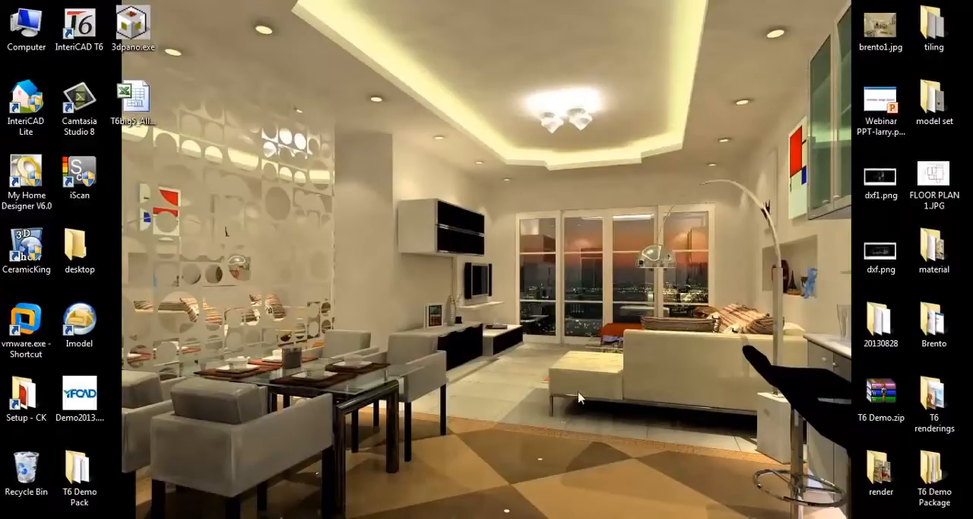
Start InteriCAD T6 and enter its 2D Design module with a blank drawing
double_click(89, 47)
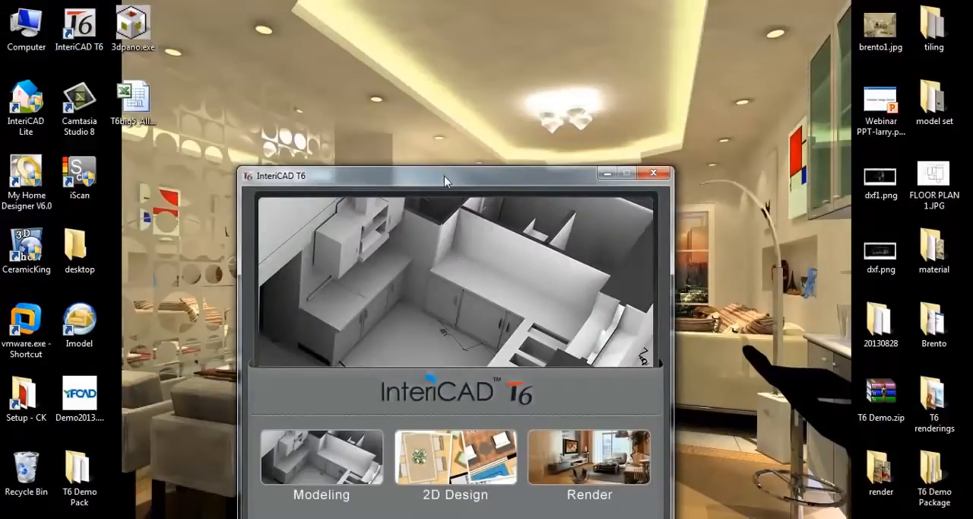
drag(445, 181, 467, 109)
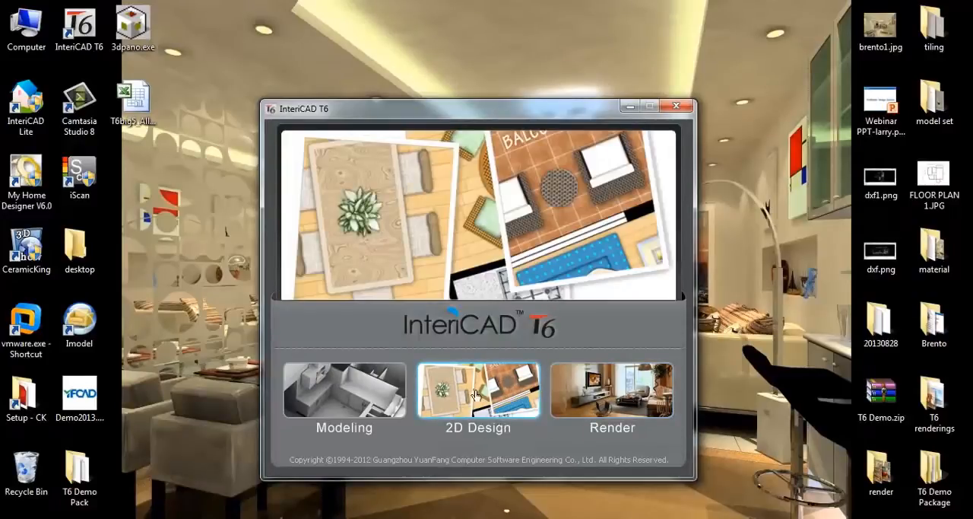
click(474, 391)
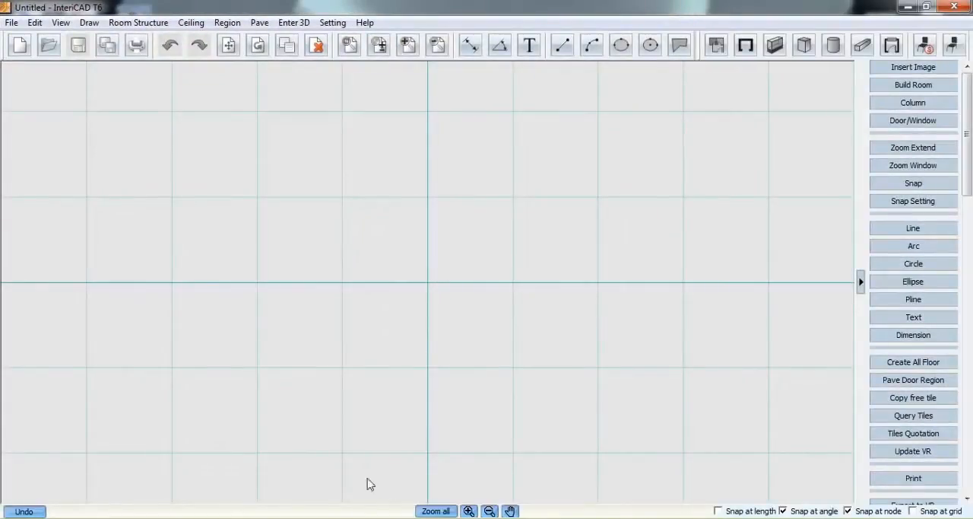
Check the floor plan picture, then insert FLOOR PLAN 1.JPG from the Desktop into the drawing at the grid origin
key(alt+Tab)
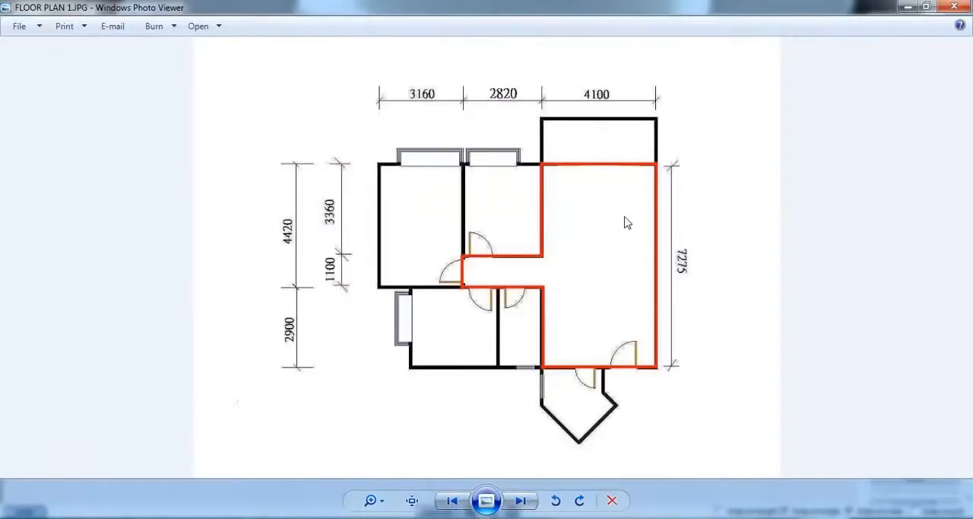
click(907, 8)
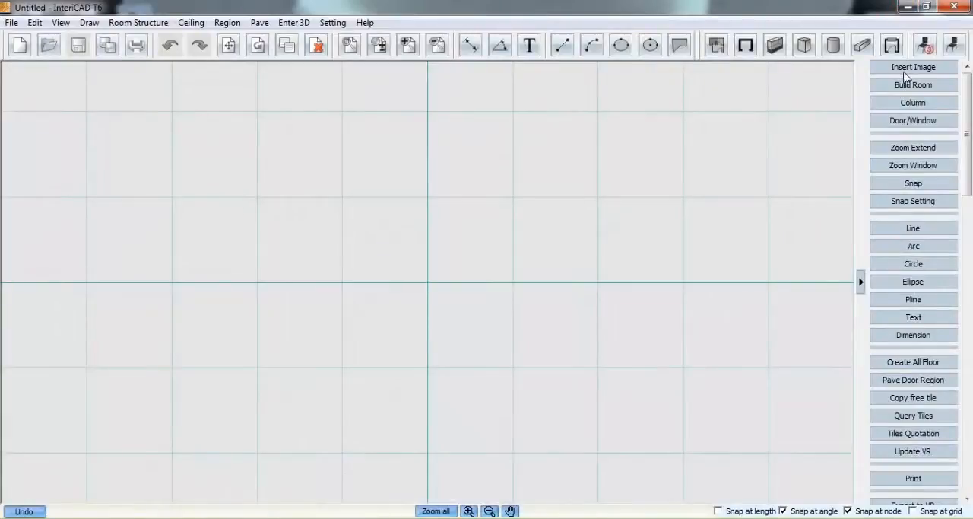
click(907, 70)
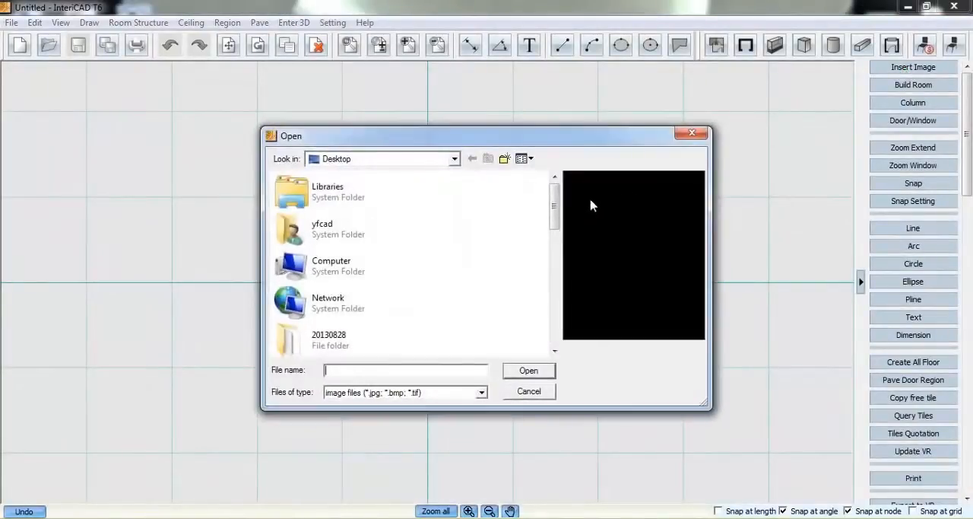
drag(555, 201, 540, 322)
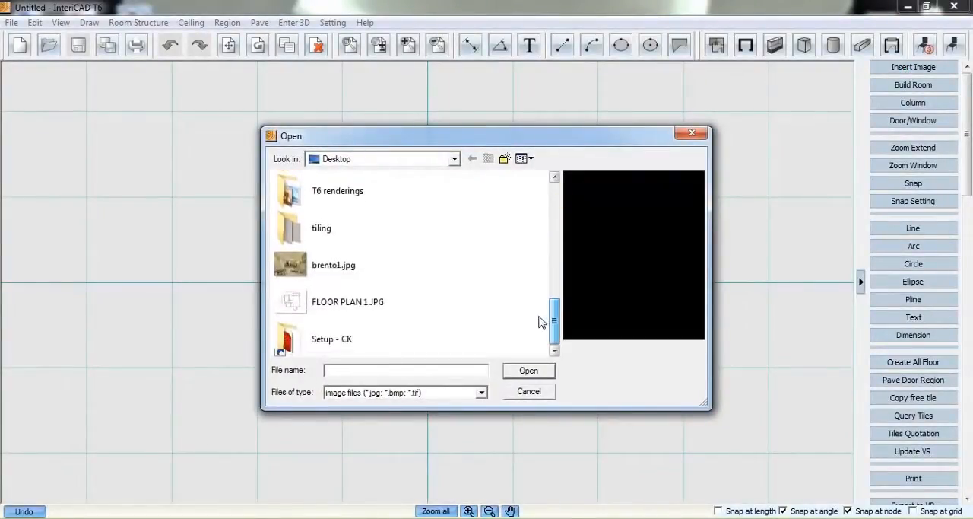
click(359, 297)
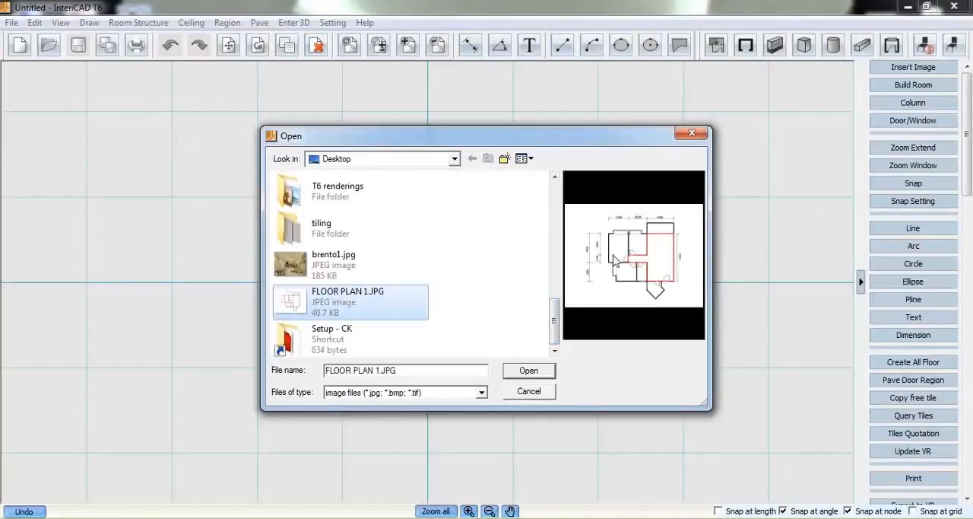
click(528, 370)
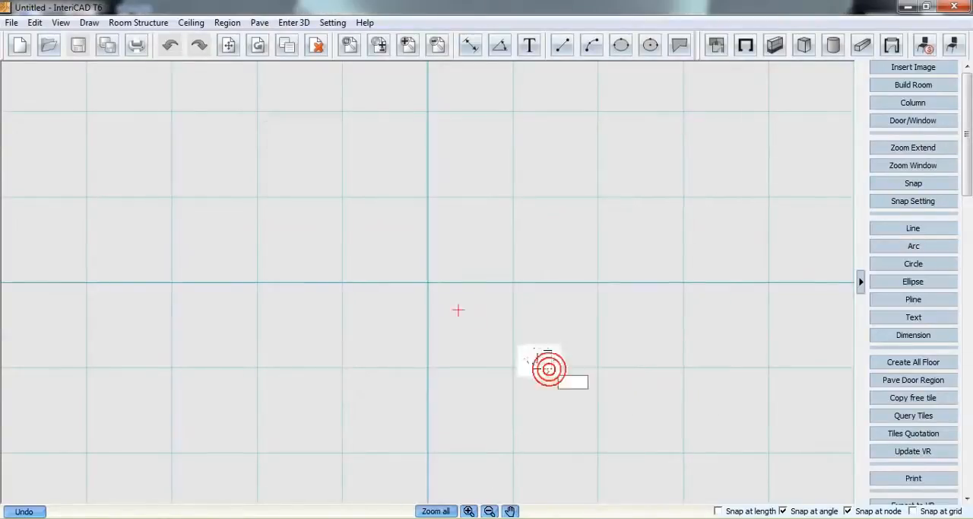
click(423, 285)
Calibrate the plan's scale by picking both ends of the vertical 7275 dimension as reference points and setting its actual size to 7275
click(468, 281)
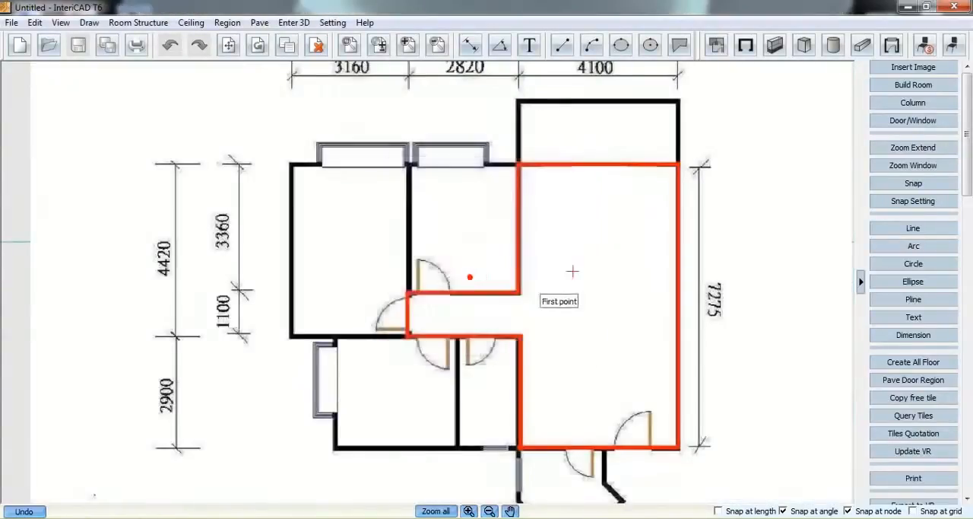
click(700, 166)
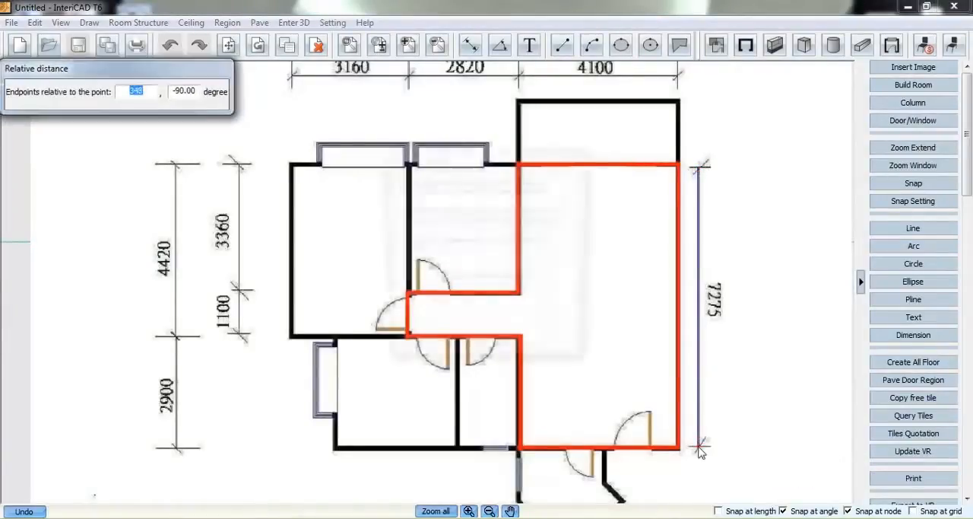
click(698, 446)
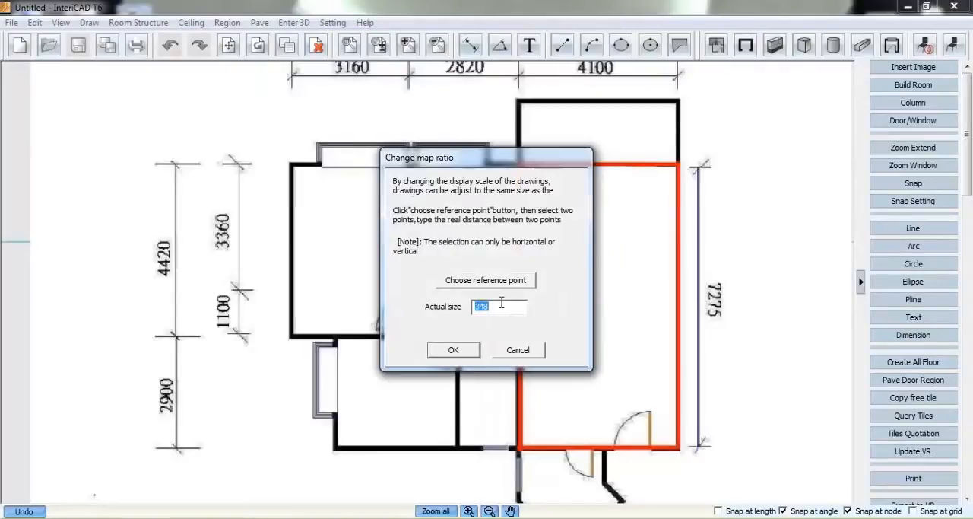
text(7275)
click(454, 350)
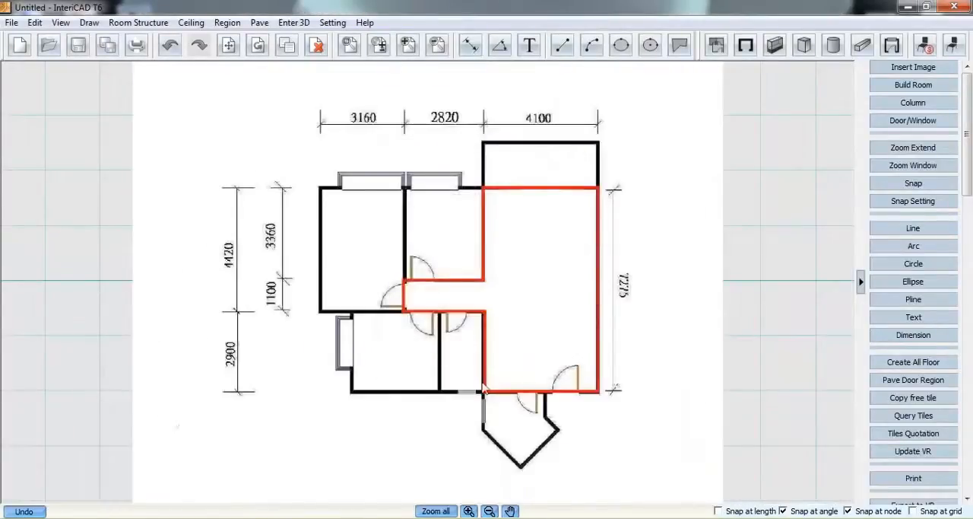
Trace the red room outline with continuous 120-thick walls located to the right side, from the lower-right corner clockwise to the upper-right corner
scroll(486, 361, up, 1)
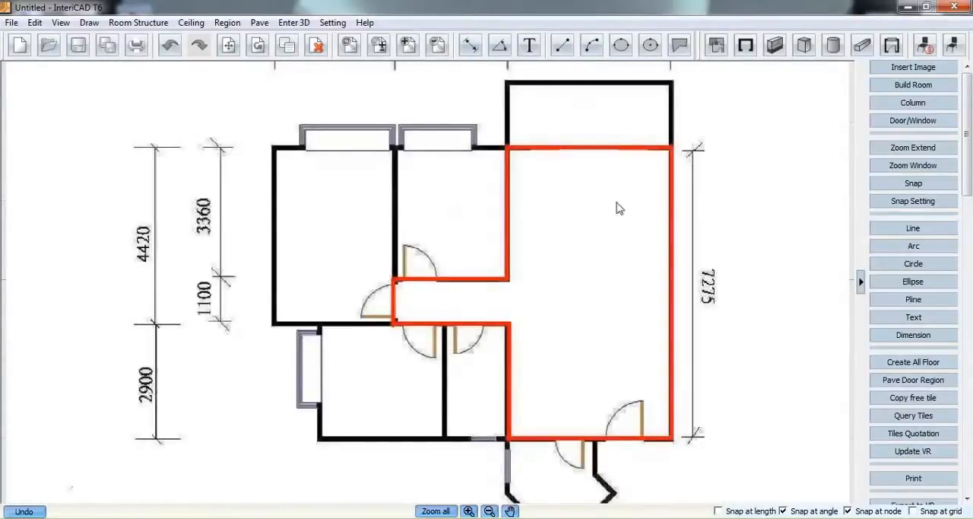
click(746, 45)
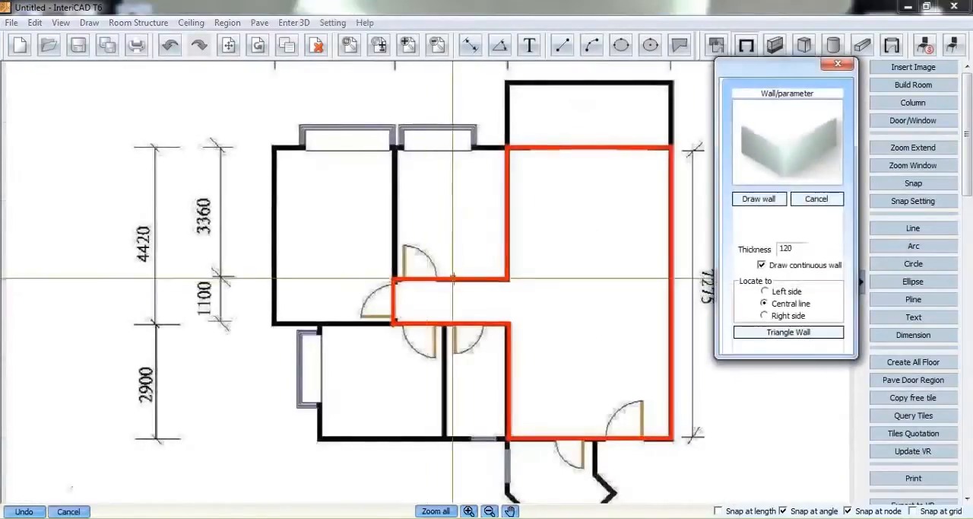
click(765, 314)
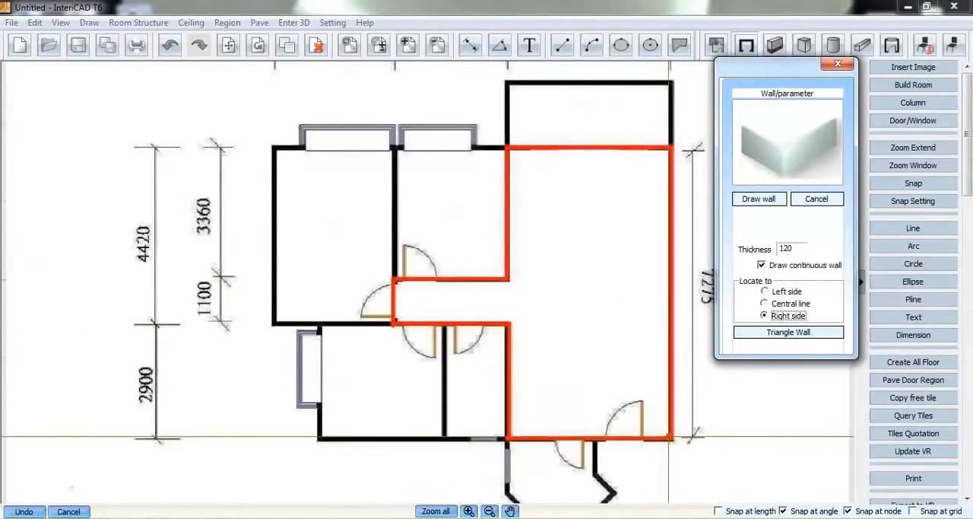
click(670, 438)
click(508, 438)
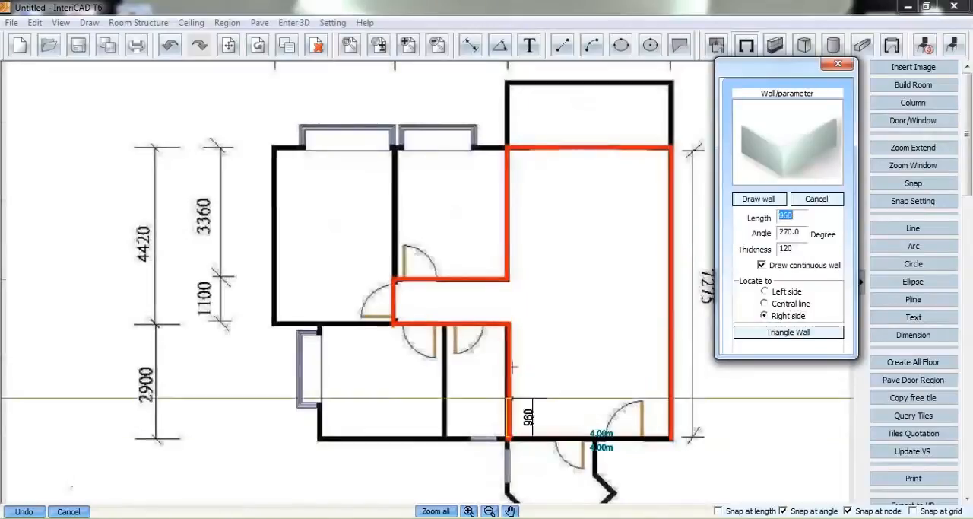
click(508, 323)
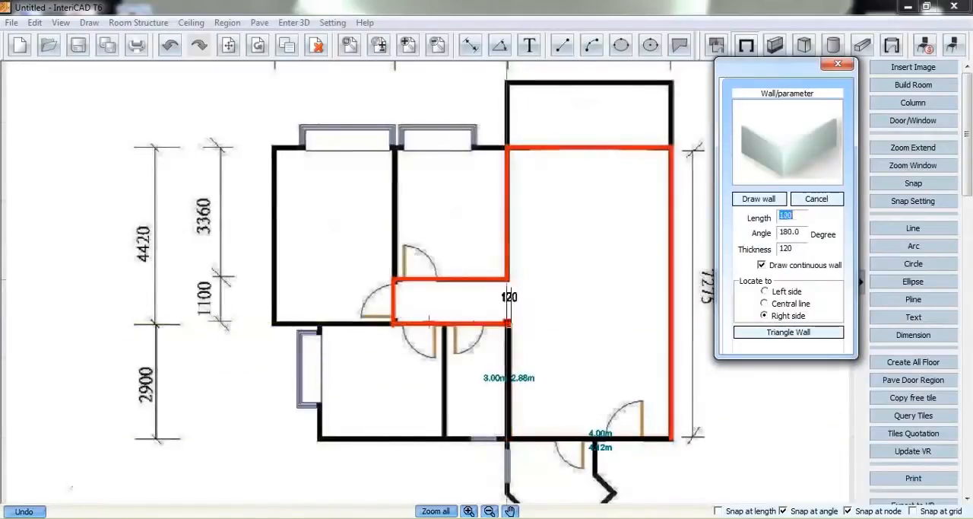
click(395, 323)
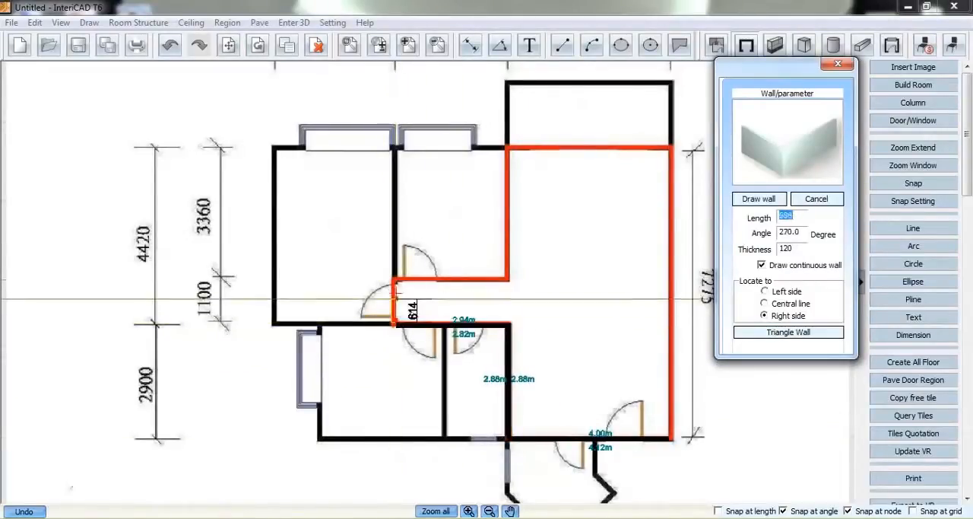
click(395, 283)
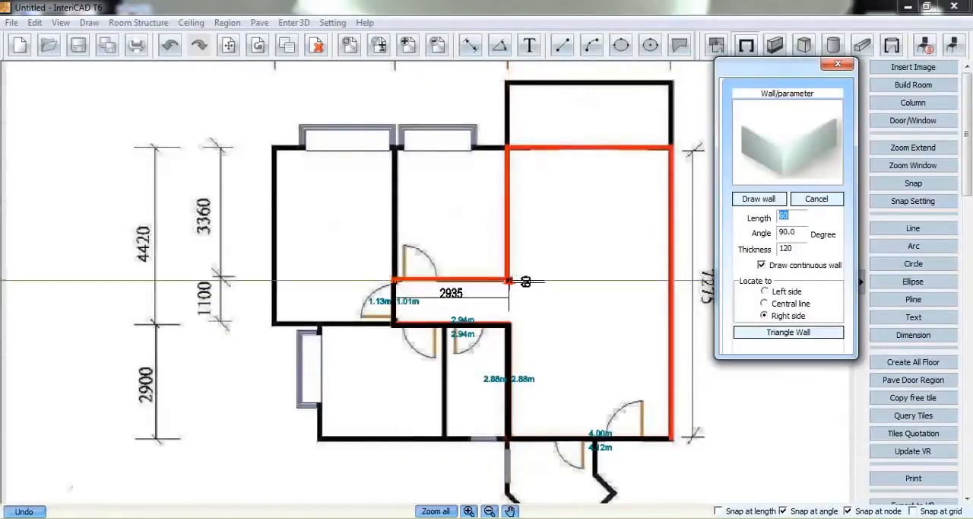
click(508, 281)
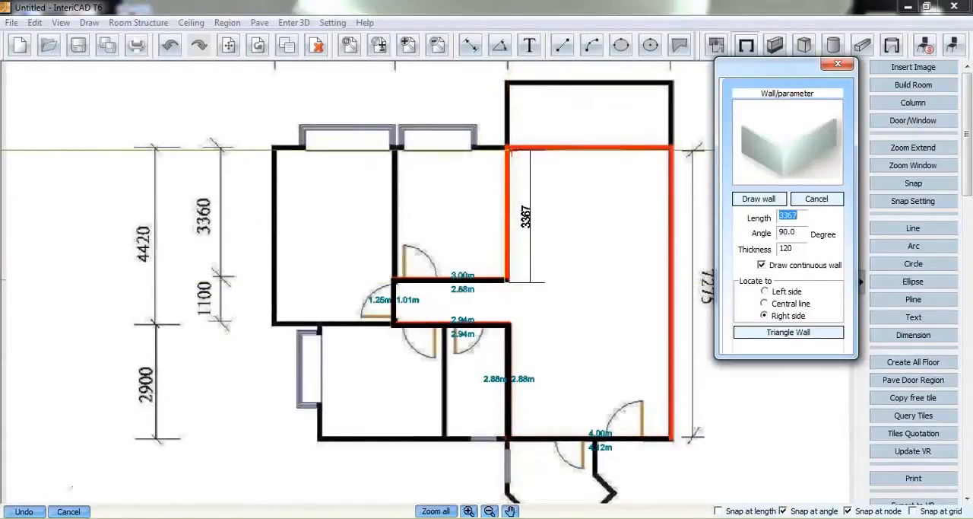
click(508, 147)
click(671, 148)
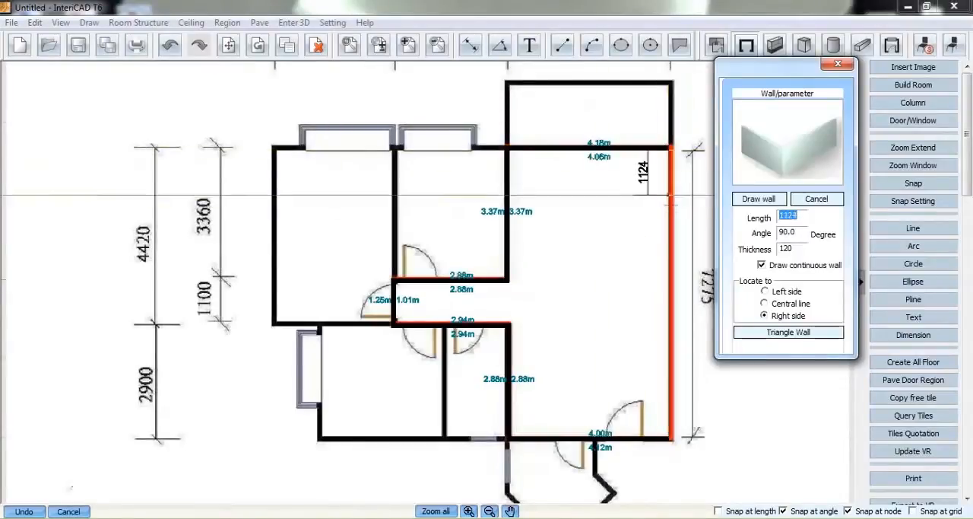
Set the wall thickness to 300 and close the outline with the room's right-hand wall down to the starting corner
click(784, 250)
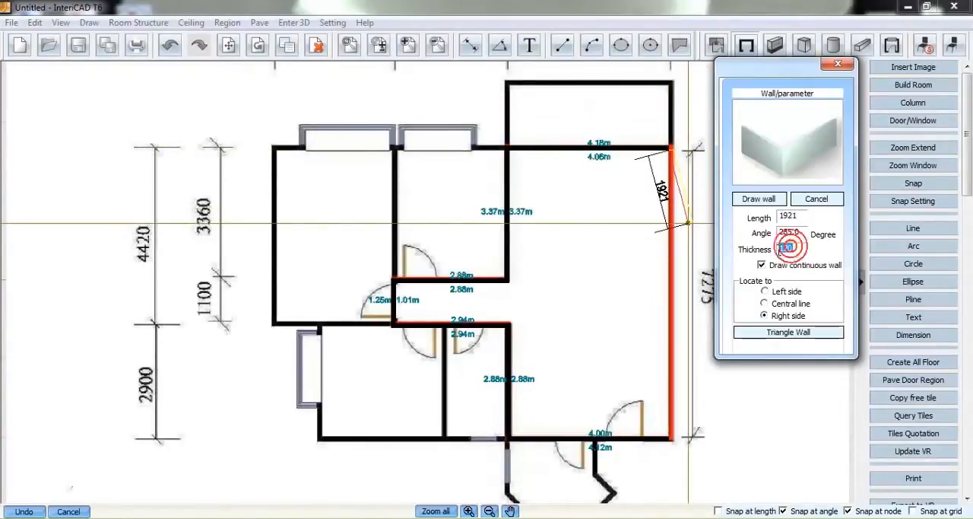
text(300)
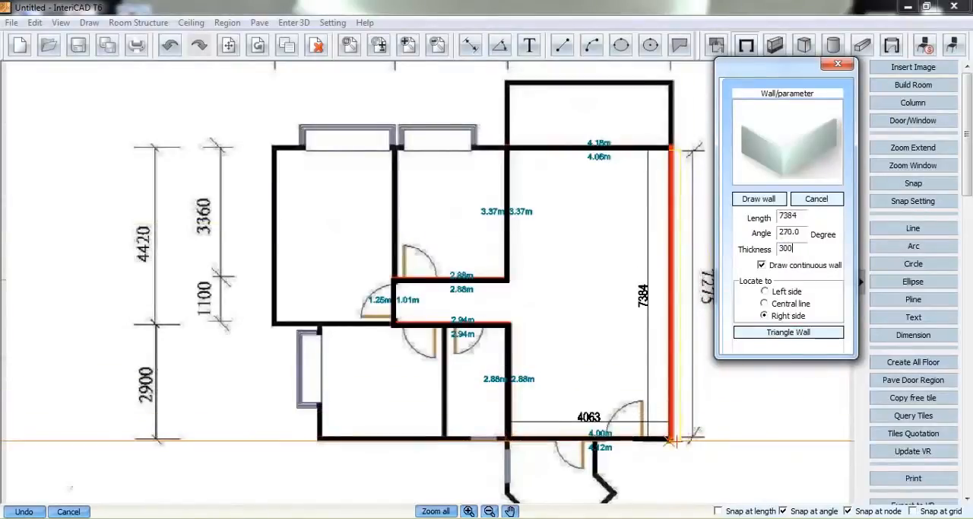
click(672, 439)
right_click(641, 335)
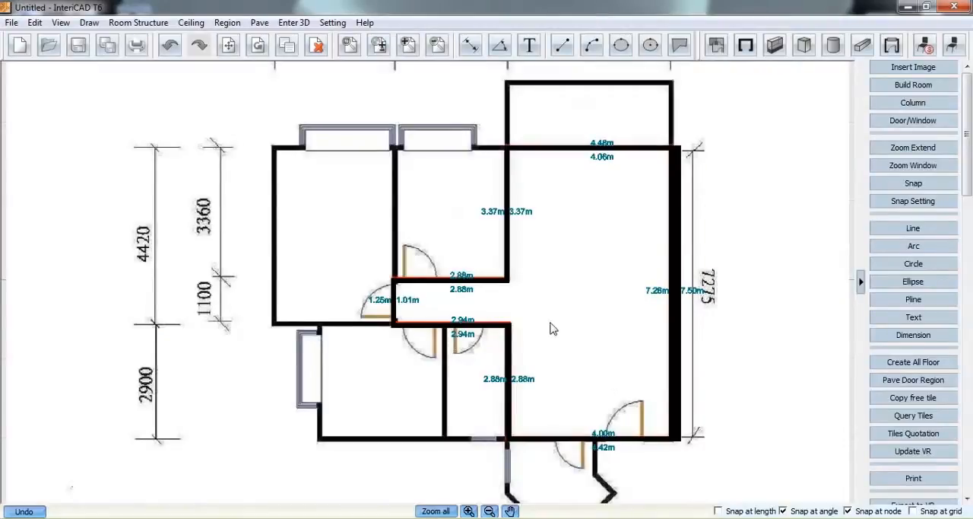
Place a single door, 900 wide and 2000 high, in the large room's lower wall over the plan's entrance door
click(892, 46)
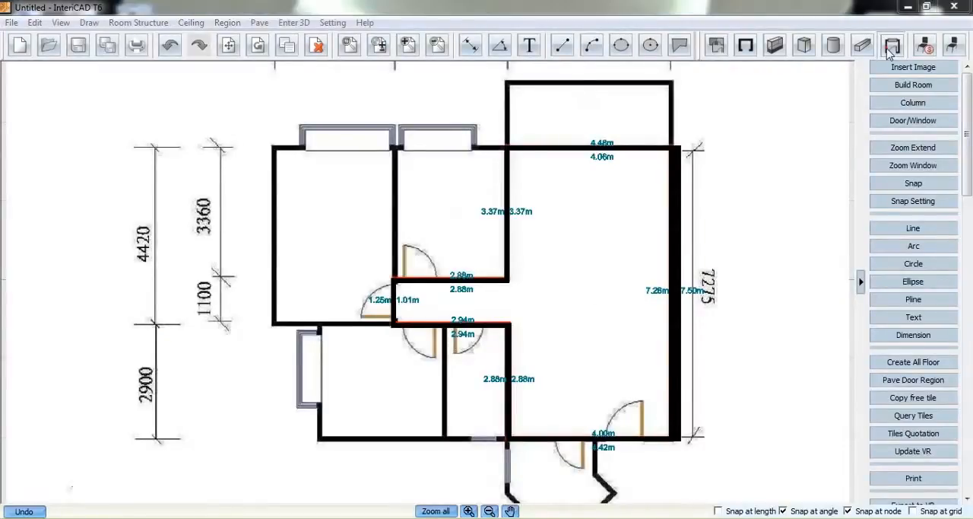
drag(674, 139, 674, 129)
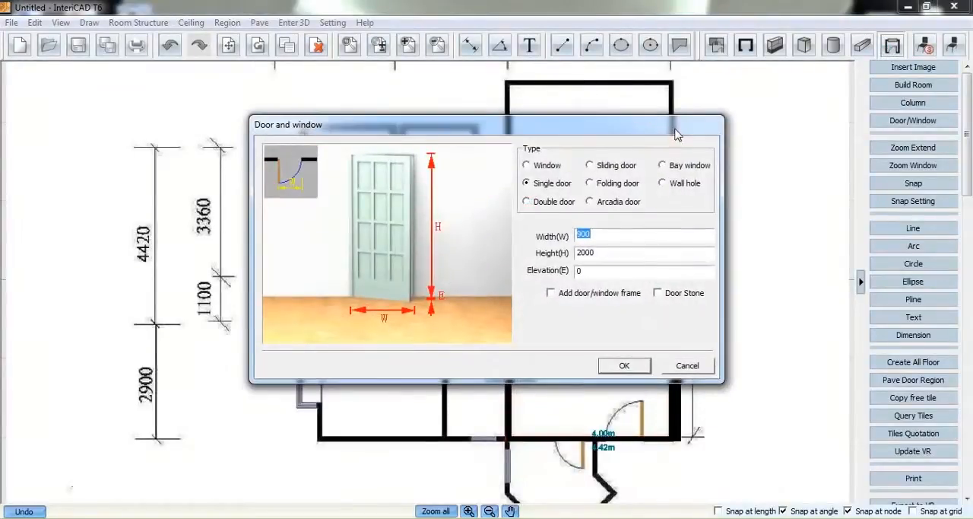
click(622, 366)
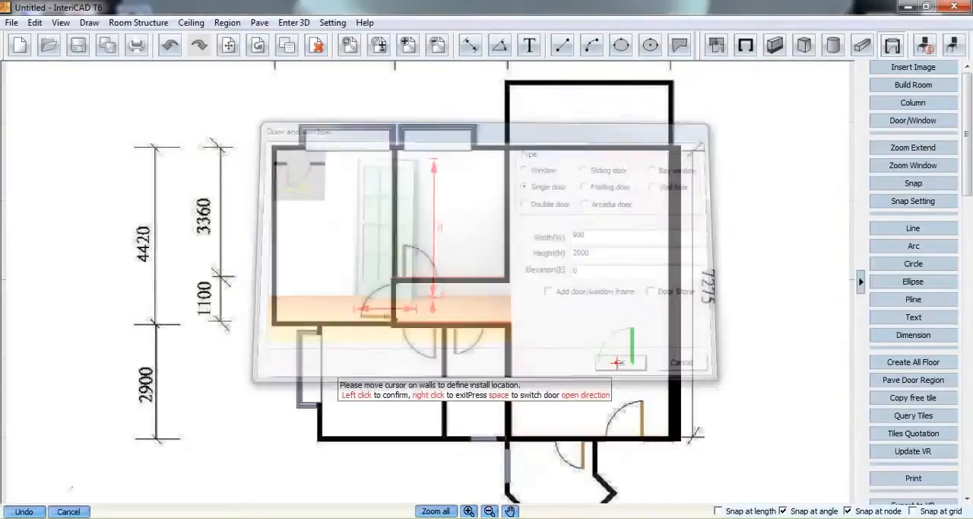
click(625, 432)
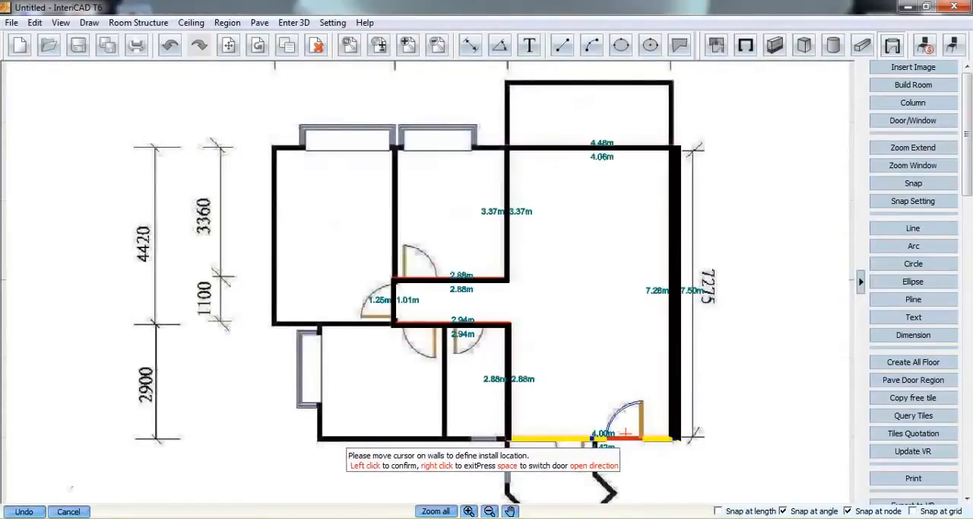
Place three more single doors in the corridor's upper, end and lower walls over the plan's doors, matching their opening directions
click(422, 269)
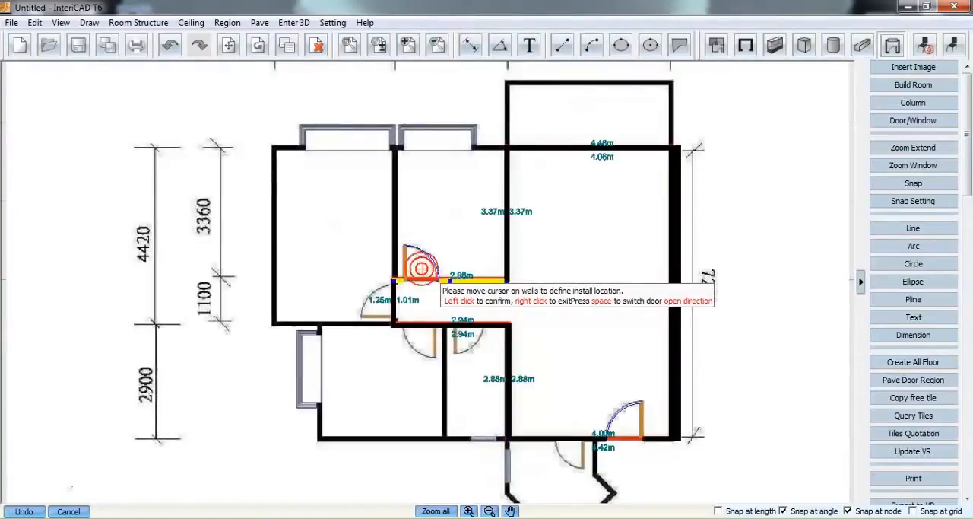
key(space)
click(389, 295)
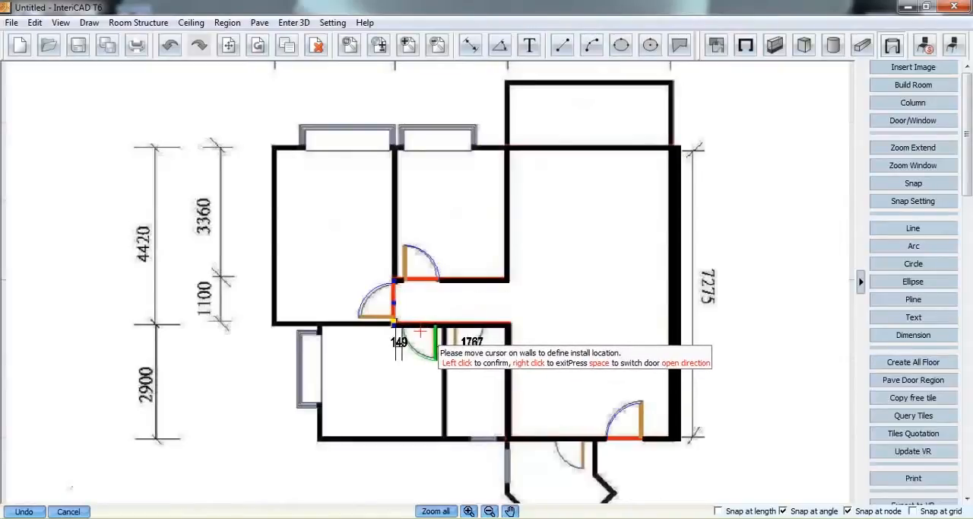
click(421, 332)
right_click(455, 280)
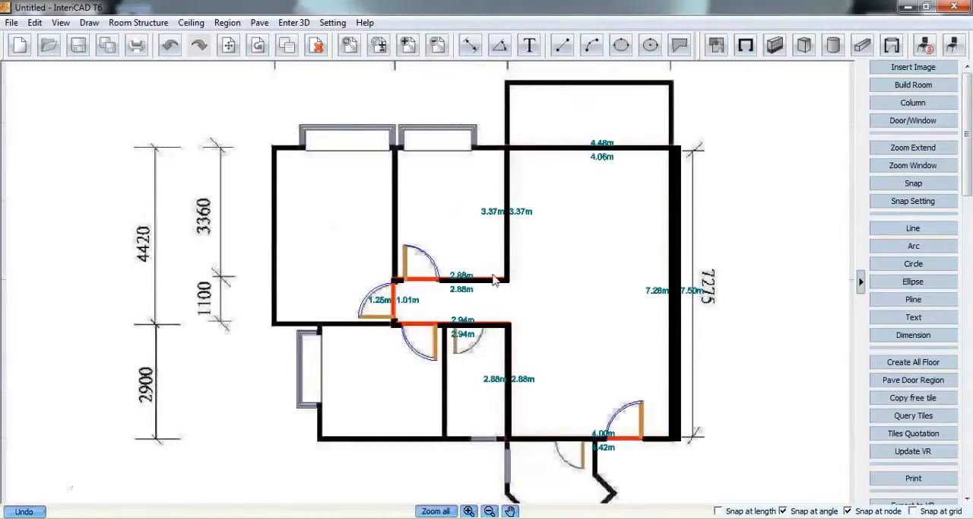
Place an Arcadia door, 3200 wide and 2300 high, in the large room's upper wall, about 480 from the wall's left end
click(896, 49)
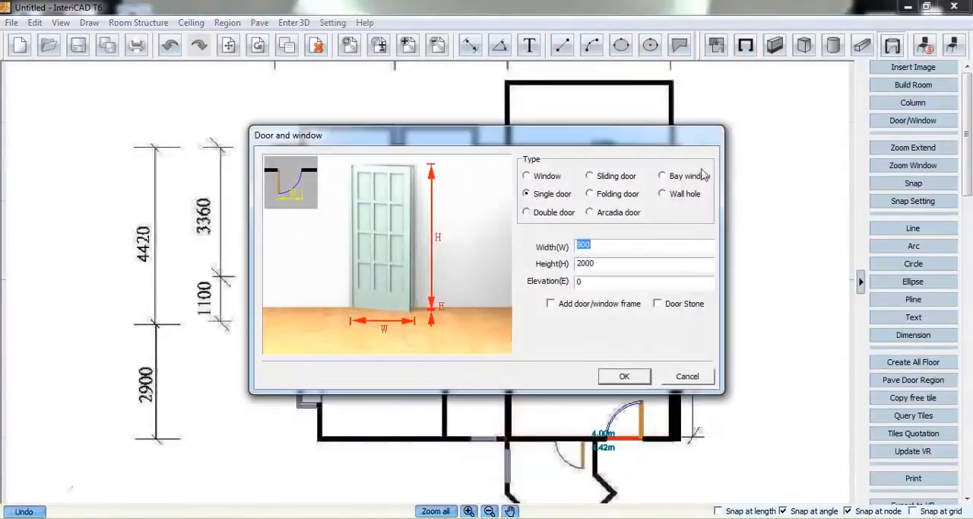
click(600, 215)
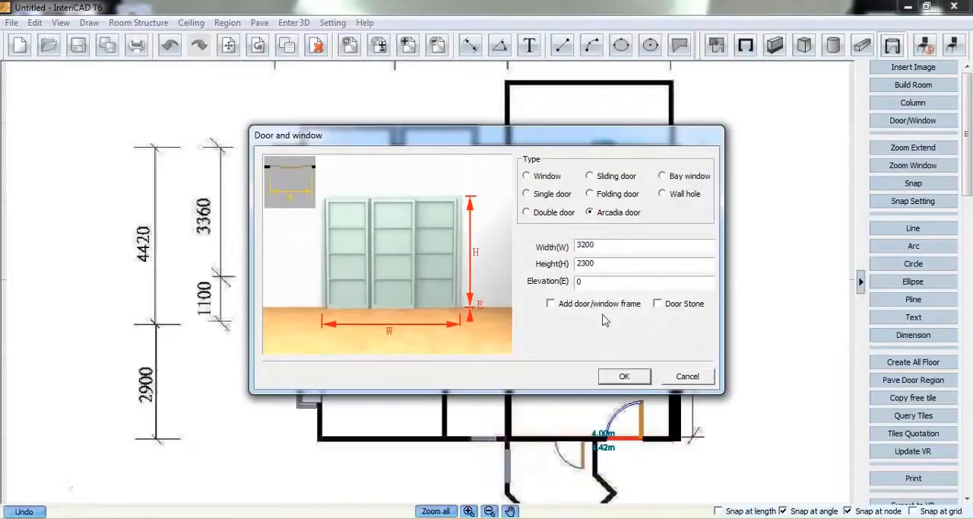
click(624, 376)
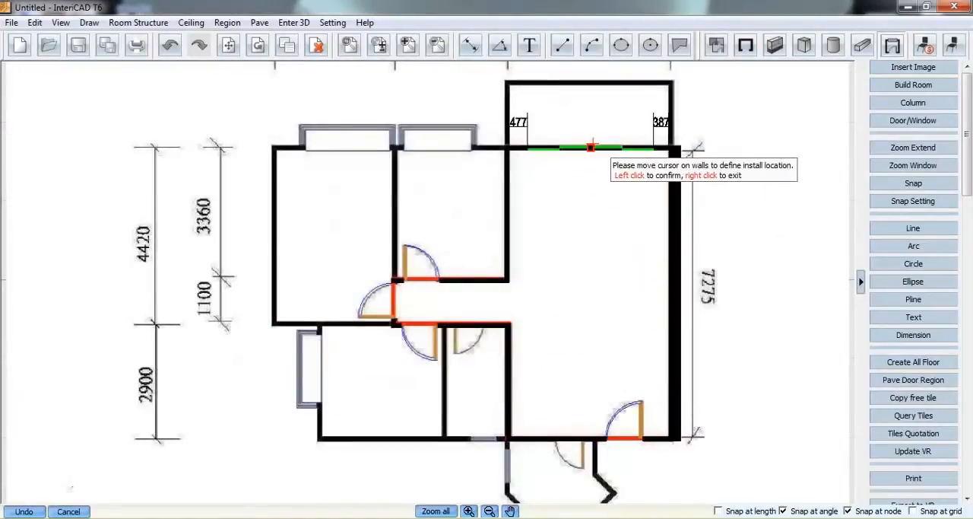
click(591, 146)
right_click(568, 201)
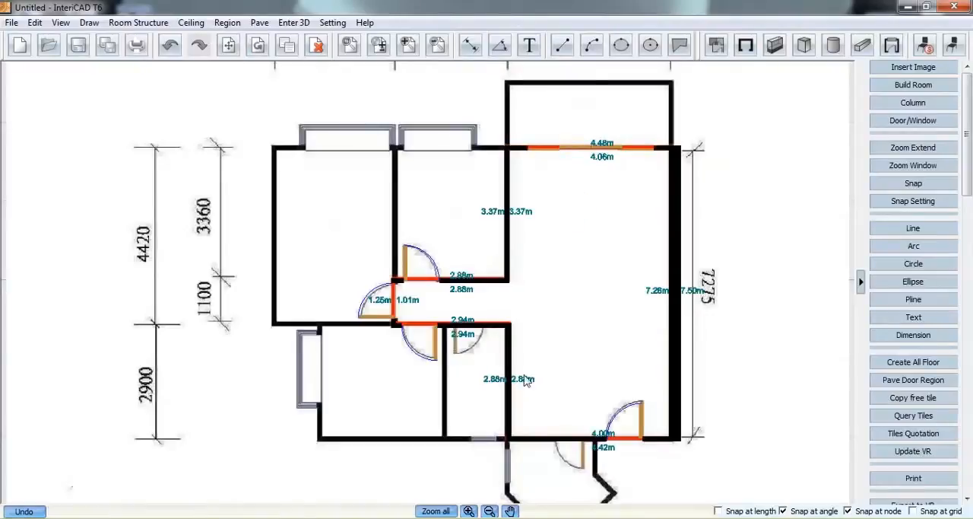
Hide all floor plan images so only the drawn walls and doors show, and fit the whole layout in view
click(69, 35)
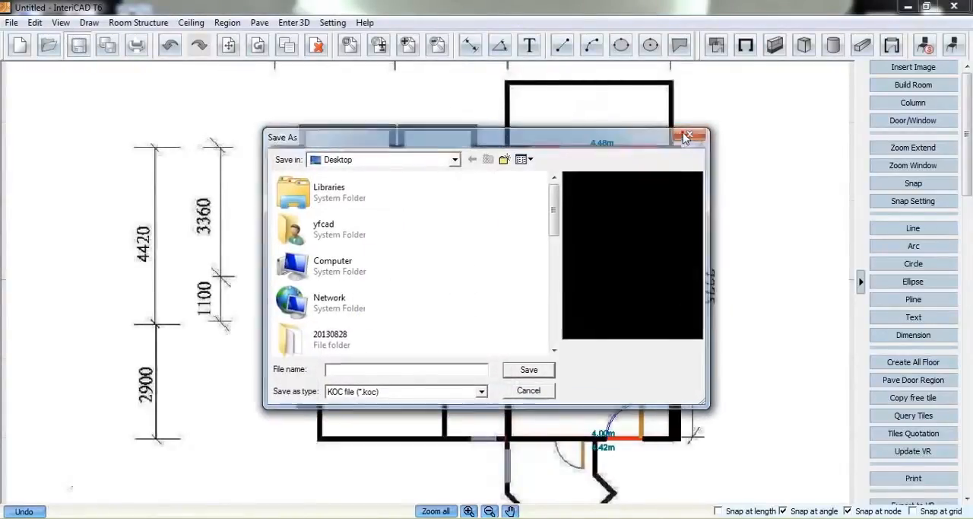
click(687, 137)
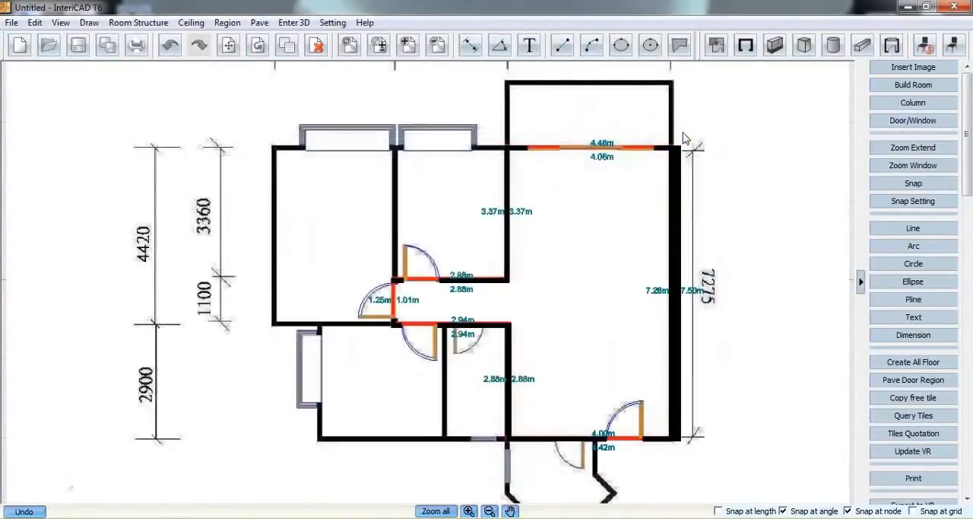
click(61, 24)
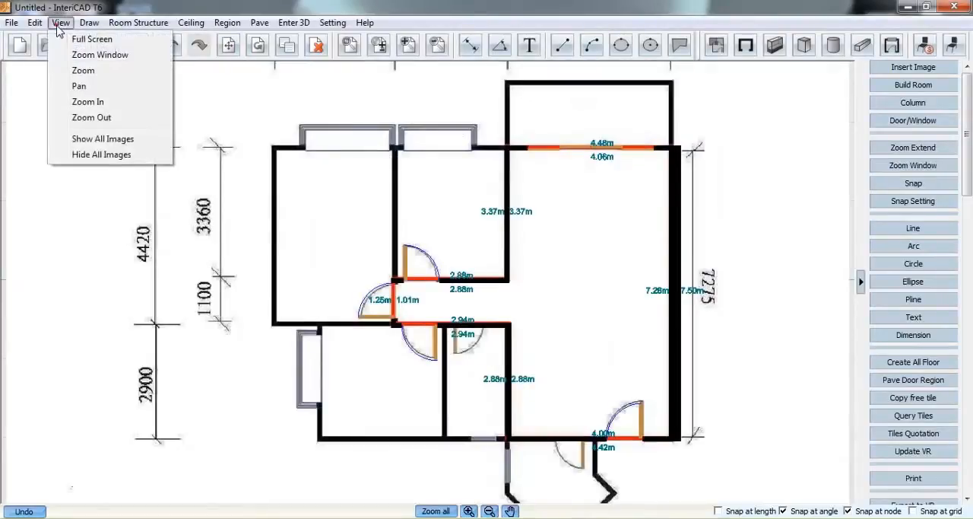
click(89, 154)
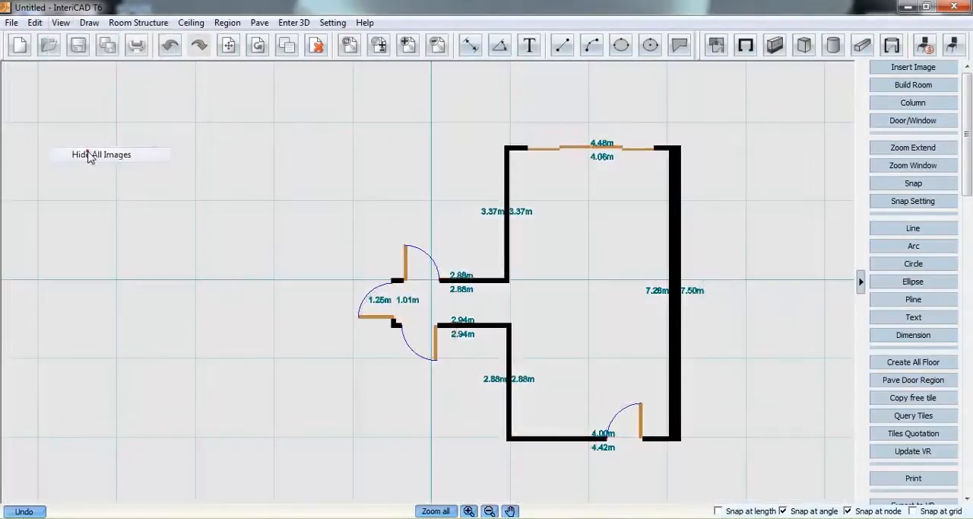
click(441, 511)
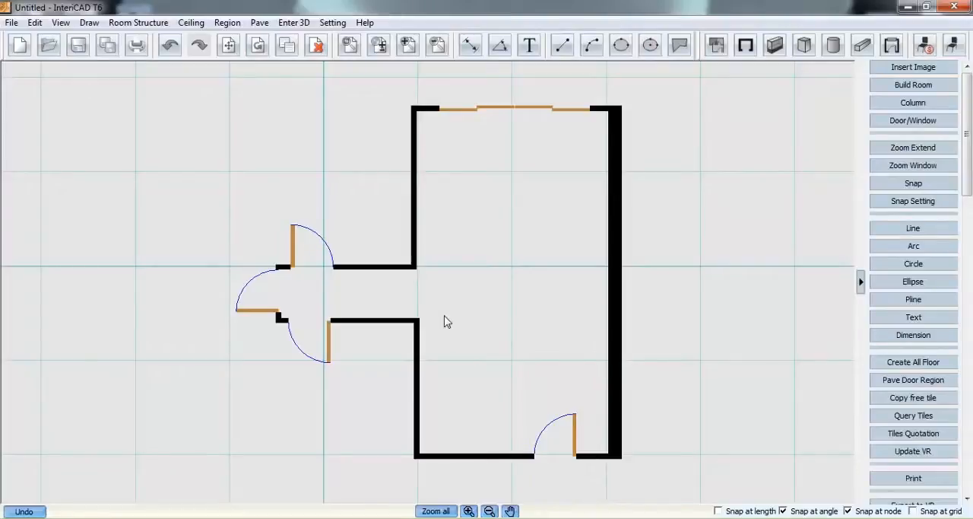
Open the furniture library full size and browse the rectangular dining tables in the System Library's Home Furniture category
click(952, 46)
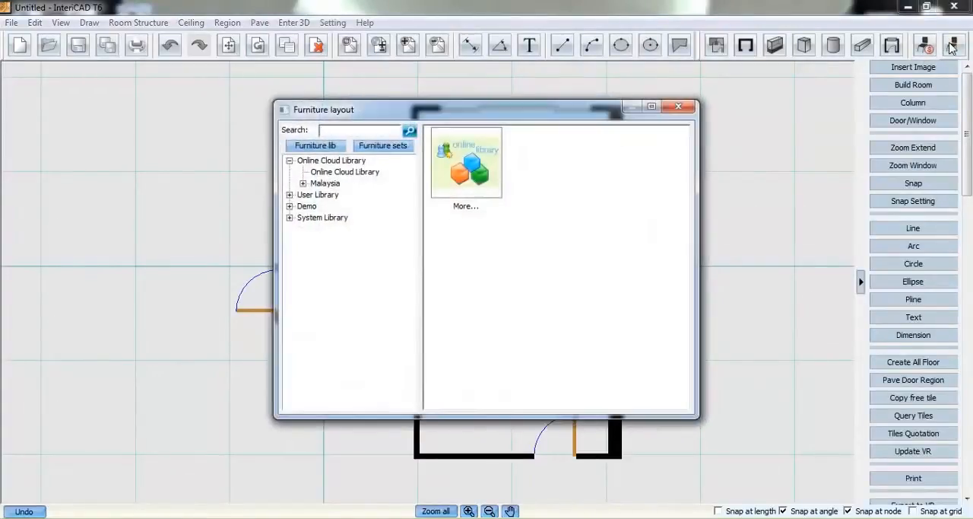
click(289, 218)
click(652, 107)
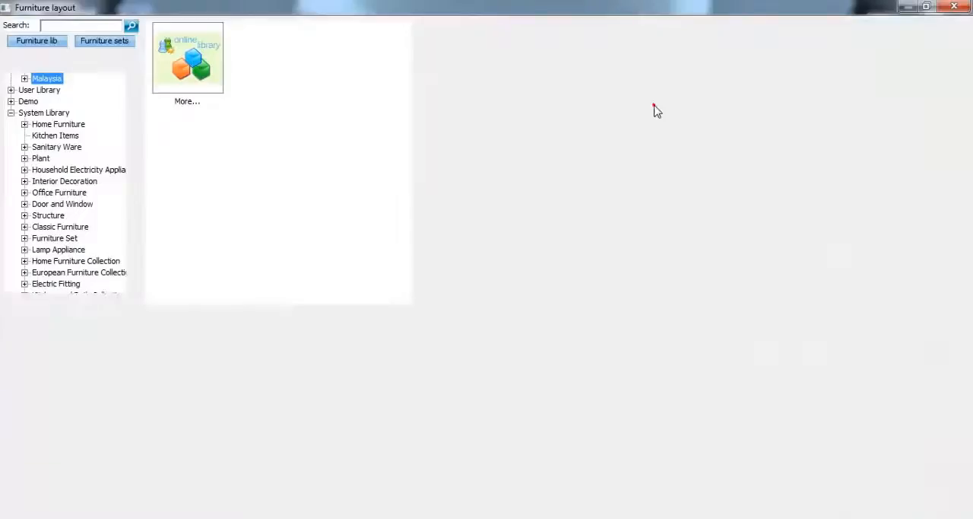
click(25, 124)
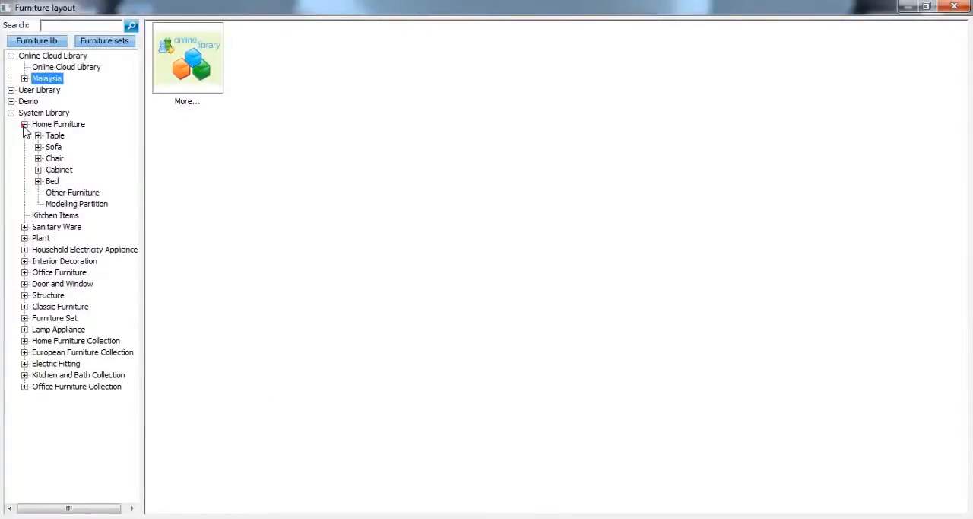
click(38, 135)
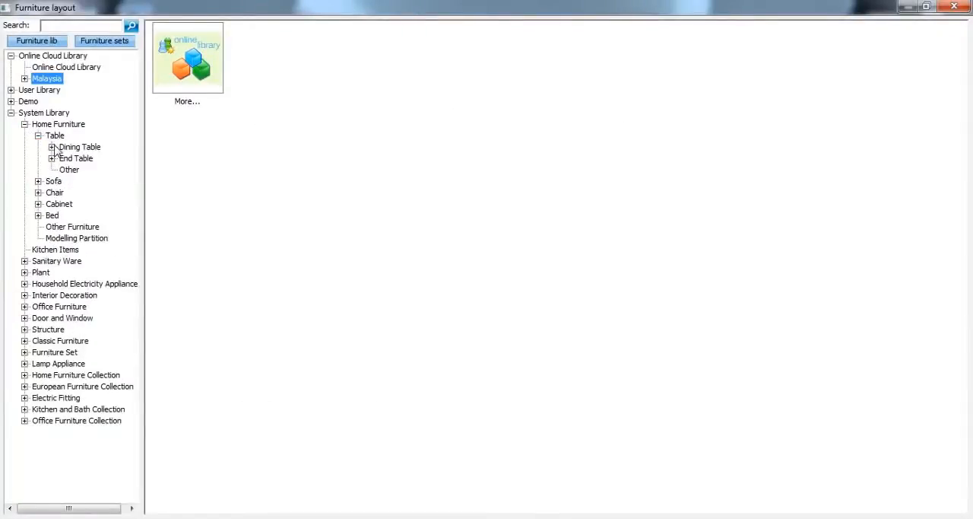
click(51, 147)
click(82, 169)
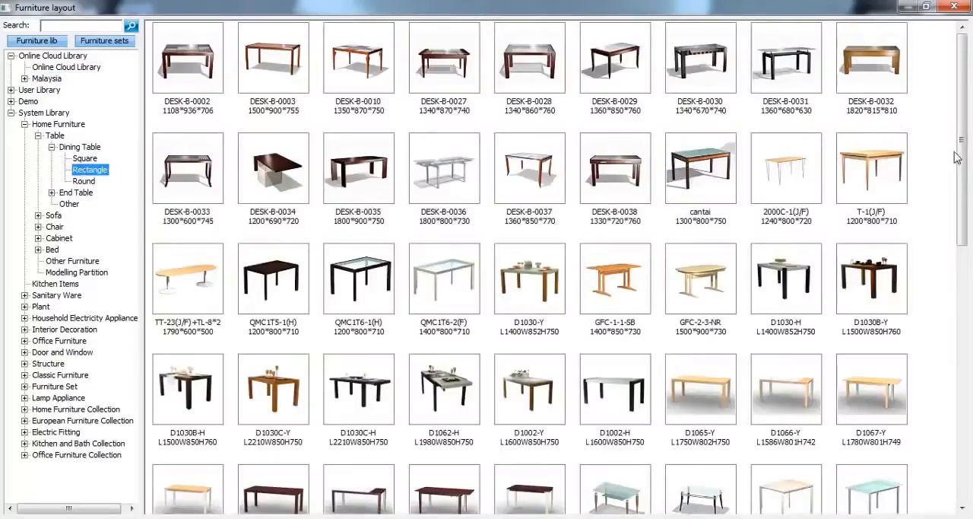
drag(957, 156, 918, 408)
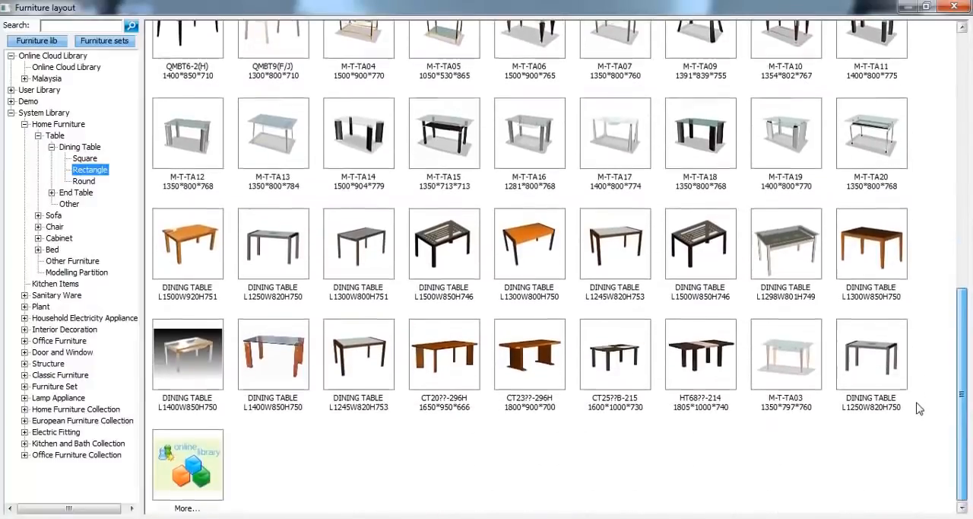
Browse the Corner Sofa, Single Seat1 and Love Seat1 models in the System Library's sofa category
click(40, 215)
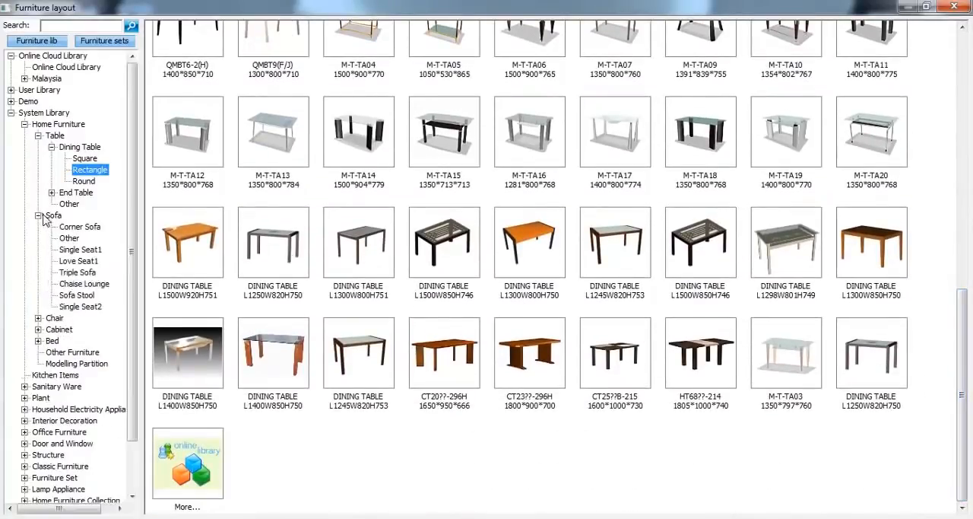
click(80, 226)
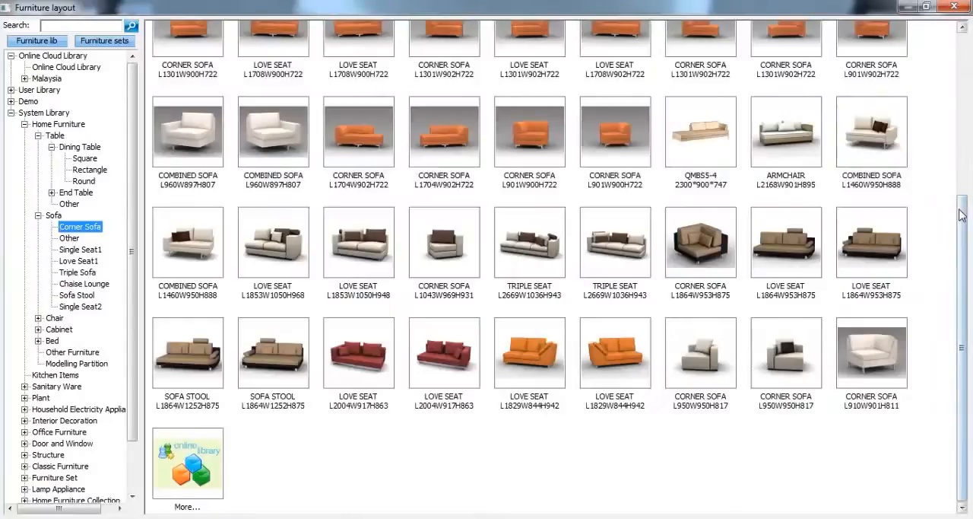
drag(964, 214, 965, 112)
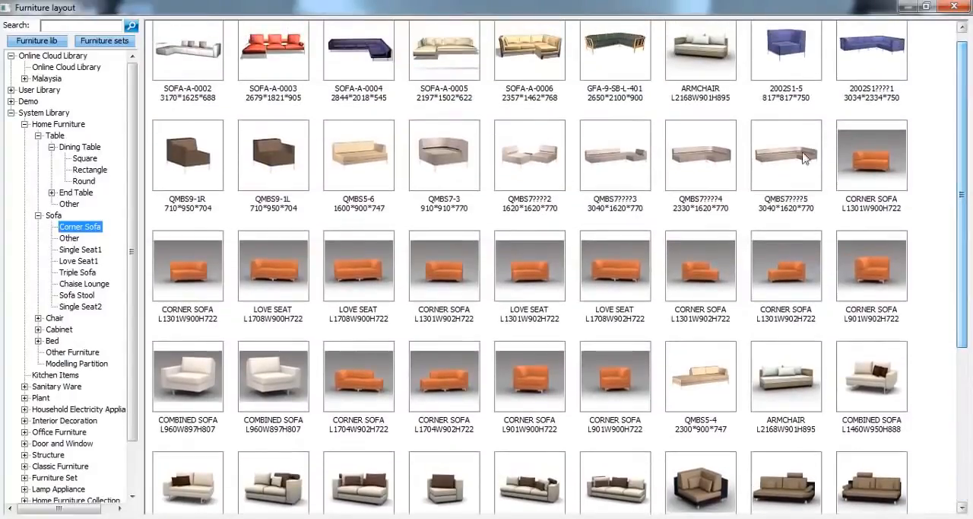
click(87, 253)
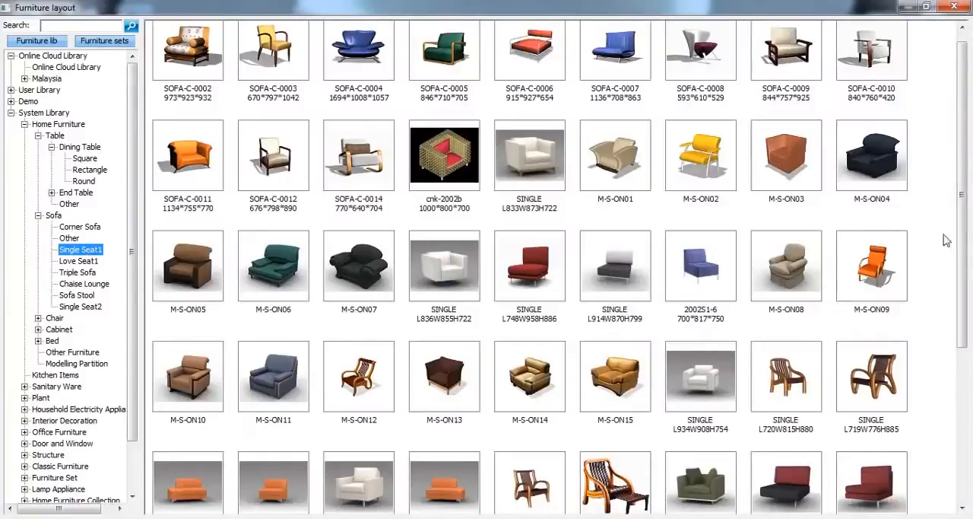
drag(961, 242, 962, 310)
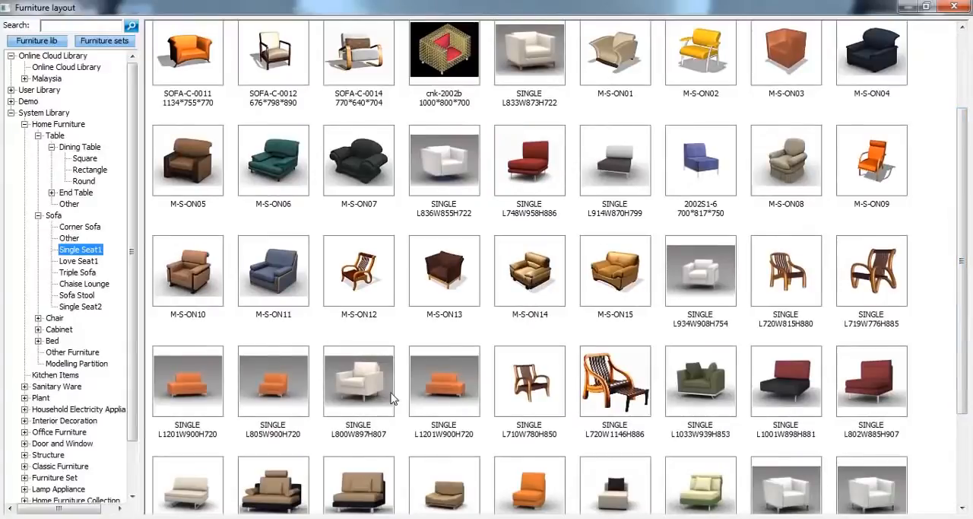
click(67, 262)
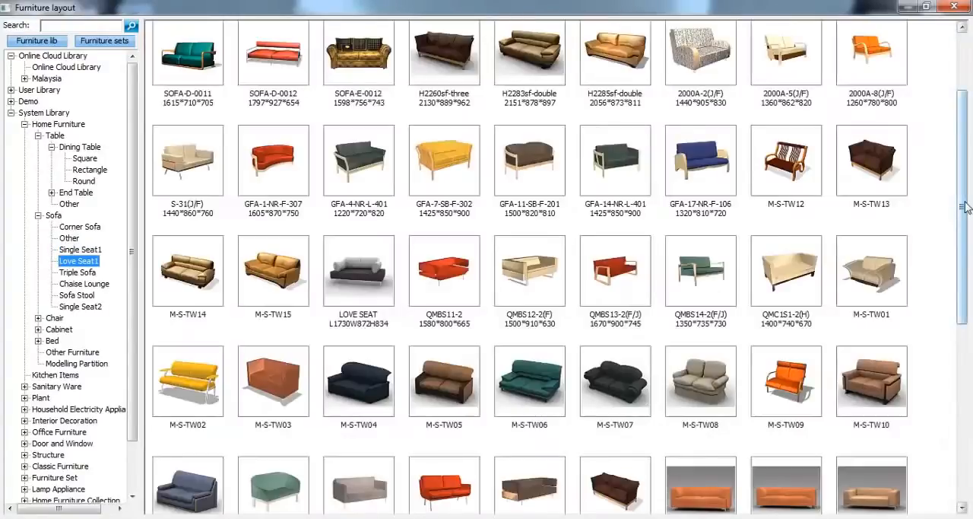
drag(965, 207, 848, 167)
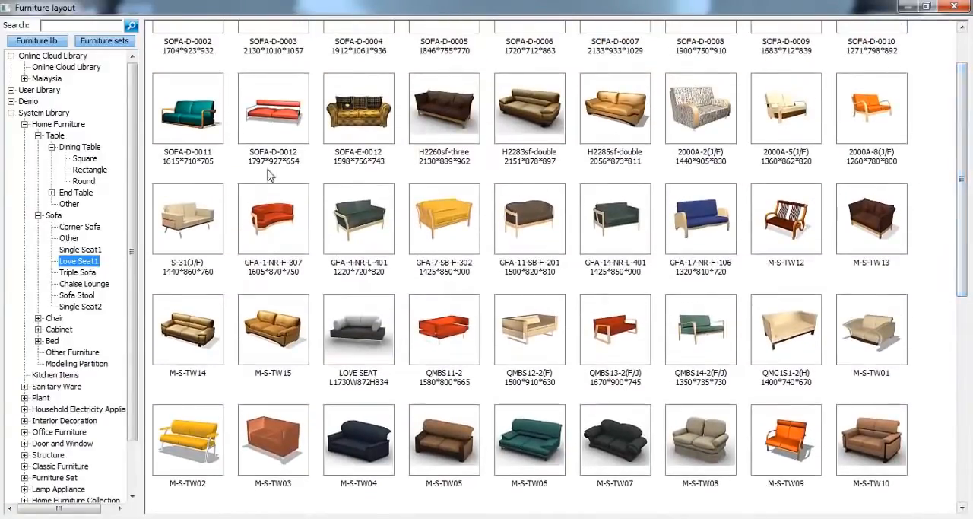
Place the Sofa set from the Demo library against the large room's right-hand wall, about 3290 from the lower wall
click(10, 112)
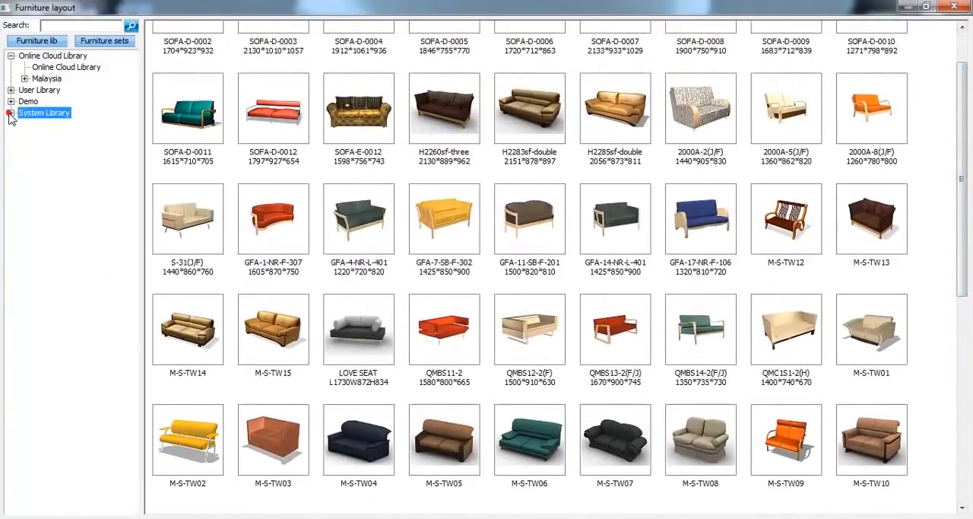
click(11, 102)
click(41, 113)
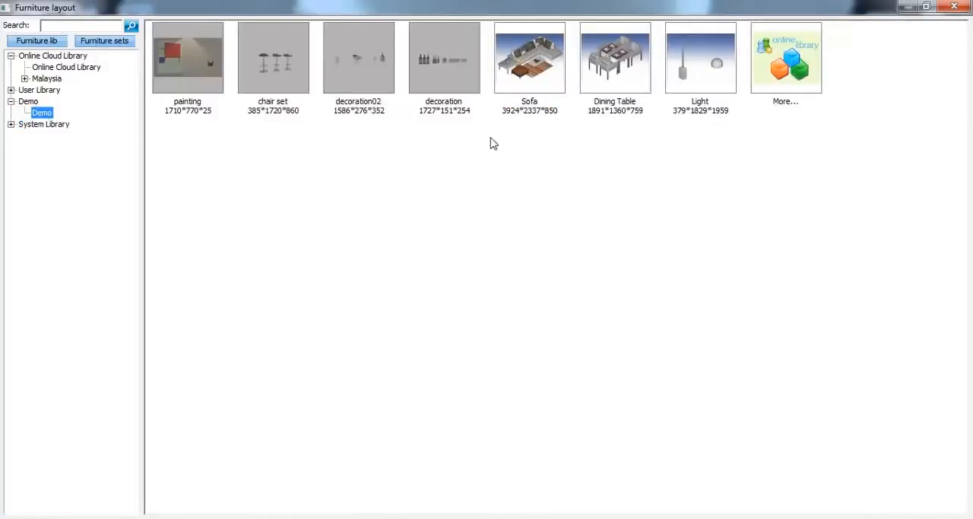
double_click(548, 90)
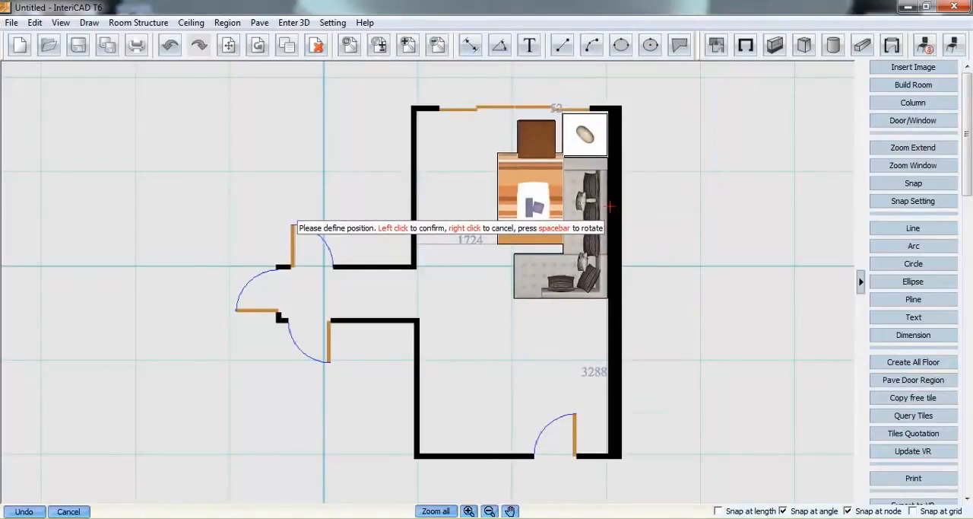
click(610, 205)
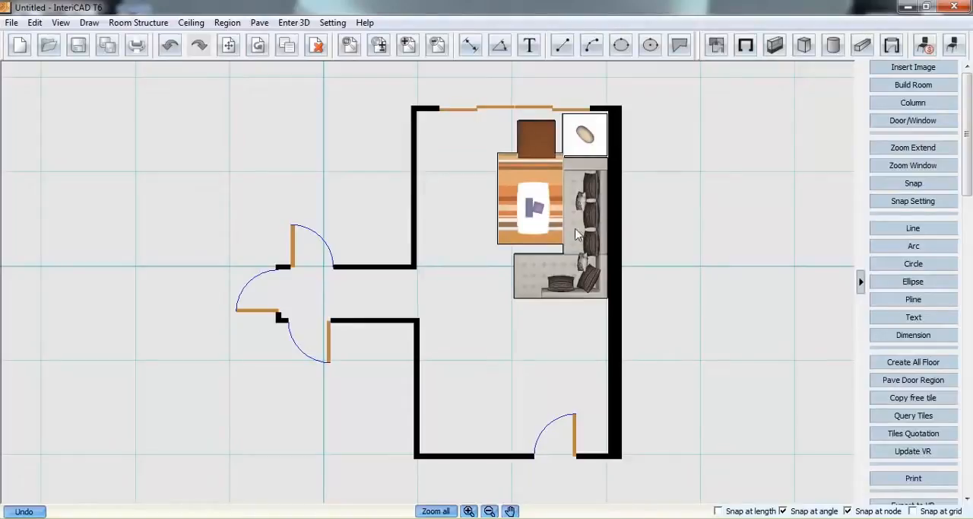
Place the Demo library's Dining Table set, rotated lengthwise, about 180 from the large room's lower-left wall and 840 from its lower wall
click(952, 47)
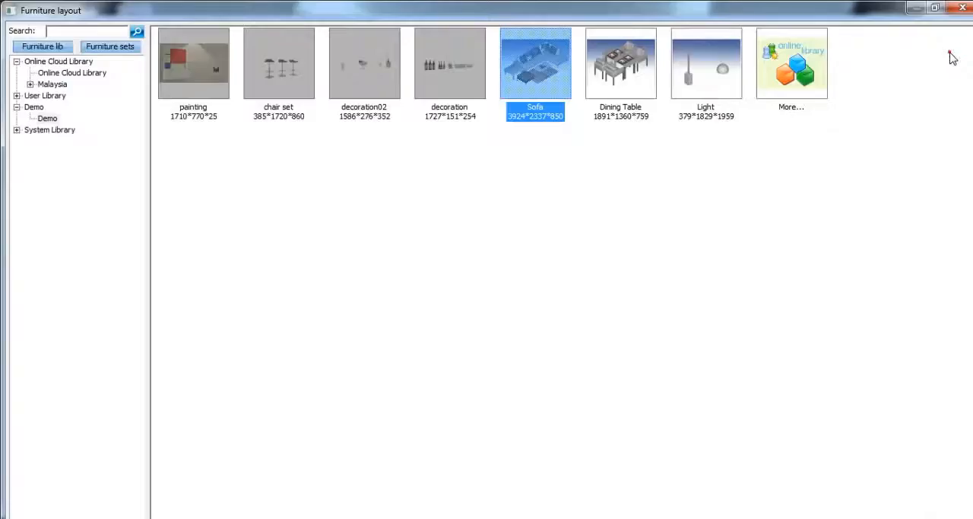
click(637, 88)
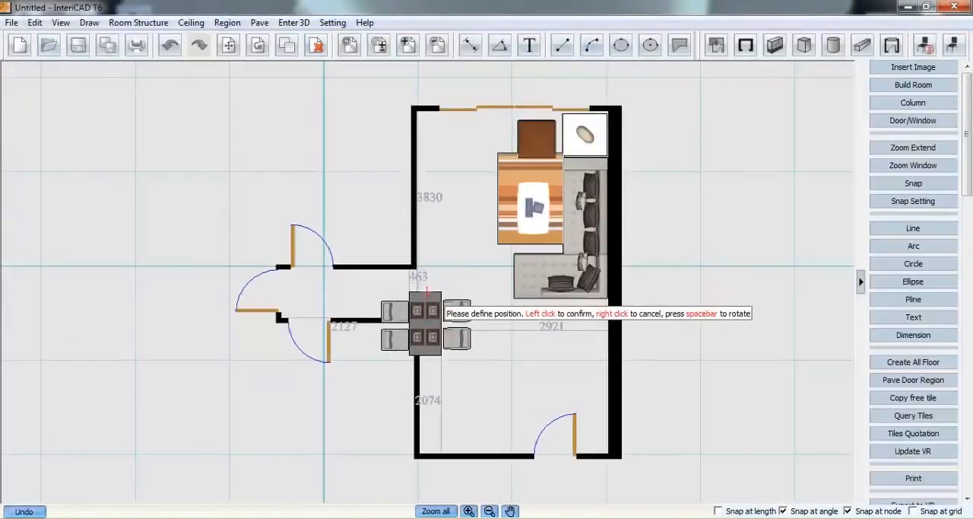
key(space)
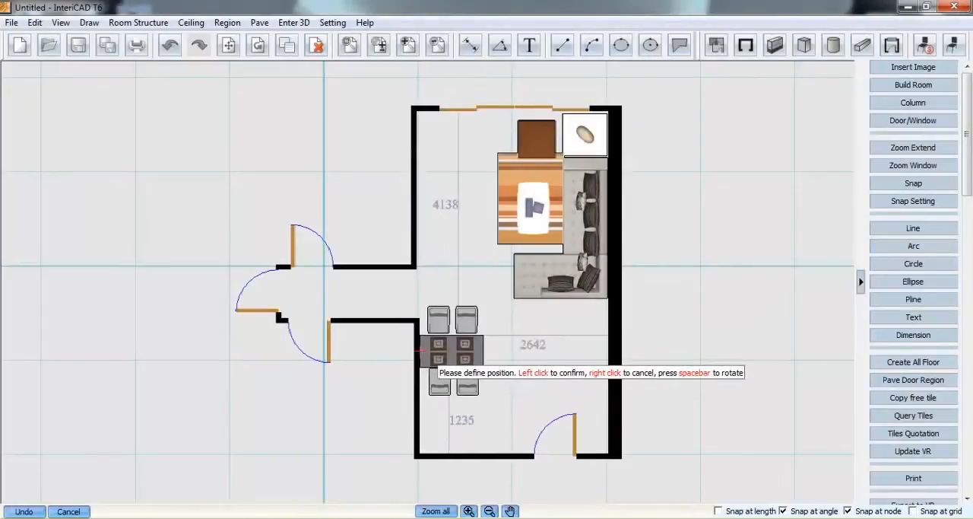
click(428, 372)
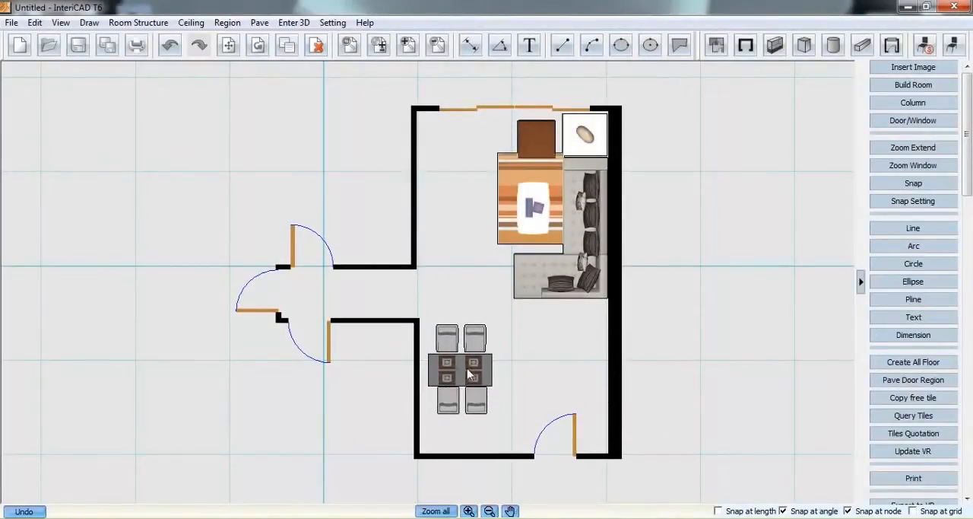
click(460, 378)
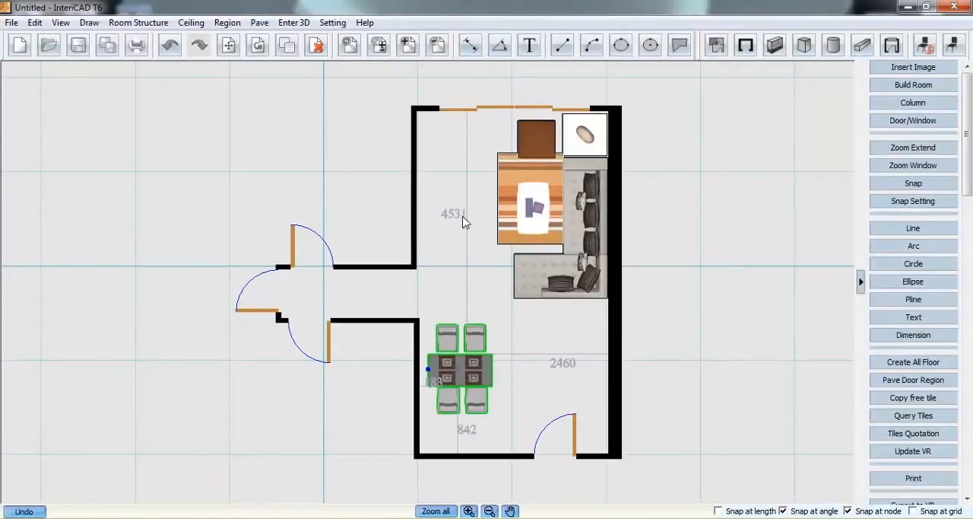
click(521, 333)
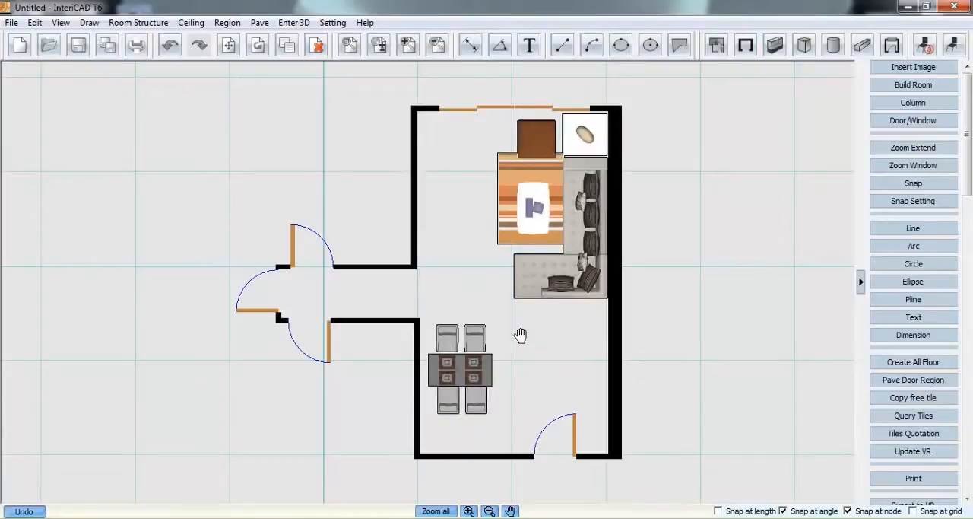
Fit the whole plan in view, start the export to VR and browse the Livingroom scene templates
click(446, 511)
click(265, 27)
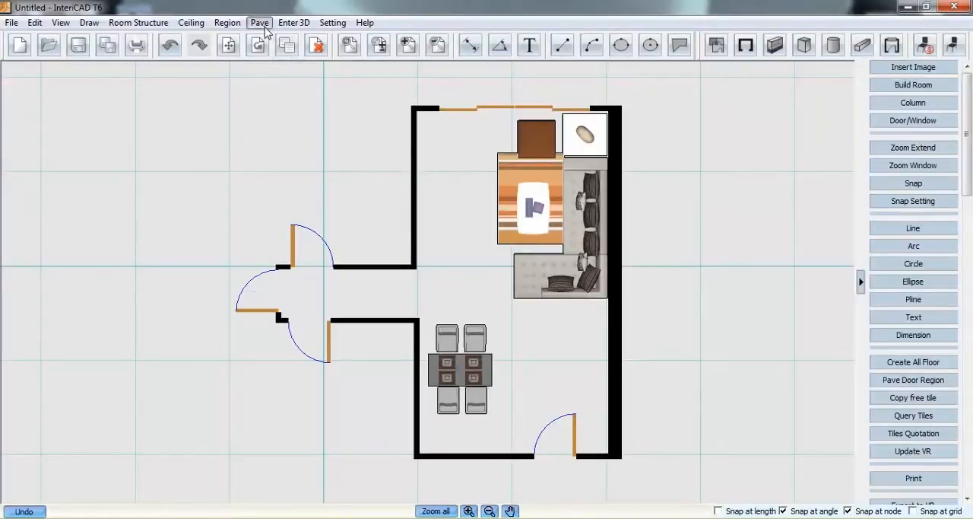
mouse_move(283, 27)
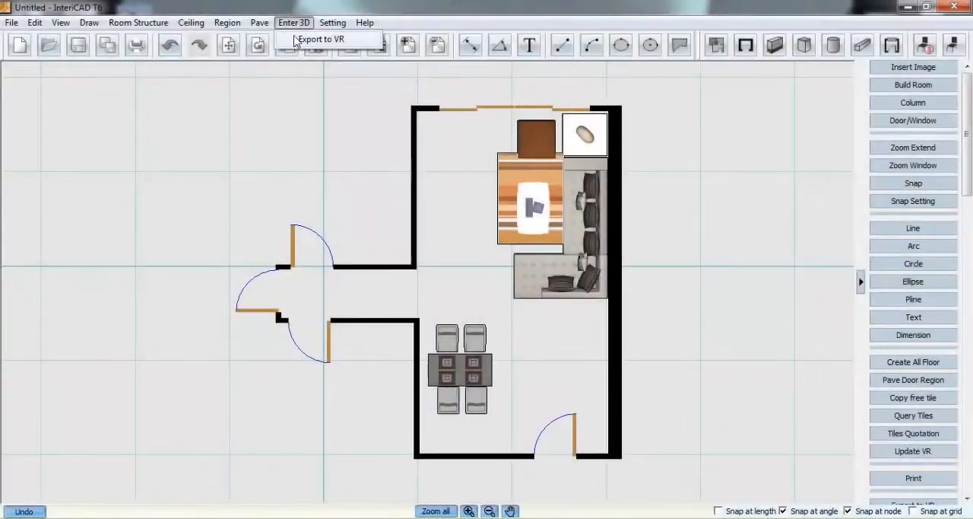
click(332, 39)
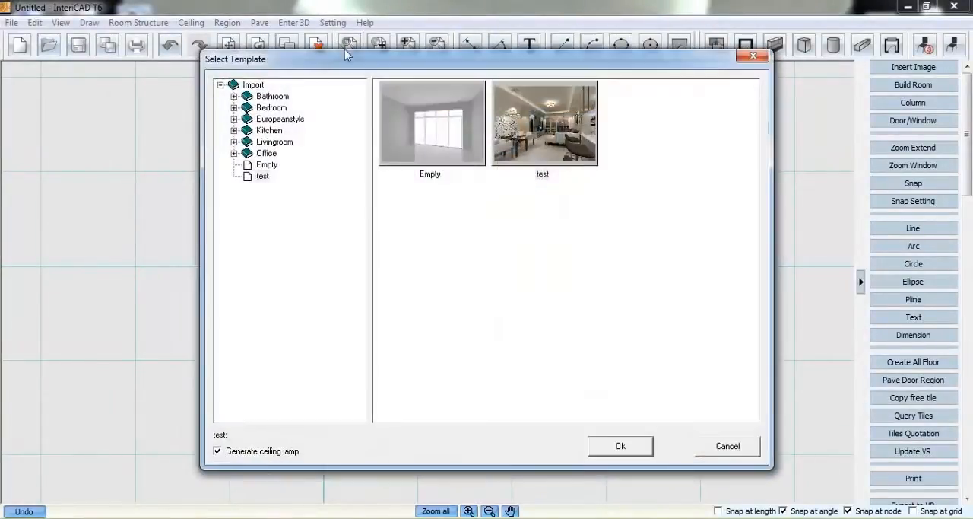
click(234, 141)
click(292, 233)
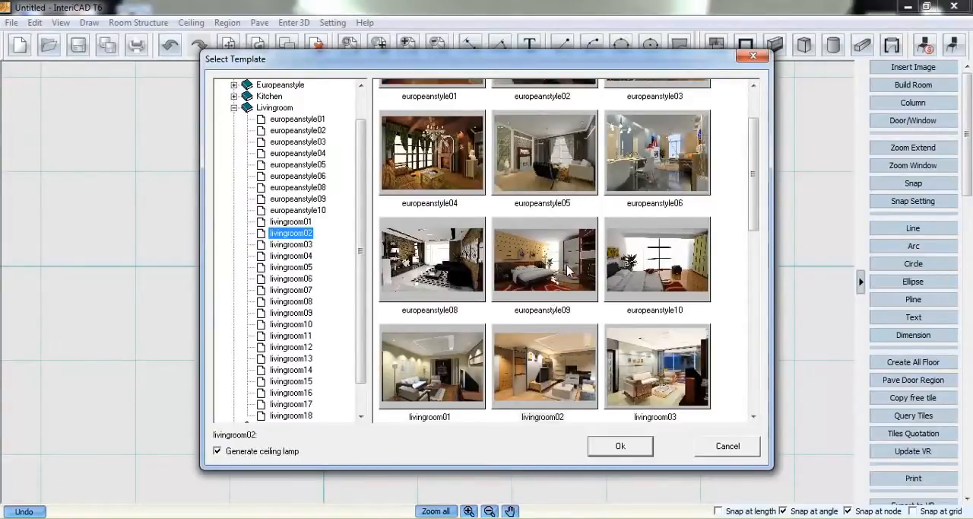
drag(750, 188, 740, 231)
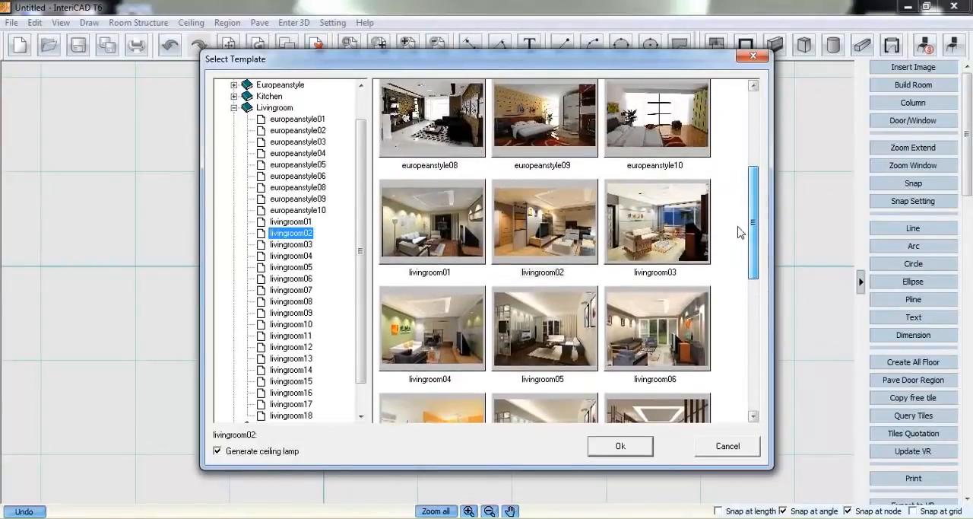
drag(360, 171, 354, 324)
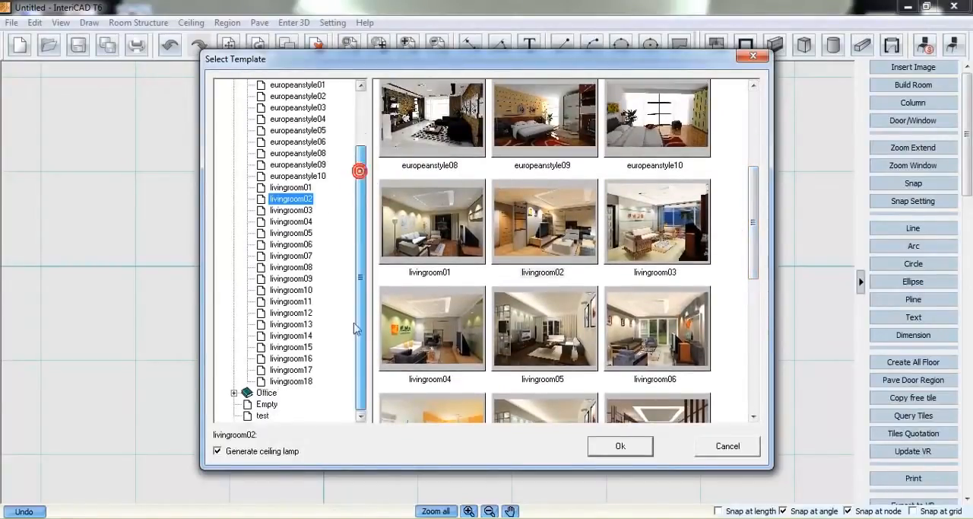
Export the plan to VR using the test template, with ceiling lamp generation turned off
click(263, 416)
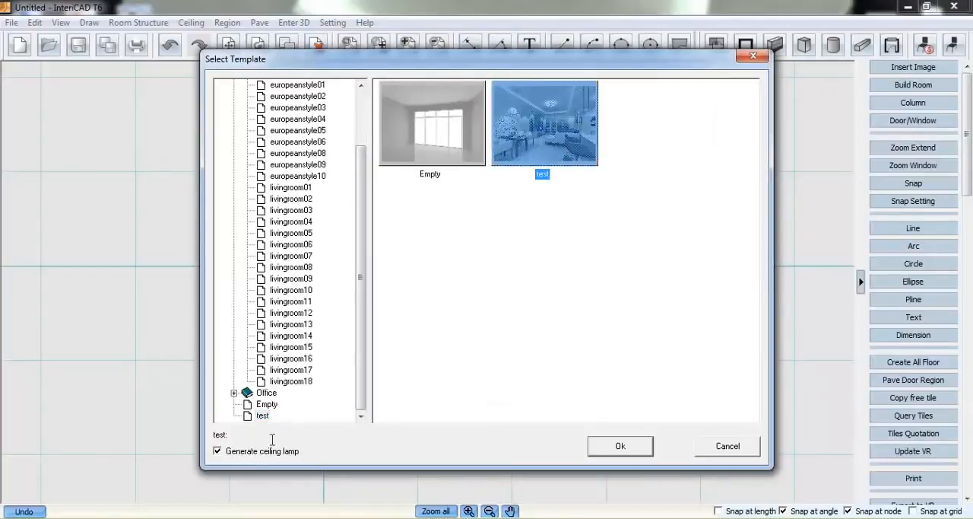
click(250, 450)
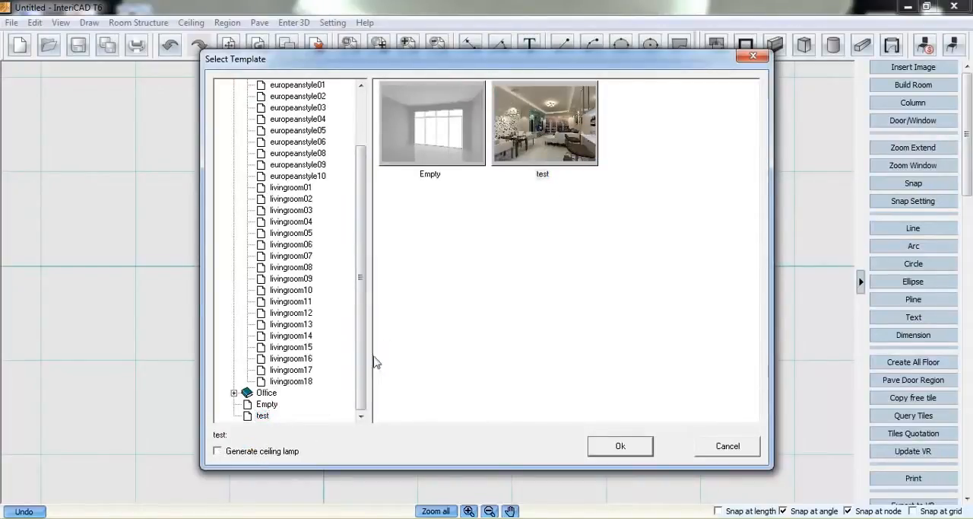
click(600, 449)
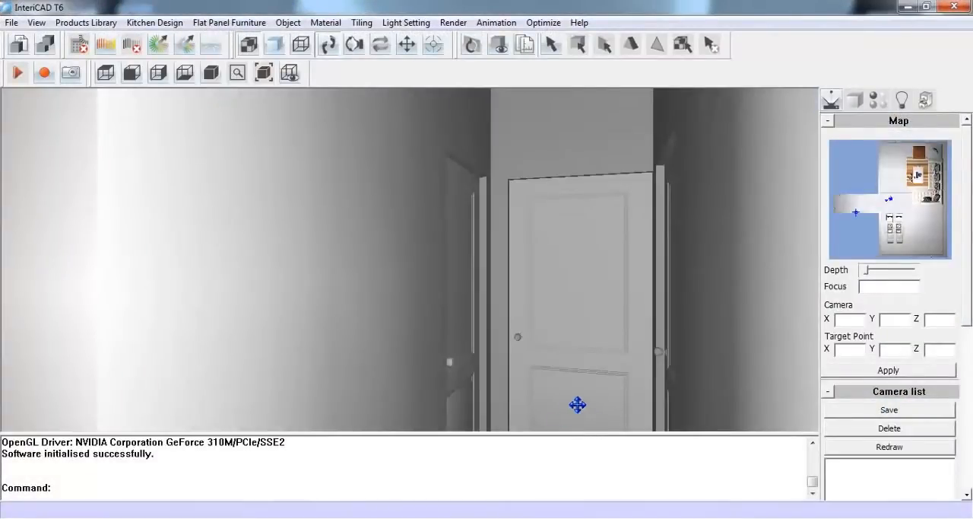
Collapse the command log and set the camera beside the dining table, looking toward the sliding doors and the empty wall
drag(547, 433, 539, 505)
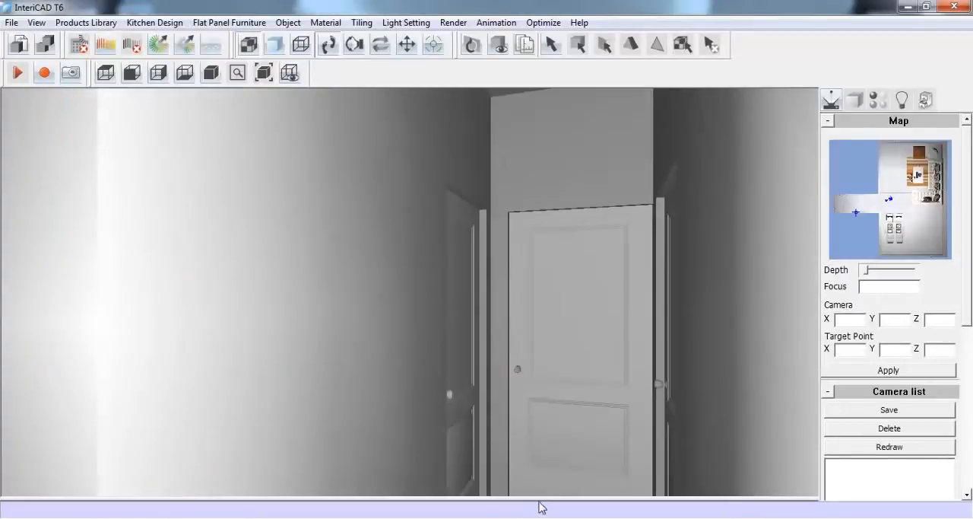
drag(684, 328, 649, 403)
drag(371, 339, 438, 348)
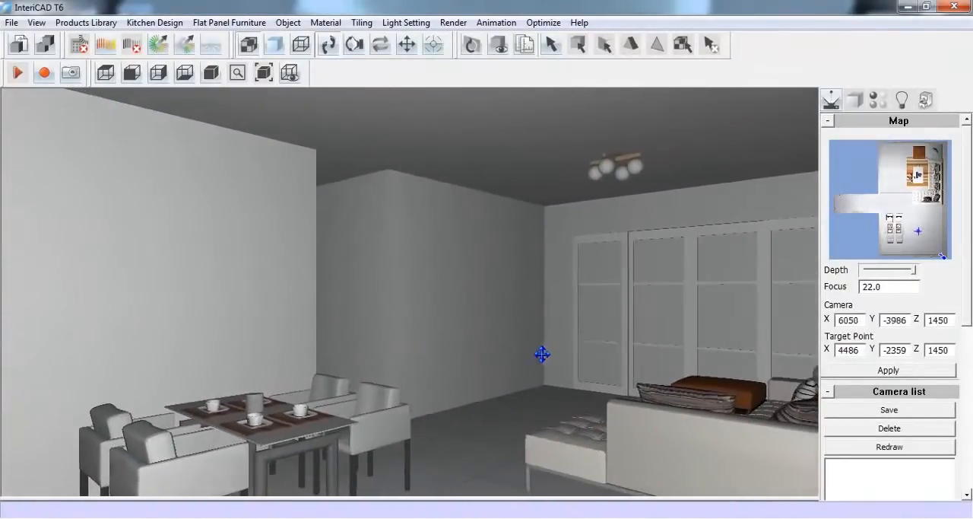
scroll(534, 369, up, 3)
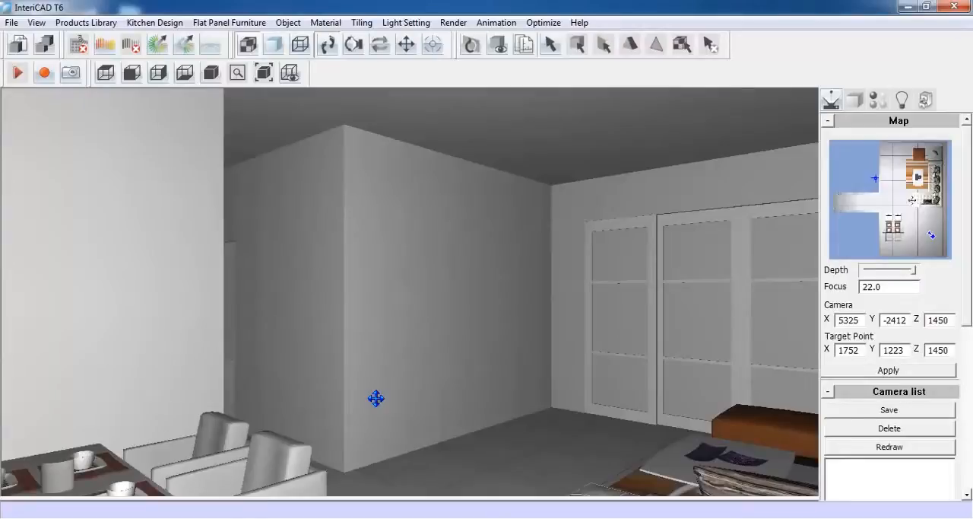
Open the Clone Object scenes and look around the Bedroom01 and Bedroom04 interiors
click(97, 29)
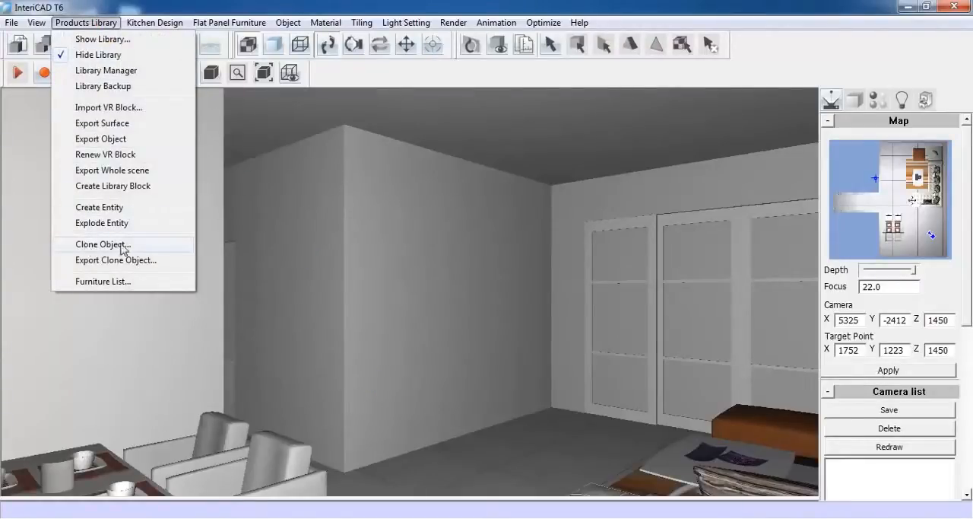
click(149, 248)
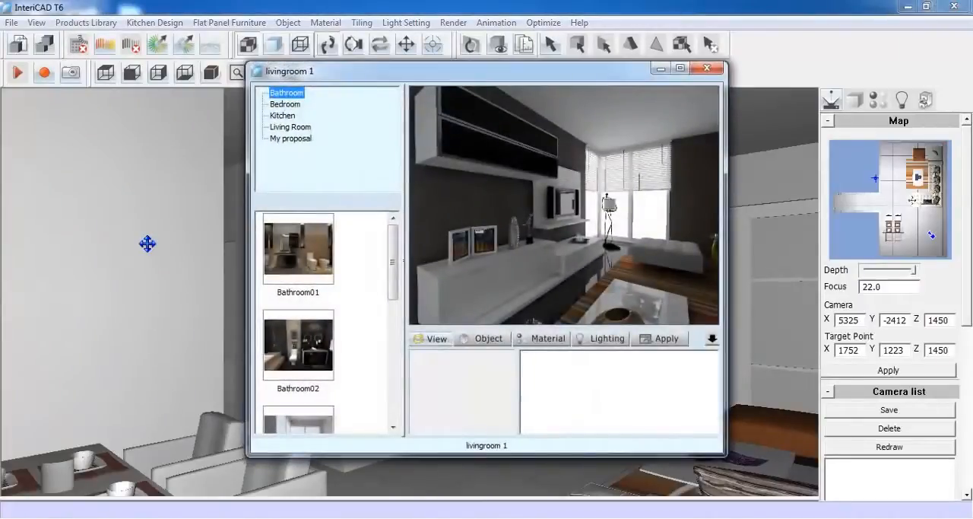
click(285, 105)
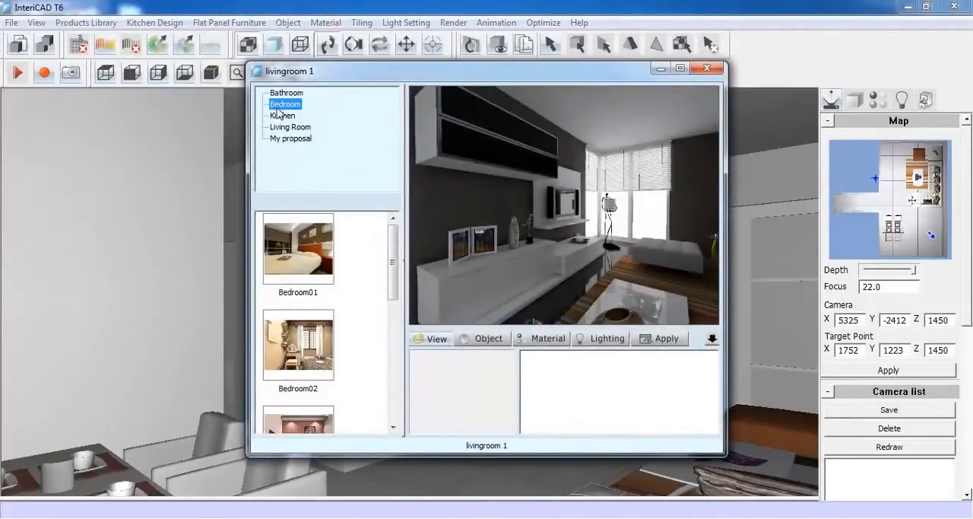
click(297, 234)
scroll(320, 319, down, 3)
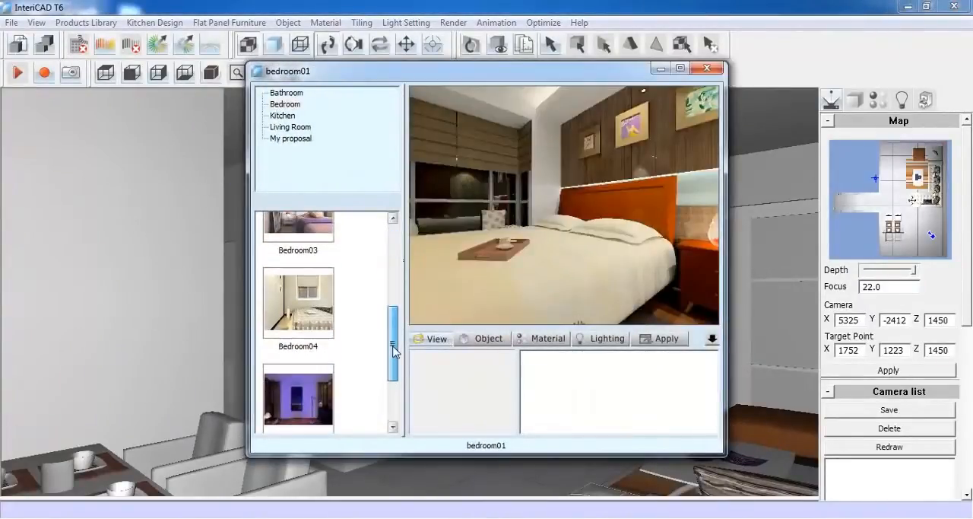
click(297, 322)
drag(613, 279, 414, 195)
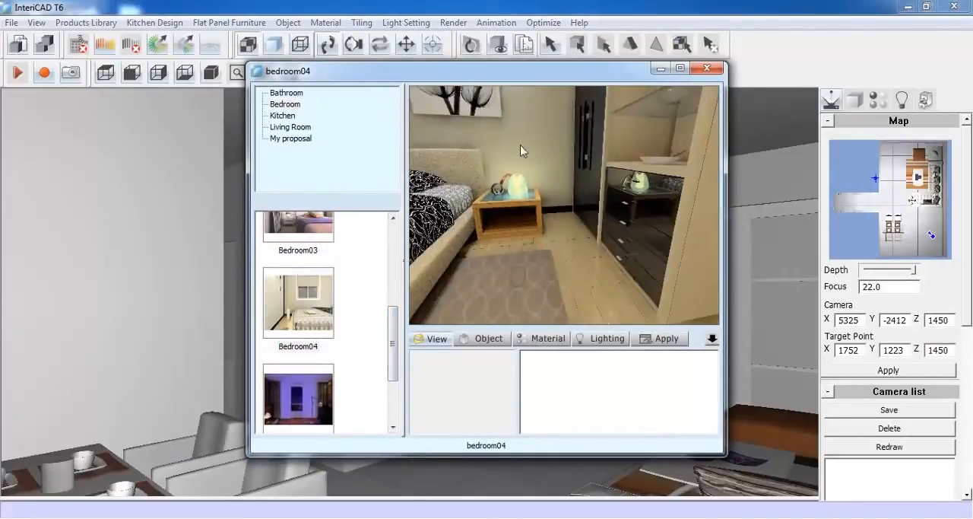
drag(522, 144, 412, 286)
drag(612, 271, 456, 196)
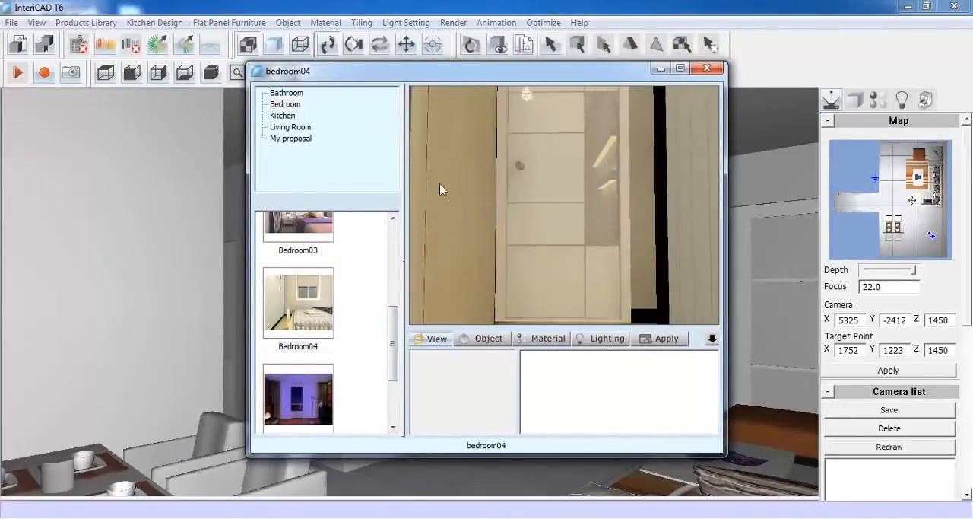
Open the livingroom 1 scene from My proposal and look around its TV wall and window area
click(274, 115)
click(287, 139)
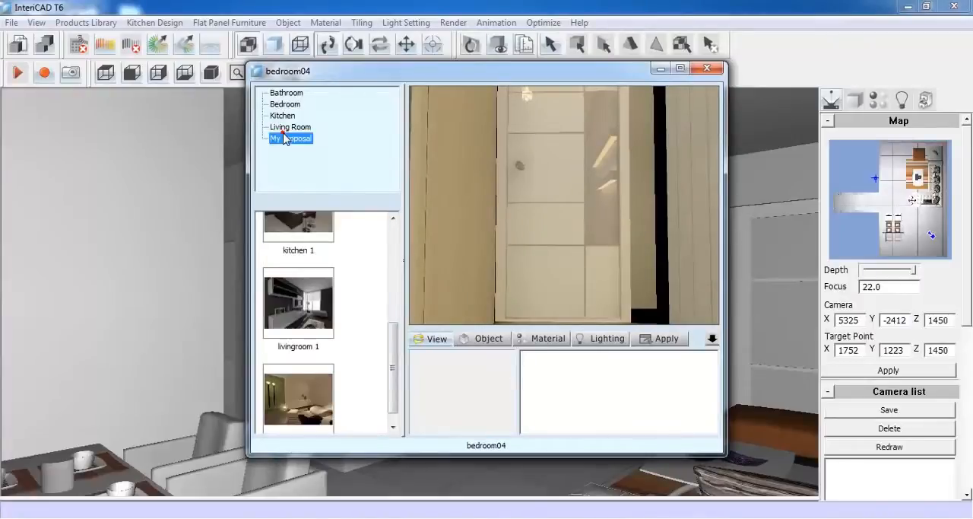
click(298, 304)
drag(465, 286, 537, 277)
drag(434, 300, 618, 217)
drag(447, 260, 654, 271)
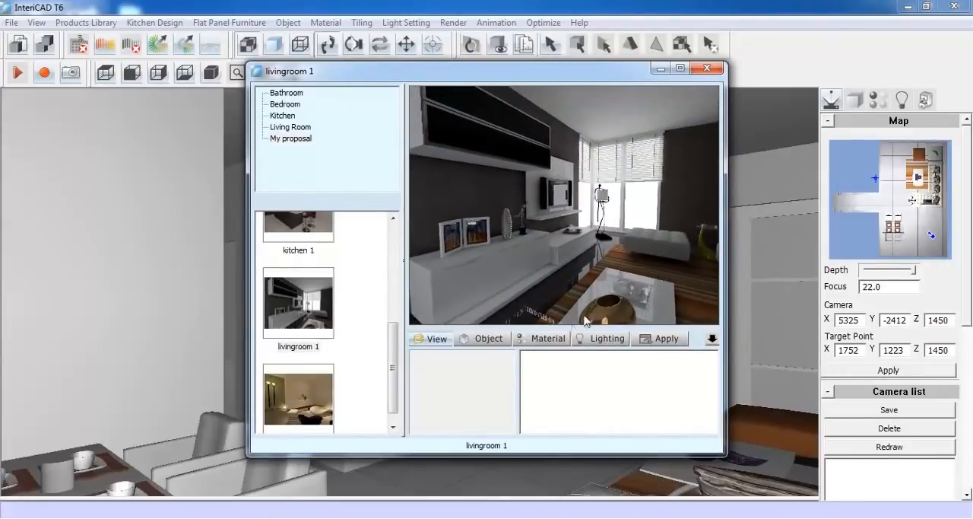
Inspect the floor and striped rug materials and the window's light source in the livingroom 1 scene
click(565, 339)
click(558, 280)
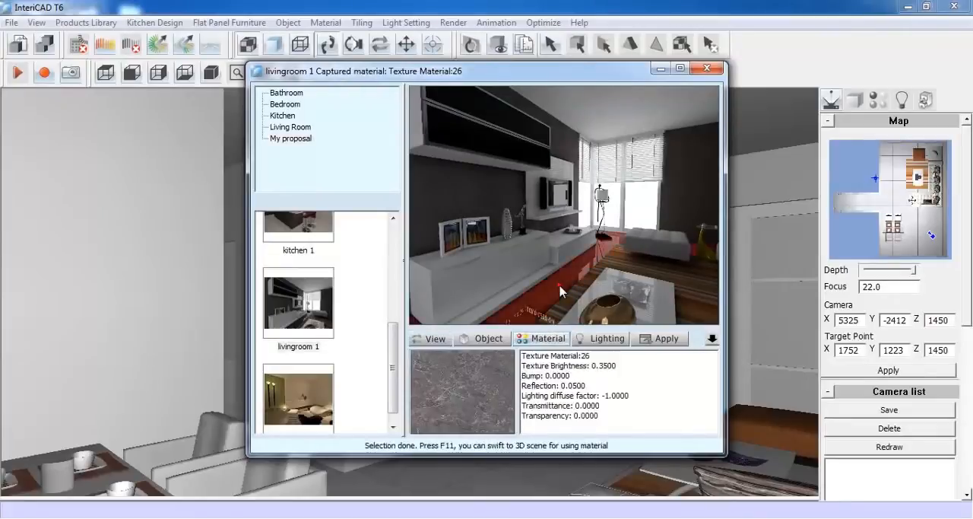
click(633, 261)
click(643, 251)
click(648, 270)
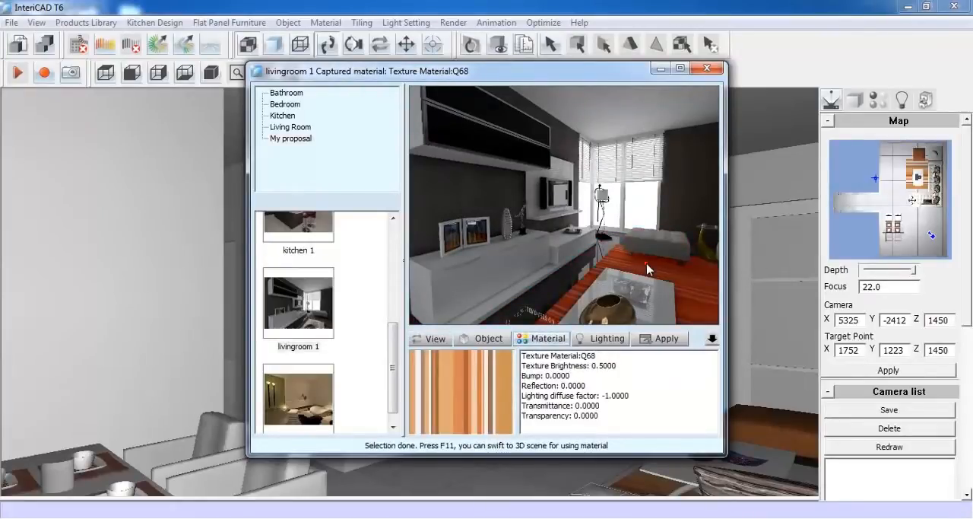
click(637, 207)
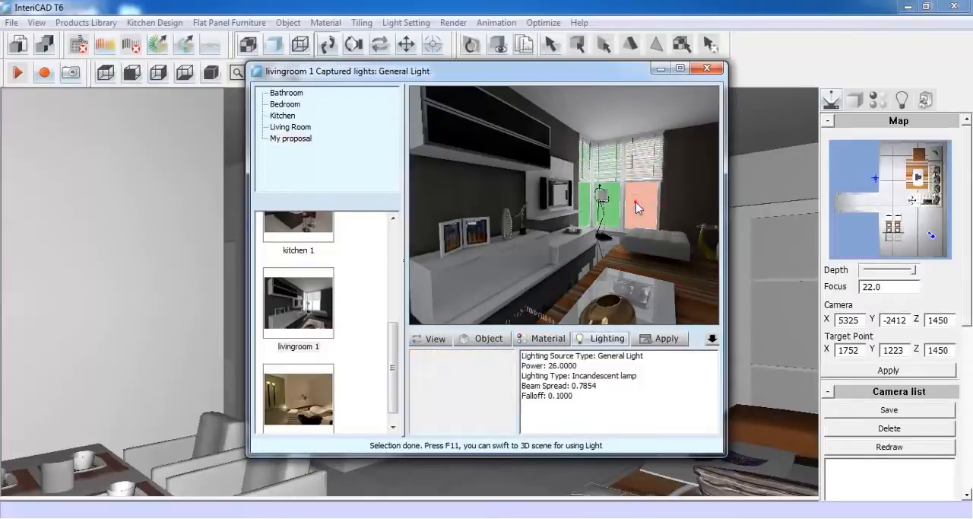
Clone the TV cabinet unit with its picture frames, vase, TV and ornaments from livingroom 1 onto the wall opposite the sofa
click(491, 344)
click(479, 273)
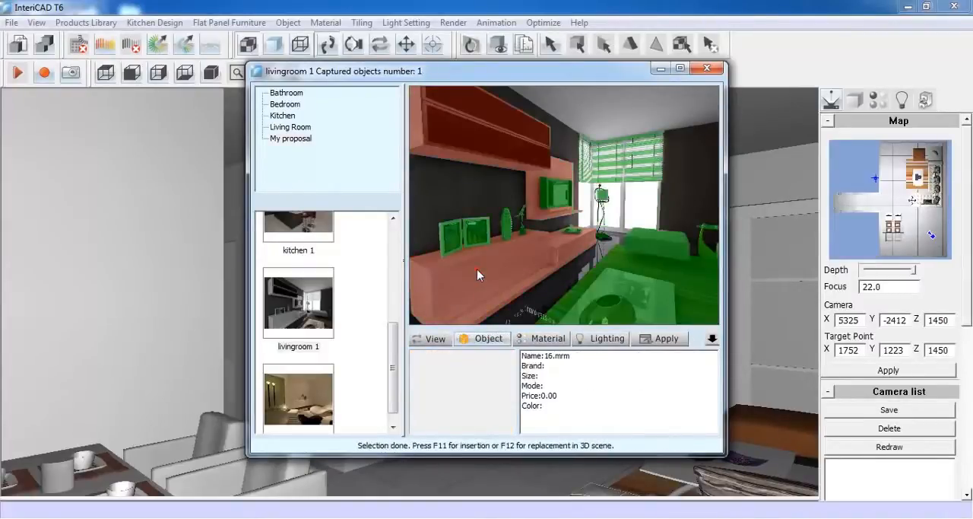
click(471, 242)
click(506, 228)
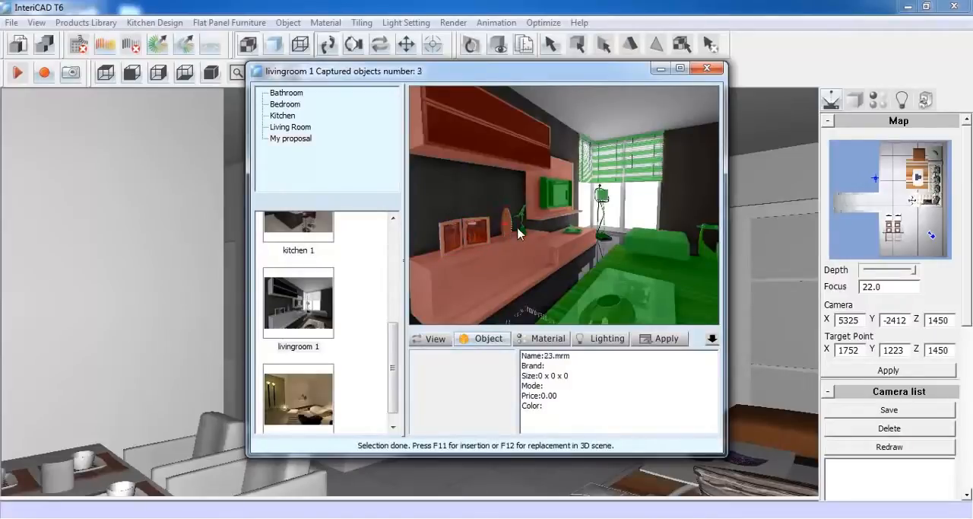
click(551, 200)
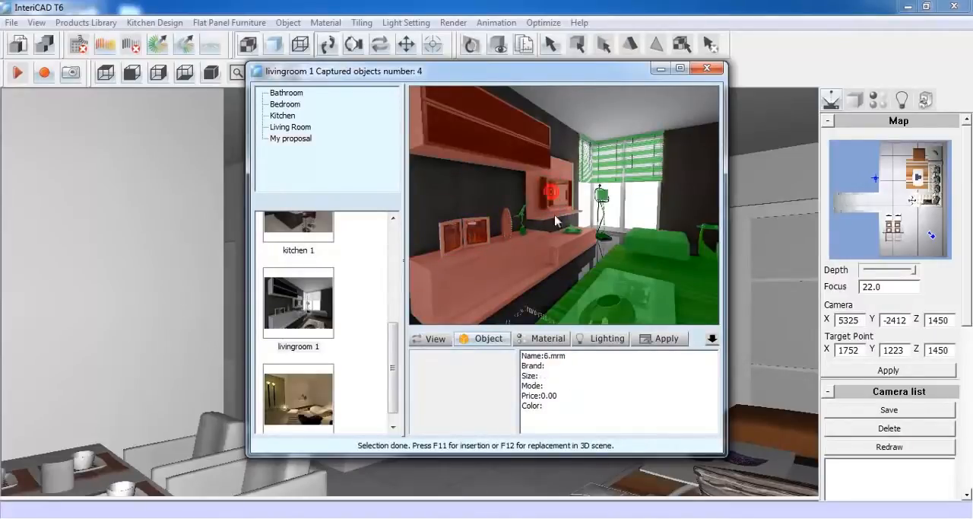
click(523, 236)
key(F11)
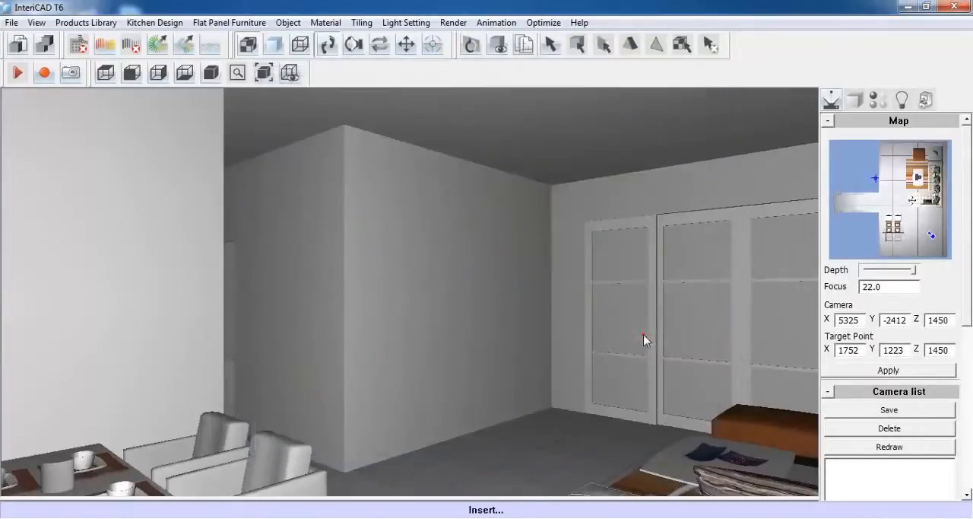
click(471, 432)
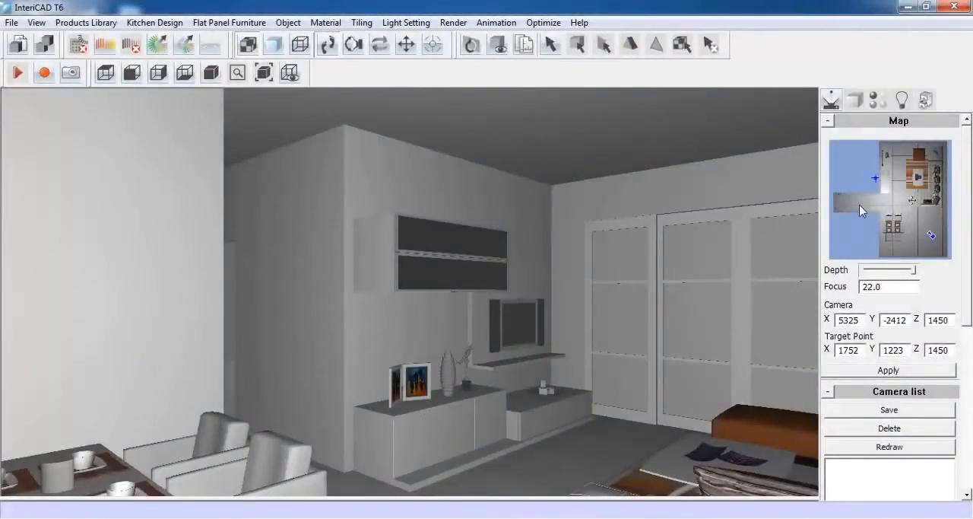
Place the Demo library's painting set on the wall above the sofa, viewed from the corridor side
drag(865, 202, 926, 202)
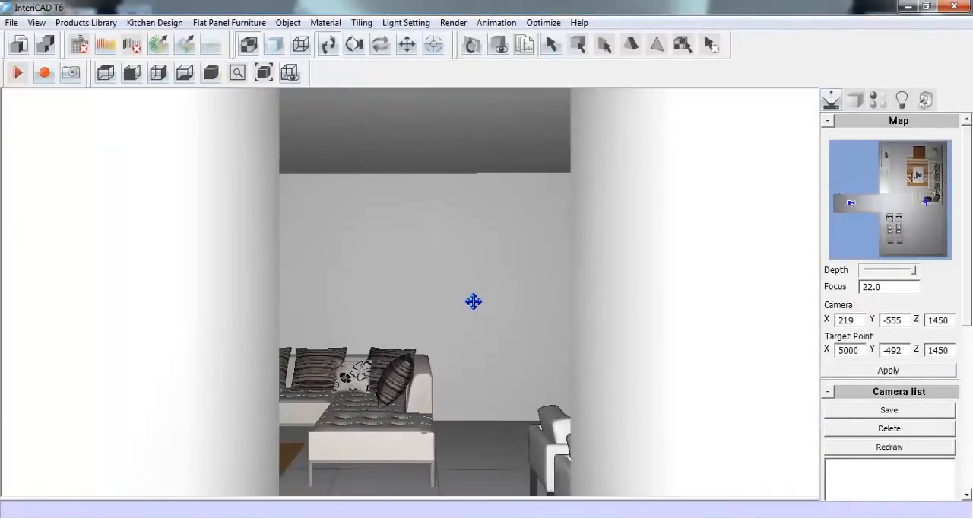
drag(473, 301, 474, 346)
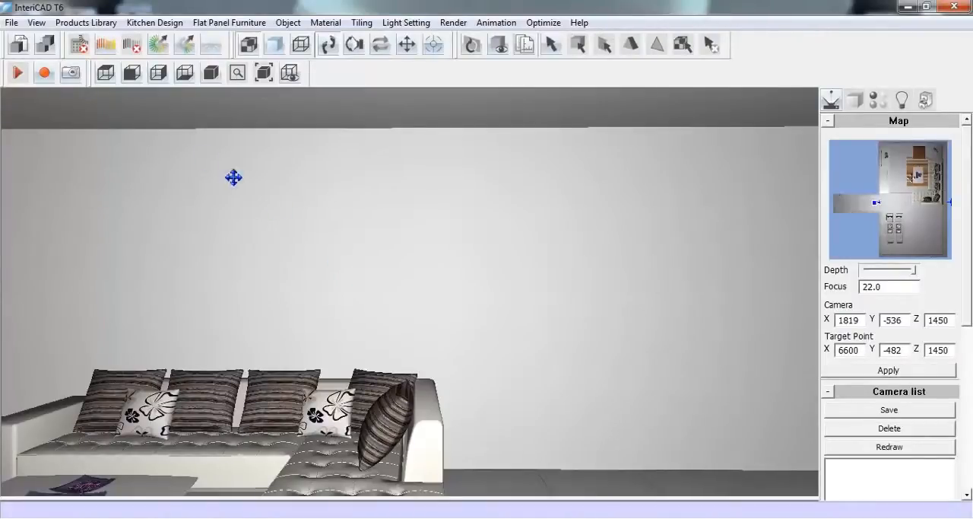
click(97, 25)
click(99, 44)
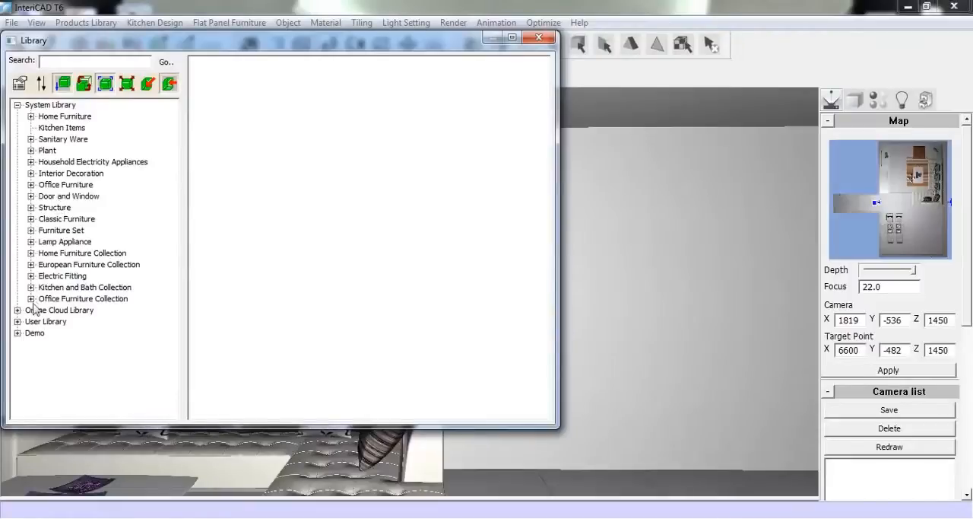
click(17, 333)
click(47, 344)
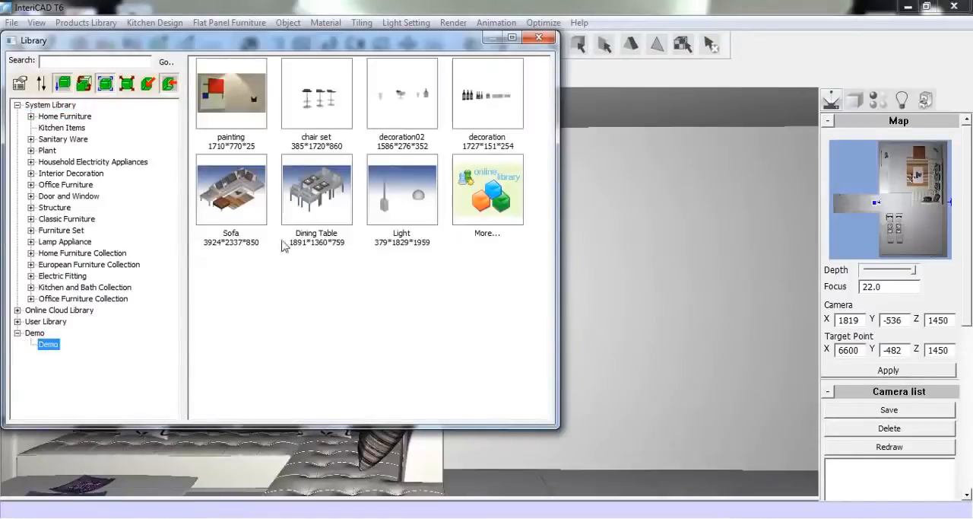
double_click(228, 99)
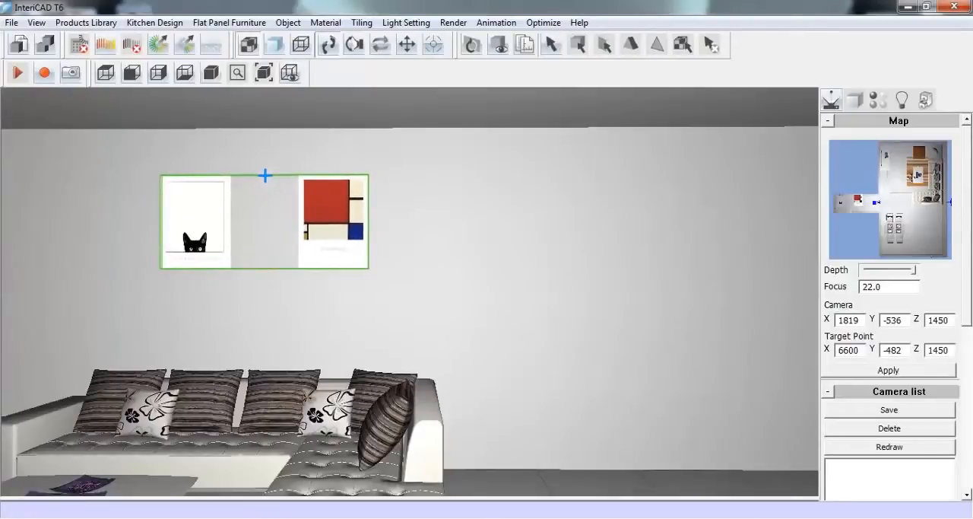
click(216, 237)
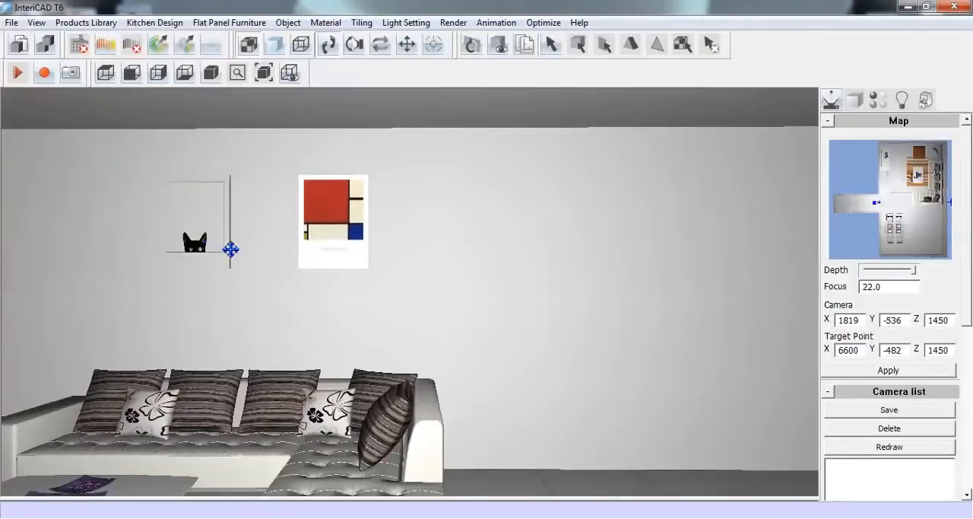
right_click(290, 218)
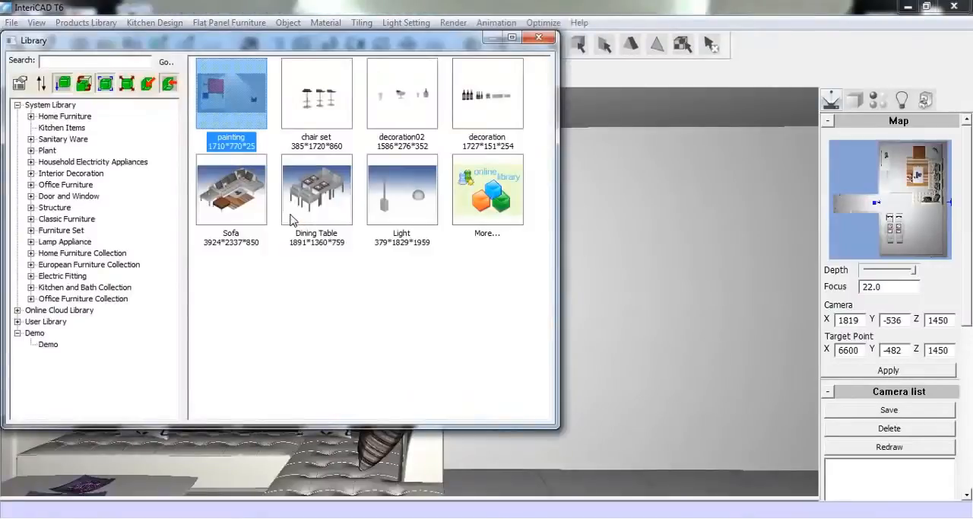
Place the Demo library's arc floor lamp beside the end of the sofa, rotated so its shade hangs over the seat
double_click(397, 217)
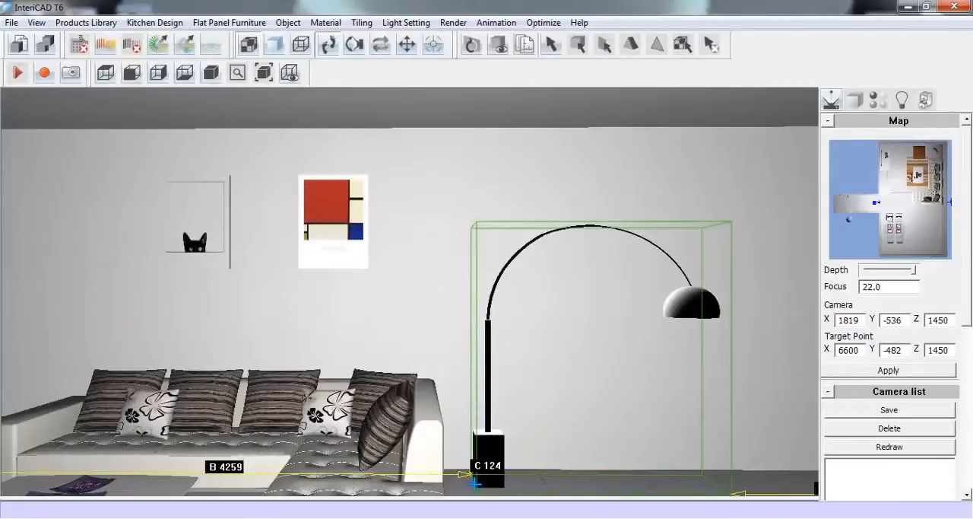
scroll(479, 483, up, 3)
scroll(480, 483, up, 5)
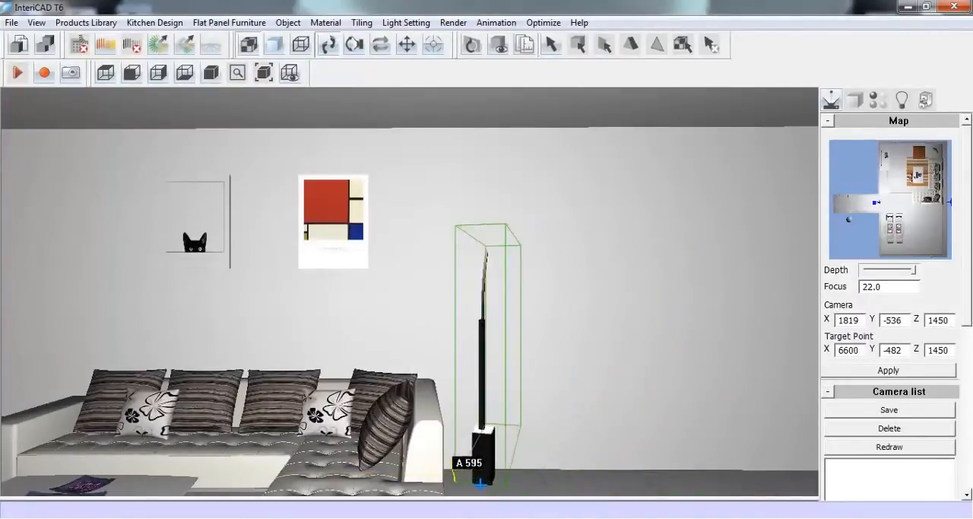
scroll(480, 483, up, 3)
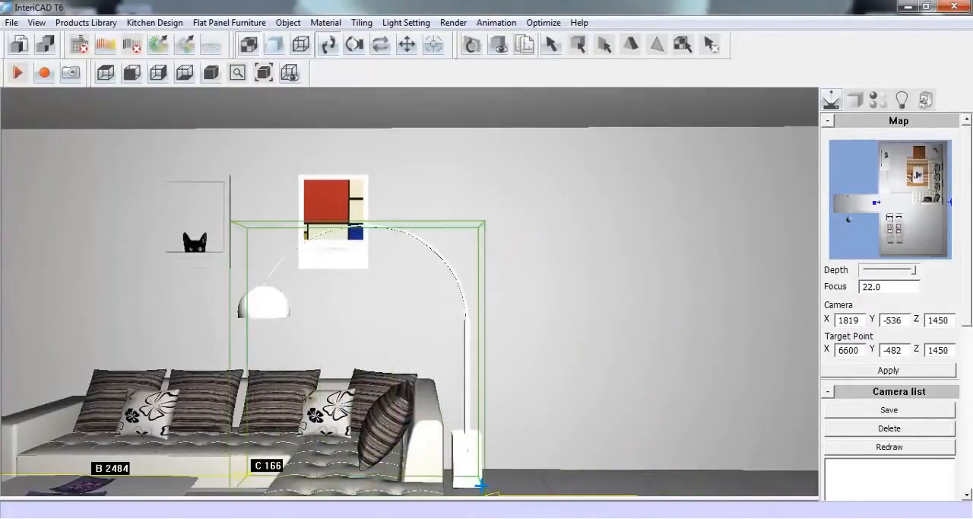
scroll(491, 483, up, 1)
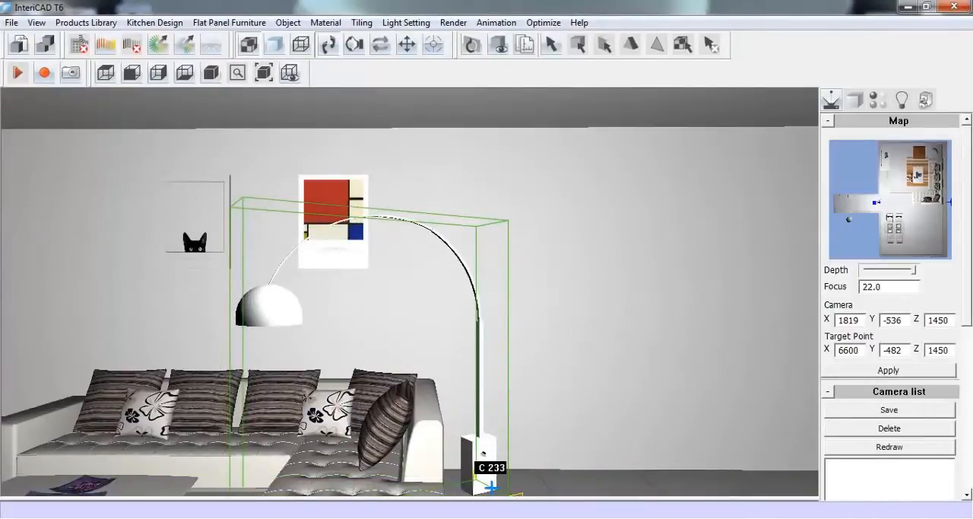
click(491, 483)
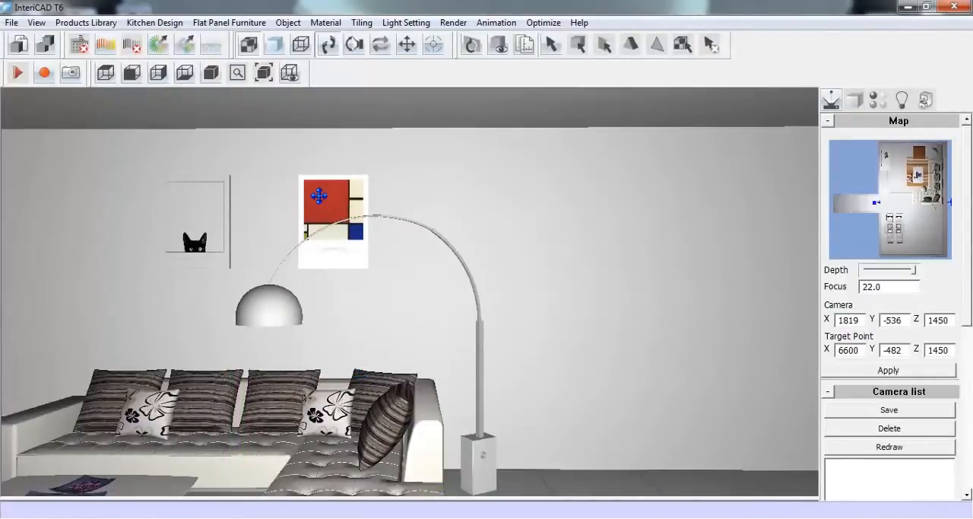
Enlarge the painting set above the sofa to about 1896 wide by 896 high and apply the new size
click(856, 102)
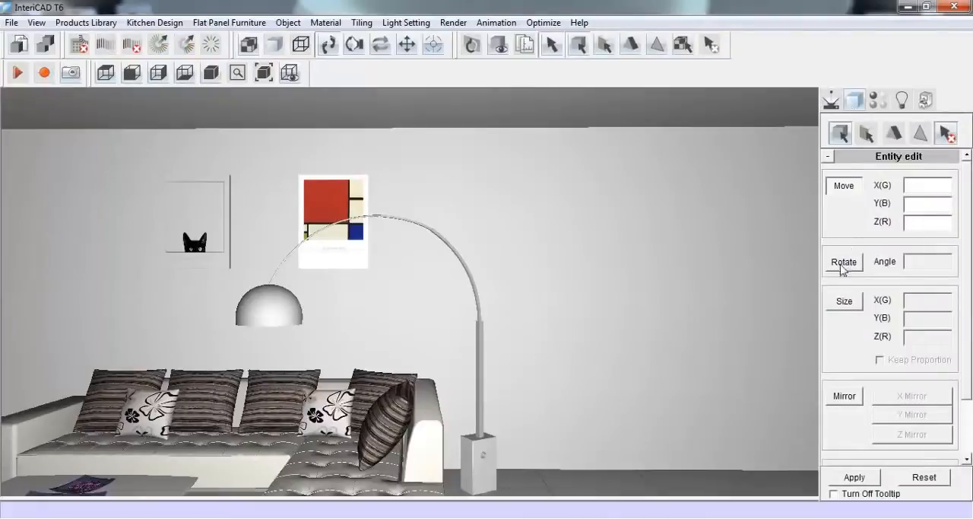
click(844, 299)
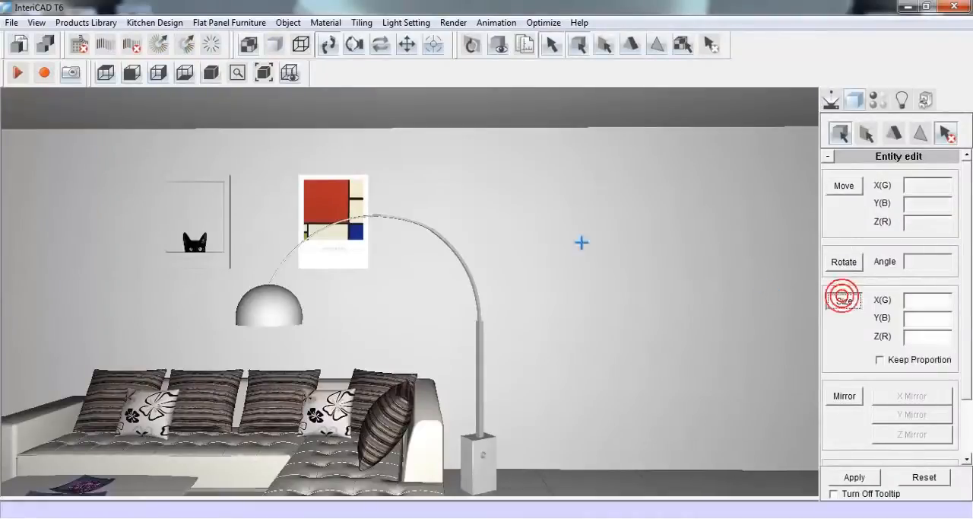
click(346, 195)
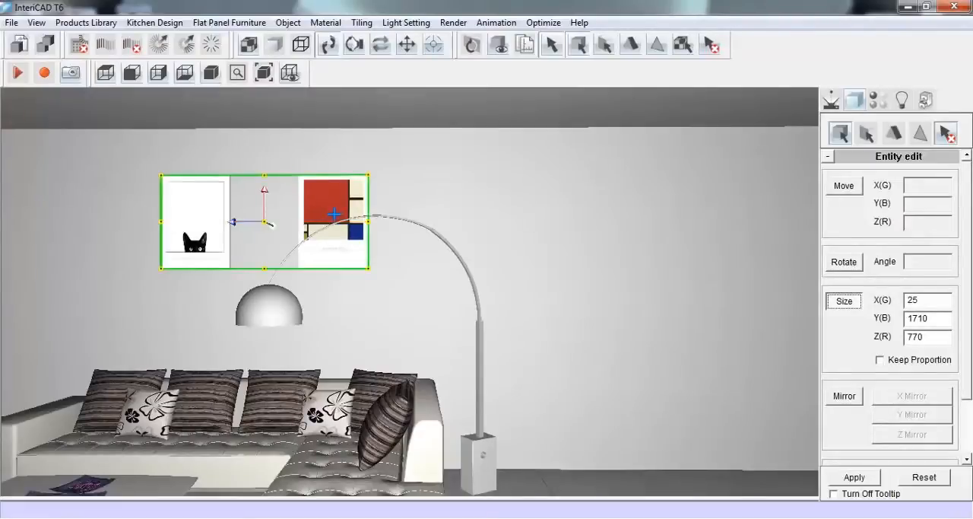
drag(265, 175, 265, 167)
drag(371, 217, 375, 216)
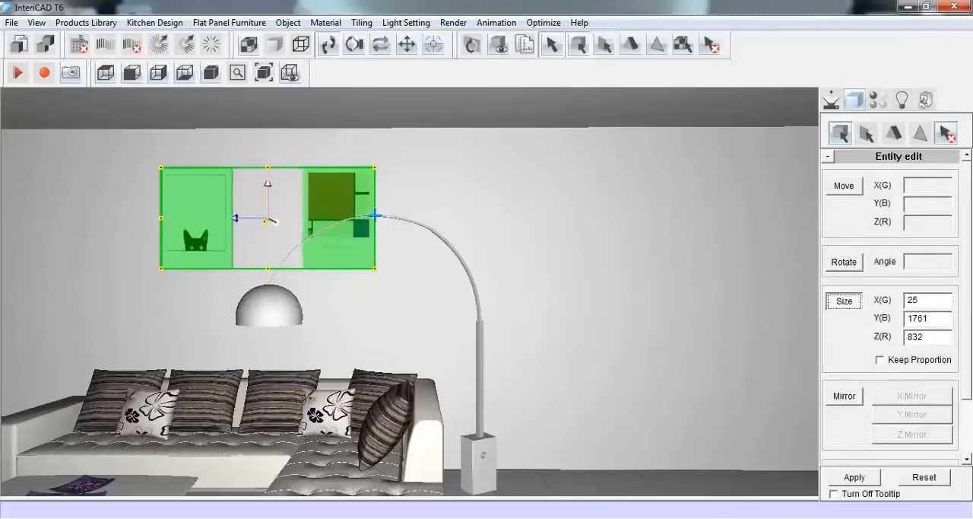
drag(377, 271, 391, 276)
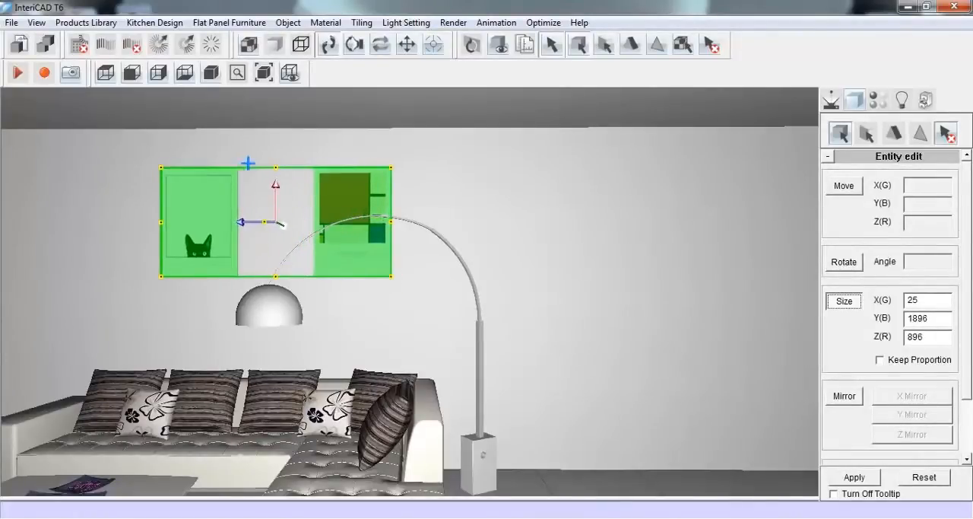
click(865, 477)
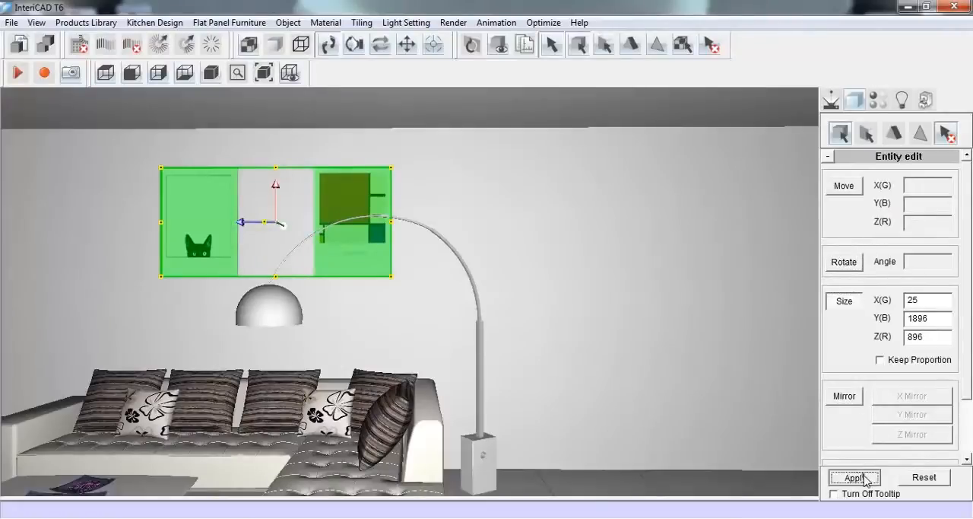
key(Escape)
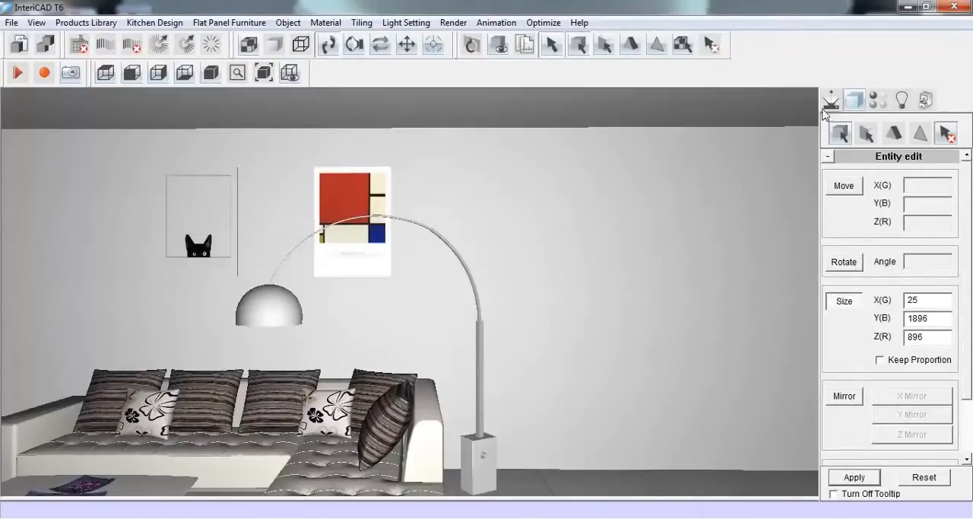
Show the cabinet width, cabinet height and wall dimensions on the wall with the door
click(831, 100)
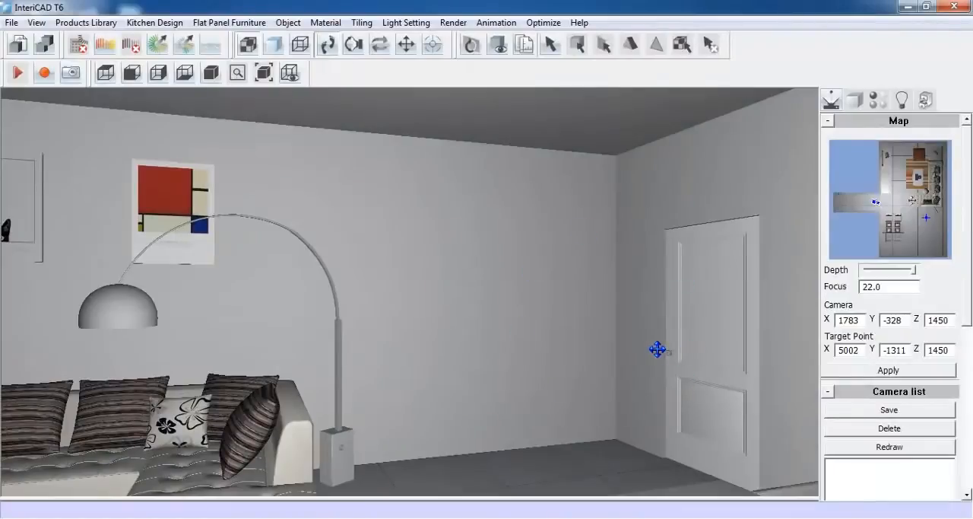
click(181, 23)
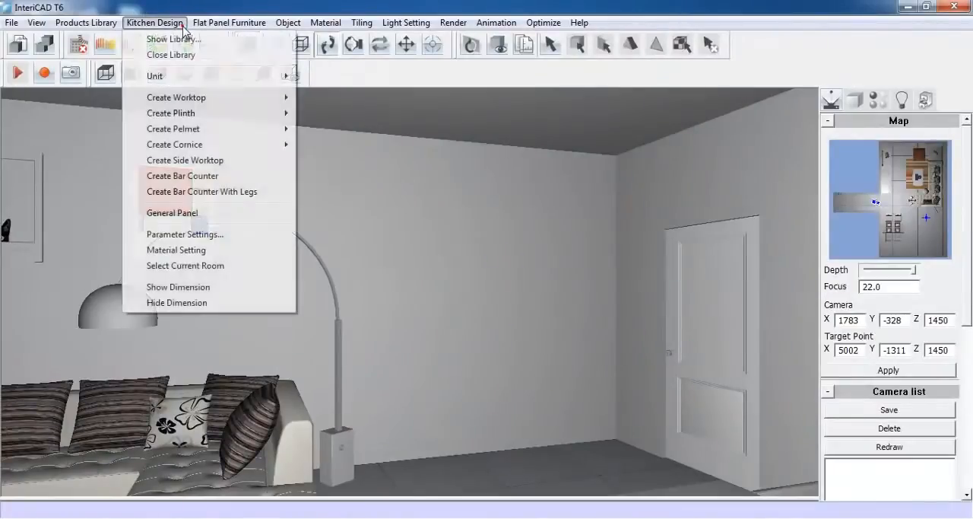
click(178, 286)
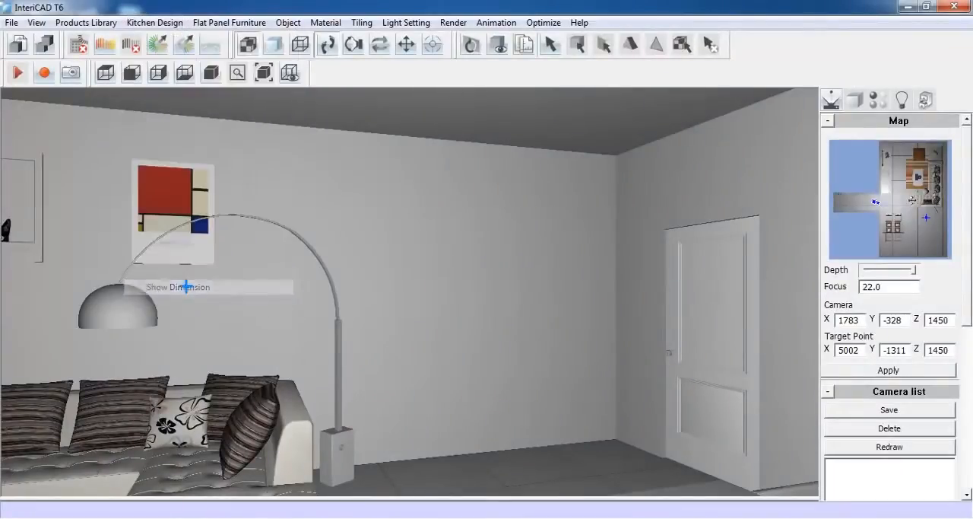
click(644, 290)
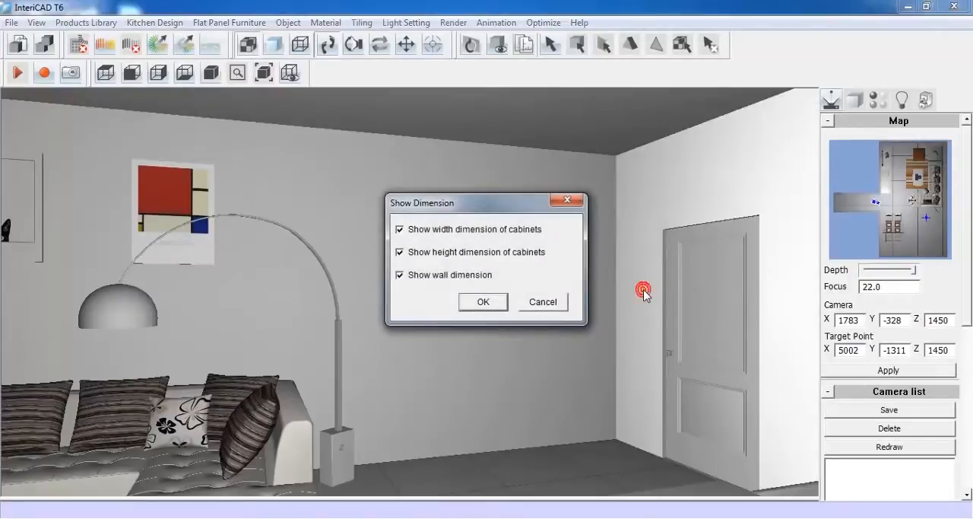
click(483, 302)
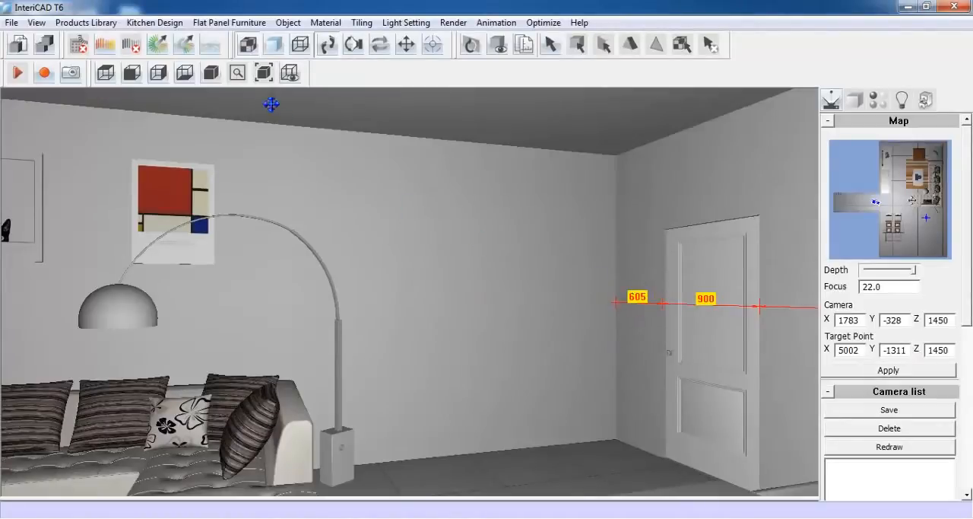
In the kitchen parameter settings, turn off the worktop's wall seal and set the plinth height to 120
click(169, 26)
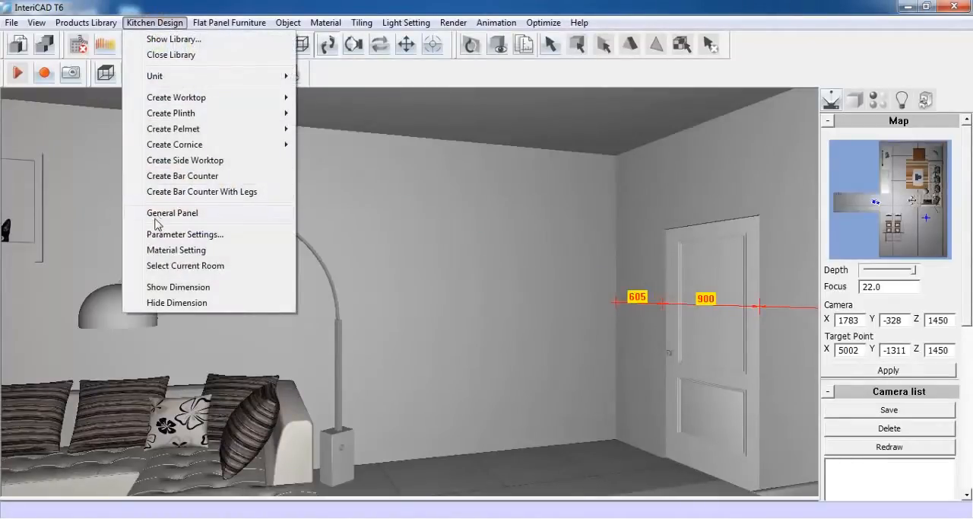
click(223, 237)
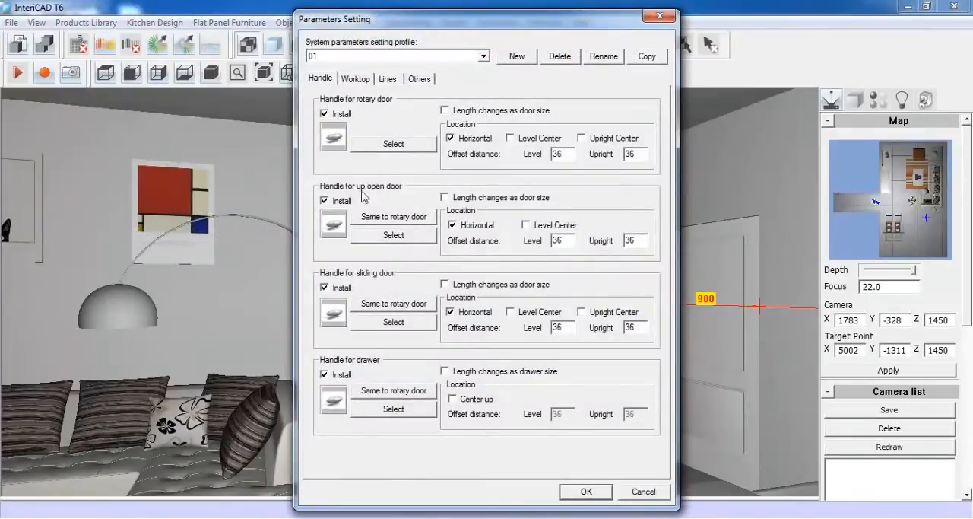
click(356, 79)
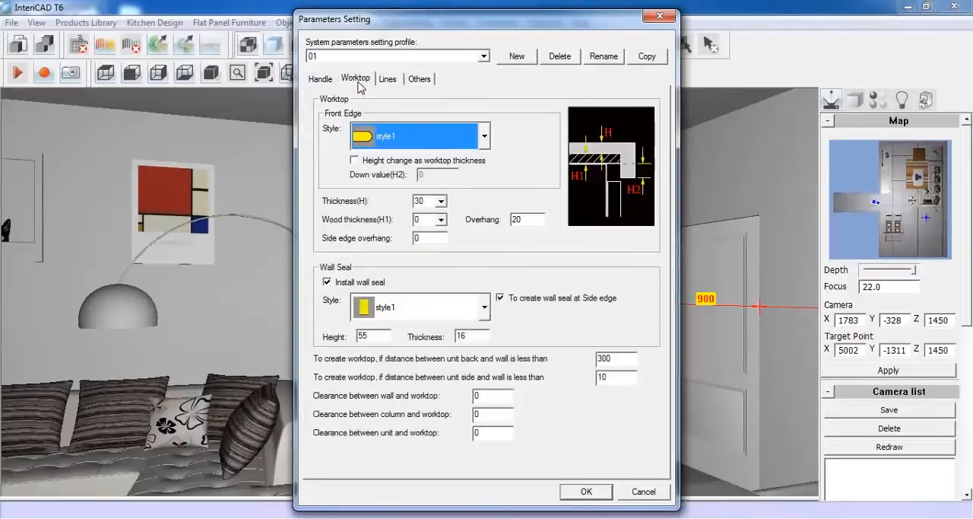
click(328, 282)
click(388, 79)
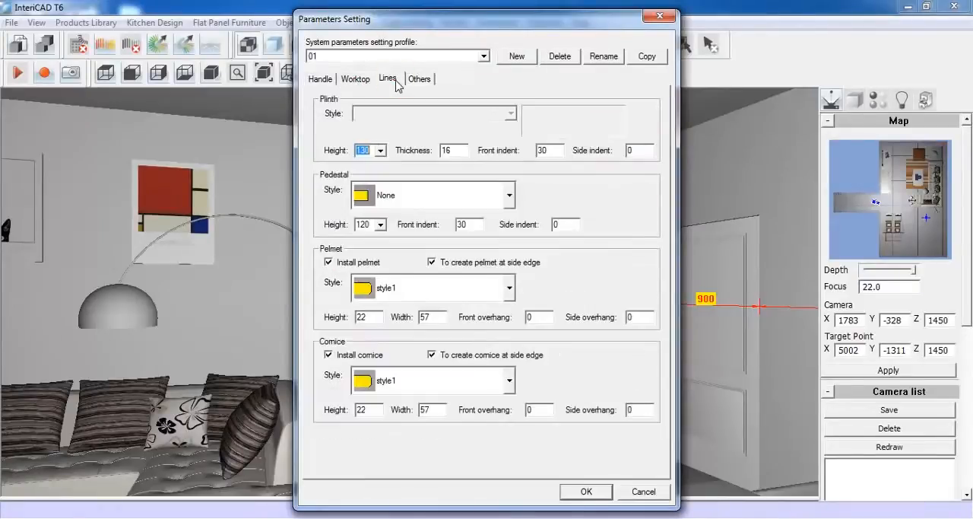
click(380, 151)
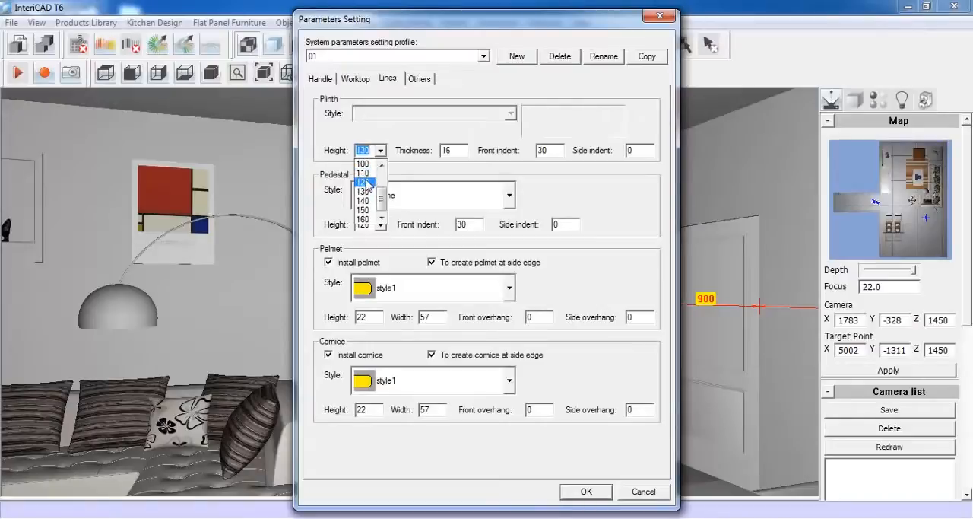
click(363, 183)
Change the wall unit elevation to the bottom of the unit and confirm the kitchen parameters
click(418, 81)
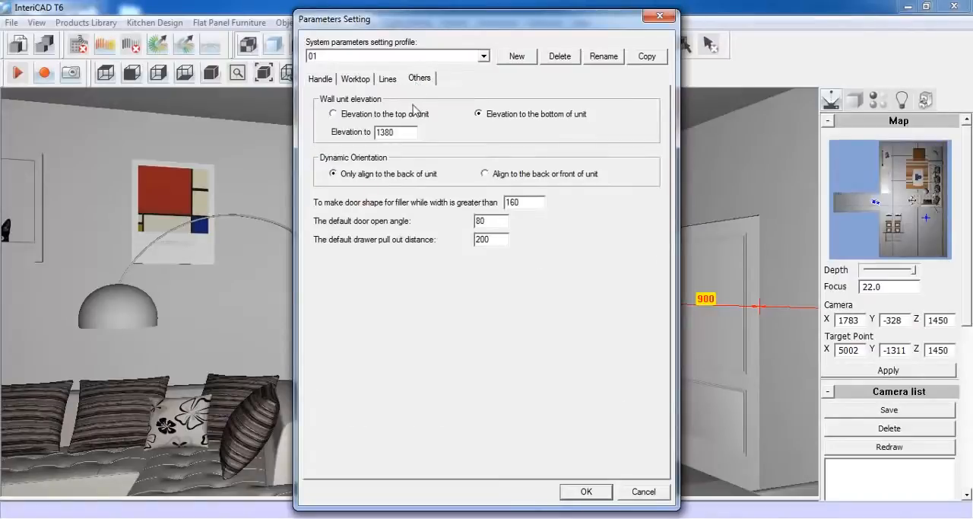
double_click(408, 131)
text(1)
click(586, 490)
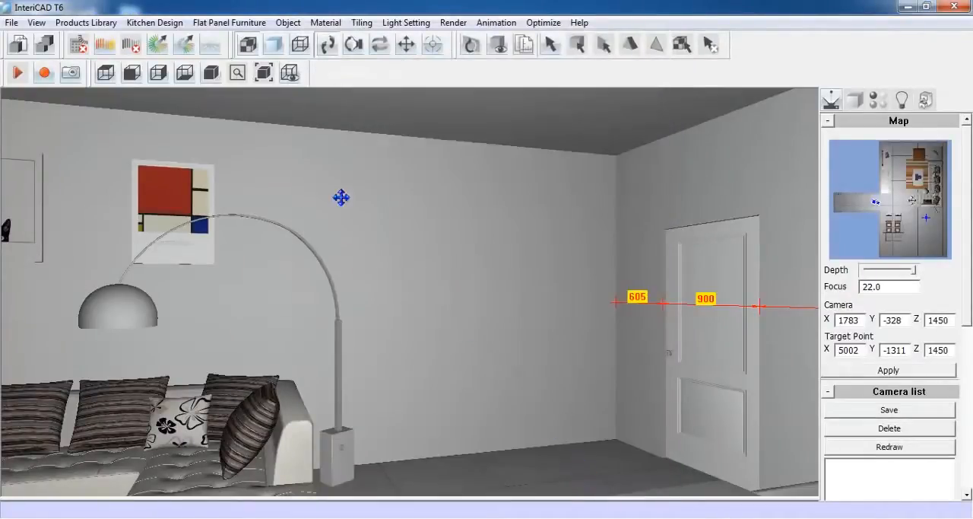
Create a new kitchen material scheme named 02
click(163, 22)
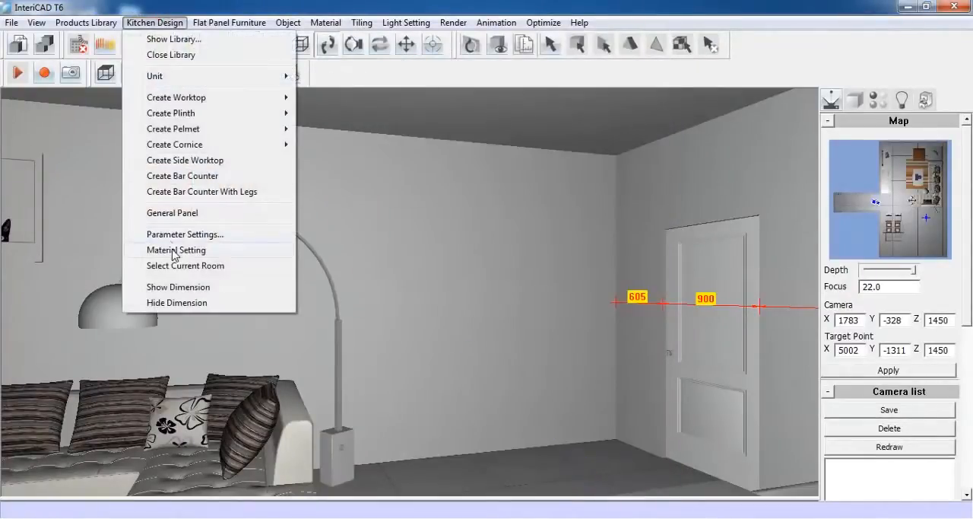
click(225, 256)
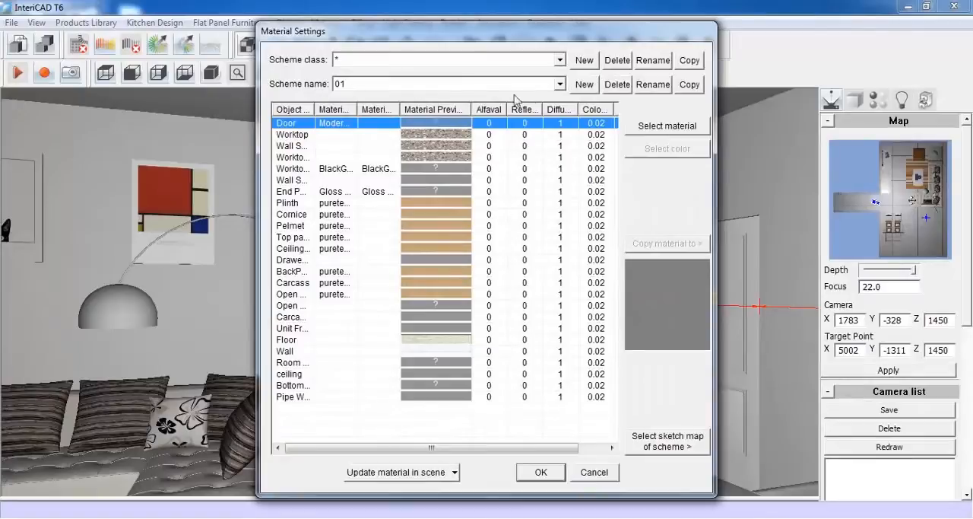
click(584, 86)
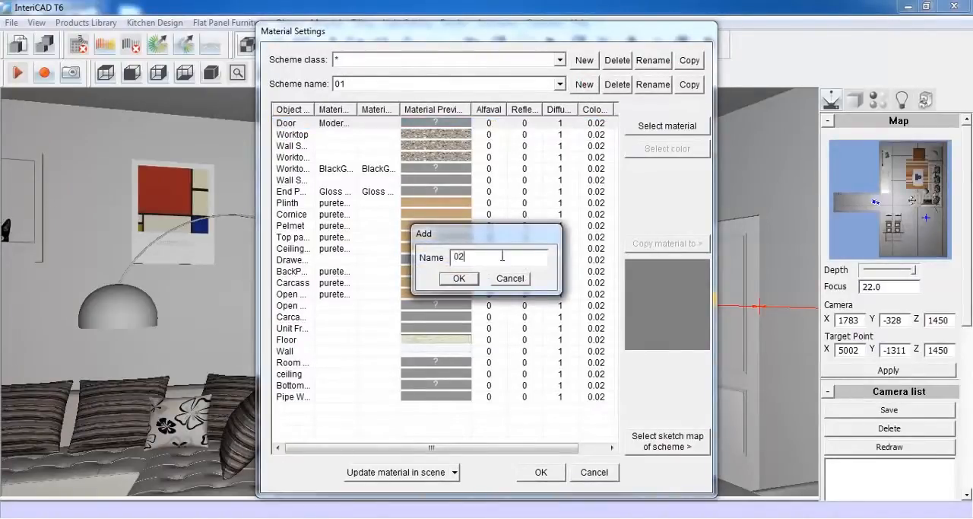
click(459, 279)
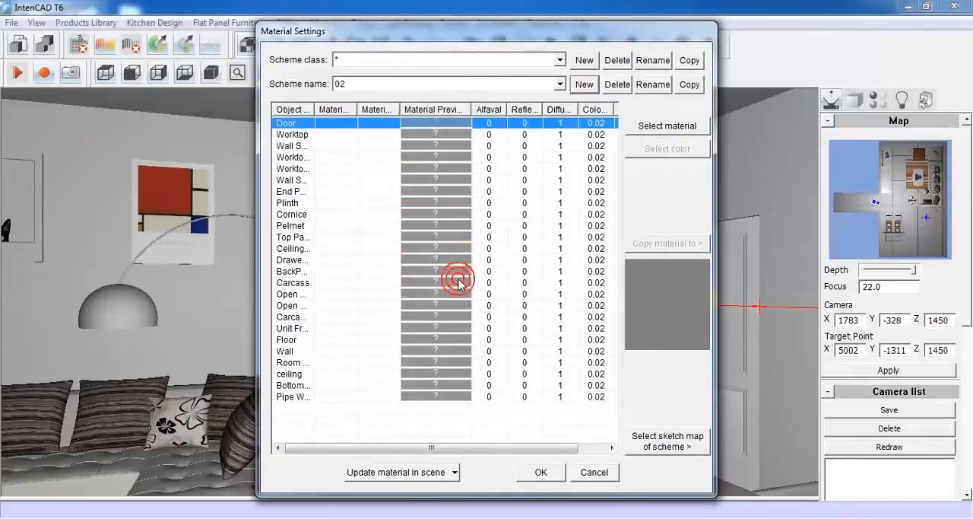
Assign door style 03 from the PVC series, class Grade D, with the Default door shape to scheme 02's doors
click(645, 128)
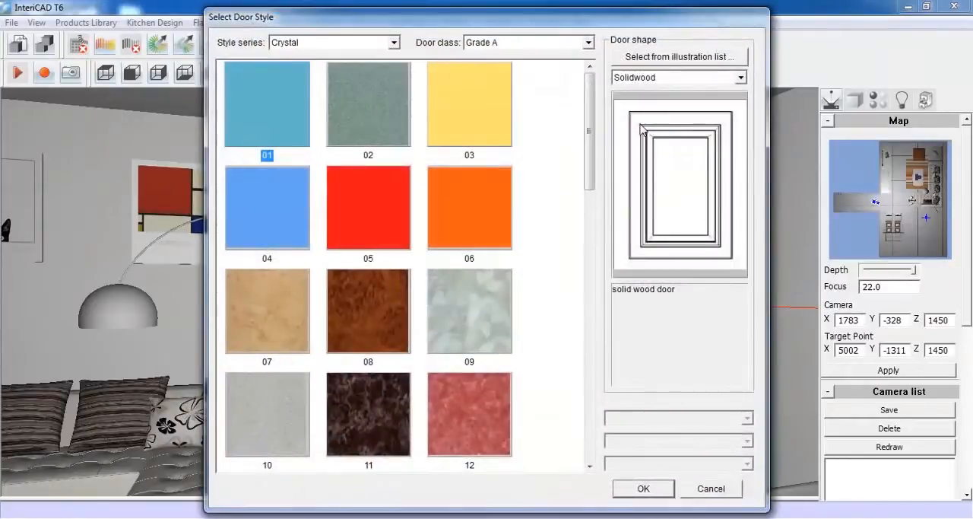
click(589, 43)
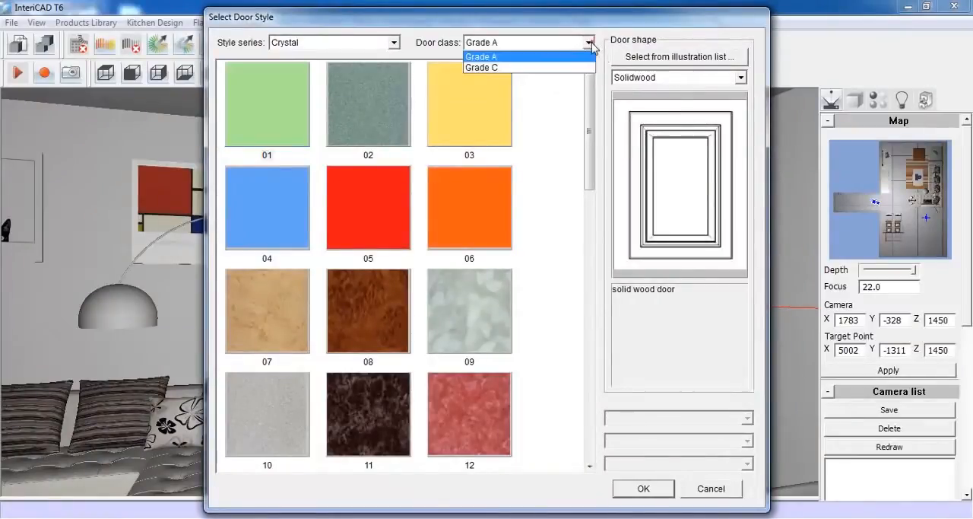
click(566, 68)
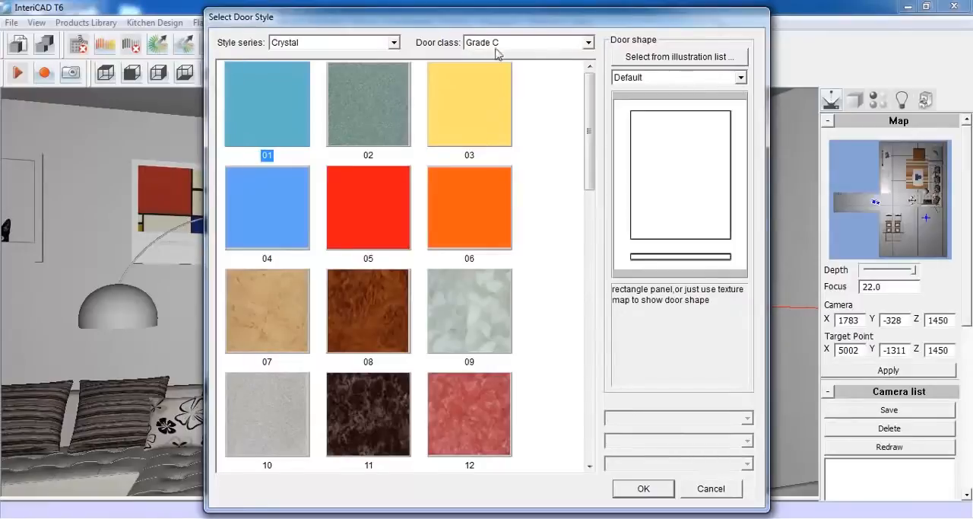
click(394, 42)
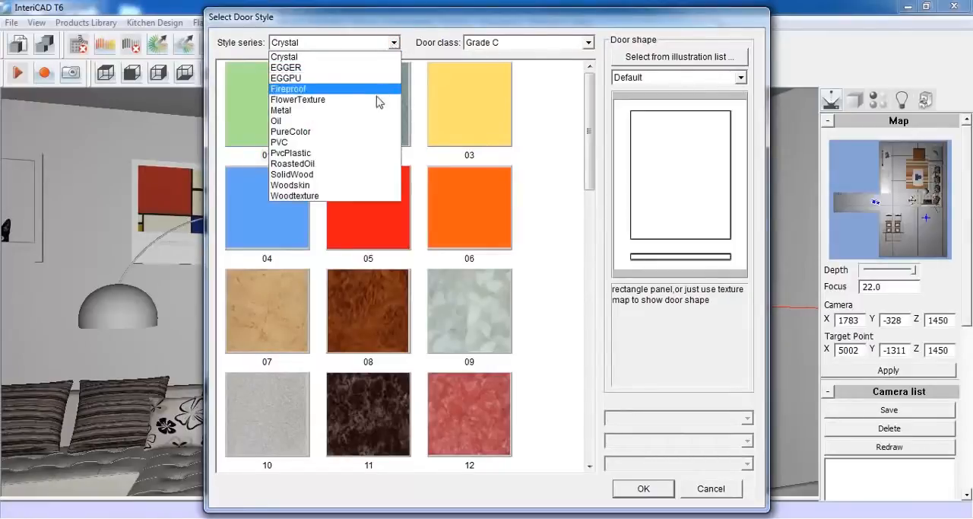
click(370, 141)
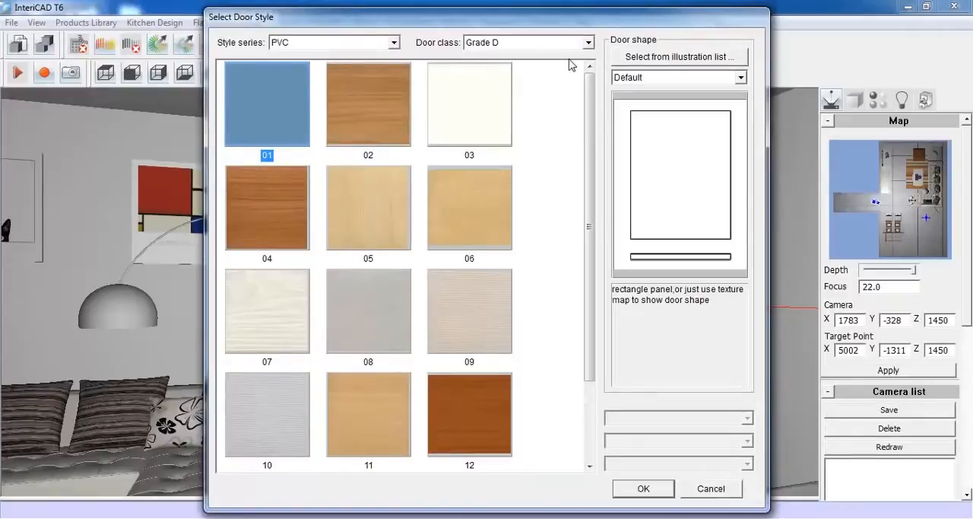
click(495, 114)
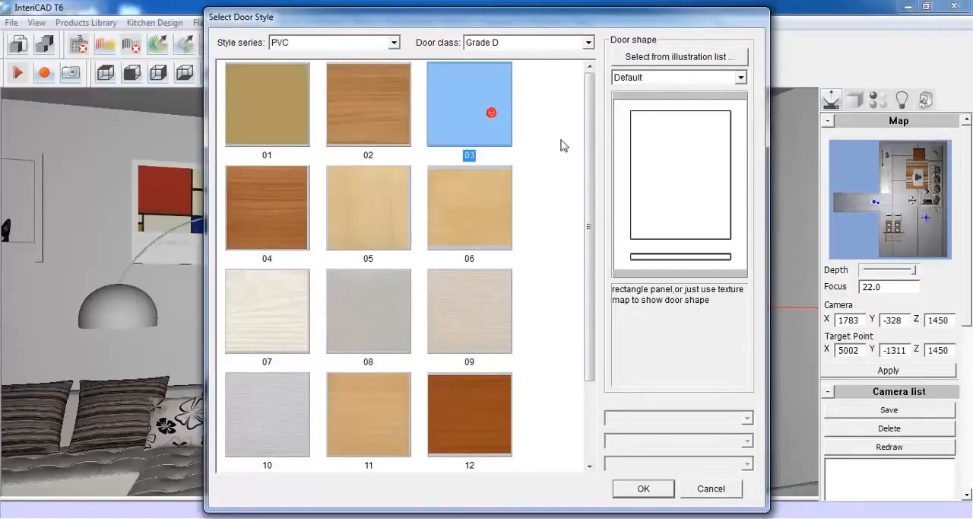
click(656, 488)
Assign the near-white colour from the black colour series to the worktop in scheme 02
click(466, 136)
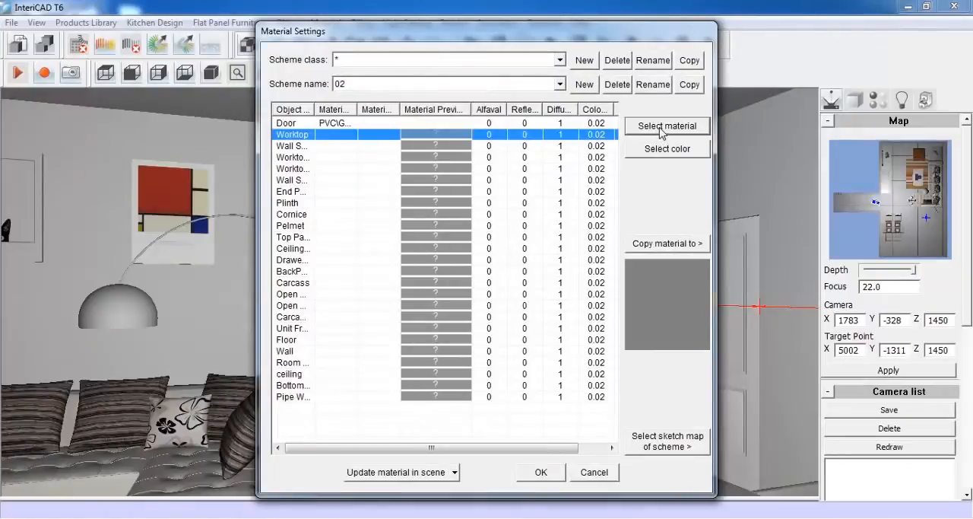
click(677, 154)
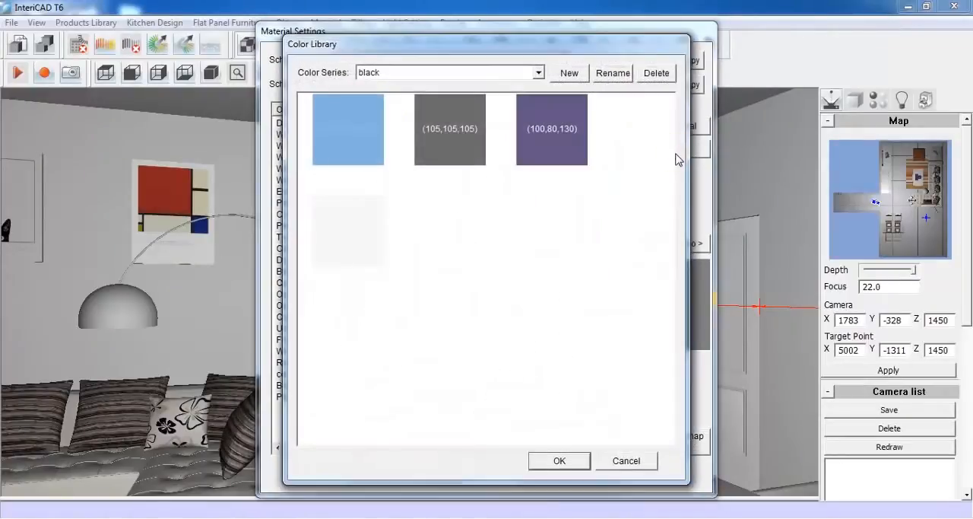
click(367, 231)
click(559, 460)
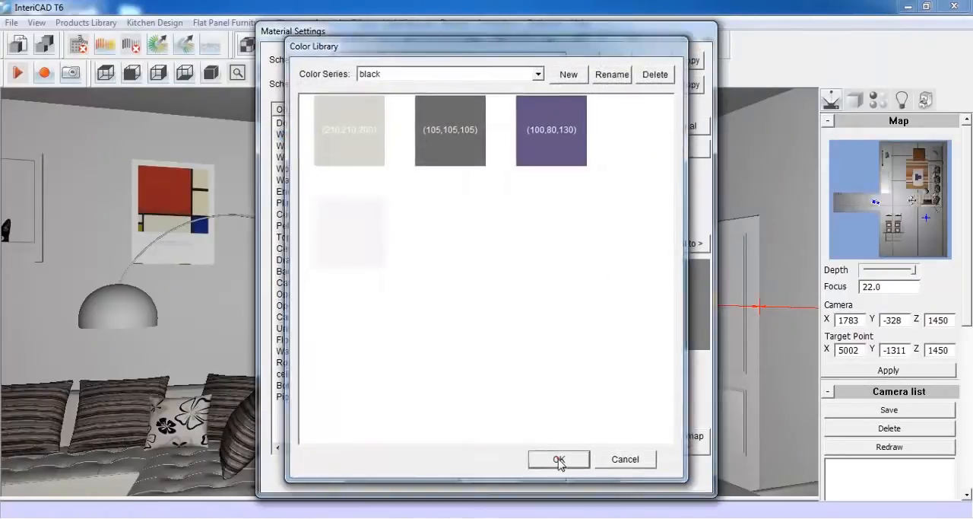
click(455, 168)
click(434, 135)
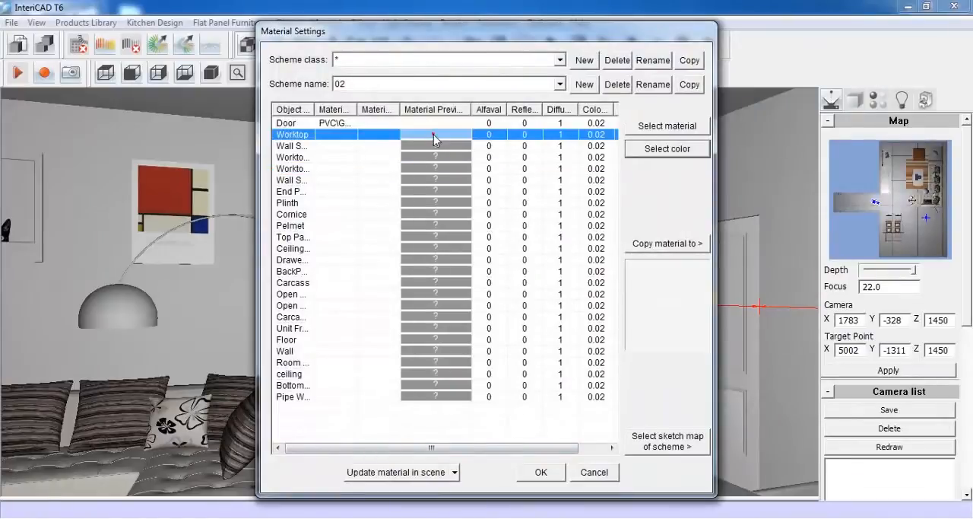
Copy the worktop material to every listed object from Wall Seal to Pipe Wrap and confirm the material settings
click(659, 243)
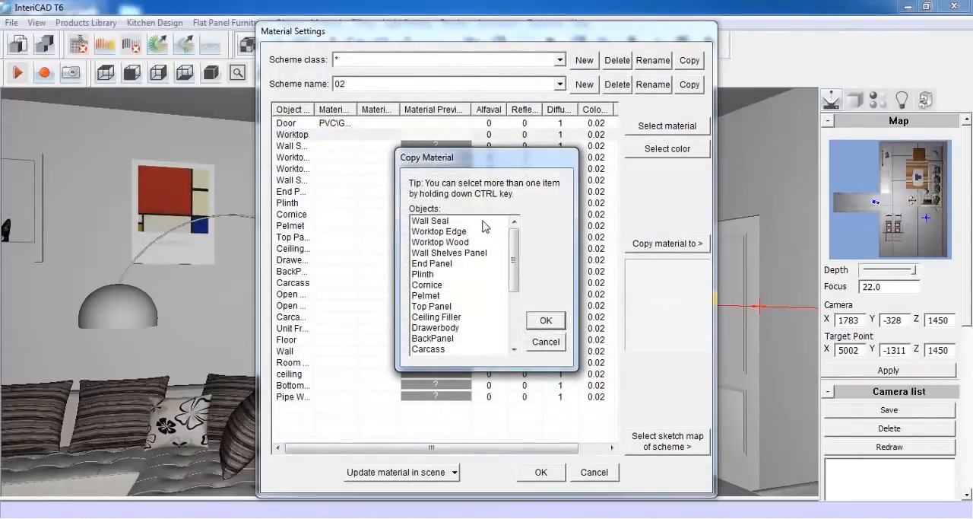
drag(484, 225, 475, 351)
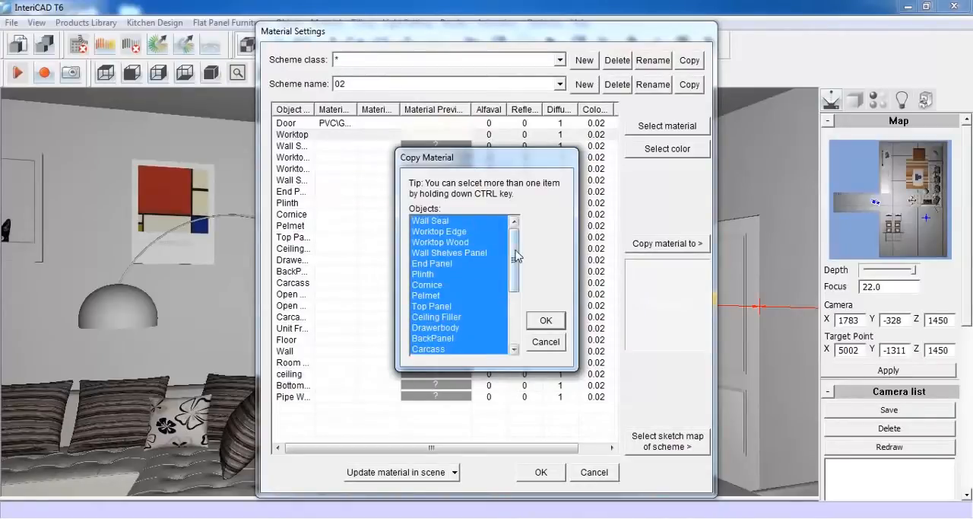
drag(517, 257, 521, 317)
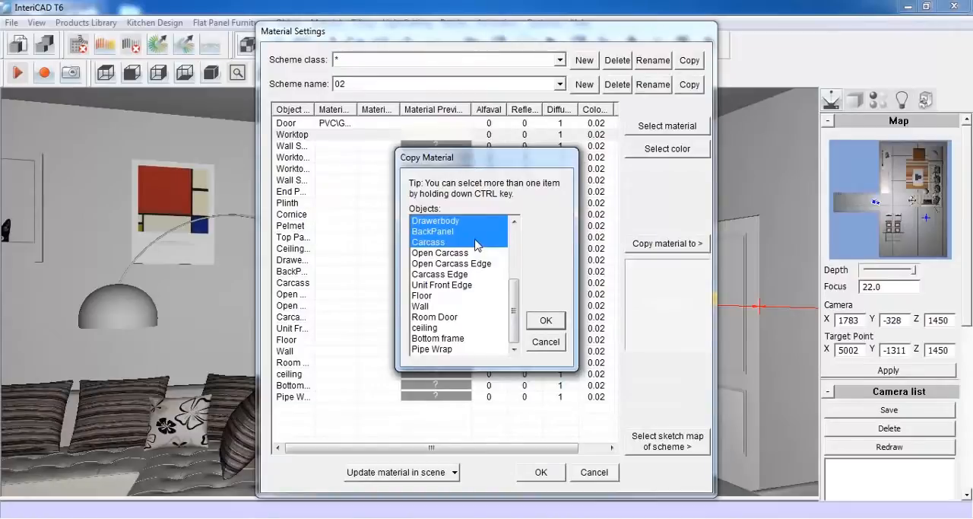
ctrl+drag(484, 256, 495, 353)
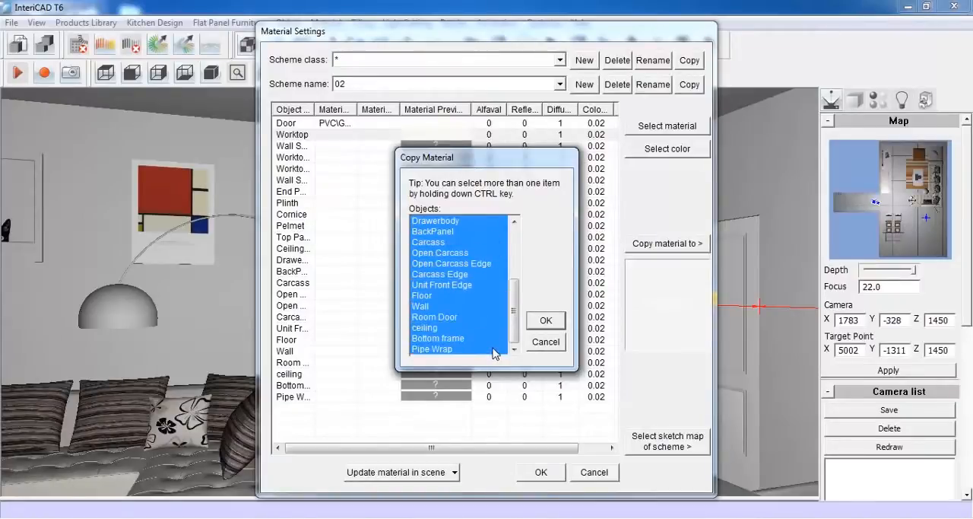
click(542, 321)
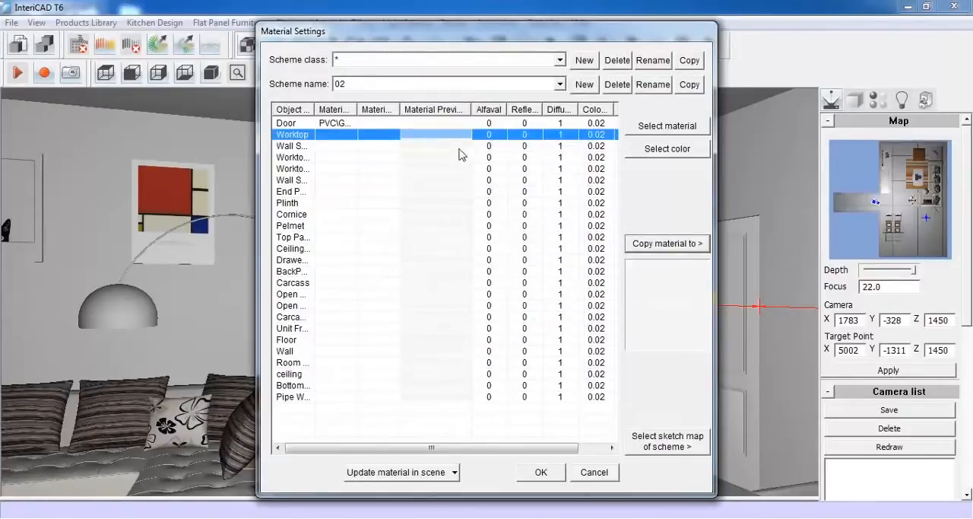
click(541, 472)
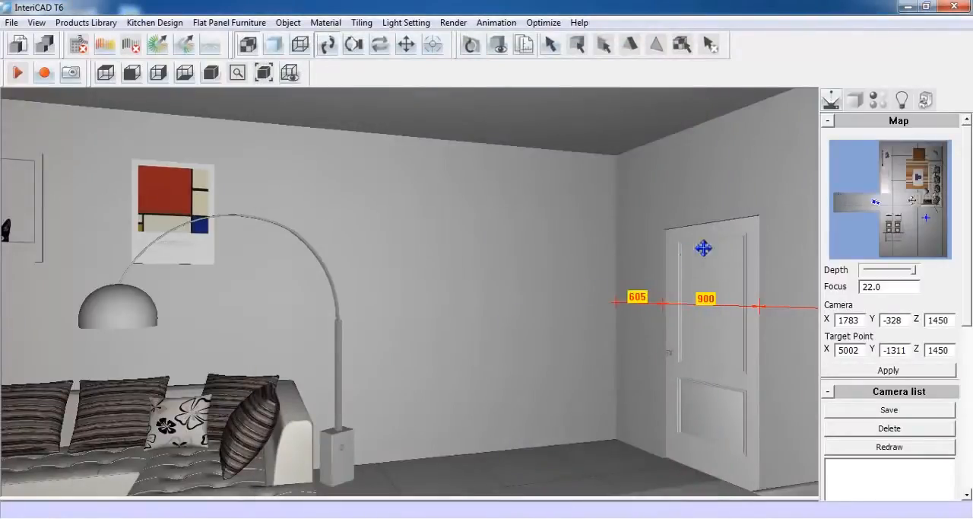
Choose the base-unit decorative panel from the kitchen unit library
click(927, 100)
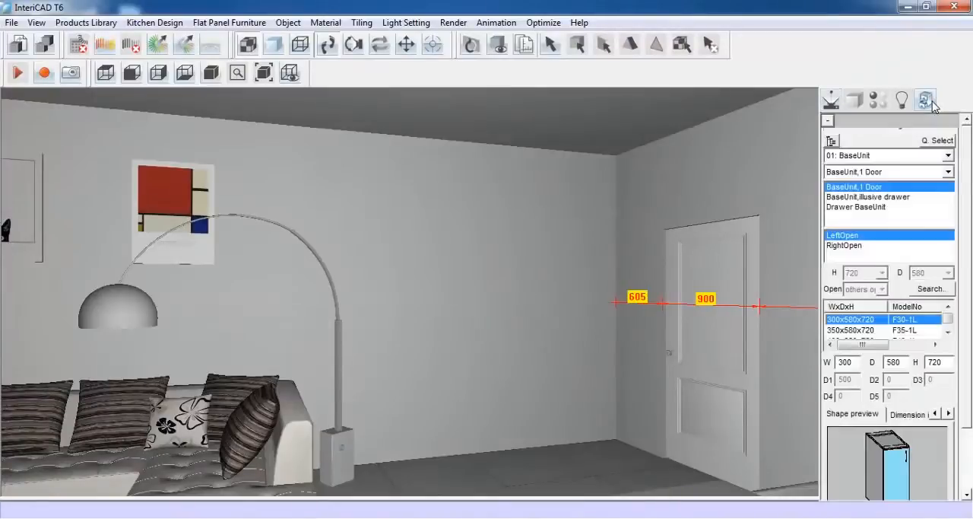
click(939, 140)
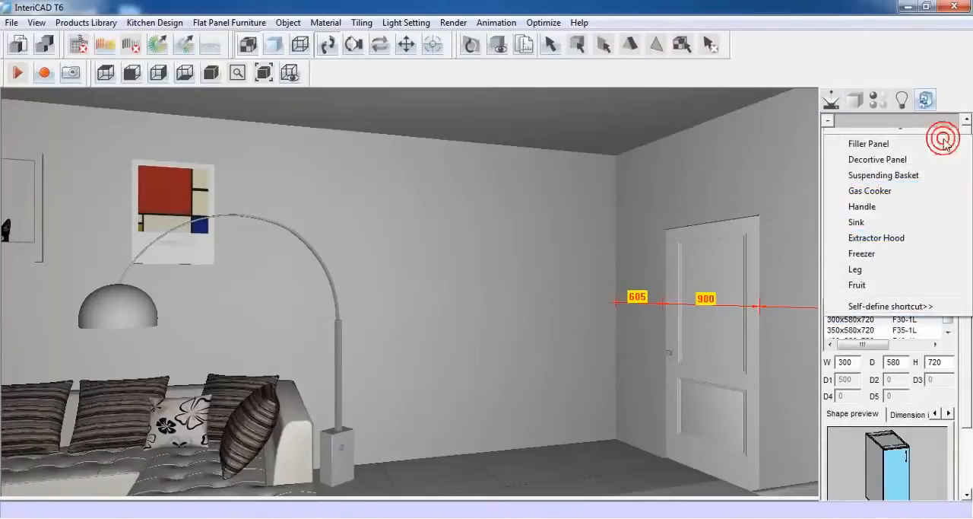
click(883, 160)
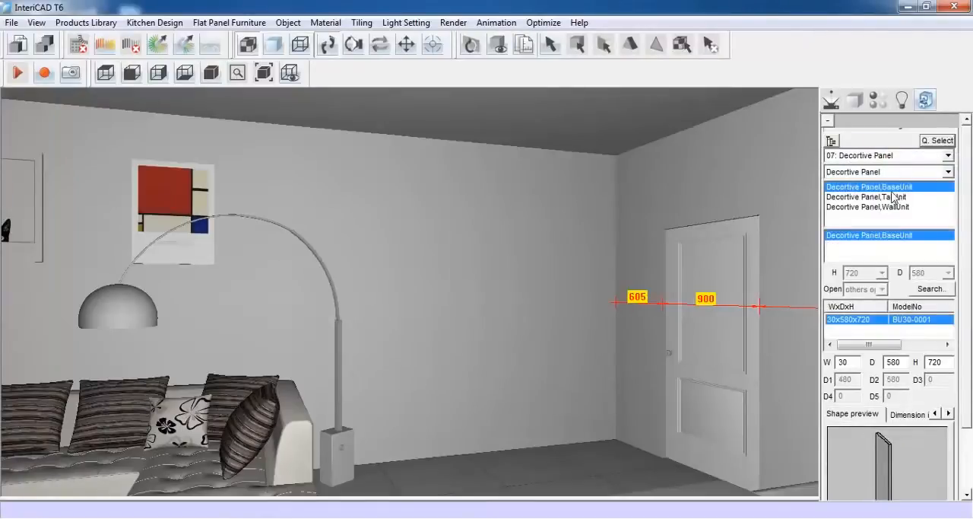
scroll(967, 222, down, 1)
scroll(969, 223, down, 2)
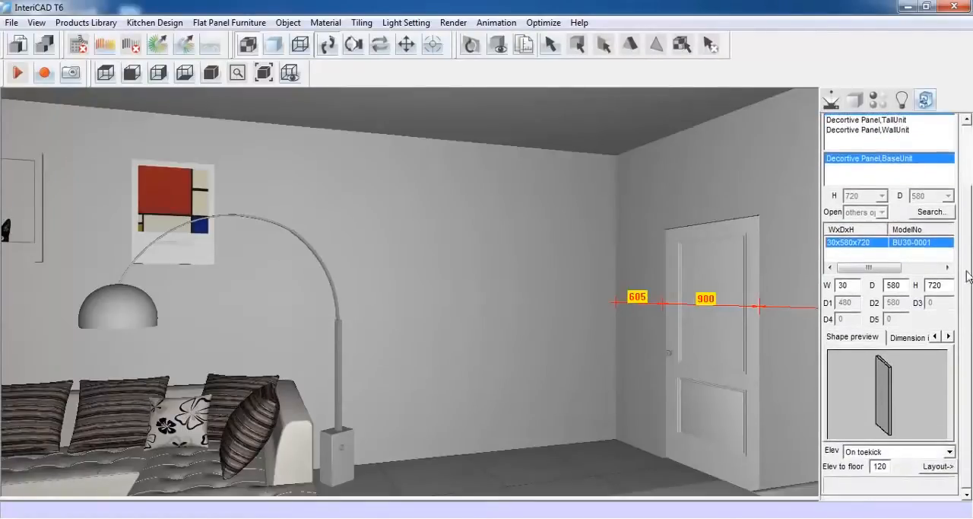
Lay out the decorative panel, 20 wide, 350 deep and 840 high, on the floor in the wall corner beside the door
double_click(849, 287)
text(2)
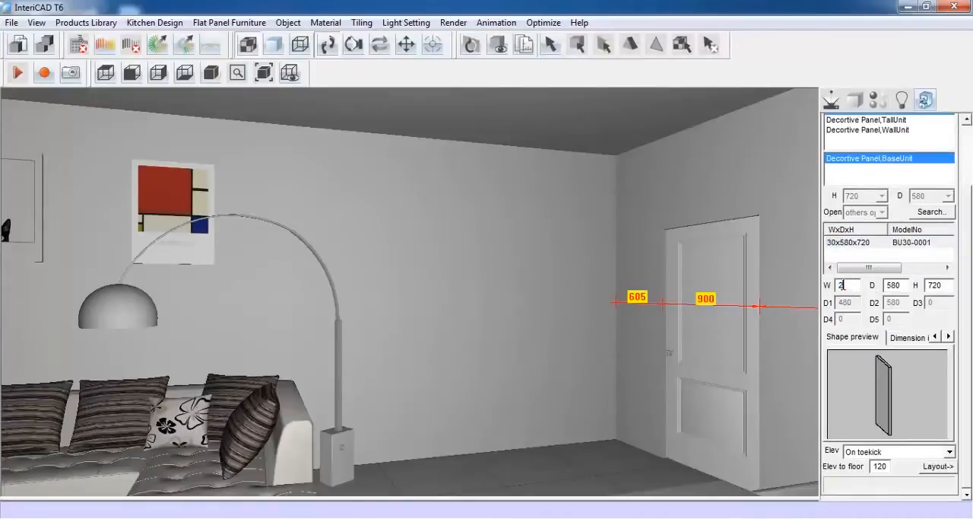
double_click(897, 285)
double_click(934, 285)
text(840)
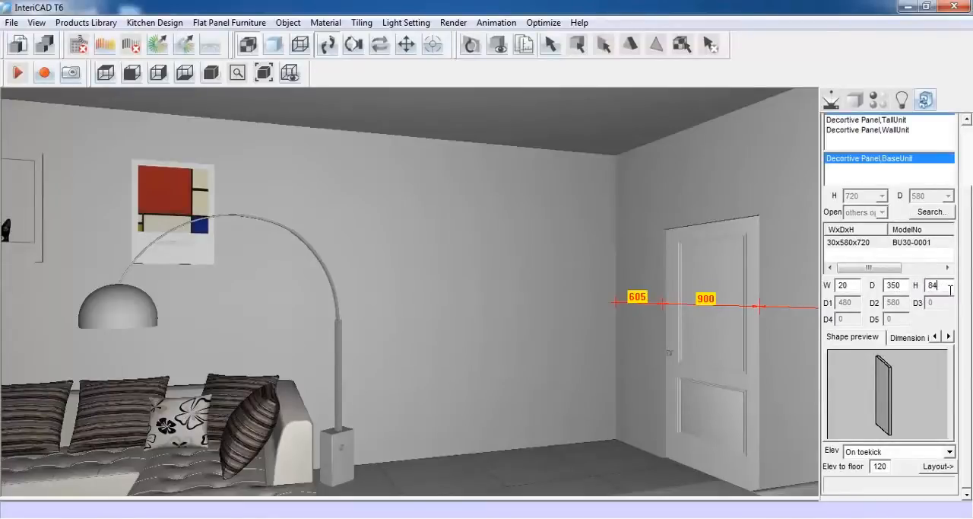
click(926, 452)
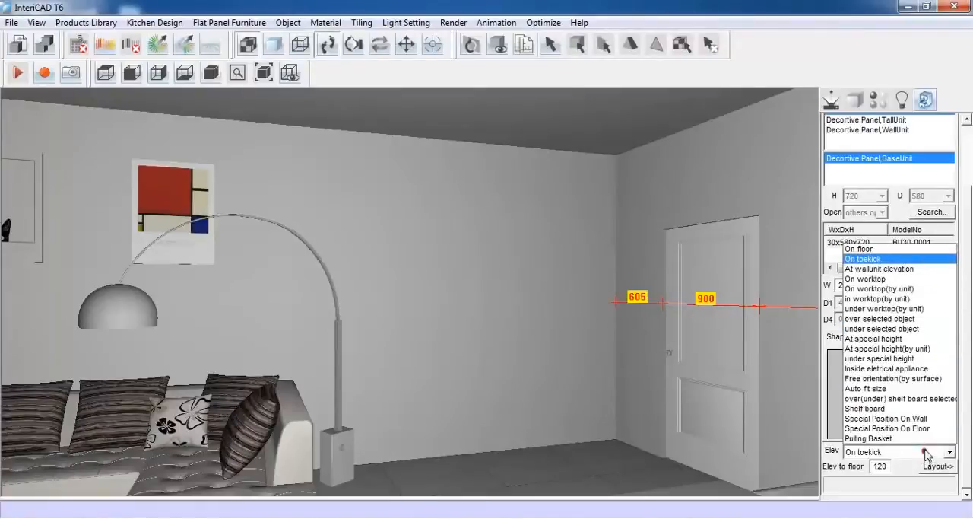
click(873, 250)
click(938, 466)
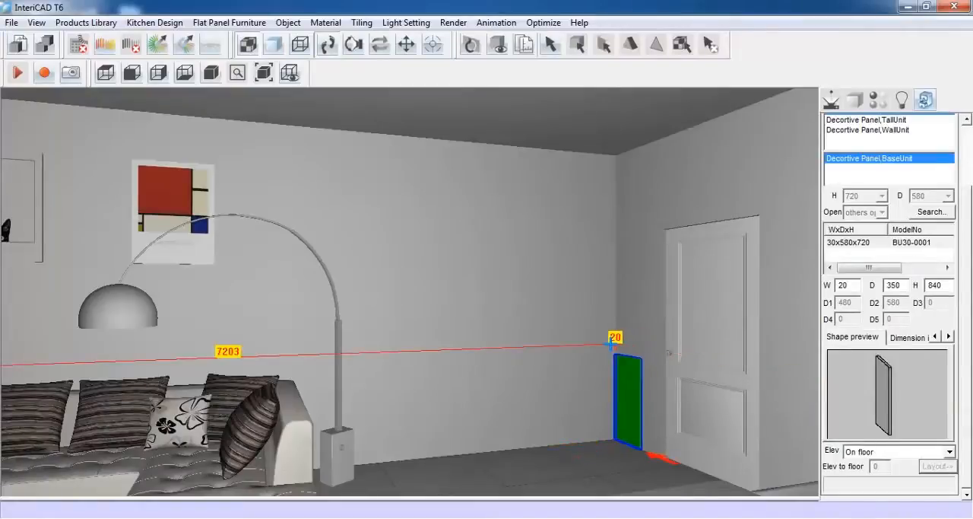
click(612, 343)
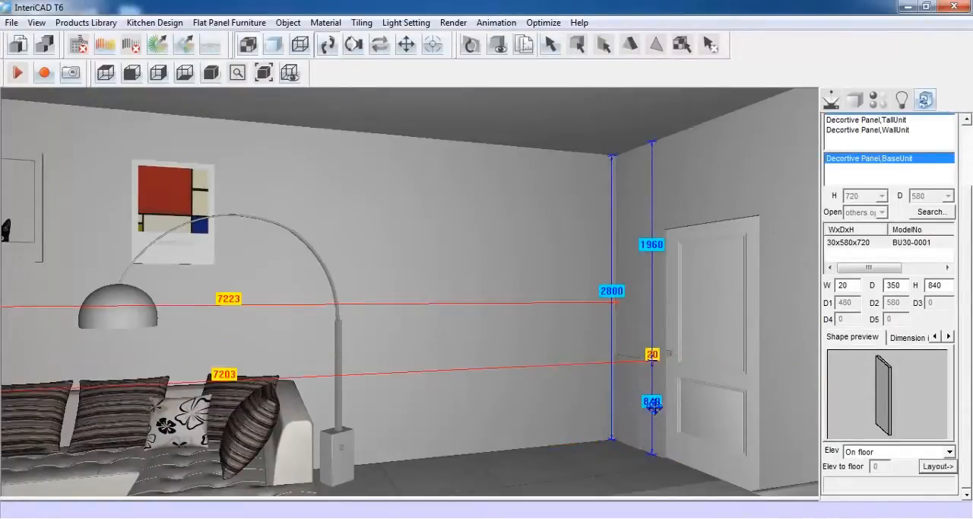
Choose the two-door unit from the BaseUnit category
drag(968, 297, 972, 158)
click(948, 155)
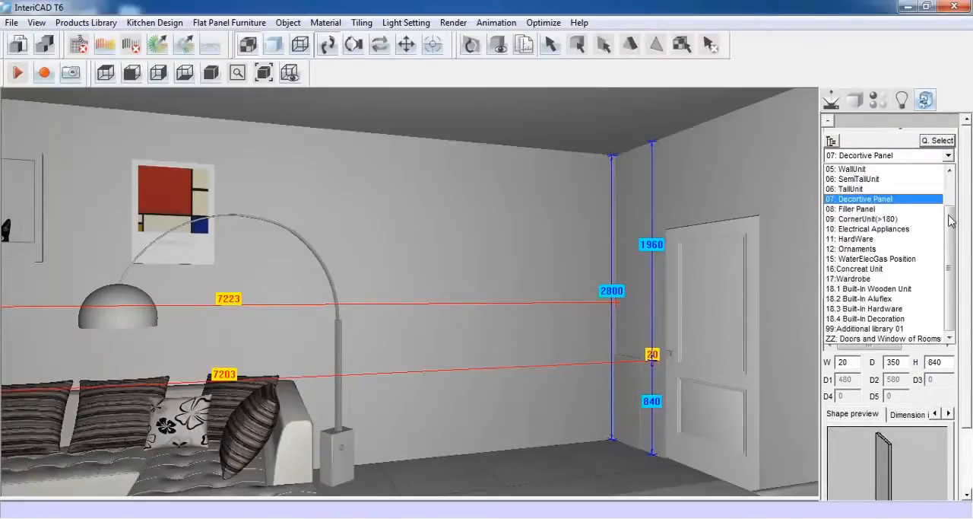
scroll(950, 221, up, 3)
click(874, 169)
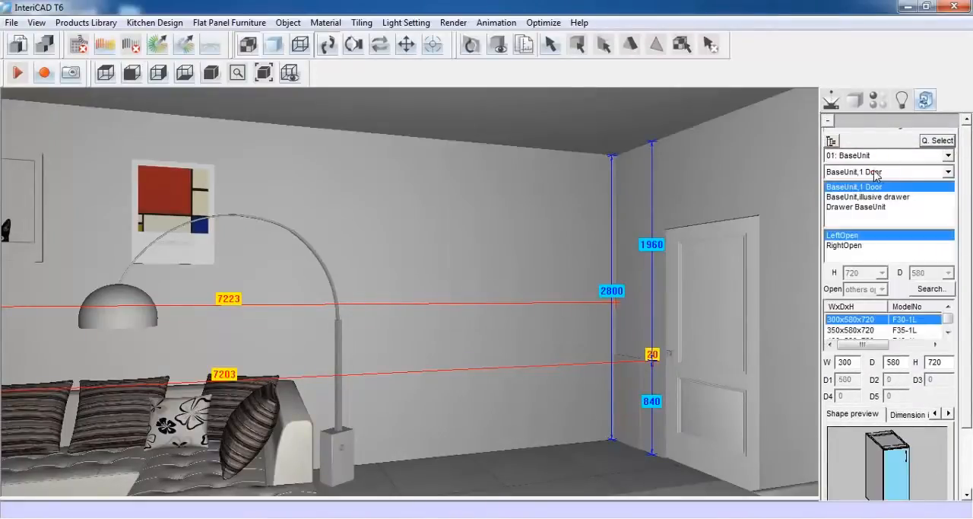
click(911, 173)
click(909, 196)
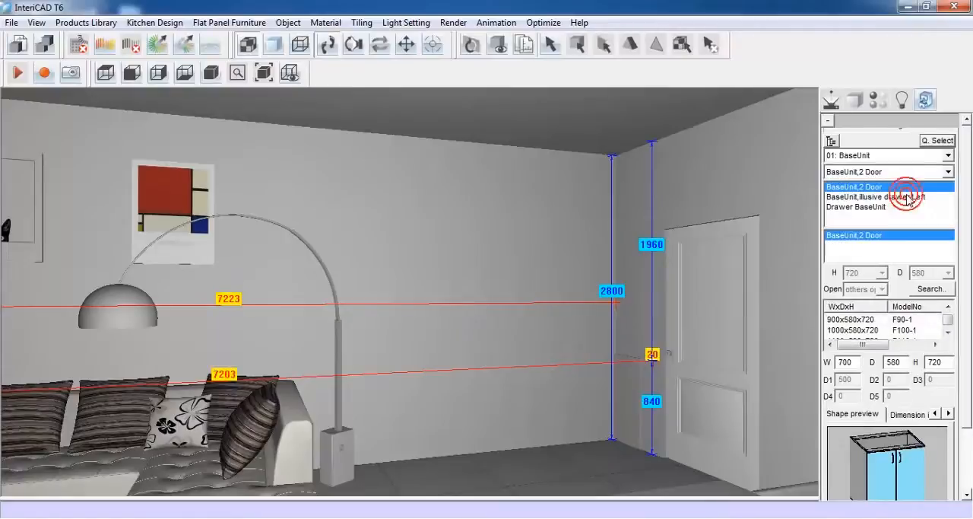
Lay out the two-door base unit, 800 wide and 350 deep, along the wall against the decorative panel
drag(969, 297, 969, 380)
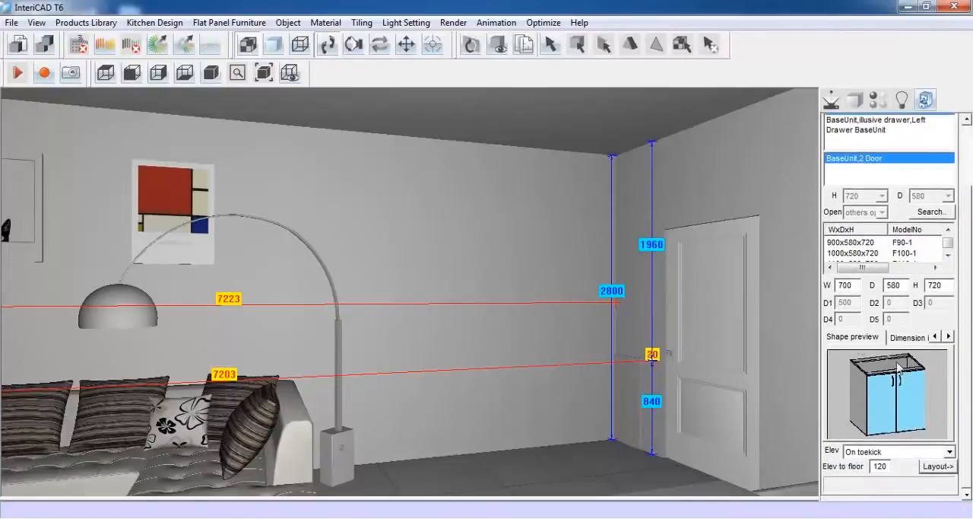
double_click(839, 286)
text(35)
click(937, 466)
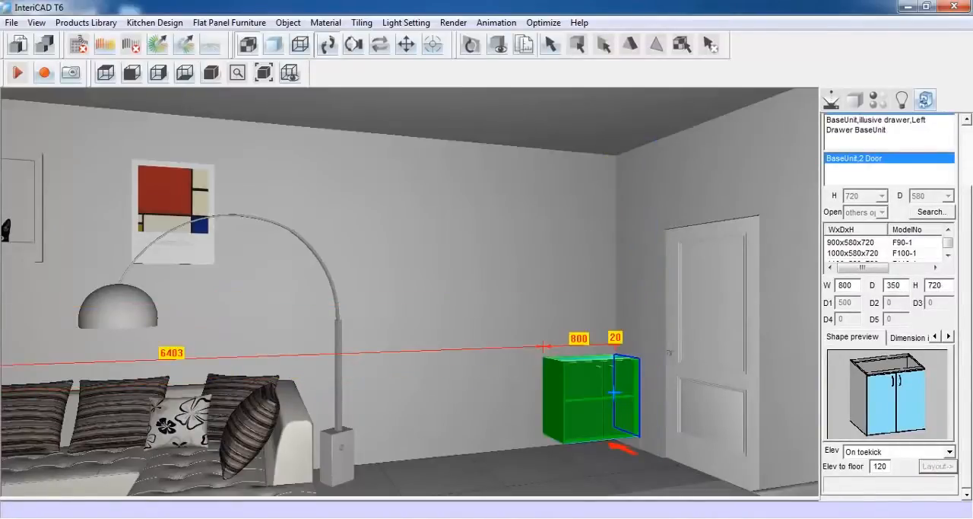
click(616, 392)
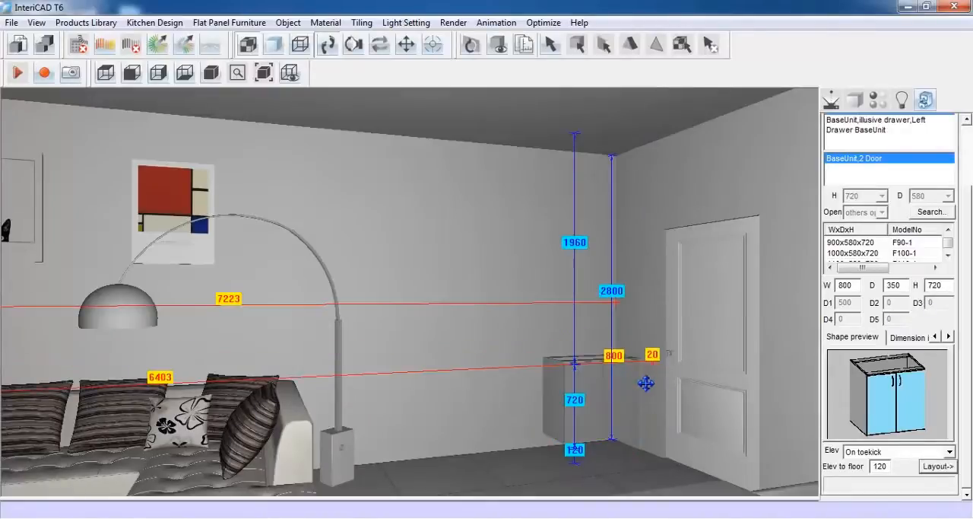
Choose the four-drawer unit from the BaseUnit with Drawer category
drag(968, 280, 971, 235)
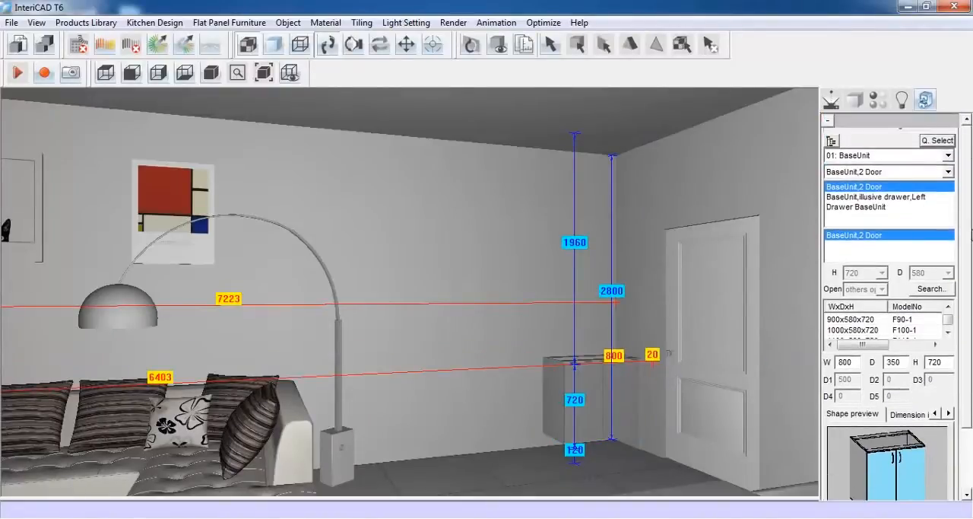
click(949, 155)
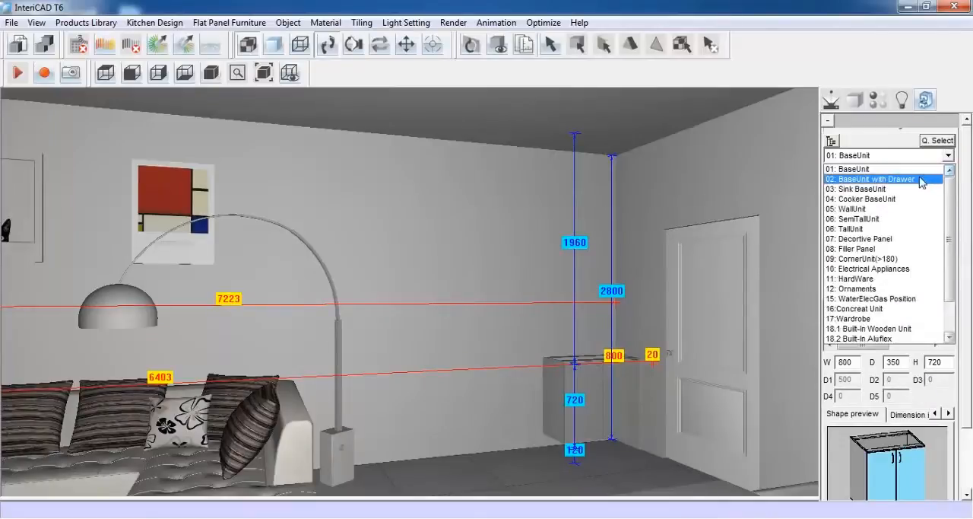
click(923, 179)
click(935, 173)
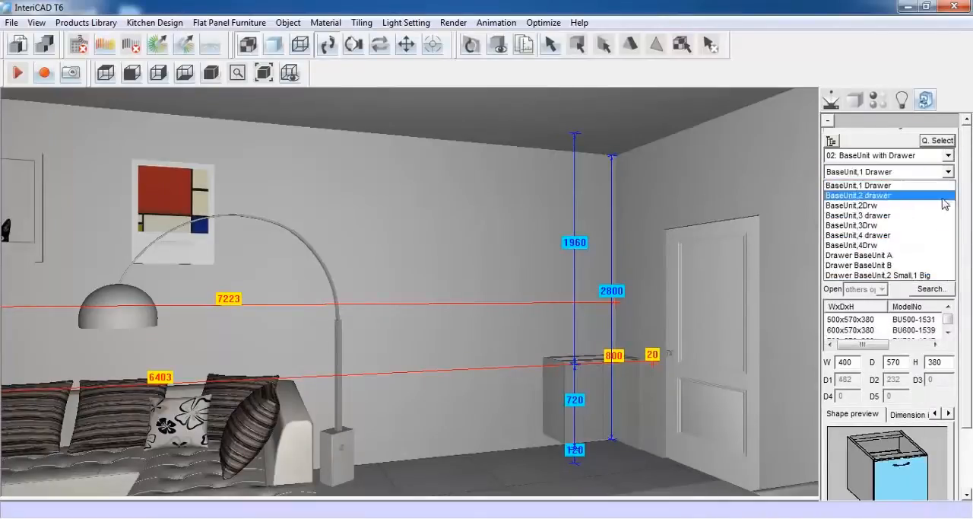
click(936, 236)
Lay out the four-drawer base unit, 800 wide and 350 deep, along the wall next to the two-door unit
scroll(965, 248, down, 3)
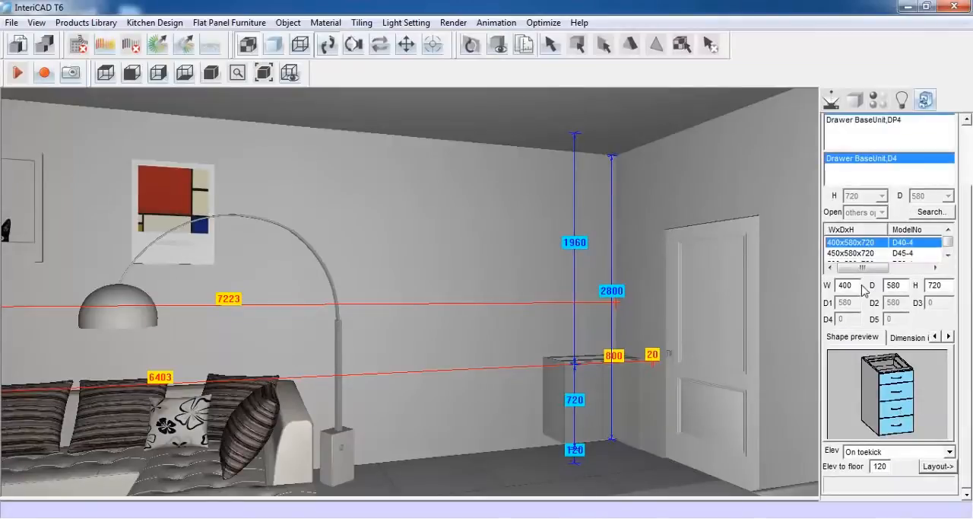
double_click(834, 286)
text(3)
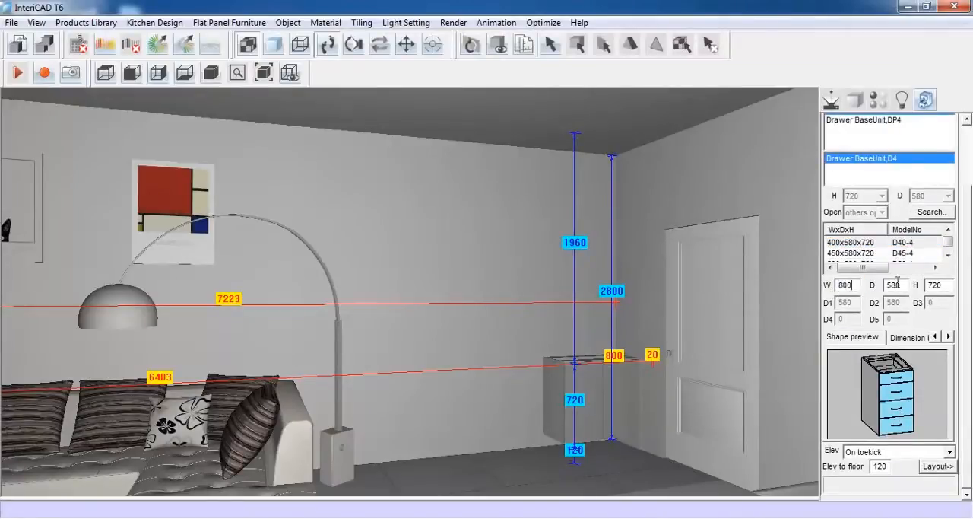
double_click(894, 285)
text(3)
click(928, 465)
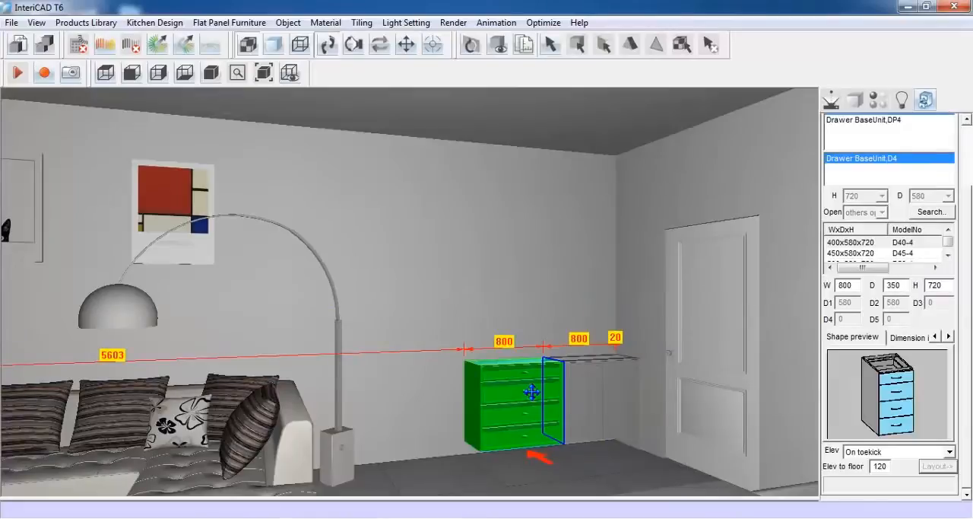
click(532, 393)
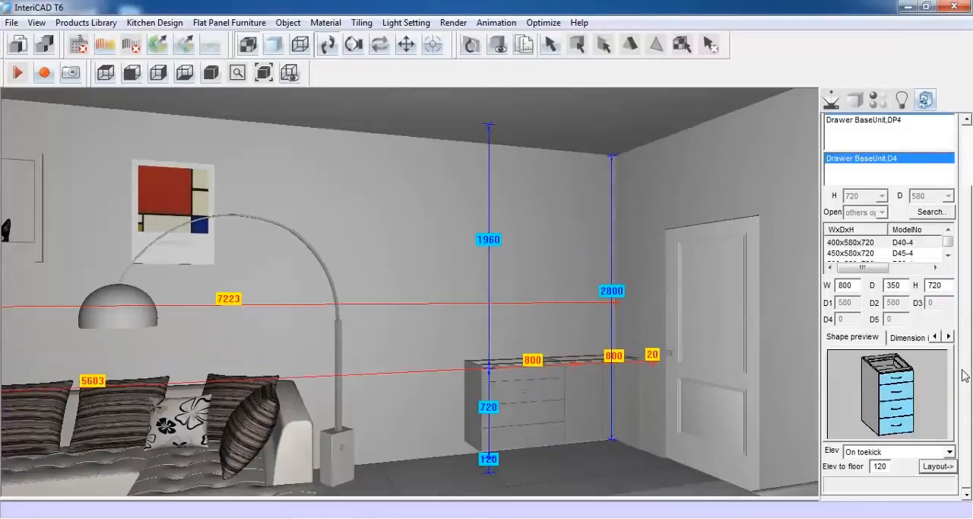
Return to the BaseUnit category and choose the two-door unit for another cabinet in the row
drag(964, 375, 964, 311)
click(948, 155)
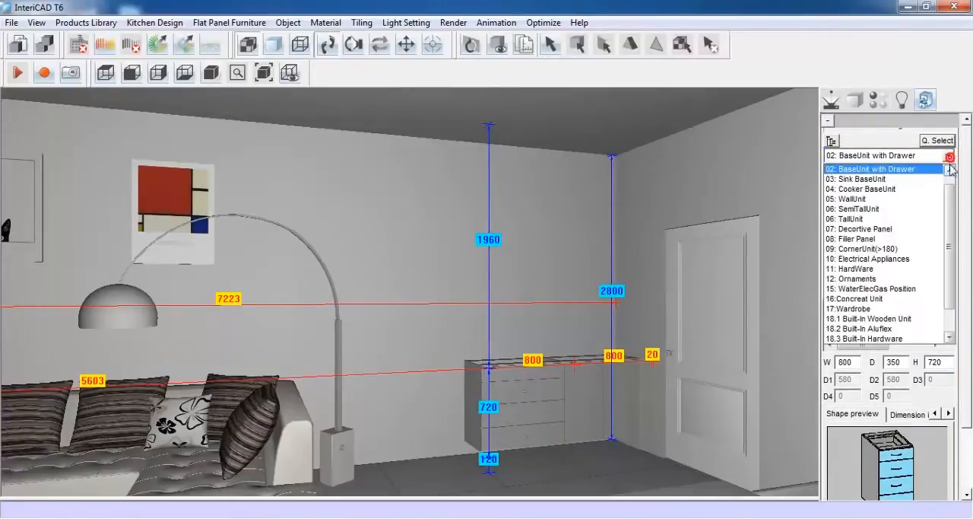
scroll(952, 202, up, 1)
click(902, 169)
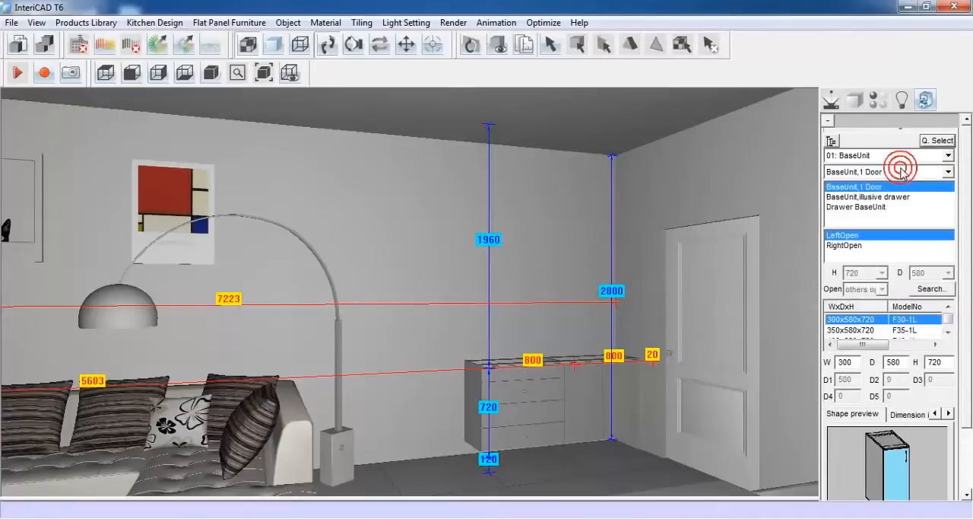
click(943, 172)
click(935, 196)
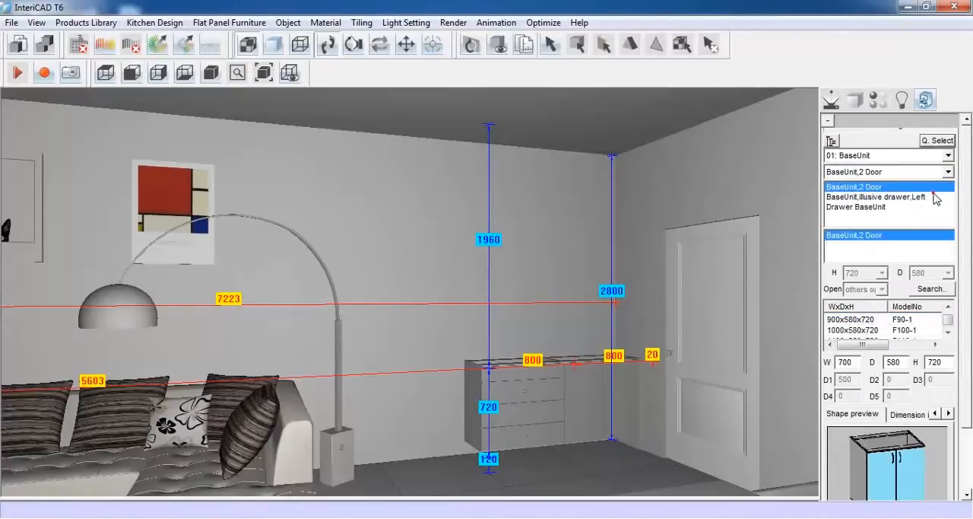
drag(969, 250, 969, 327)
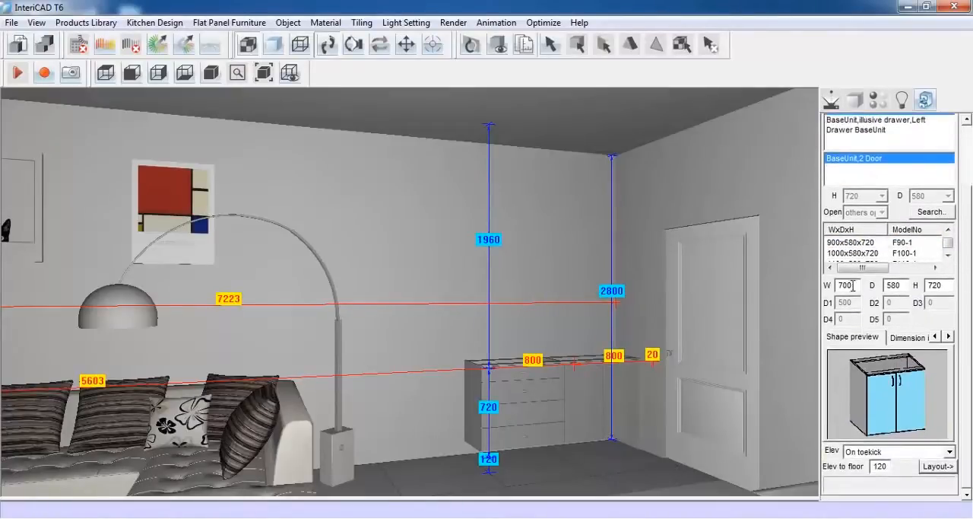
Lay out the two-door base unit, 800 wide and 350 deep, along the wall next to the four-drawer unit
drag(854, 285, 828, 290)
text(800)
drag(899, 286, 886, 286)
text(350)
click(939, 466)
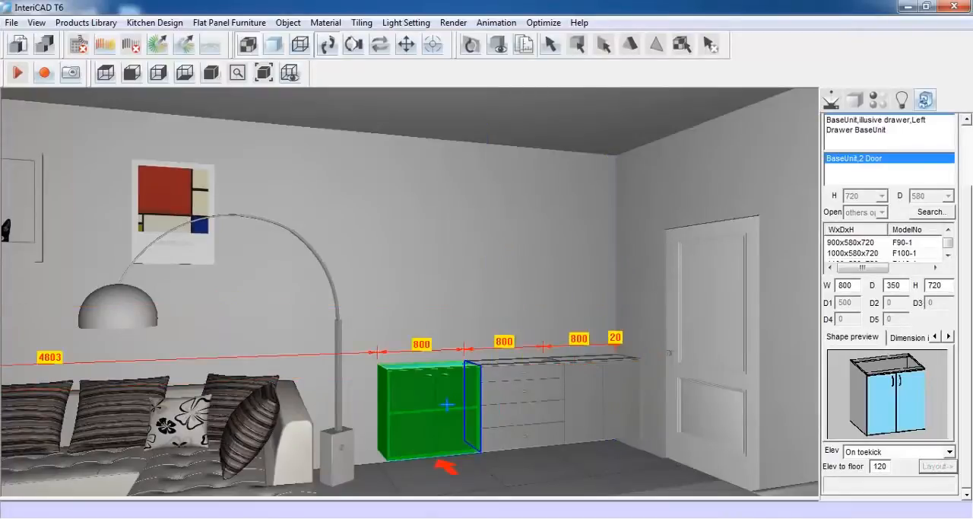
click(446, 404)
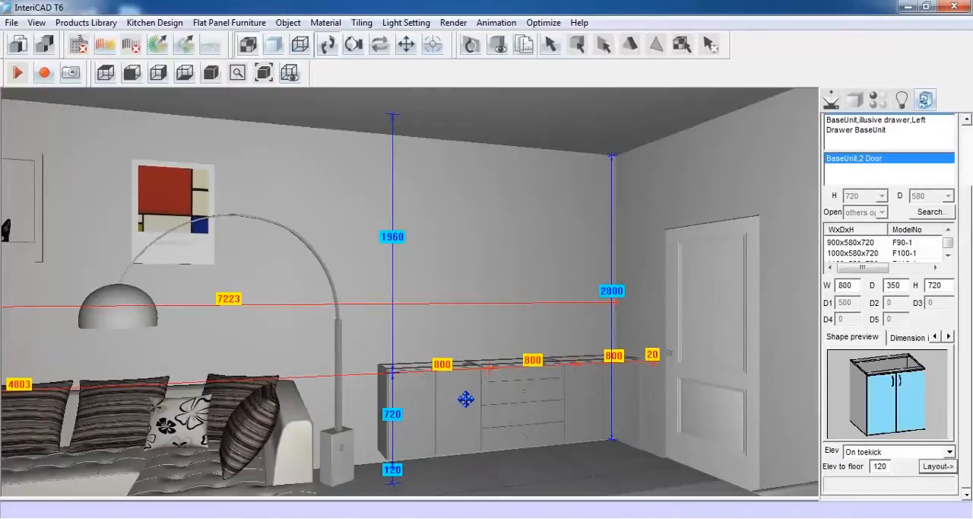
Choose the BaseUnit panel from the Decortive Panel category and size it 20 wide, 350 deep and 840 high
click(967, 243)
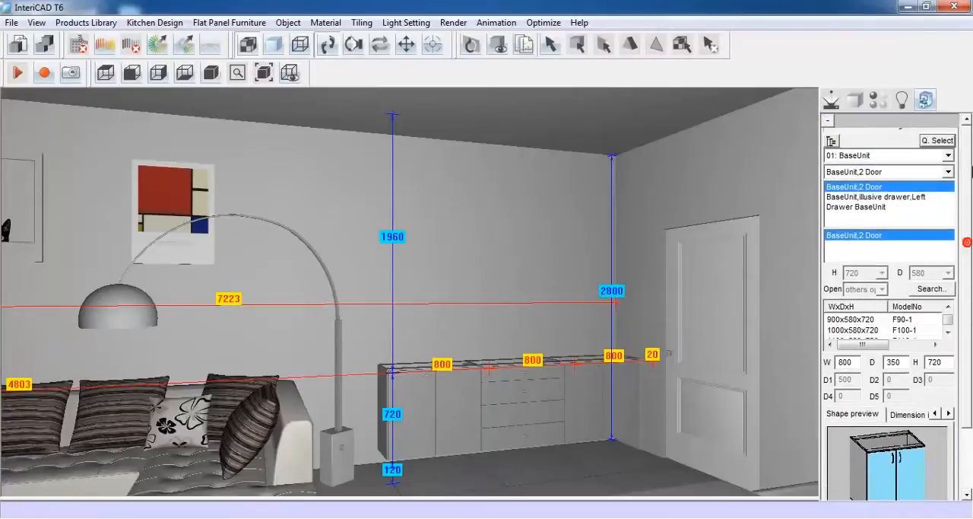
click(949, 155)
click(891, 157)
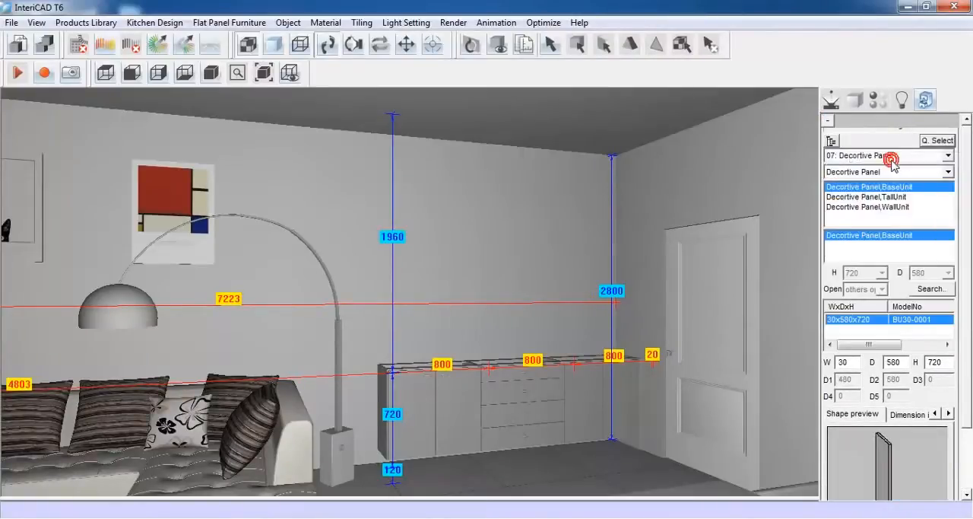
click(966, 245)
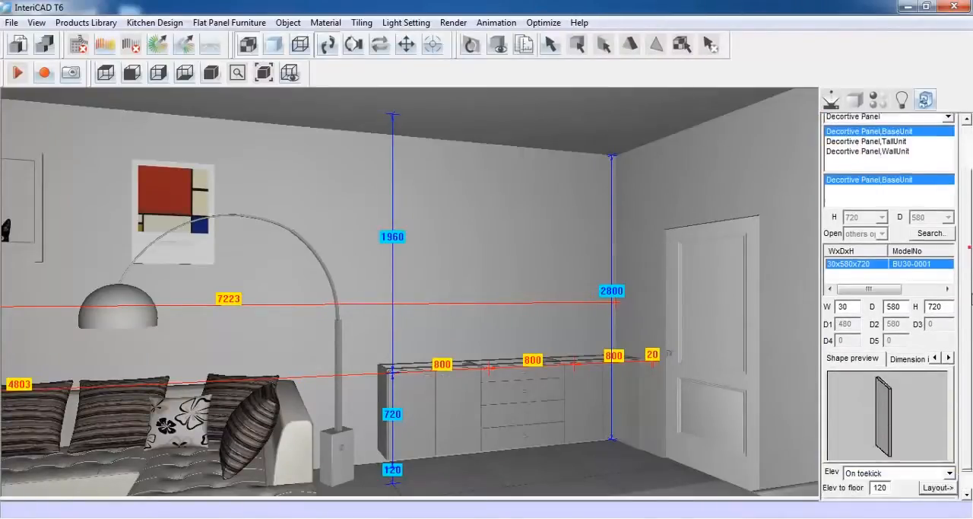
click(856, 286)
drag(856, 286, 816, 283)
text(20)
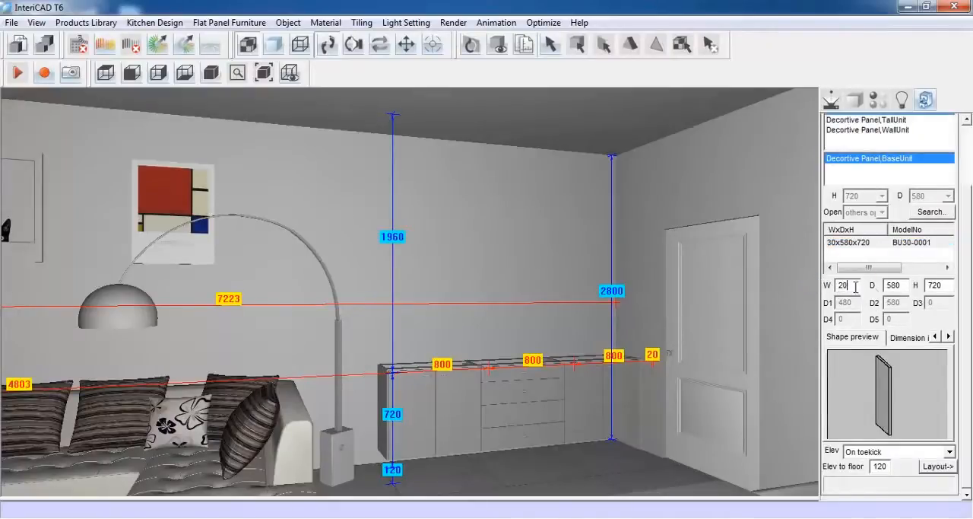
drag(903, 286, 875, 295)
text(3)
drag(946, 285, 918, 286)
text(840)
Set the decorative panel's elevation to On floor and lay it out against the open end of the base cabinet row
click(932, 454)
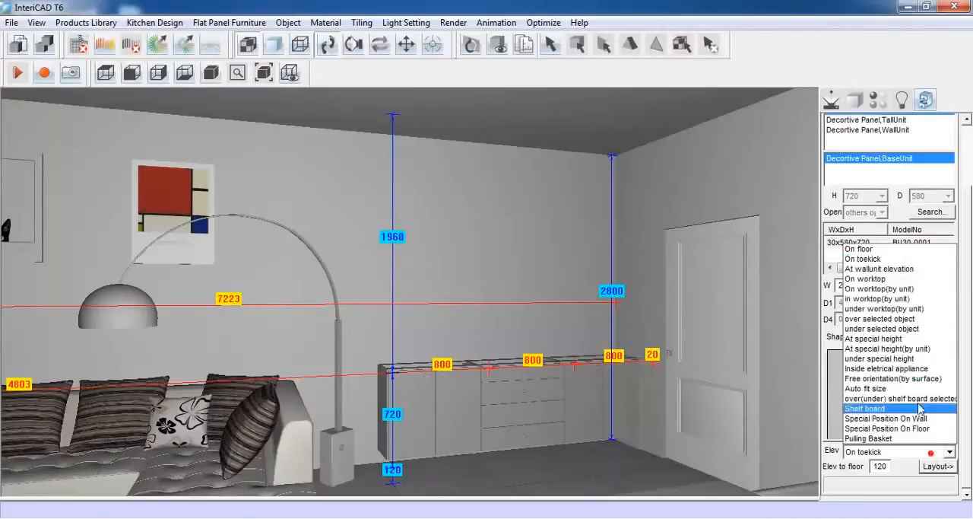
click(889, 251)
click(938, 466)
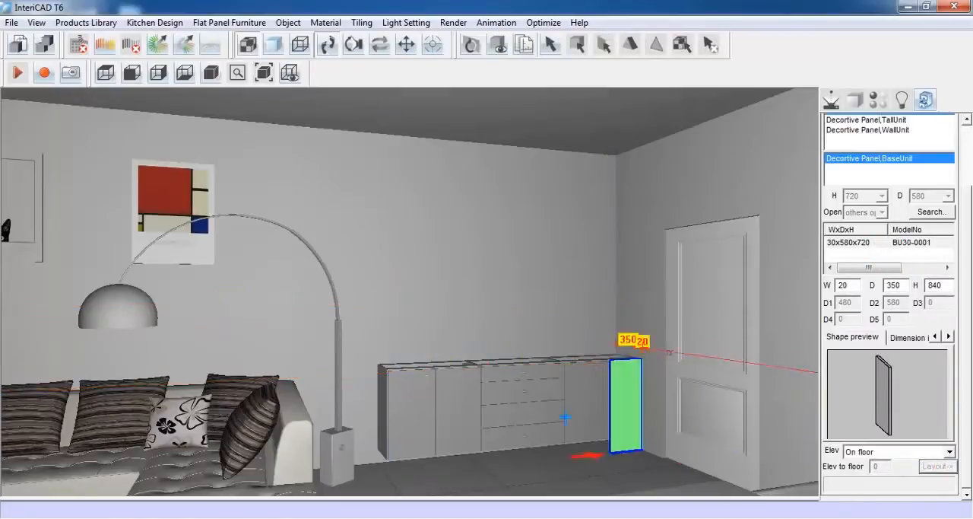
click(403, 391)
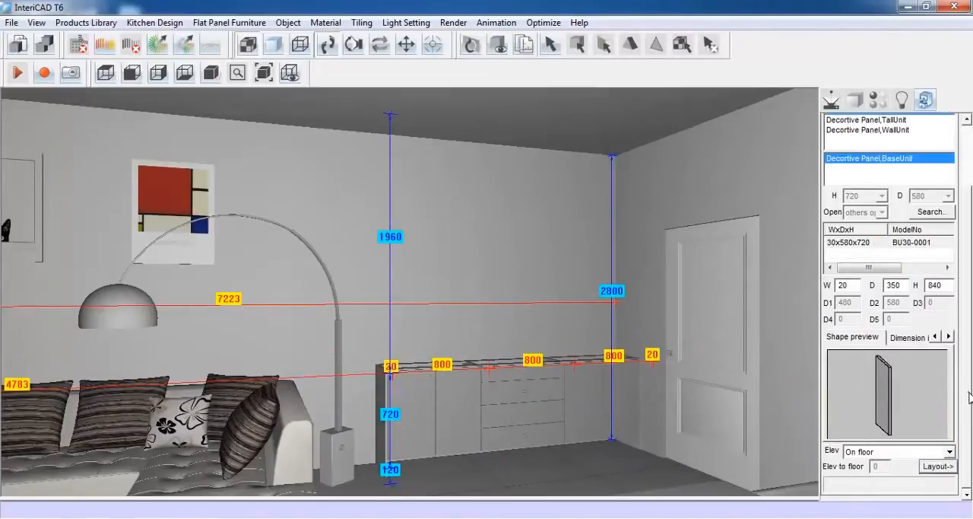
Choose the WallUnit panel from the Decortive Panel category
scroll(970, 396, up, 3)
click(948, 142)
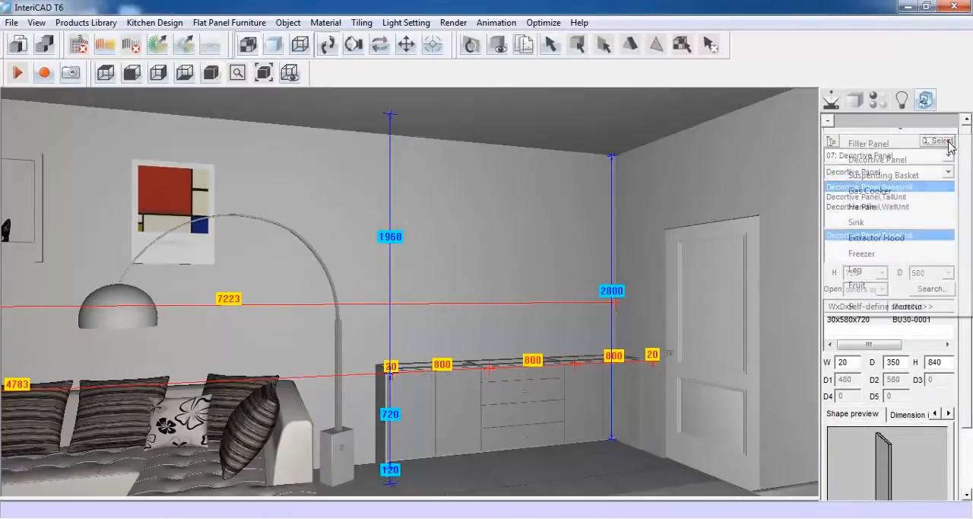
click(936, 160)
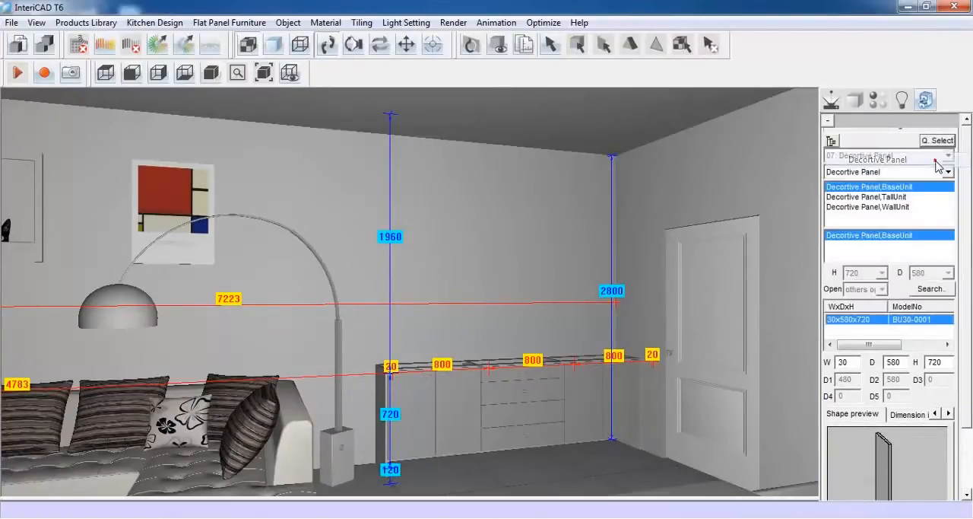
click(893, 206)
Lay out the WallUnit decorative panel, 20 wide and 900 high, on the wall in the room corner near the door
scroll(966, 224, down, 3)
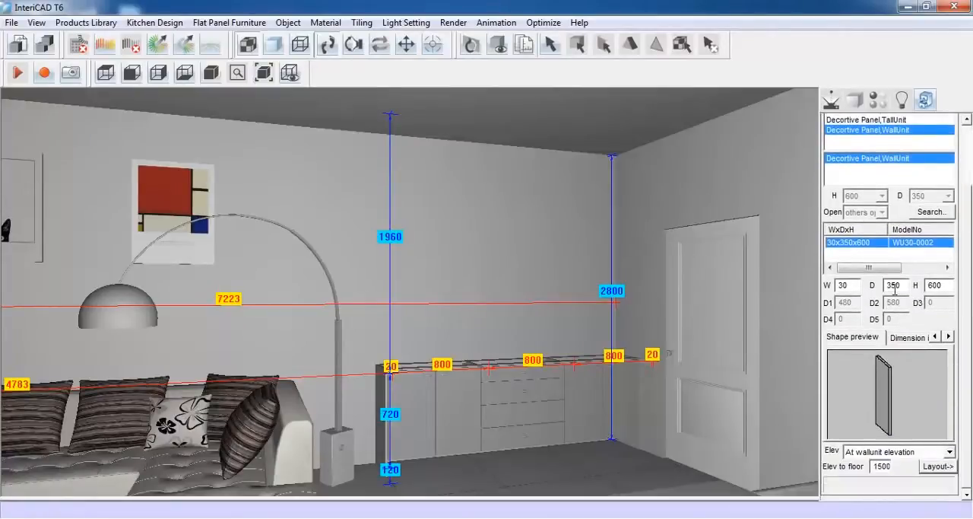
double_click(845, 285)
text(20)
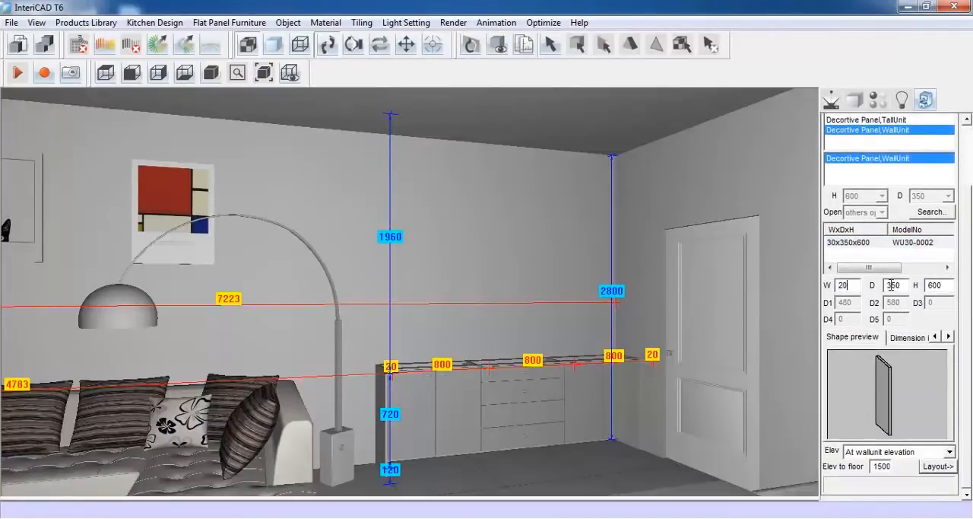
double_click(949, 285)
text(900)
click(938, 466)
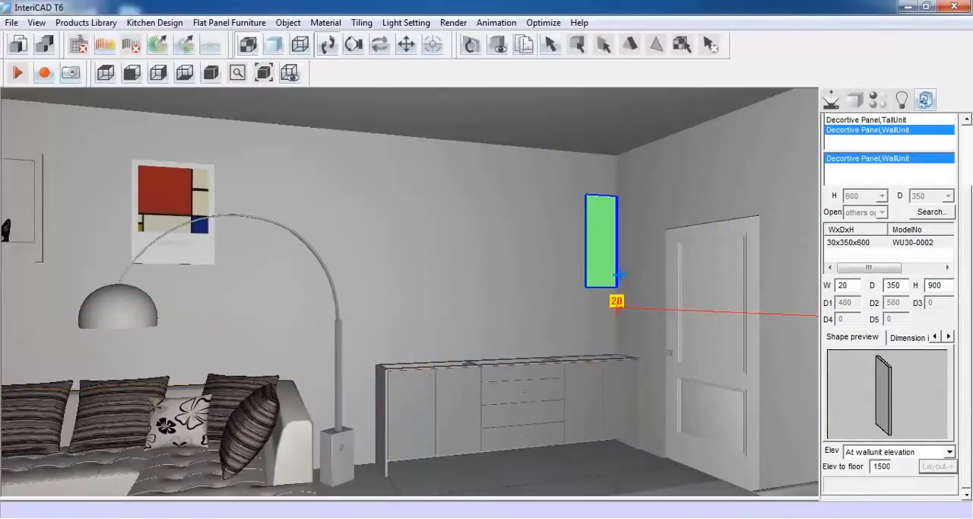
click(611, 271)
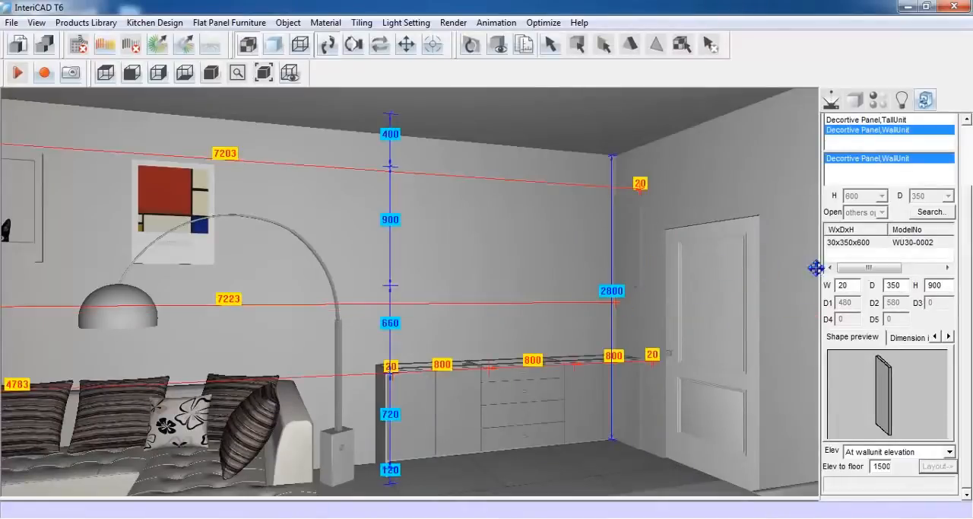
Choose the two-glass-door unit from the two-door group of the WallUnit category
drag(970, 275, 971, 194)
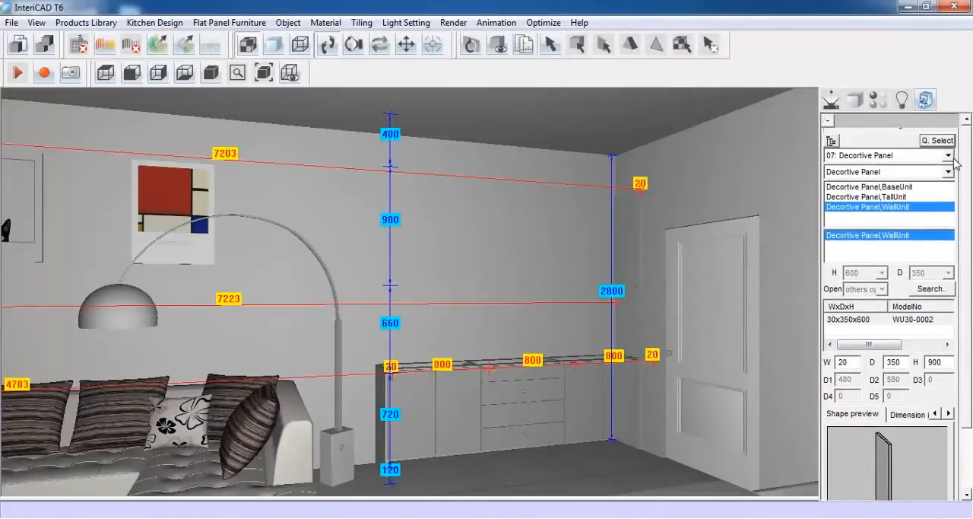
click(948, 155)
click(923, 169)
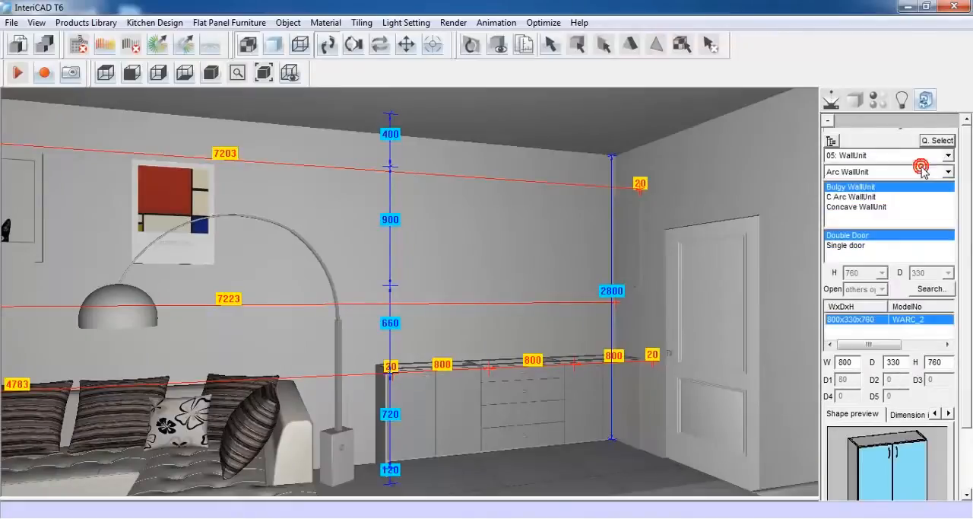
click(947, 173)
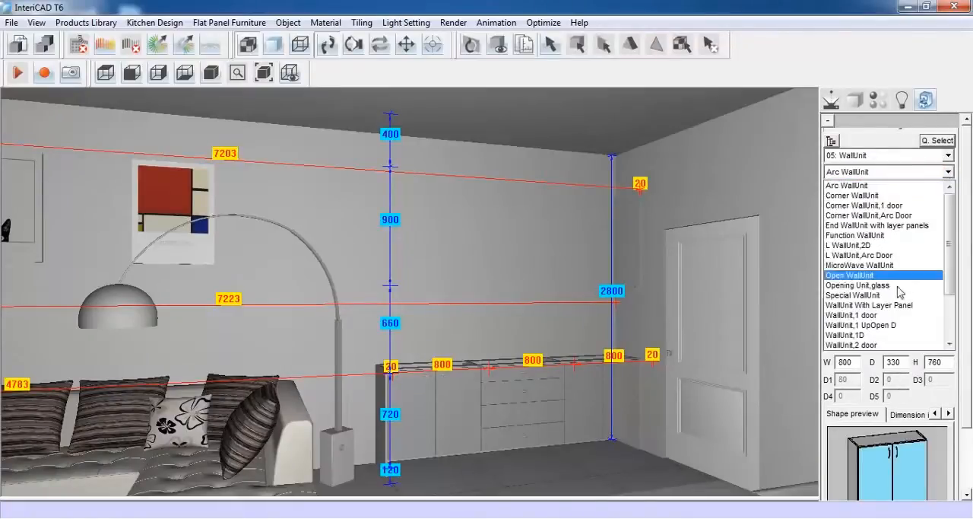
click(853, 344)
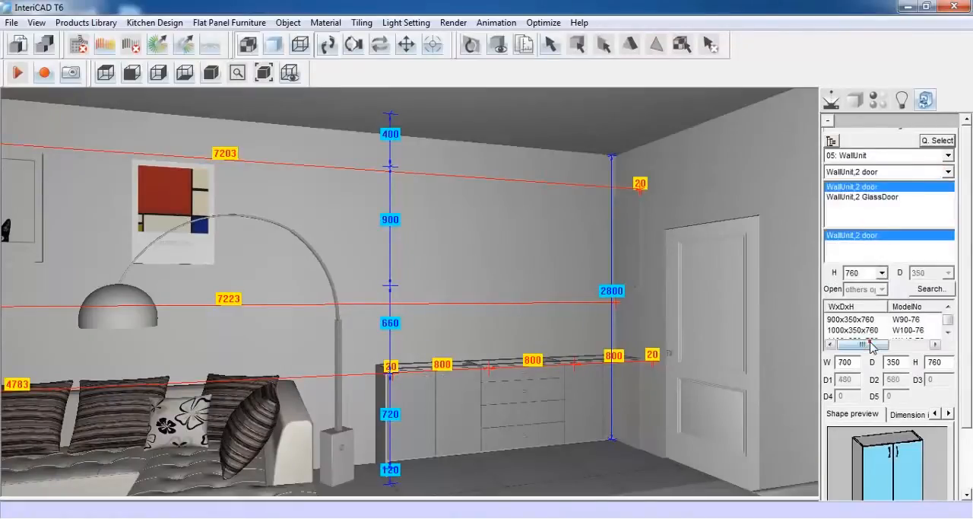
click(867, 197)
Lay out the two-glass-door wall unit, 800 wide and 900 high, against the corner decorative panel
drag(964, 212, 966, 286)
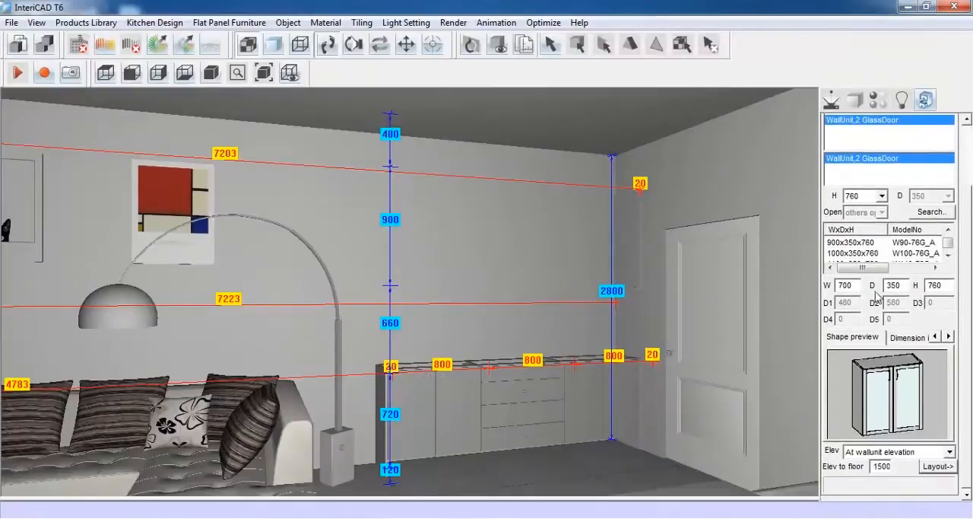
double_click(844, 286)
text(800)
double_click(932, 286)
text(900)
click(938, 465)
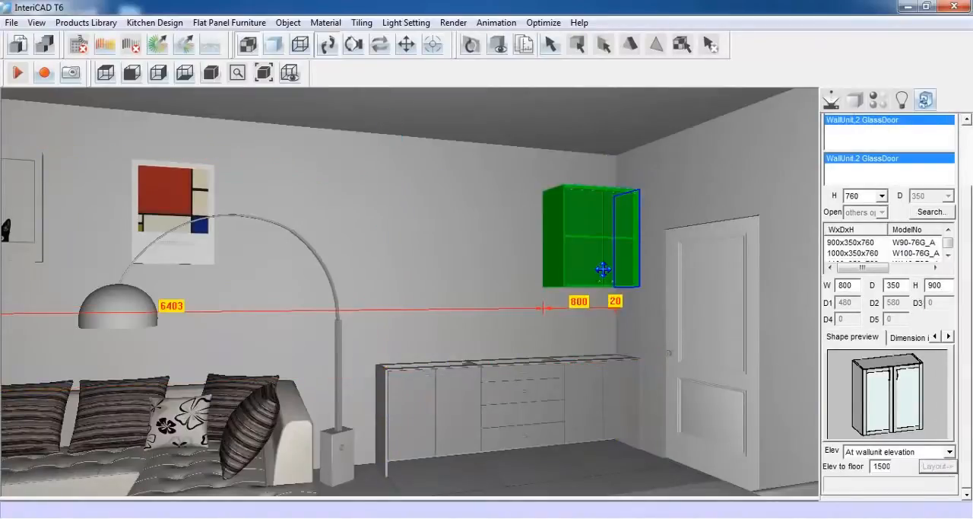
click(603, 269)
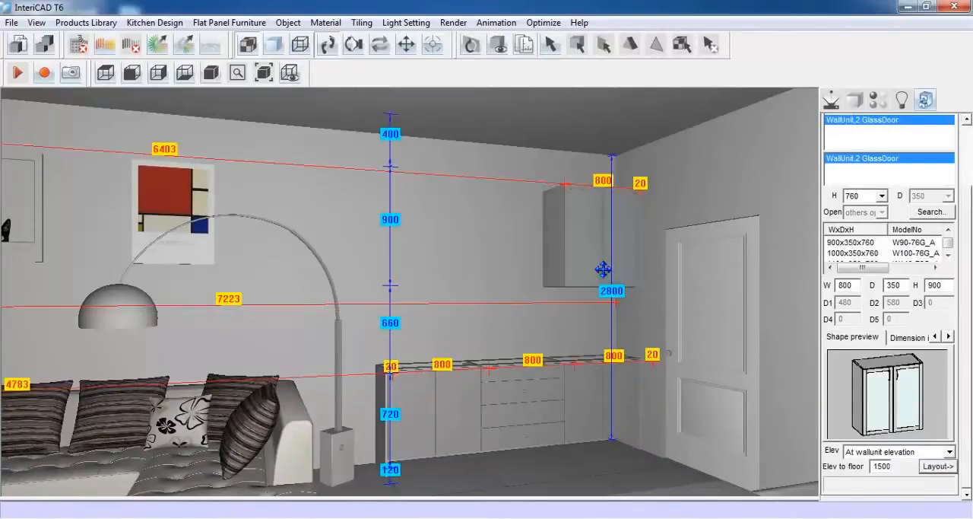
Lay out two more identical glass-door wall units side by side, continuing the upper row above the base cabinets
click(938, 470)
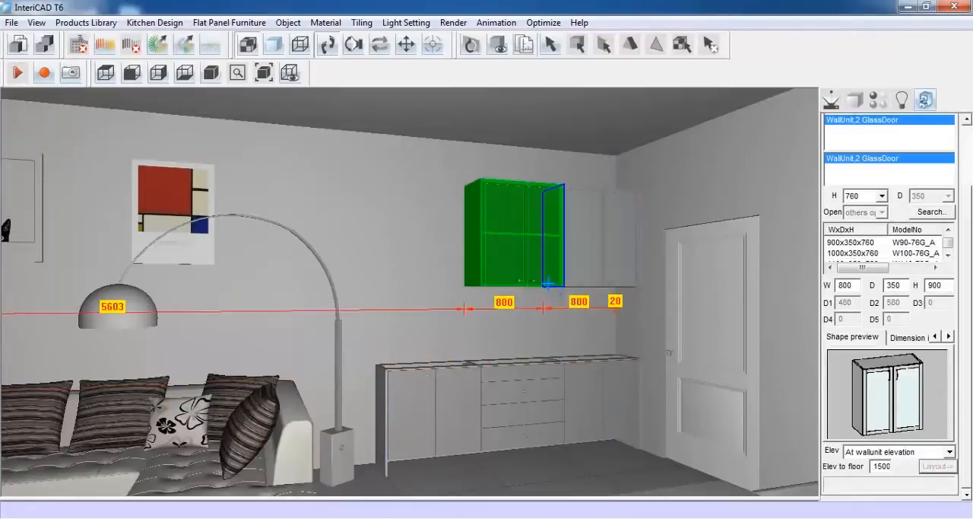
click(548, 283)
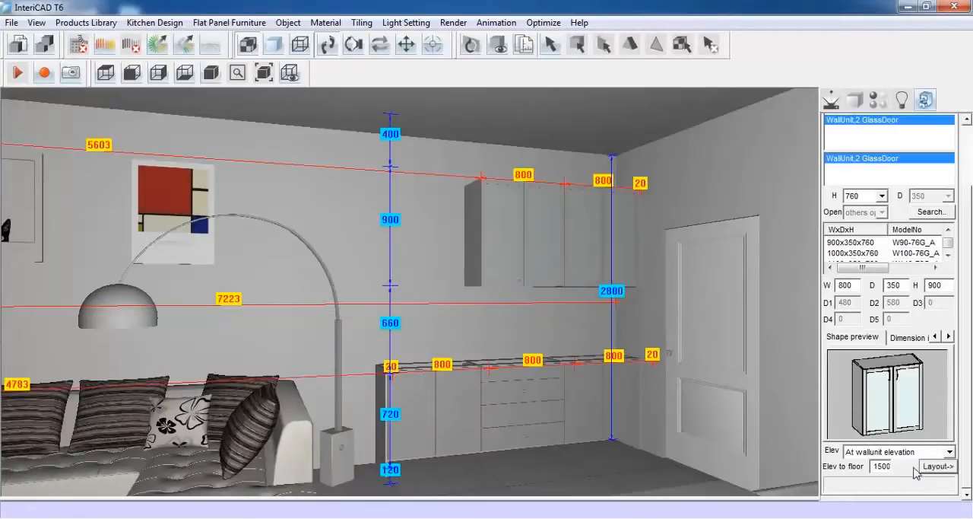
click(938, 465)
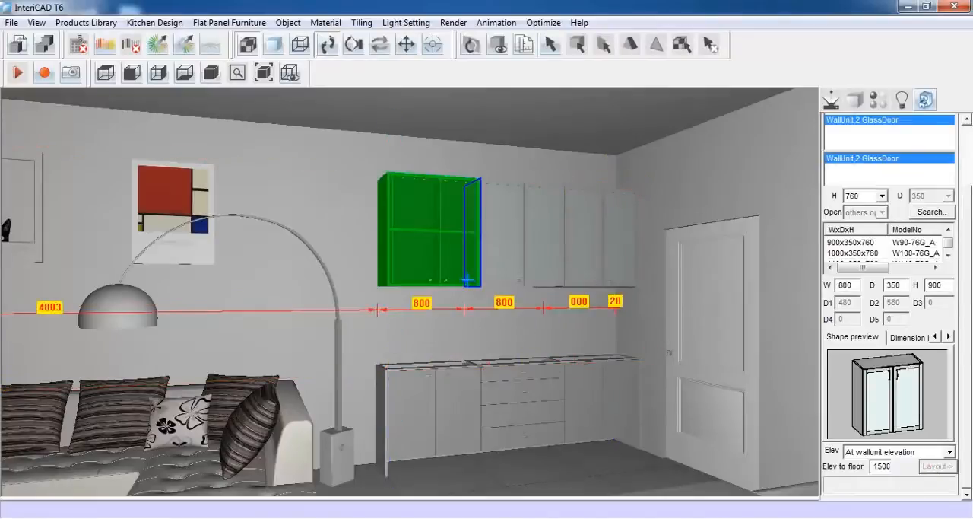
click(467, 280)
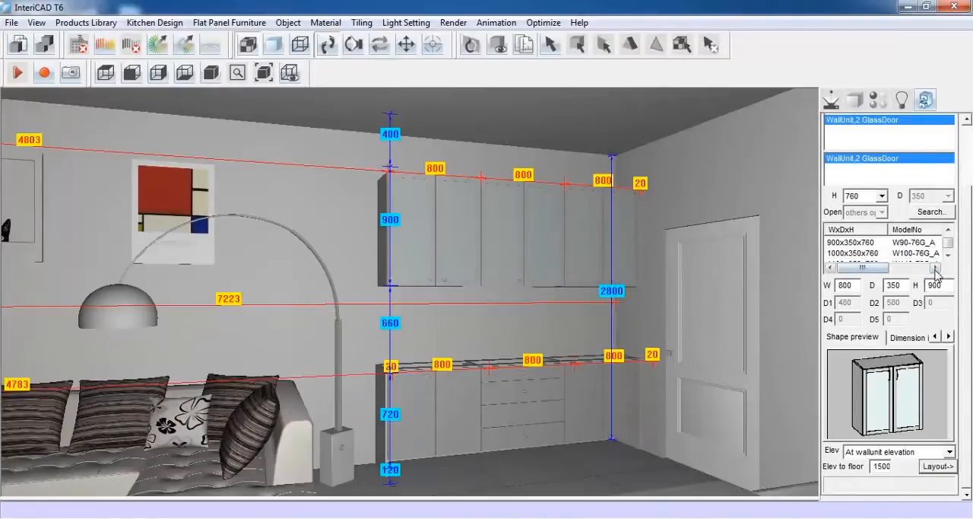
Return to the Decortive Panel category and choose the WallUnit panel for the free end of the upper row
drag(966, 257, 961, 178)
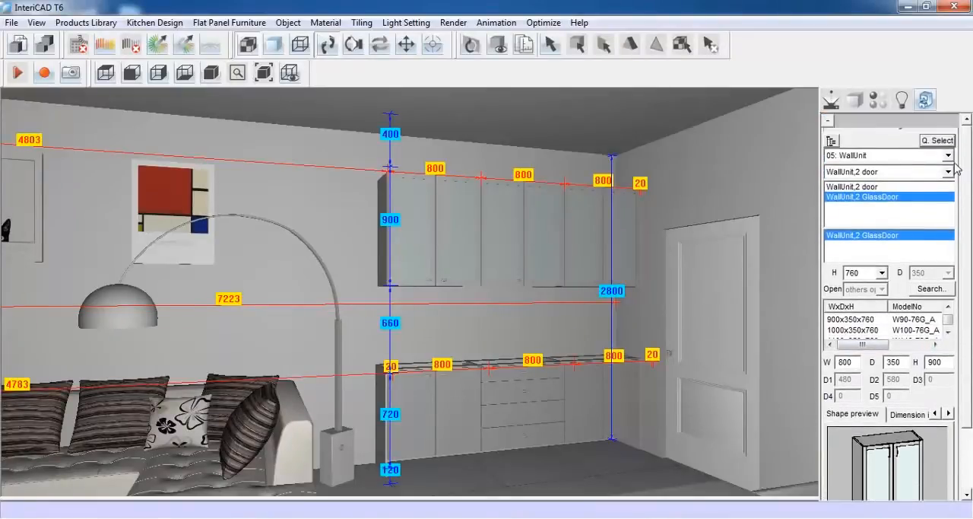
click(948, 155)
click(914, 159)
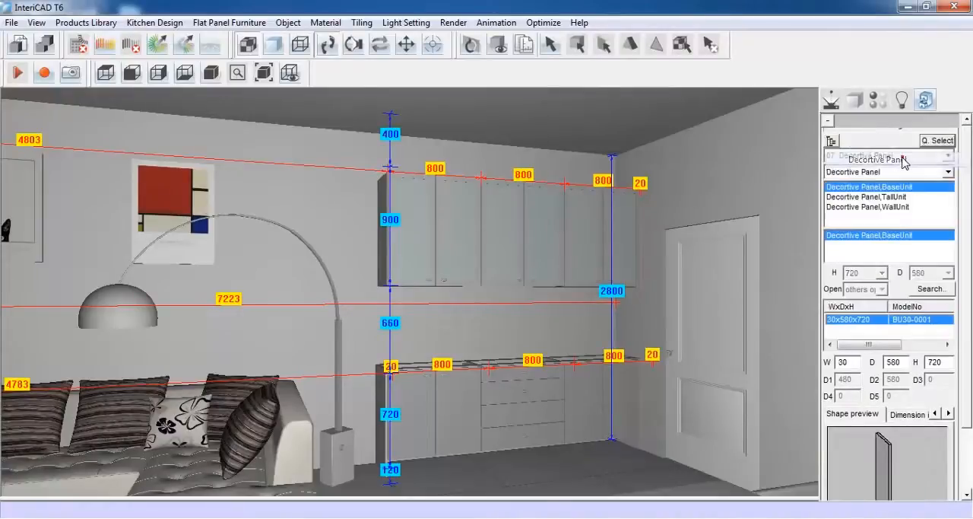
click(897, 207)
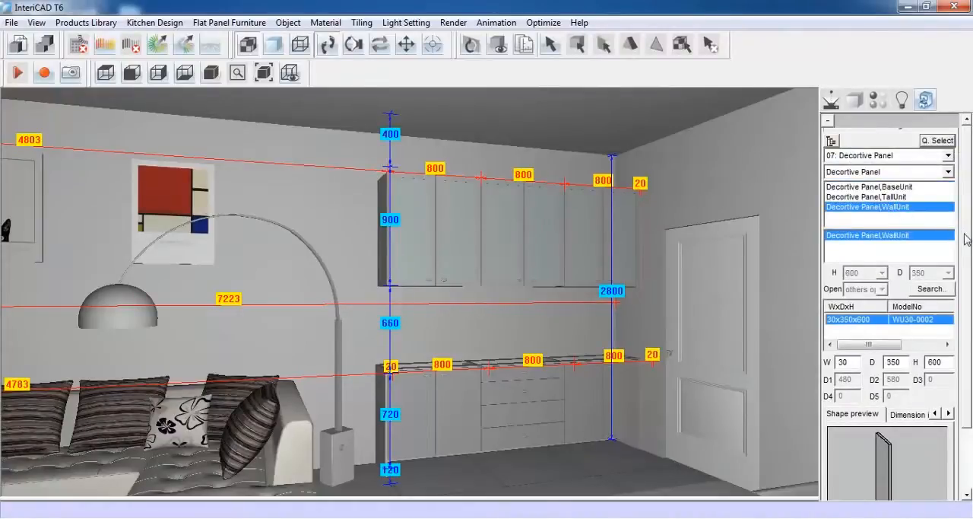
Lay out the WallUnit decorative panel, 20 wide and 900 high, against the open end of the wall cabinet row
drag(967, 239, 969, 315)
double_click(846, 285)
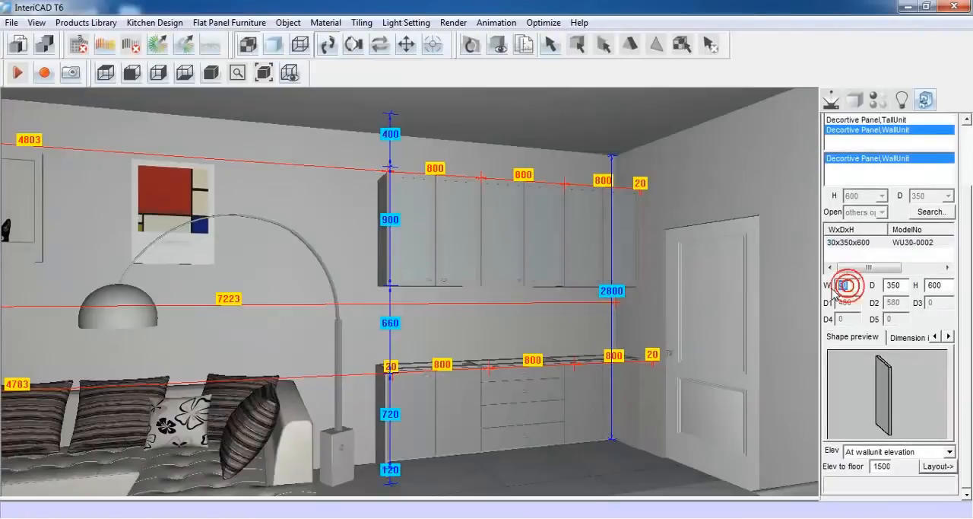
text(20)
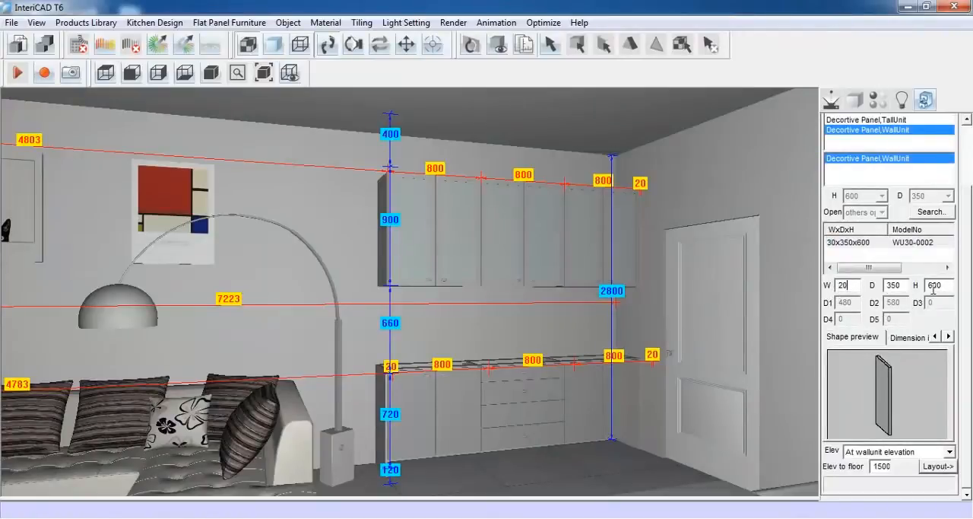
double_click(943, 285)
text(9)
click(938, 466)
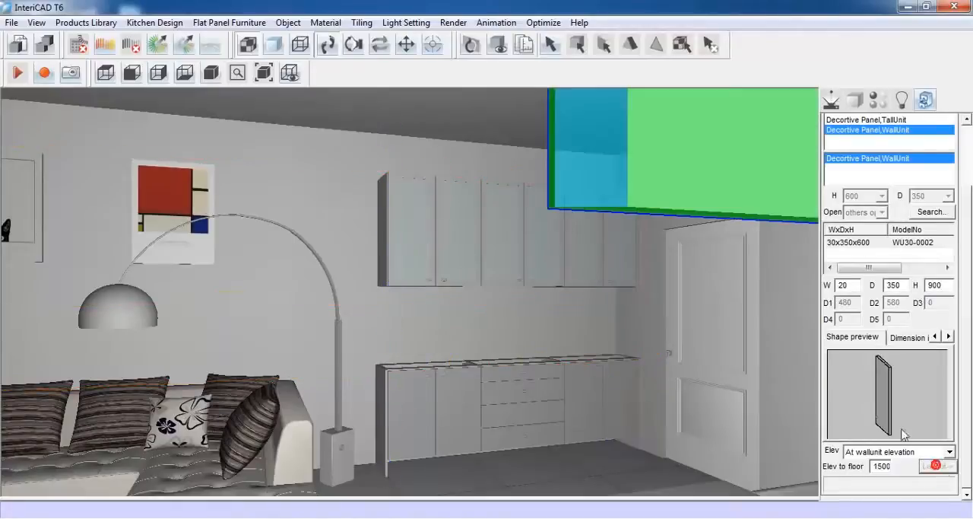
click(420, 244)
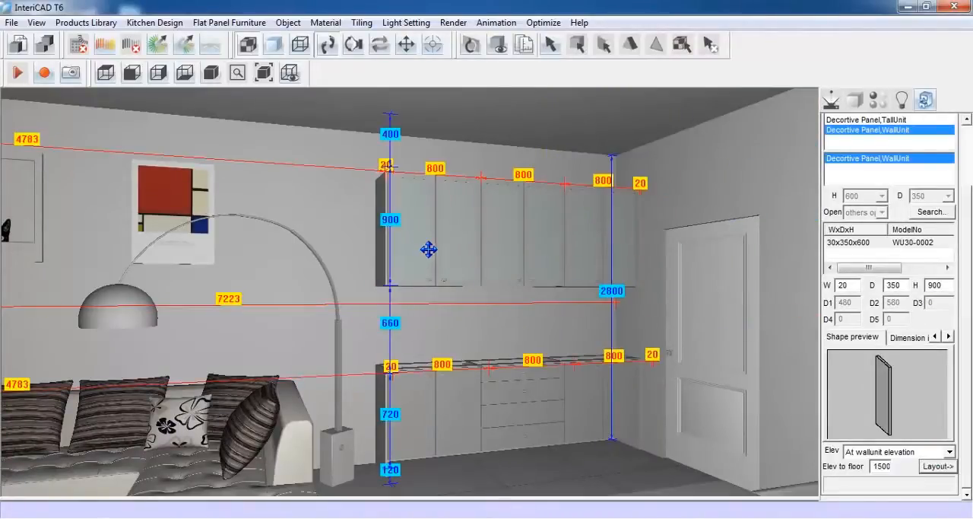
Create a worktop automatically over the base cabinet row
click(159, 22)
mouse_move(161, 103)
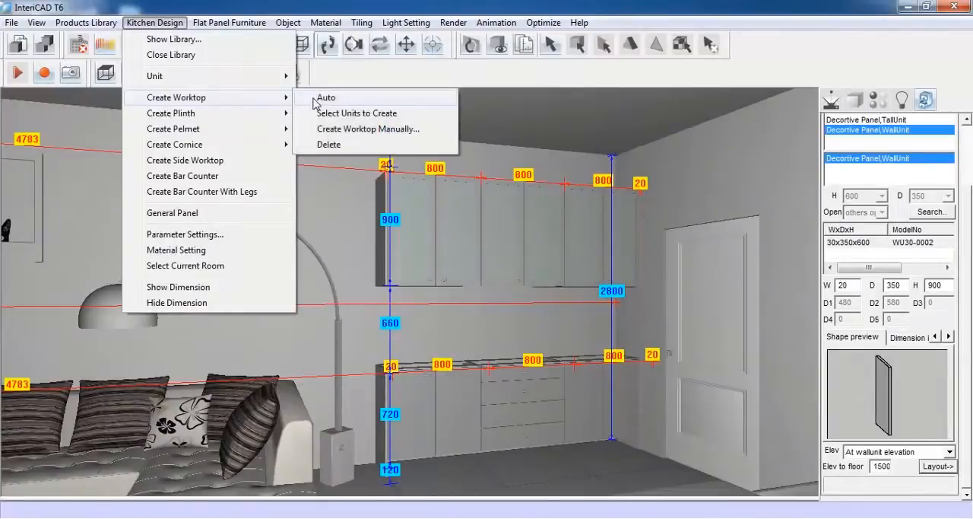
click(340, 99)
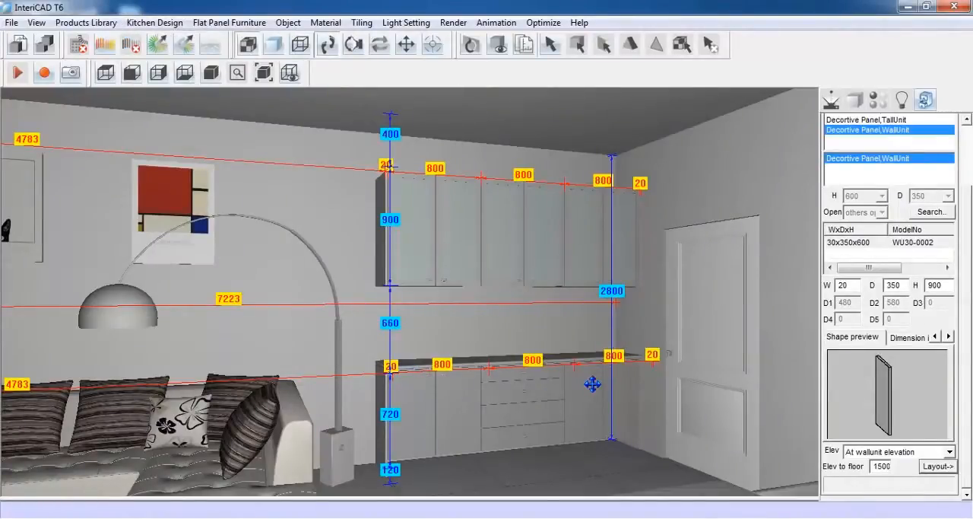
Hide the kitchen dimensions around the cabinet wall
click(157, 23)
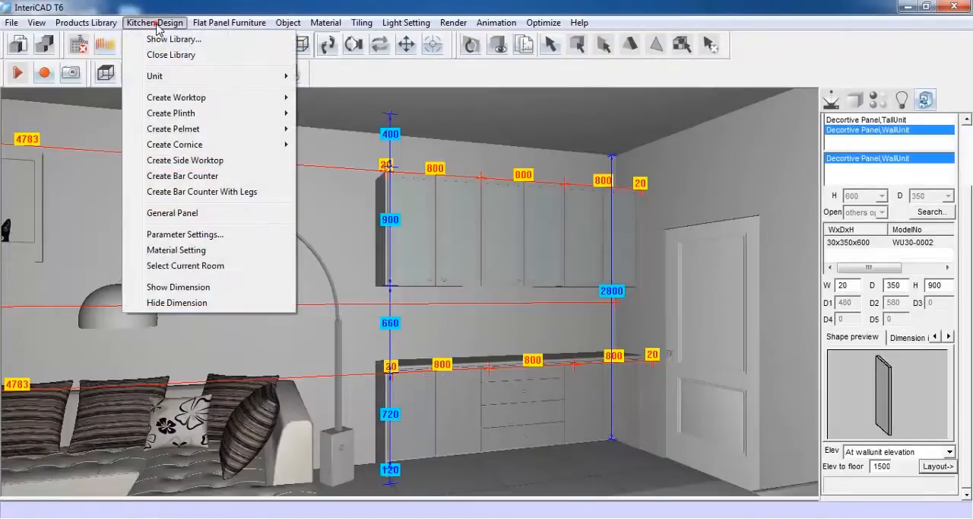
click(271, 302)
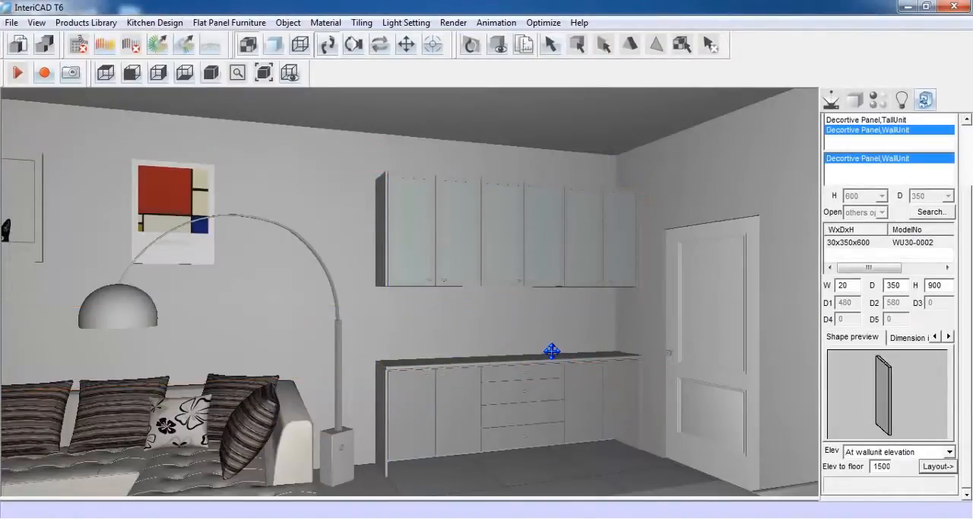
Start a new self-defined quick-select shortcut for the kitchen library and name it Splashback
scroll(963, 228, up, 3)
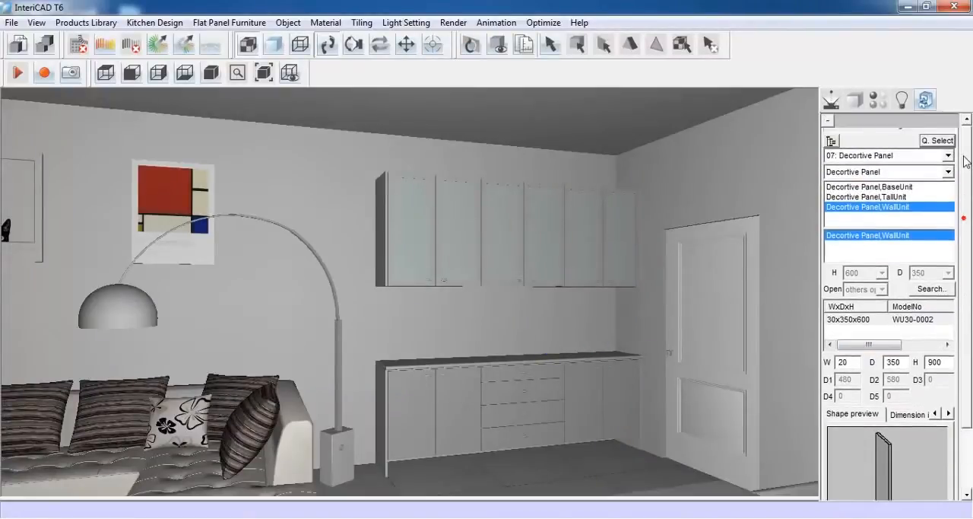
click(940, 140)
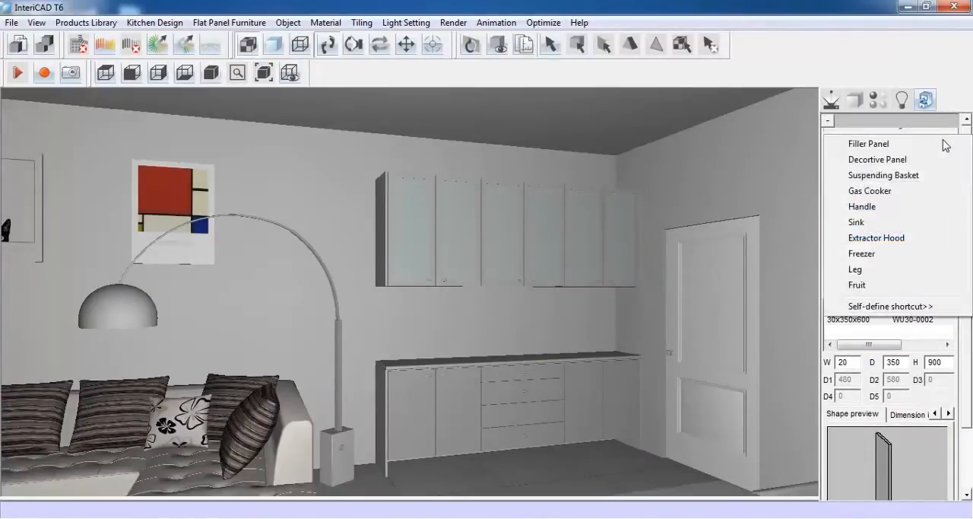
click(934, 308)
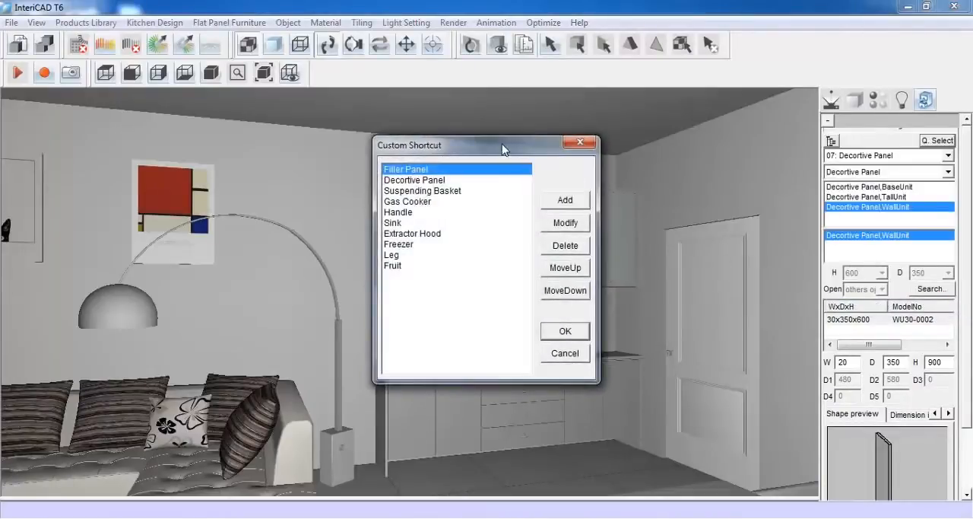
drag(502, 148, 805, 161)
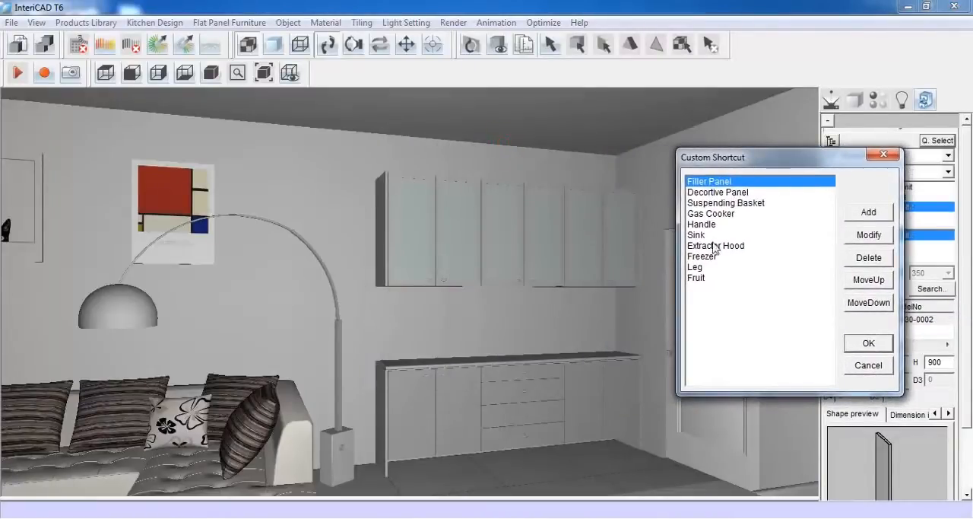
click(873, 215)
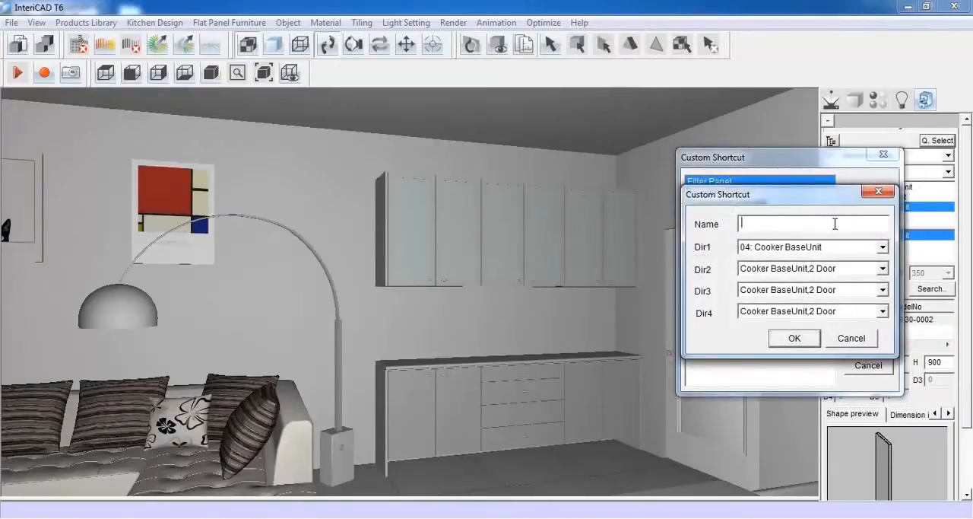
text(Splashback)
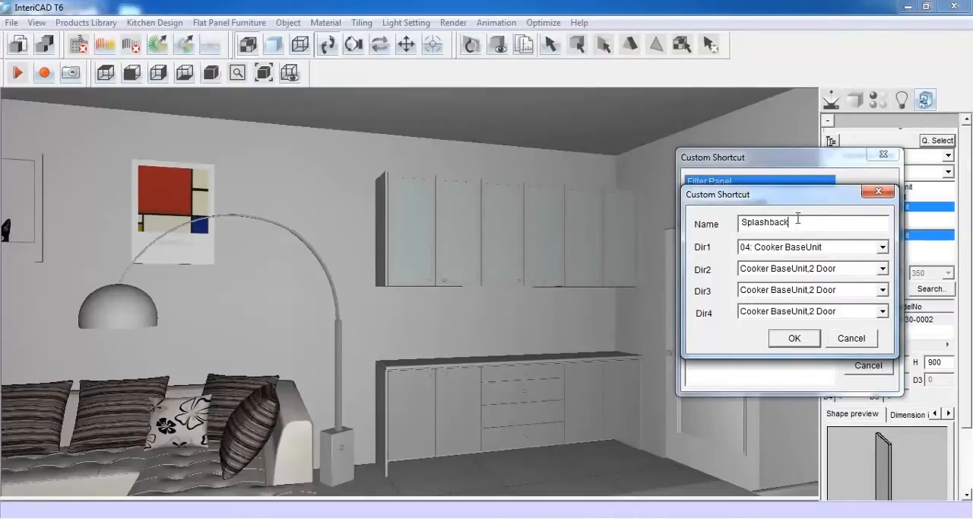
Point the new shortcut to the HardWare category's Splashback directory and save the shortcut list
click(882, 247)
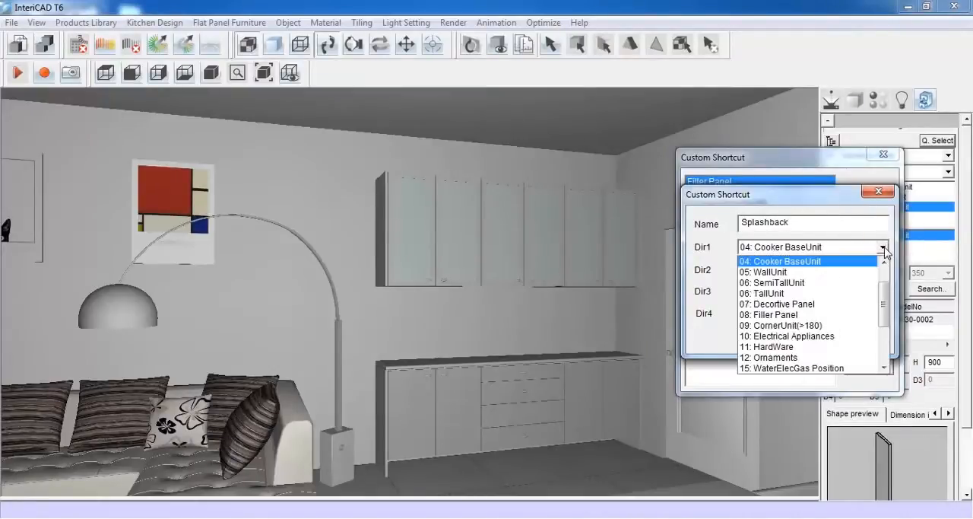
click(846, 346)
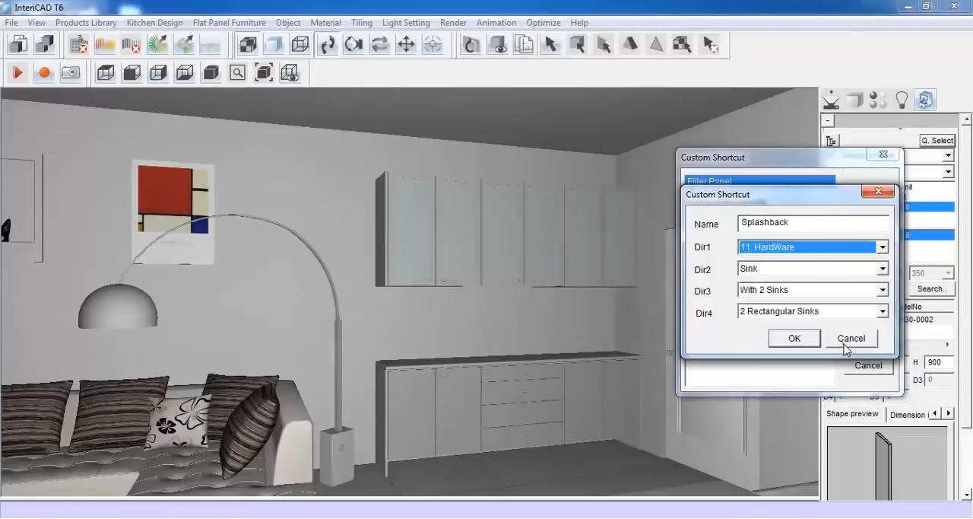
click(883, 268)
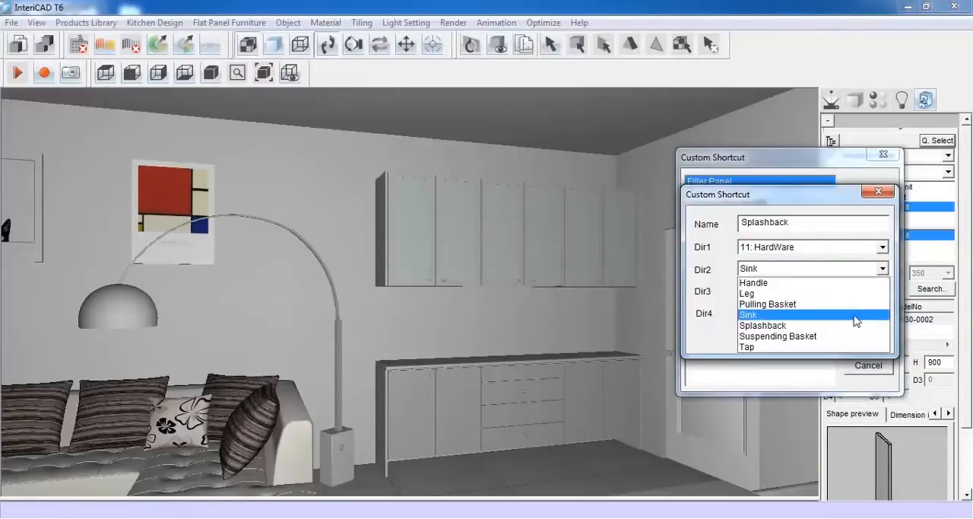
click(850, 325)
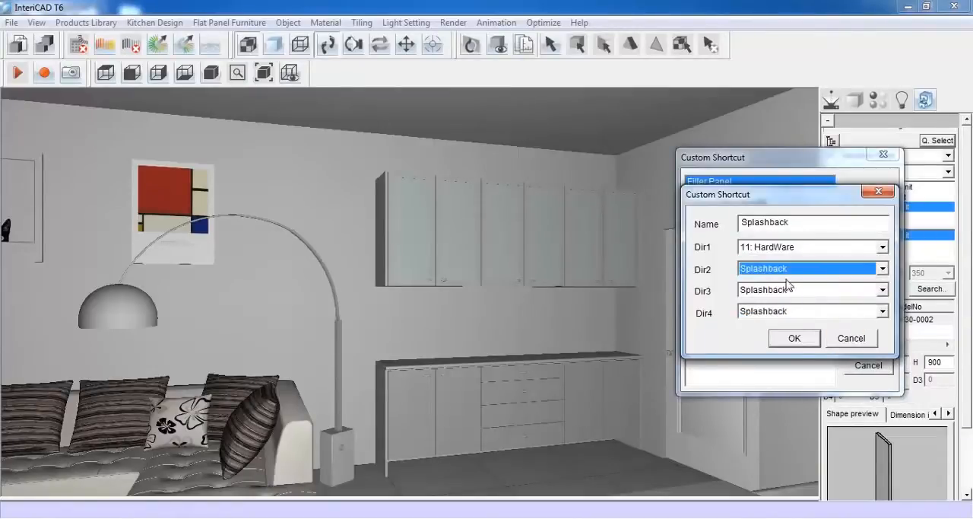
click(791, 338)
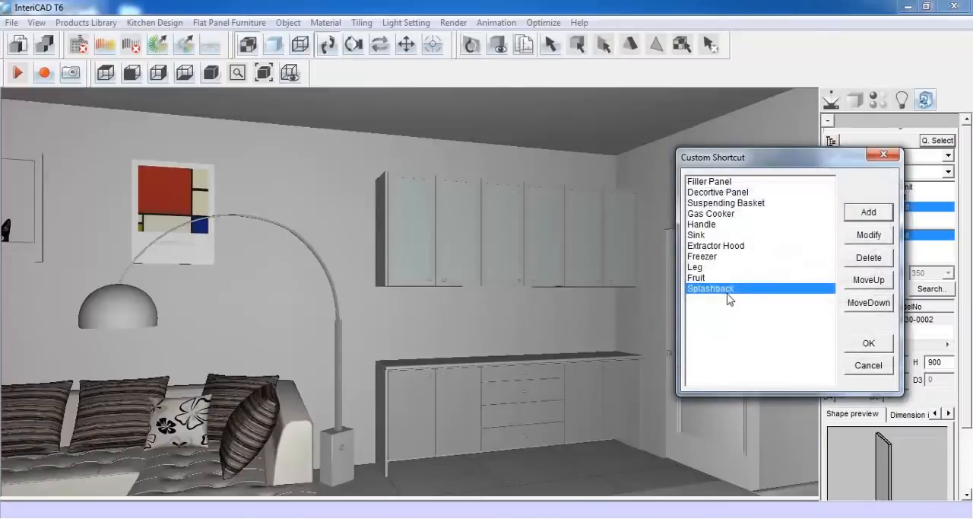
click(869, 343)
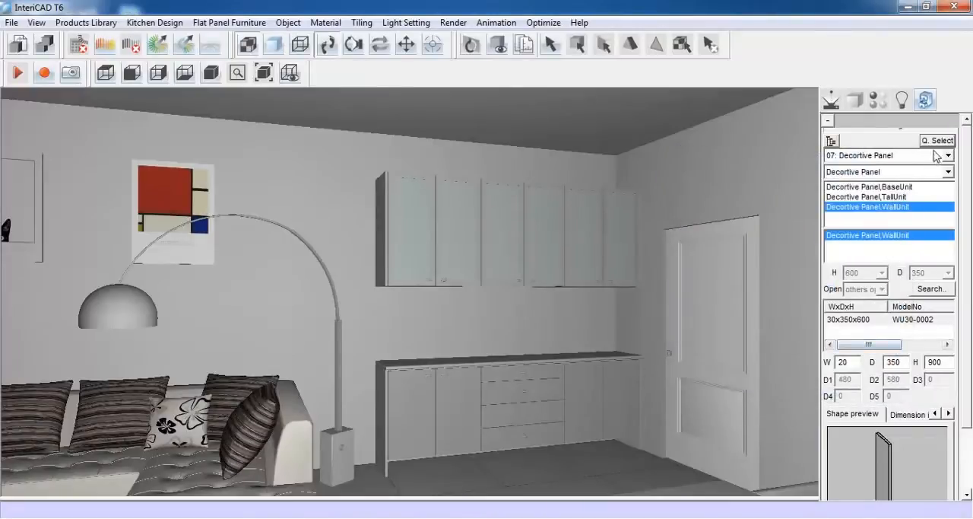
Choose the splashback through its quick-select shortcut and set it 2440 wide, 5 deep and 630 high
click(939, 142)
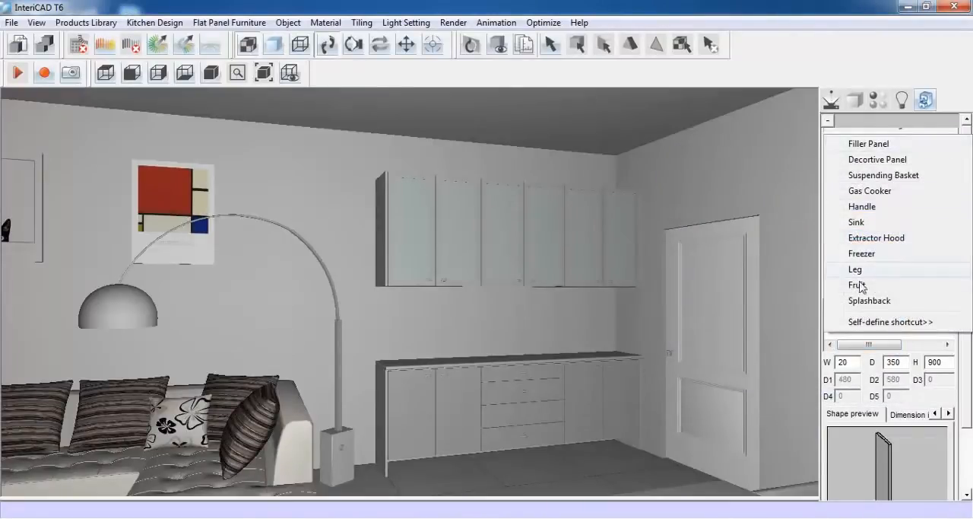
click(897, 302)
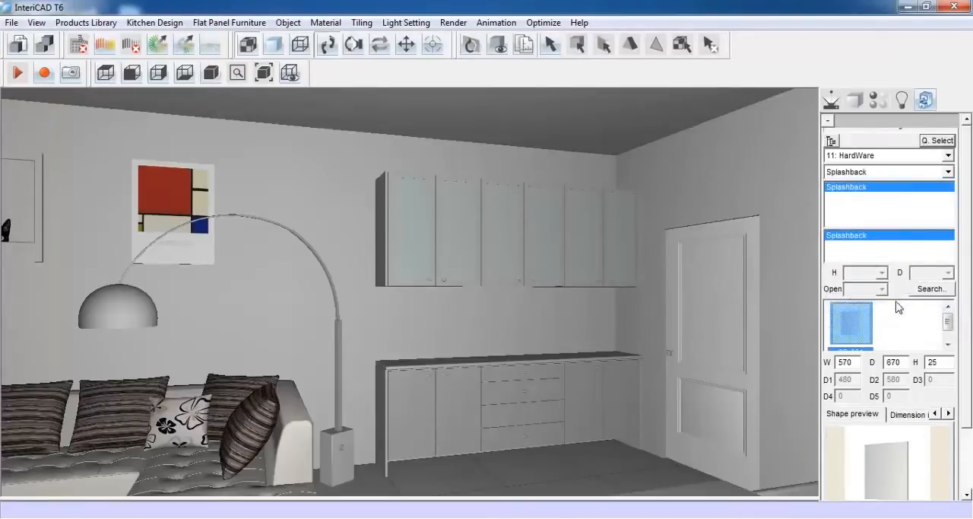
drag(856, 363, 839, 362)
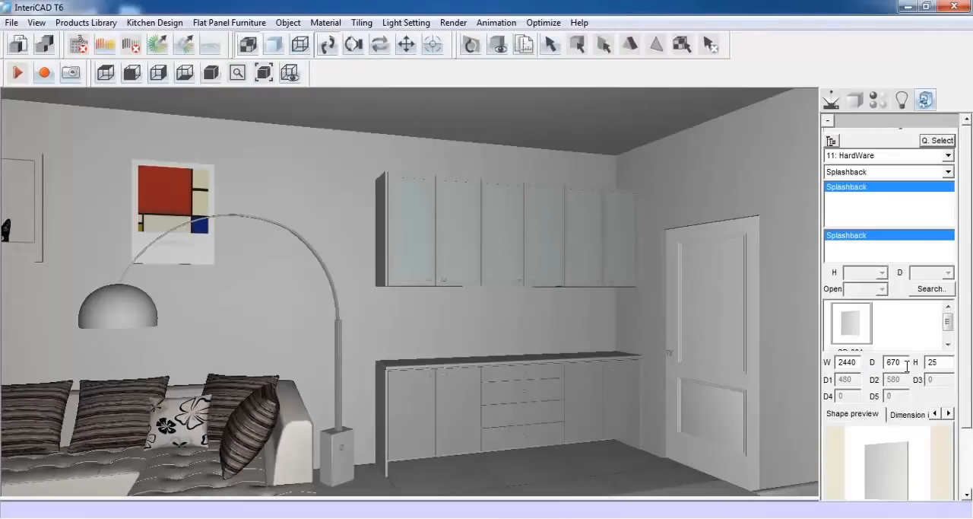
drag(898, 363, 886, 369)
text(5)
Lay out the splashback at a special height of 870 on the back wall between worktop and wall units
drag(970, 372, 963, 439)
click(871, 452)
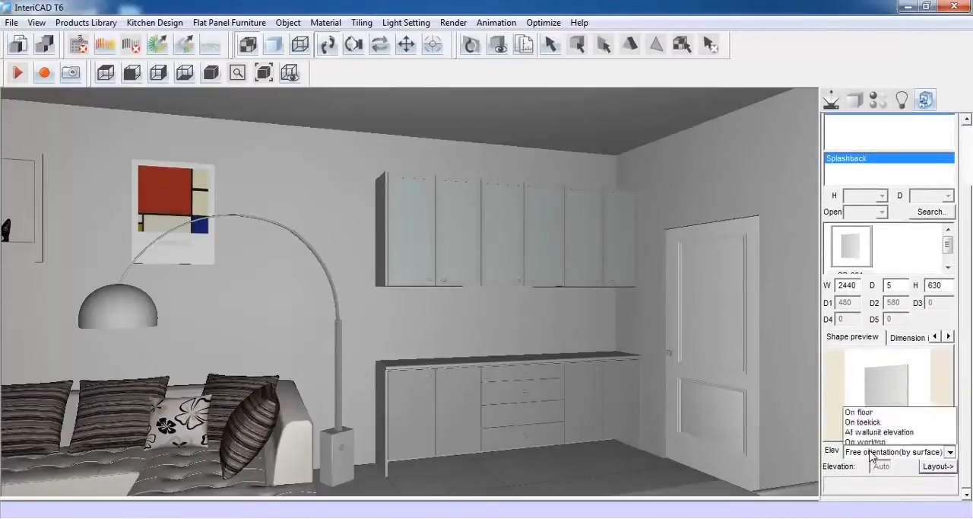
click(873, 338)
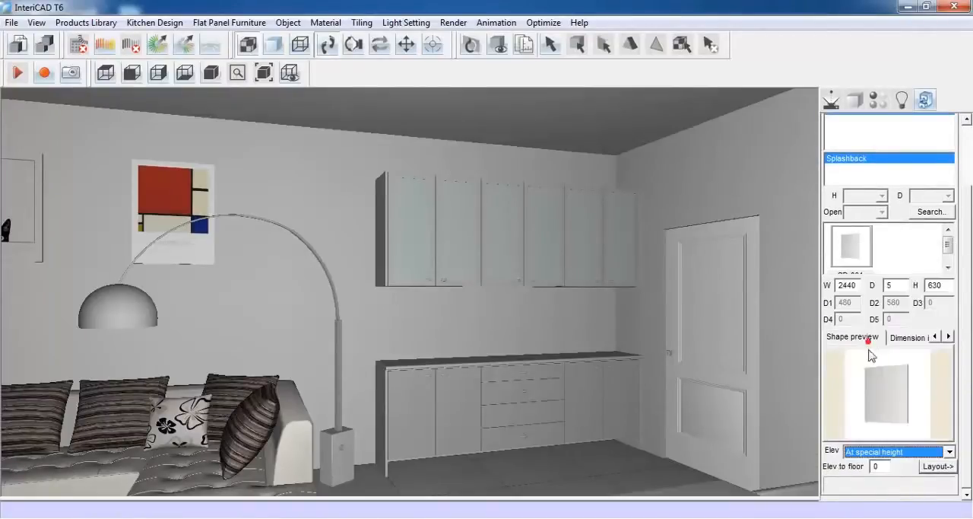
click(876, 465)
double_click(875, 466)
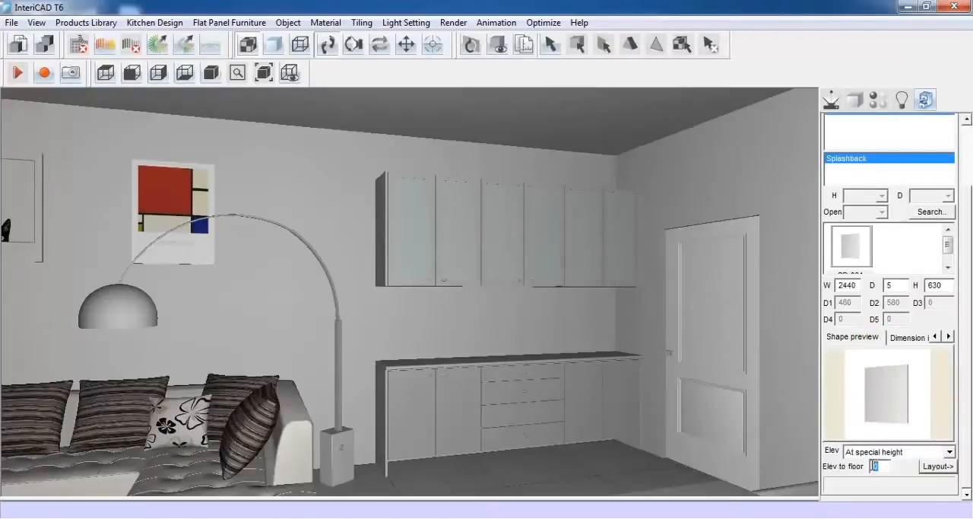
click(935, 466)
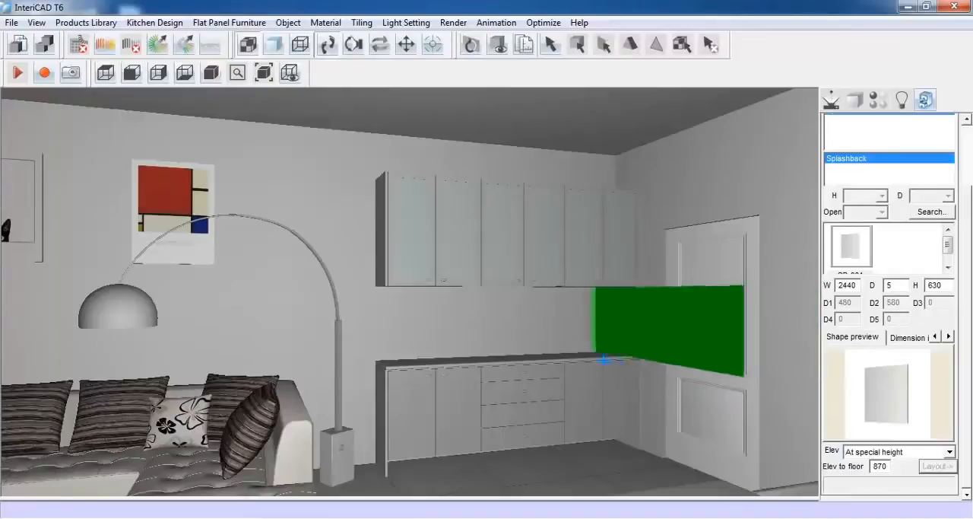
click(506, 351)
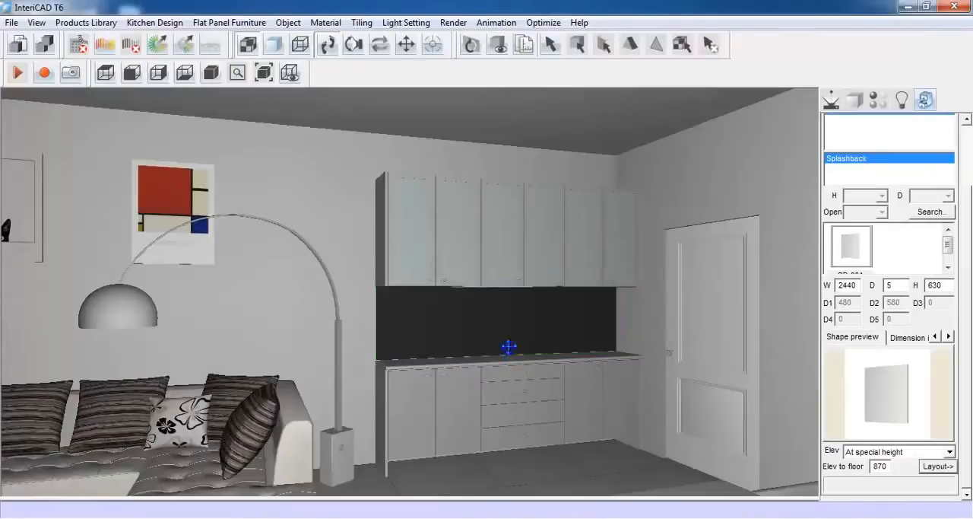
Pick up the splashback's material and remove its diffuse texture
click(878, 99)
click(502, 313)
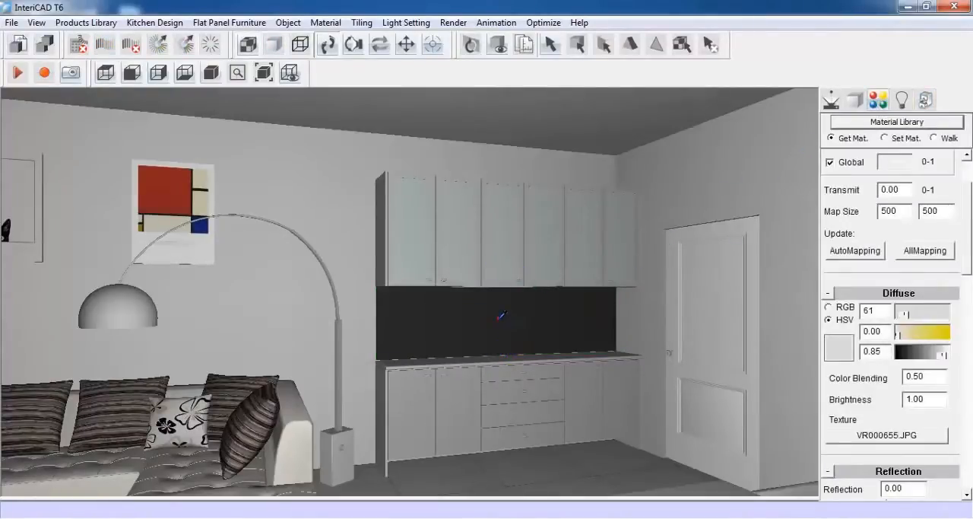
click(879, 435)
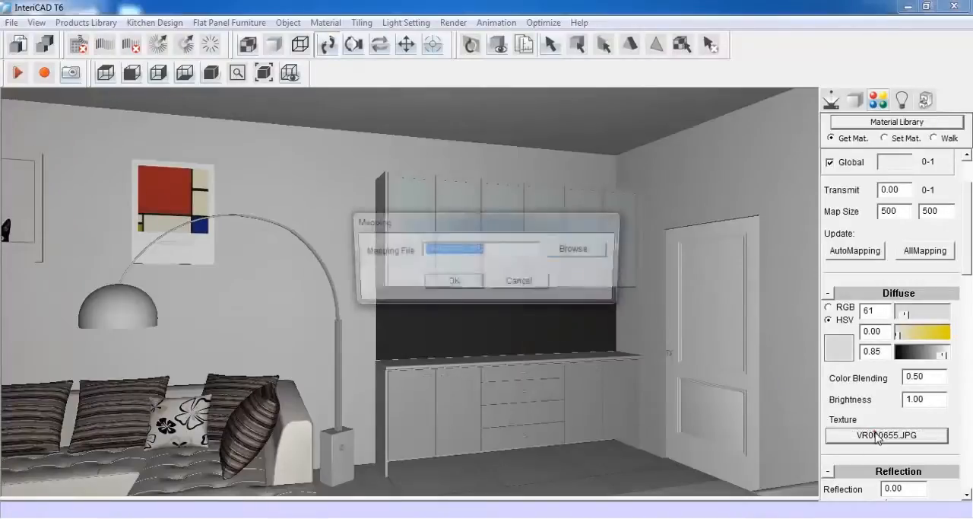
key(Delete)
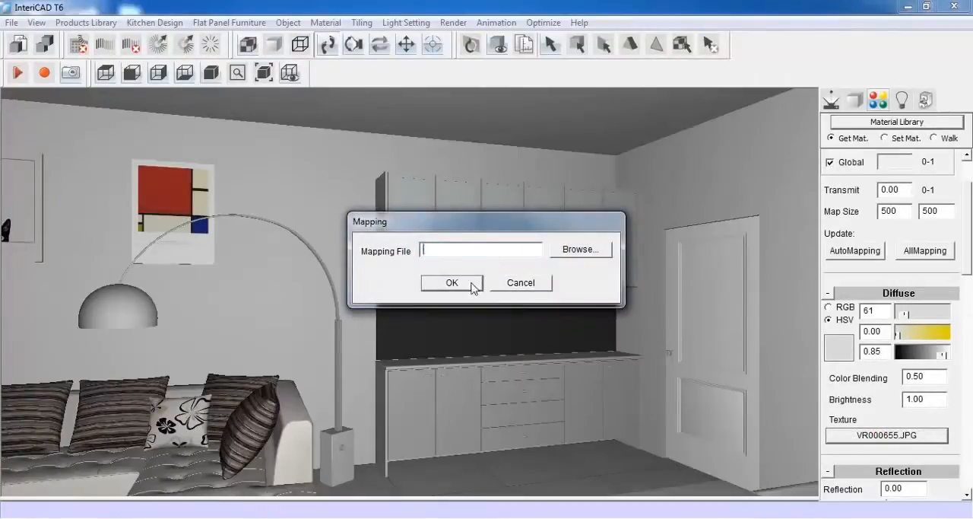
click(472, 284)
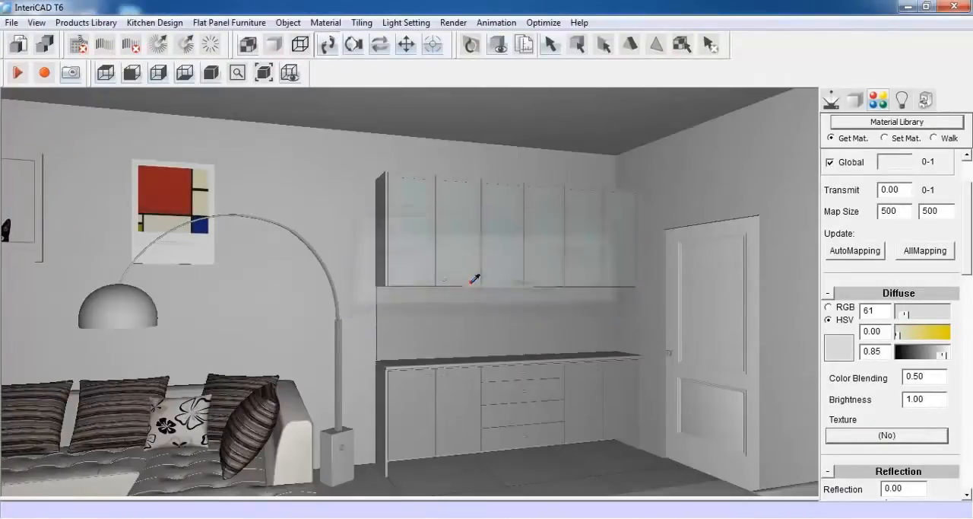
Create a shelves panel between the wall units' two end panels, at -300 from the bottom of the left panel
click(830, 98)
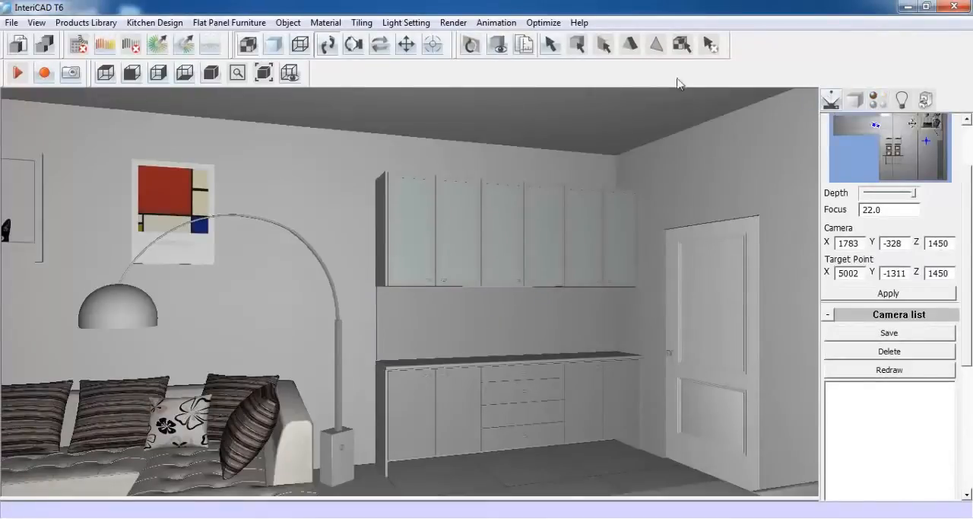
click(208, 24)
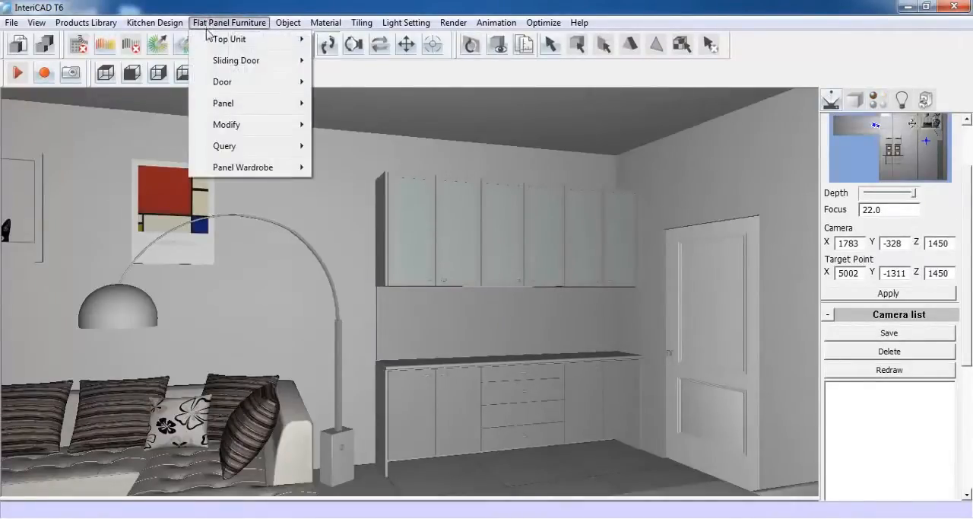
mouse_move(221, 103)
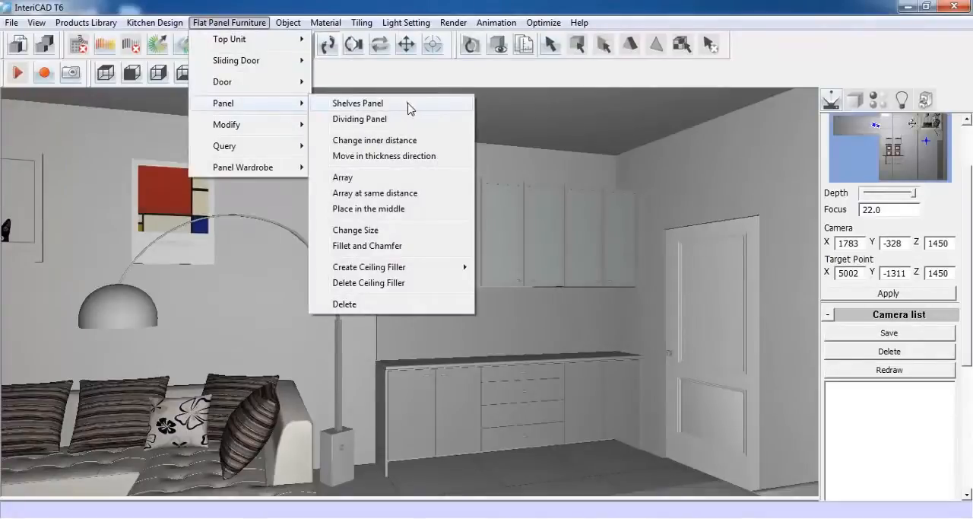
click(358, 104)
click(379, 212)
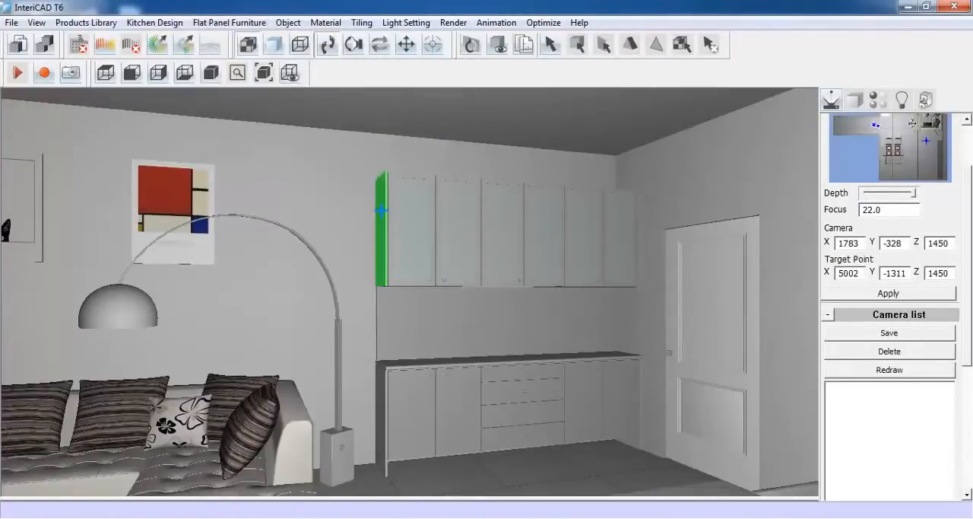
click(642, 221)
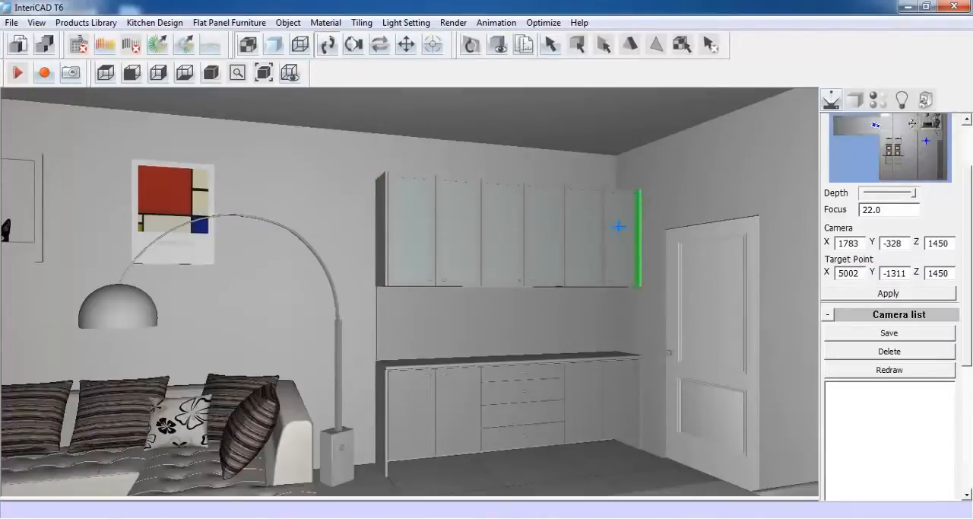
click(620, 226)
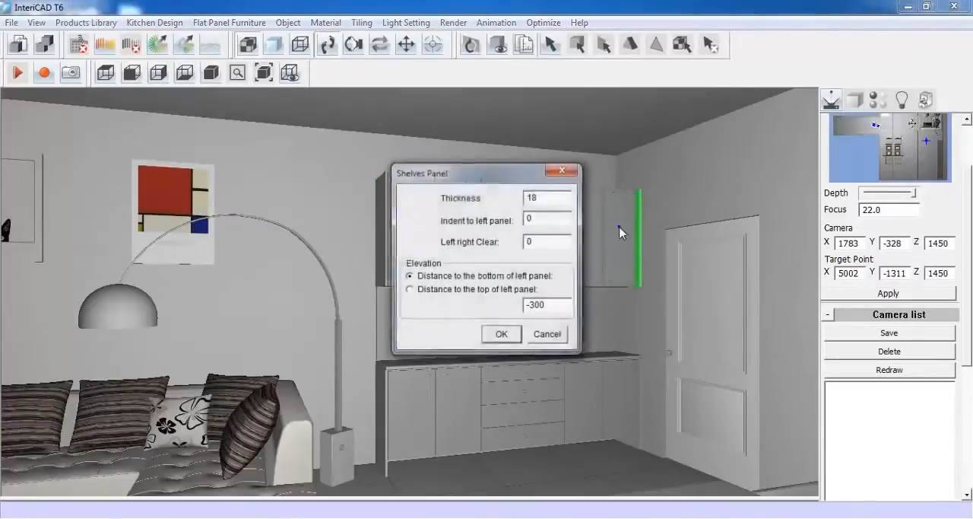
double_click(541, 197)
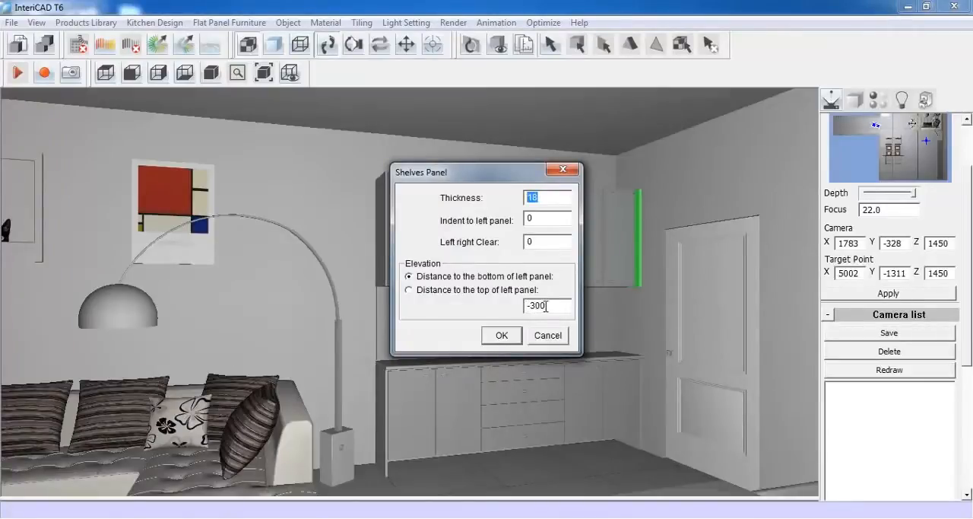
click(501, 336)
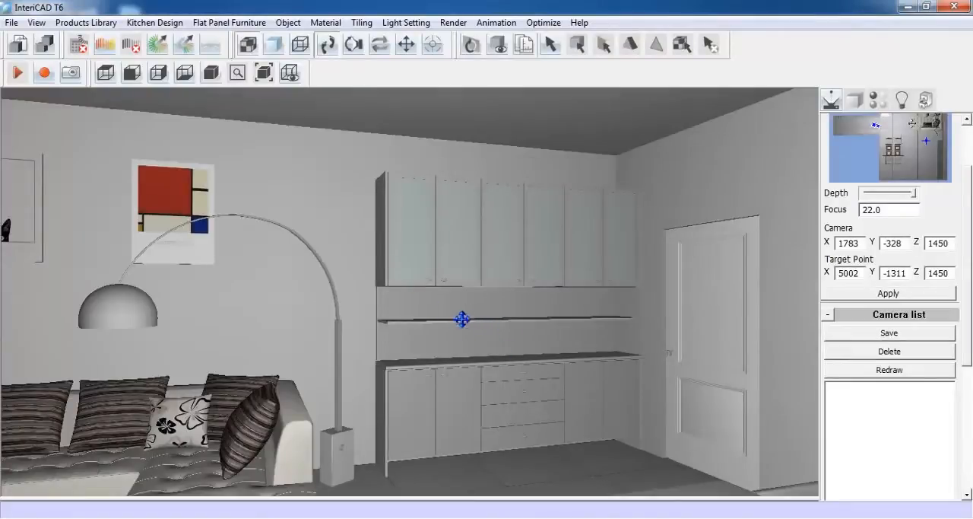
Resize the open shelf under the wall units to 200 along X(G)
scroll(509, 324, up, 5)
scroll(517, 368, up, 3)
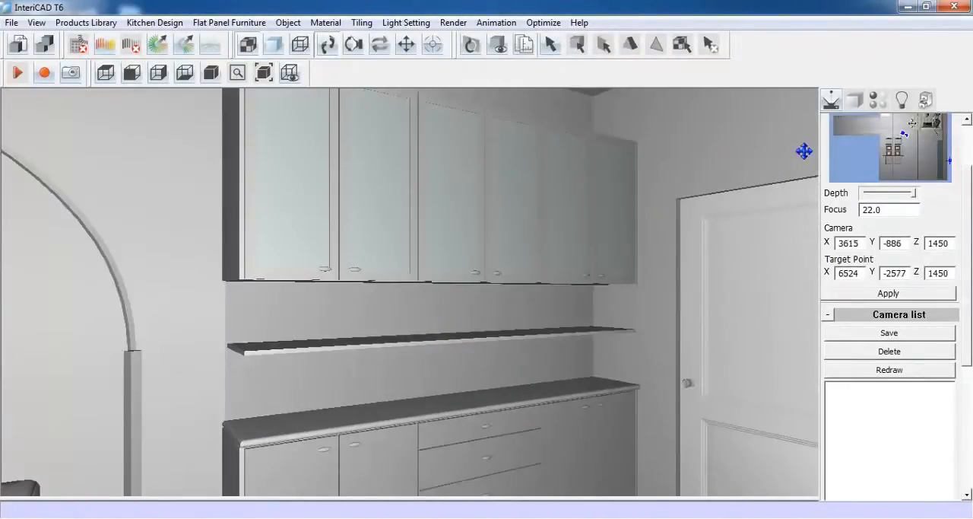
click(855, 100)
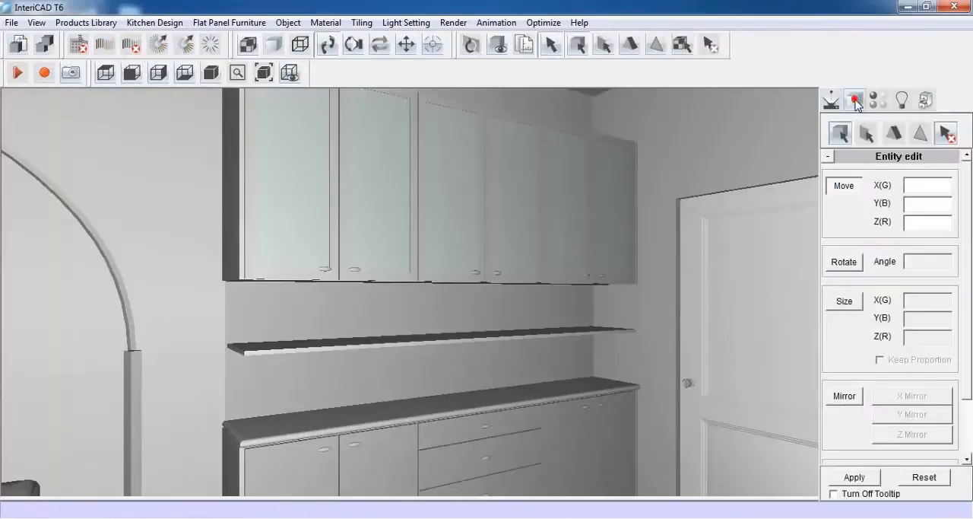
click(866, 134)
click(422, 338)
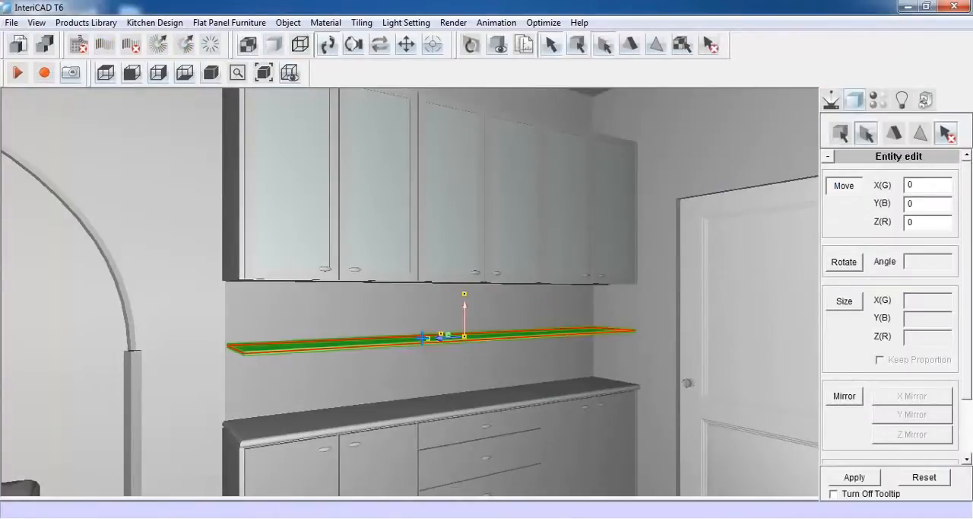
click(844, 301)
double_click(914, 302)
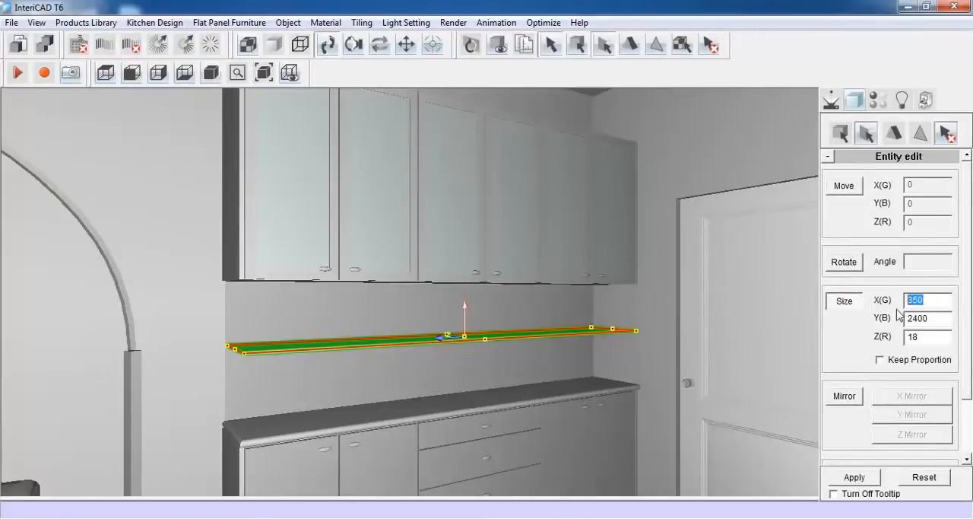
text(200)
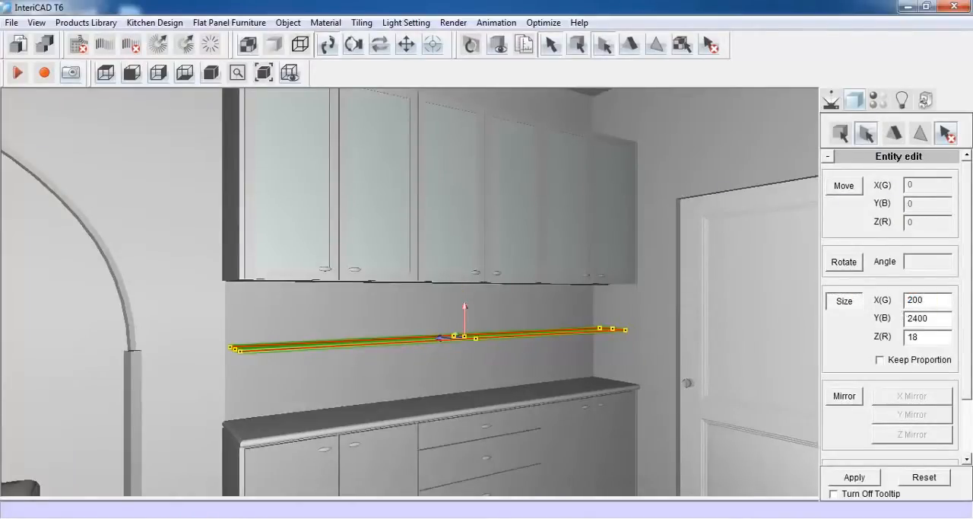
click(853, 478)
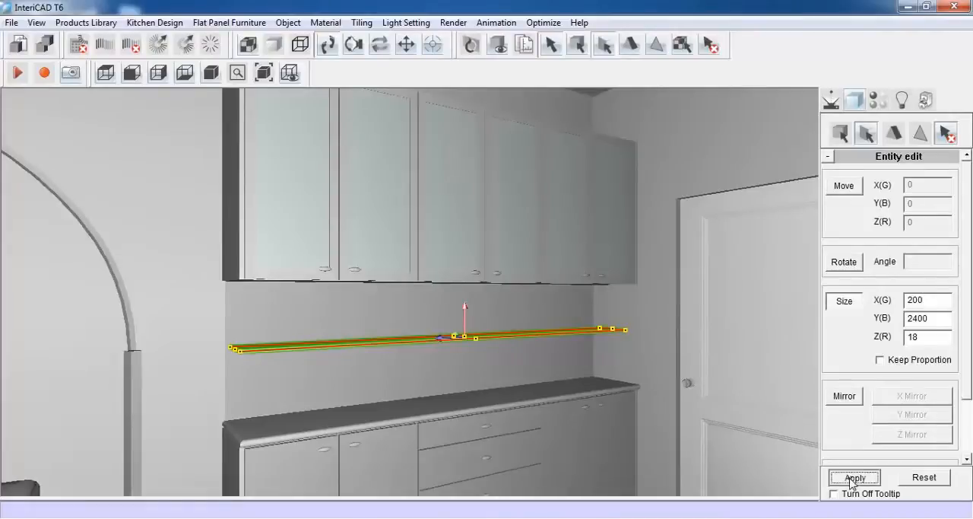
Move the open shelf 75 along X(G) towards the back wall
click(853, 191)
click(471, 334)
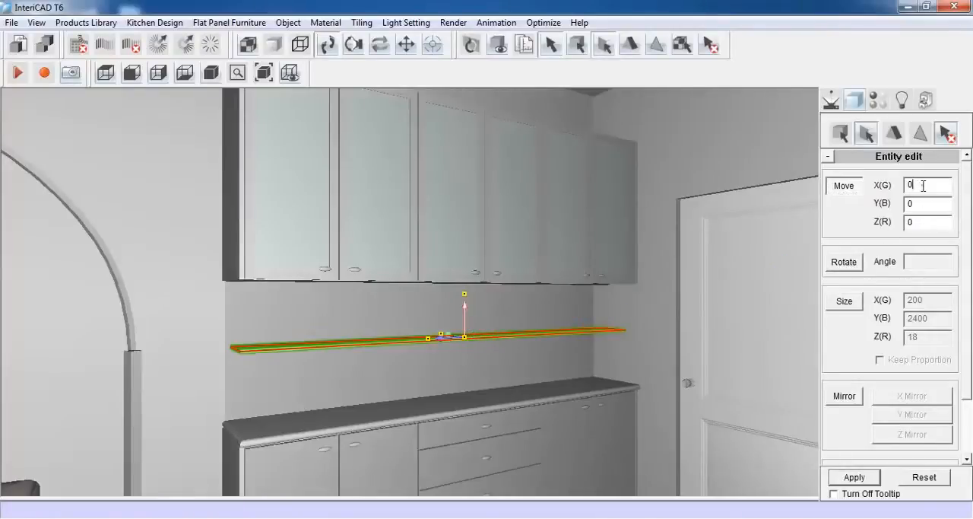
drag(924, 185, 892, 191)
text(75)
click(855, 477)
Place the decoration model from the Demo library on the open shelf, at about C 504 and E 1218
click(830, 98)
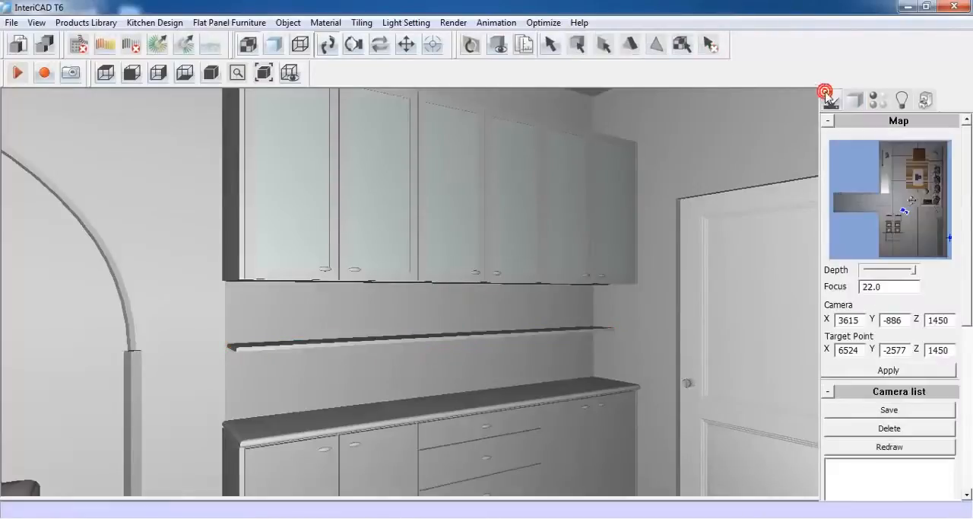
drag(439, 352, 468, 356)
key(ctrl+l)
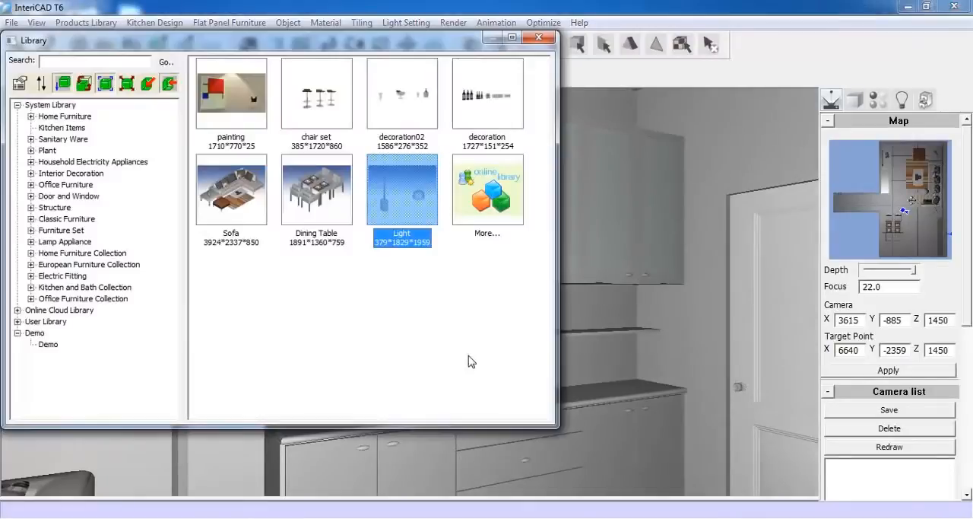
double_click(487, 91)
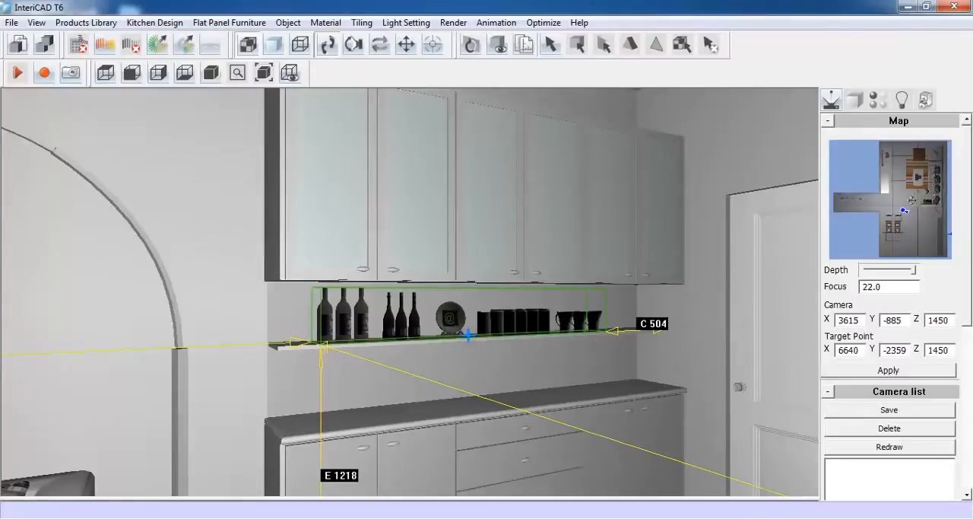
click(468, 334)
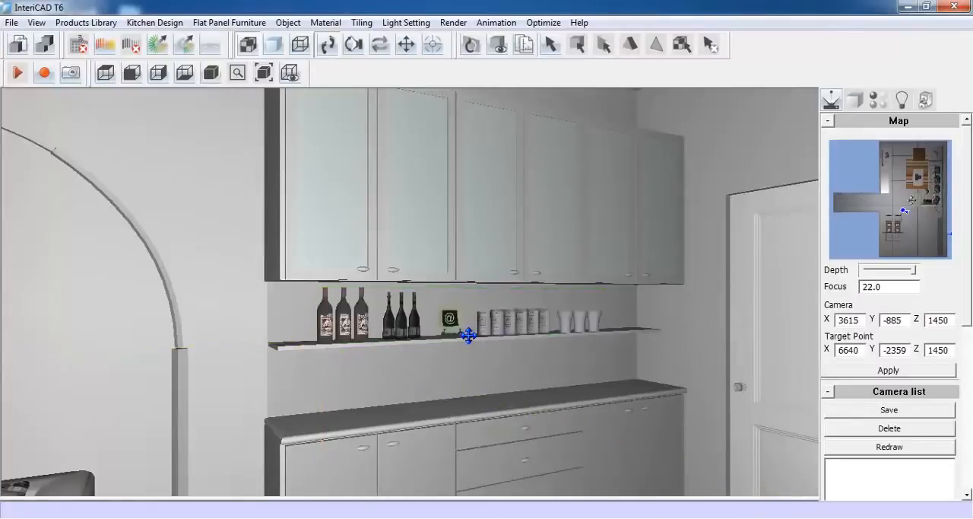
Place the decoration02 model from the Demo library on the worktop, at about C 523 and D 126
right_click(394, 274)
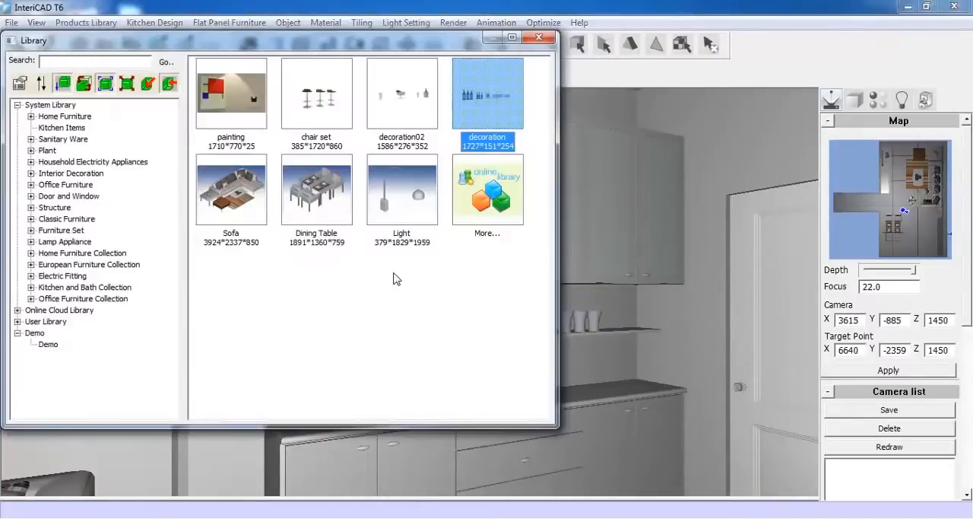
double_click(408, 104)
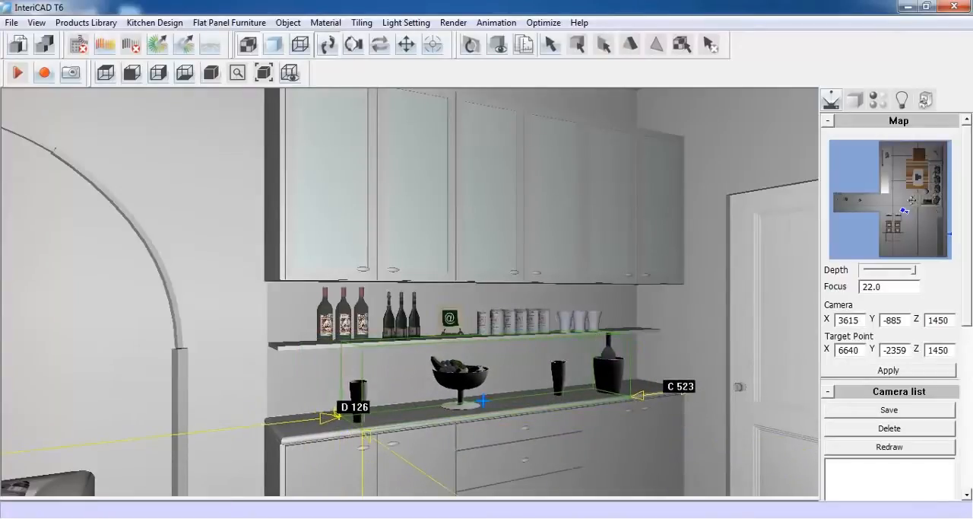
click(483, 400)
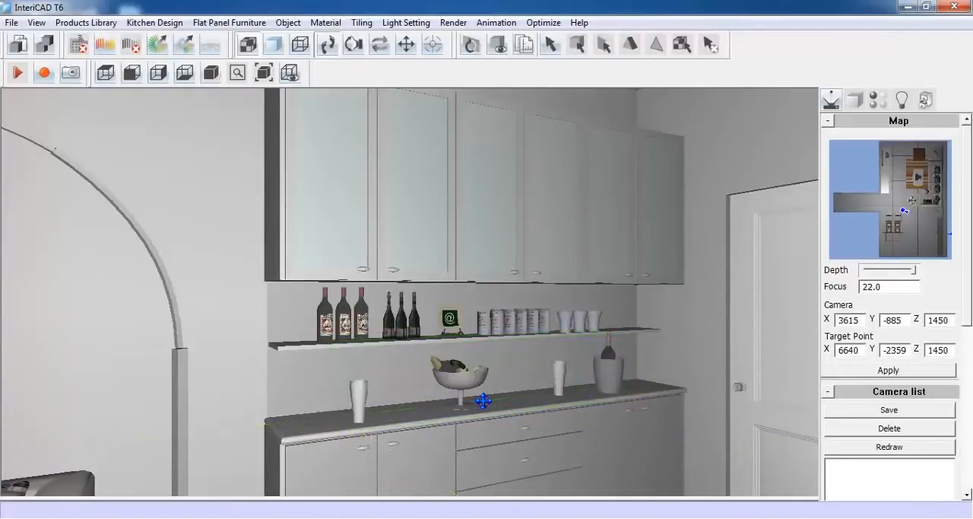
Place the chair set from the Demo library on the floor before the base units, at about C 255 and D 289
drag(484, 400, 530, 400)
scroll(532, 381, down, 5)
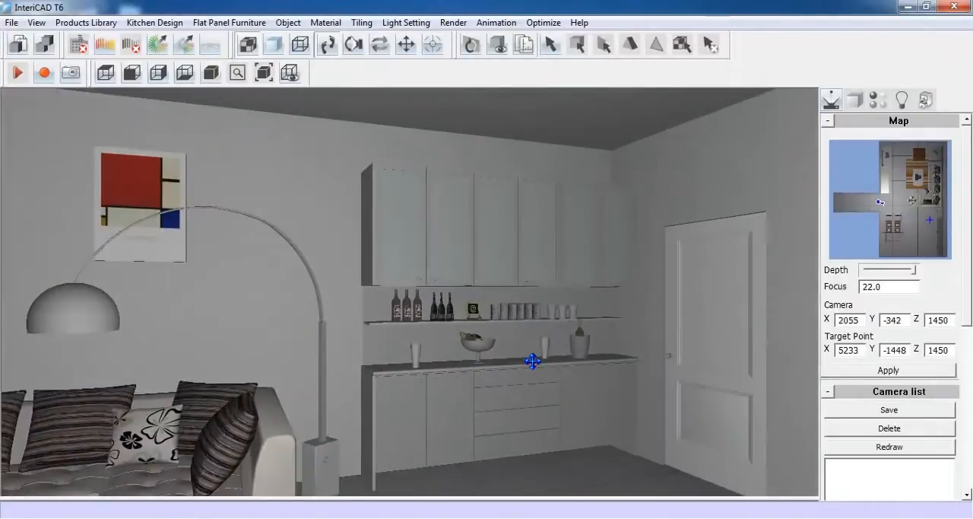
scroll(533, 361, down, 1)
key(space)
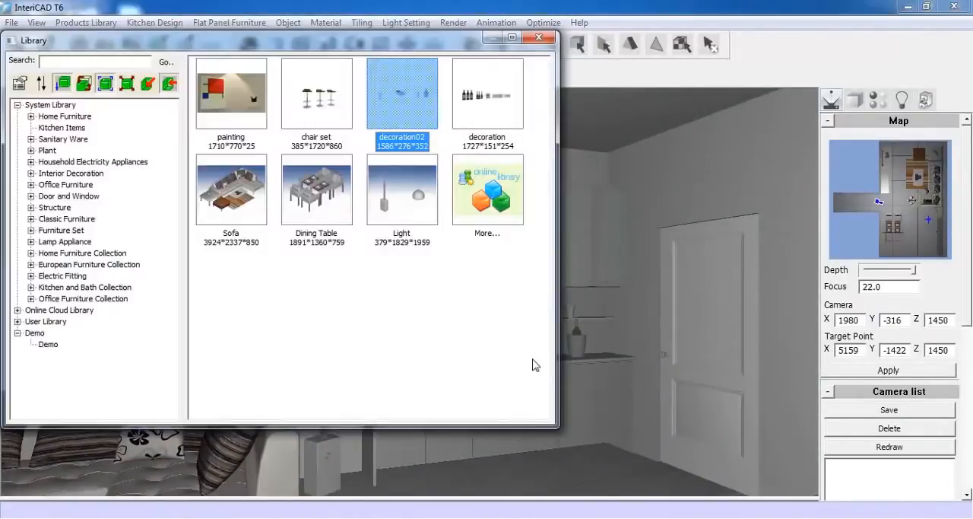
double_click(337, 124)
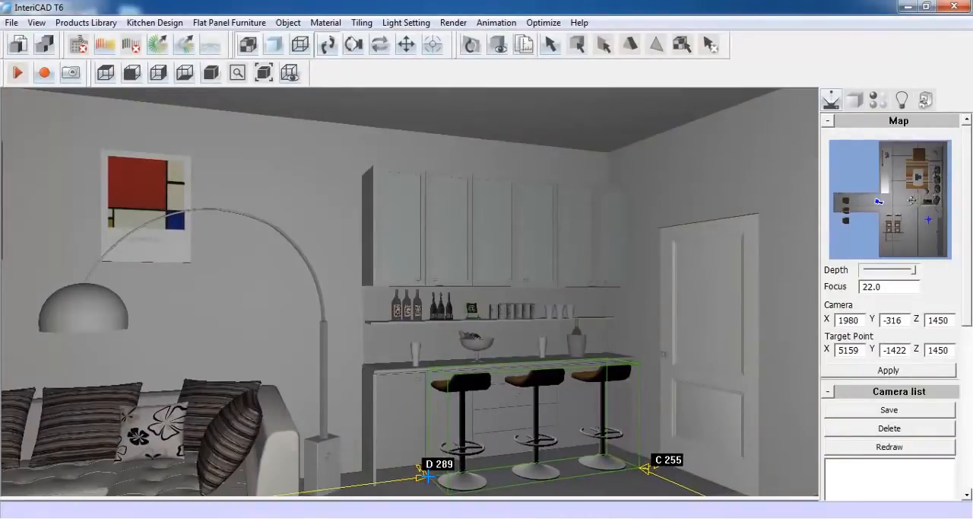
click(428, 476)
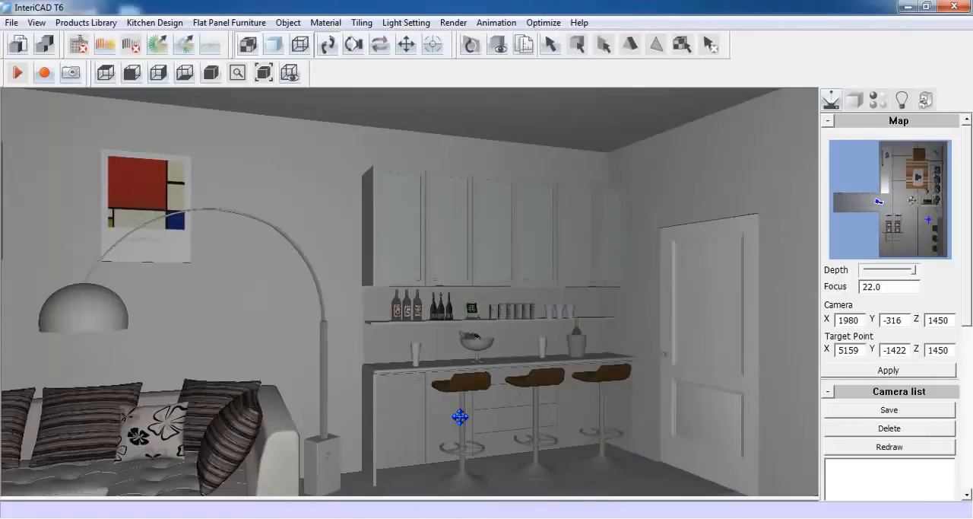
Hide the dining table set in front of the empty wall beside the door
scroll(546, 425, up, 3)
drag(543, 437, 152, 423)
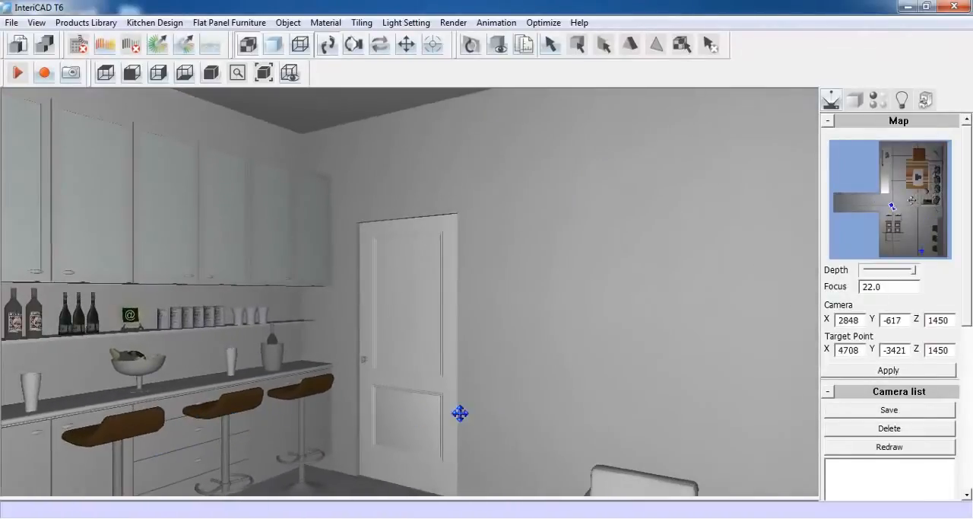
drag(460, 413, 289, 388)
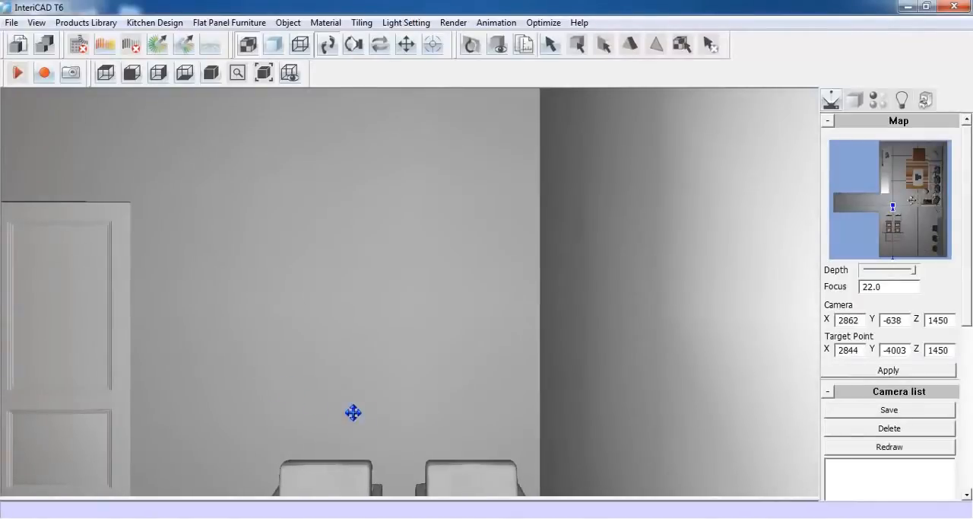
scroll(470, 432, down, 3)
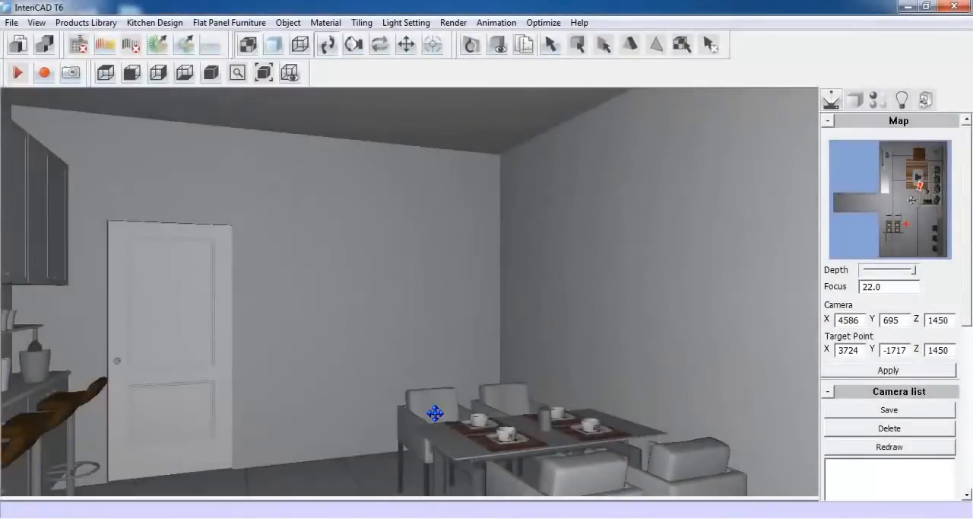
right_click(435, 413)
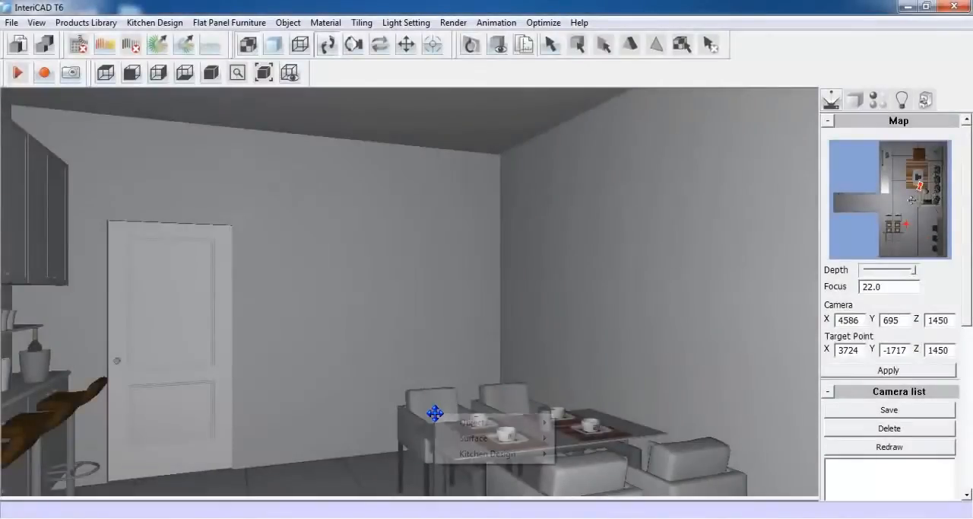
mouse_move(445, 422)
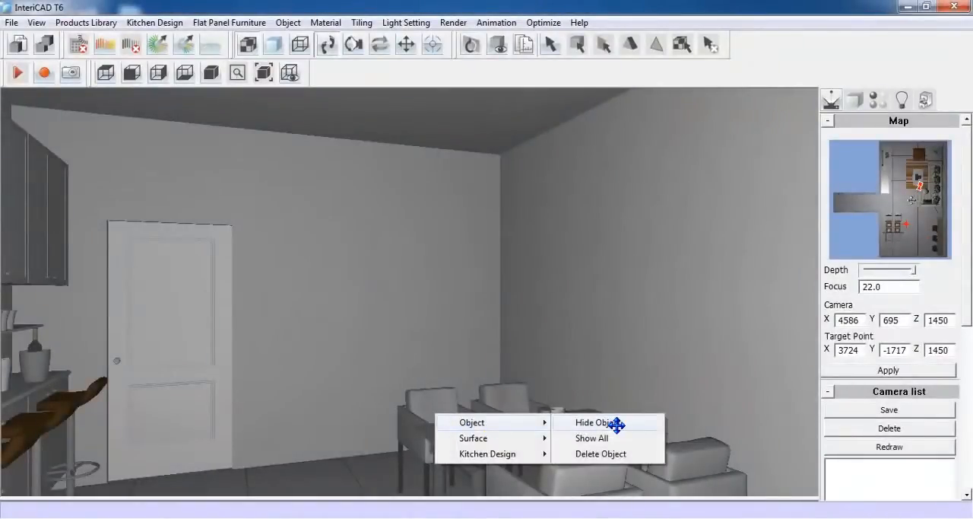
click(601, 422)
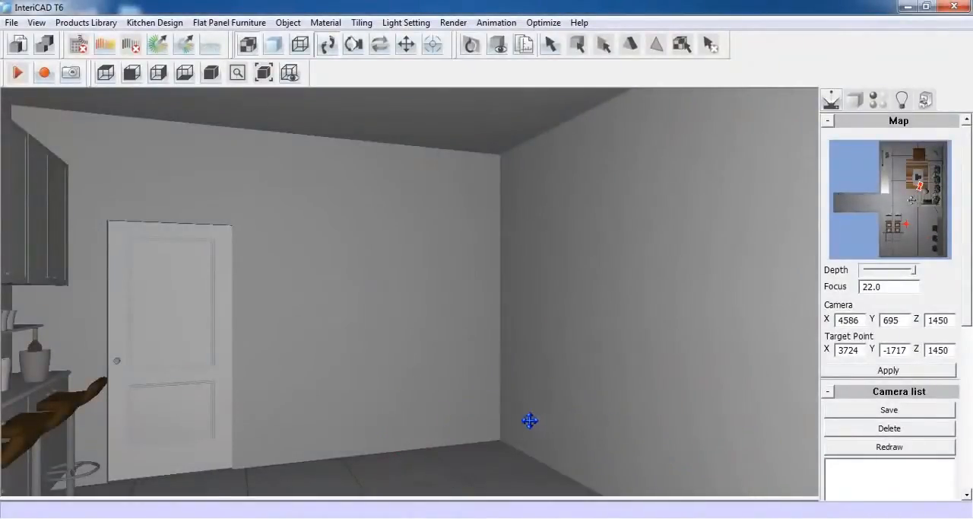
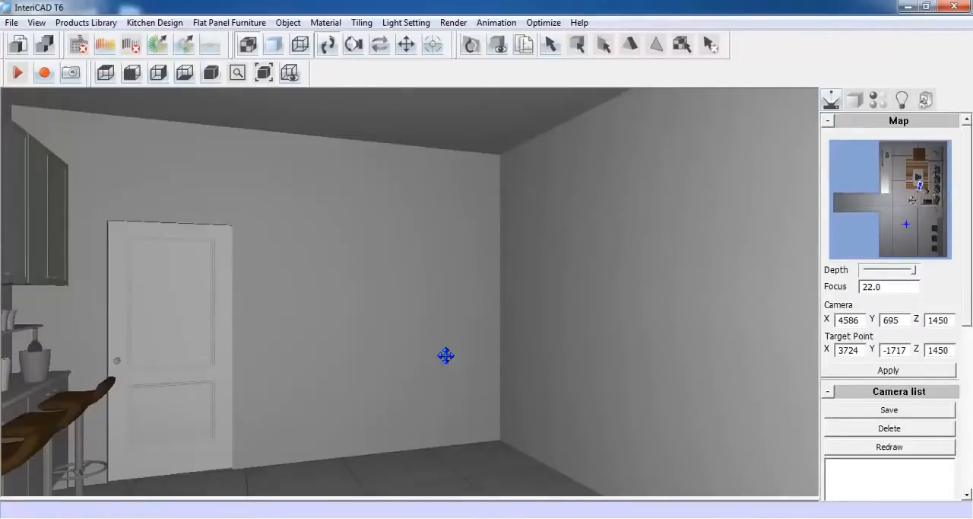
Start a straight panel wardrobe with width 872 and depth 322, and enter its overall height and plinth height
click(232, 23)
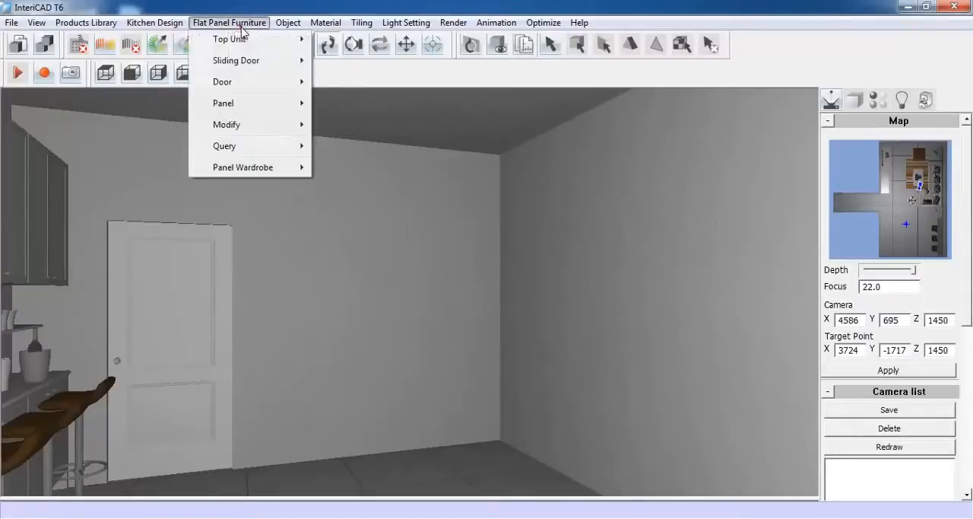
mouse_move(269, 168)
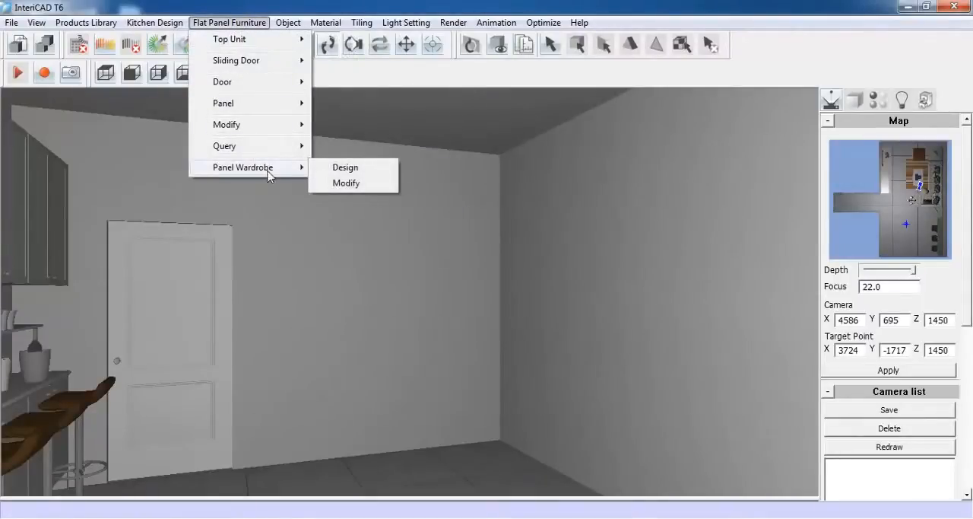
click(376, 170)
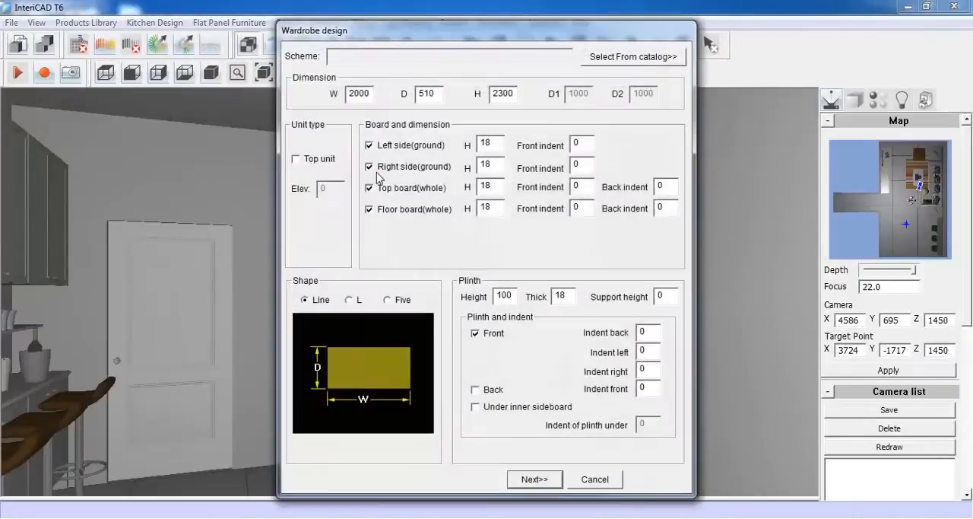
double_click(370, 93)
text(872)
double_click(441, 93)
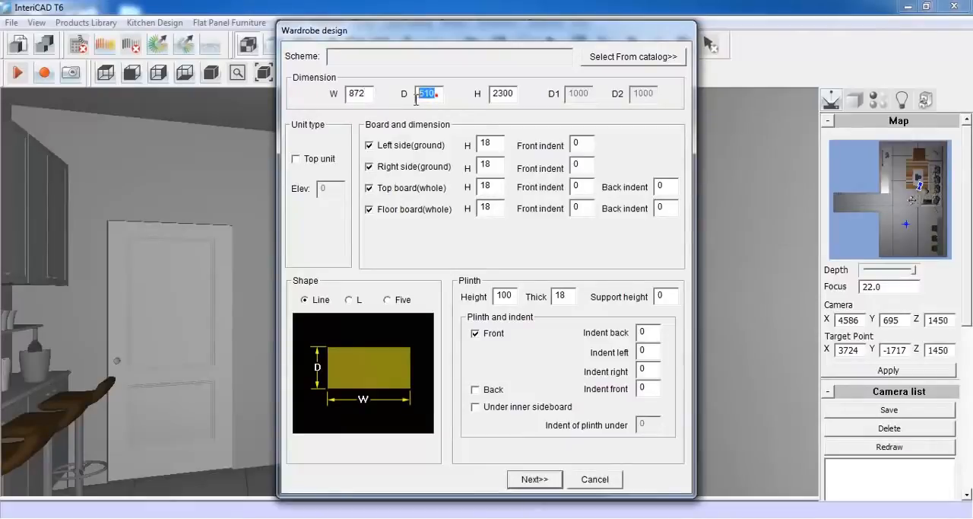
text(322)
double_click(504, 94)
text(2)
drag(510, 295, 492, 301)
text(50)
click(534, 479)
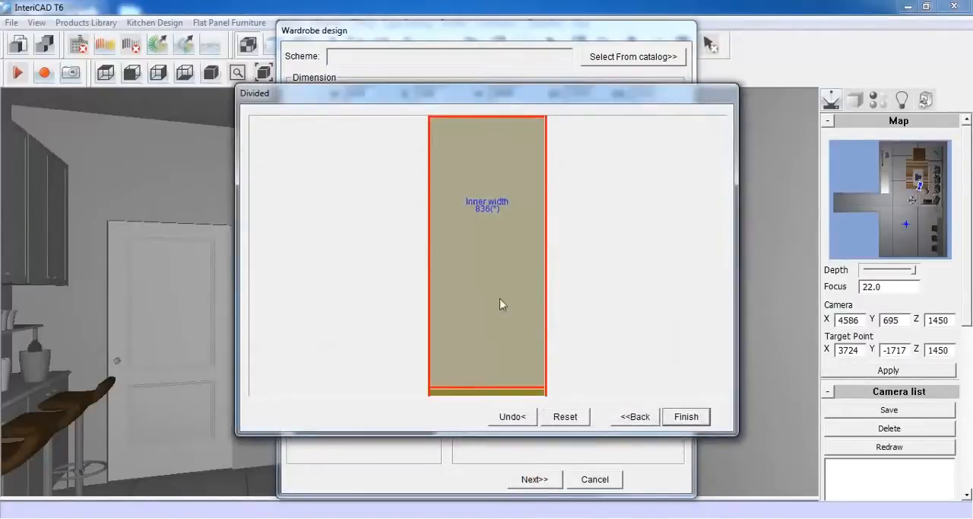
Add a back panel of thickness 5 with zero indents to the wardrobe's single compartment
click(486, 241)
right_click(485, 238)
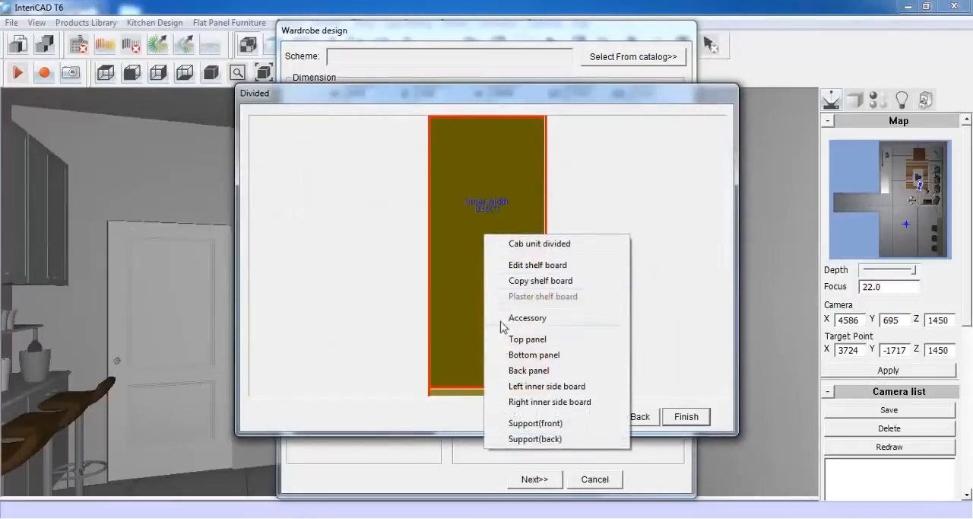
click(524, 371)
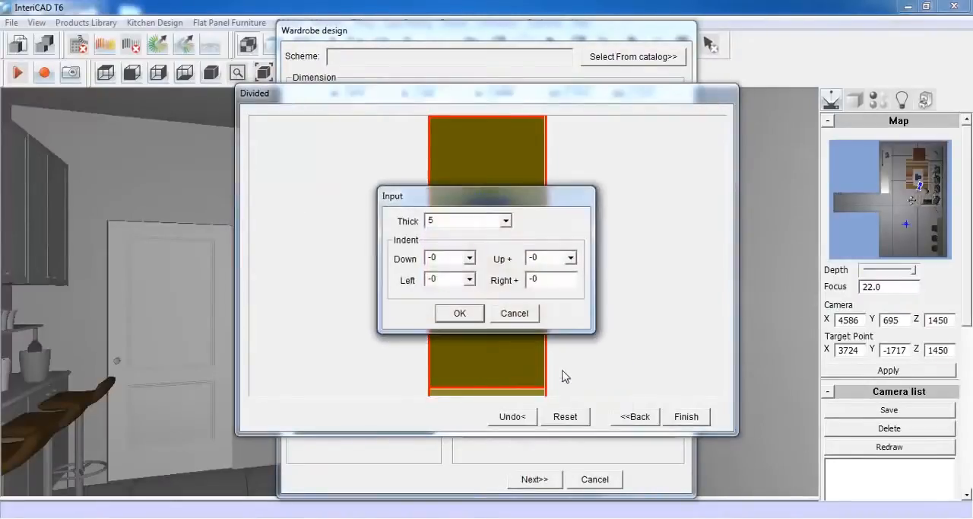
click(456, 315)
Set the compartment's shelf boards to thickness 18 with a front indent of 18
right_click(483, 195)
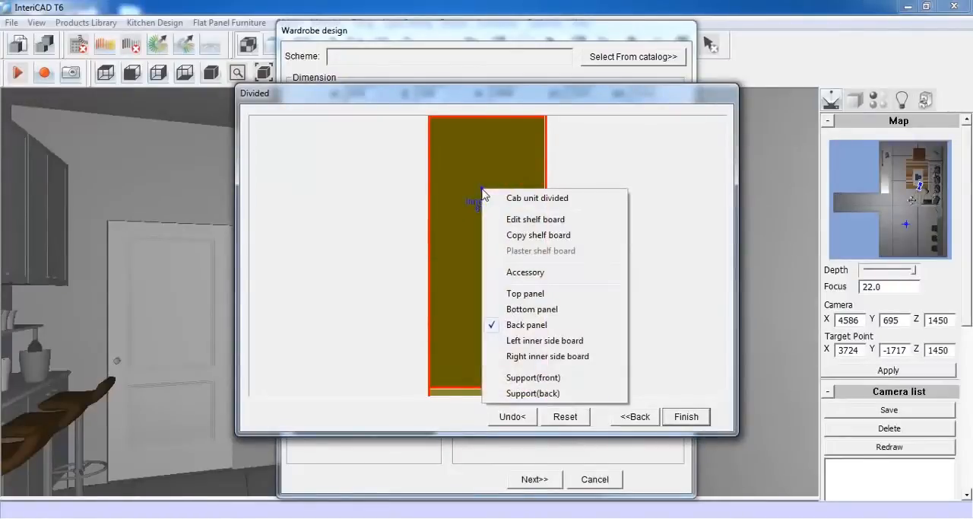
click(578, 221)
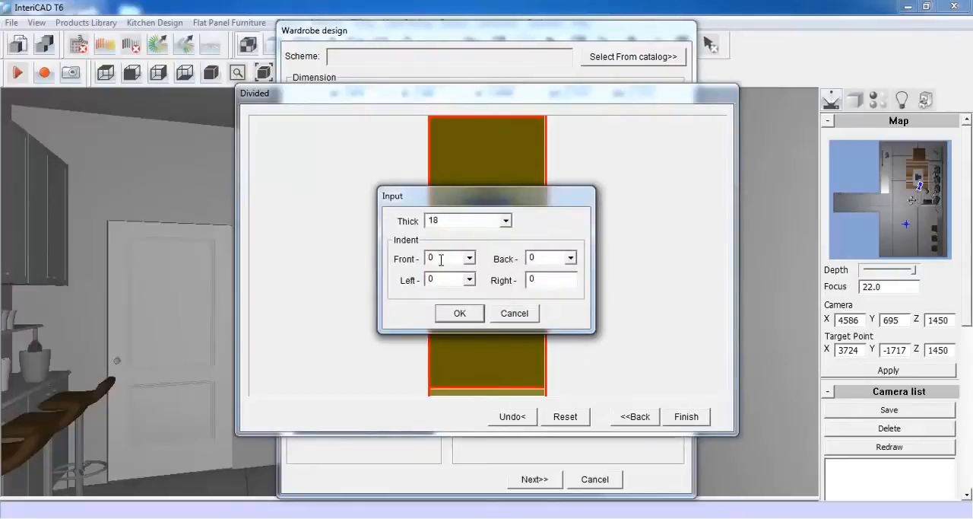
double_click(441, 259)
text(18)
click(460, 312)
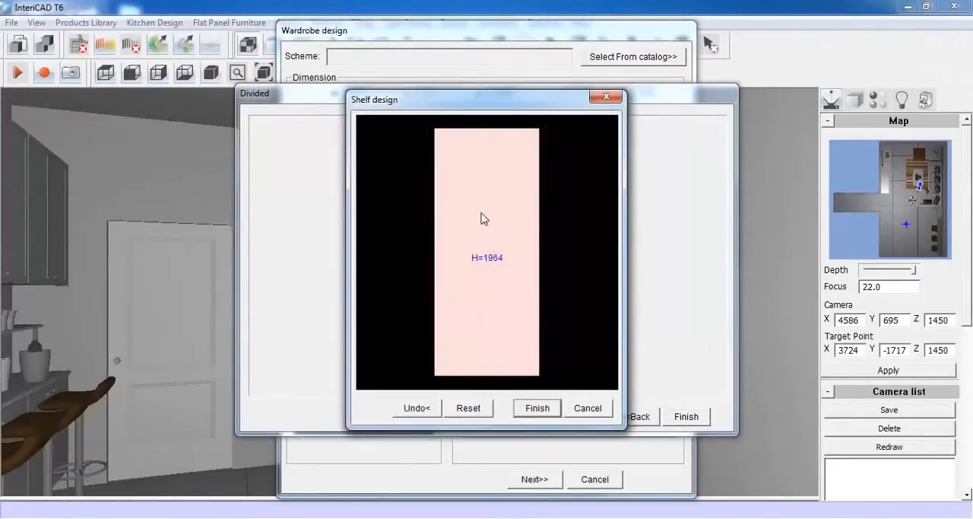
Divide the full-height compartment with a shelf at a fixed distance of 300 from the upper edge
click(483, 219)
right_click(483, 217)
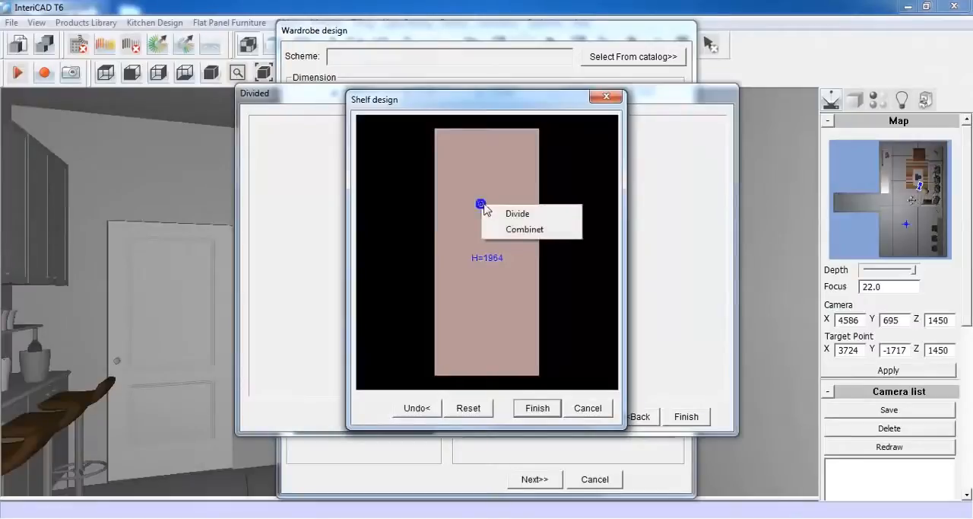
click(535, 217)
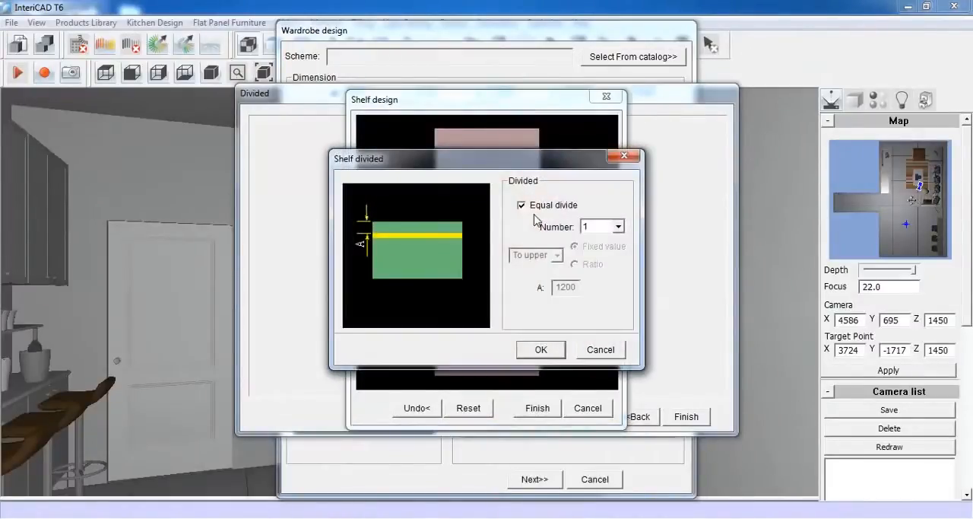
click(522, 207)
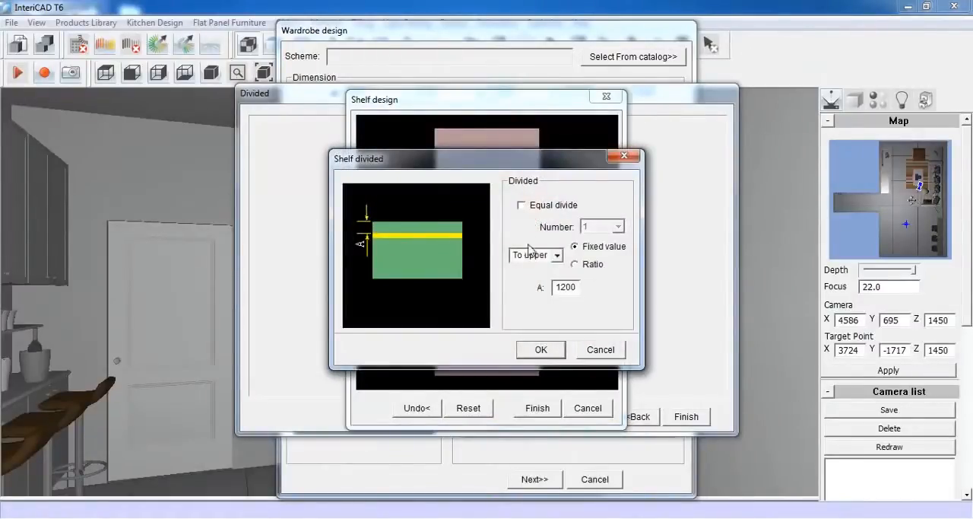
double_click(564, 287)
text(3)
click(540, 349)
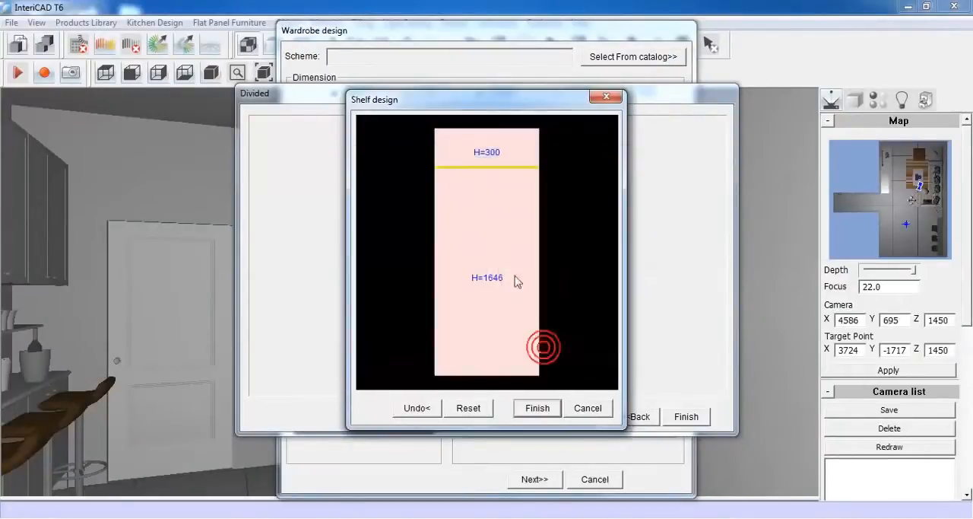
Divide the section below the upper shelf with another shelf at a fixed 1200 from its upper edge, and finish the shelf layout
right_click(485, 207)
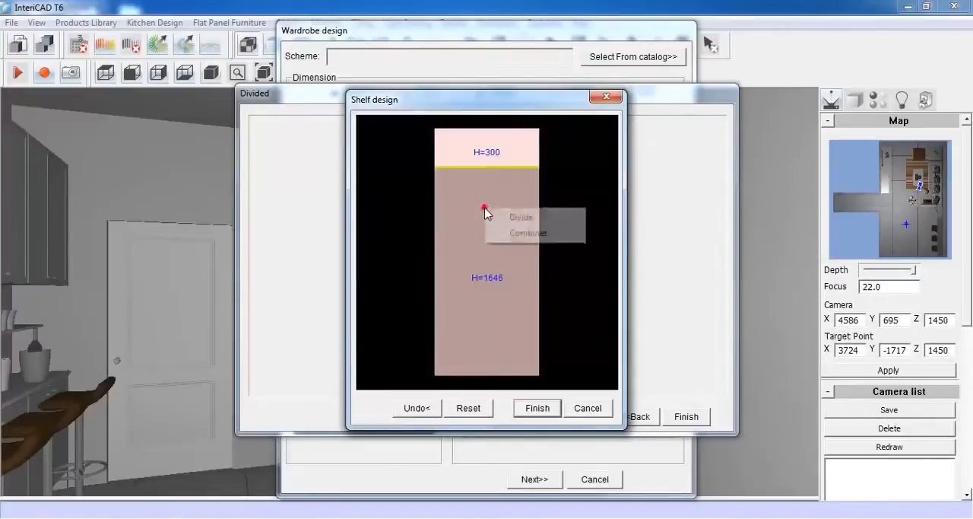
click(521, 217)
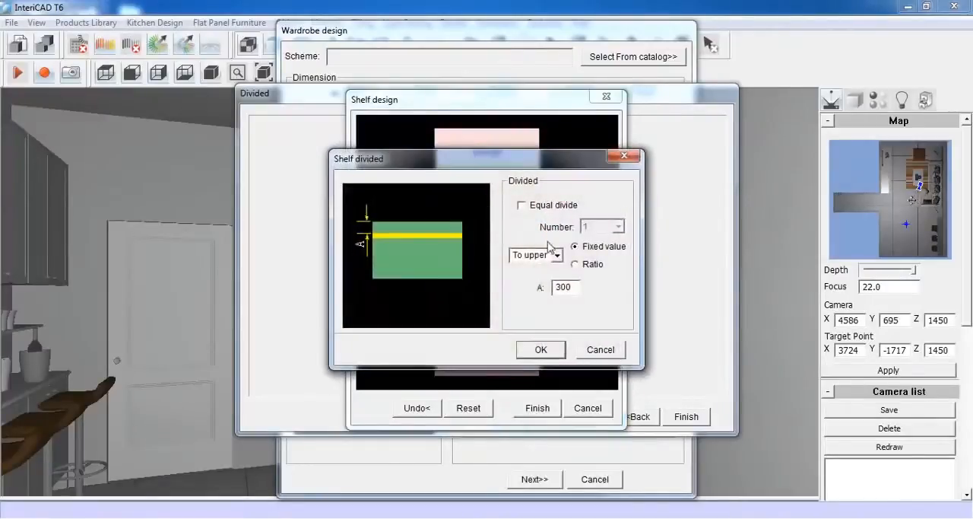
double_click(559, 287)
text(12)
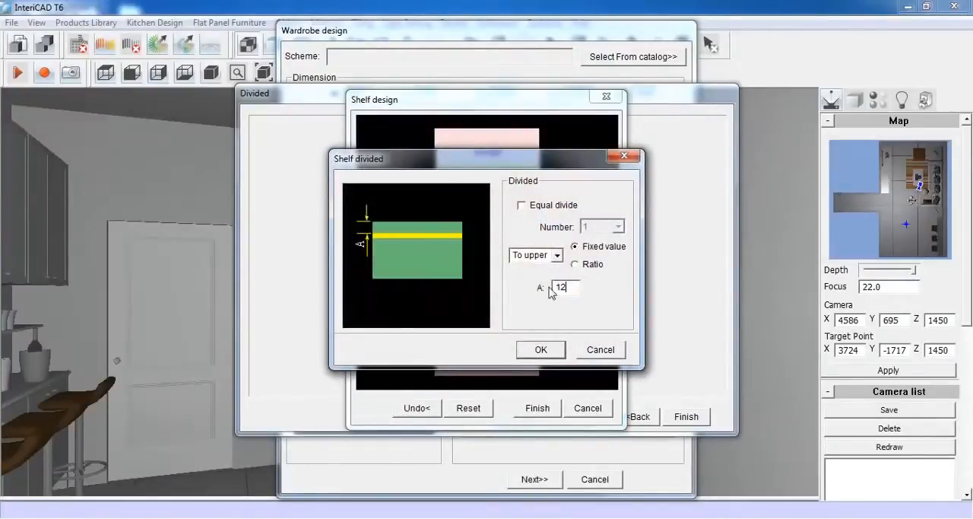
text(00)
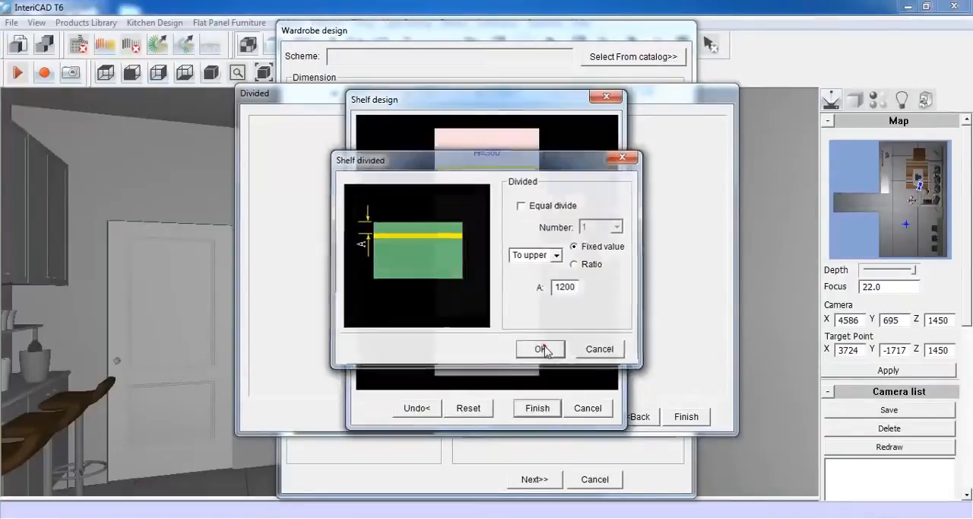
click(538, 348)
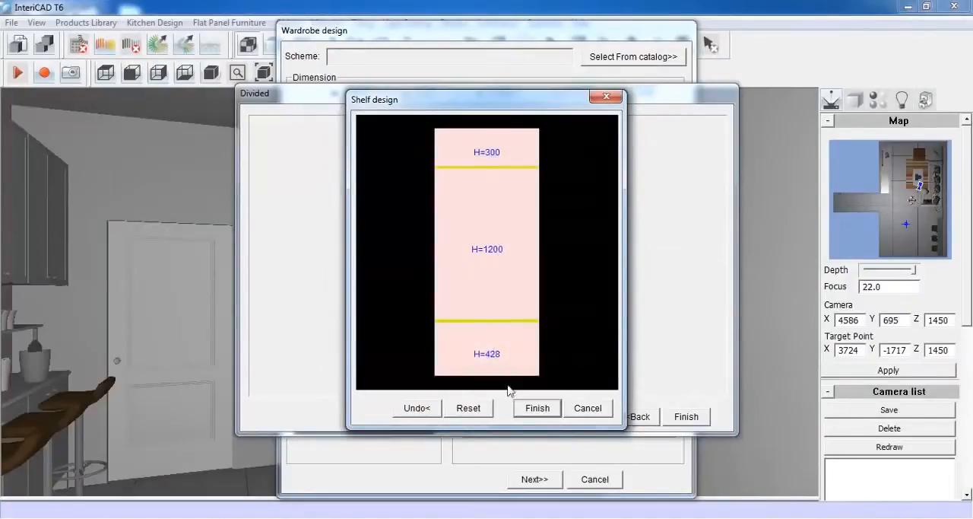
click(535, 409)
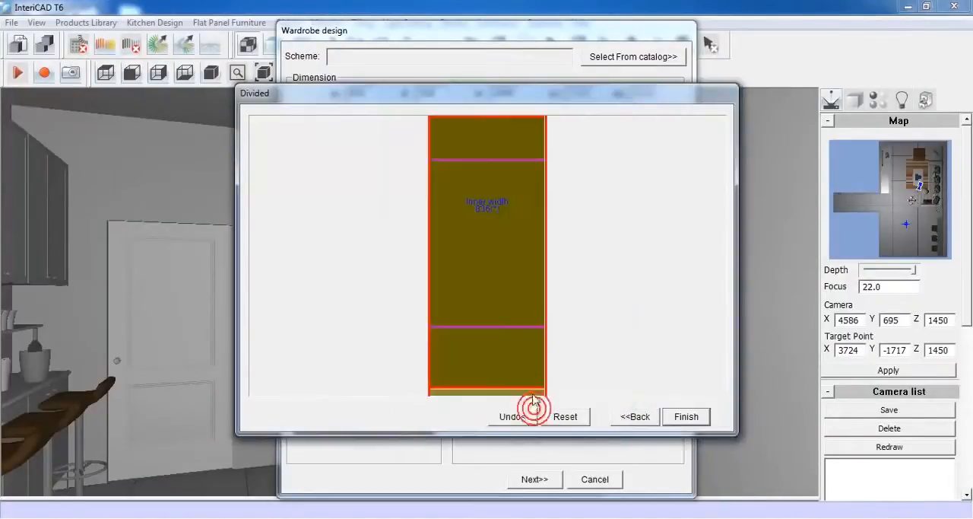
Divide the wardrobe into two equal columns with a vertical board of thickness 18 and front indent 18
right_click(479, 155)
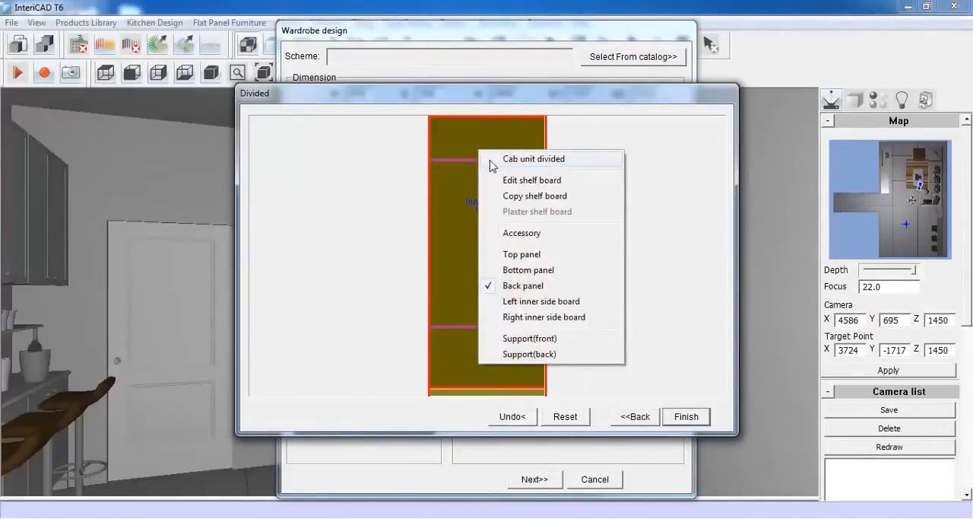
click(559, 159)
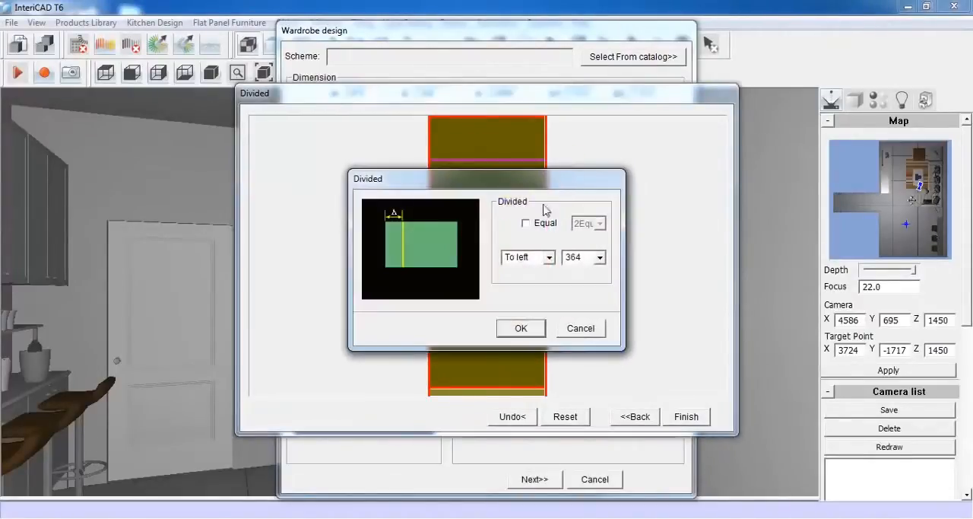
click(526, 224)
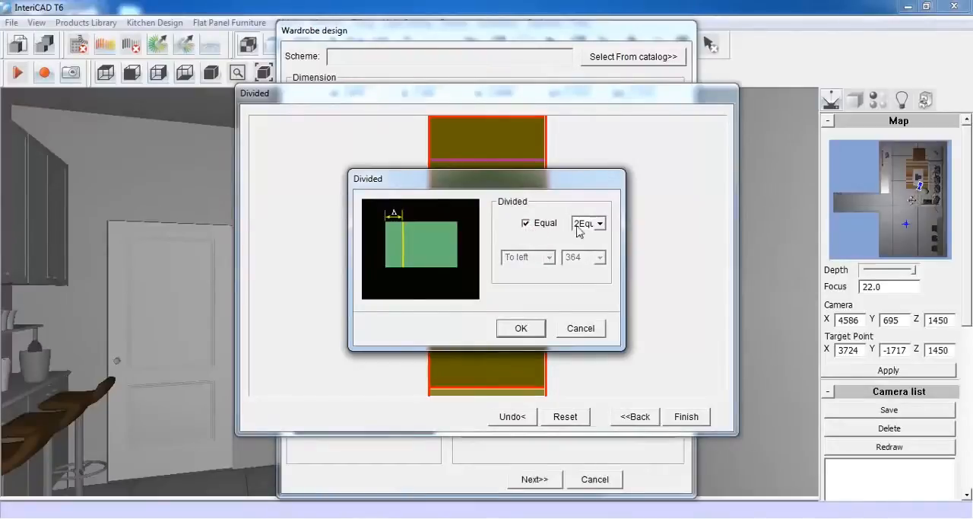
click(600, 224)
click(589, 238)
click(512, 333)
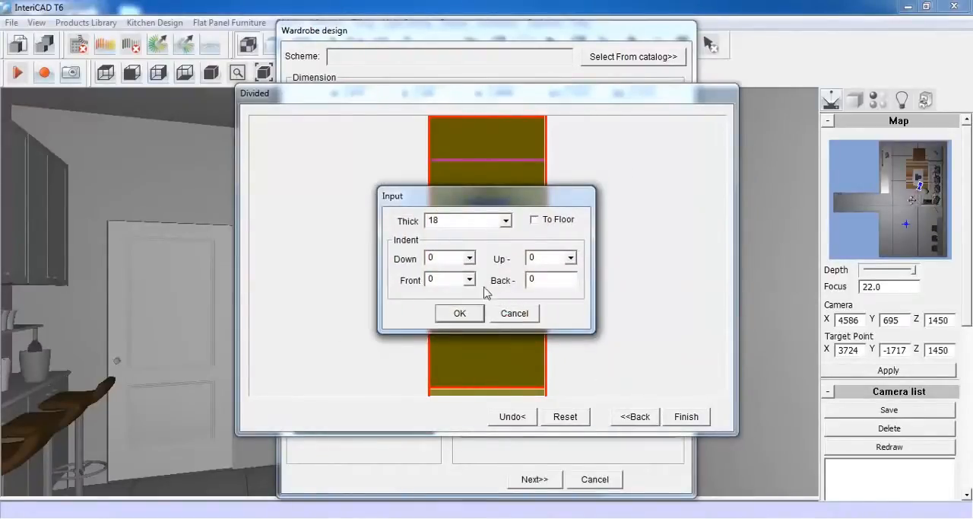
drag(438, 280, 421, 280)
text(18)
click(459, 313)
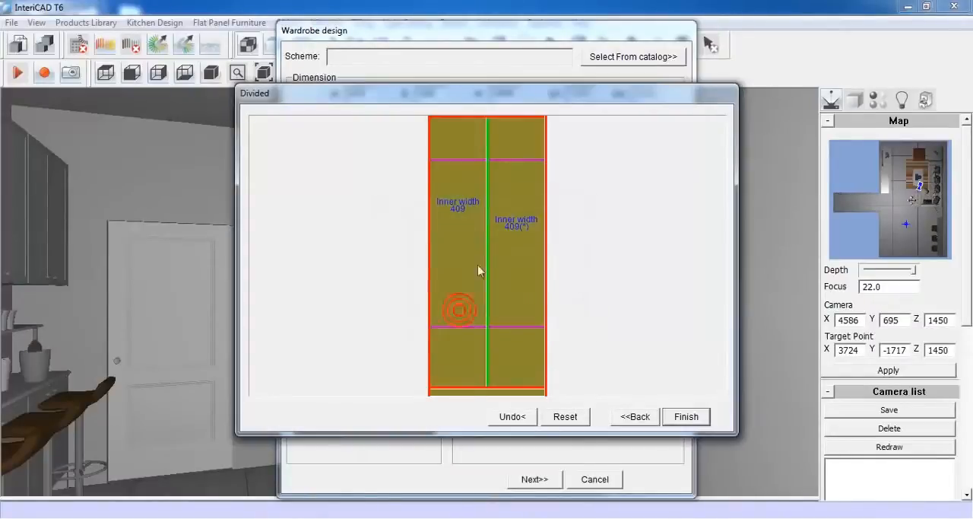
Divide the middle section of the left column equally with one shelf of thickness 18 and front indent 18
click(457, 212)
right_click(457, 207)
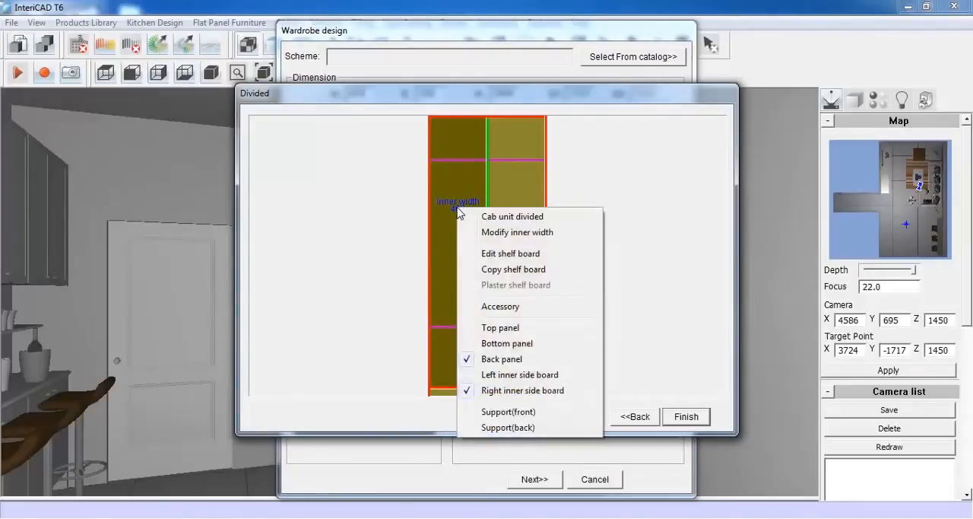
click(542, 255)
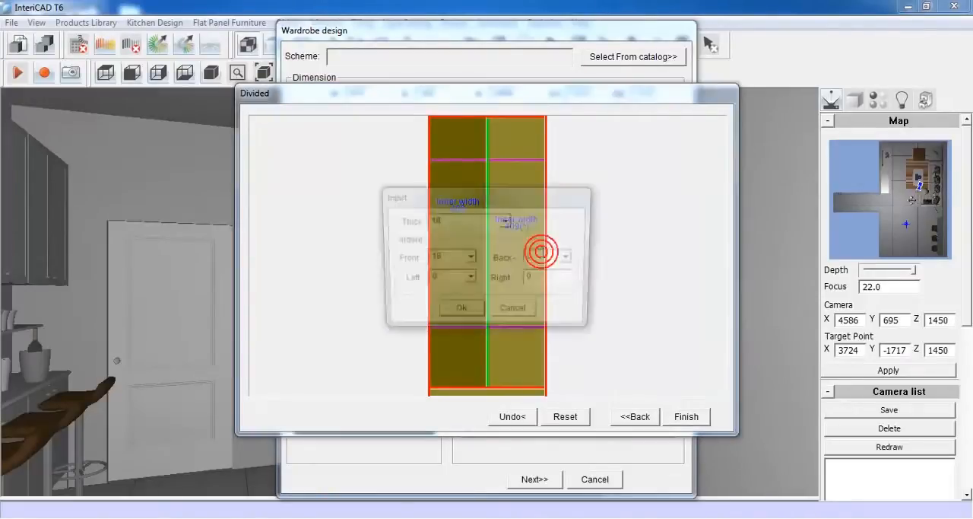
click(460, 313)
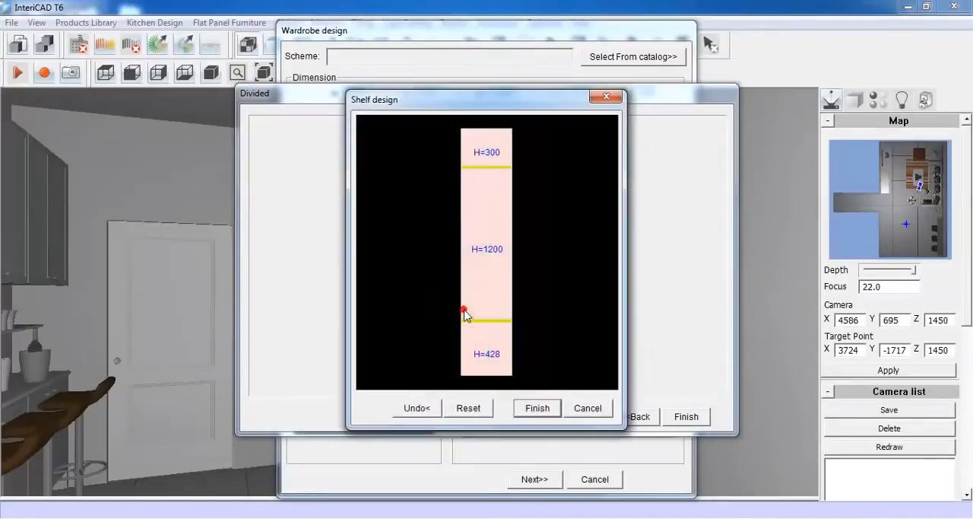
right_click(488, 225)
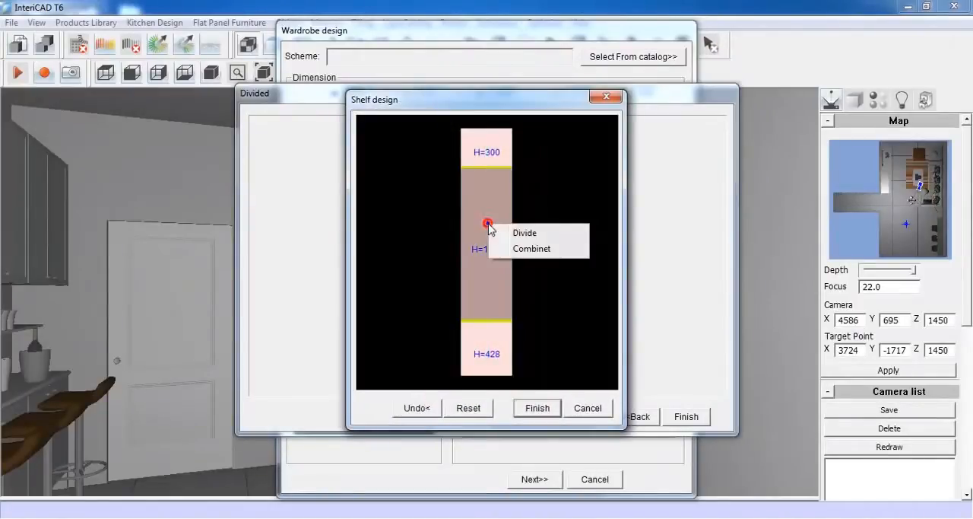
click(549, 234)
click(543, 206)
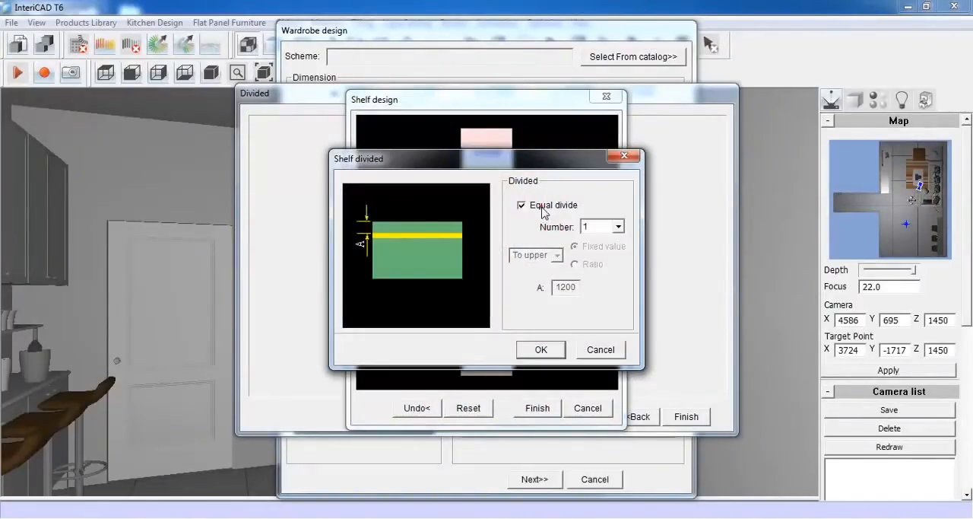
click(543, 348)
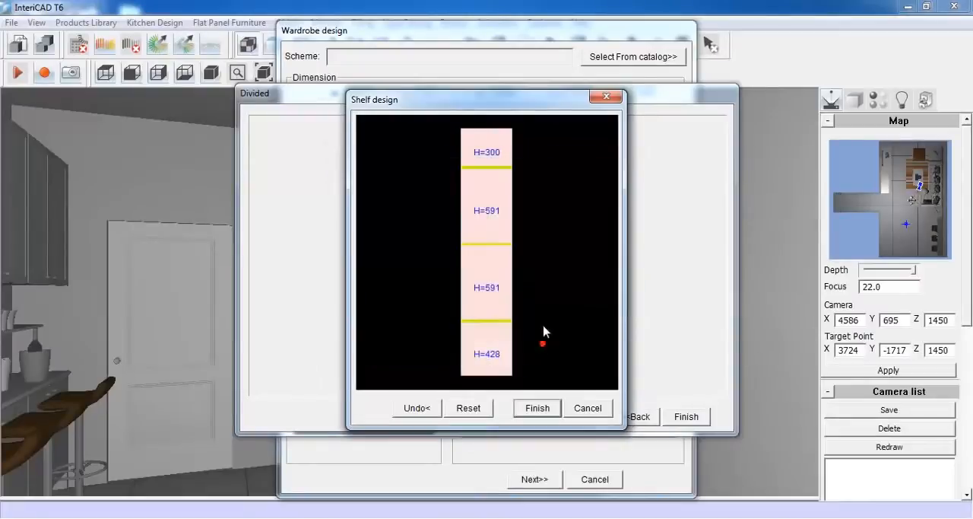
click(538, 408)
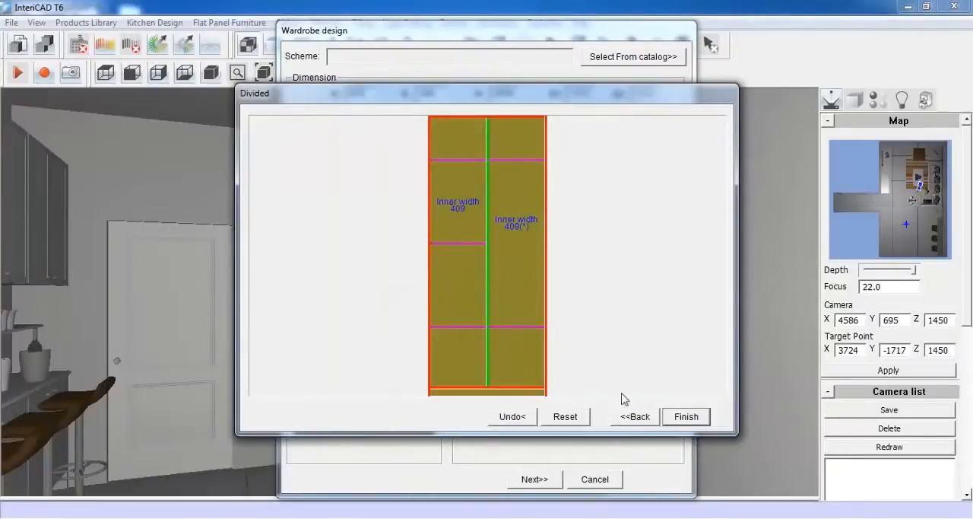
Finish the wardrobe design and save it to the catalog under the name Demo001
click(677, 419)
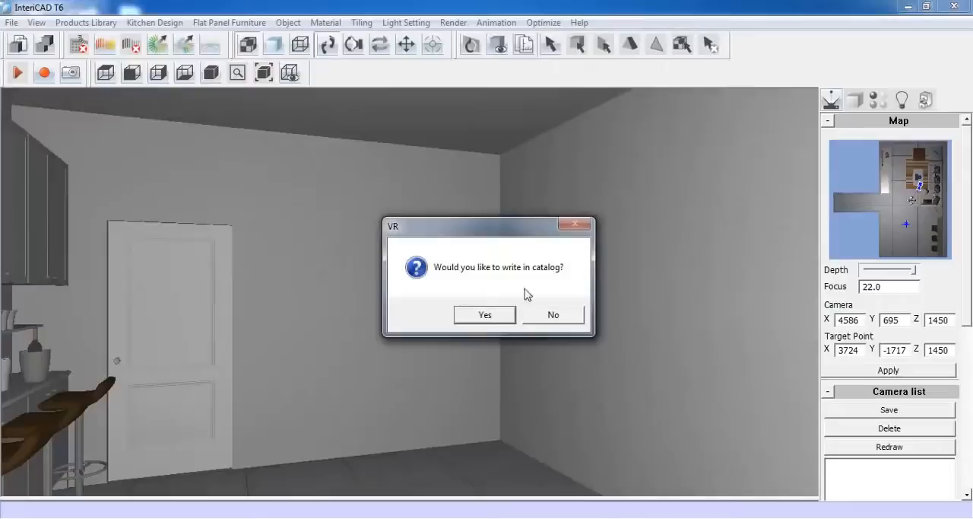
click(493, 315)
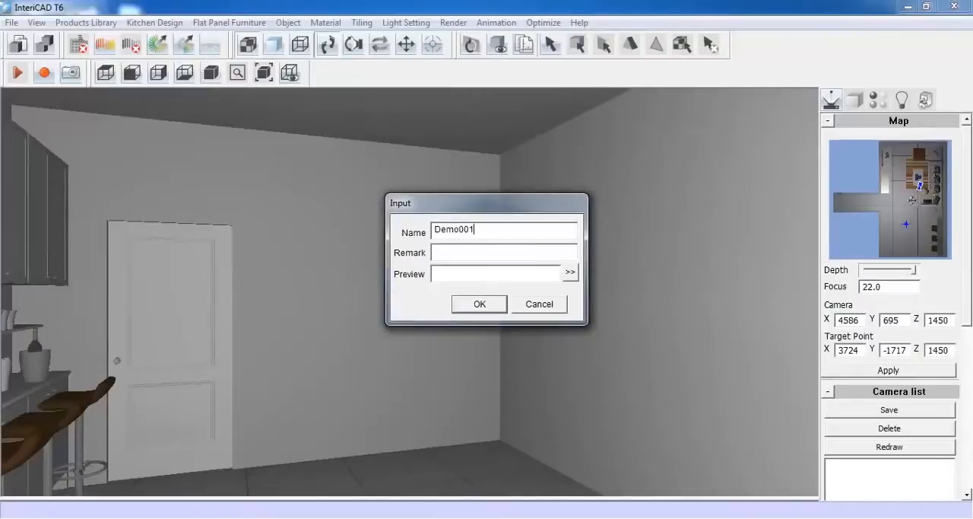
click(480, 304)
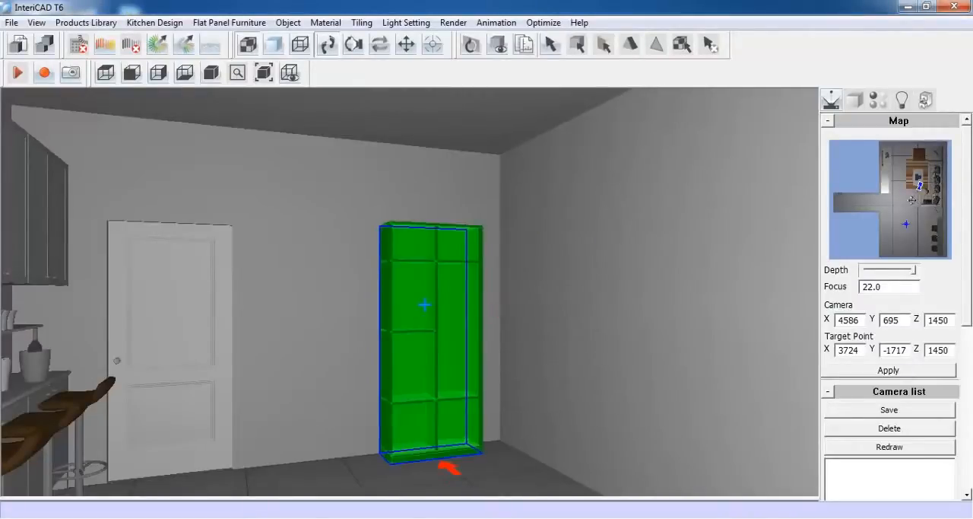
Place the wardrobe beside the door and set up an inlay door across its middle section, with face board thickness 18 and door clearance 2
click(424, 305)
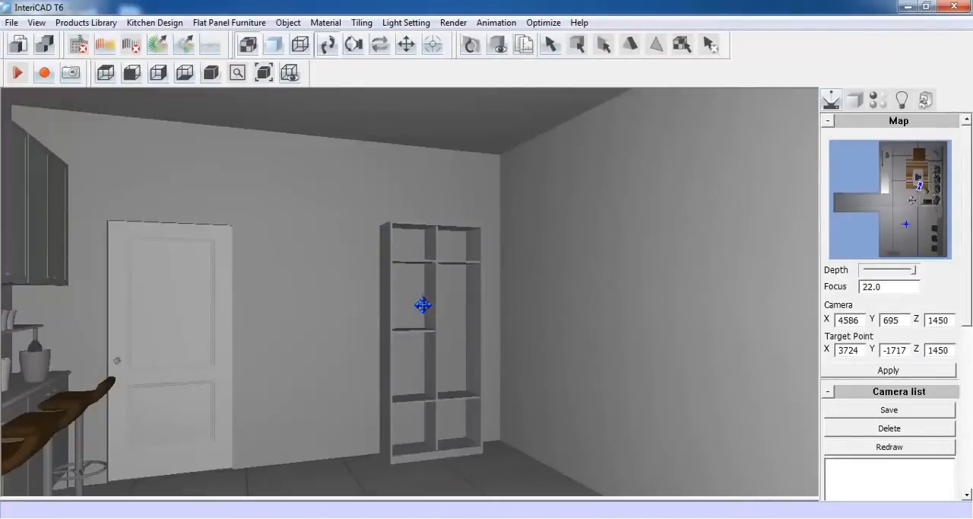
click(218, 24)
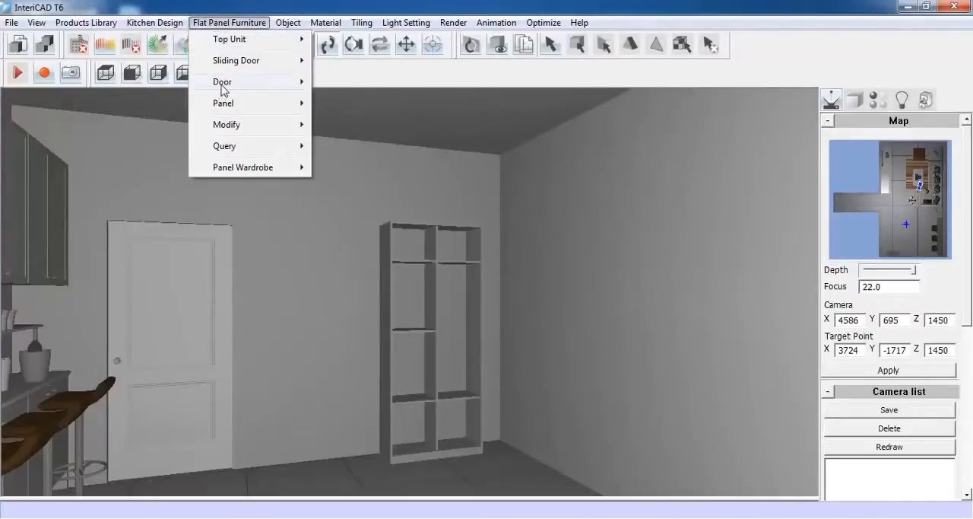
mouse_move(222, 85)
click(428, 84)
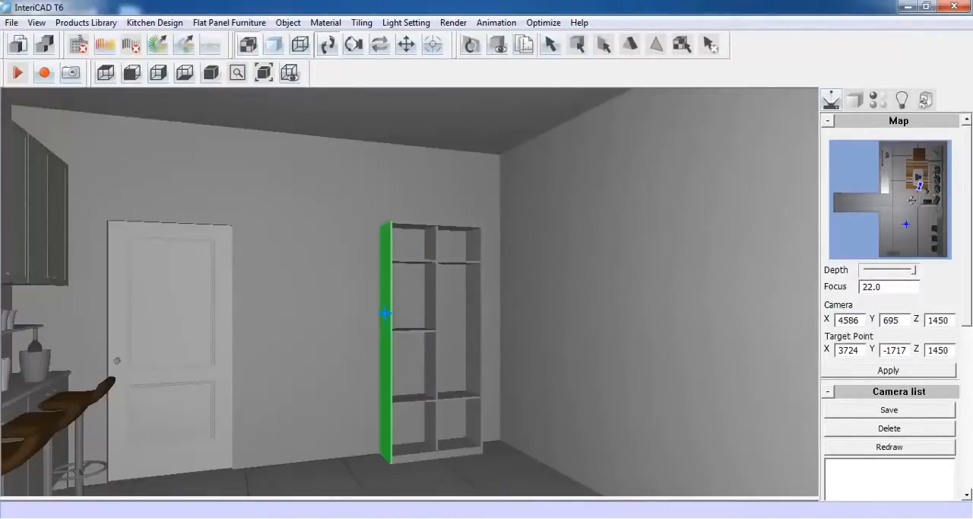
click(471, 326)
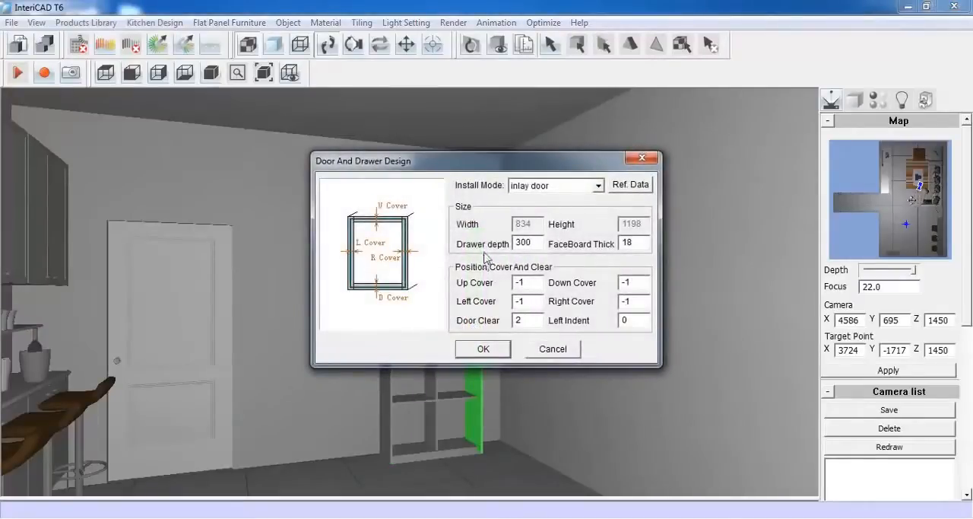
click(488, 346)
Change the wardrobe door's style to Frame Door and set the outer L, R, T and D widths to 30
right_click(459, 177)
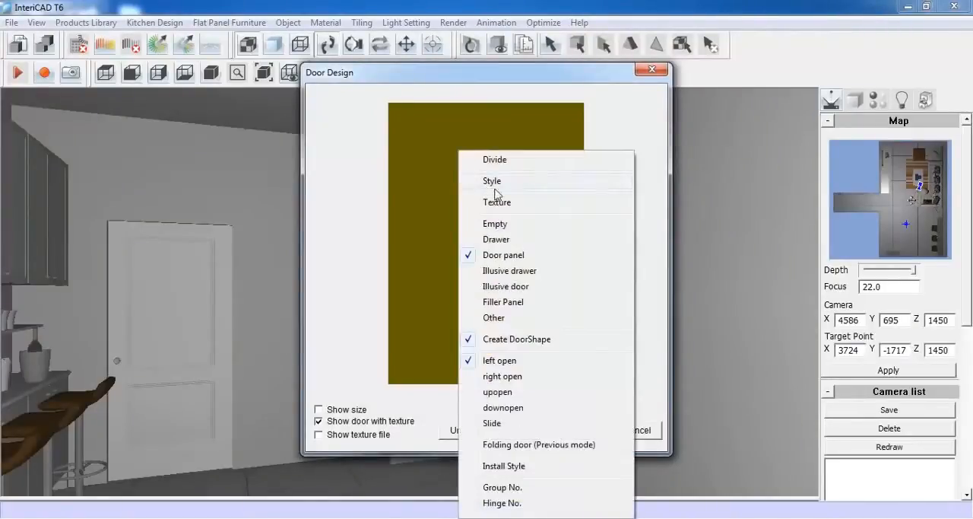
click(537, 183)
click(590, 185)
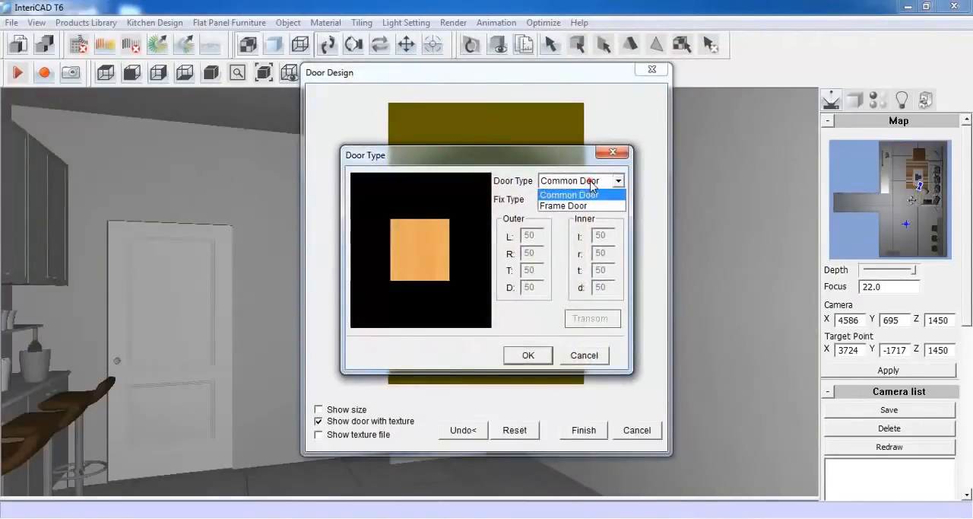
click(593, 205)
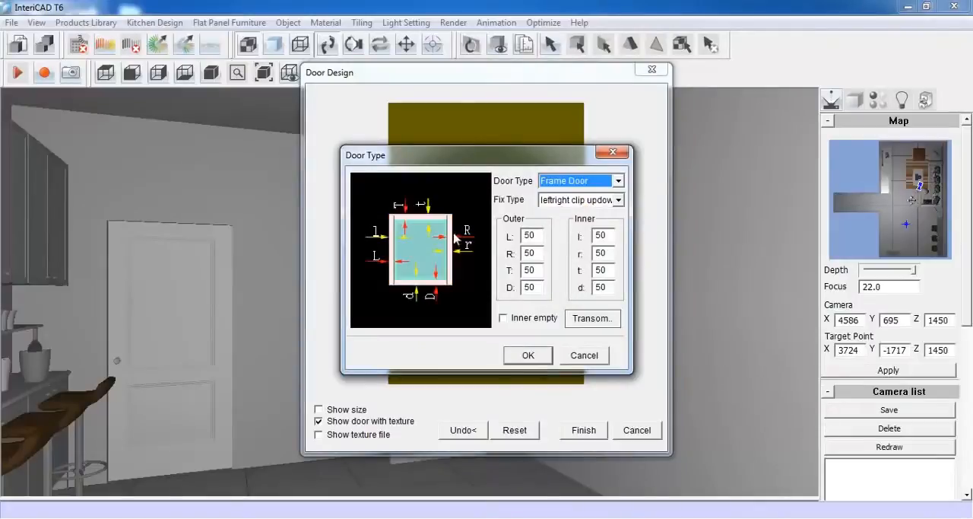
click(531, 237)
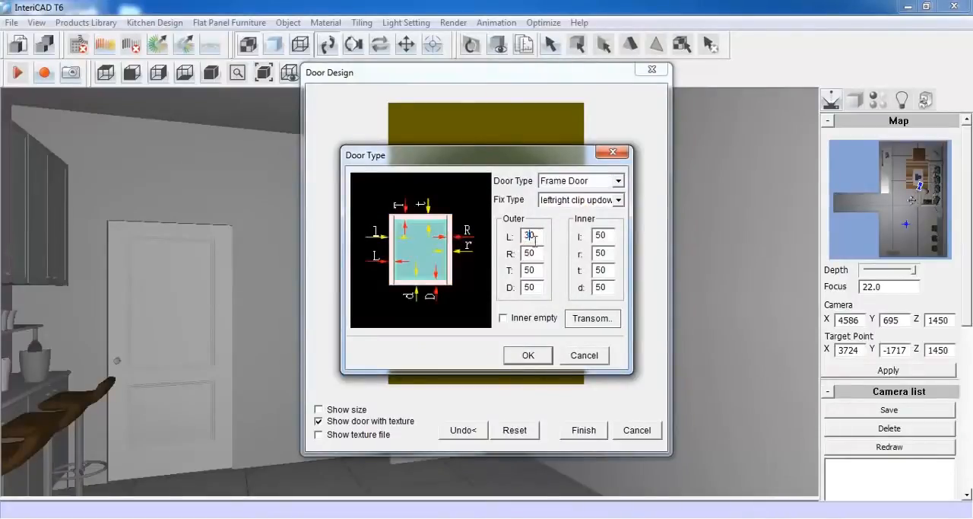
double_click(529, 253)
text(30)
click(526, 270)
text(30)
double_click(529, 286)
text(30)
Set the frame door's inner l, r and t widths to 30 and apply the door style
double_click(601, 236)
text(30)
double_click(599, 253)
text(30)
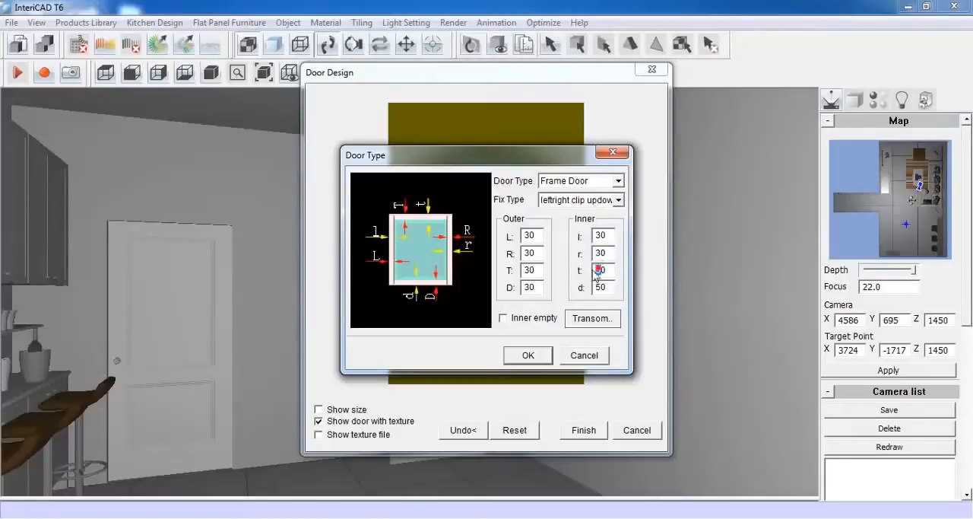
text(30)
click(528, 355)
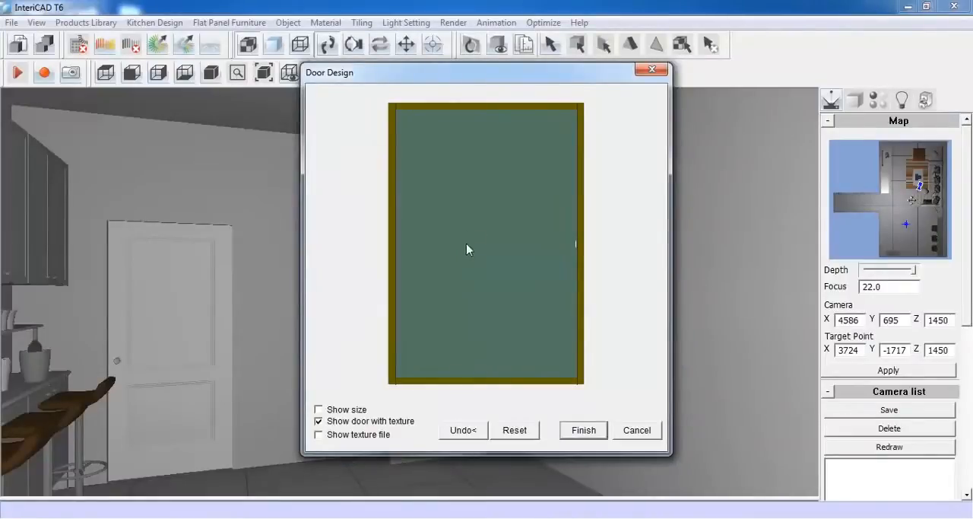
Divide the frame door vertically into 2 equal door panels and place the finished pair on the wardrobe's middle section
right_click(472, 211)
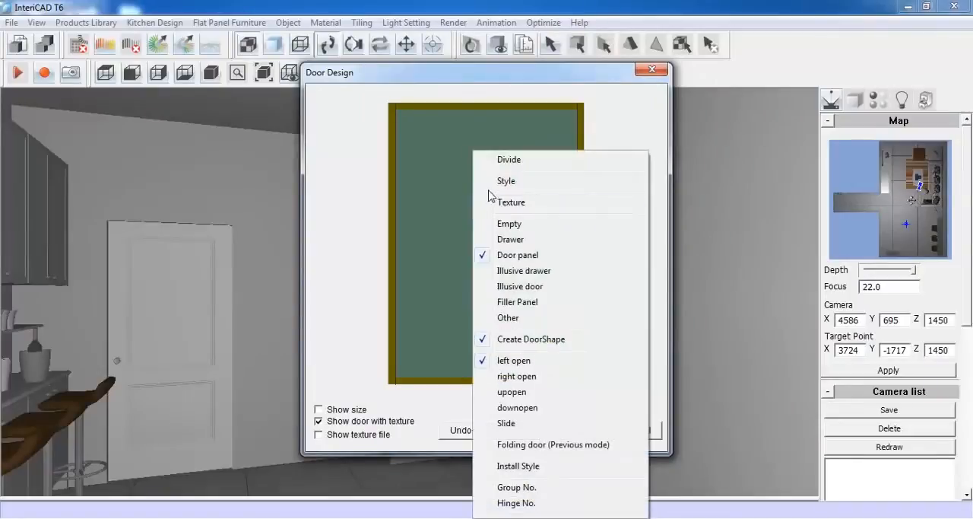
click(509, 160)
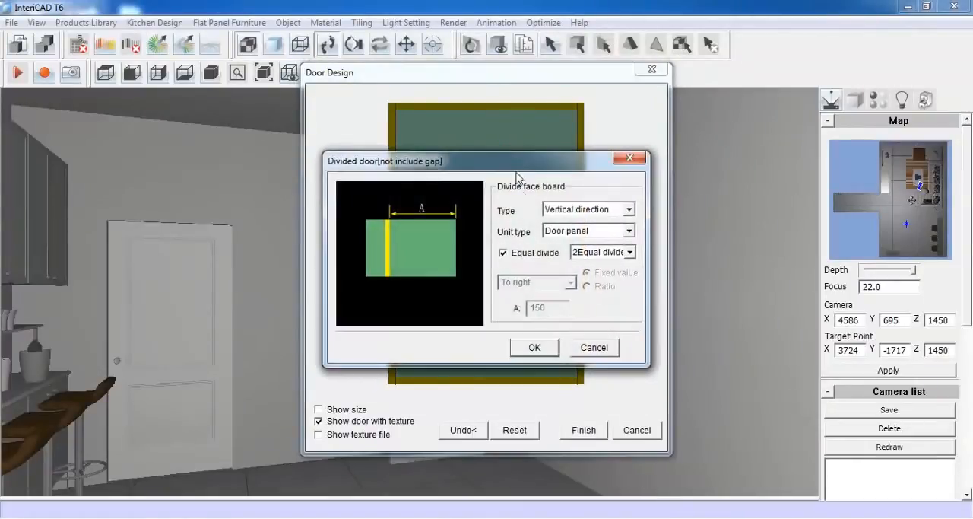
click(629, 251)
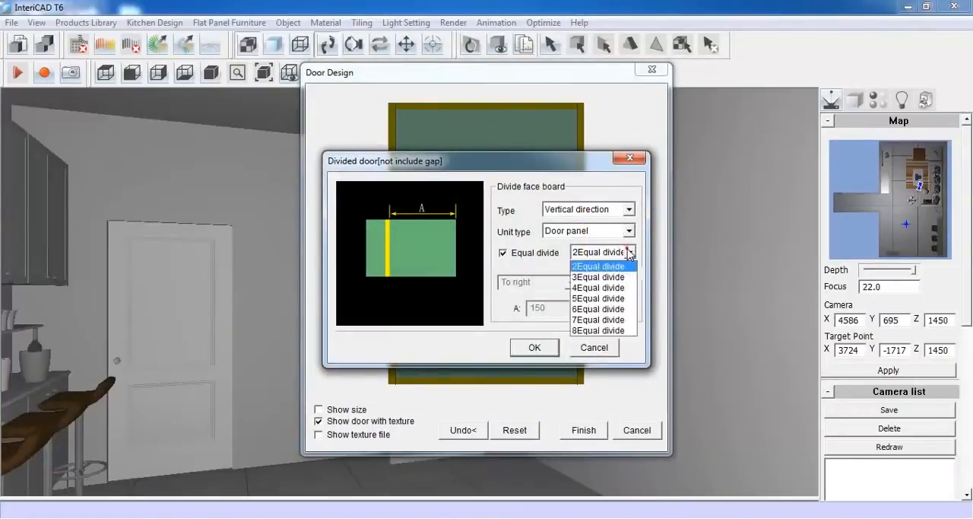
click(599, 266)
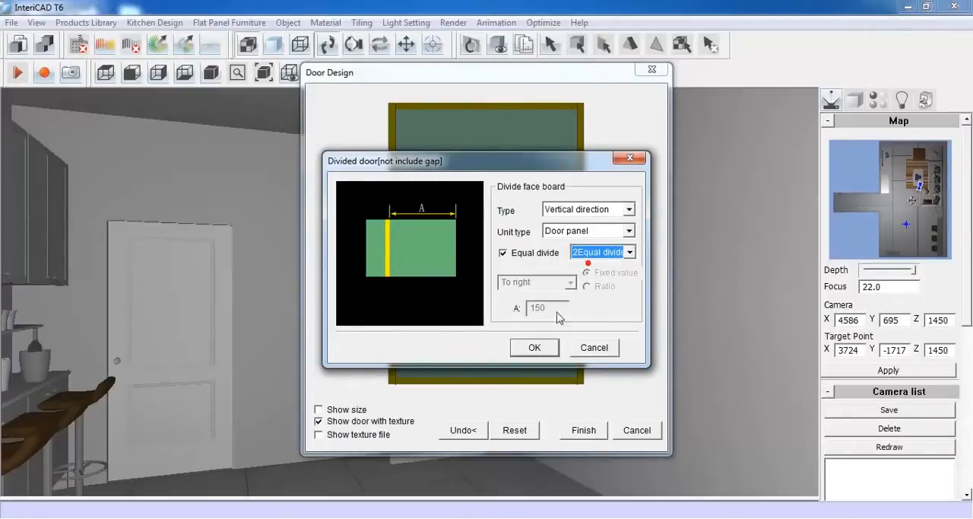
click(536, 347)
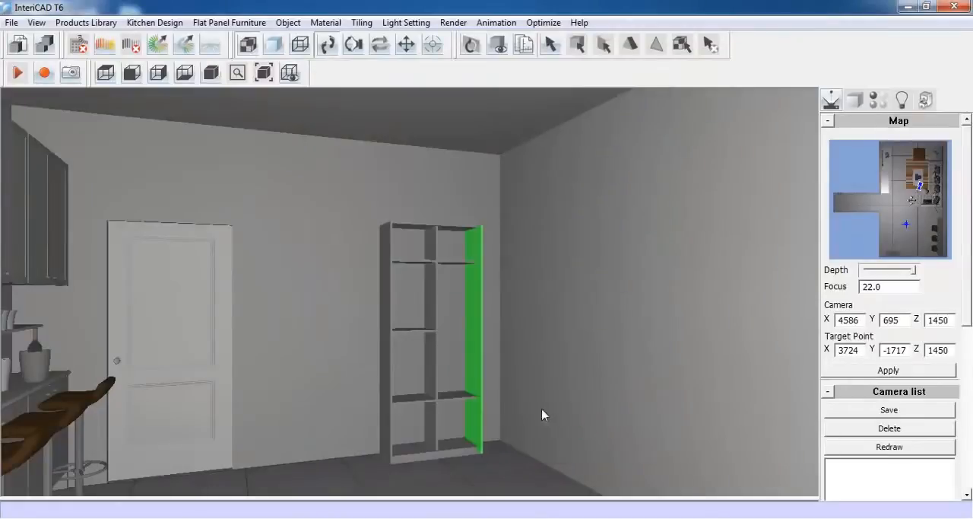
click(458, 387)
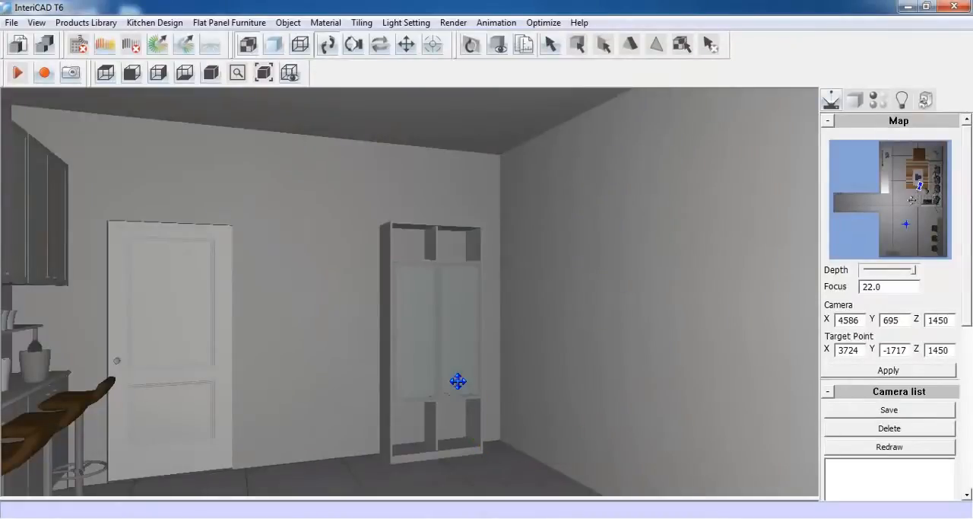
Inspect the wardrobe's glass doors up close and show all hidden objects in the scene
scroll(465, 334, up, 5)
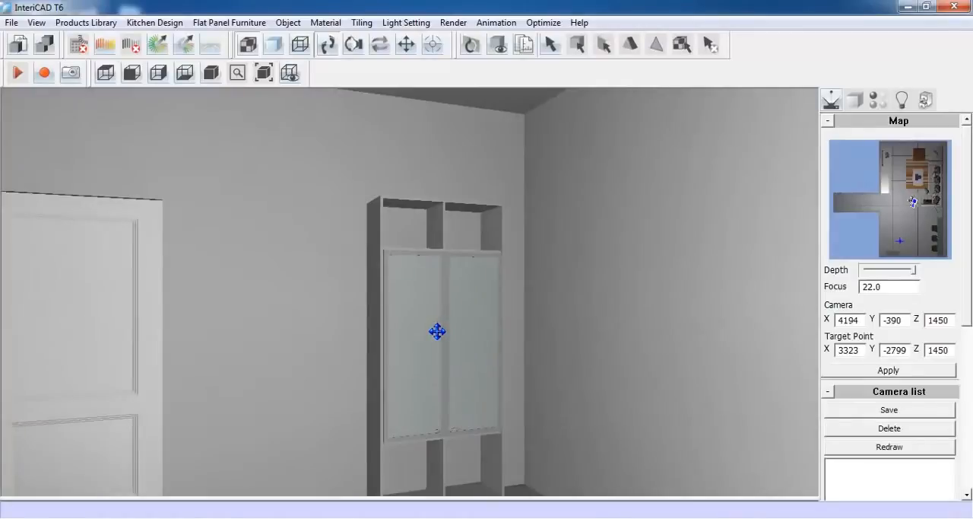
scroll(438, 320, down, 5)
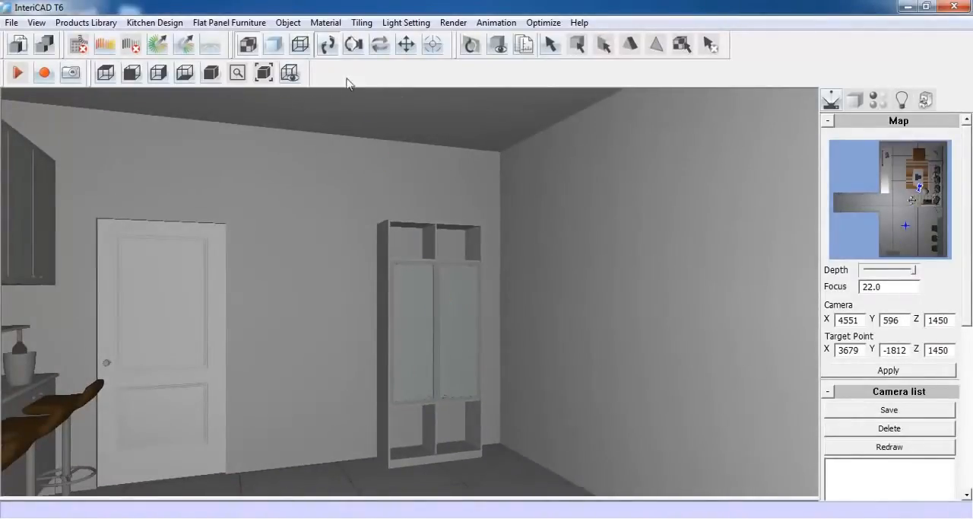
click(289, 22)
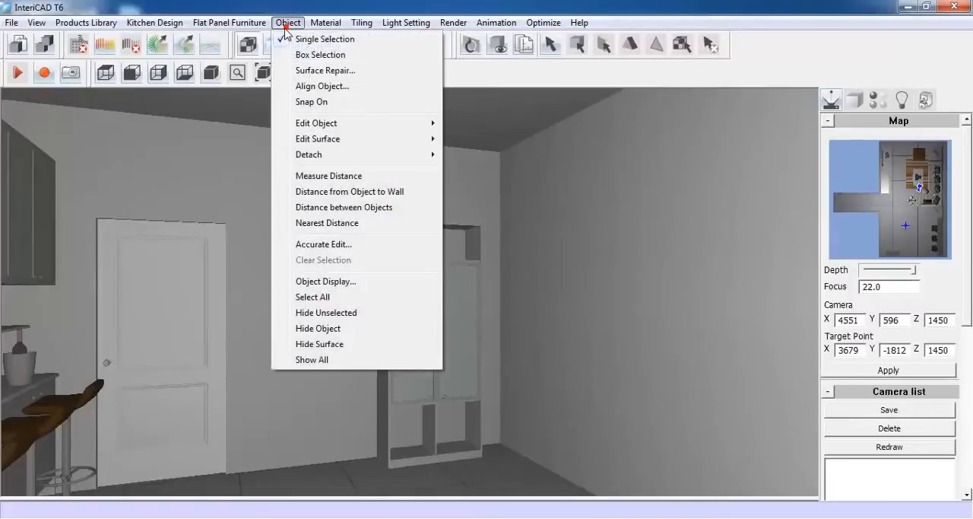
click(340, 359)
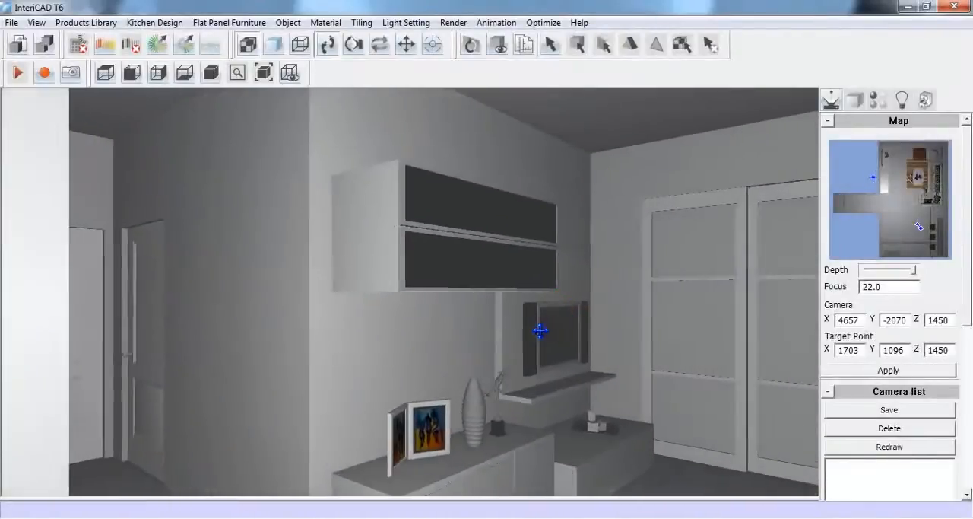
Delete the four-globe ceiling lamp above the living area
drag(540, 331, 236, 341)
scroll(468, 349, down, 3)
drag(463, 339, 446, 340)
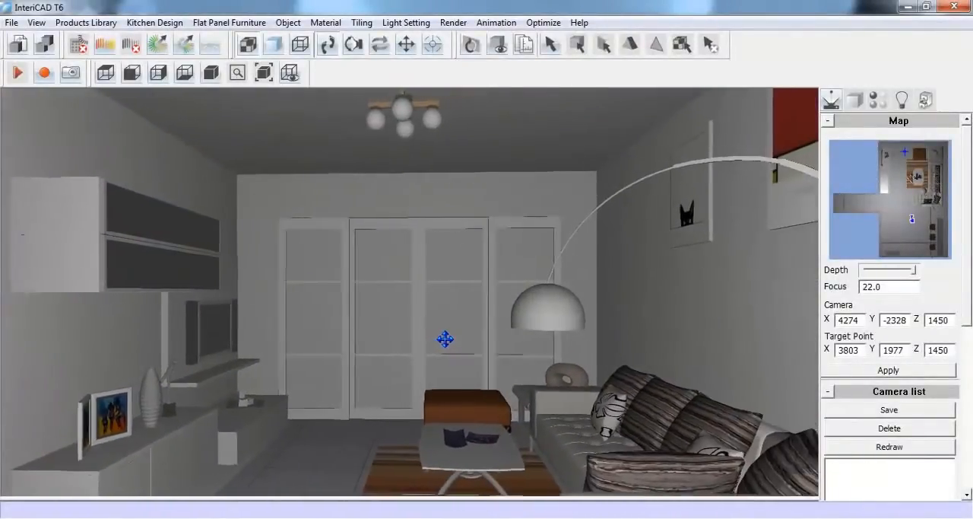
scroll(447, 339, down, 5)
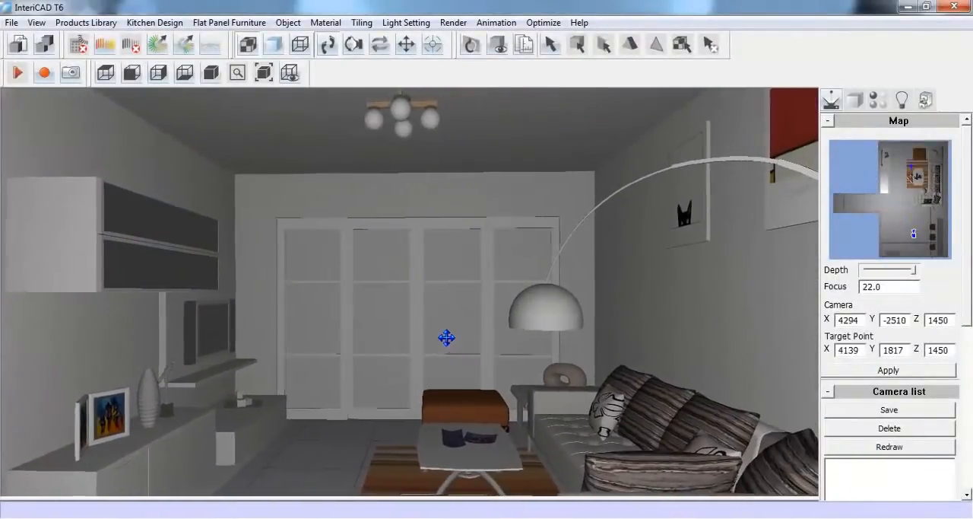
right_click(402, 108)
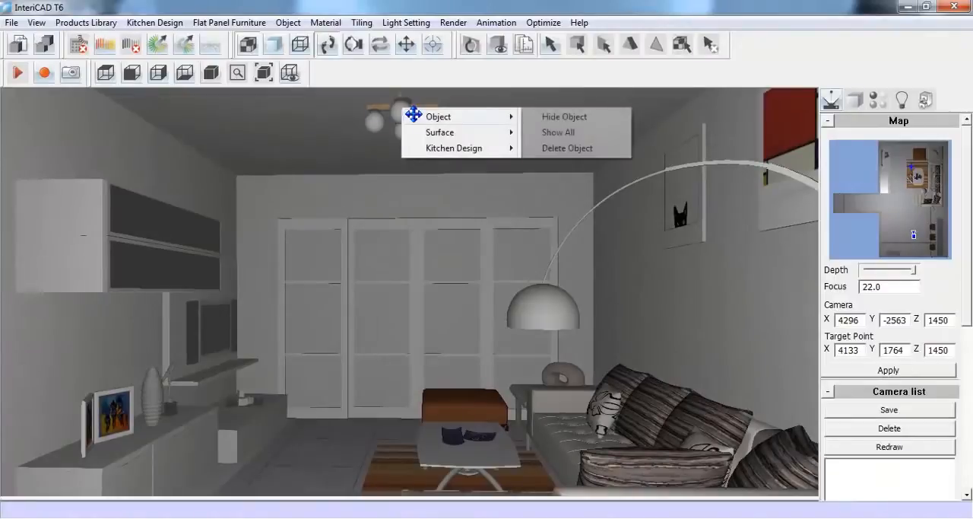
click(569, 147)
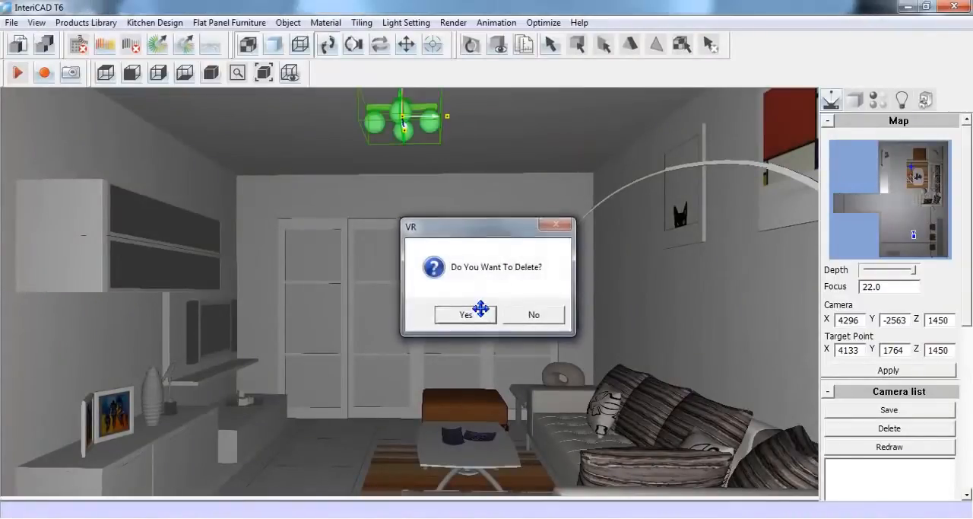
click(478, 308)
Delete the room's ceiling
right_click(469, 113)
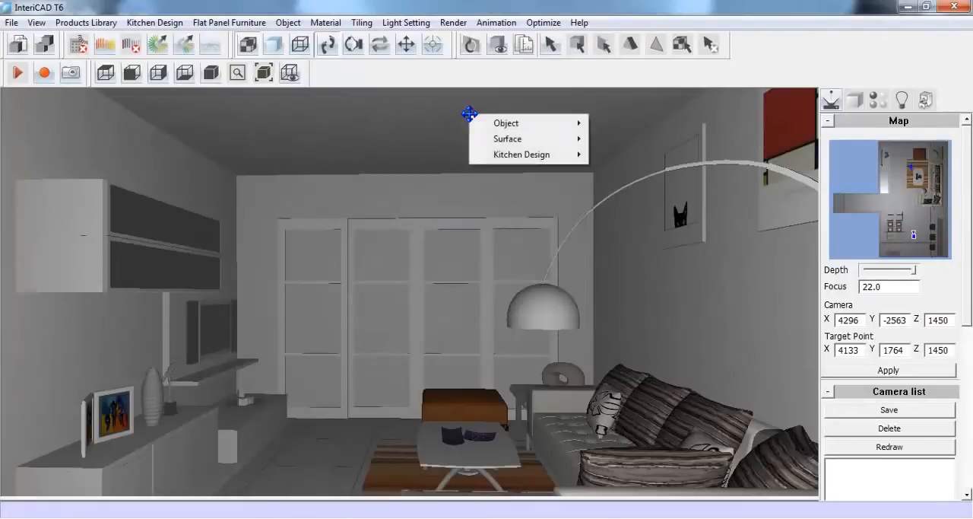
mouse_move(590, 132)
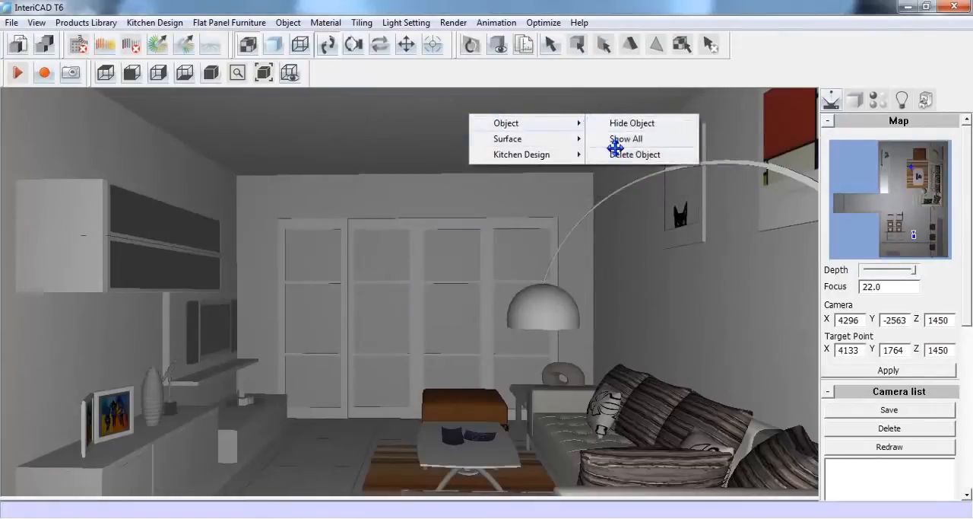
click(674, 154)
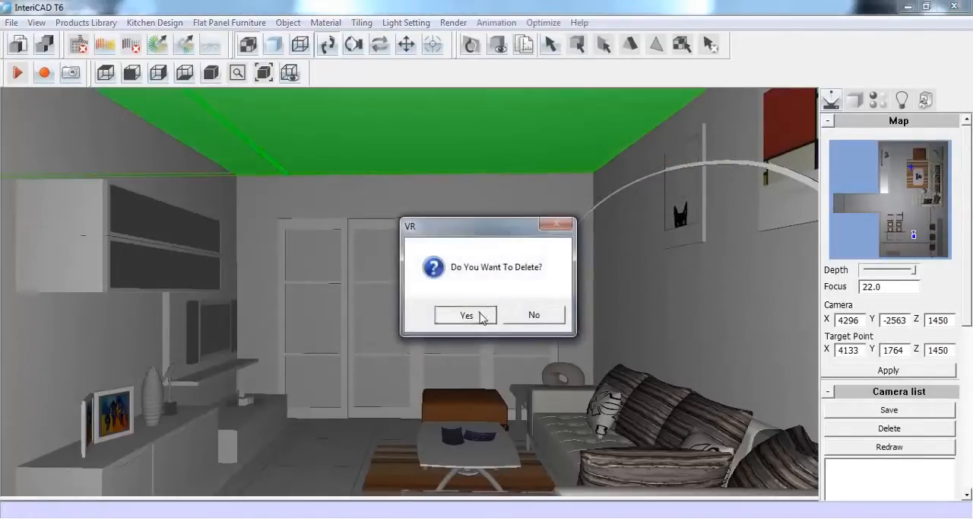
click(479, 312)
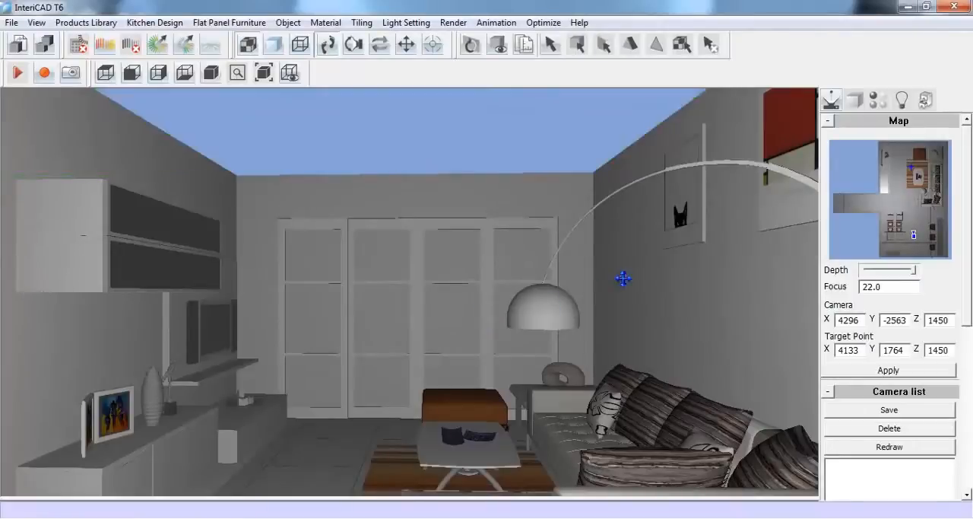
Delete the wall behind the sofa and the hanging pictures
right_click(653, 266)
mouse_move(675, 275)
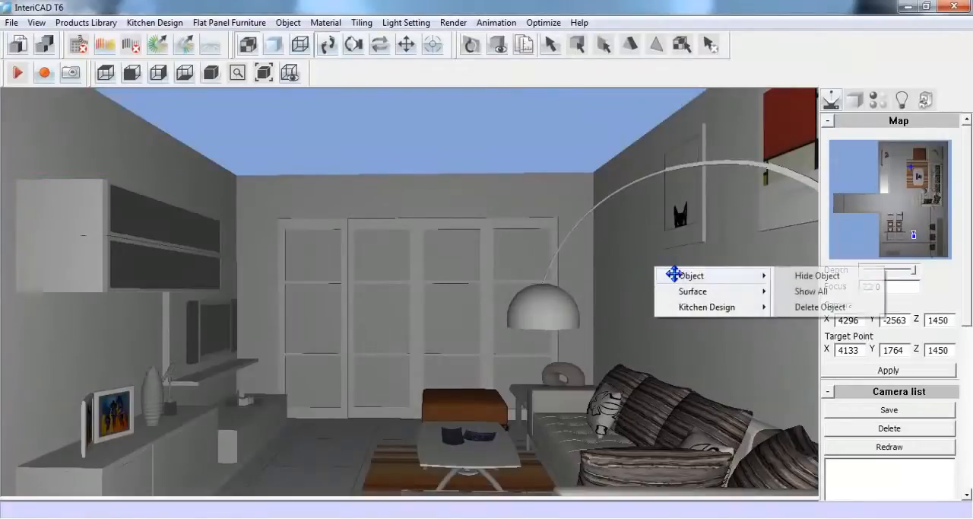
click(803, 307)
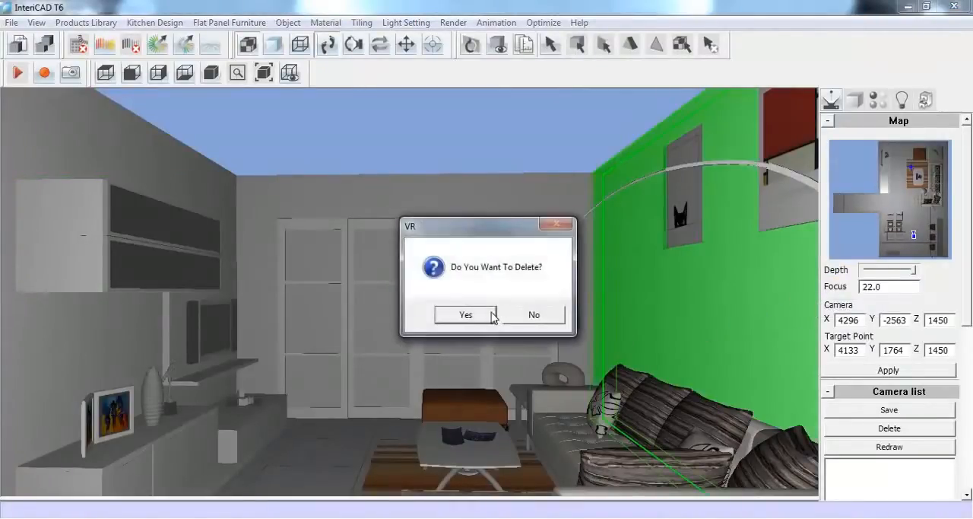
click(491, 316)
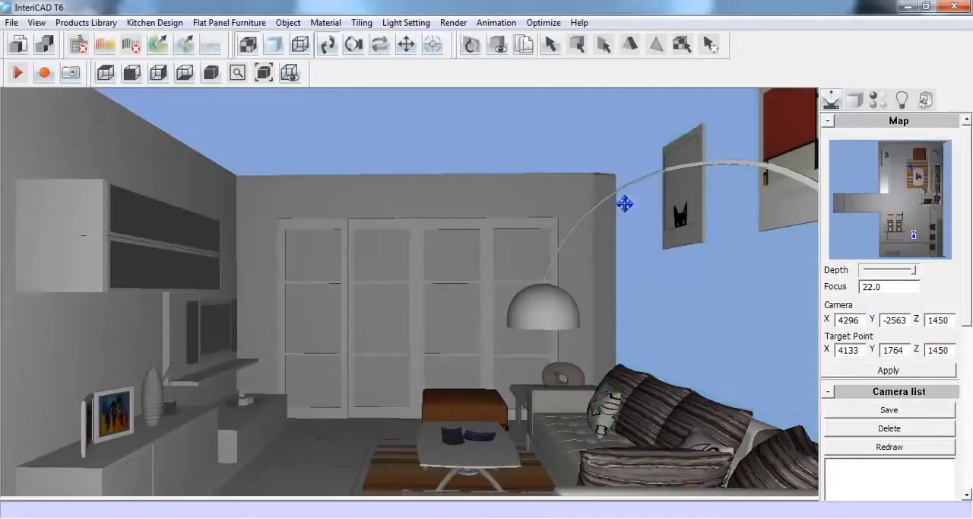
Switch to BtoCAD, start a new drawing from the Intericad(Metric).dwt template, and minimize its window
click(268, 517)
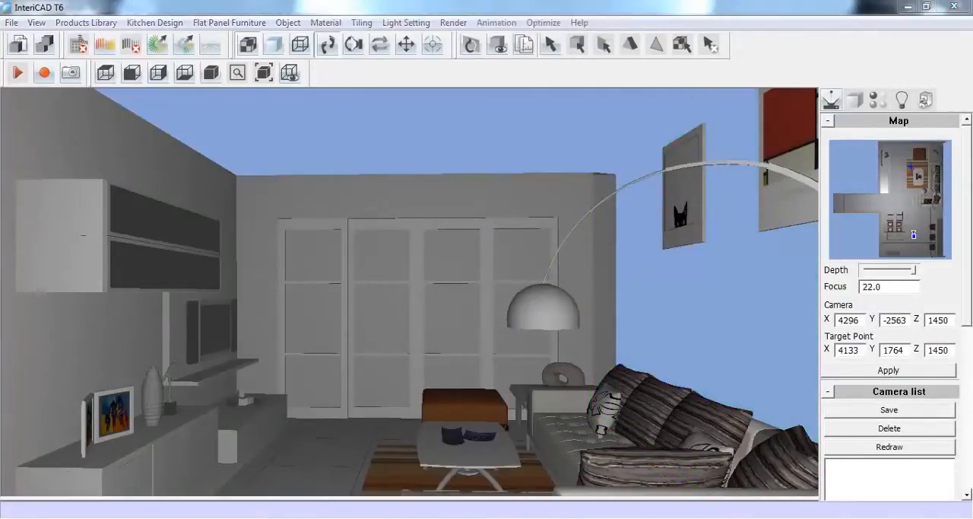
click(388, 360)
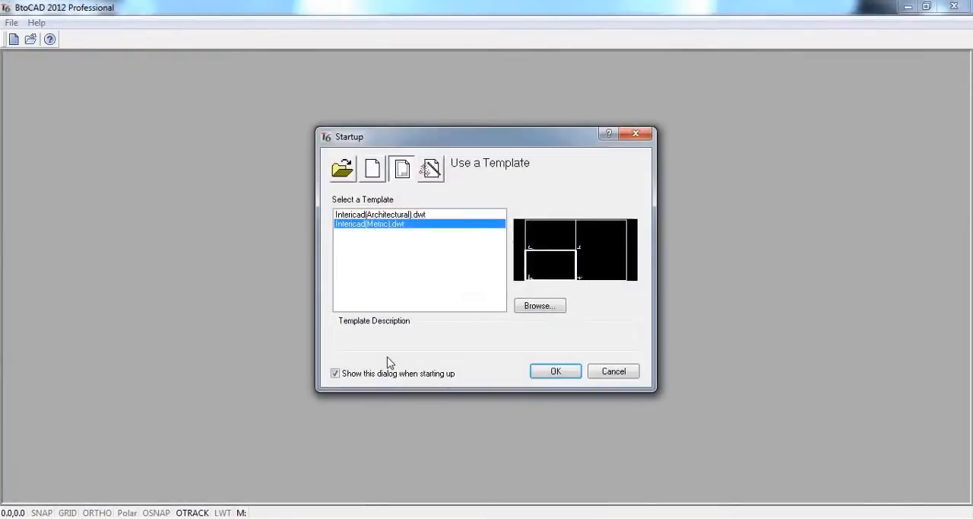
click(566, 374)
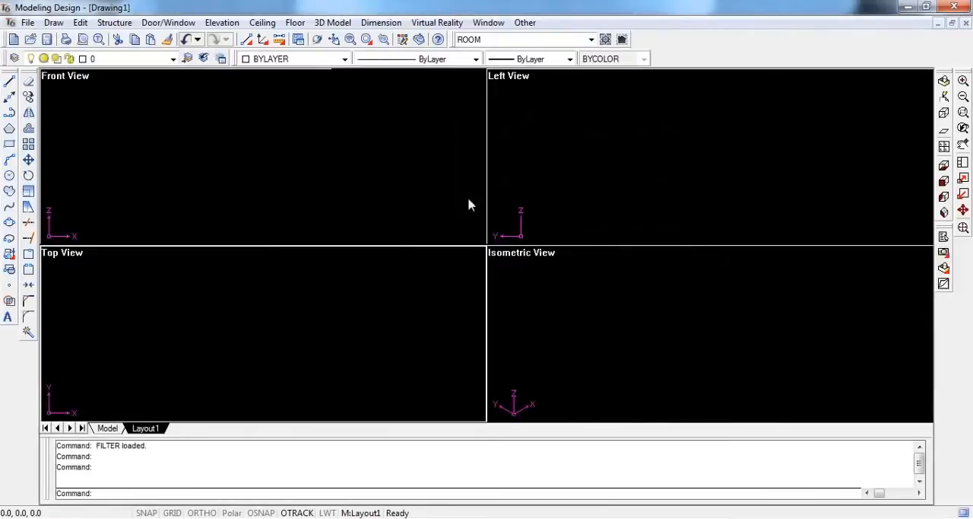
click(906, 7)
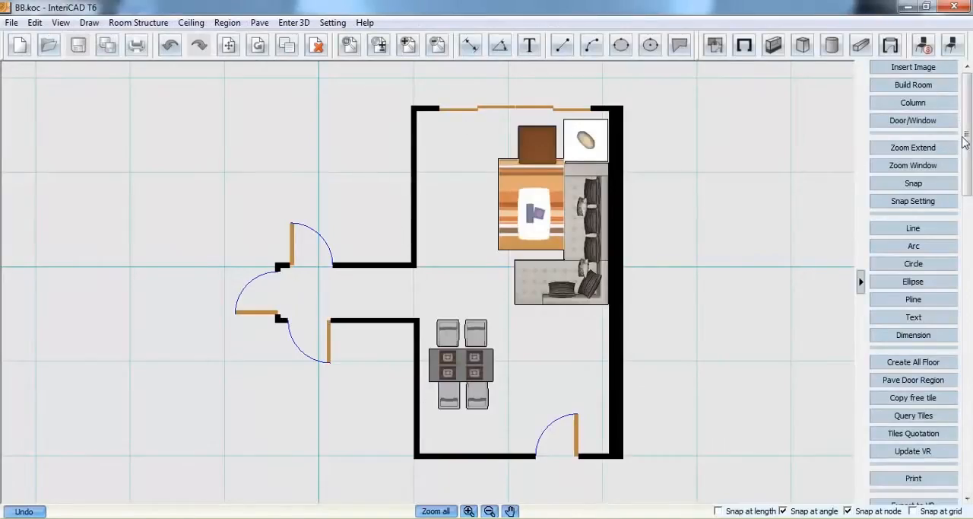
Export the floor plan to the Modeling Design drawing and import it with a room height of 2800
drag(965, 142, 959, 429)
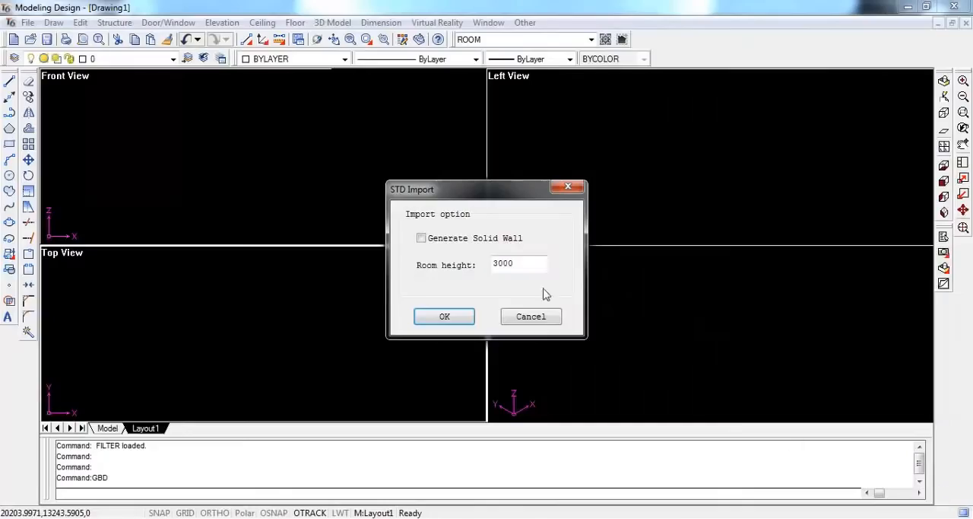
double_click(527, 263)
text(28)
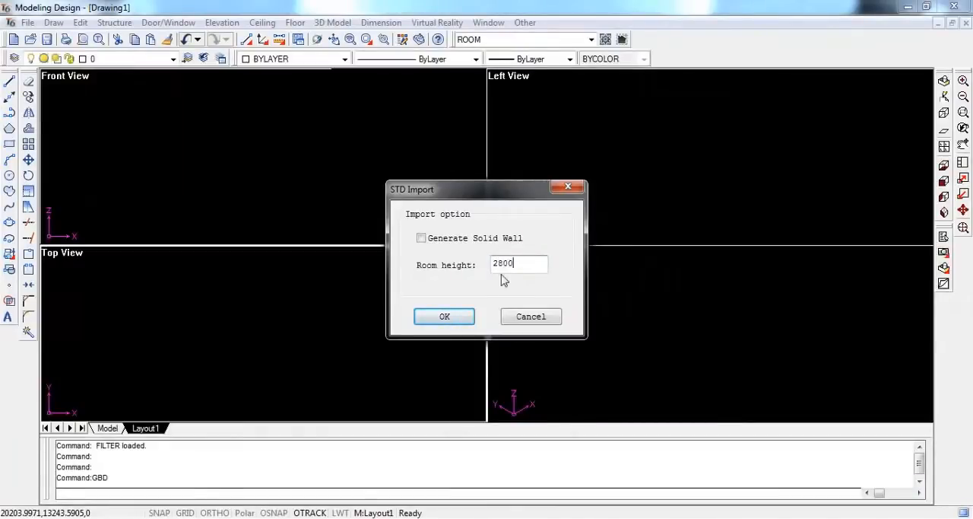
text(00)
click(444, 317)
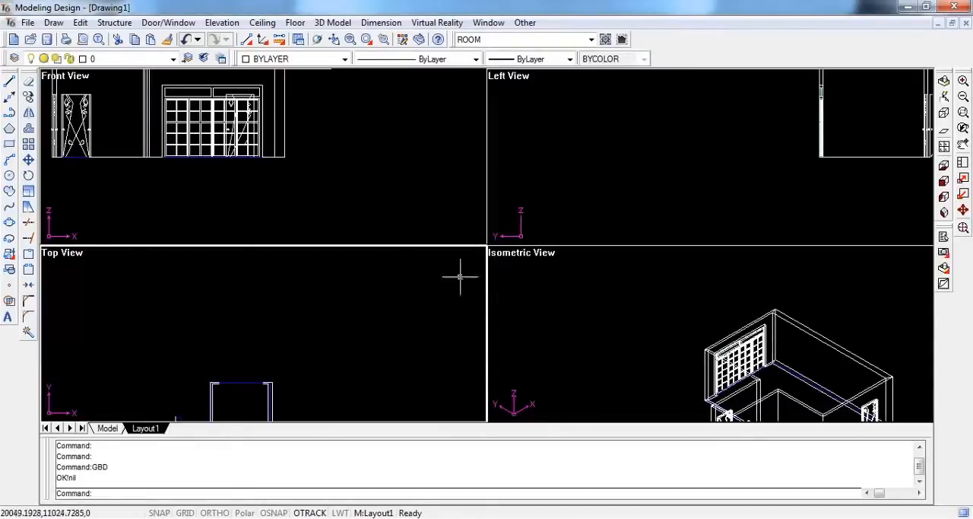
Change the viewport layout to a top view beside a 3D view and fit the whole room in both
click(963, 229)
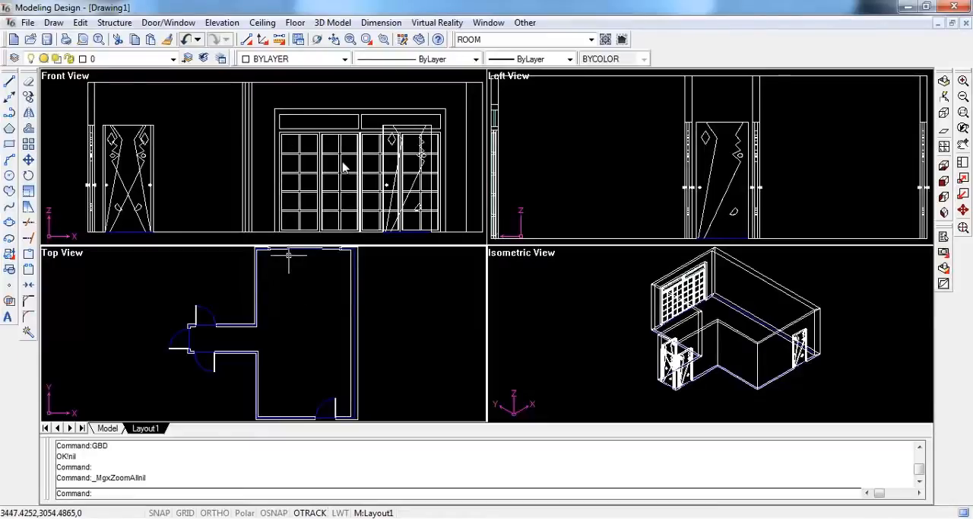
click(945, 147)
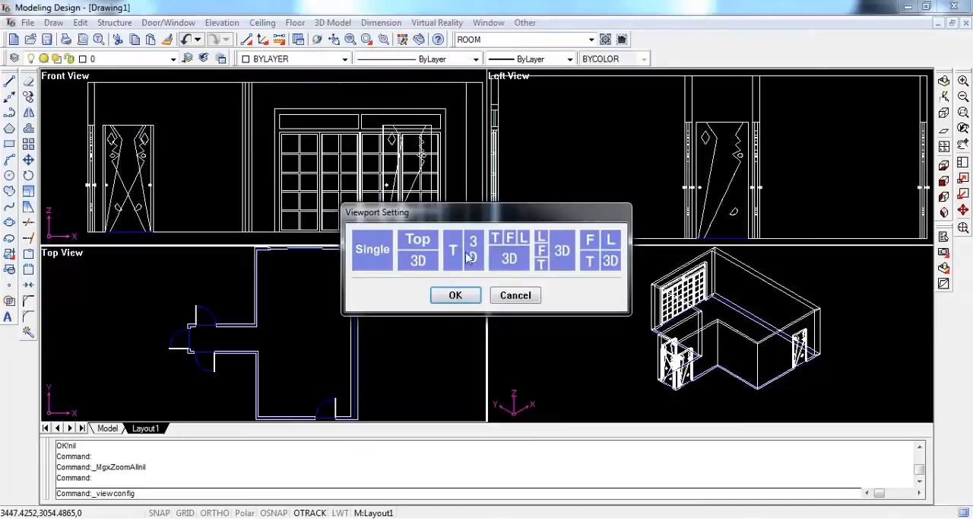
click(469, 295)
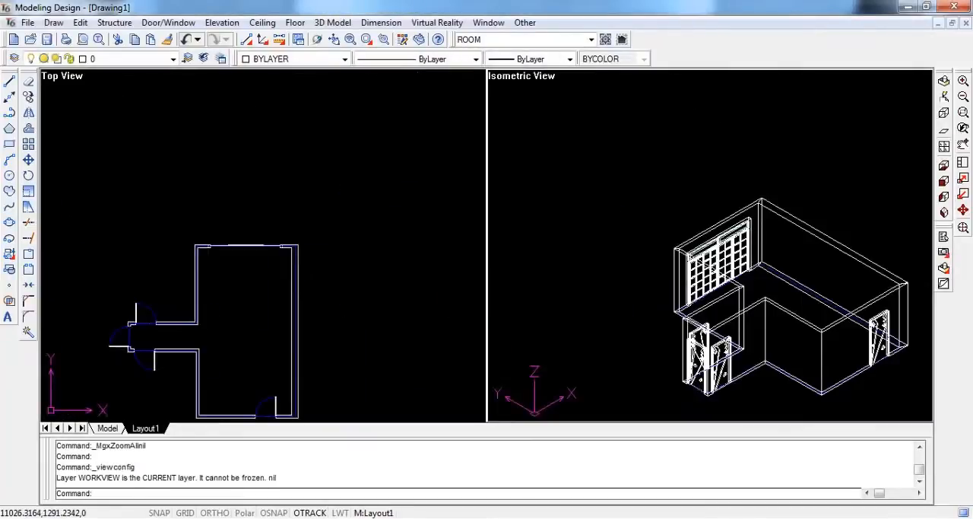
click(964, 228)
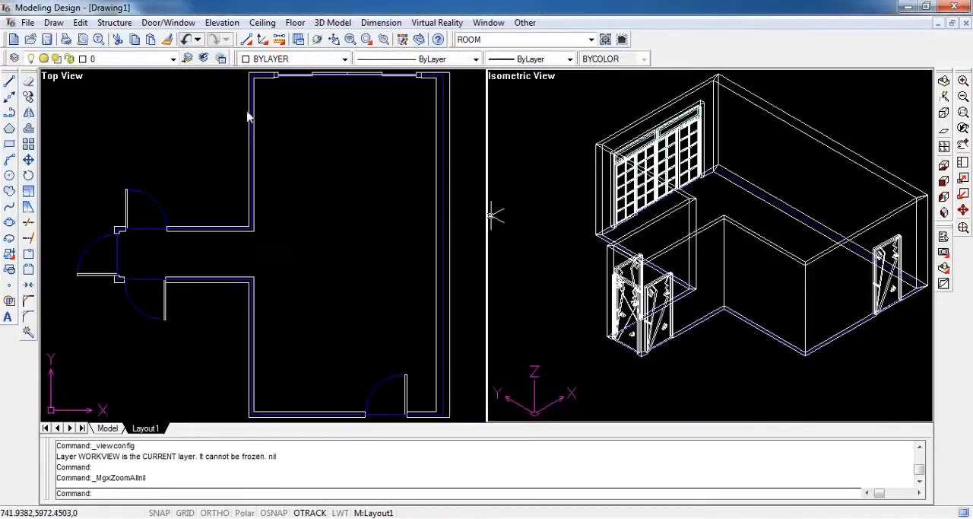
Generate the room's inner wall outline with the Perimeter command from a point inside the room
click(114, 22)
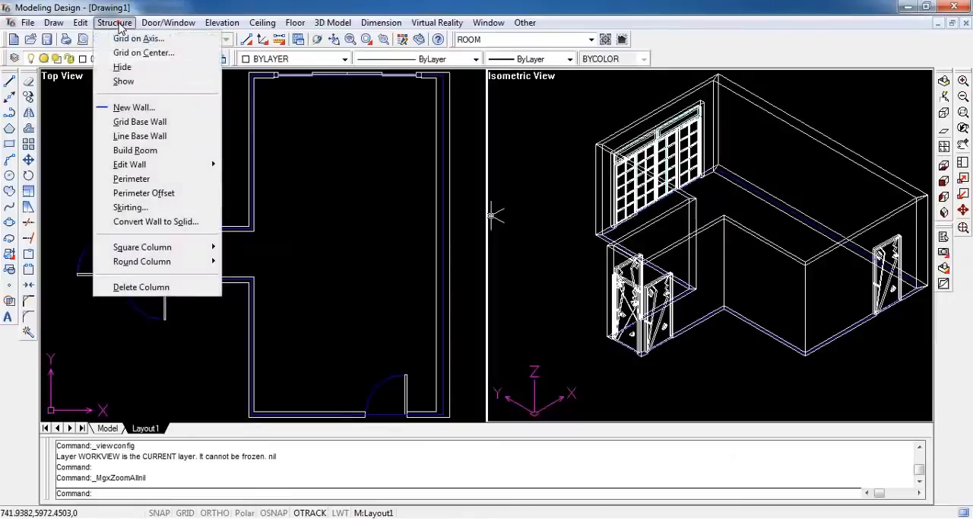
click(146, 180)
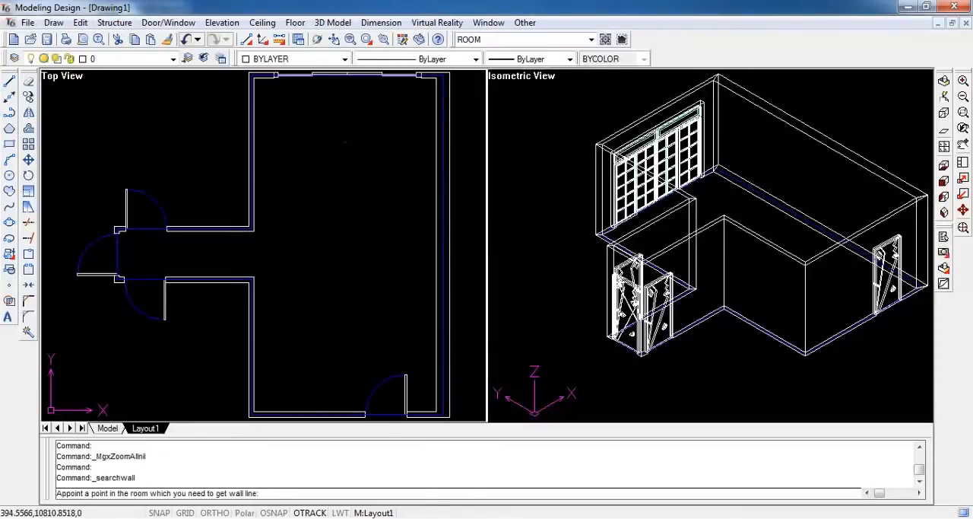
click(350, 169)
right_click(349, 168)
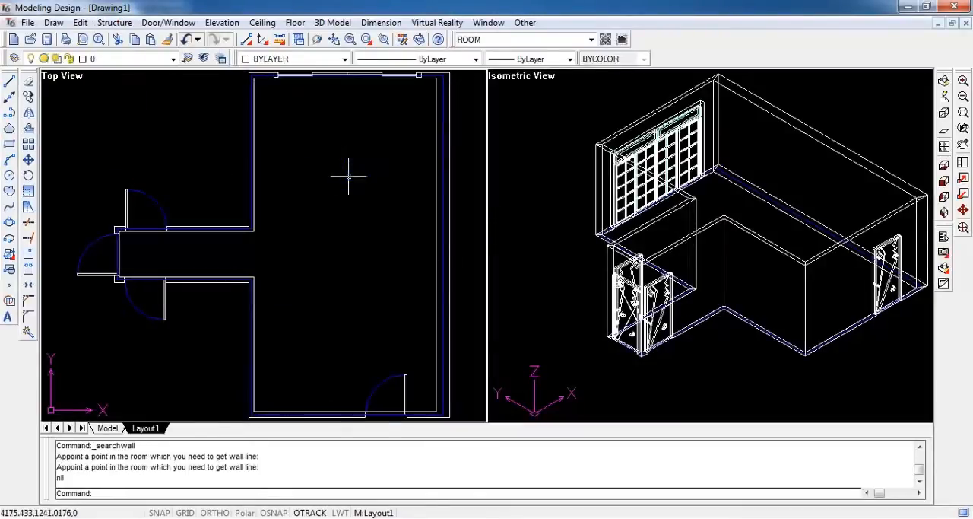
Draw a rectangle about 2400 by 5300 mm inside the main room in the top view
click(10, 144)
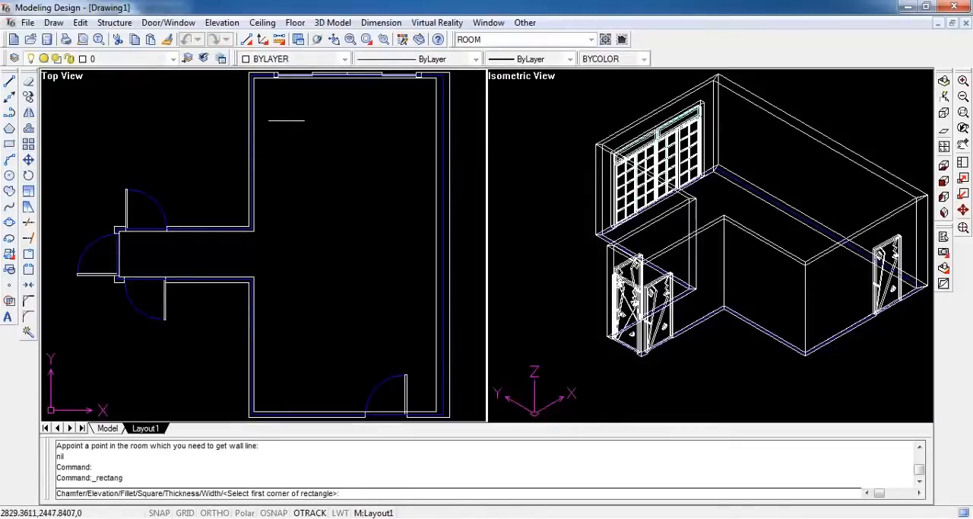
click(289, 119)
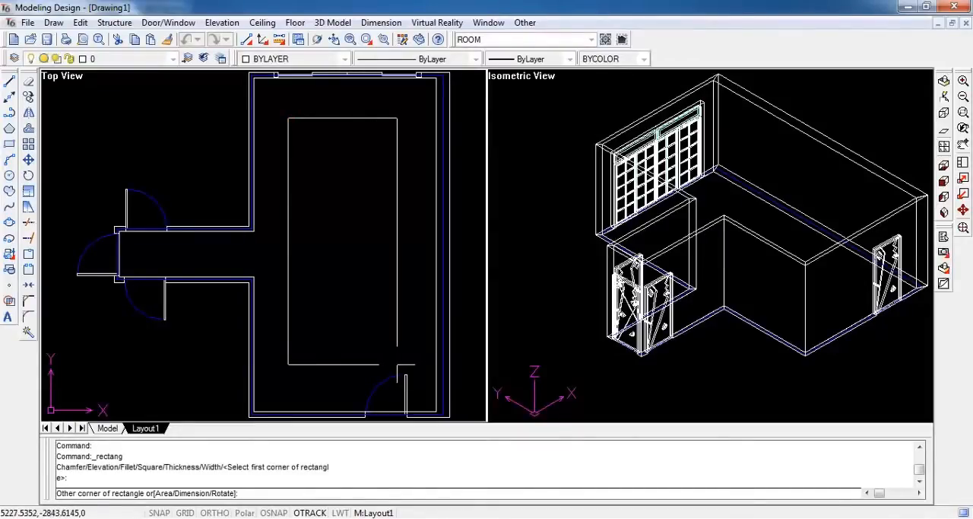
click(397, 364)
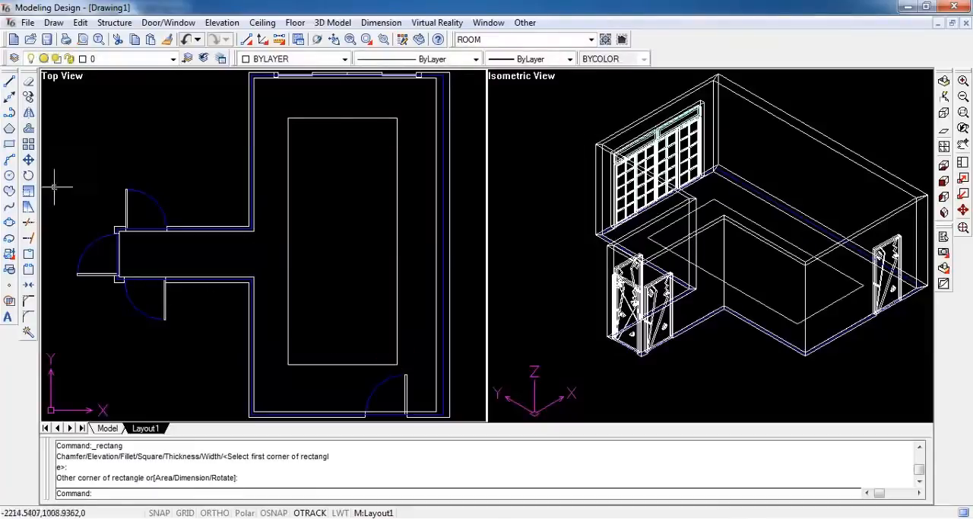
Draw a 6-sided polygon with a radius of about 588 mm, centered on the rectangle's upper-left corner endpoint
click(10, 128)
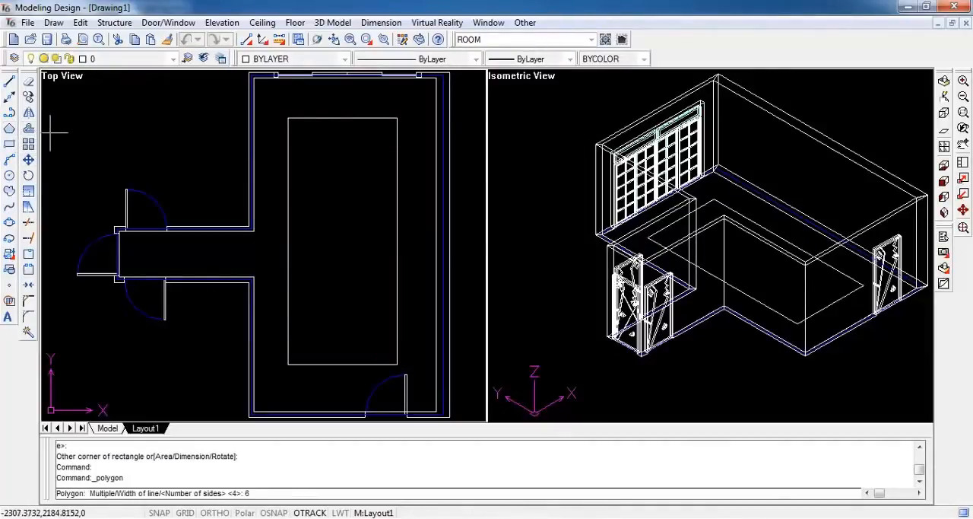
text(6)
key(Return)
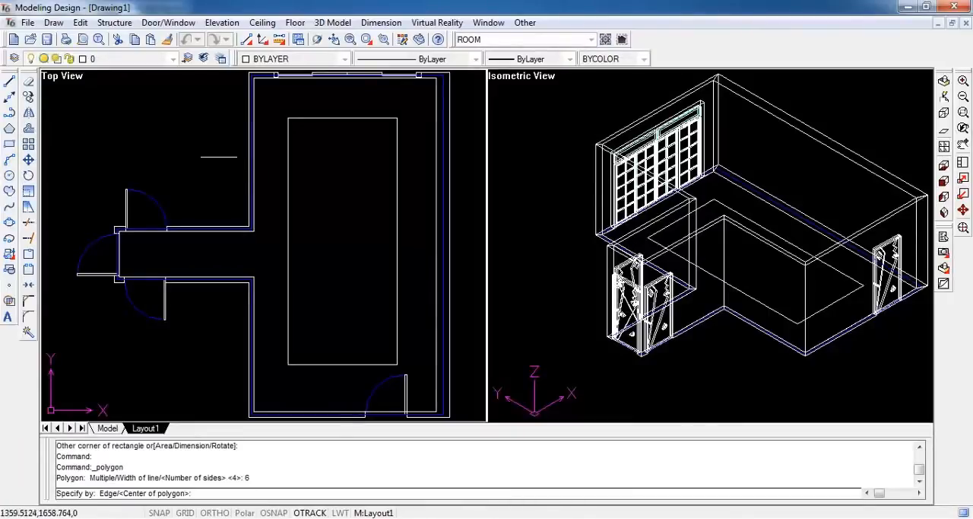
shift+right_click(288, 140)
click(325, 189)
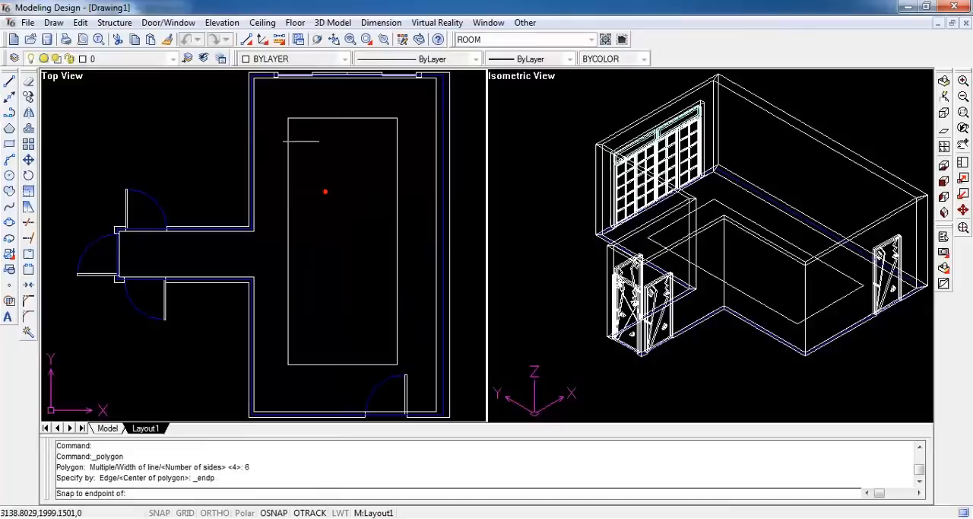
click(289, 119)
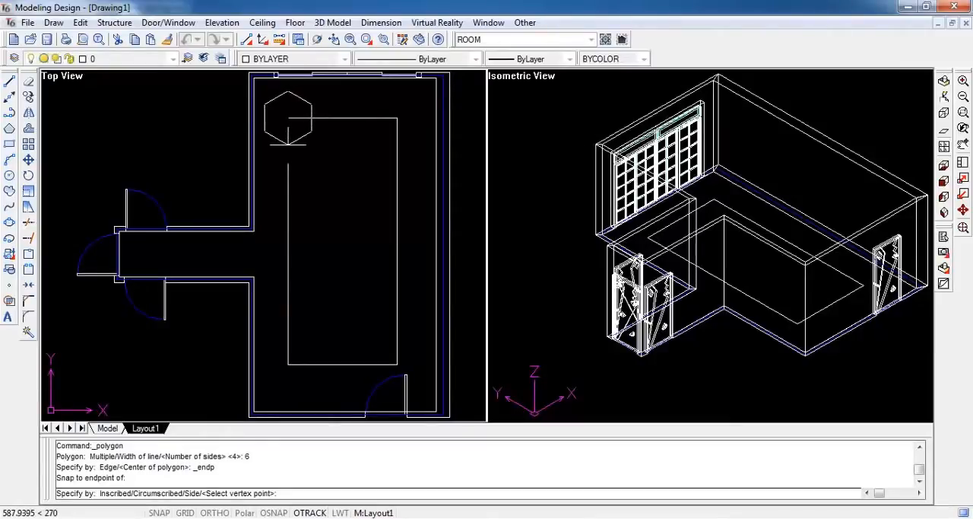
click(288, 143)
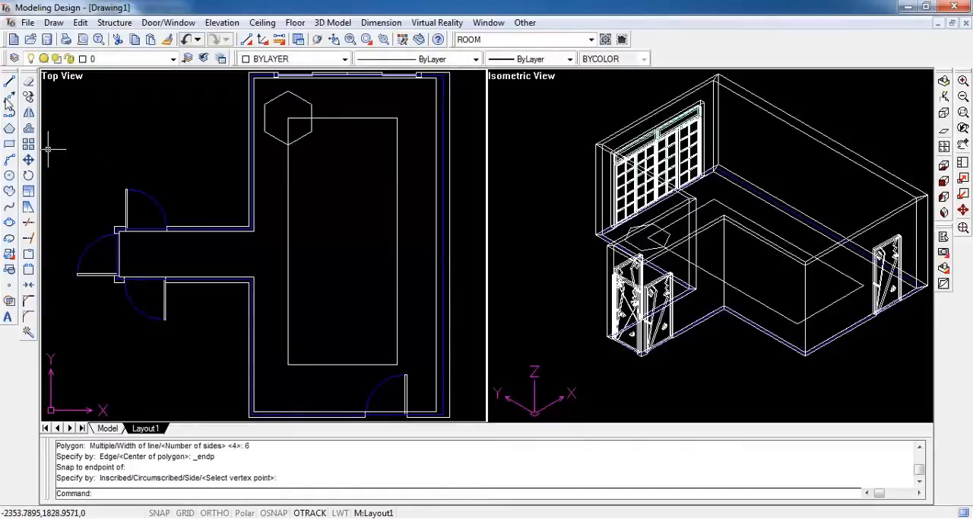
Copy the hexagon from the rectangle's upper-left corner to its upper-right corner, snapping to the endpoints
click(28, 97)
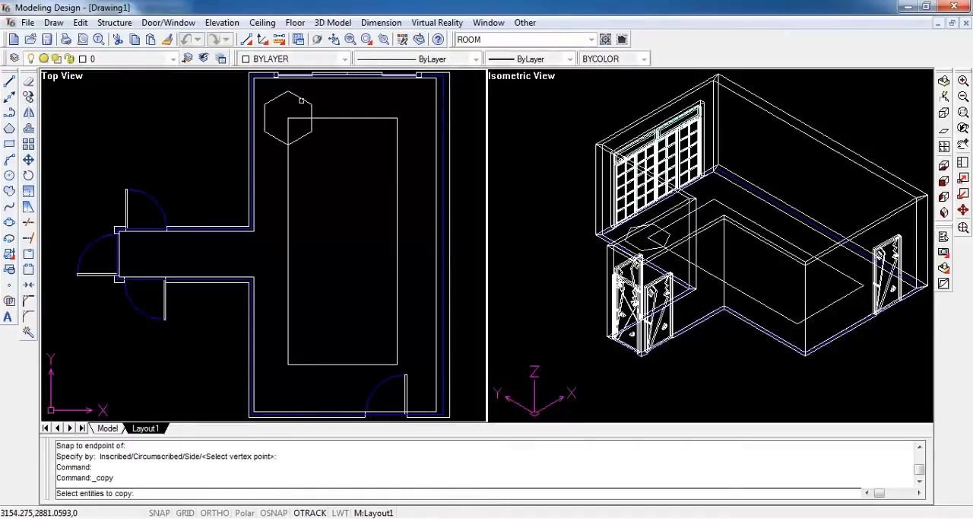
click(302, 100)
right_click(303, 103)
shift+right_click(289, 120)
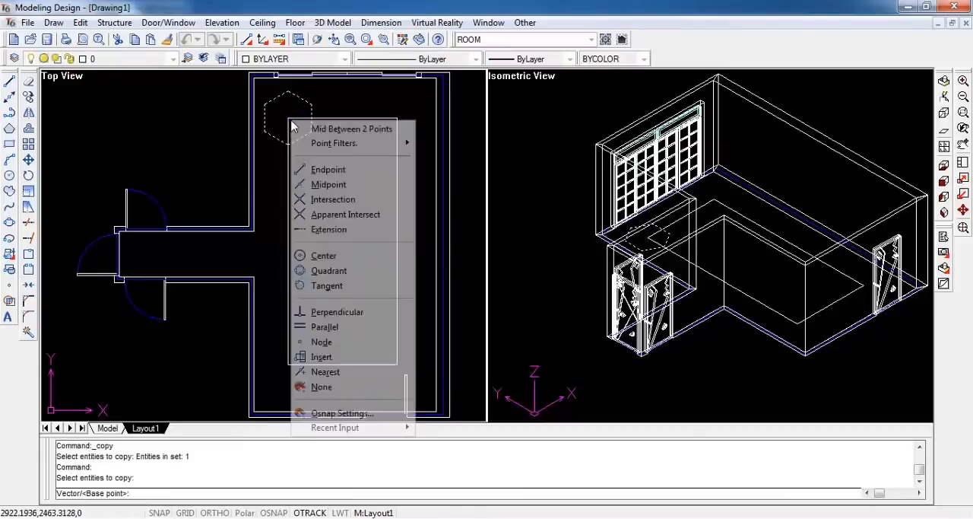
click(327, 169)
click(293, 122)
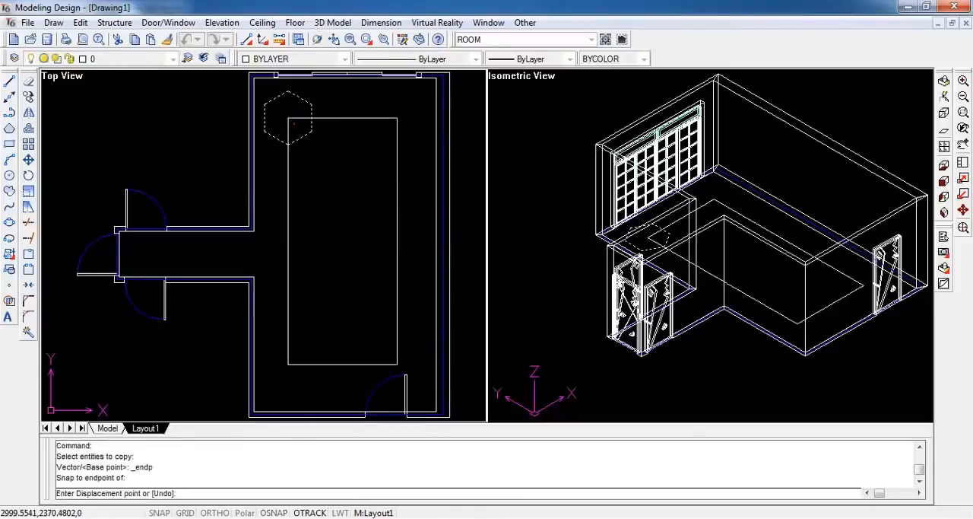
shift+right_click(391, 118)
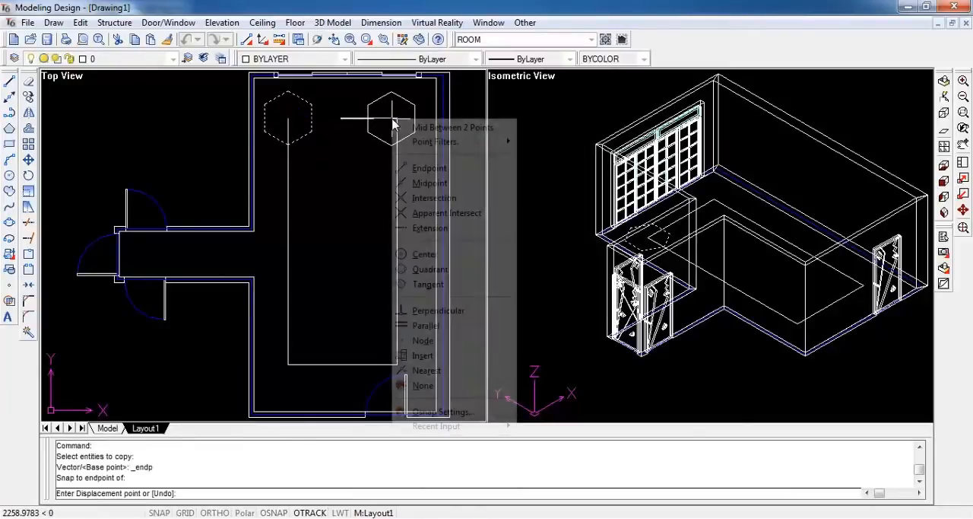
click(429, 168)
click(399, 118)
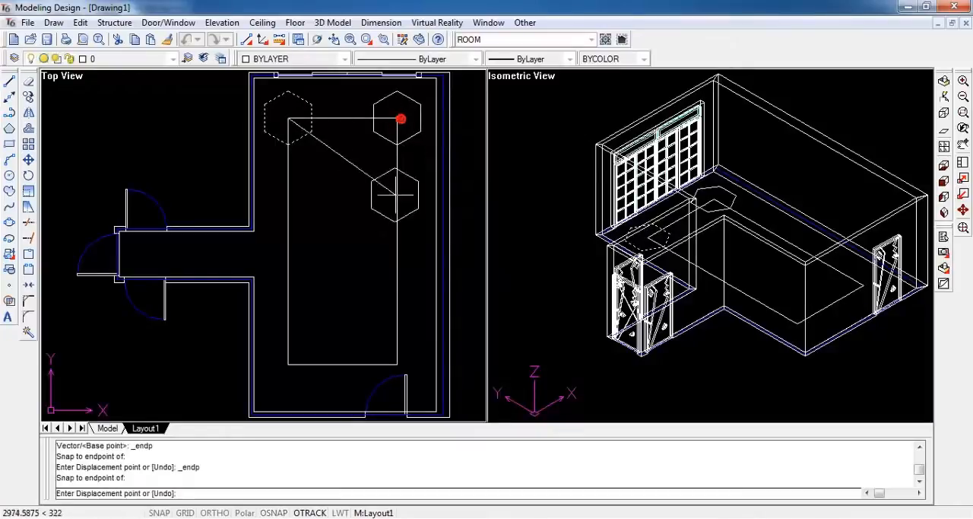
Place two more hexagon copies on the rectangle's lower corner endpoints and finish copying
shift+right_click(394, 355)
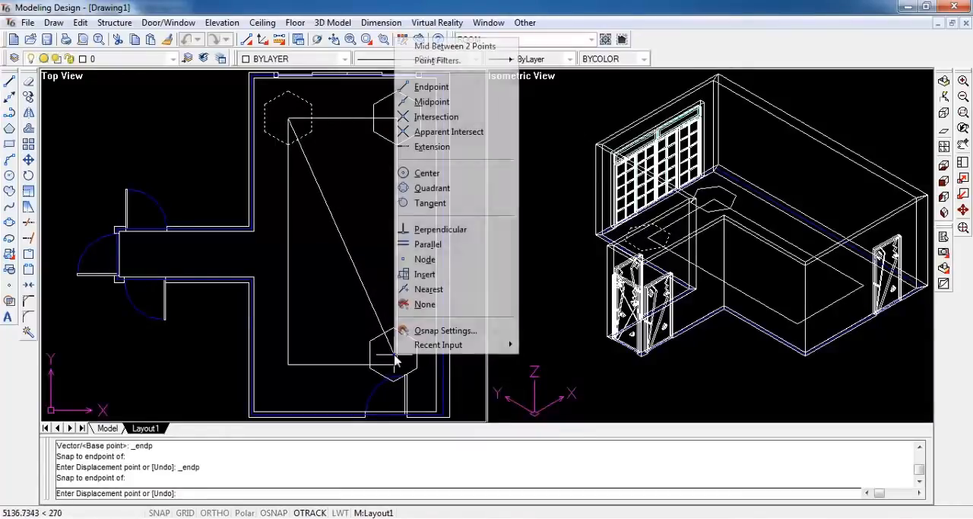
click(429, 90)
click(398, 364)
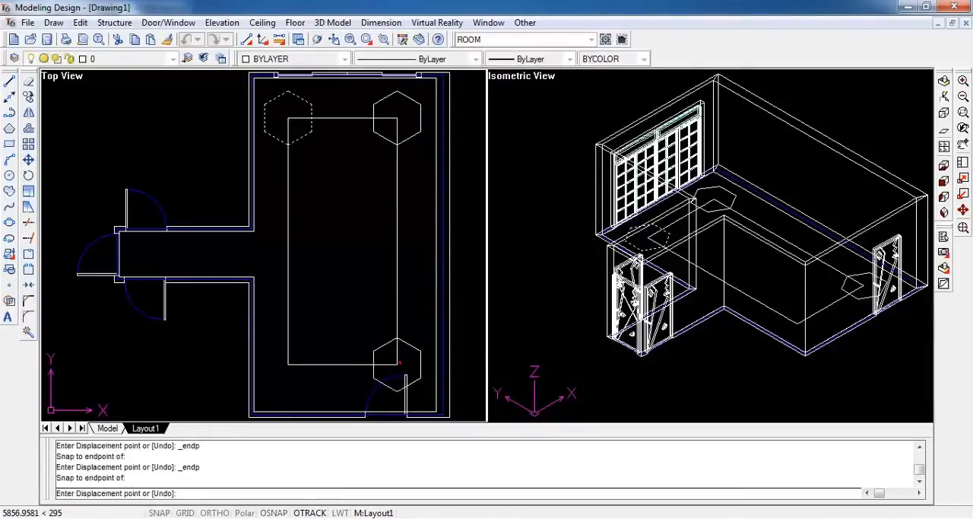
shift+right_click(303, 364)
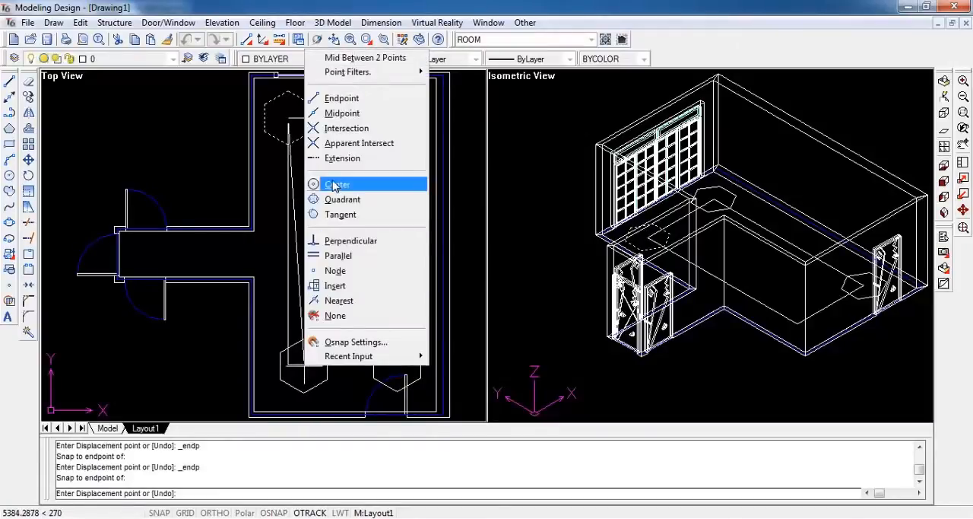
click(335, 98)
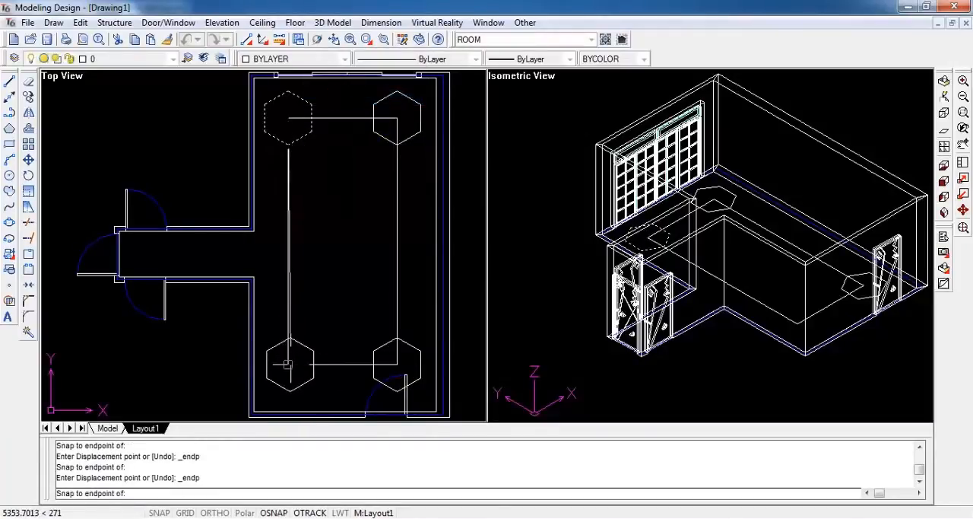
click(287, 363)
key(Escape)
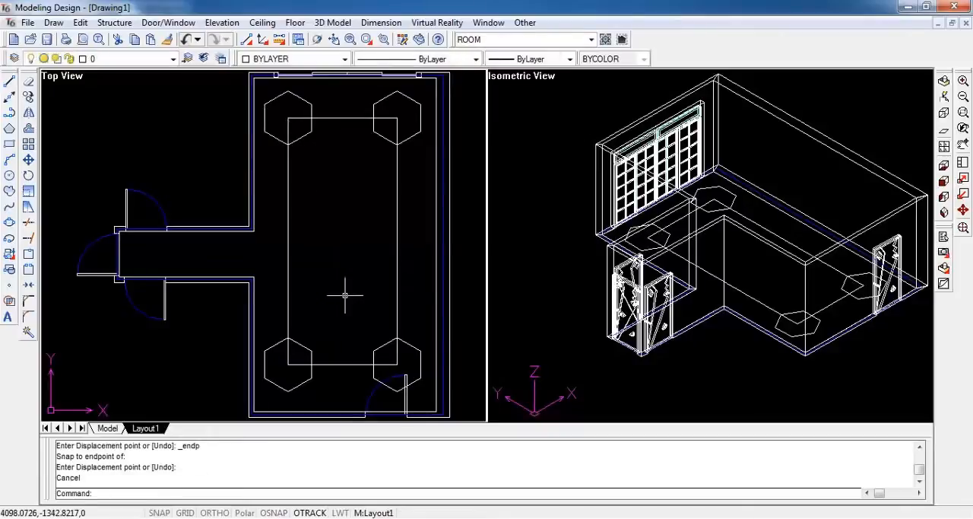
Trim the rectangle and hexagons at the two upper corners into notches, using the rectangle and all four hexagons as cutting entities
click(80, 22)
click(101, 94)
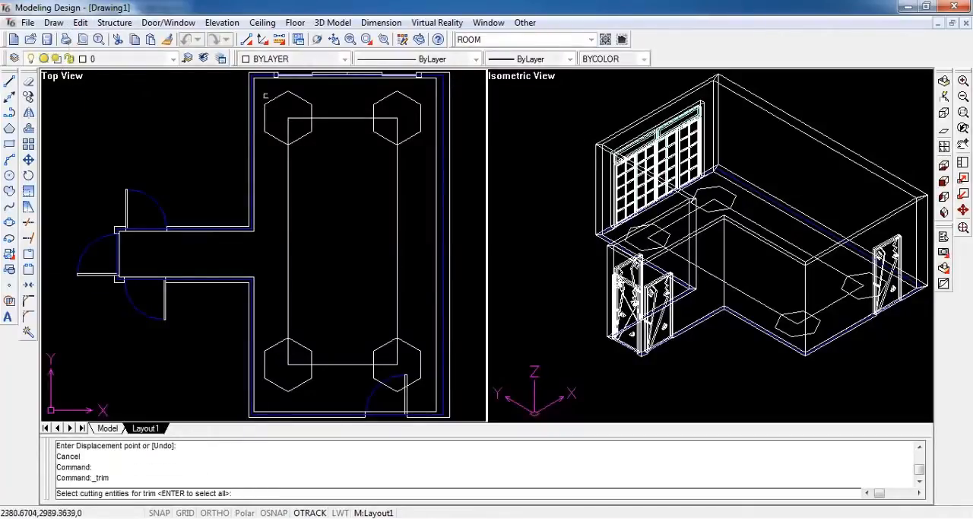
click(260, 85)
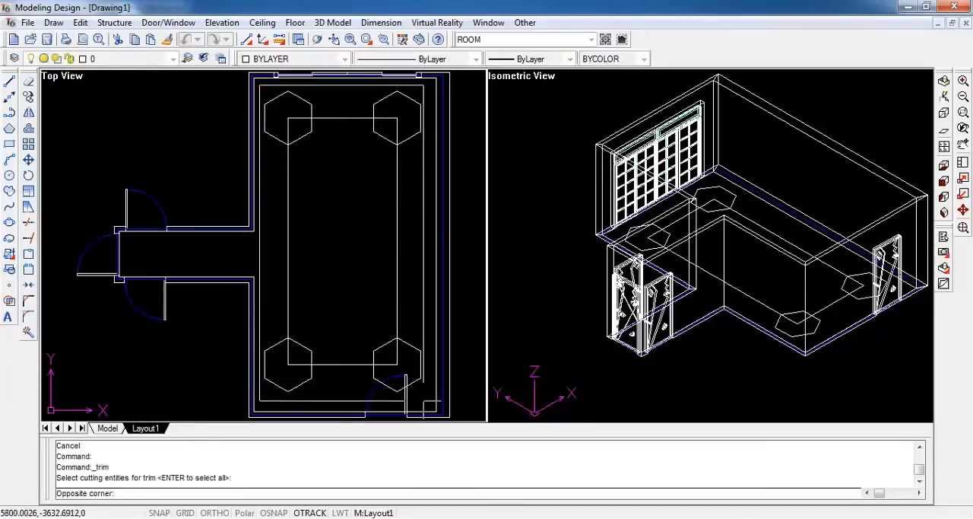
click(427, 400)
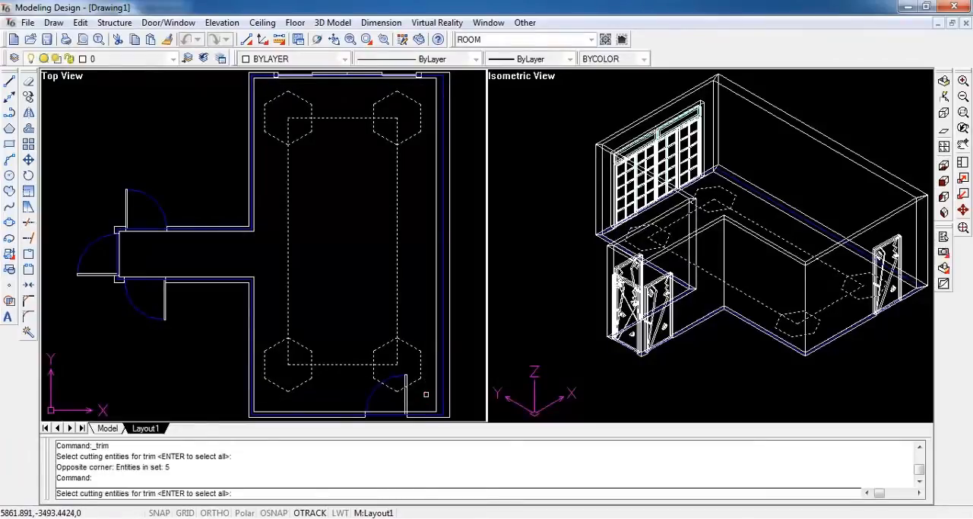
key(Return)
click(290, 129)
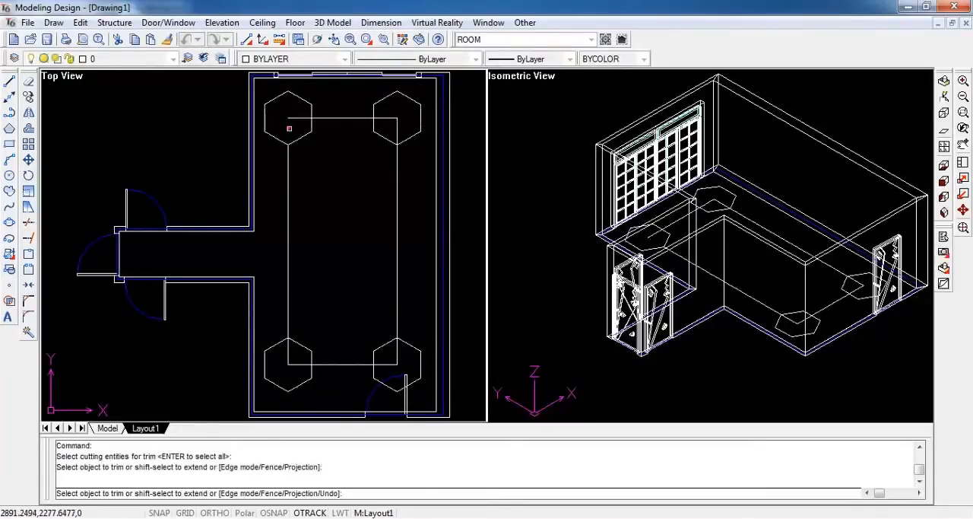
click(292, 120)
click(312, 109)
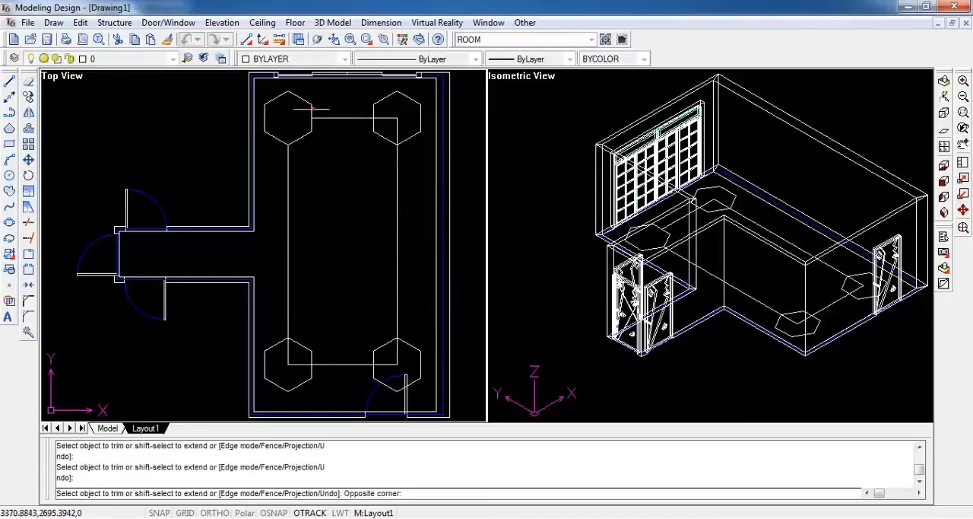
click(304, 102)
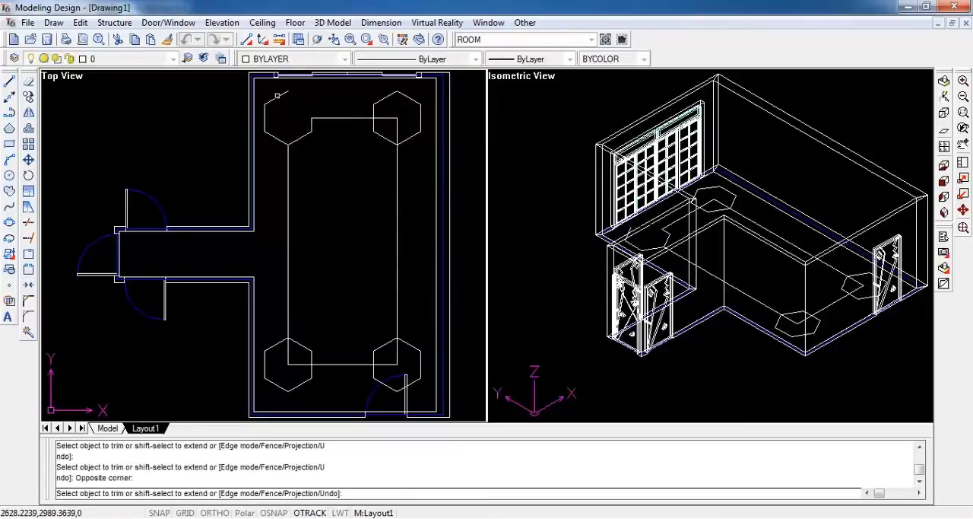
click(278, 96)
click(265, 112)
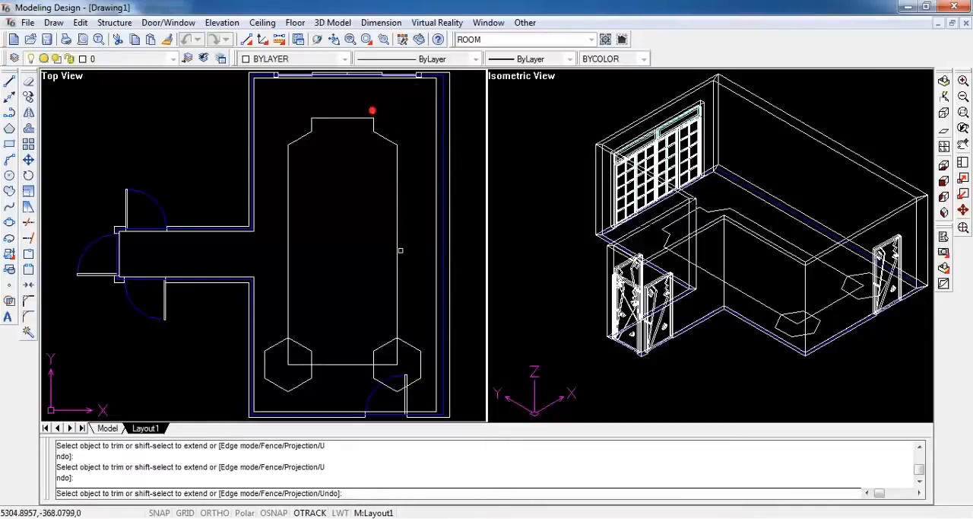
Trim the rectangle's lower-right corner and the outer sides of its hexagon, leaving only the notched outline
click(396, 356)
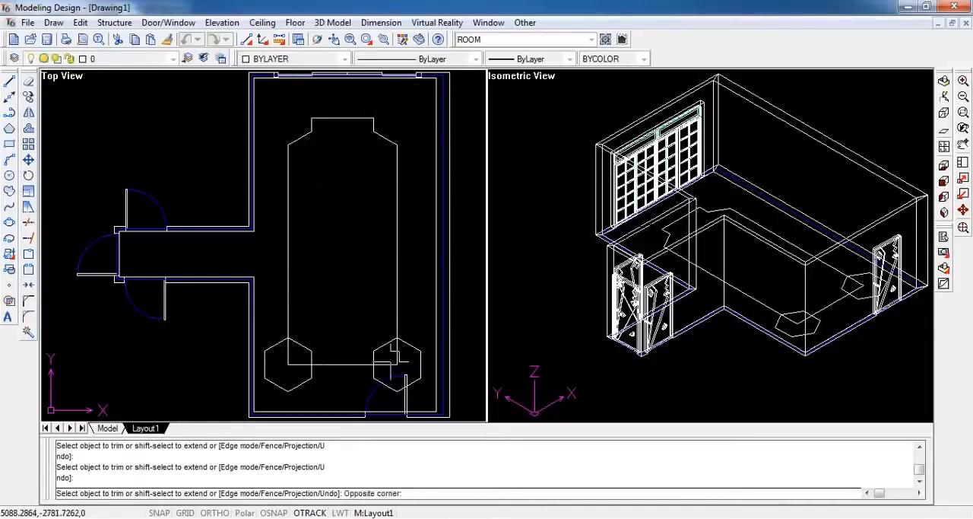
click(383, 364)
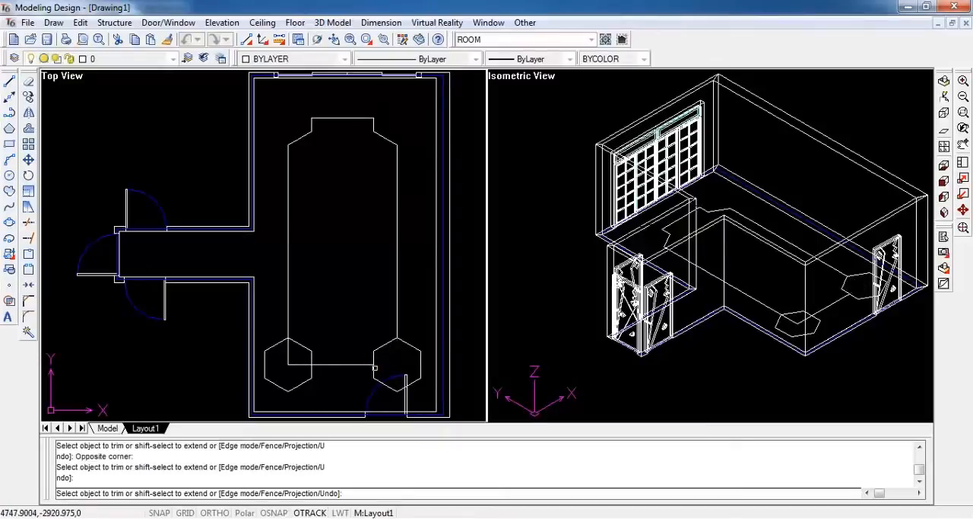
click(375, 369)
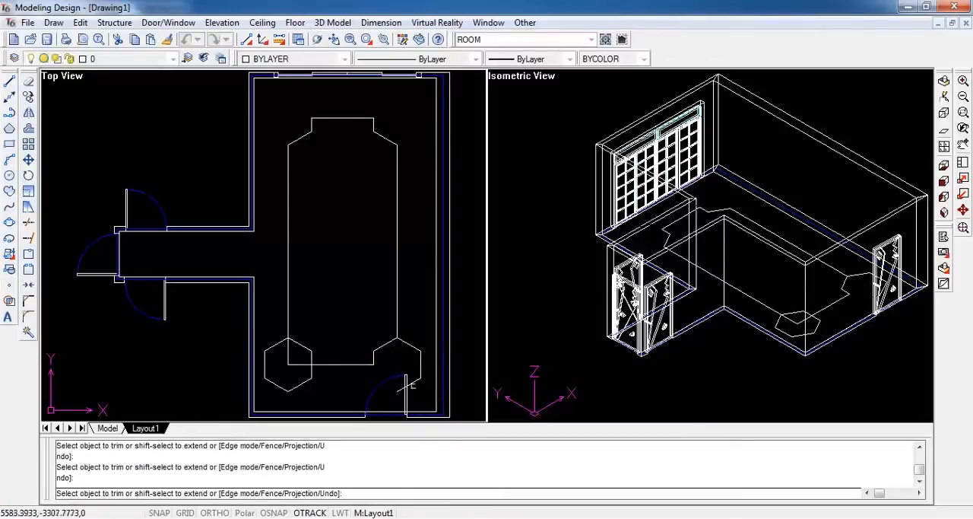
click(421, 368)
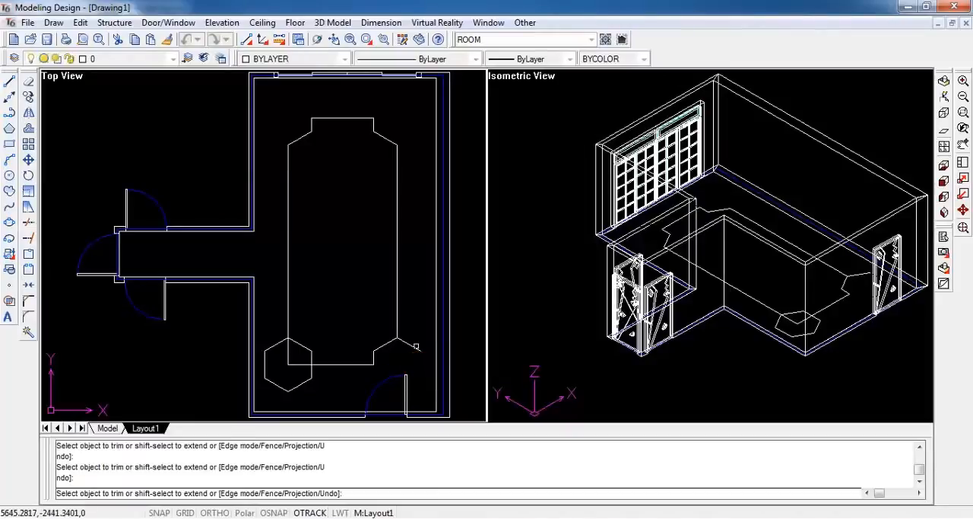
click(405, 342)
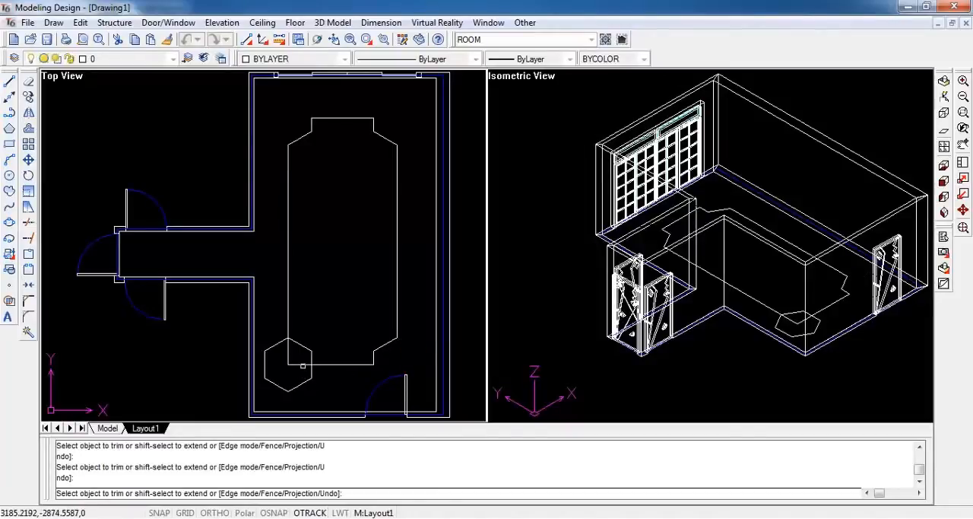
Trim the rectangle's lower-left corner and the outer sides of its hexagon to complete the notched outline, and finish trimming
click(288, 359)
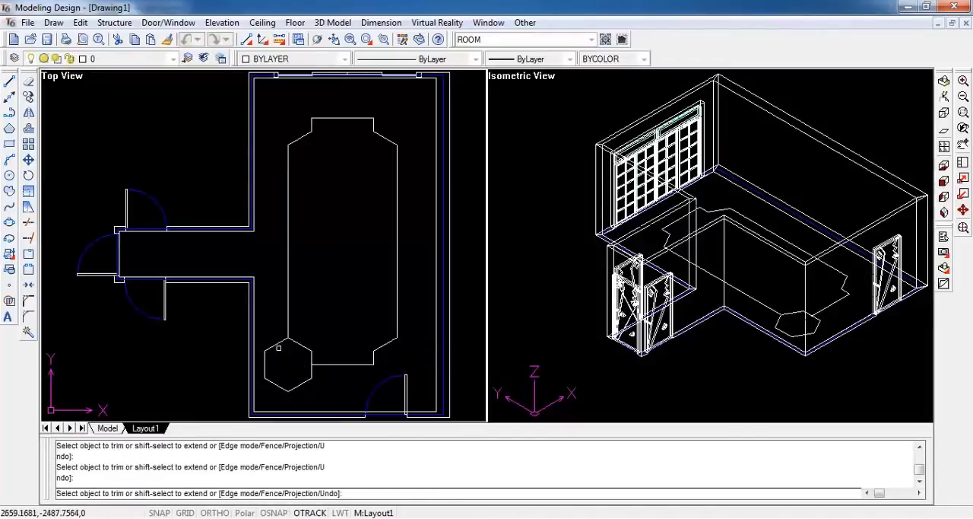
click(265, 363)
click(277, 386)
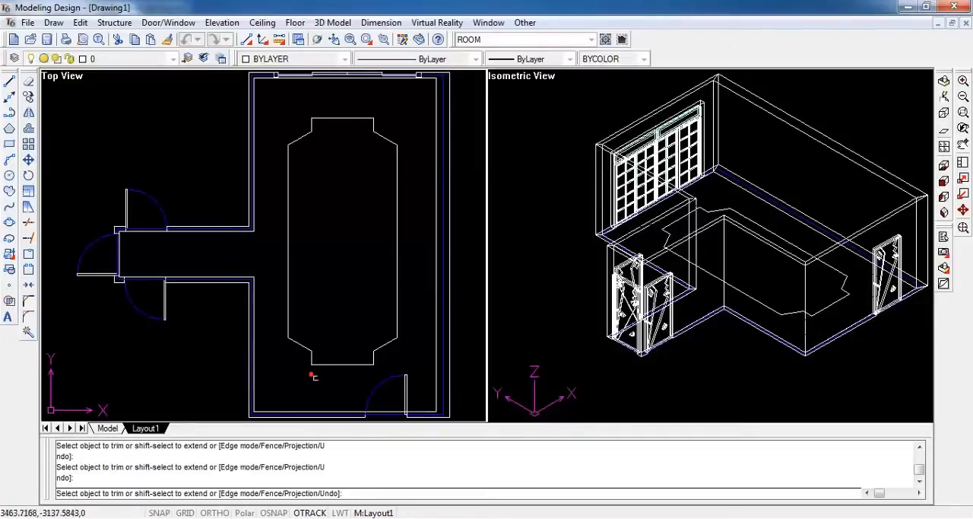
key(Escape)
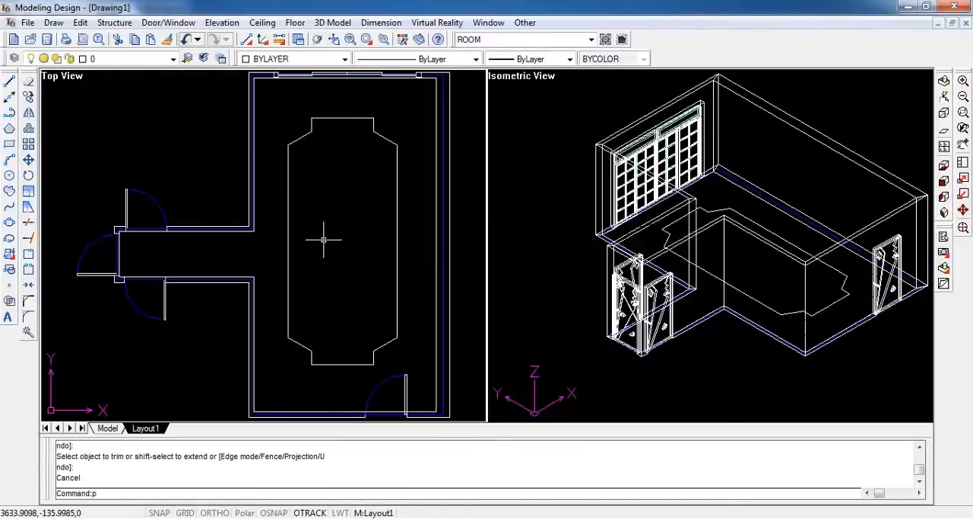
Join all segments of the notched outline into one closed polyline with polyline edit, and check that it selects as one object
key(Return)
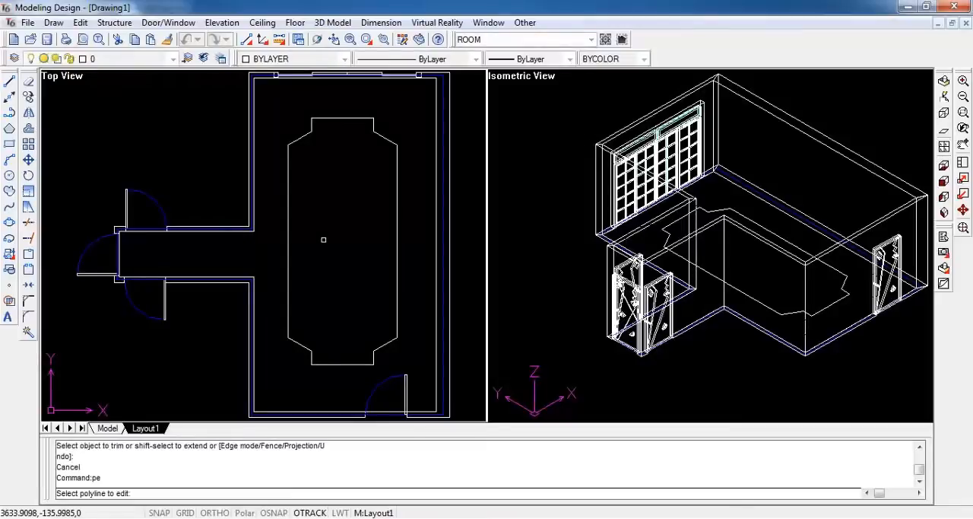
click(276, 100)
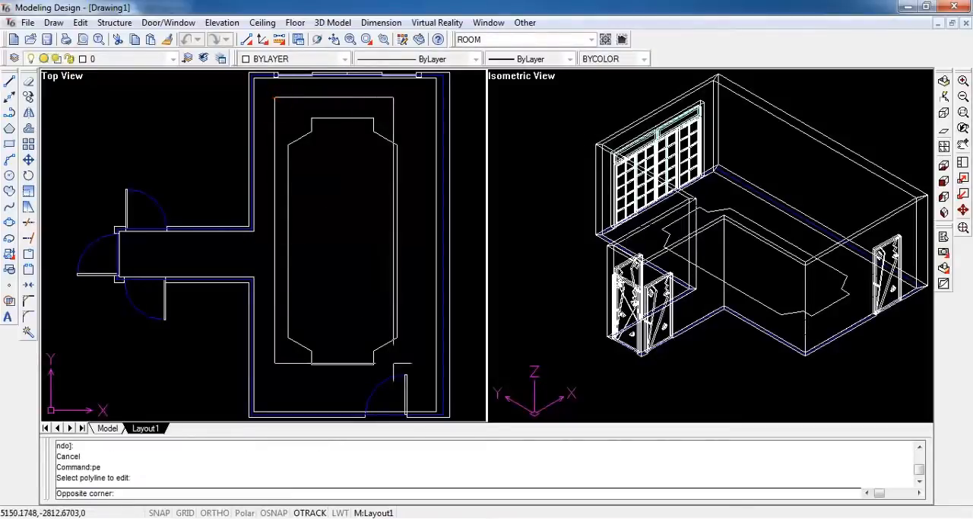
click(406, 373)
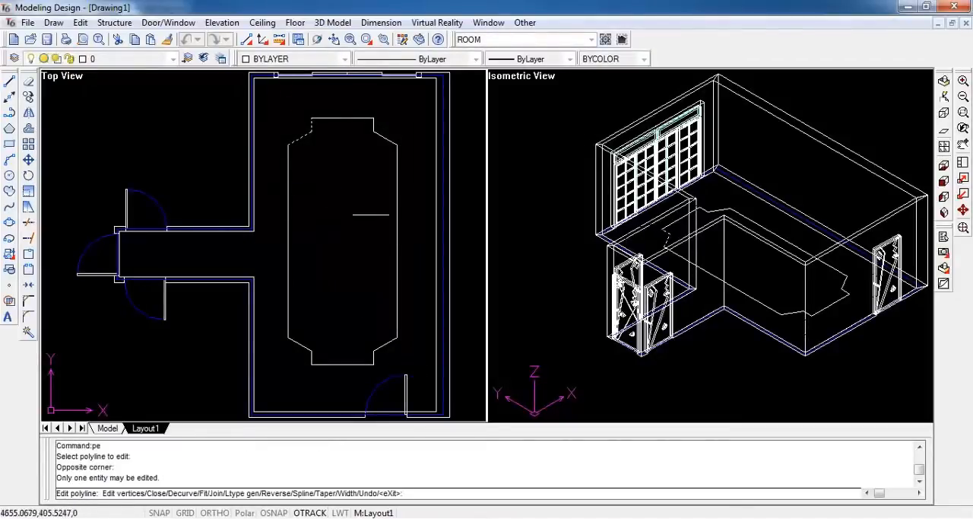
text(j)
key(Return)
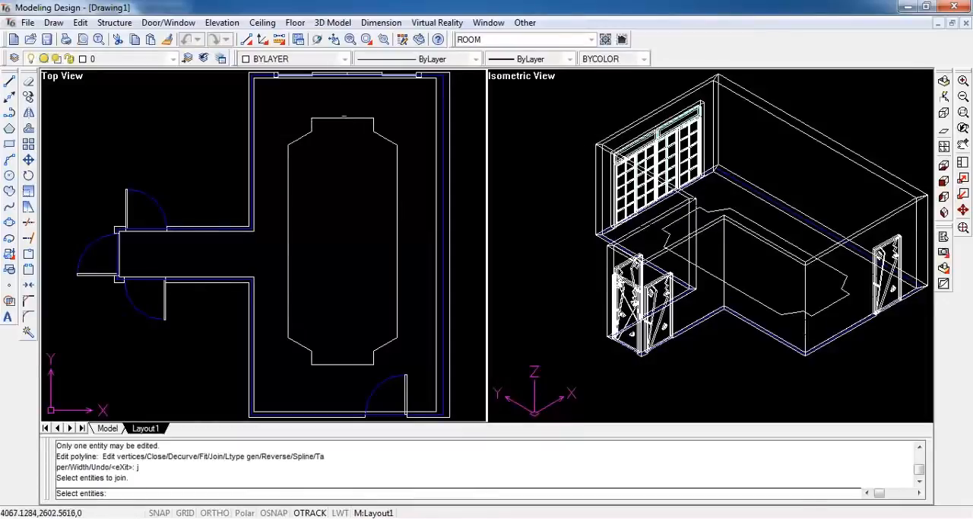
click(264, 97)
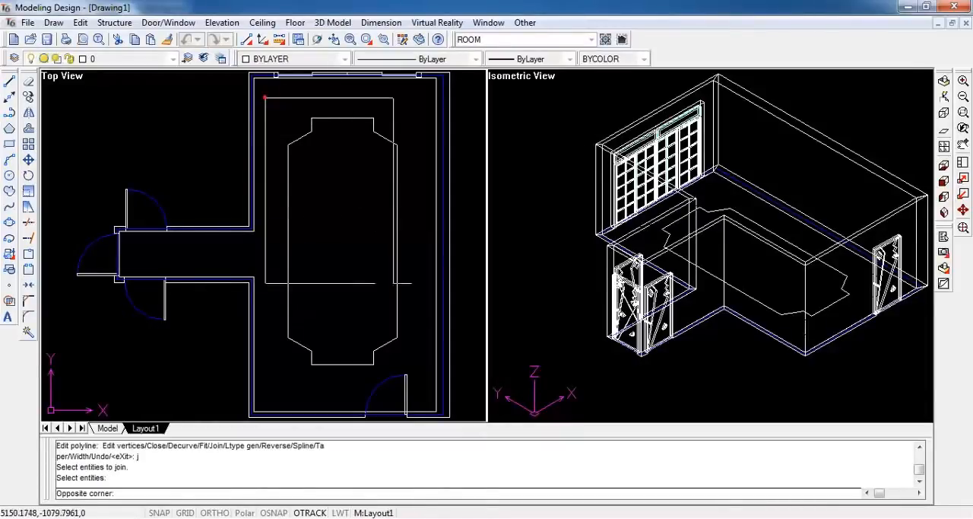
click(416, 372)
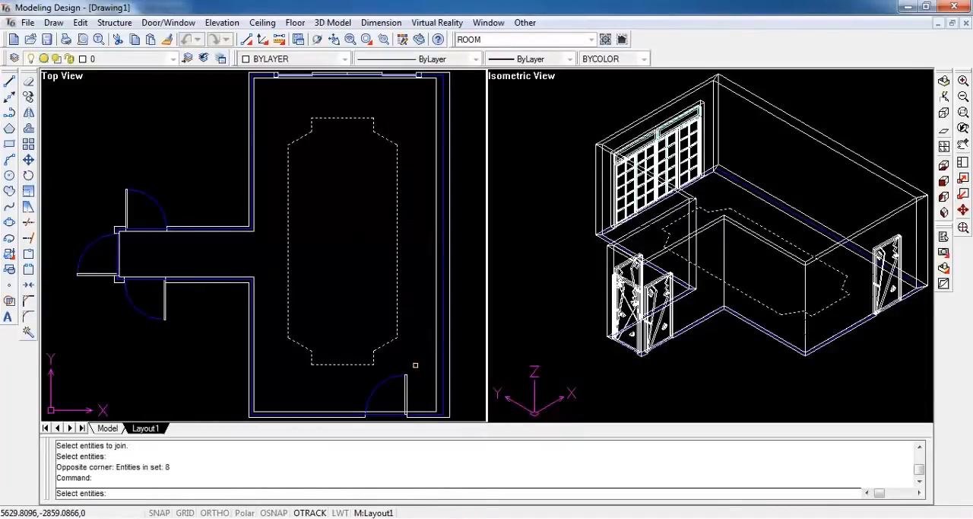
key(Return)
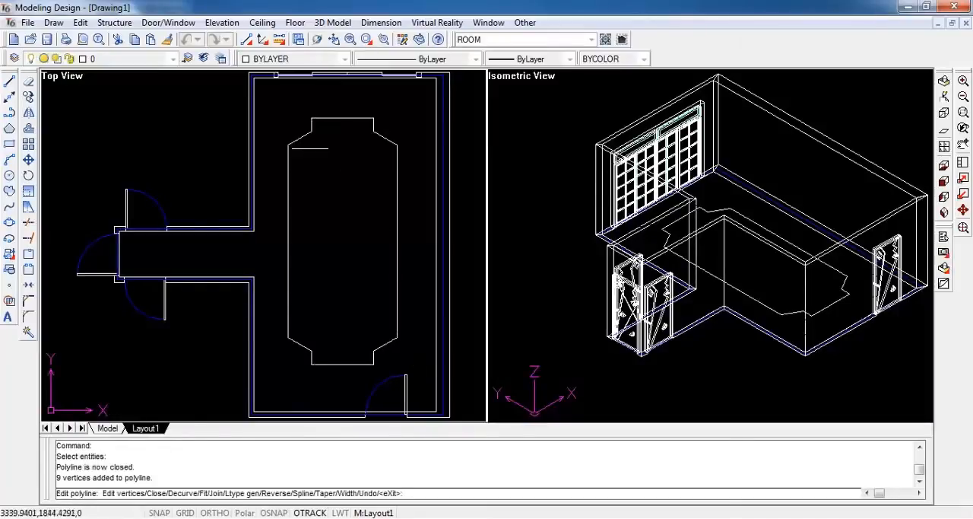
key(Escape)
click(304, 140)
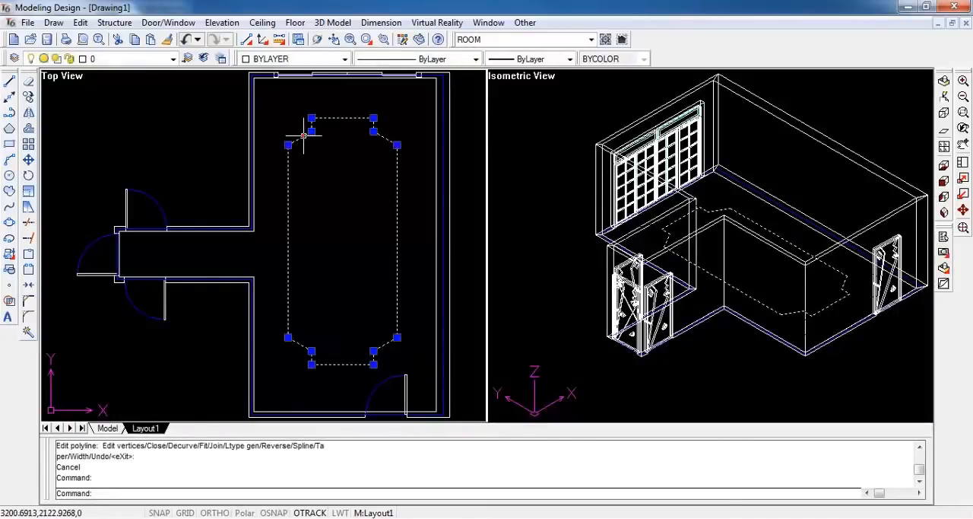
key(Escape)
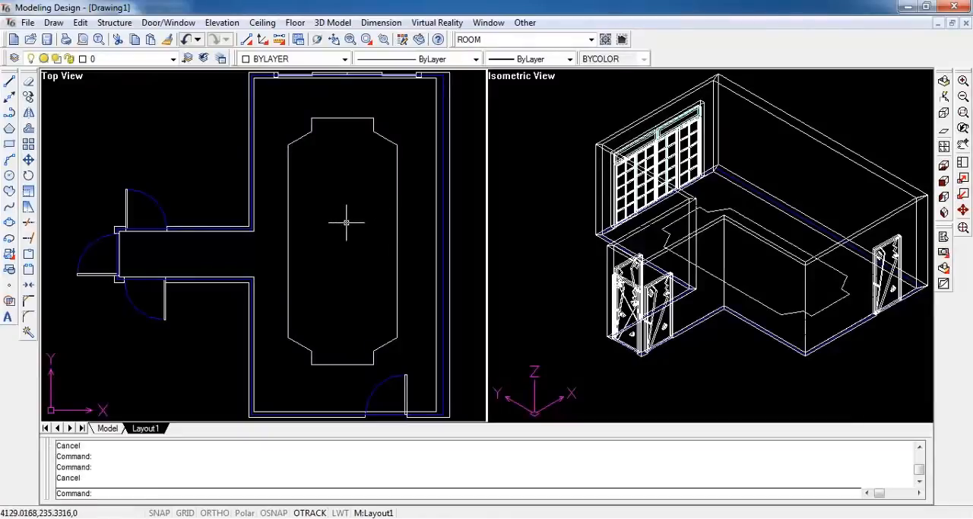
Create a solid layered ceiling with Light enabled, using the room outline as the shape and the notched polyline as the second baseline
click(262, 23)
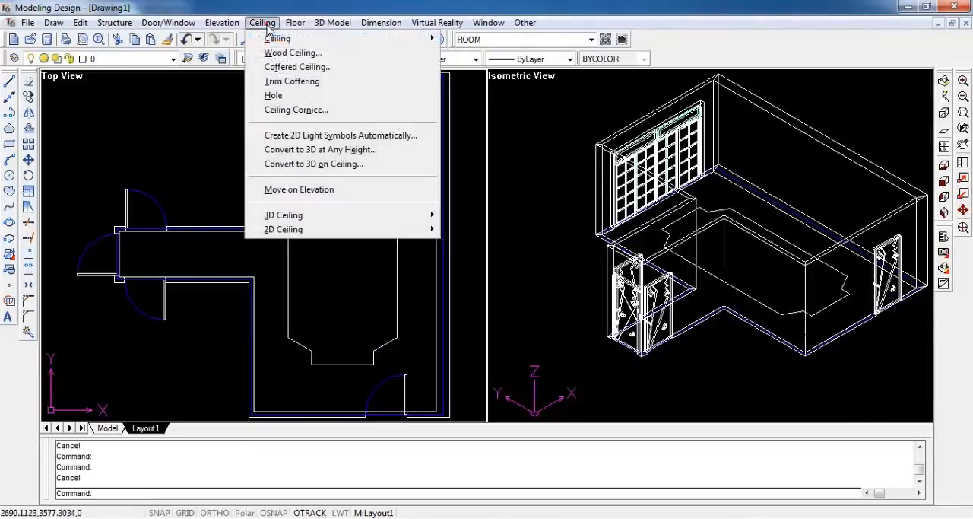
mouse_move(278, 38)
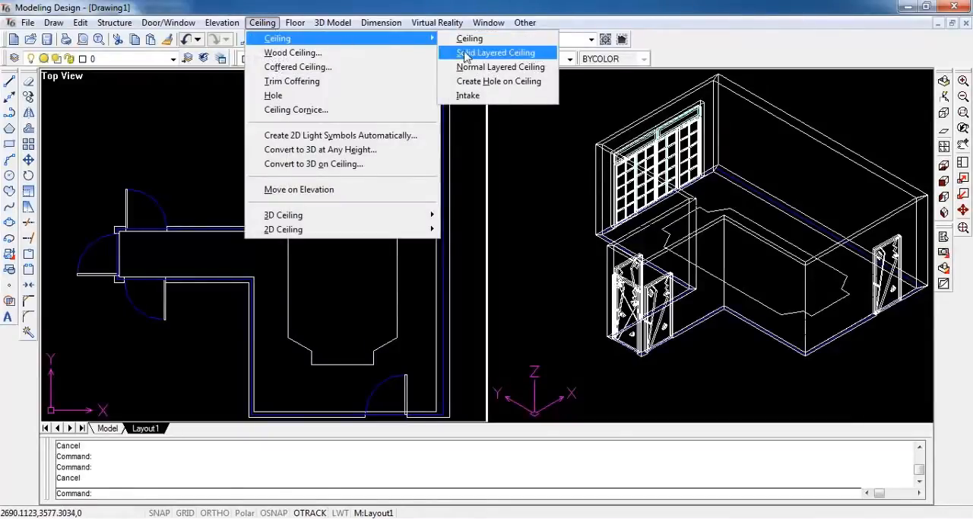
click(542, 53)
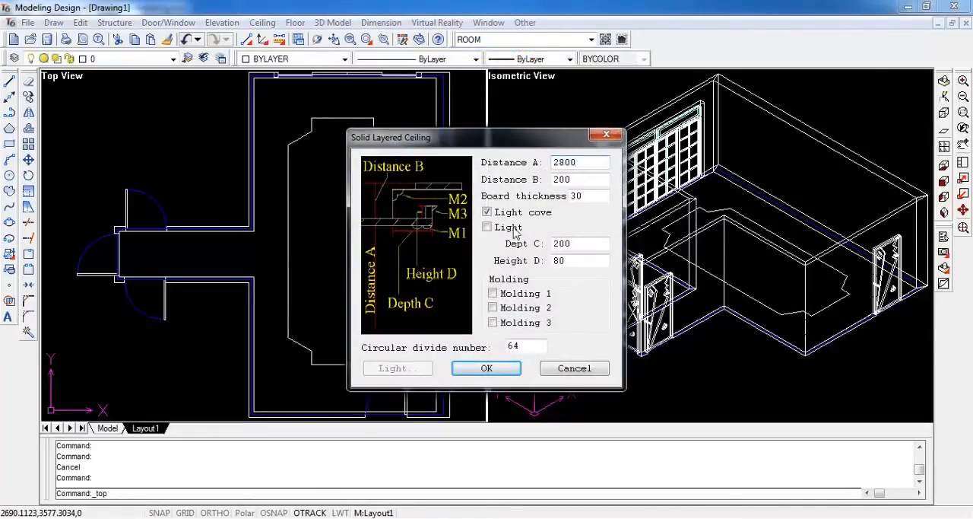
click(487, 227)
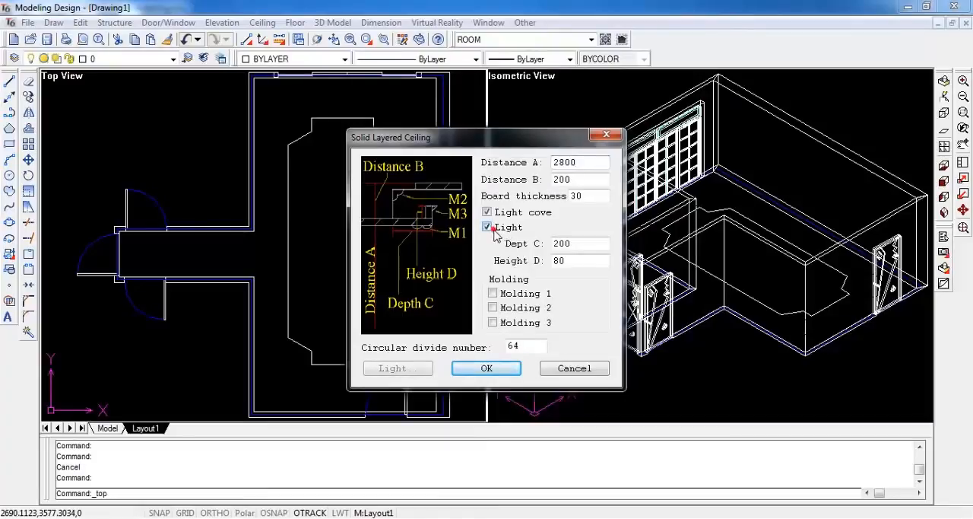
click(486, 368)
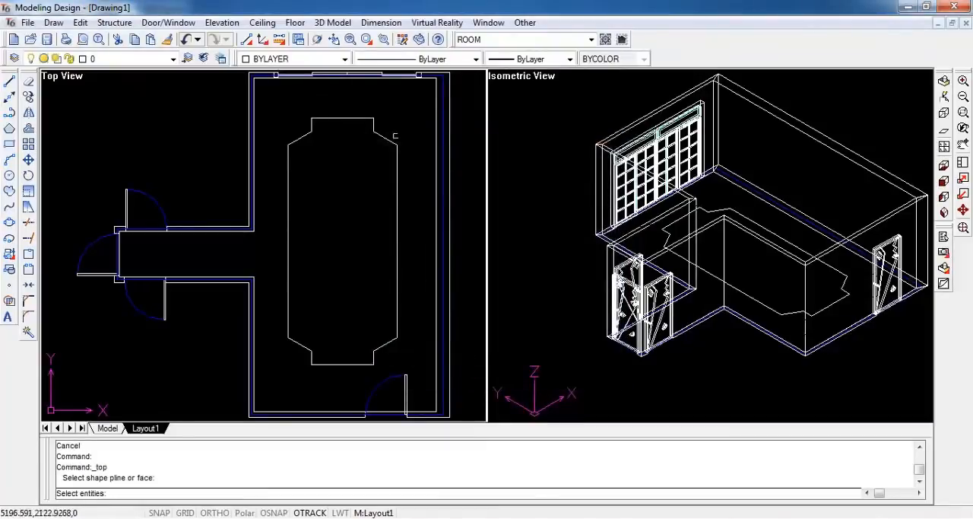
click(437, 107)
key(Return)
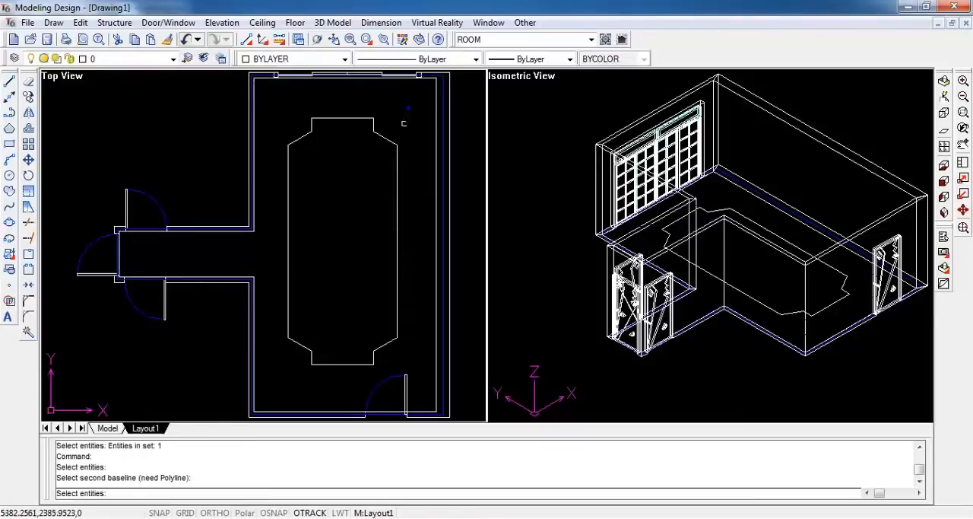
click(388, 141)
key(Return)
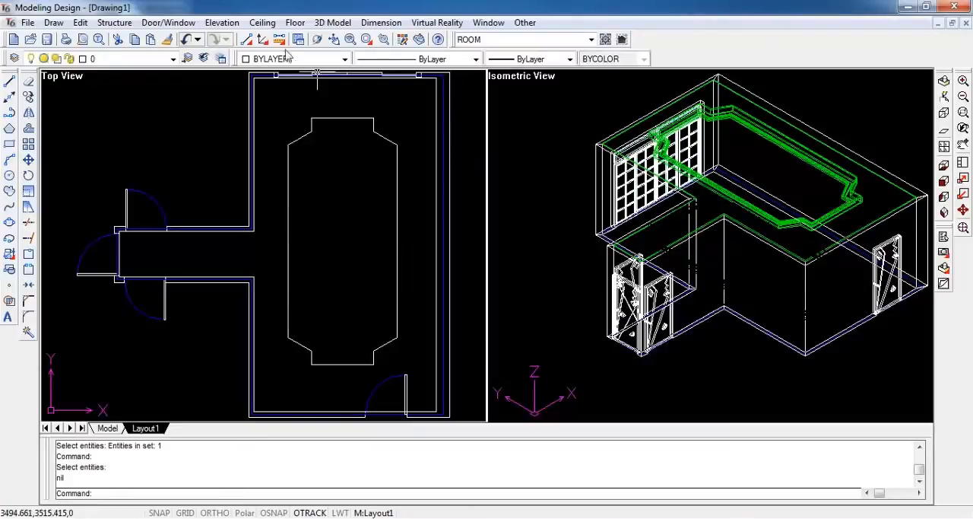
Place a straight vertical row of six 2D light symbols, radius 50, between the left wall and the notched outline in the top view
click(263, 22)
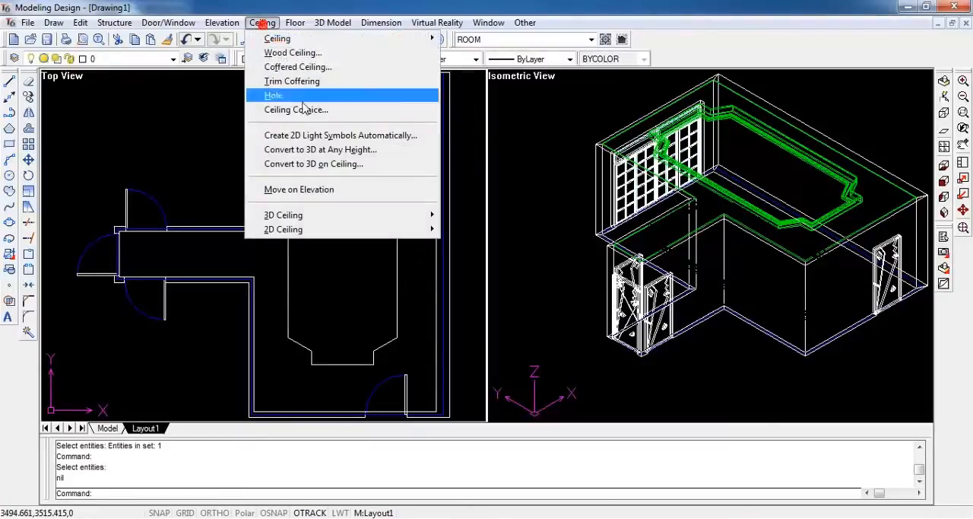
click(430, 143)
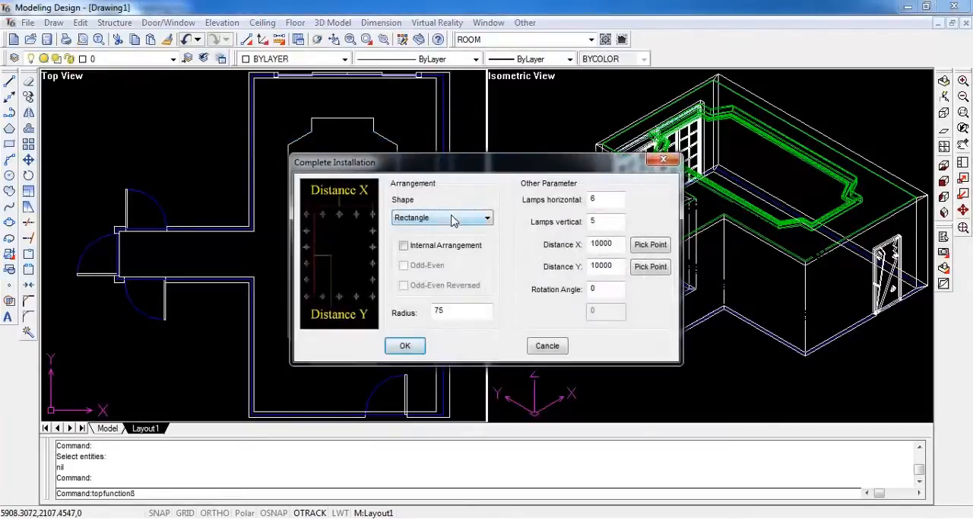
click(452, 220)
click(454, 230)
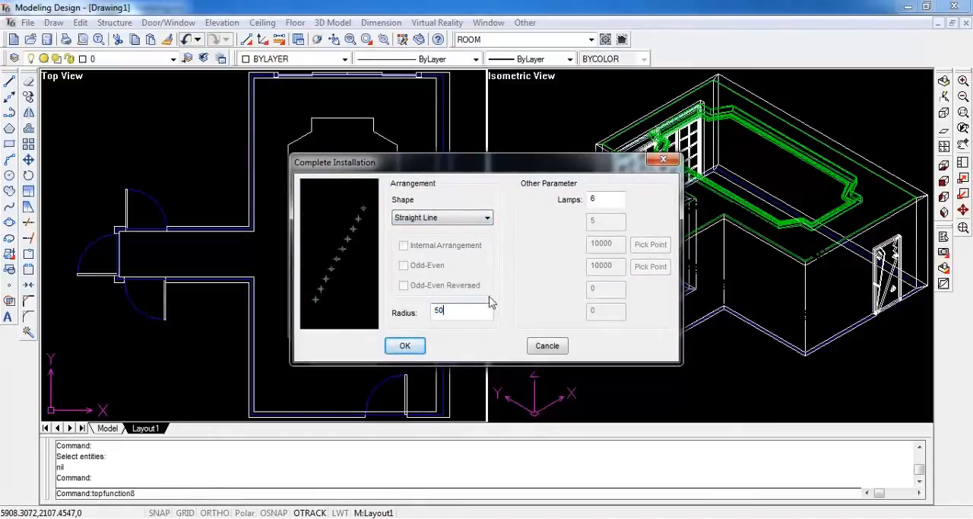
click(404, 345)
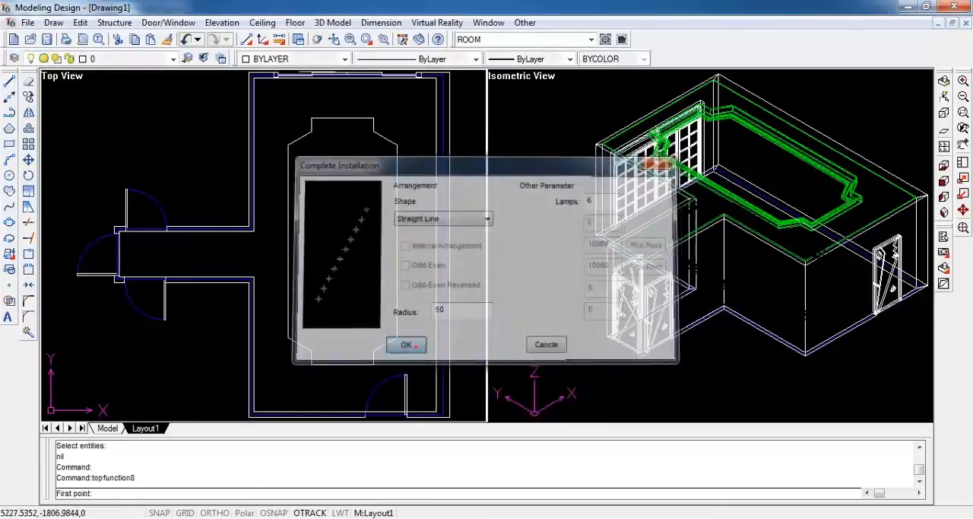
click(275, 99)
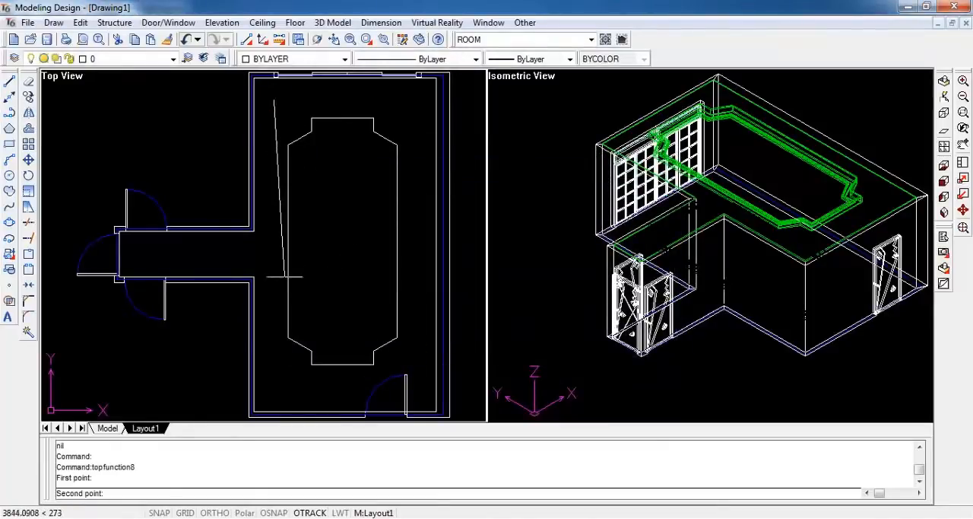
key(F8)
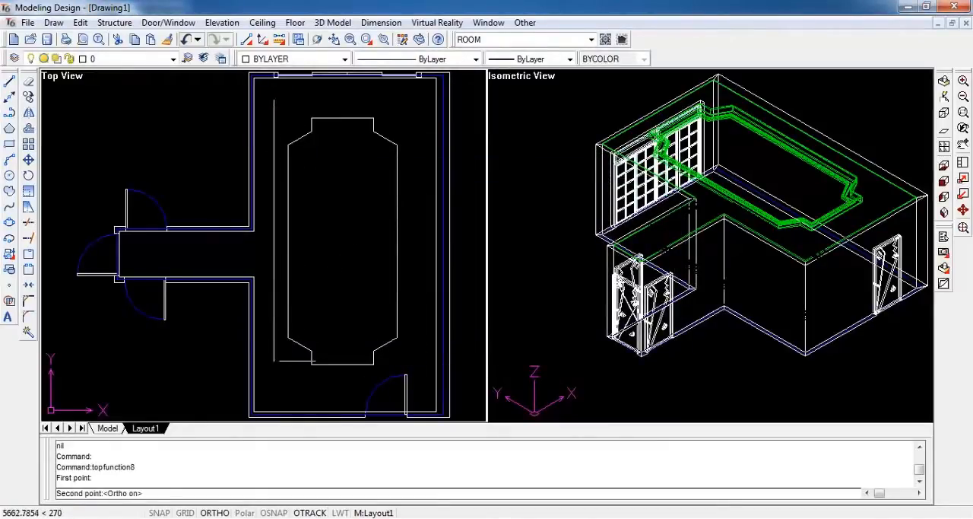
click(295, 392)
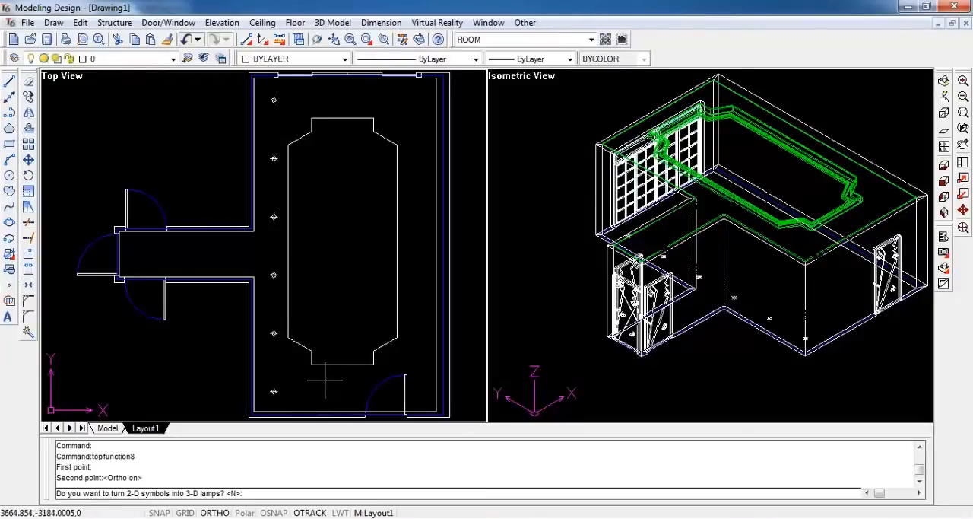
Convert the left row of light symbols into surface-mounted 3D lamps, using the layered ceiling as the base surface
key(Return)
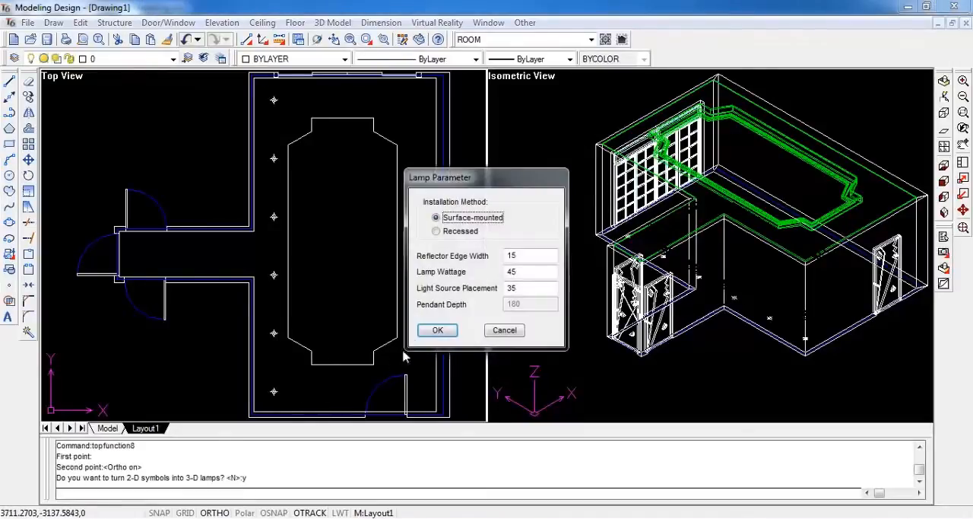
click(441, 336)
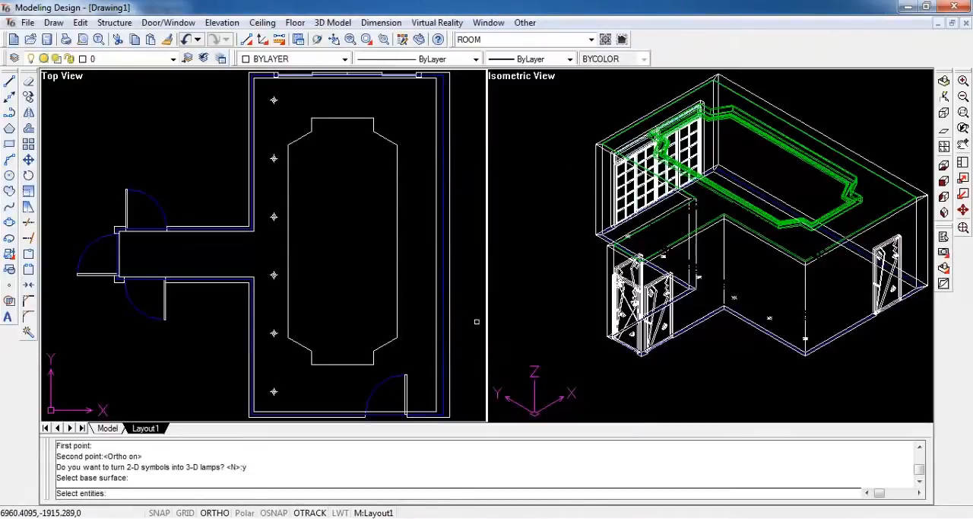
click(686, 191)
key(Return)
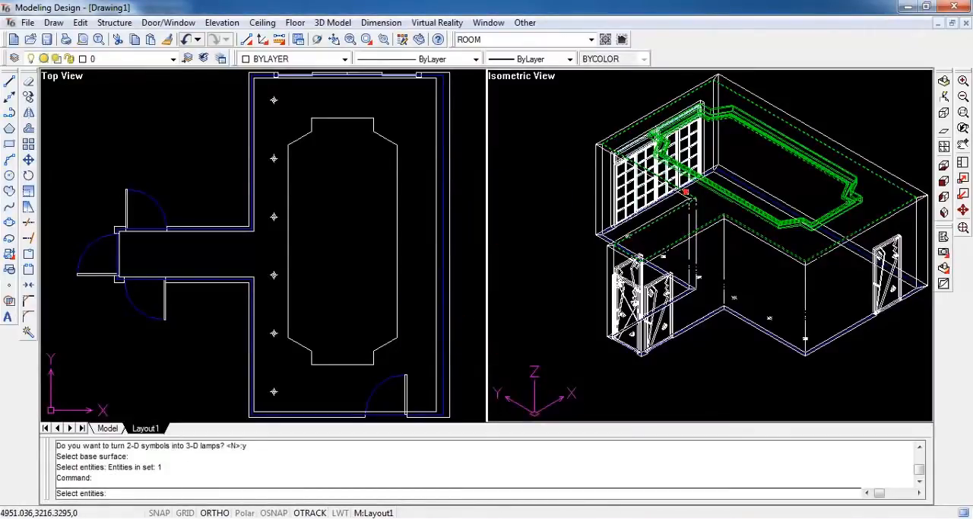
key(Return)
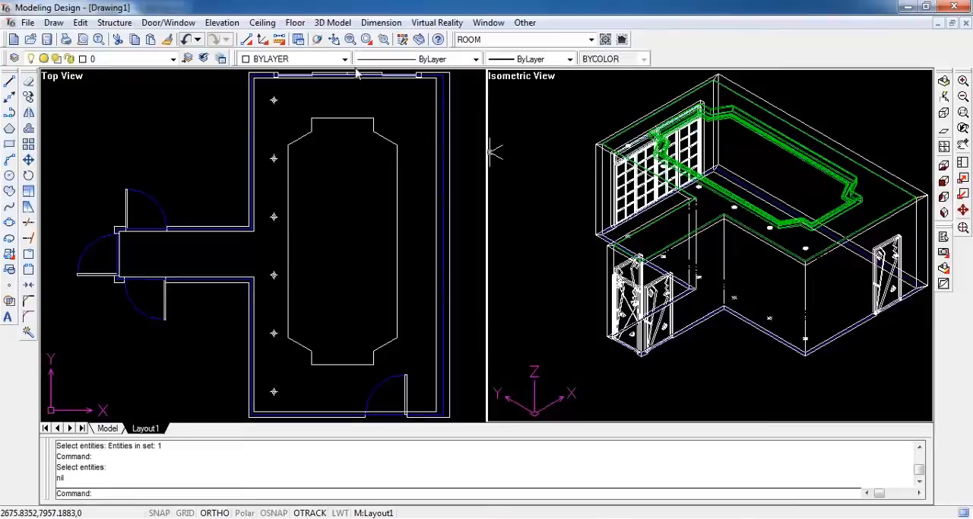
Place a matching straight row of six light symbols, radius 50, along the right wall, about 6420 long
click(251, 38)
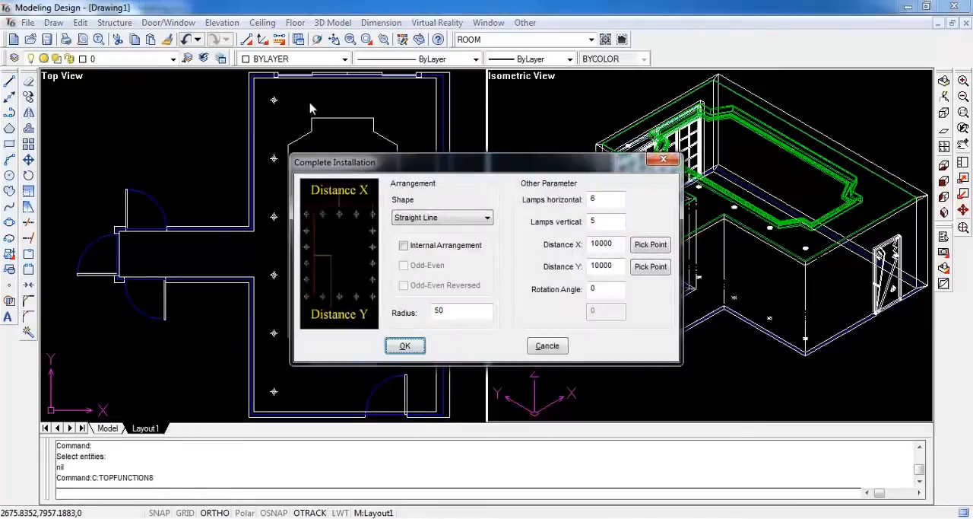
click(398, 346)
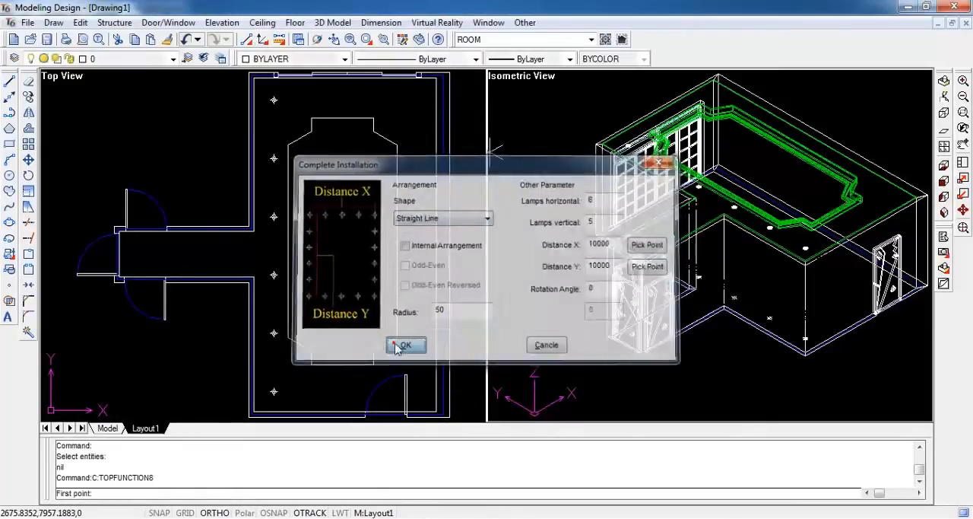
click(417, 99)
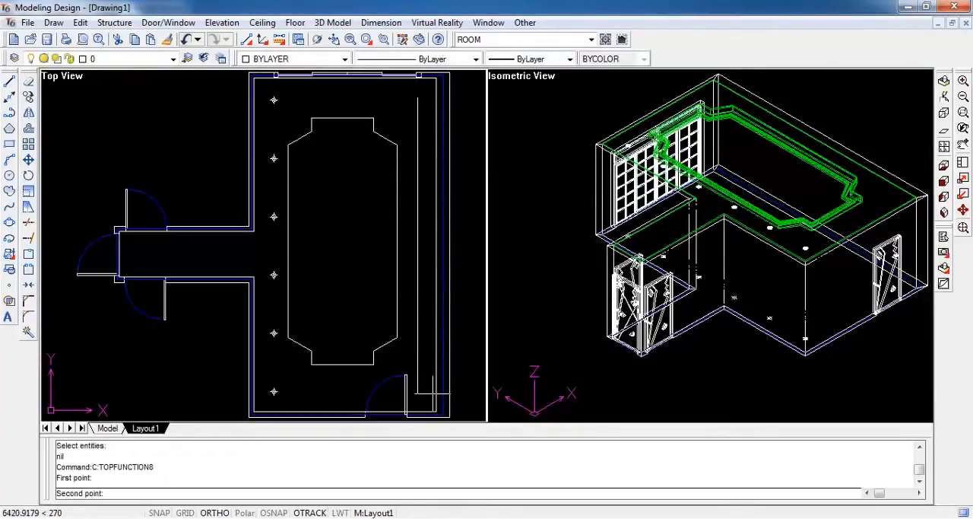
click(432, 395)
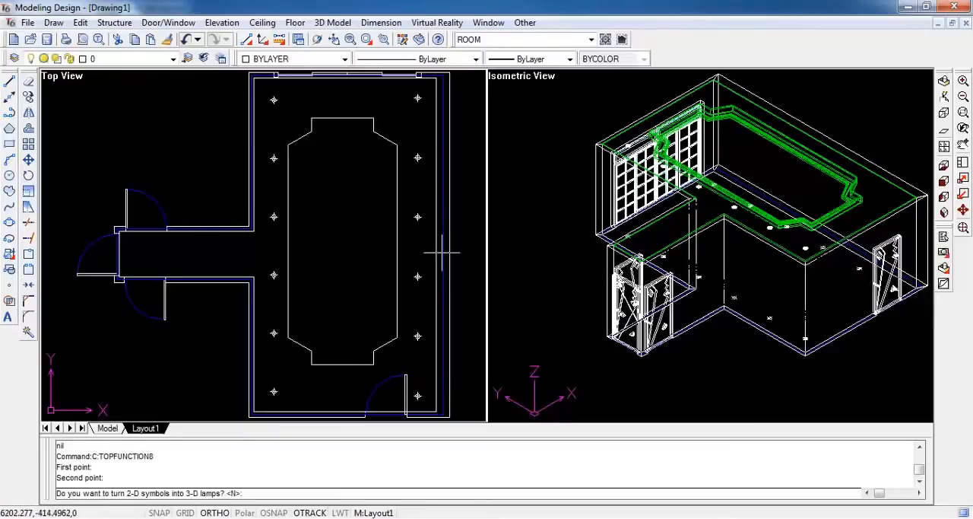
Convert the right row of light symbols into surface-mounted 3D lamps on the layered ceiling
text(y)
key(Return)
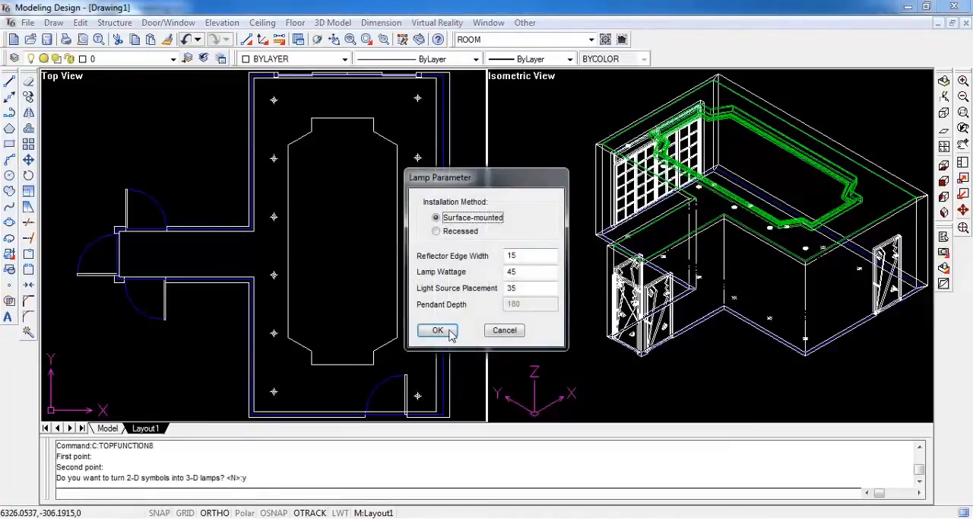
click(438, 330)
click(697, 250)
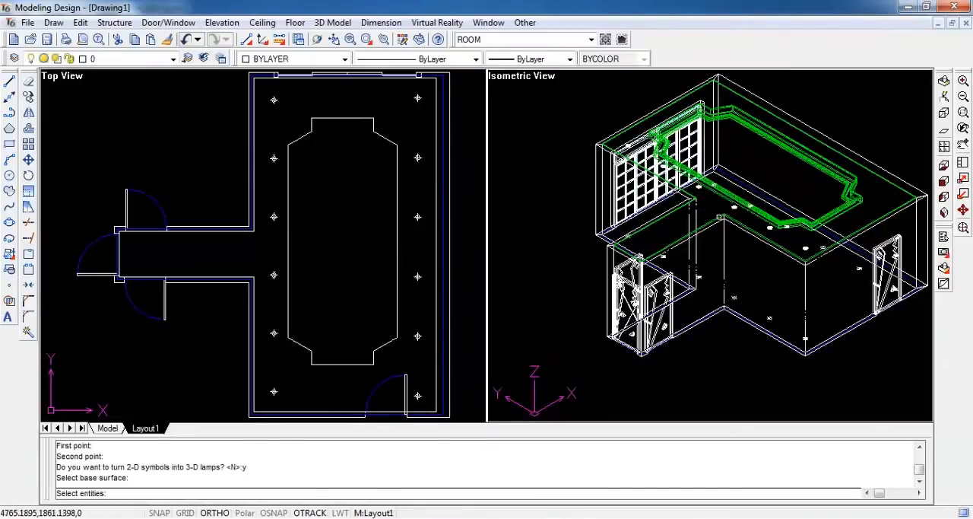
click(714, 210)
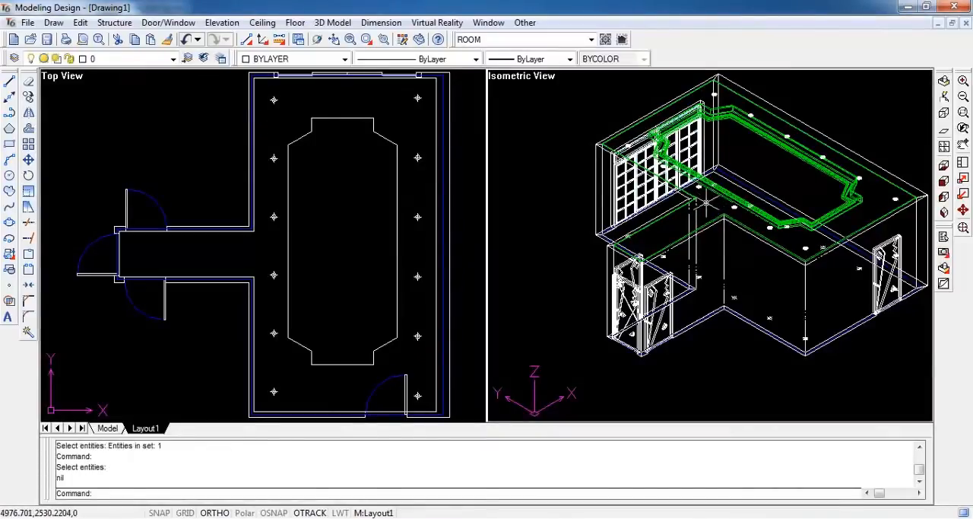
Place a straight horizontal row of two light symbols, radius 50, along the hallway, about 1795 long
key(F8)
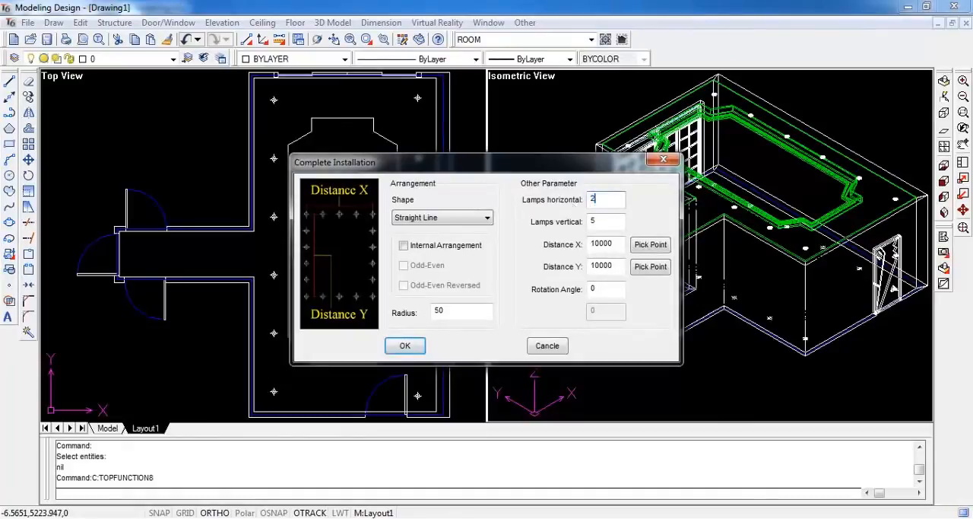
click(404, 346)
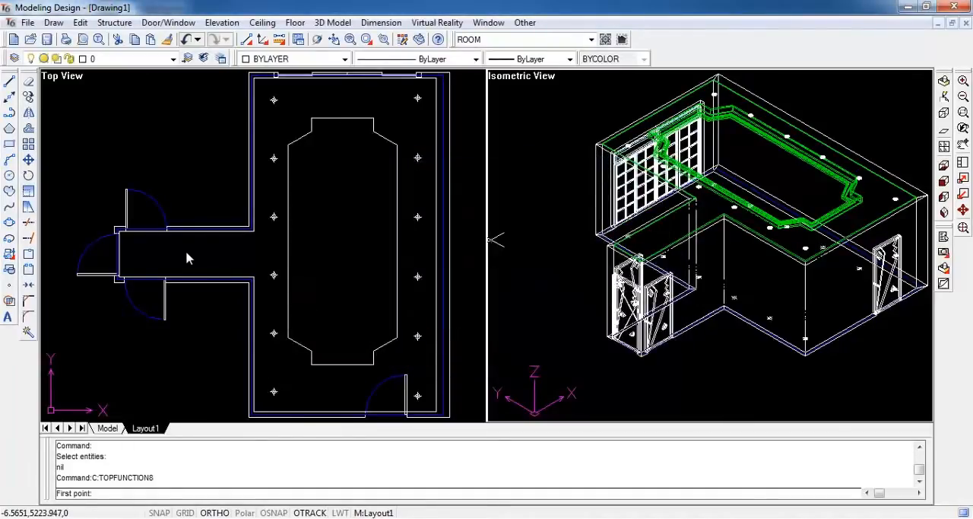
click(143, 253)
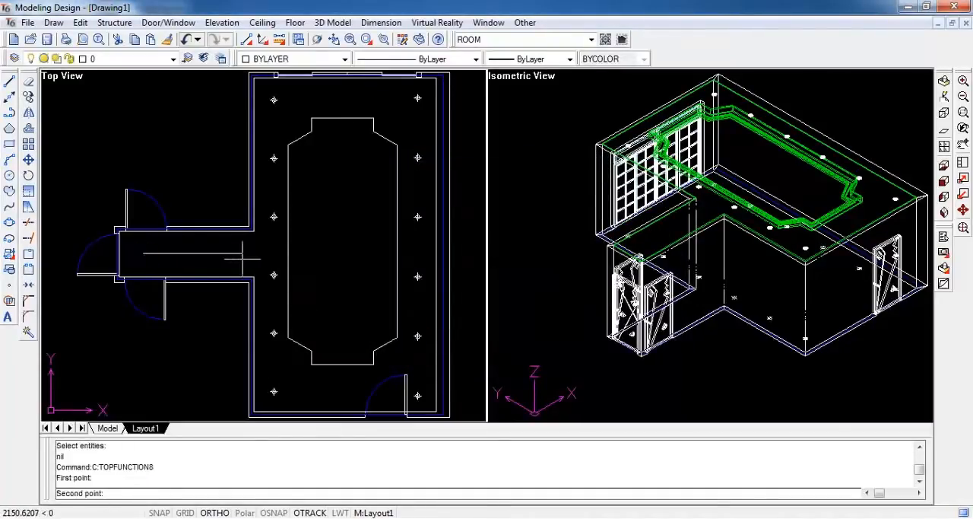
click(226, 259)
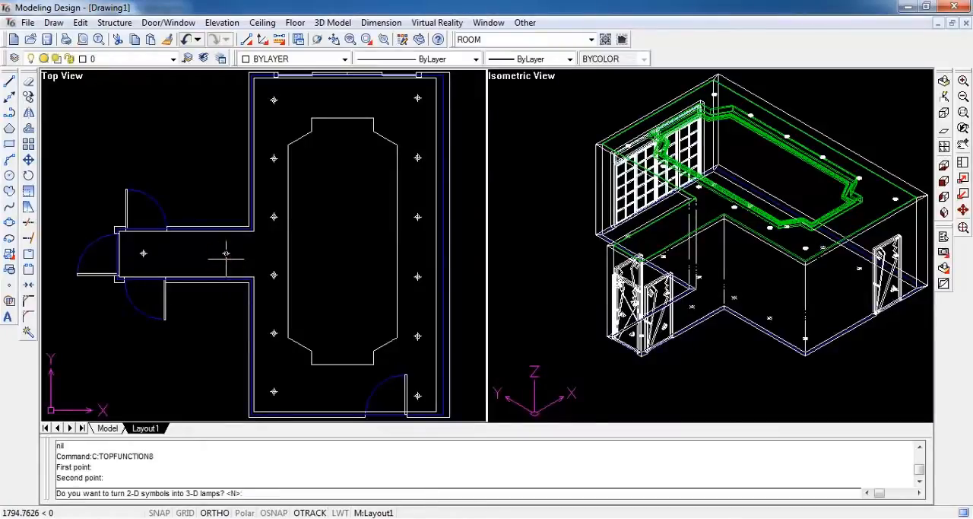
Convert the two hallway light symbols into surface-mounted 3D lamps, using the ceiling as the base surface
text(y)
key(Return)
click(437, 330)
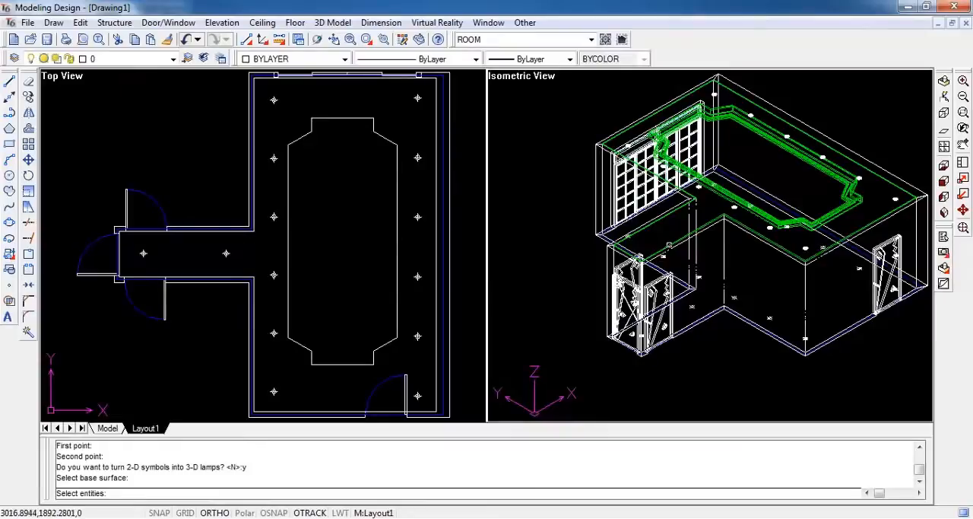
click(669, 244)
key(Return)
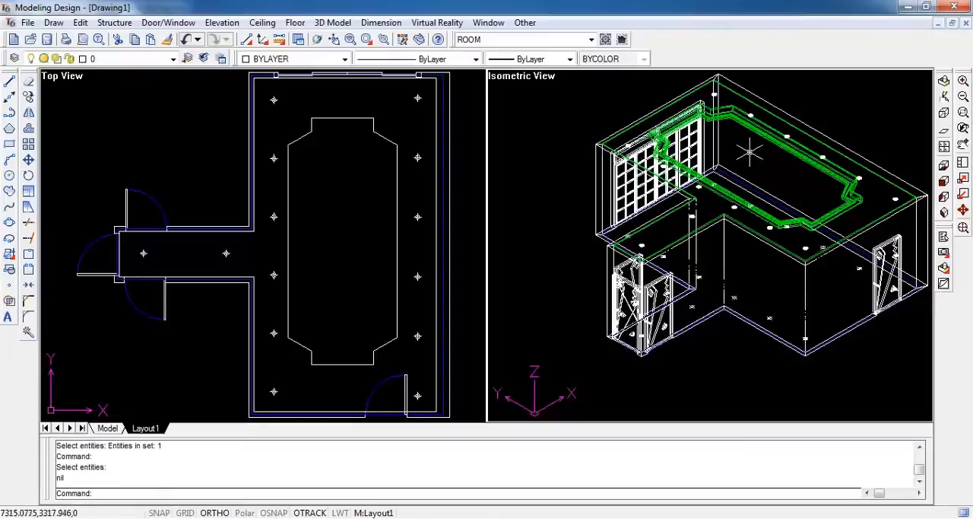
Switch to the four-viewport layout with front, left, top and 3D views, and fit the whole model in every view
click(965, 229)
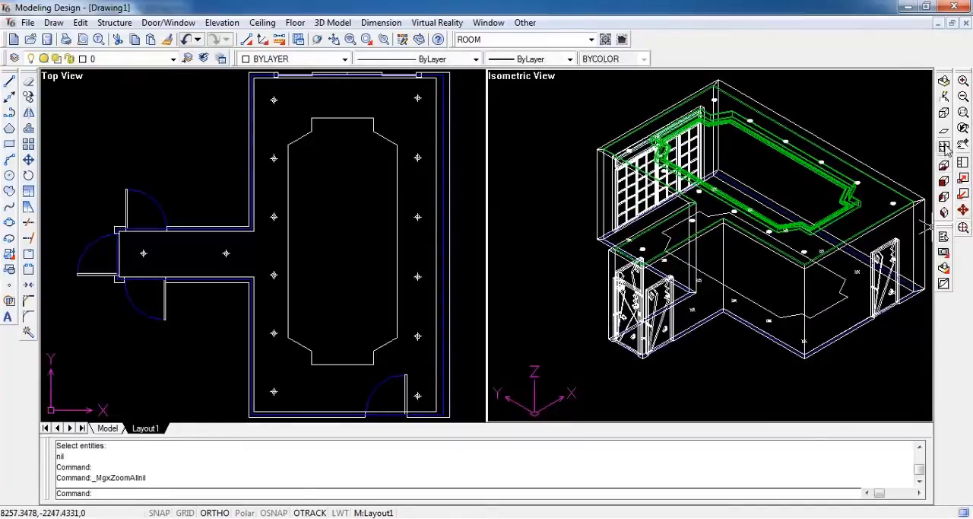
click(944, 147)
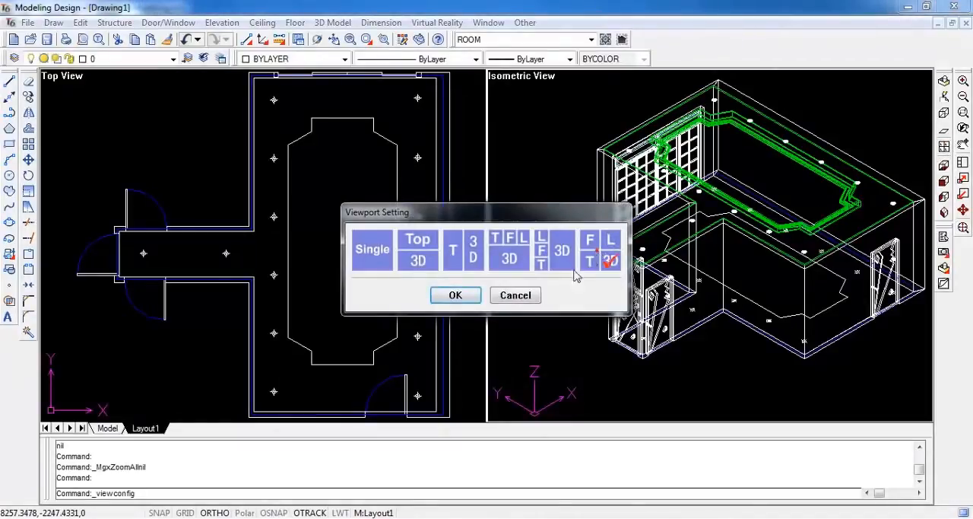
click(455, 295)
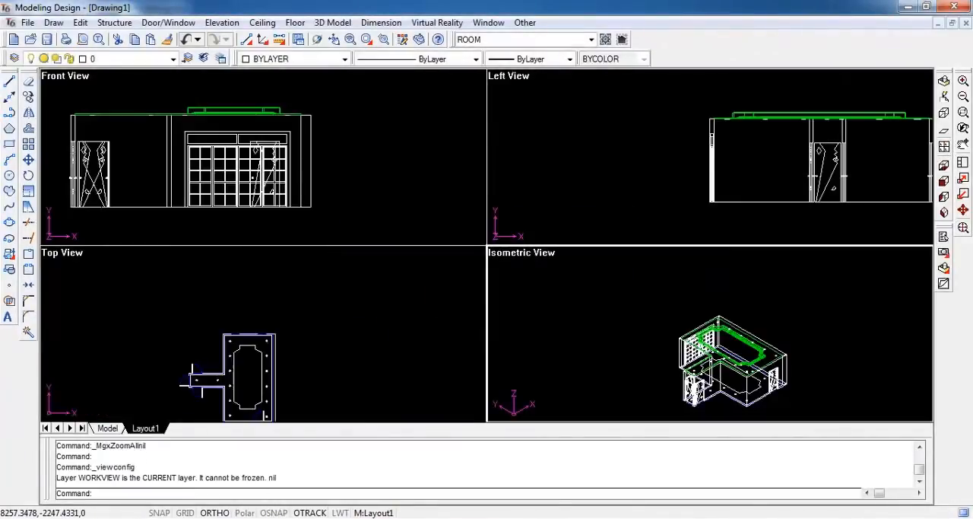
click(963, 228)
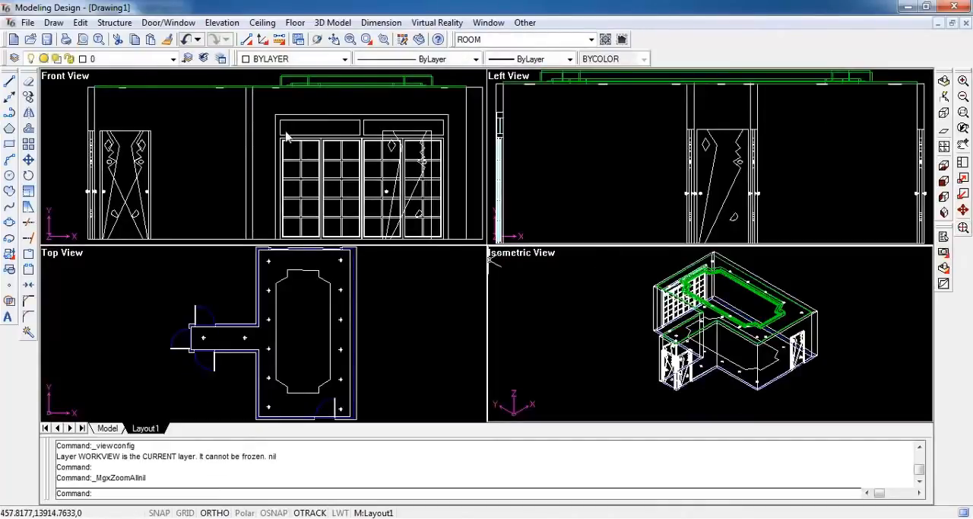
Set the elevation UCS to the main room's right wall, seen from inside the room, and show it in the front view's viewport
click(222, 23)
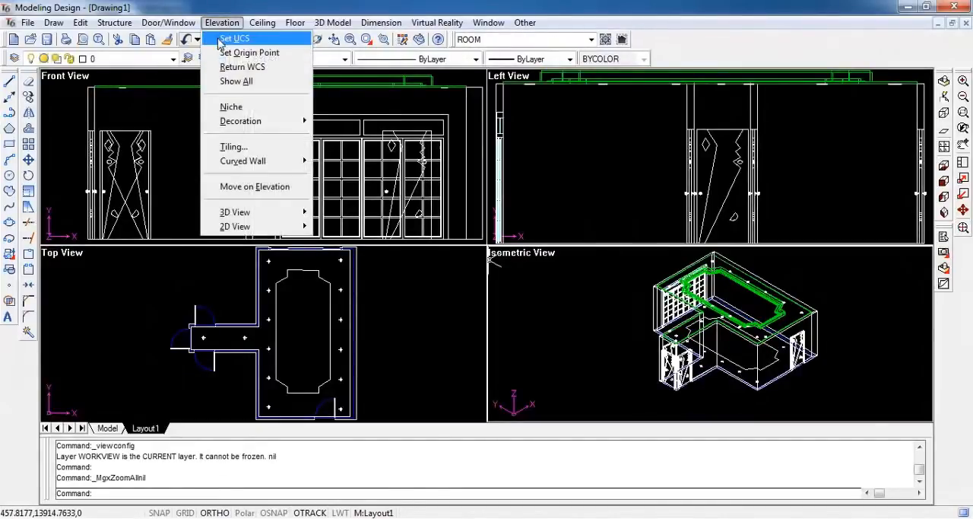
click(264, 42)
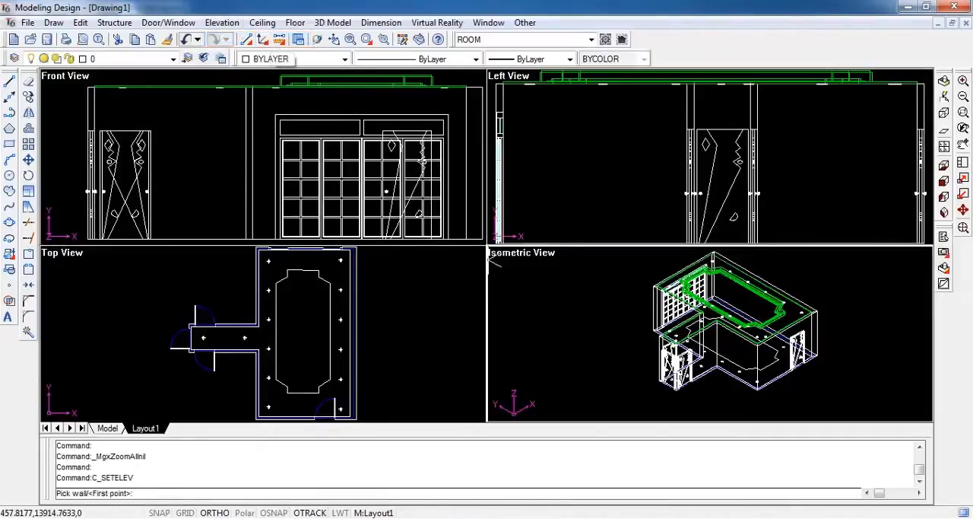
text(p)
key(Return)
click(350, 291)
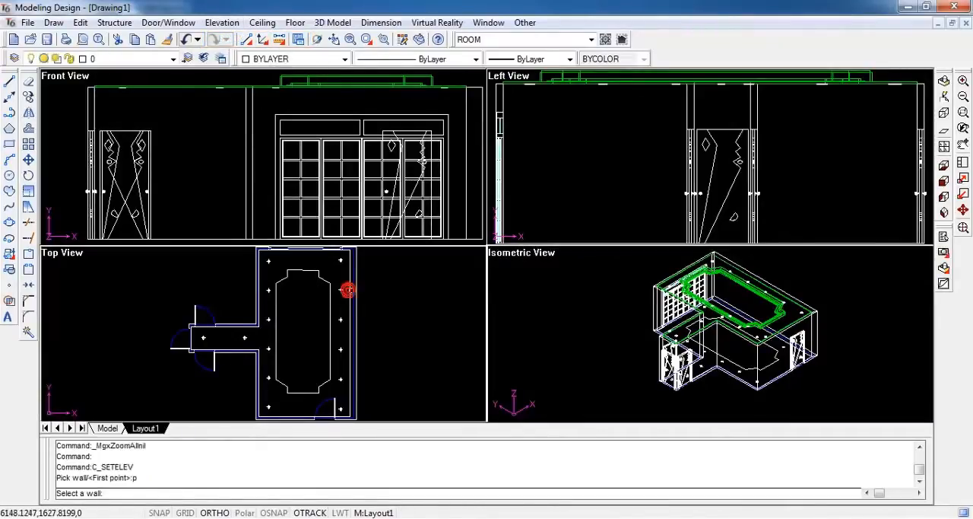
click(353, 289)
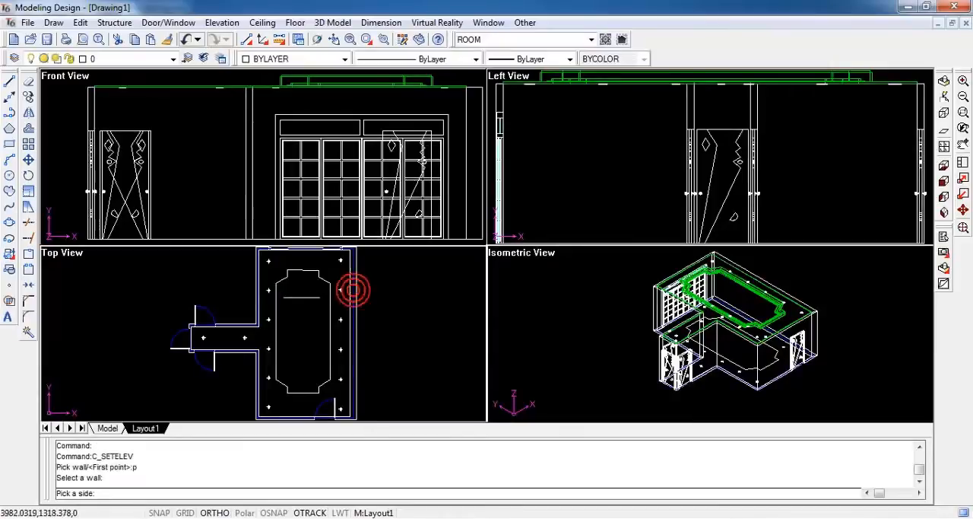
click(290, 298)
click(185, 176)
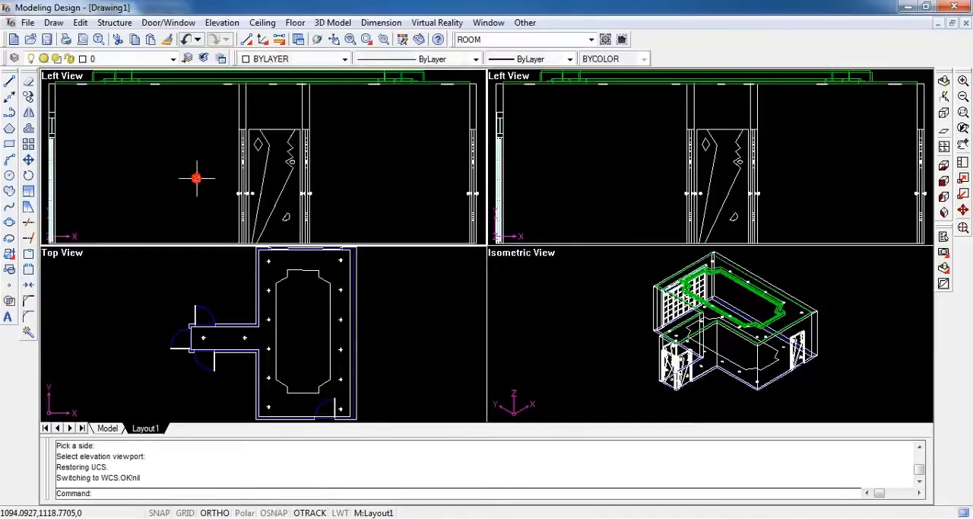
click(308, 333)
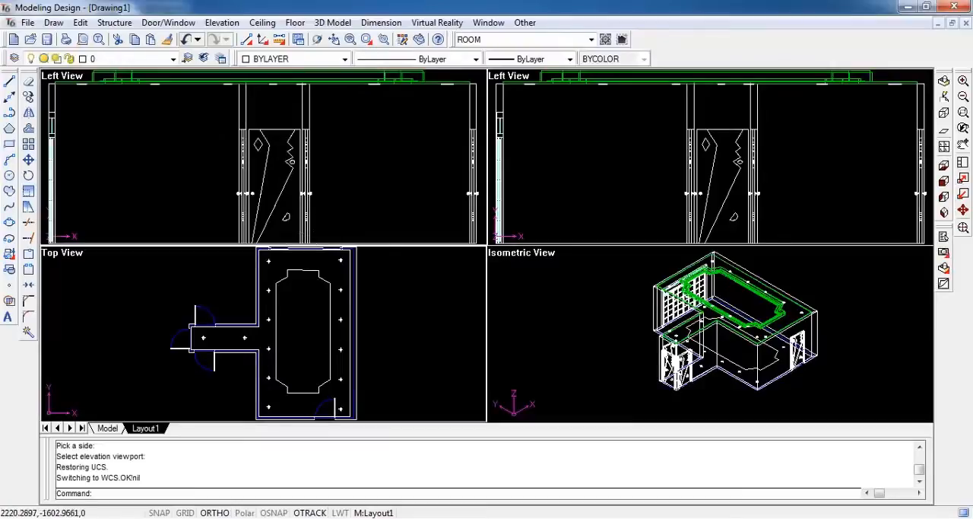
scroll(308, 332, down, 2)
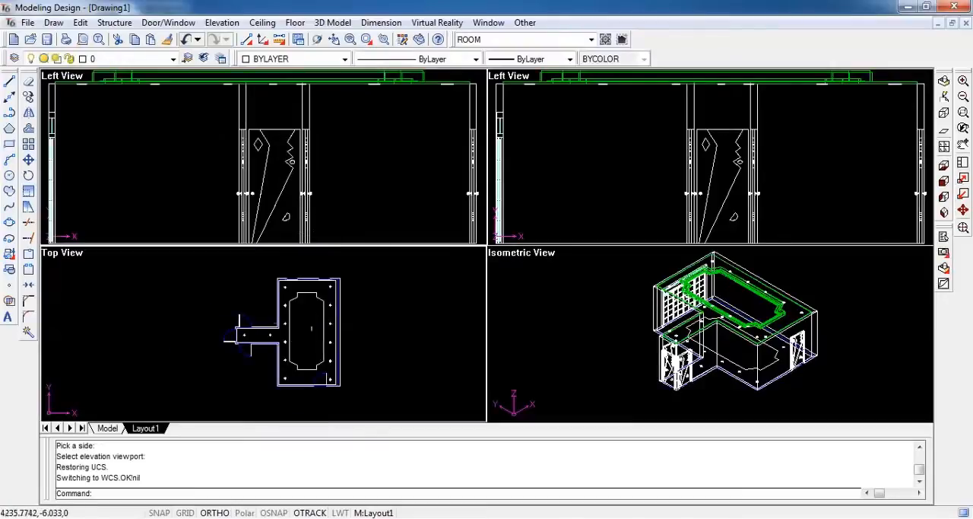
Hide the hallway and the left part of the main room in plan, keeping the right wall, and fit all views
click(525, 22)
click(532, 100)
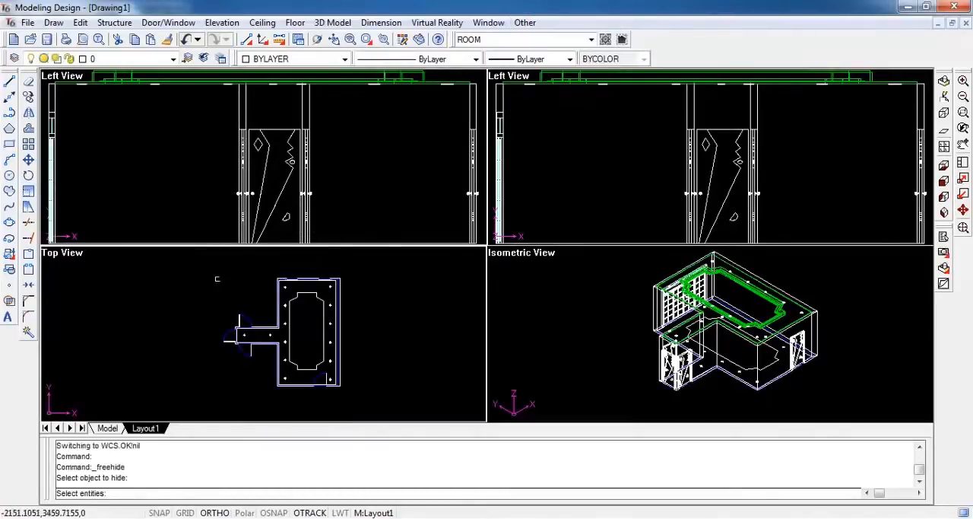
click(202, 261)
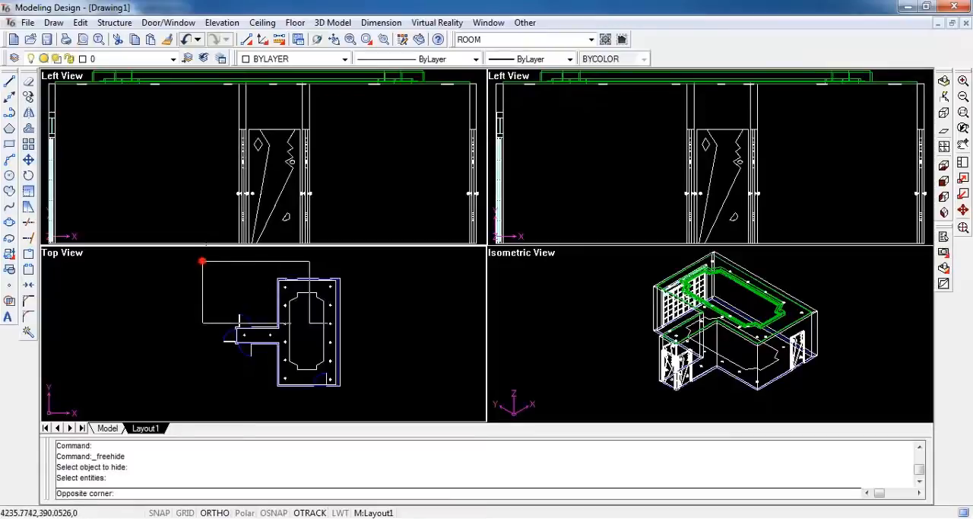
click(326, 402)
key(Return)
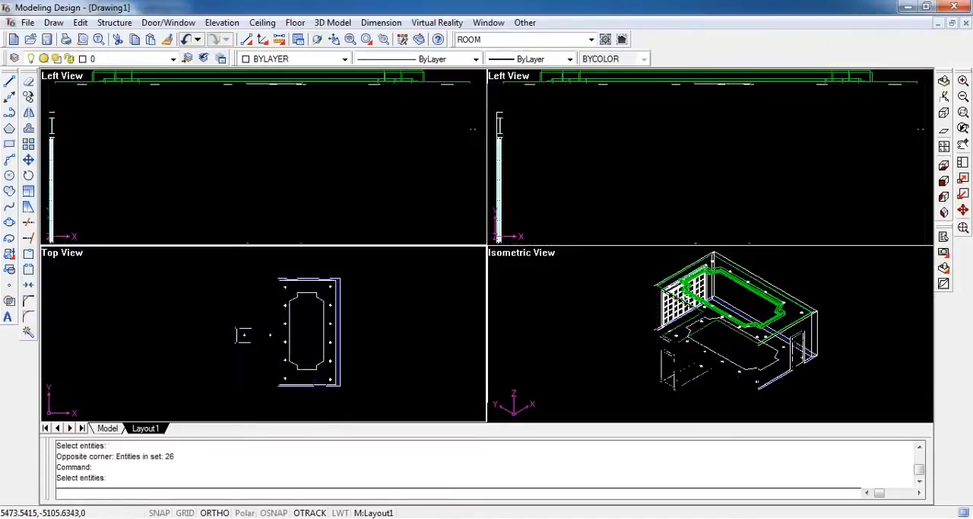
click(963, 228)
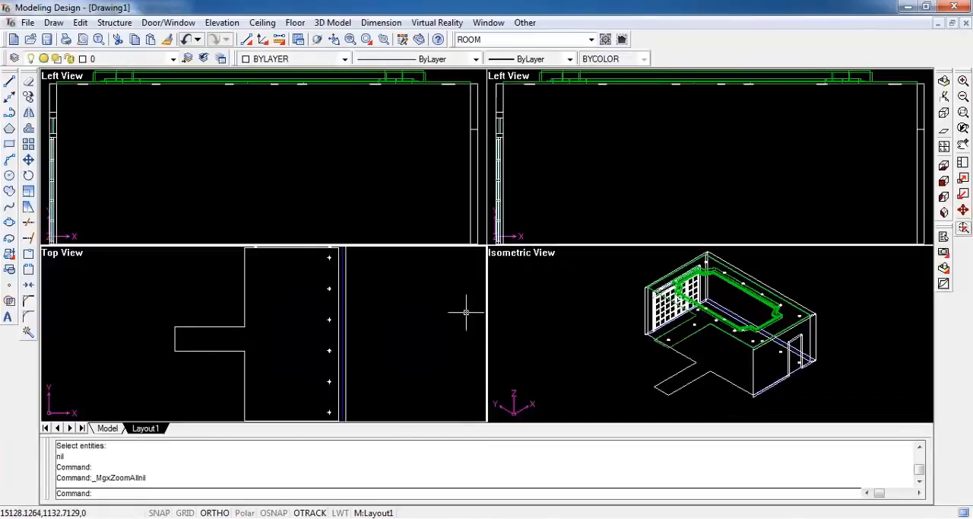
Draw a guide polyline from the right wall's lower-left corner in elevation, 1700 along the floor, ending in a short upward segment
click(282, 185)
scroll(213, 176, down, 2)
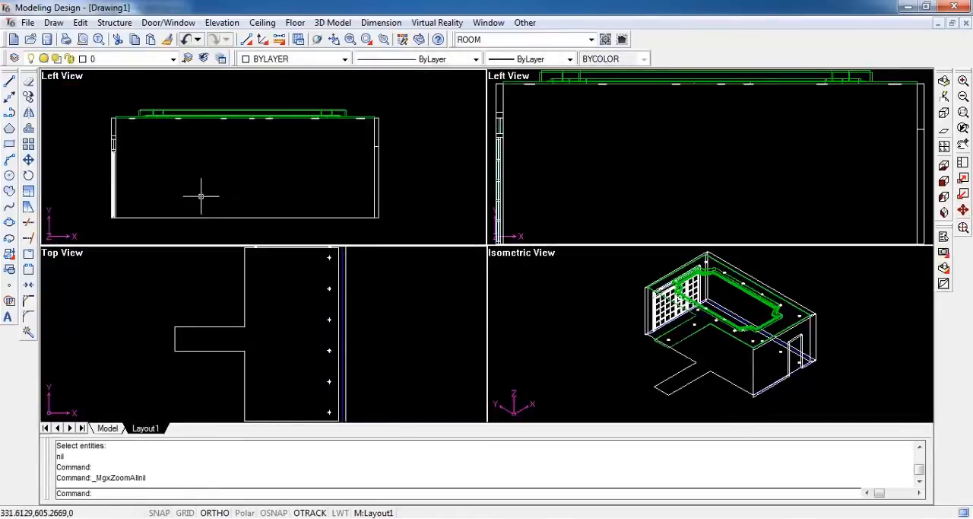
middle_drag(201, 196, 237, 188)
scroll(172, 200, up, 3)
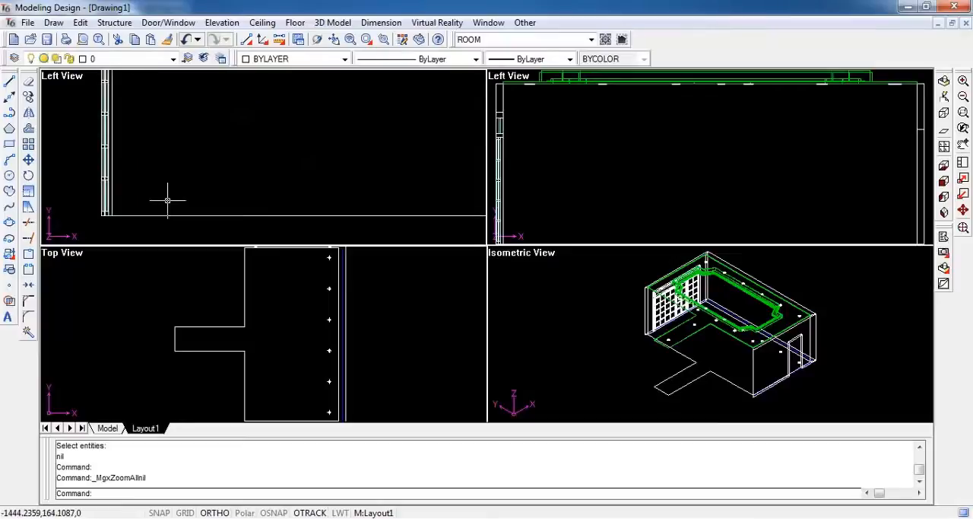
click(10, 128)
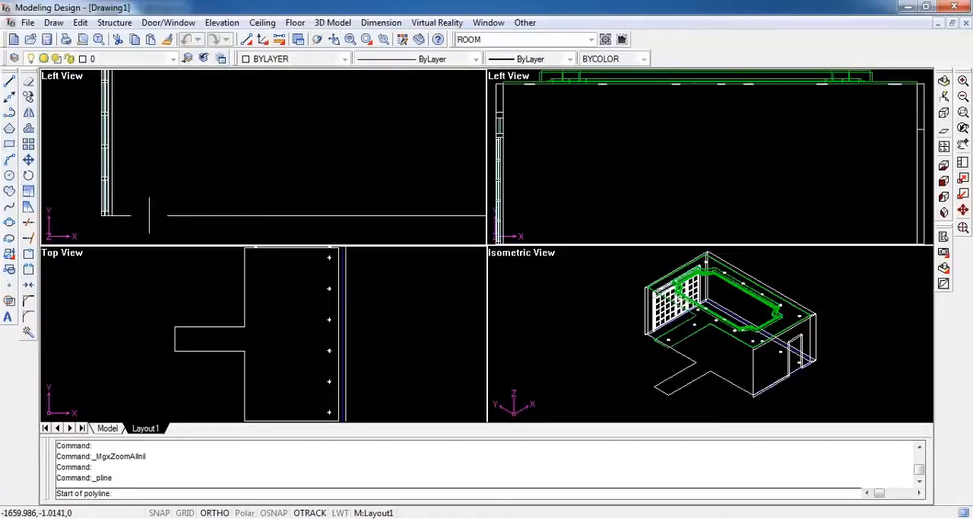
shift+right_click(150, 197)
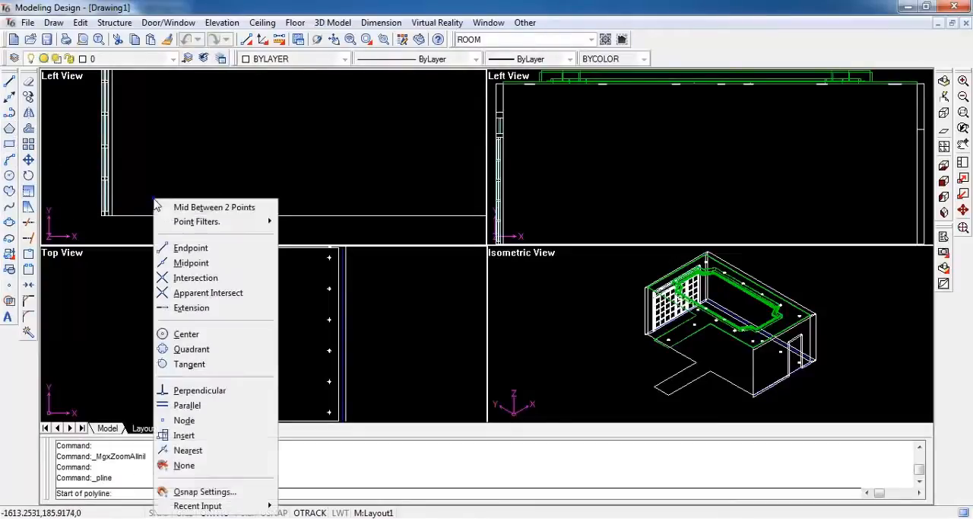
click(192, 246)
click(110, 233)
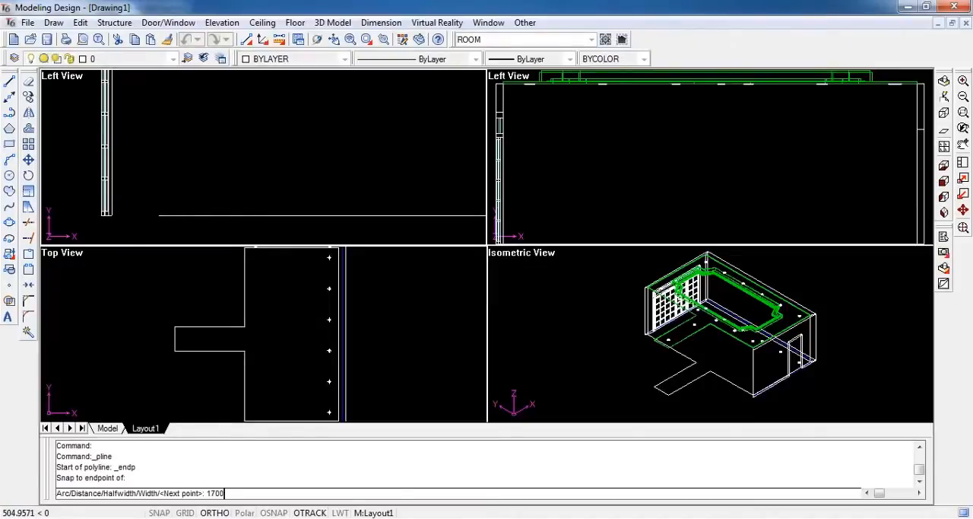
key(Return)
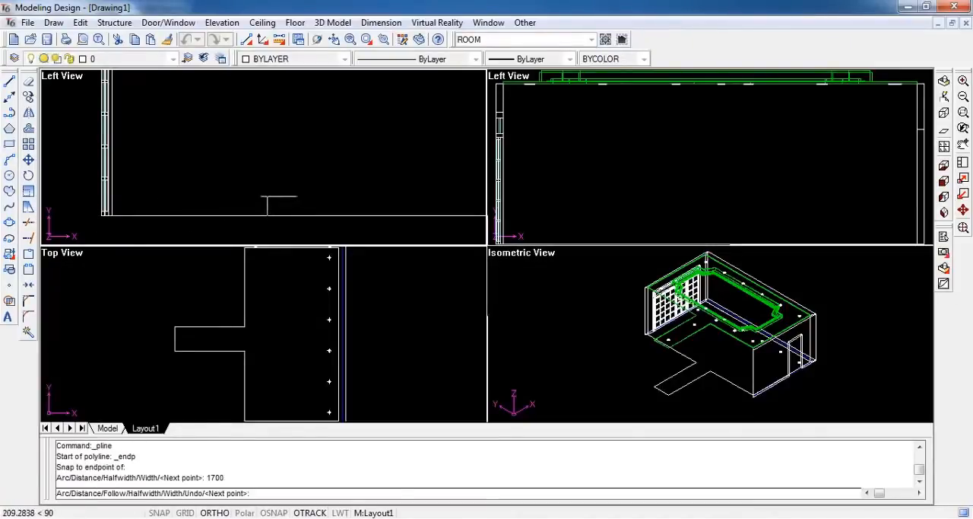
click(277, 205)
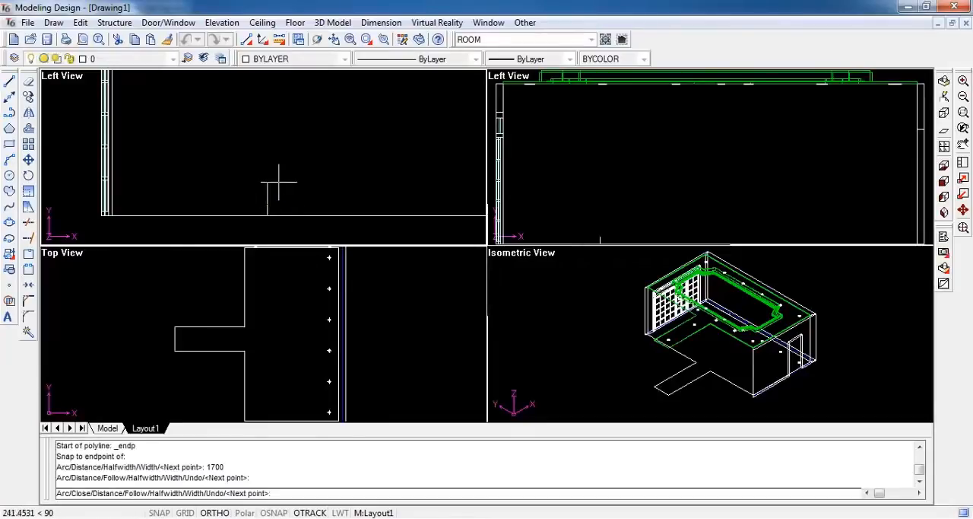
key(Escape)
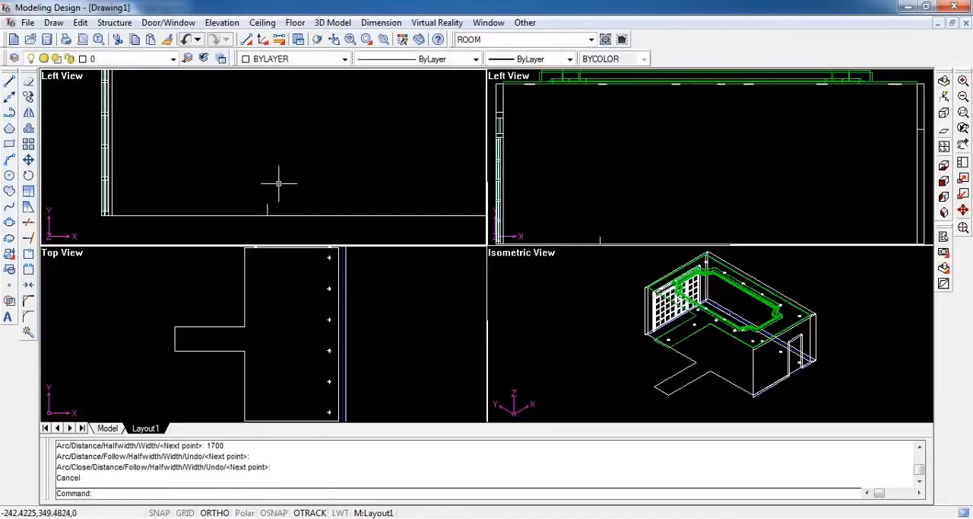
Draw a 2000 by 500 rectangle up and to the right from the guide polyline's corner at the end of its 1700 segment
click(9, 144)
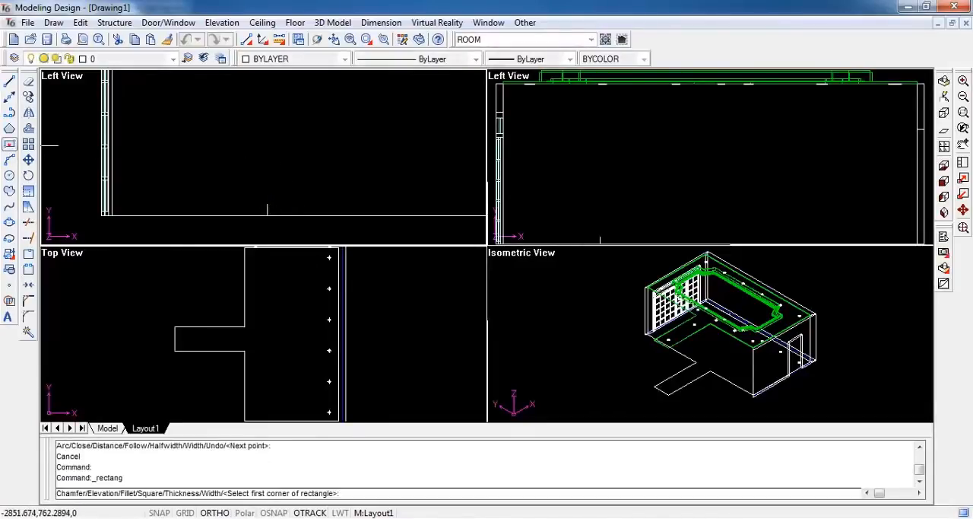
shift+right_click(265, 204)
click(291, 252)
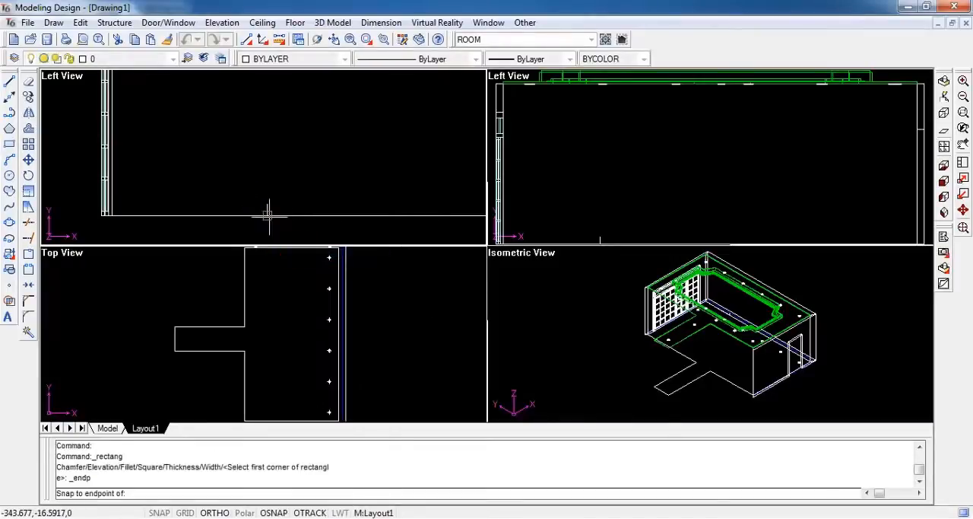
click(267, 213)
text(d)
key(Return)
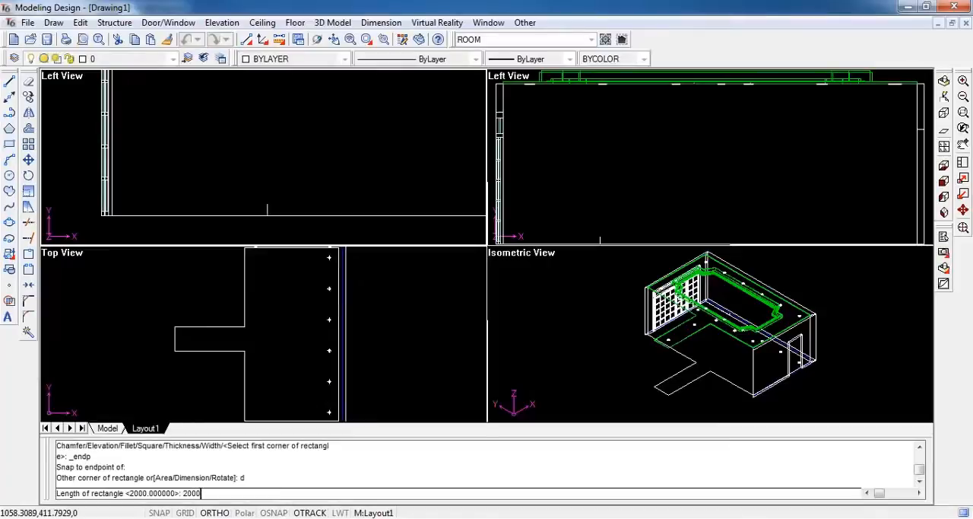
key(Return)
text(500)
key(Return)
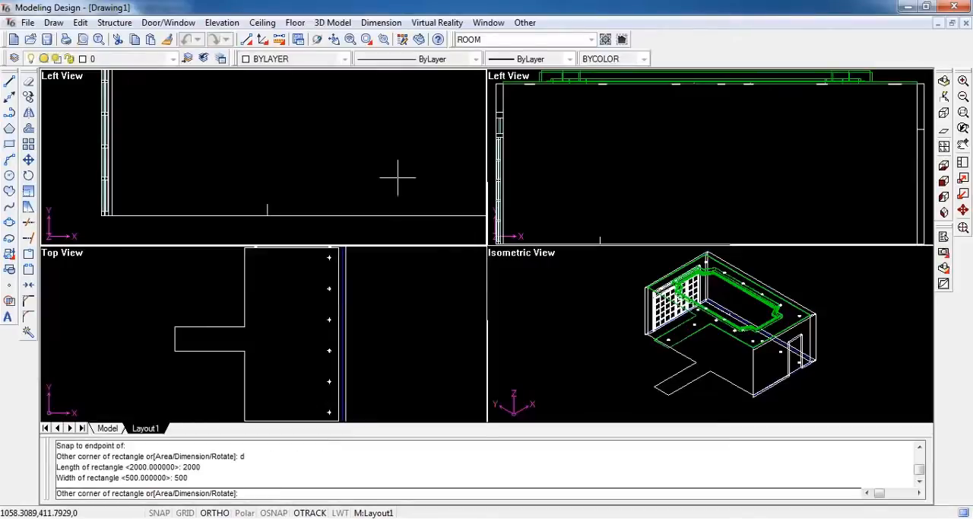
click(459, 170)
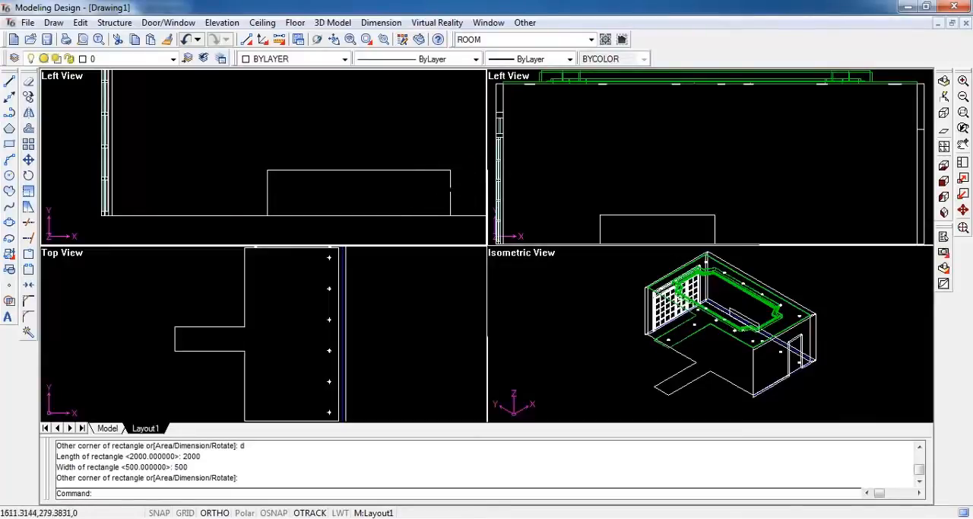
Move the rectangle straight up by 1000 in the wall elevation
click(450, 187)
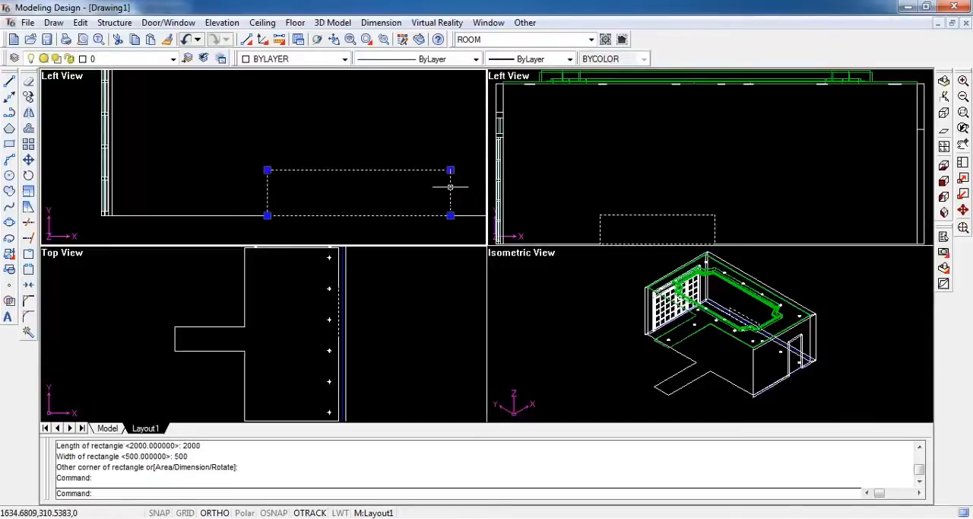
text(m)
key(Return)
shift+right_click(450, 187)
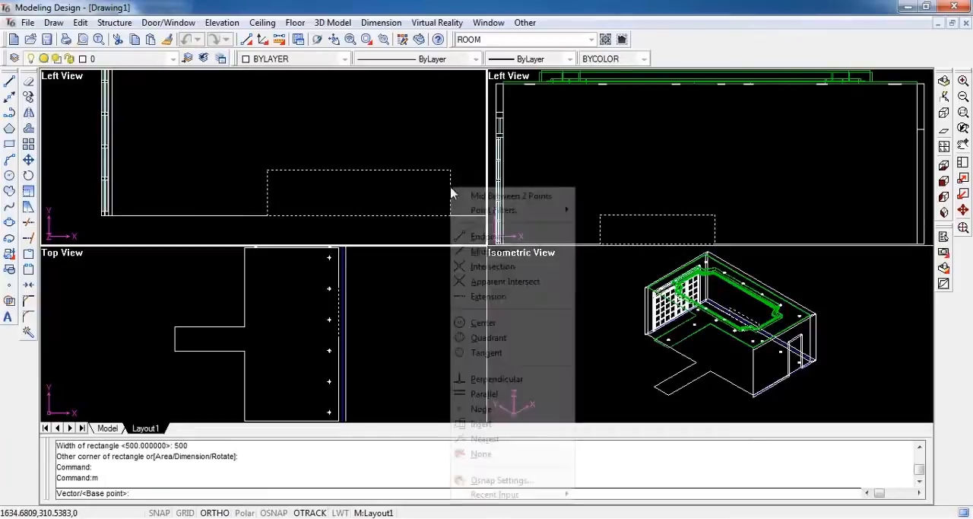
click(475, 234)
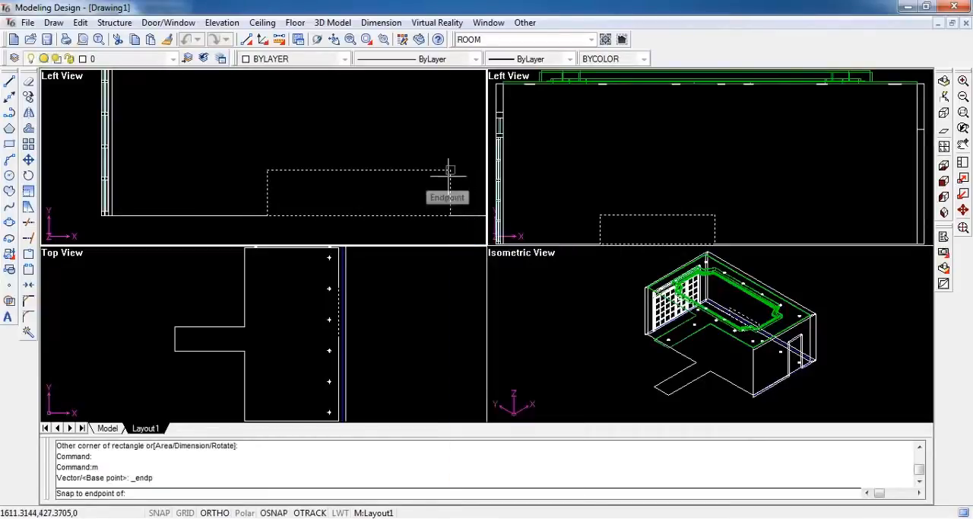
click(450, 174)
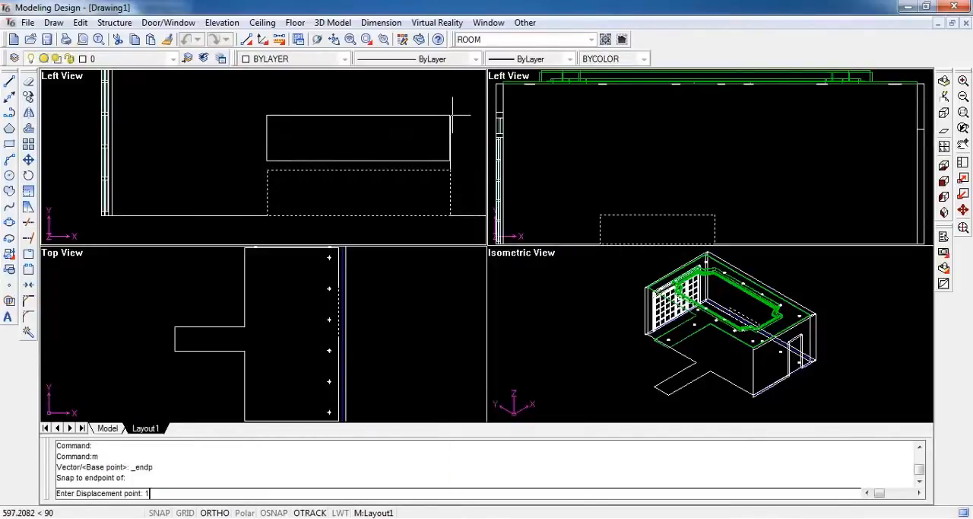
key(Return)
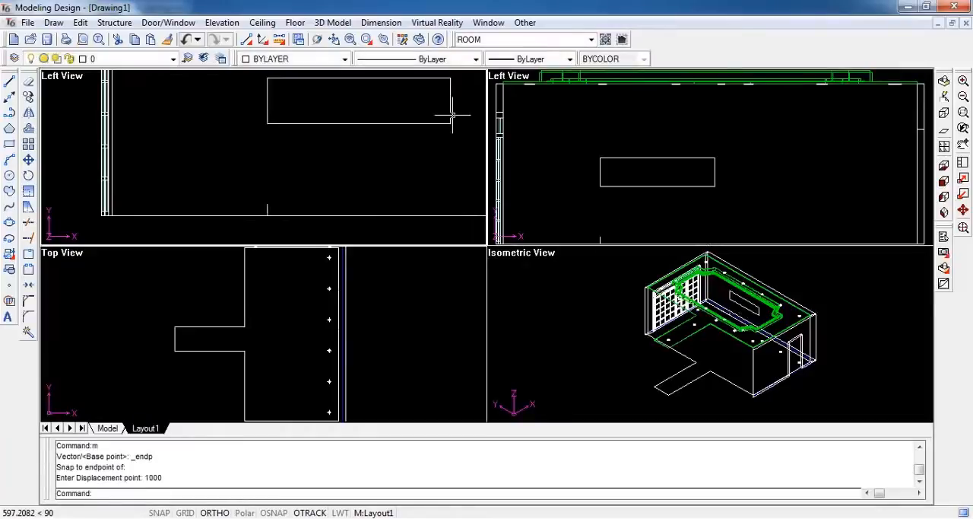
Erase the guide polyline along the floor
click(267, 214)
text(e)
key(Return)
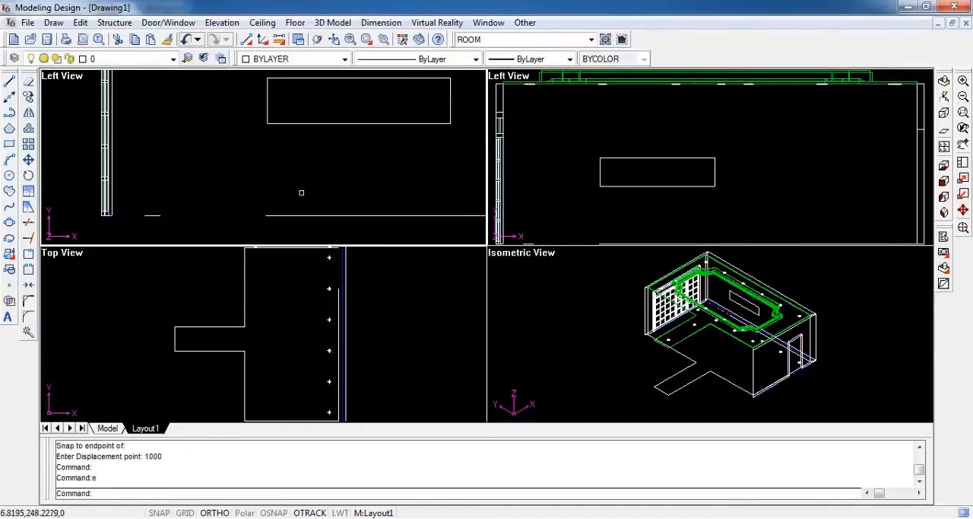
Cut a 150-deep niche into the main room's right wall using the rectangle as its profile, and select the niche in plan
scroll(304, 192, down, 2)
middle_drag(339, 156, 240, 175)
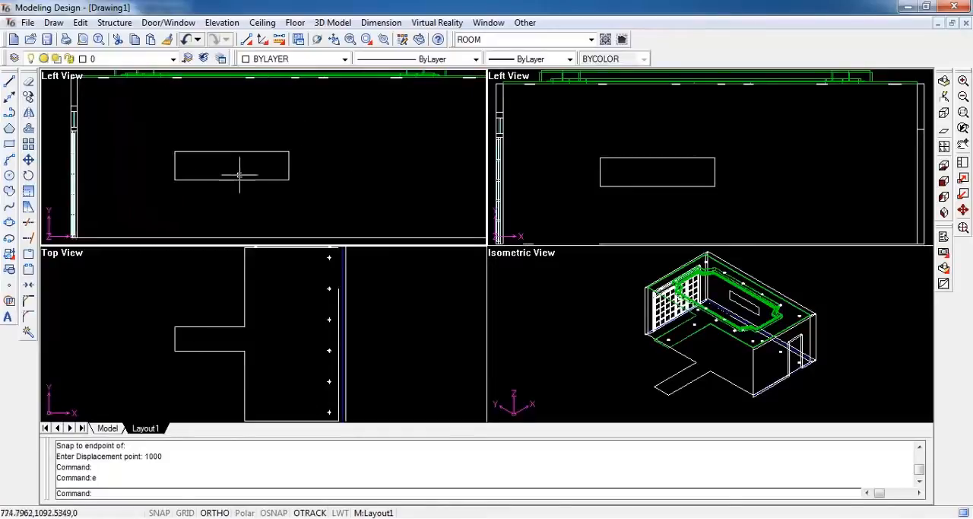
click(223, 23)
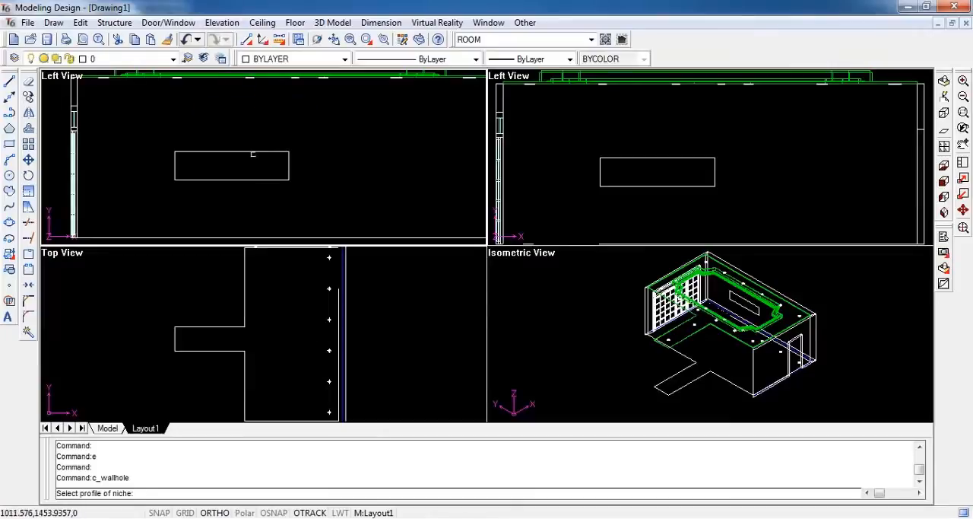
click(245, 152)
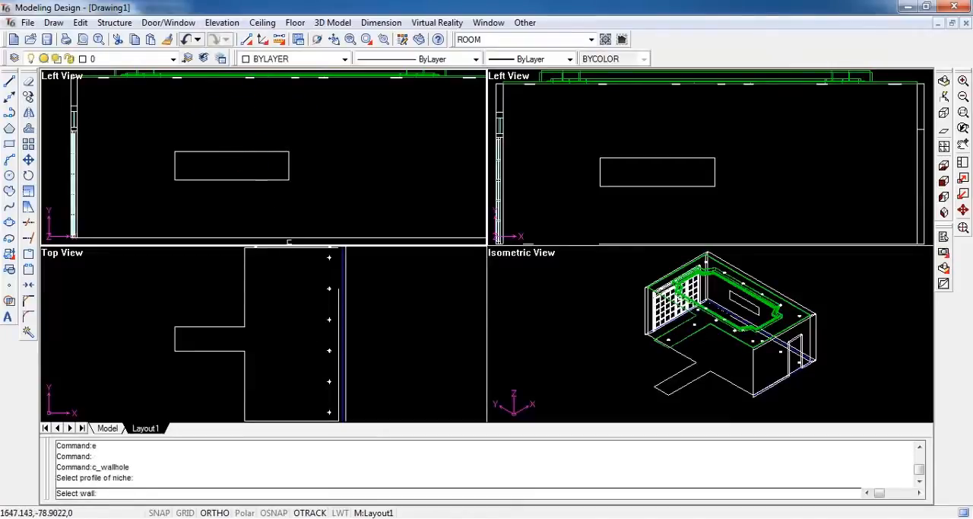
click(329, 304)
click(343, 308)
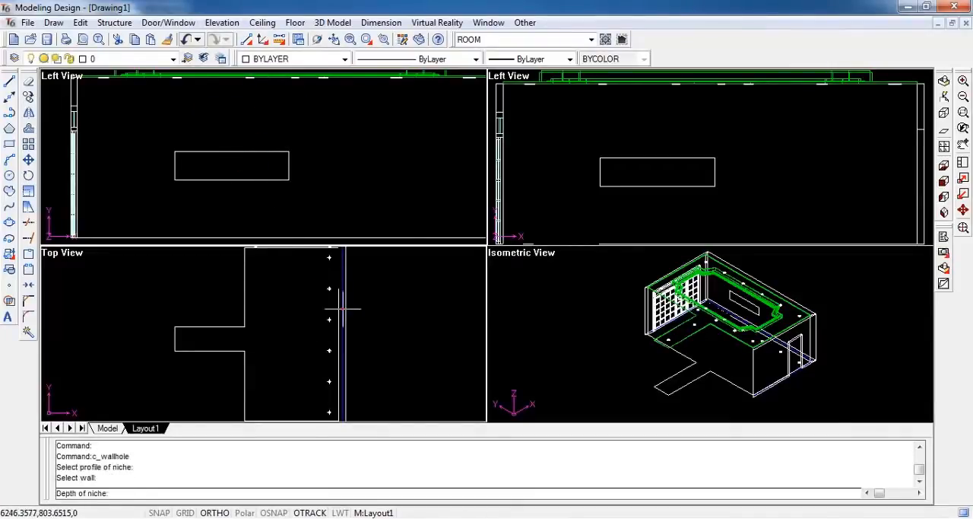
text(1)
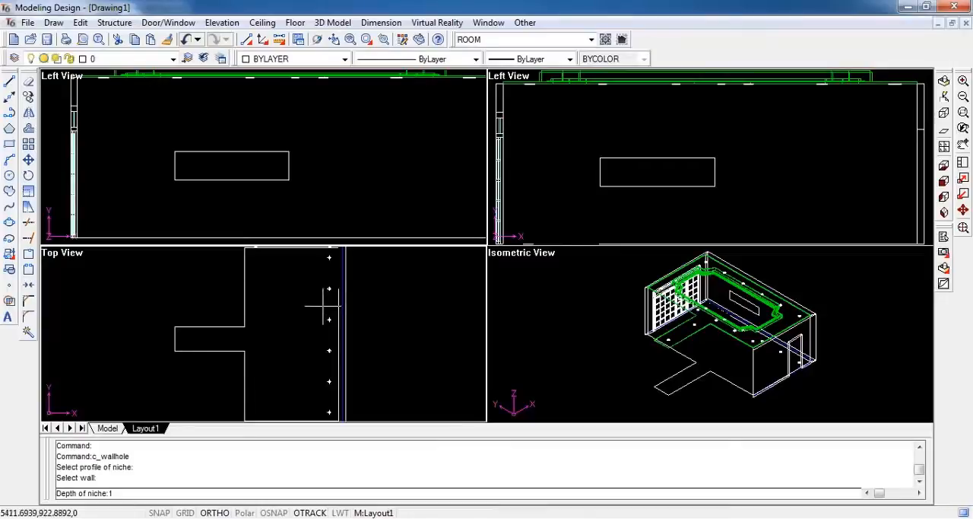
text(50)
key(Return)
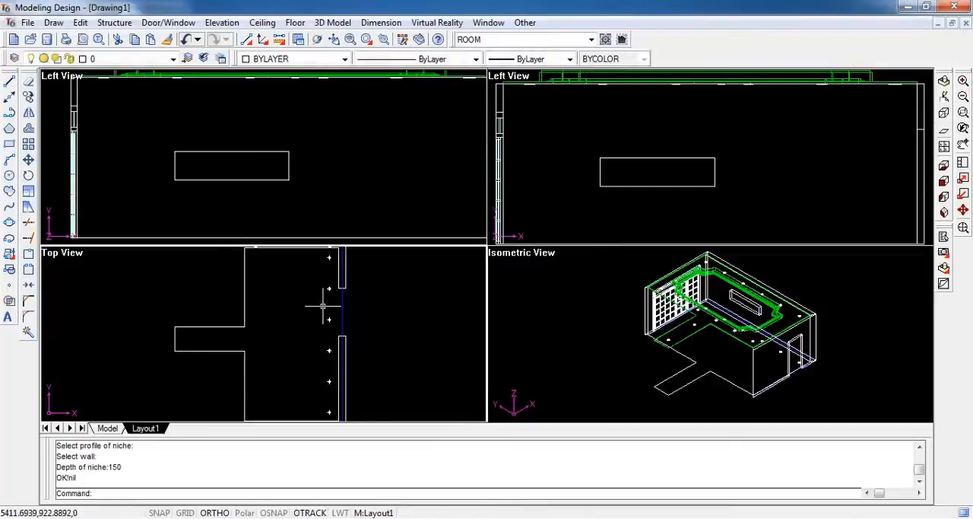
scroll(346, 305, up, 2)
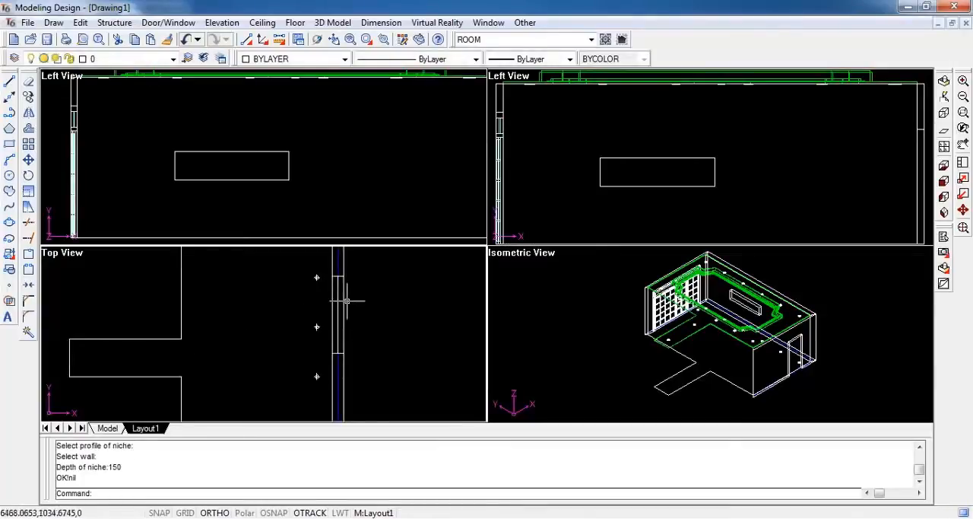
click(343, 299)
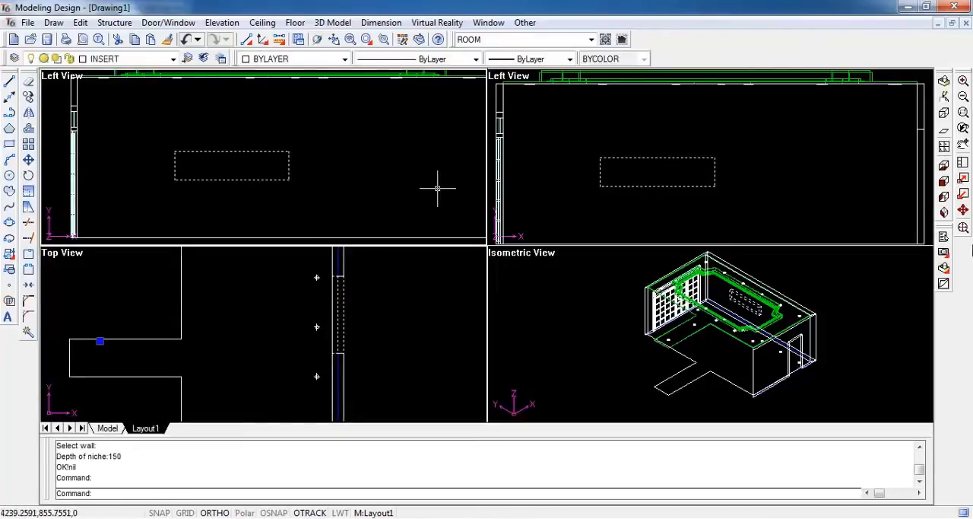
Unhide all the hidden room objects by selecting the whole model in the isometric view
click(964, 228)
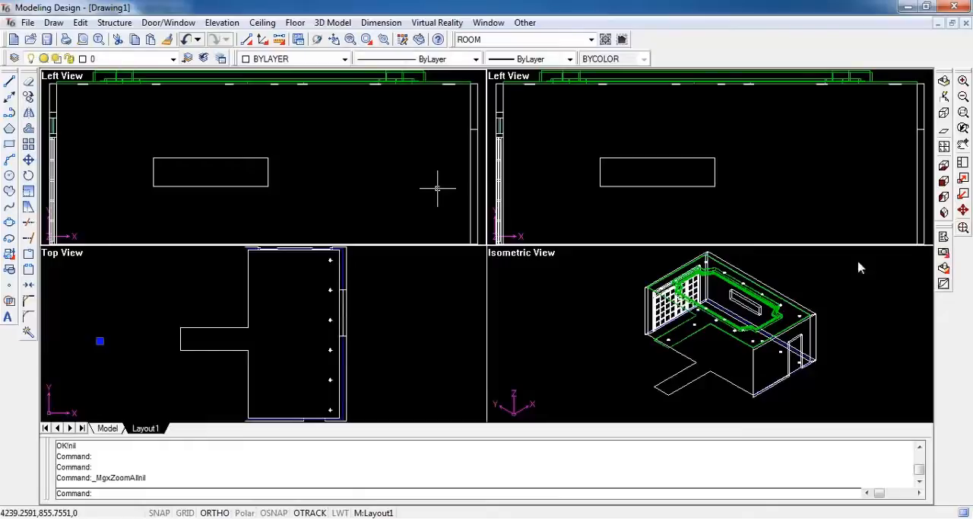
click(525, 22)
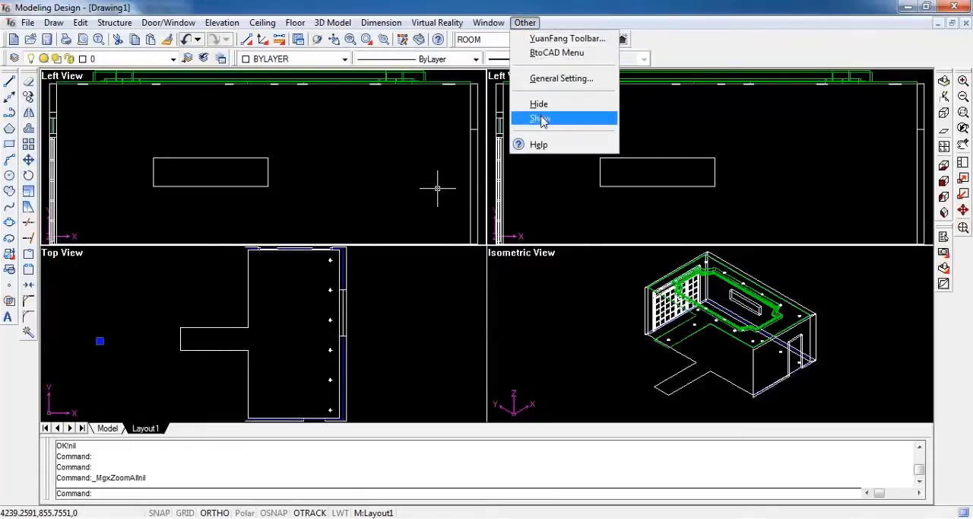
click(542, 119)
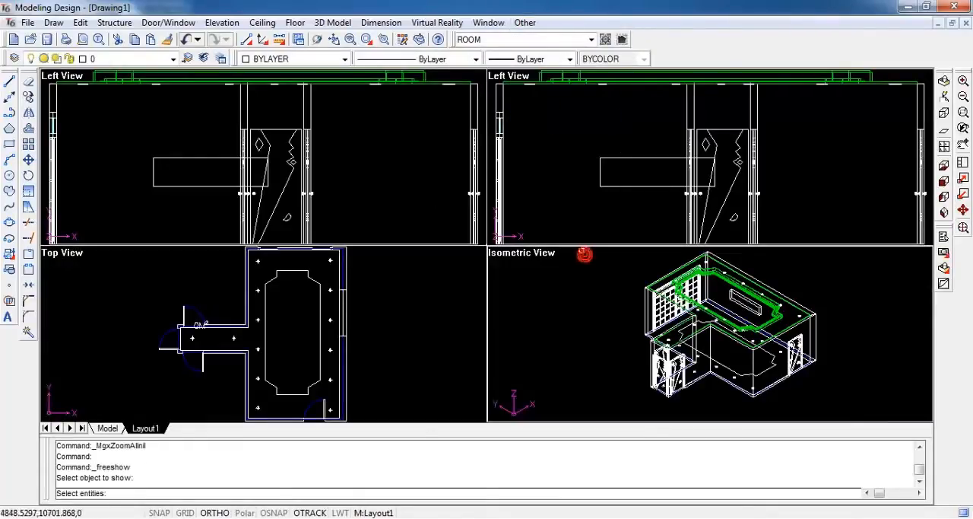
click(581, 250)
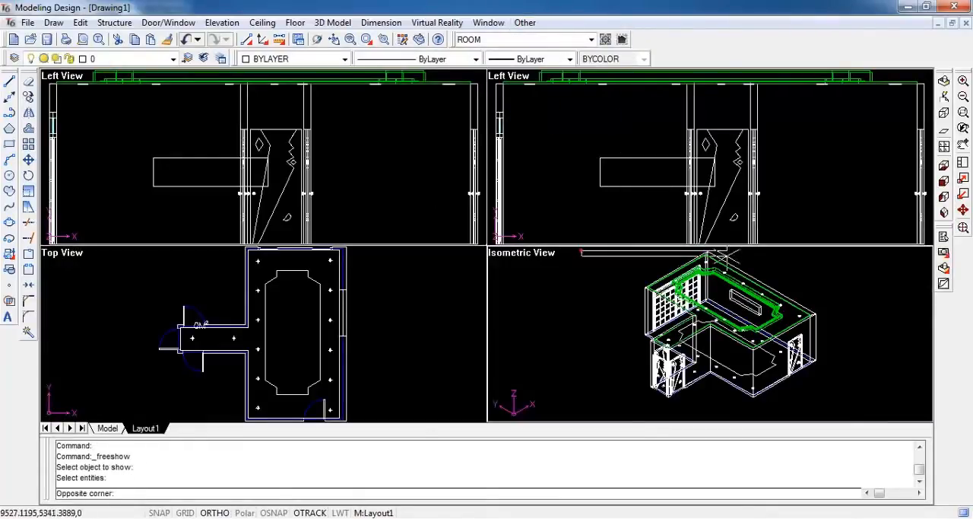
click(835, 394)
key(Return)
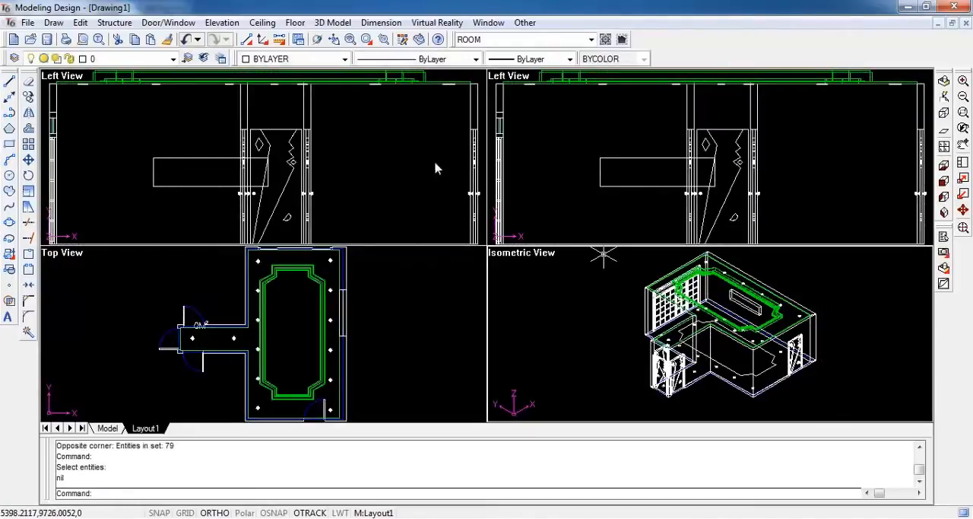
Merge the ceiling, its lamps and the wall niche into the InteriCAD T6 scene with Normal and No combine options, loading at mesh size 800
click(437, 23)
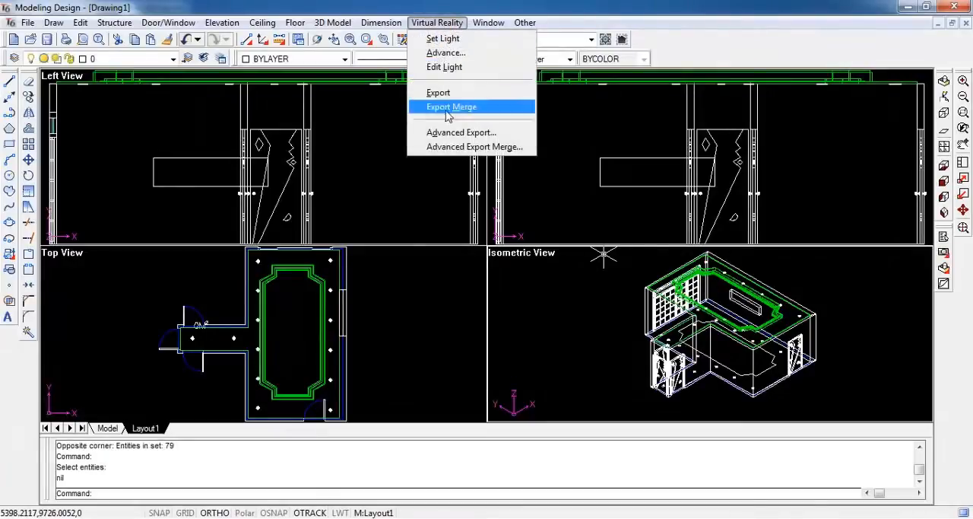
click(529, 147)
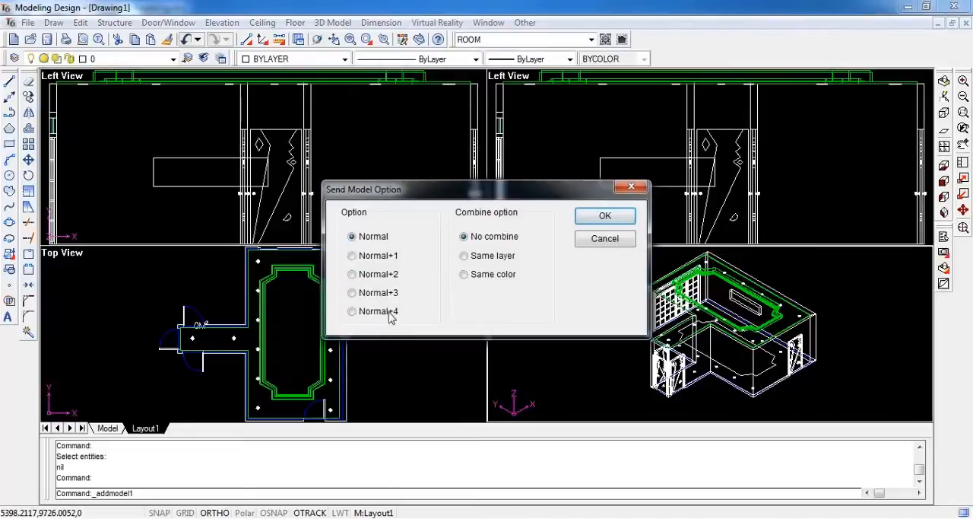
click(605, 217)
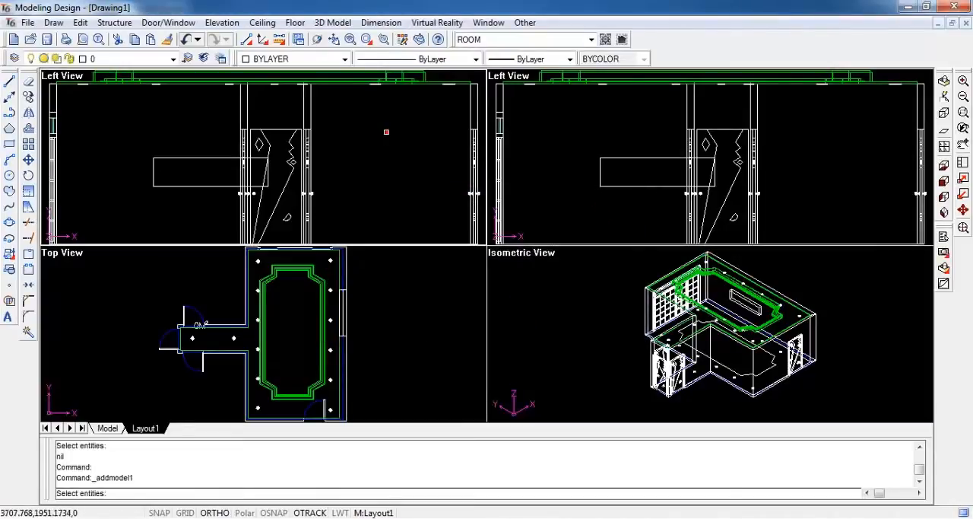
click(155, 77)
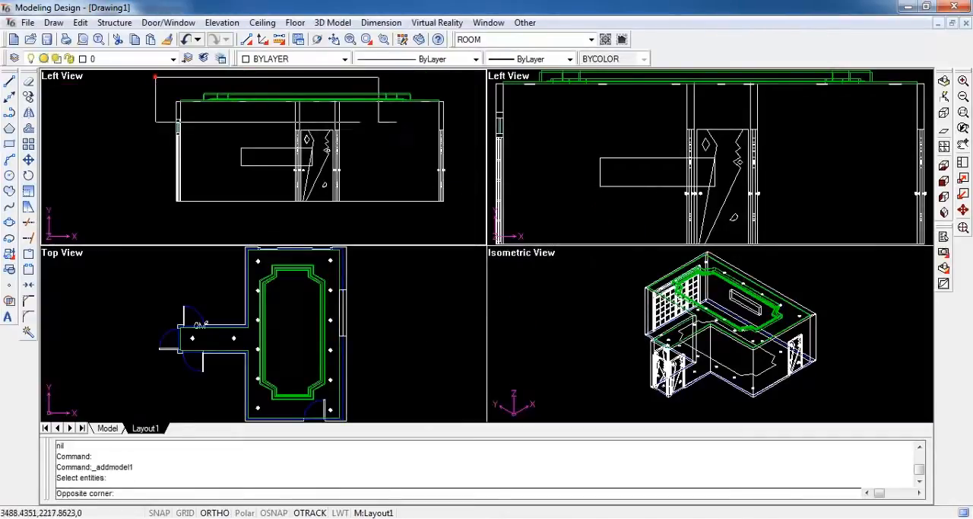
click(468, 126)
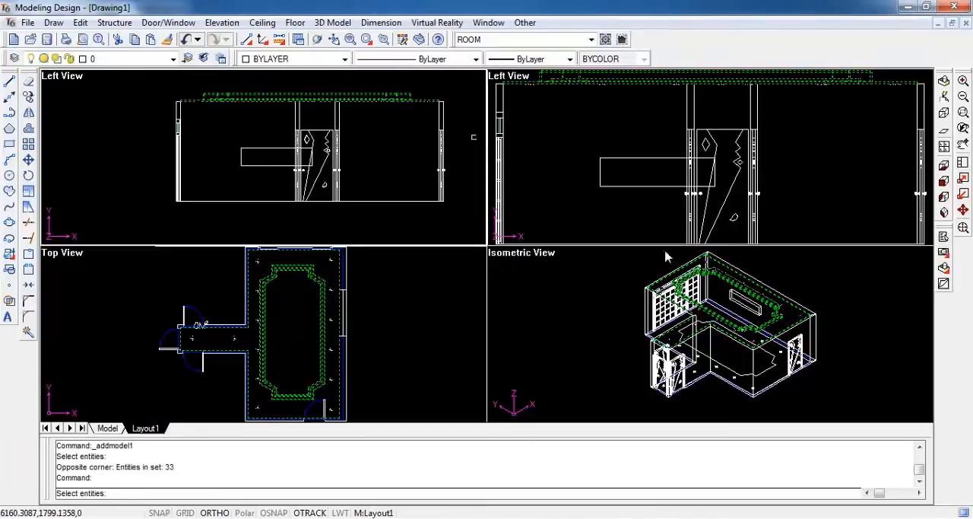
click(744, 305)
click(745, 297)
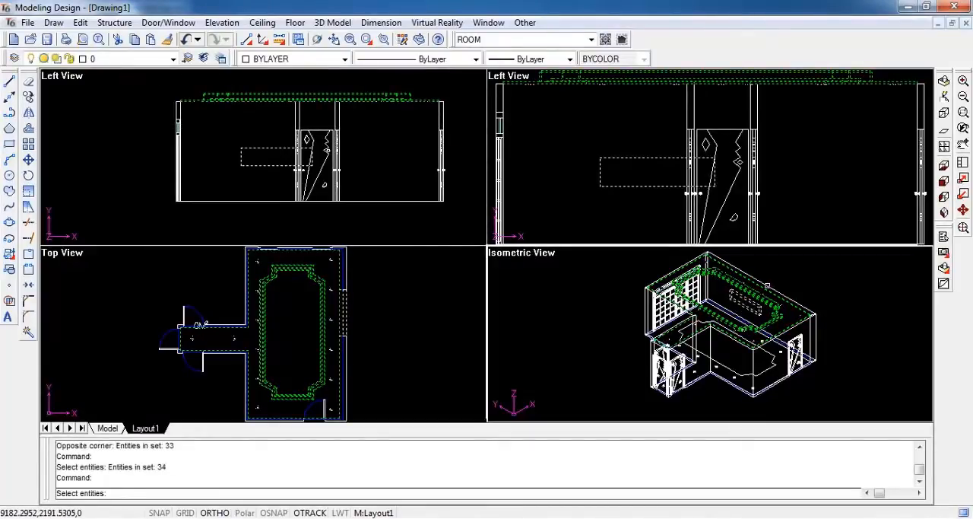
click(767, 286)
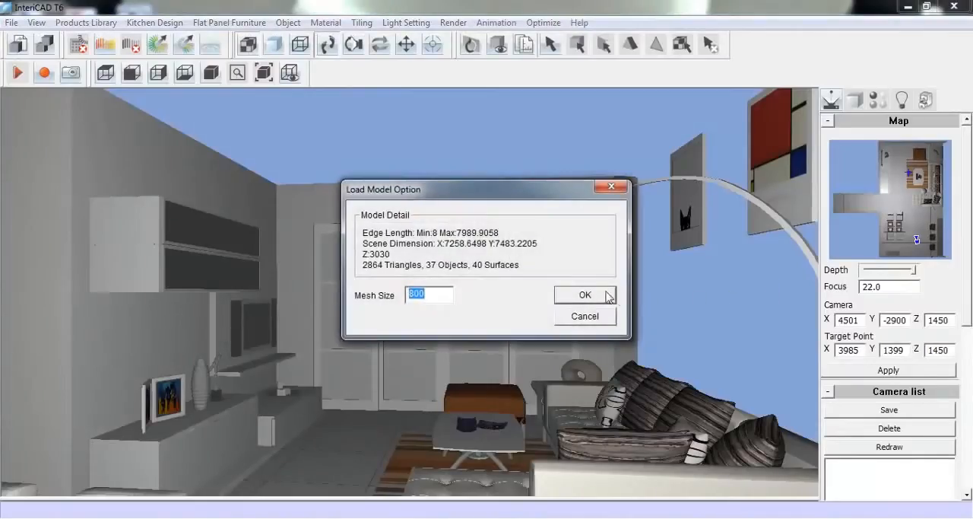
click(585, 295)
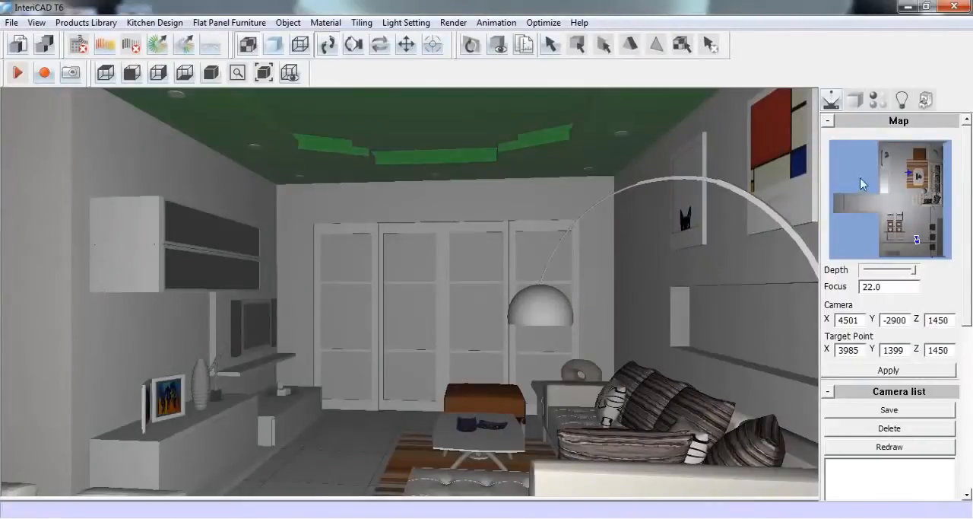
Pick the green ceiling material, change its diffuse HSV colour to 1, 0, 1, and apply it to the remaining green ceiling parts
click(884, 101)
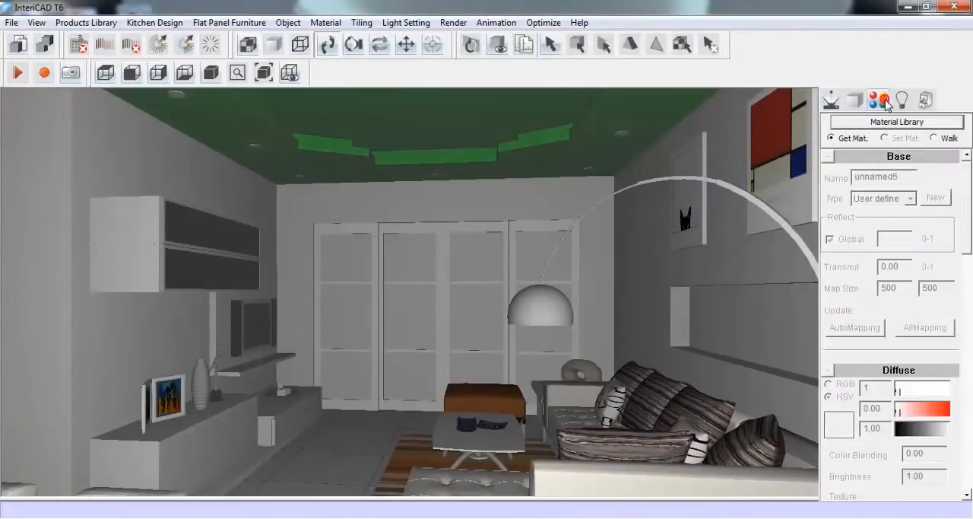
click(508, 107)
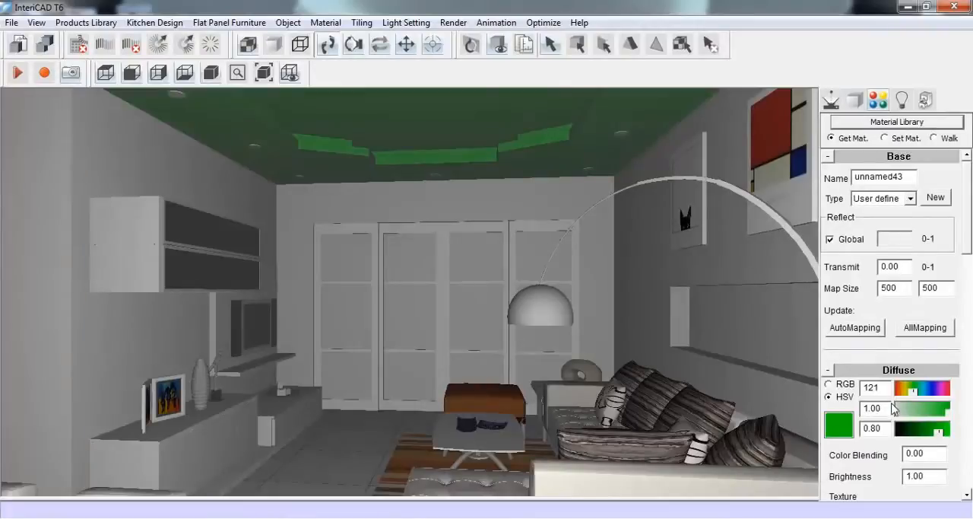
drag(883, 388, 857, 430)
text(1)
text(0)
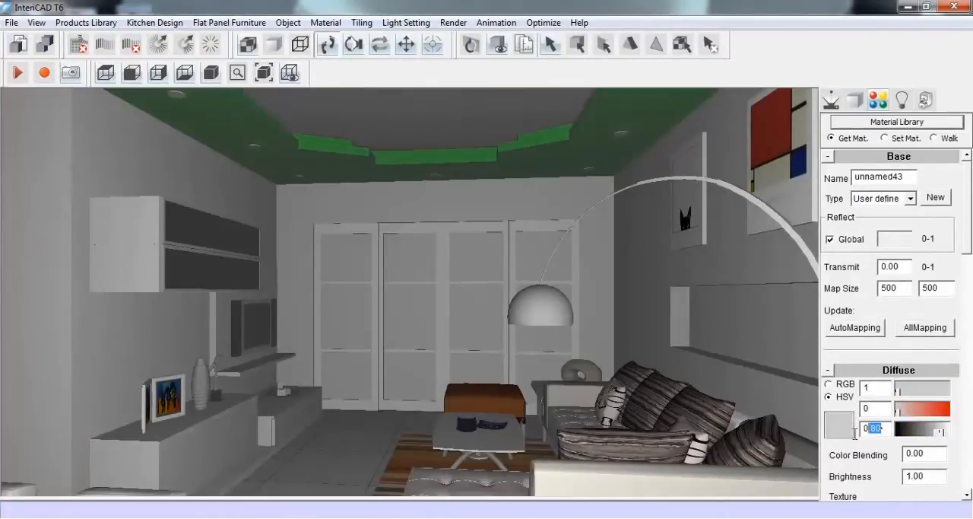
text(1)
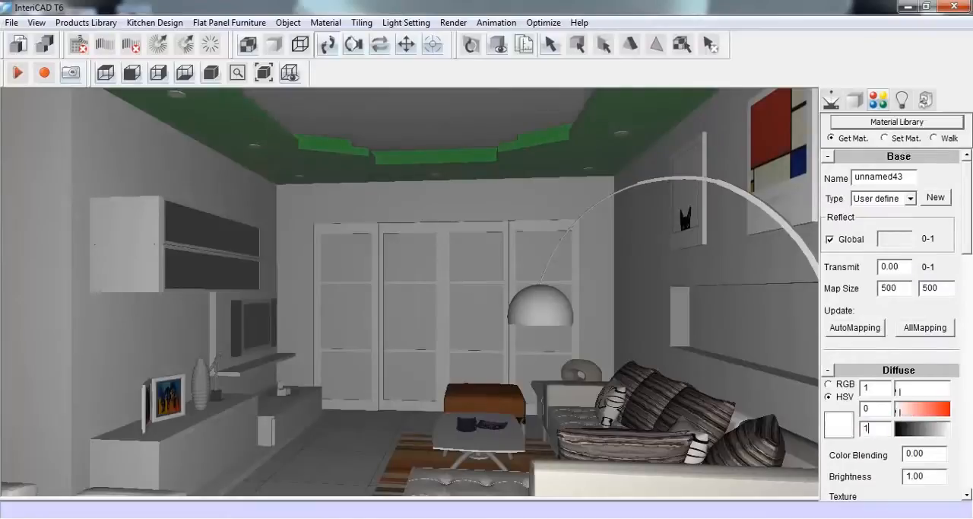
click(887, 138)
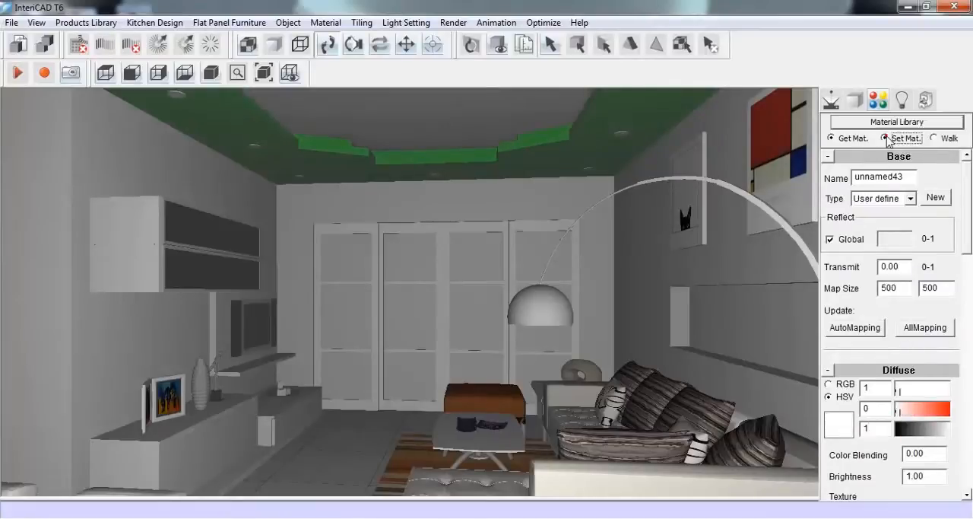
click(542, 141)
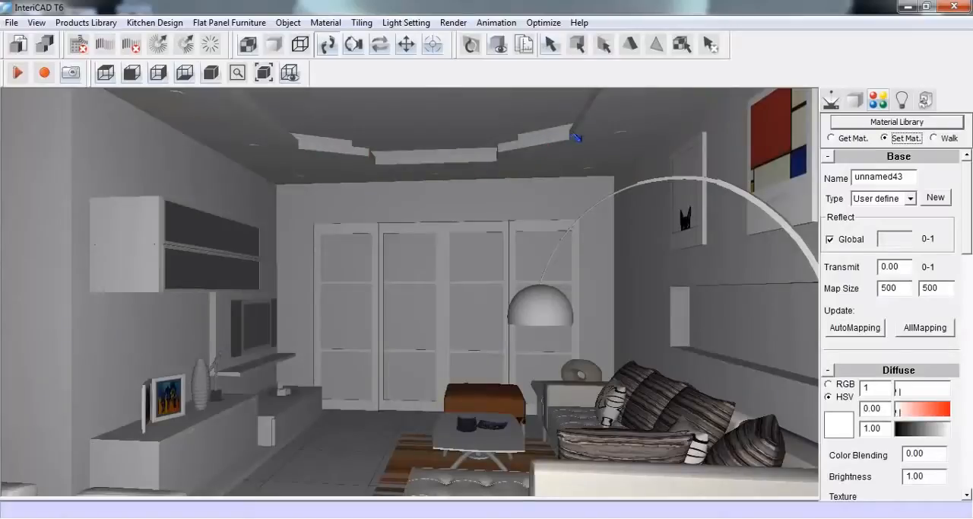
Tilt the camera up to examine the layered ceiling
click(831, 101)
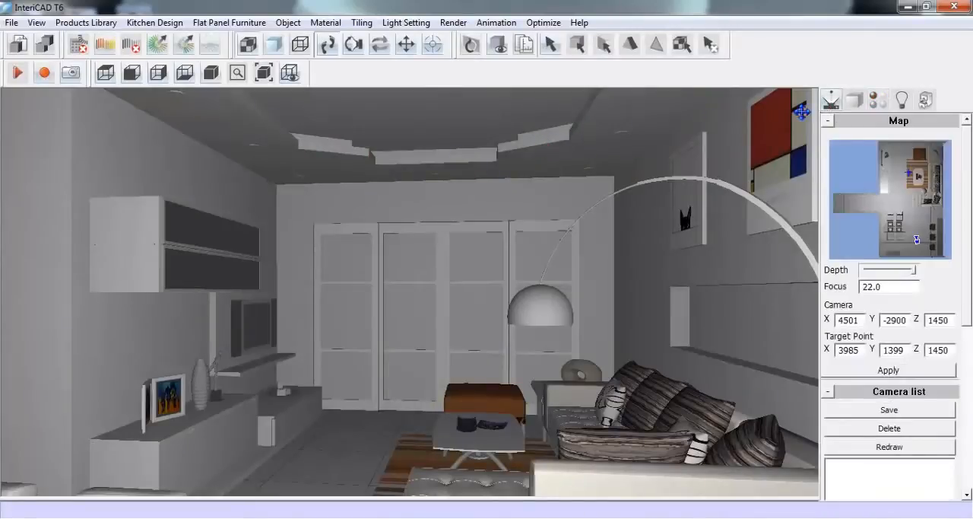
drag(480, 305, 498, 319)
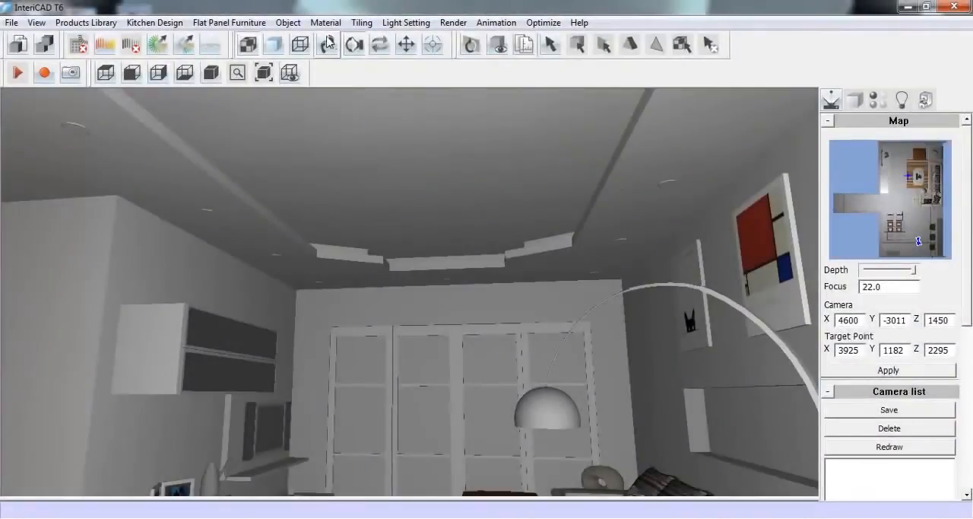
click(327, 44)
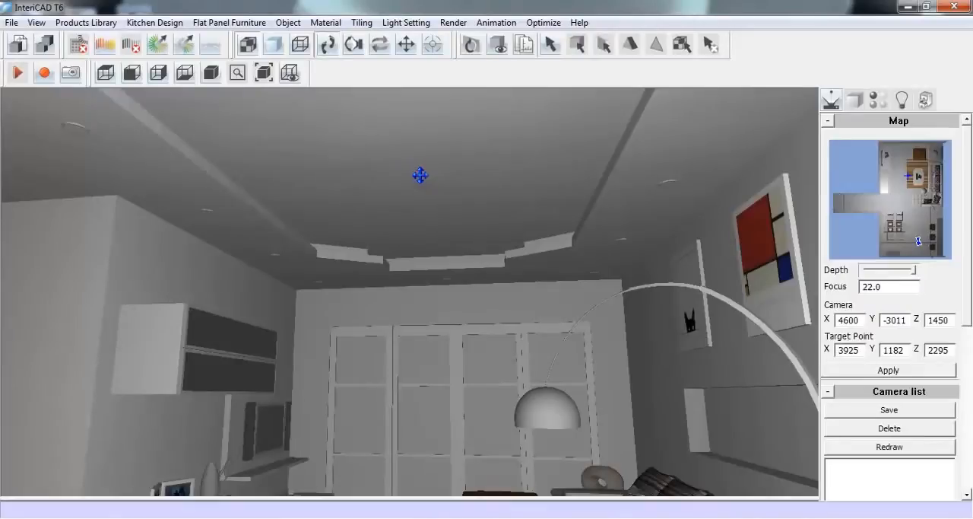
Open the products library and launch the Cloud Library browser from the Online Cloud Library category
click(105, 23)
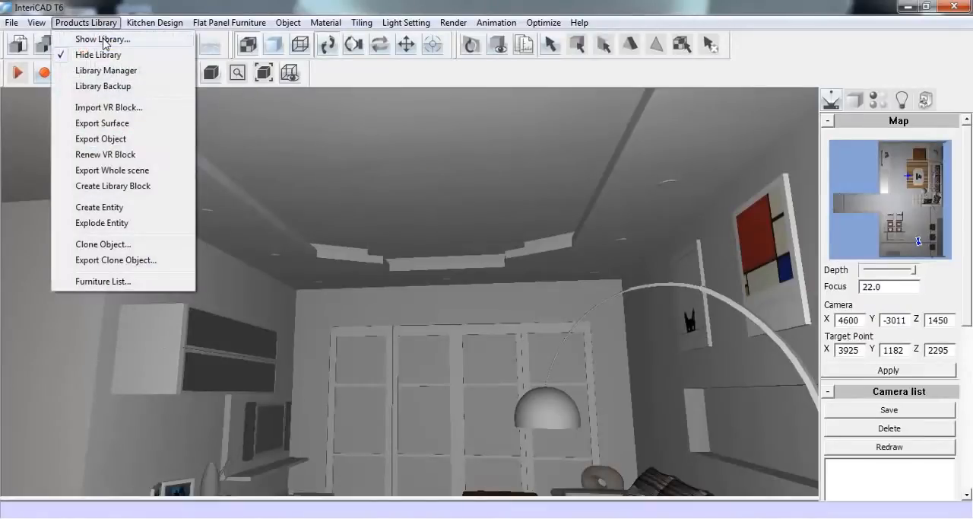
click(103, 41)
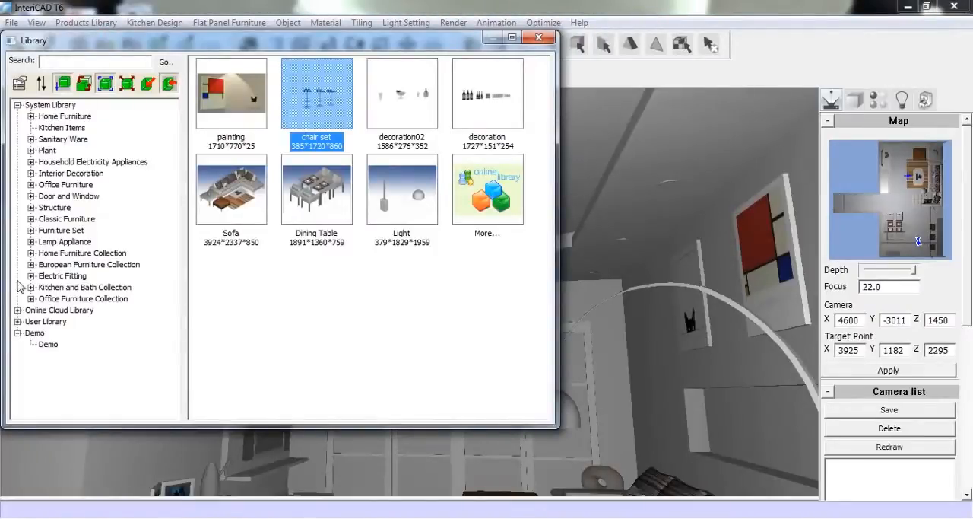
click(16, 311)
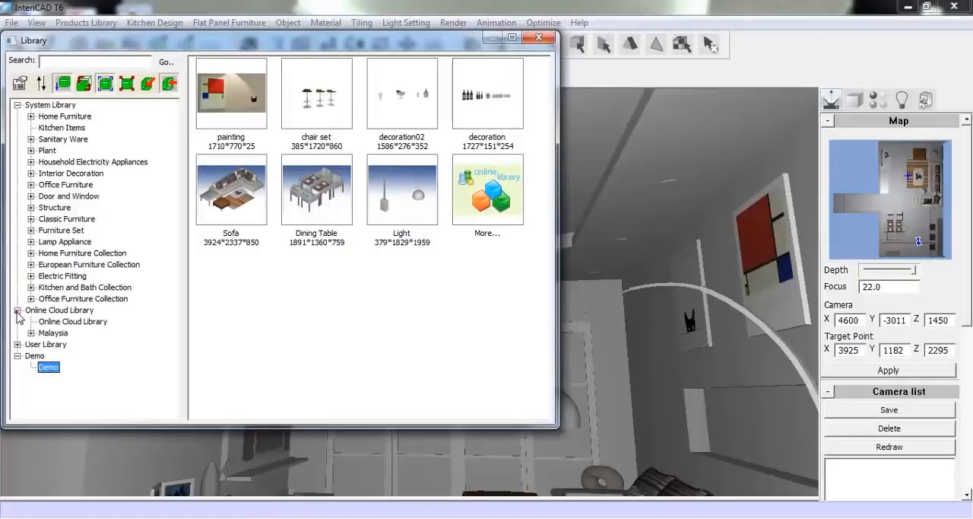
click(69, 322)
click(242, 94)
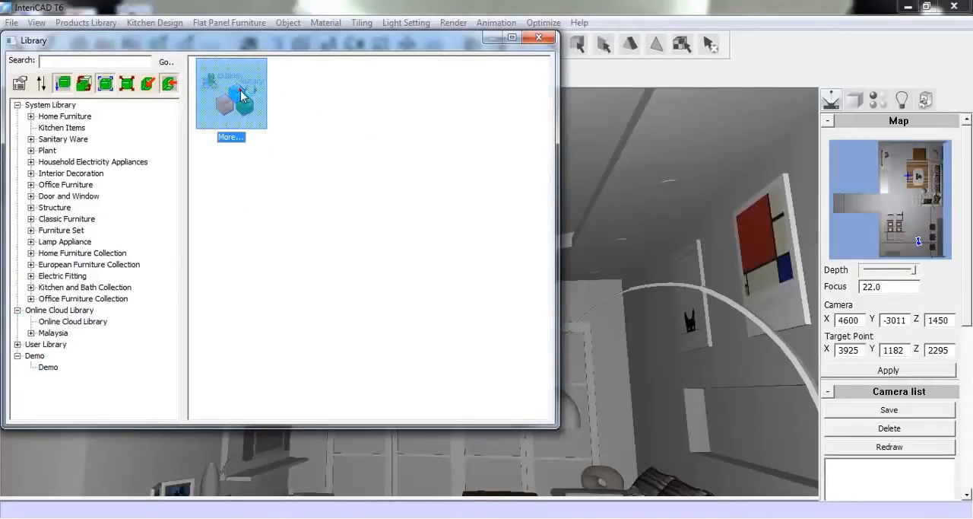
double_click(241, 94)
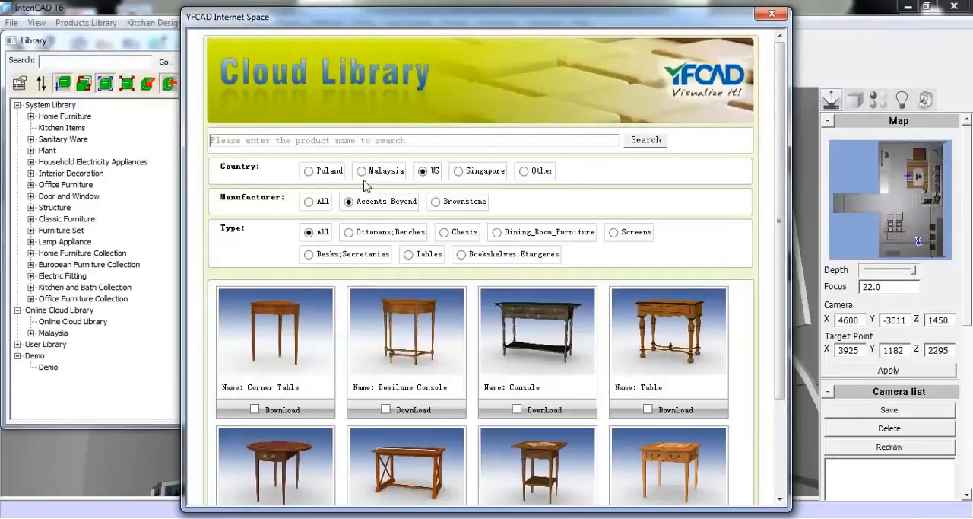
Set the Cloud Library country to Malaysia and browse the products of Meues_Design, Deka, Dynamic, HunterDouglas, Inovar and Electrolux
click(362, 172)
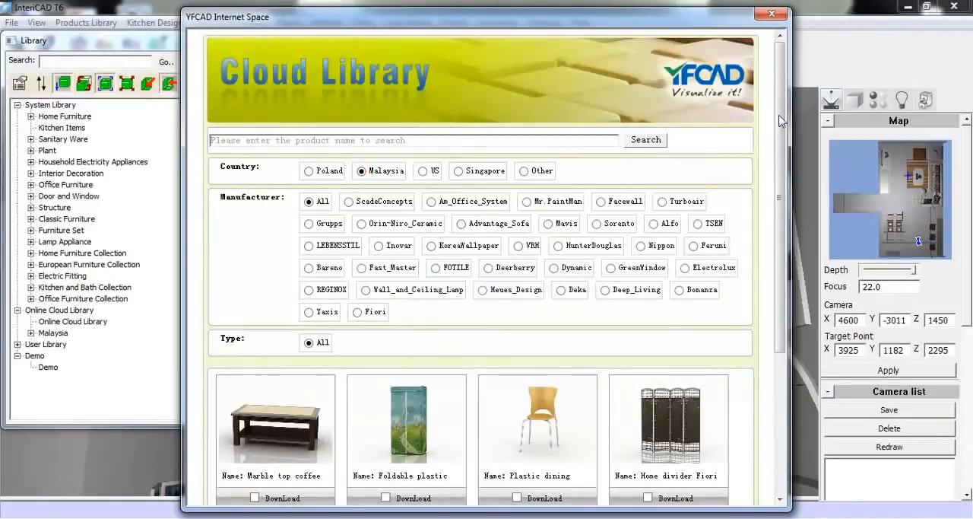
drag(778, 115, 759, 244)
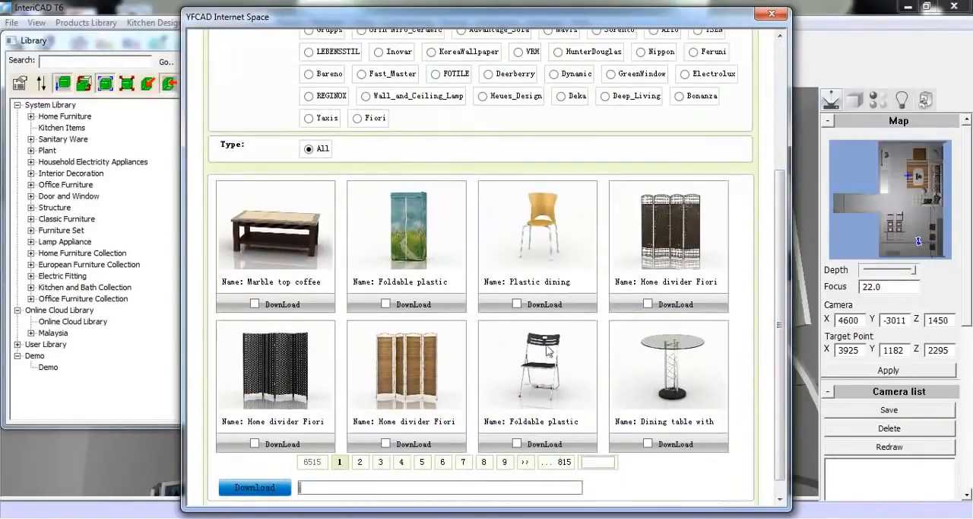
click(483, 96)
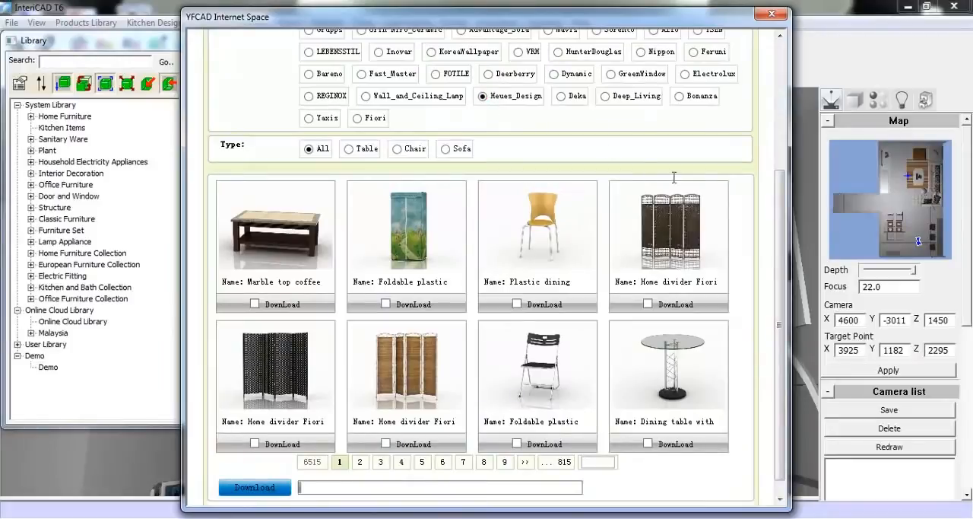
drag(776, 222, 780, 186)
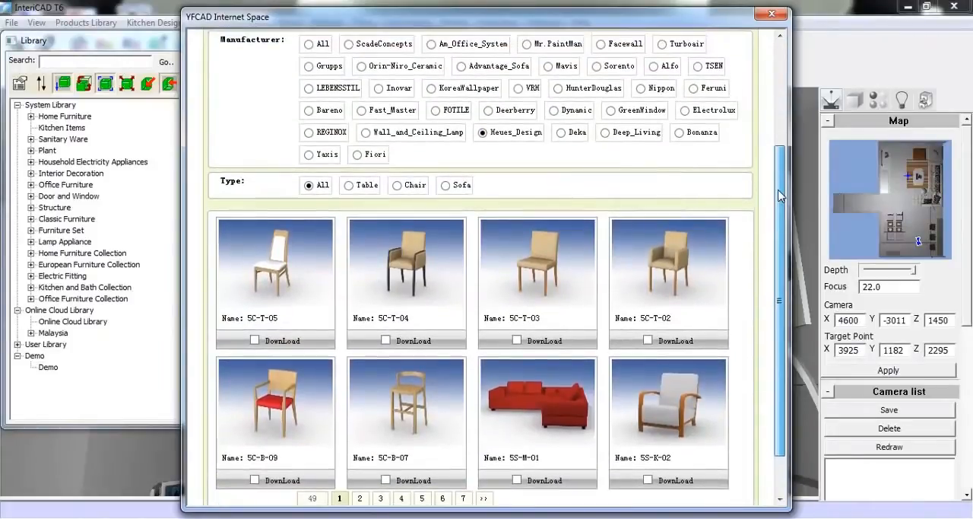
click(560, 133)
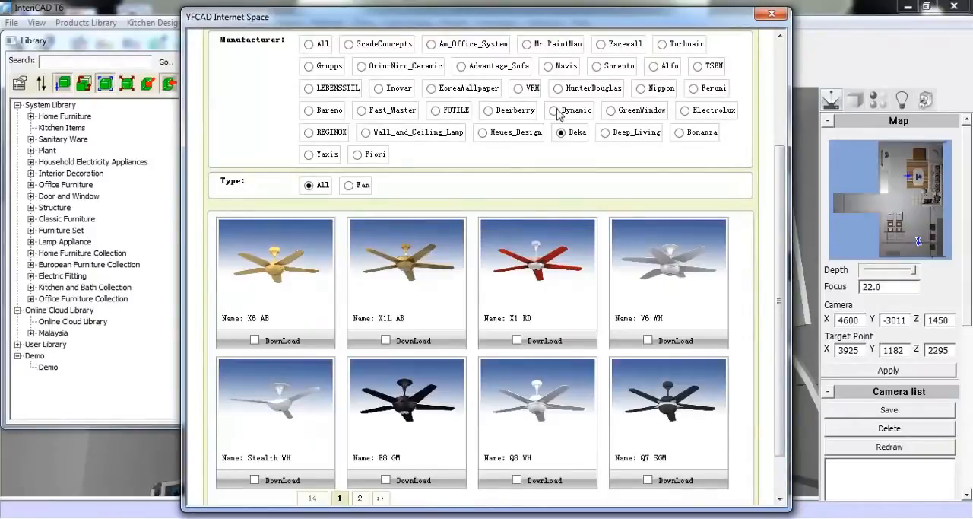
click(556, 111)
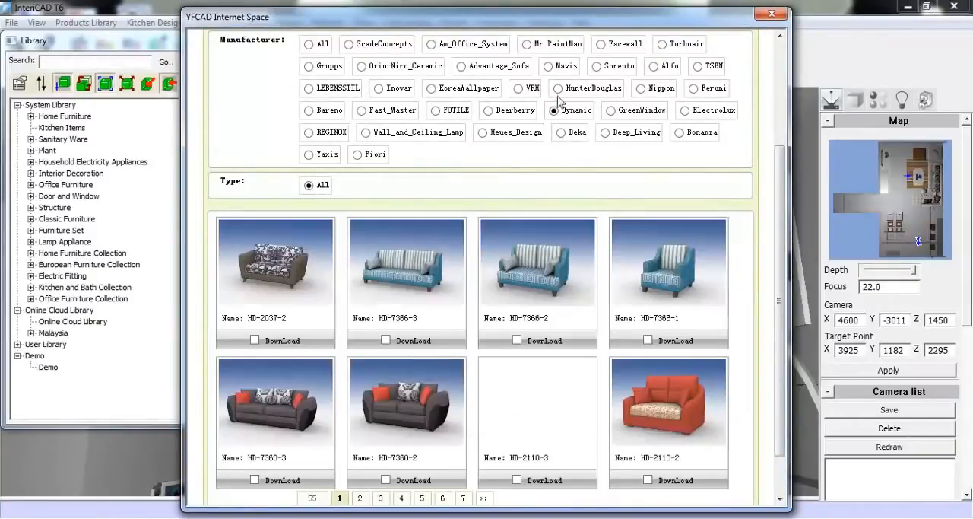
click(559, 89)
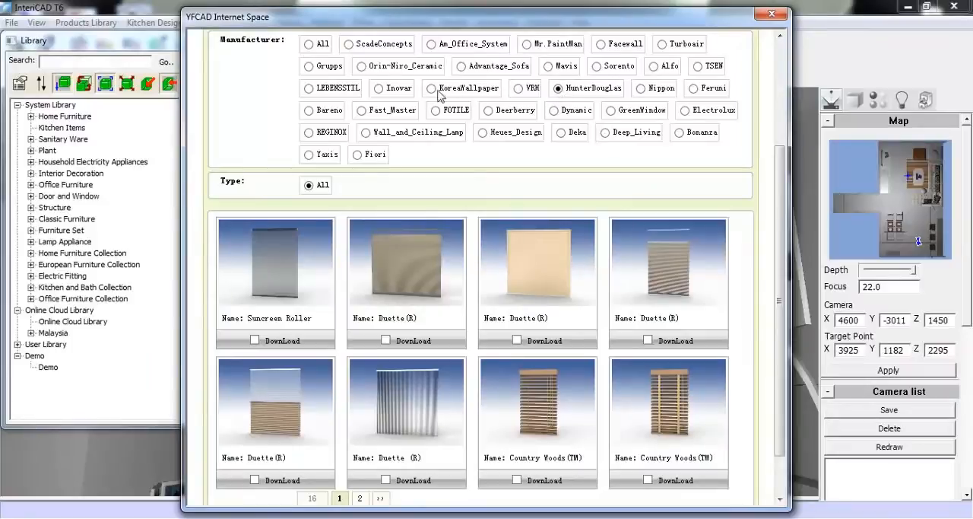
click(379, 90)
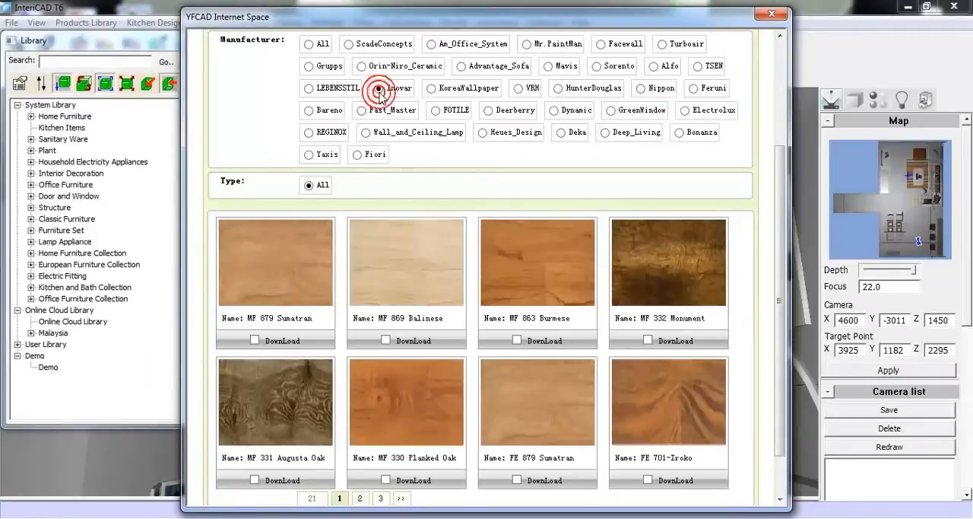
click(685, 111)
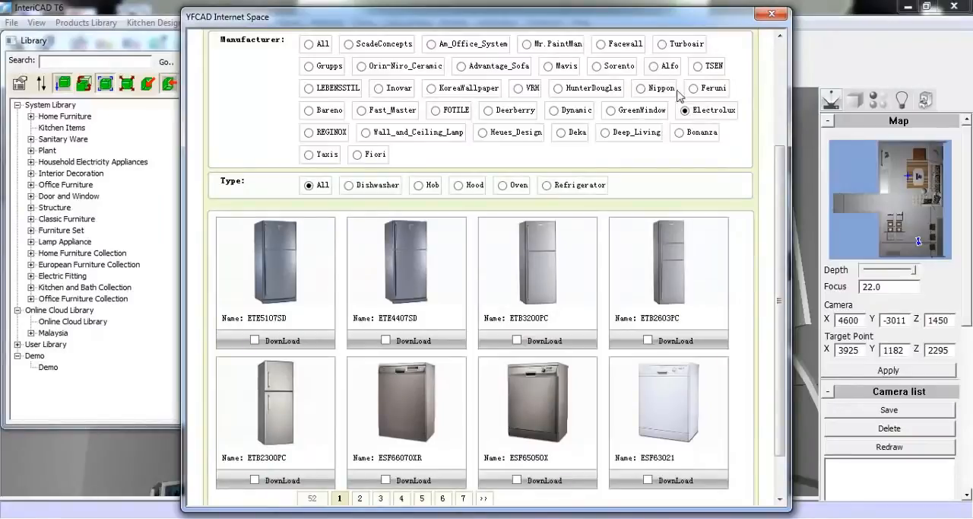
Show the Alfo products, mark lamp AMS1717 for download, and close the Cloud Library browser
click(654, 67)
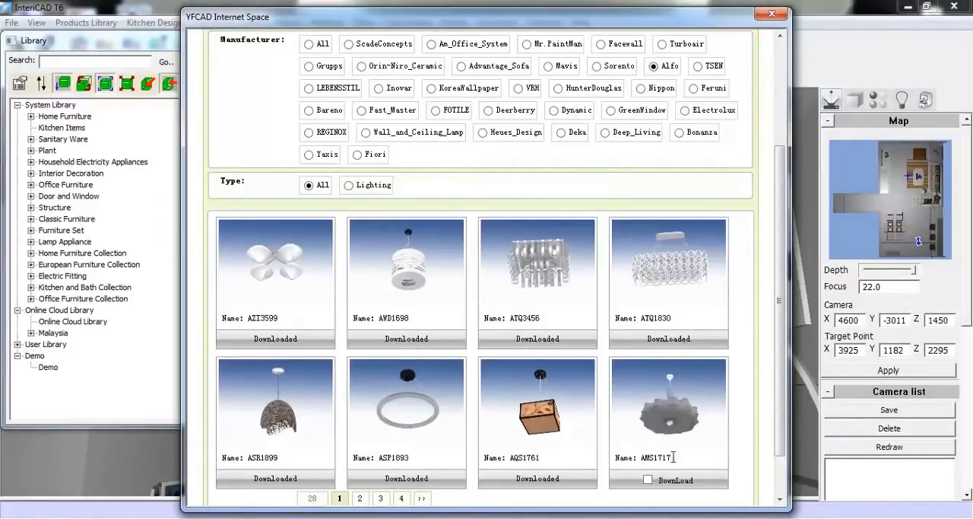
scroll(777, 359, down, 2)
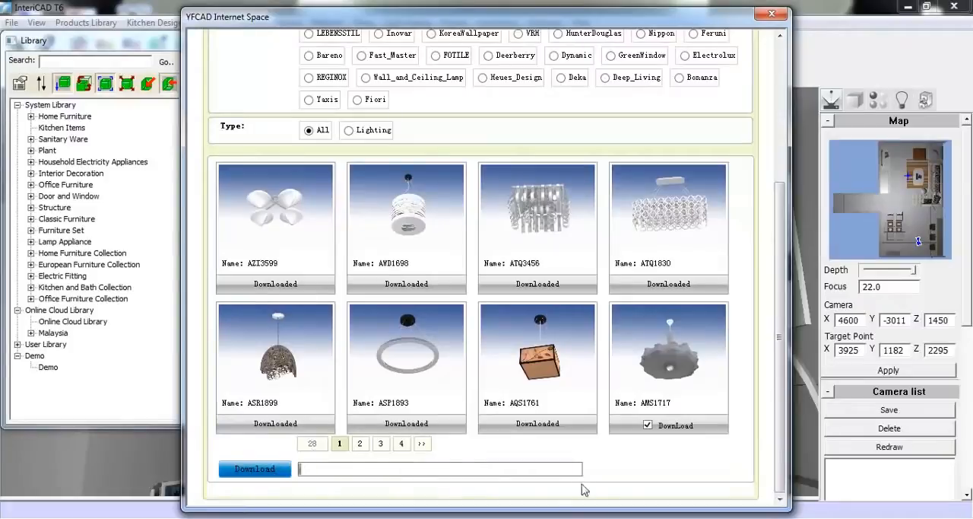
click(773, 15)
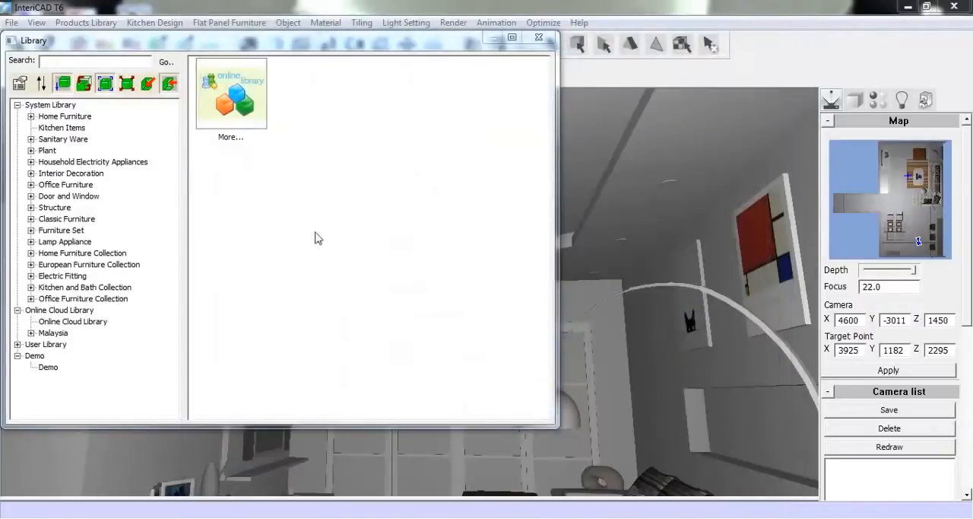
Place the 549*548*247 lamp from the Malaysia Alfo Lighting library on the middle of the living-room ceiling
click(32, 333)
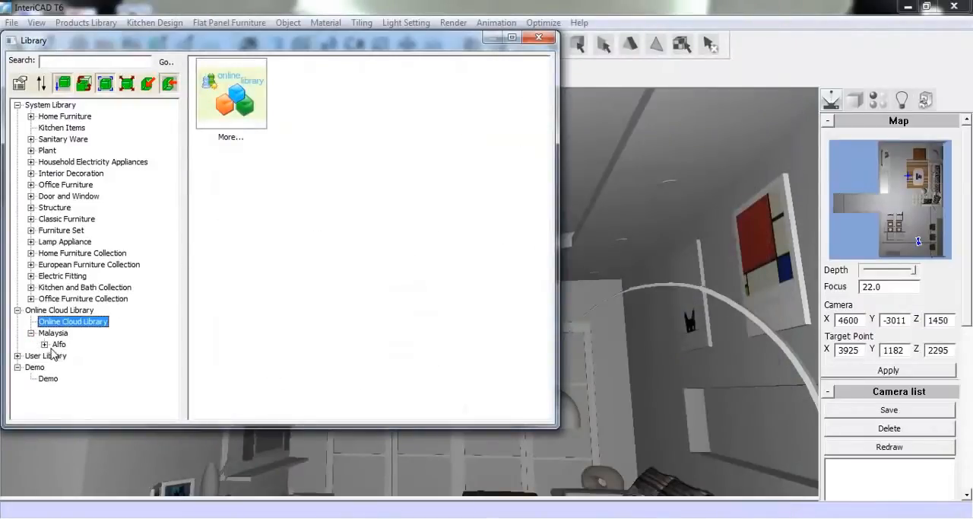
click(44, 344)
click(76, 355)
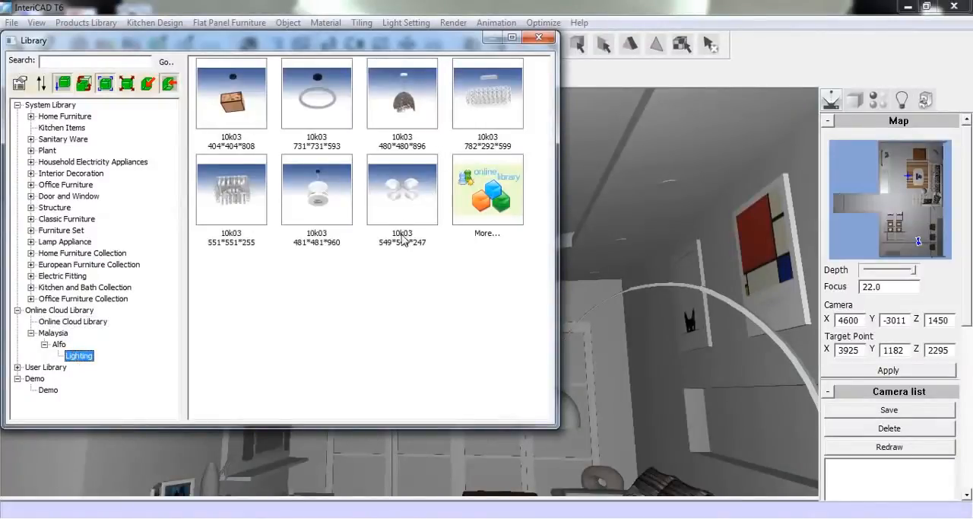
double_click(407, 199)
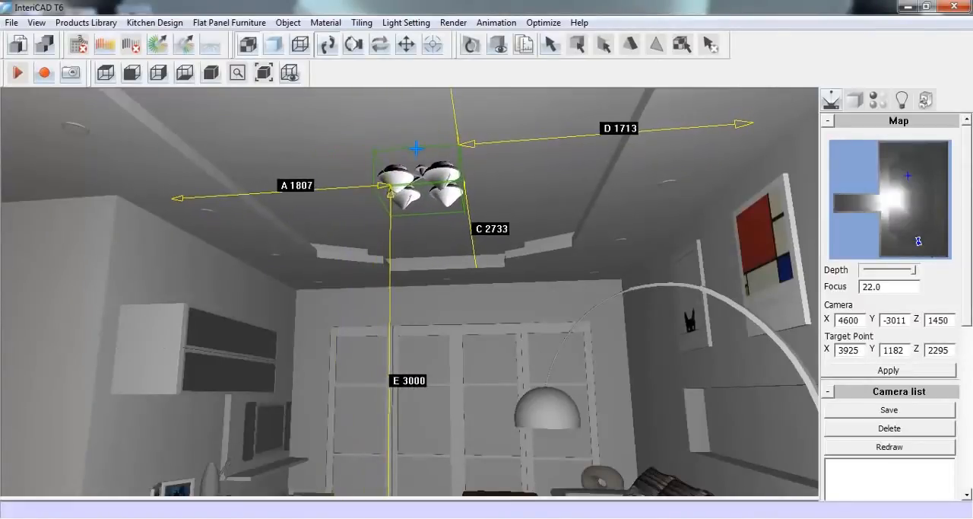
click(416, 148)
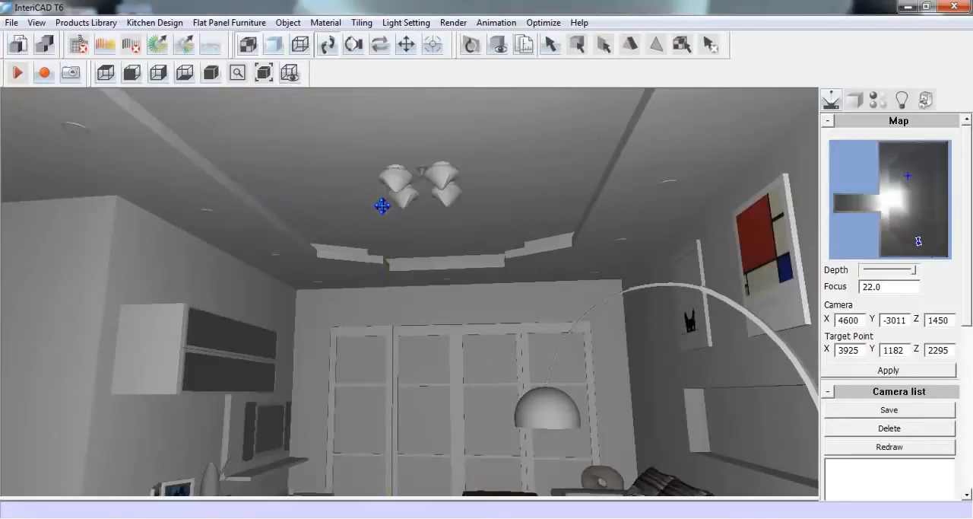
Decline the autosave and place the a_sp08 sculpture from Interior Decoration, Other Decoration 1, in the wall niche's far end above the sofa
click(354, 45)
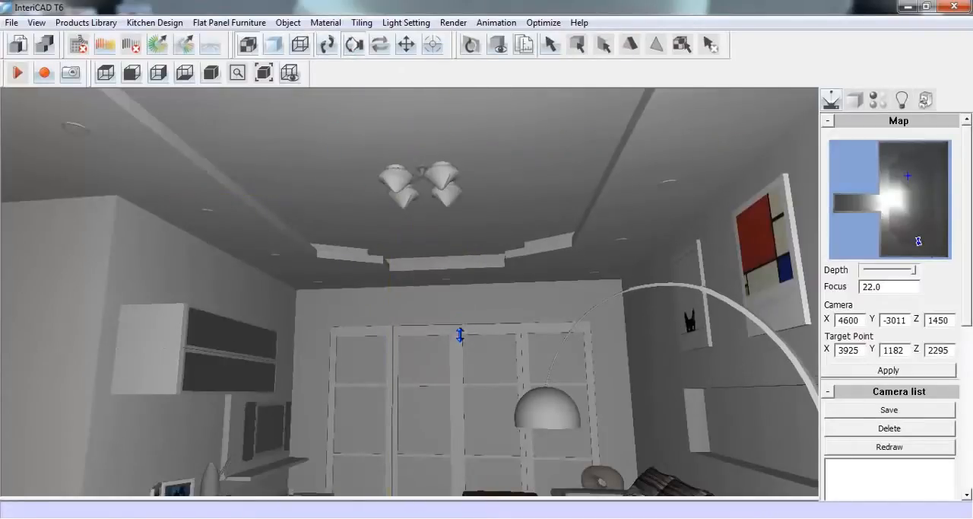
drag(460, 335, 460, 314)
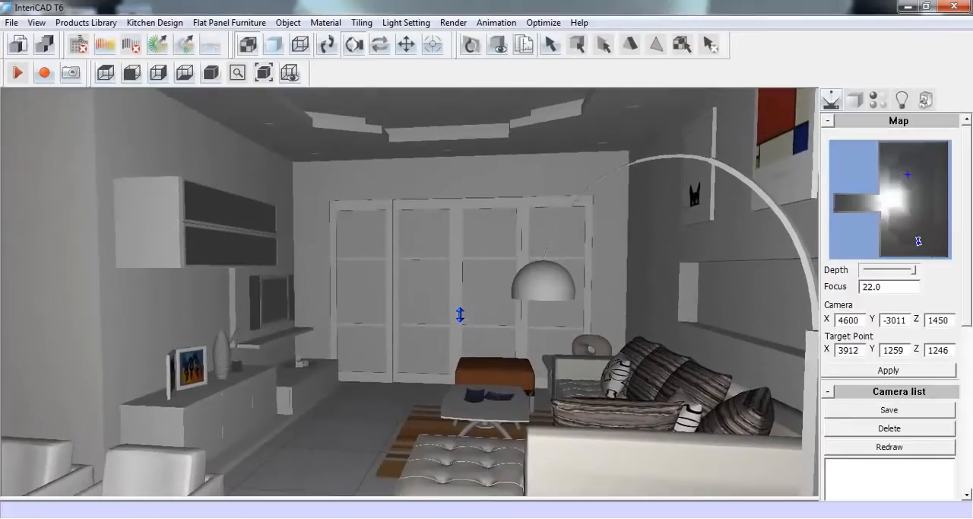
click(327, 44)
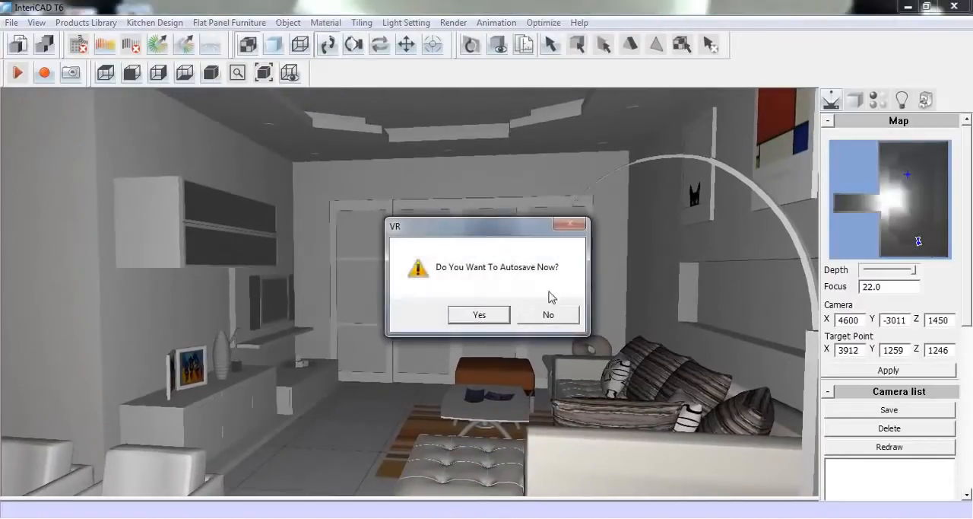
click(542, 324)
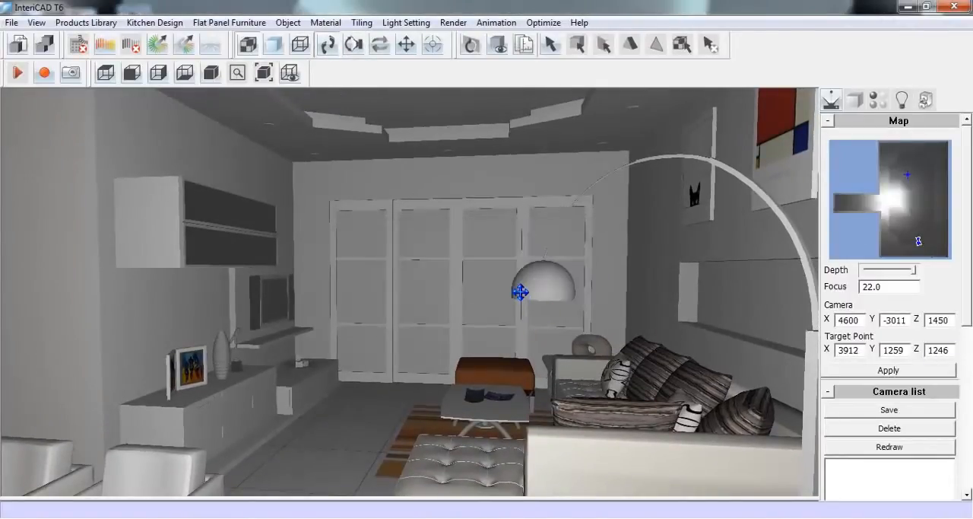
drag(518, 291, 414, 344)
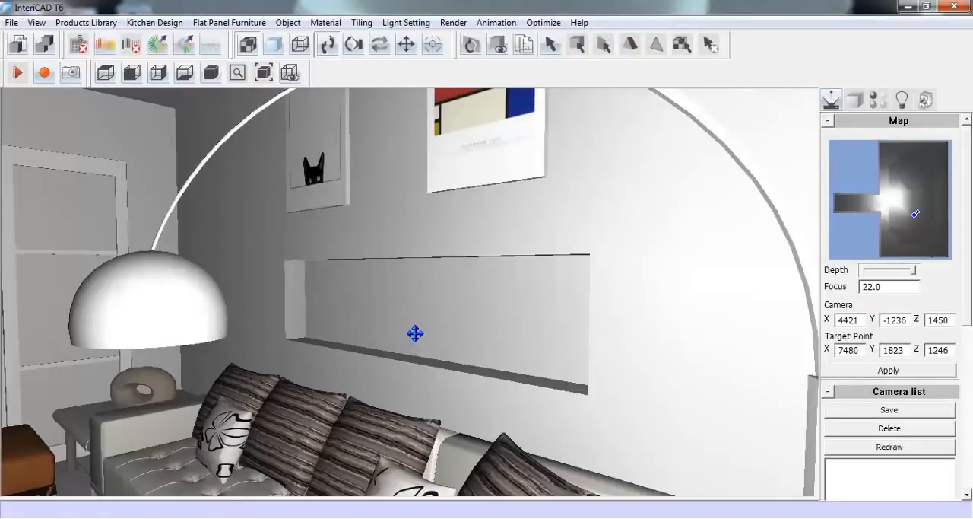
click(95, 18)
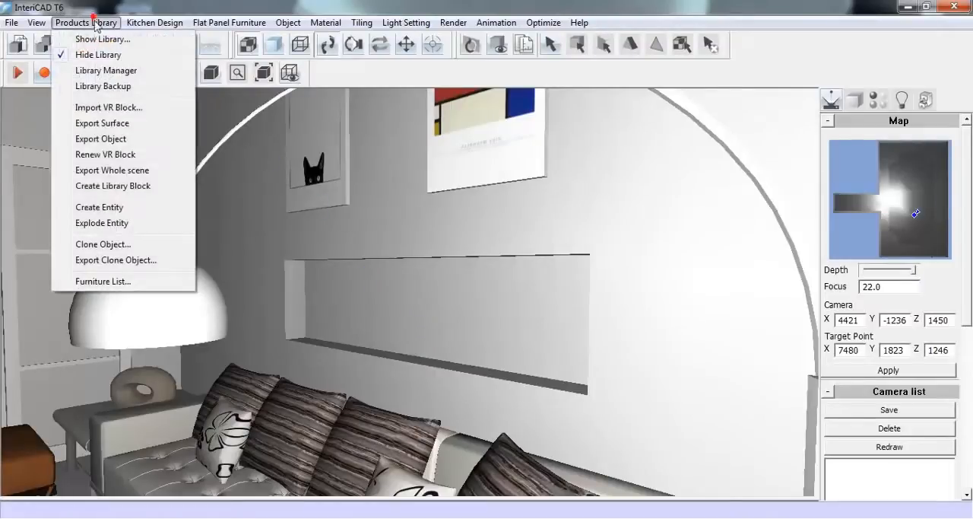
click(138, 41)
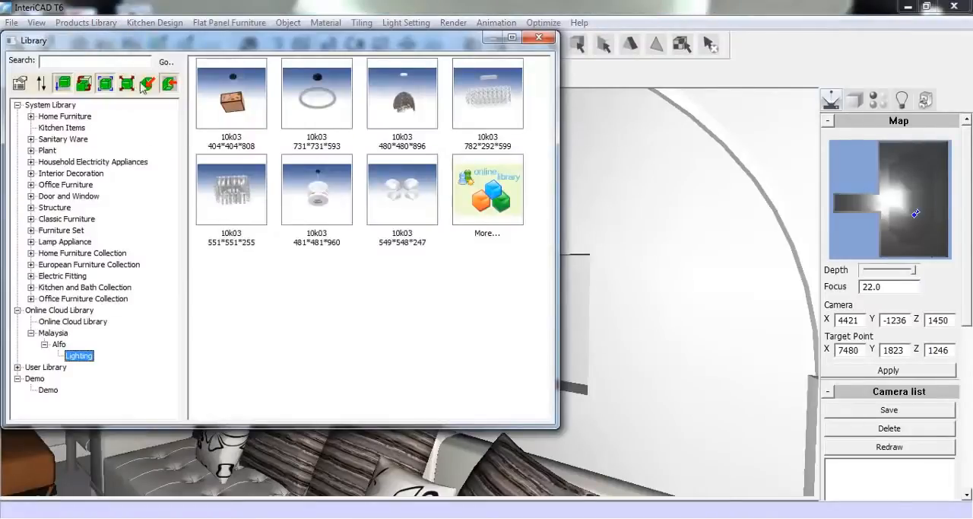
click(31, 174)
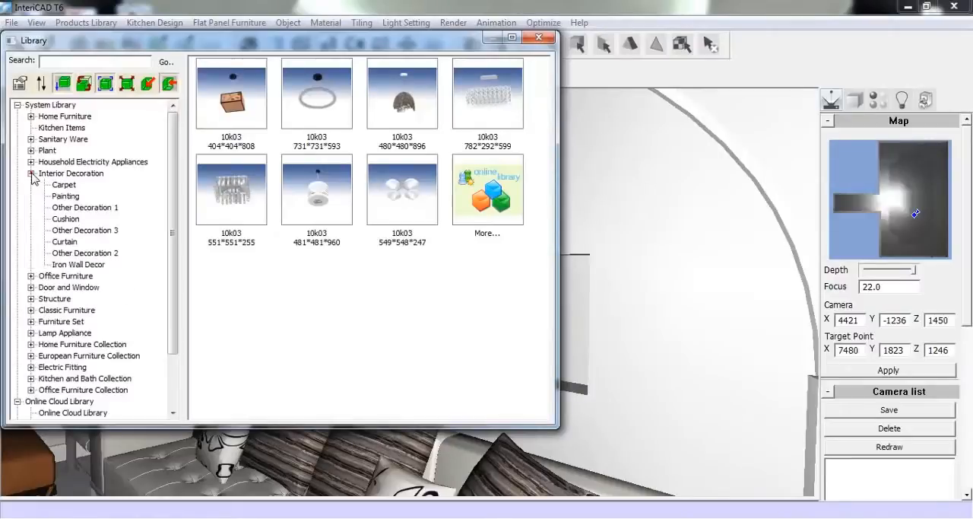
click(77, 207)
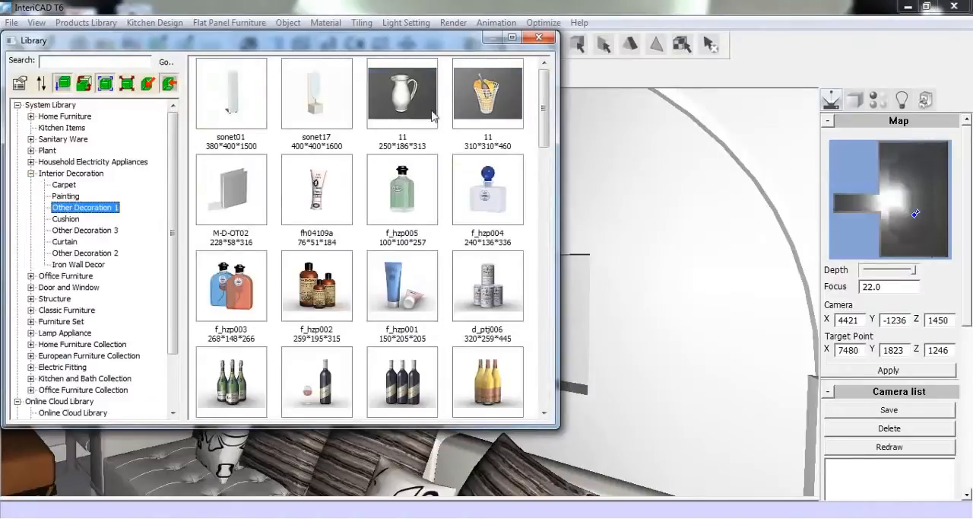
drag(542, 107, 536, 261)
click(486, 222)
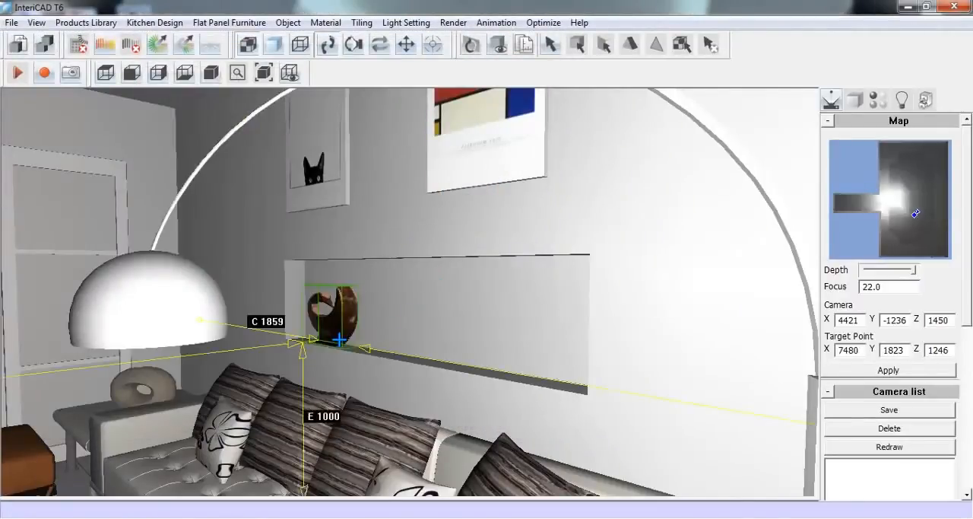
click(339, 340)
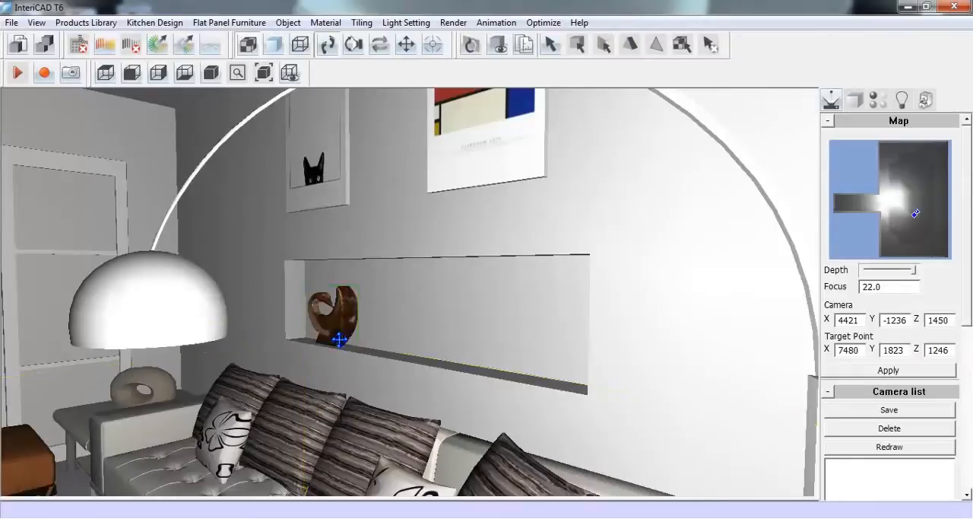
right_click(350, 299)
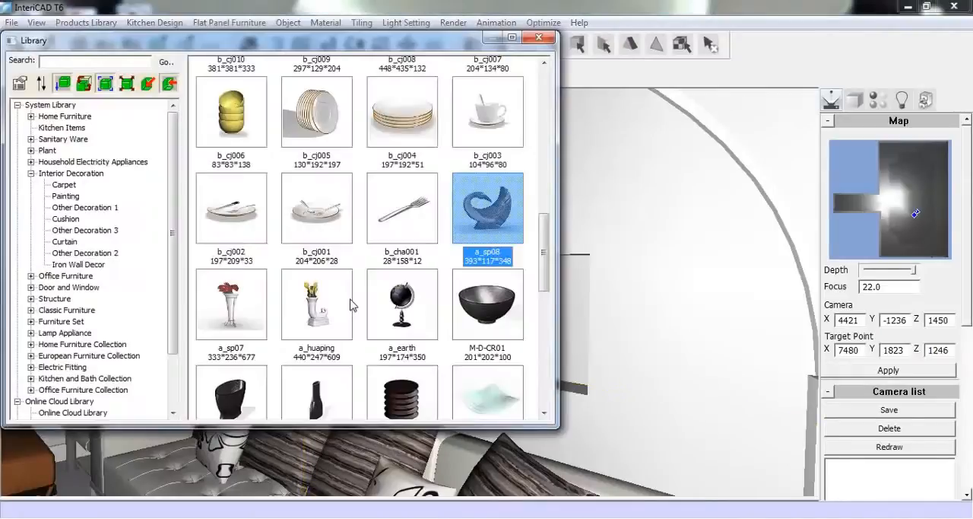
Place sailboat model 38 from Other Decoration 3 in the wall niche, beside the brown sculpture
click(96, 231)
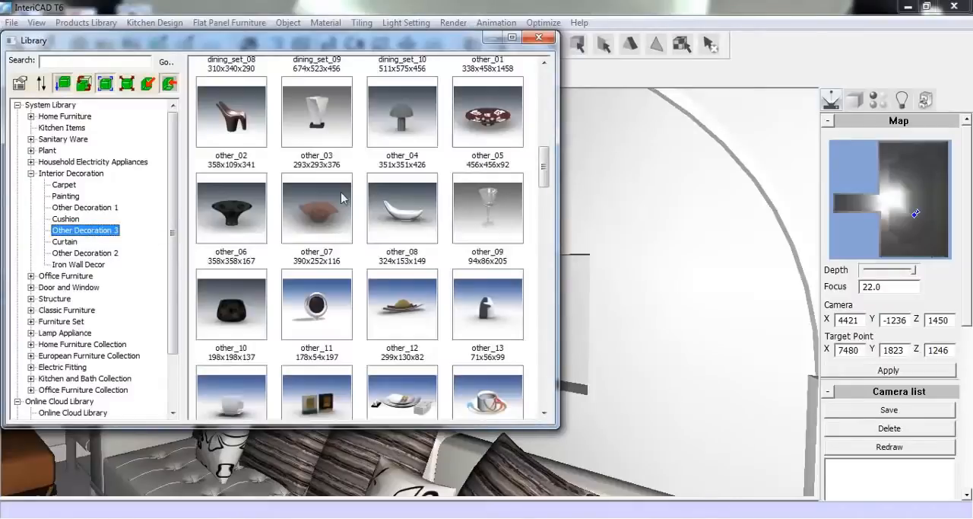
drag(537, 162, 522, 371)
click(247, 369)
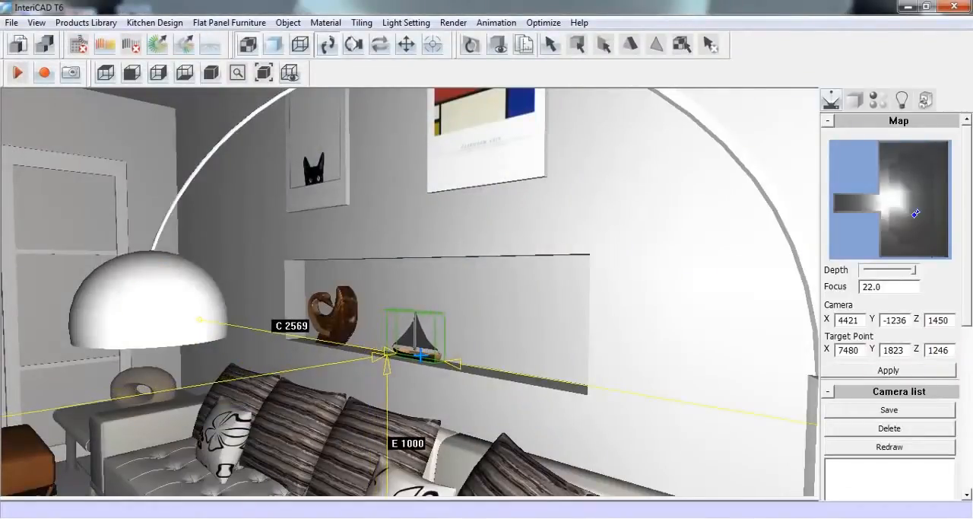
click(409, 332)
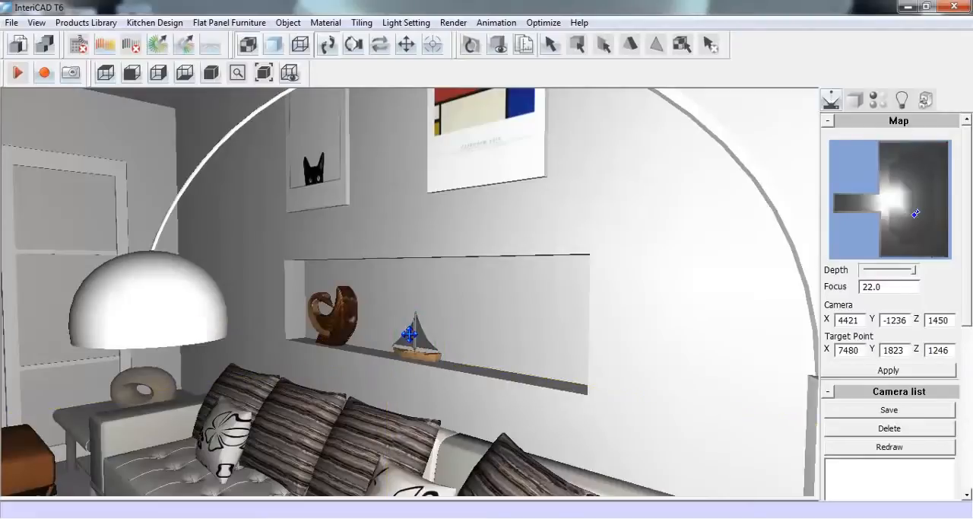
right_click(409, 333)
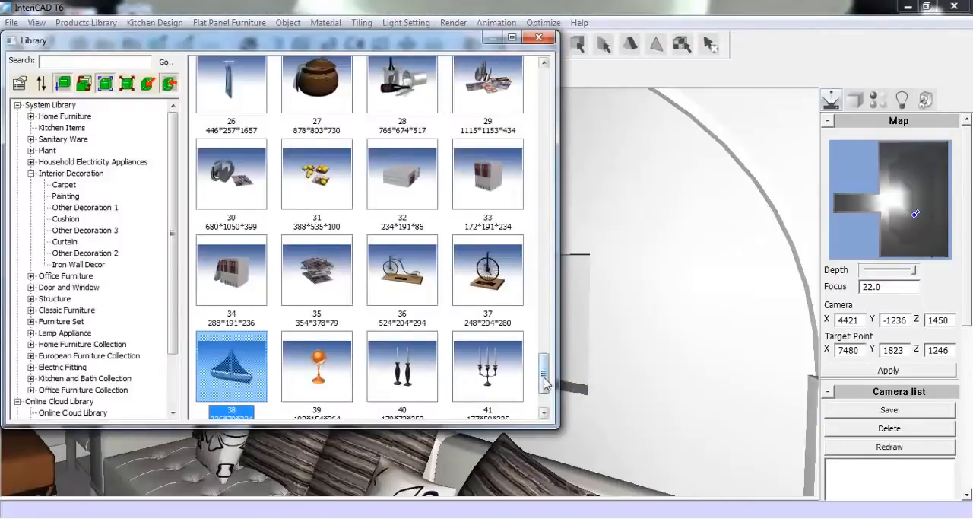
Place the white other_08 bowl from Other Decoration 3 in the niche, on the free side of the sailboat
drag(543, 373, 539, 173)
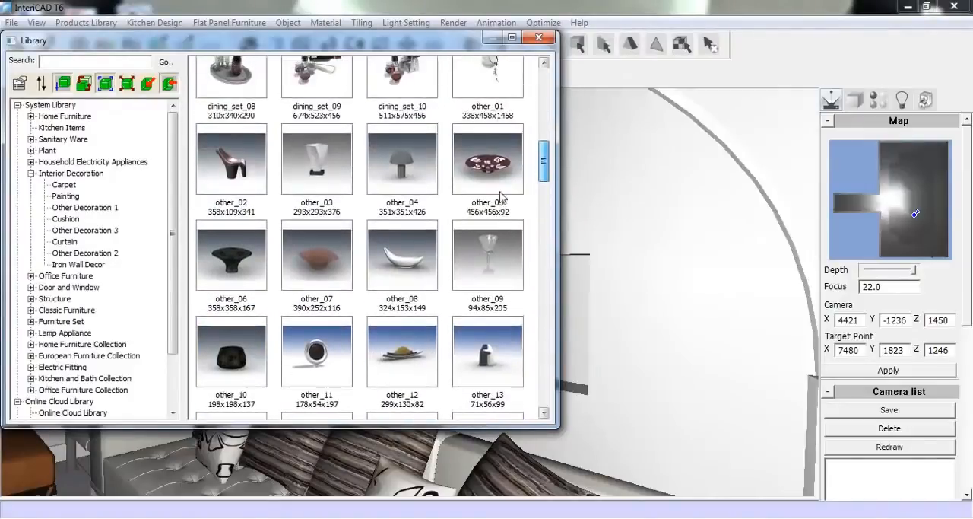
click(402, 256)
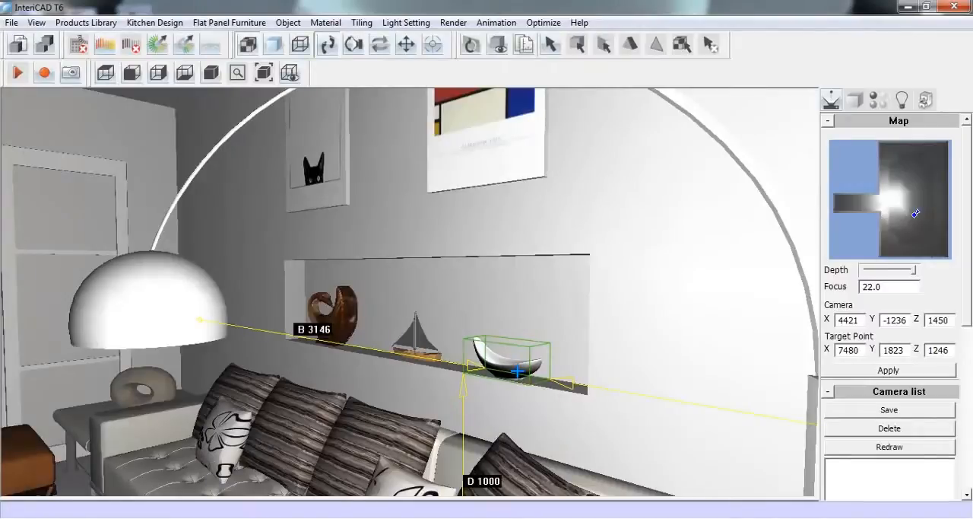
click(517, 371)
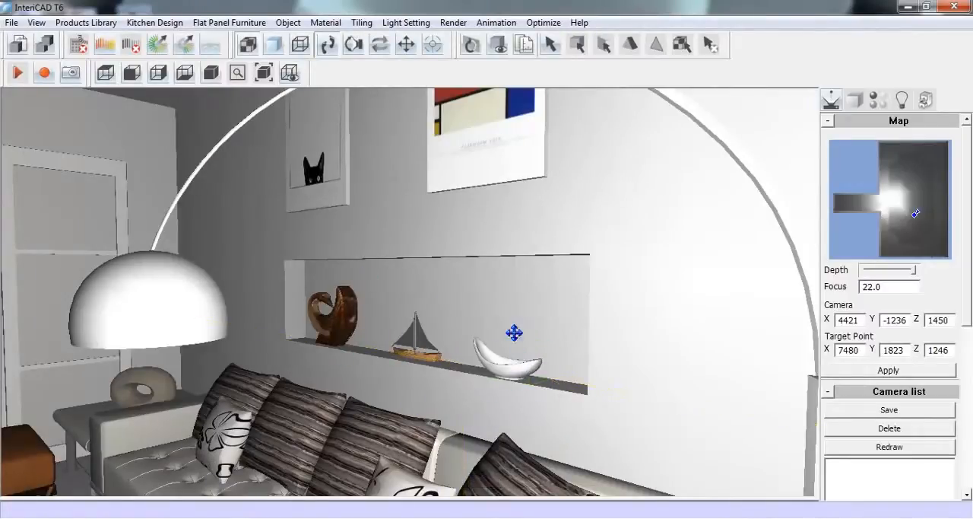
Start the Tiling Design command for the living-room scene
drag(239, 311, 566, 312)
drag(217, 335, 265, 337)
right_drag(264, 337, 256, 289)
drag(257, 289, 255, 290)
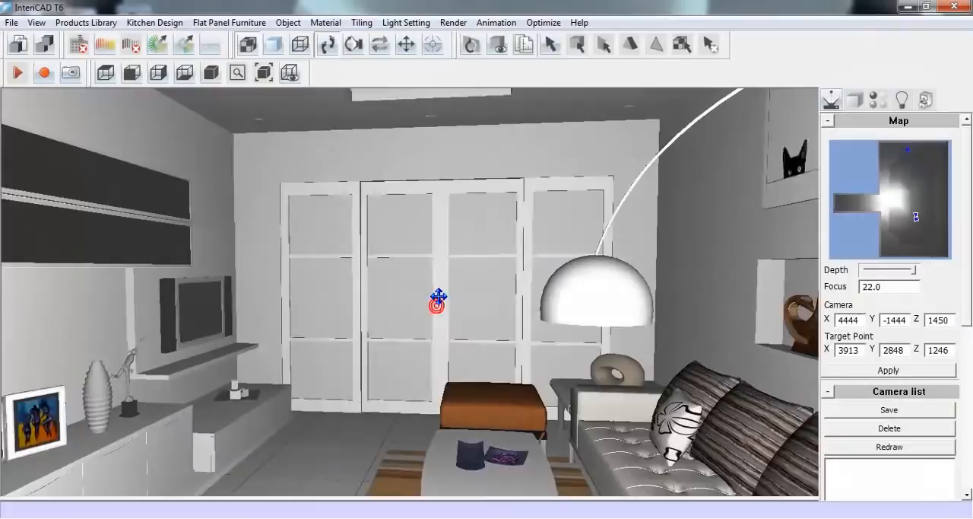
scroll(439, 285, down, 4)
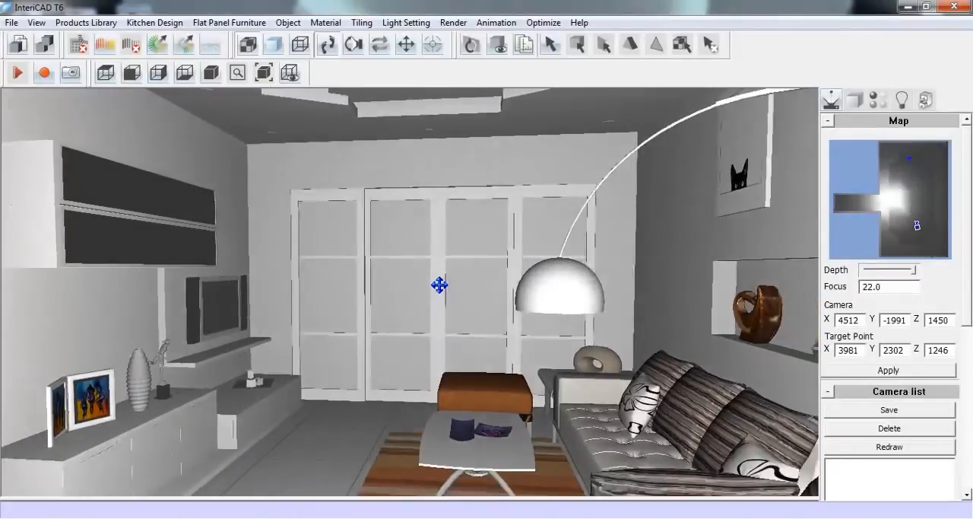
click(362, 22)
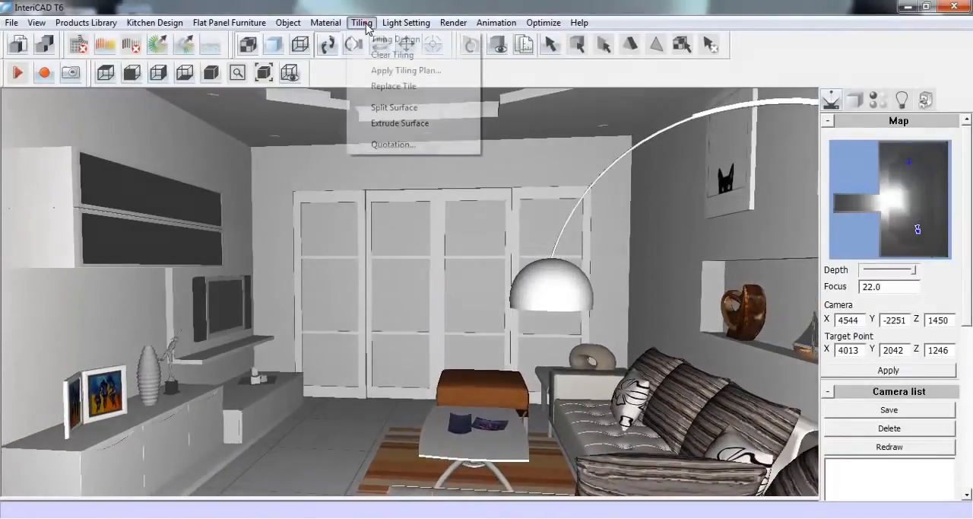
click(440, 44)
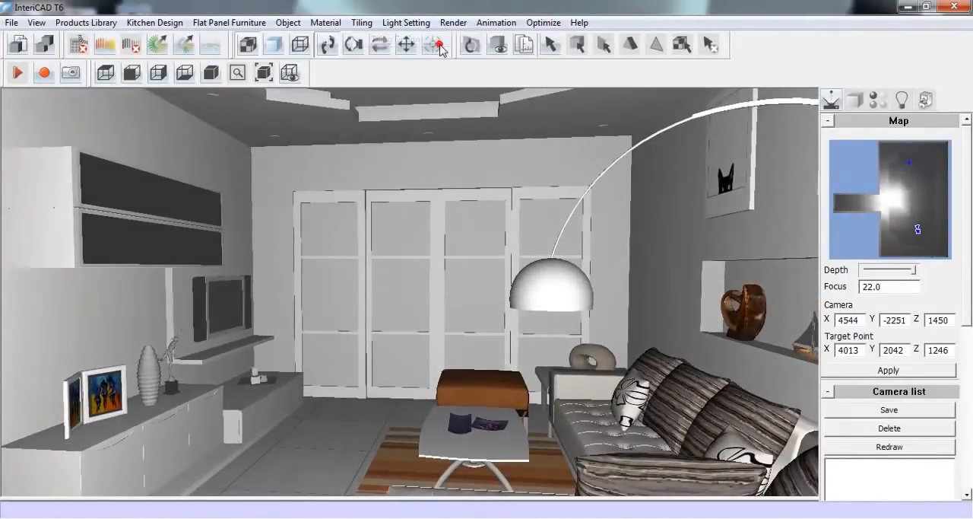
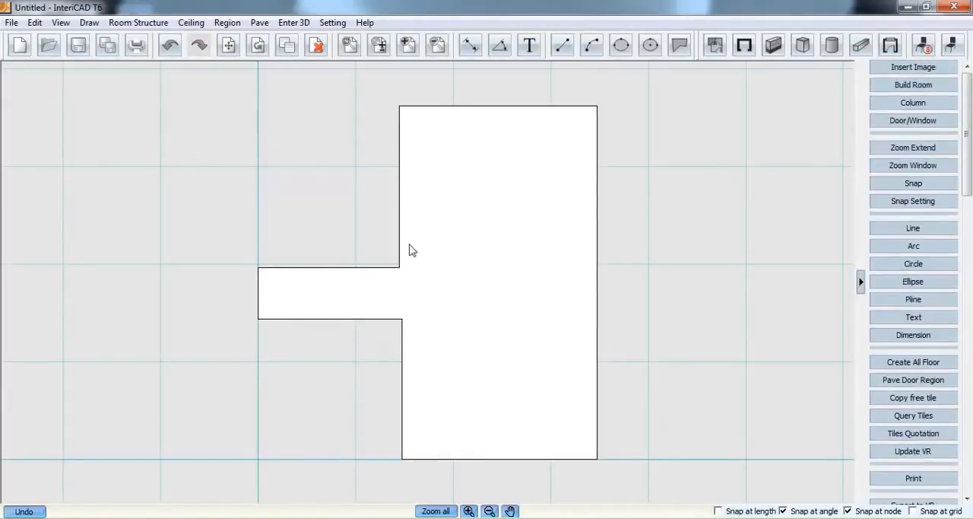
Draw a rectangular region over the lower part of the floor plan, using the room's corners below the side passage
click(258, 23)
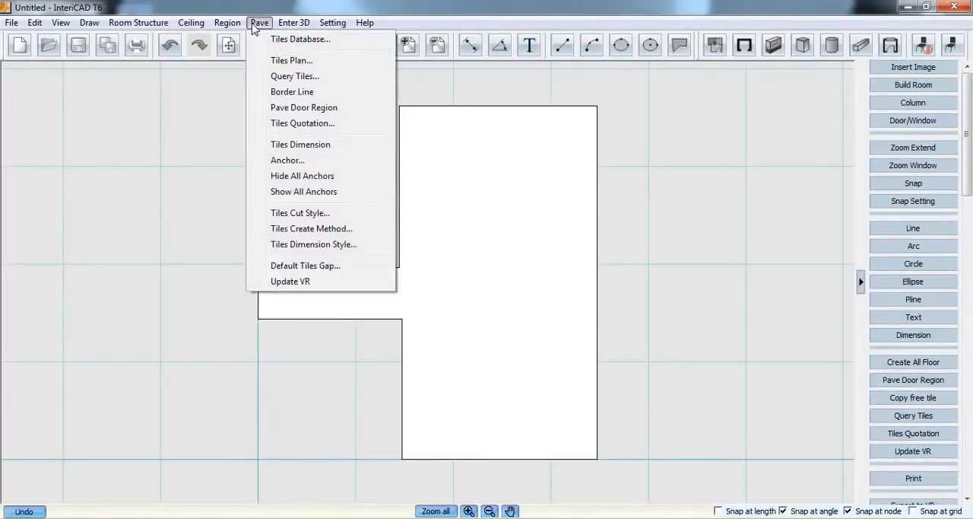
mouse_move(234, 30)
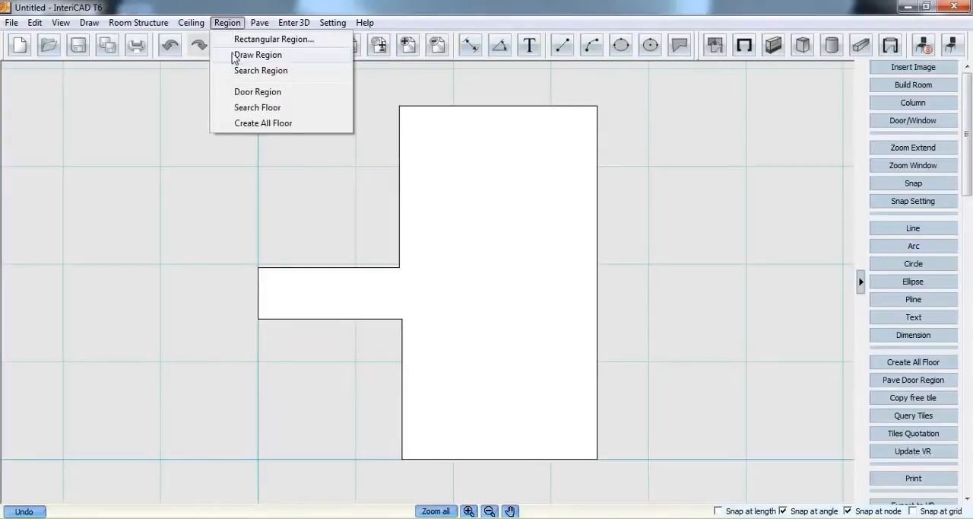
click(286, 59)
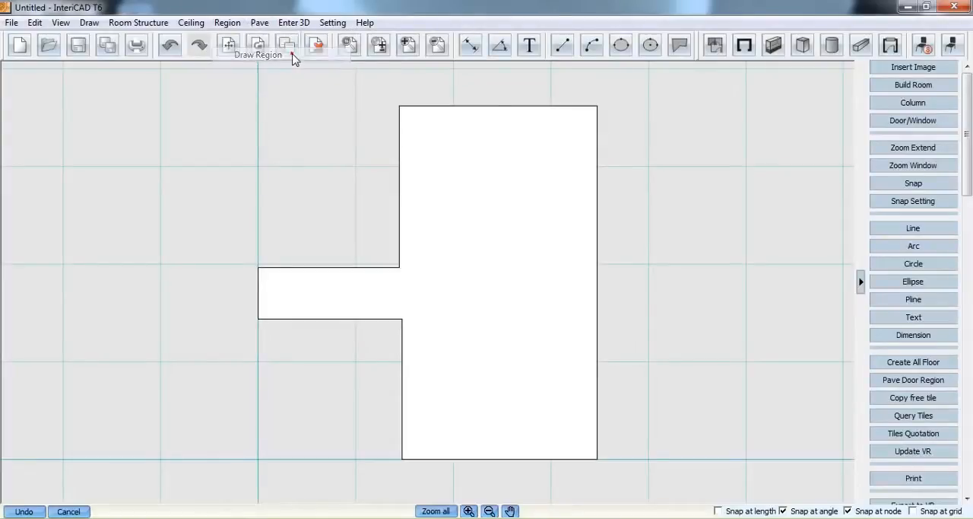
click(402, 318)
click(401, 458)
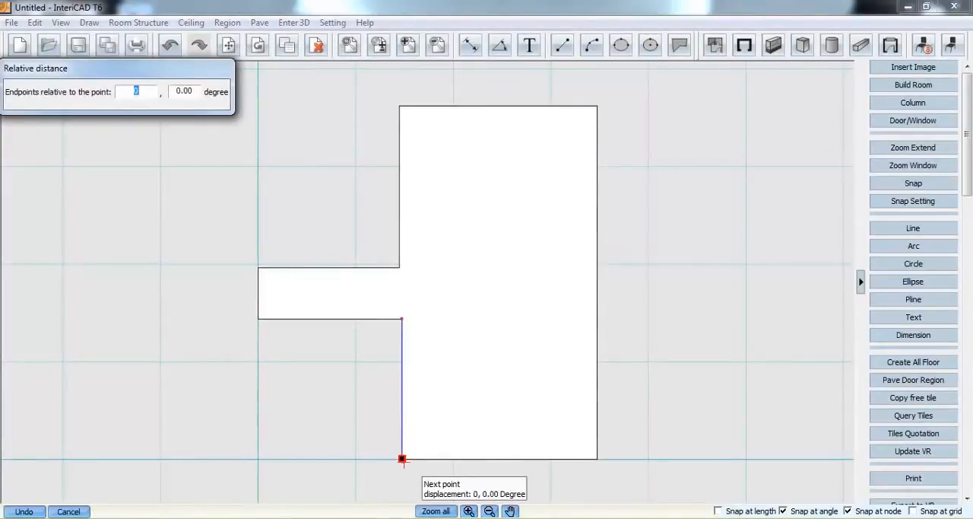
click(598, 458)
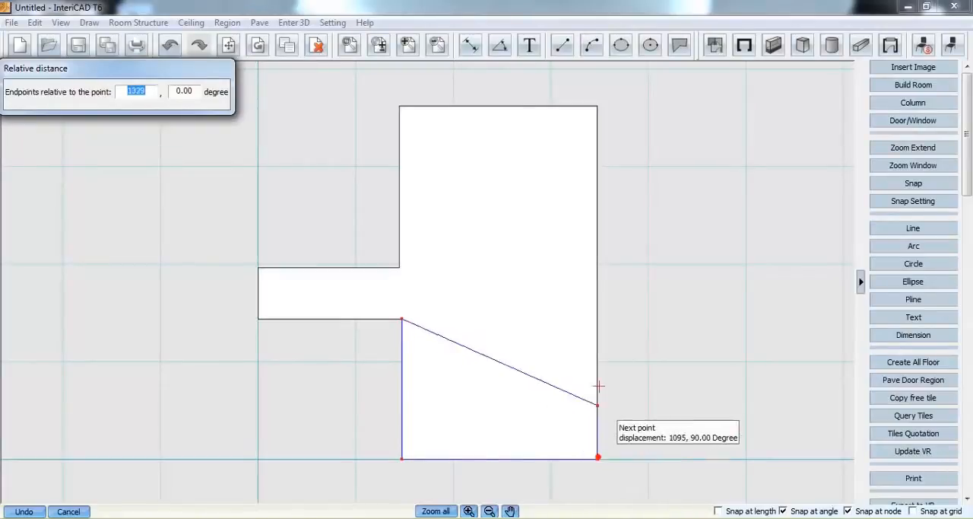
click(598, 318)
right_click(521, 328)
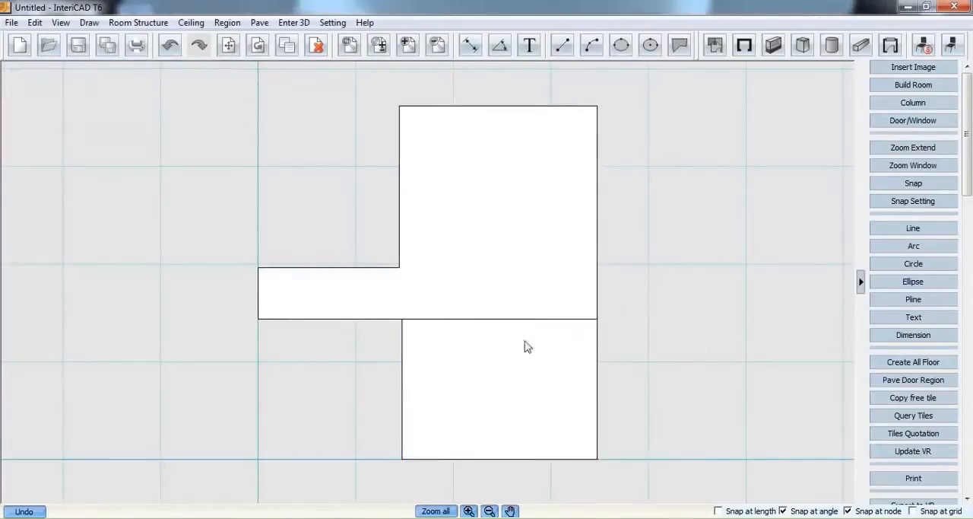
Subtract the lower rectangular region from the overall floor region
right_click(453, 233)
click(501, 397)
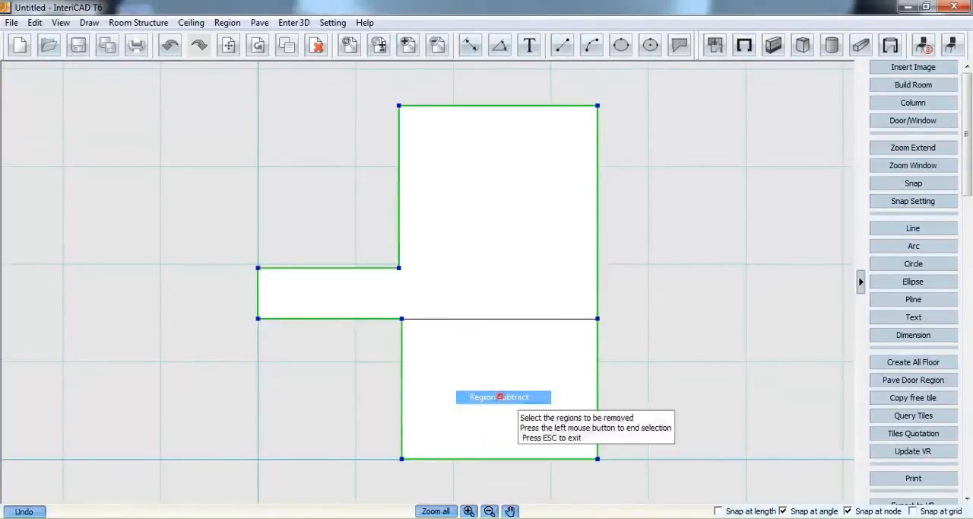
click(474, 333)
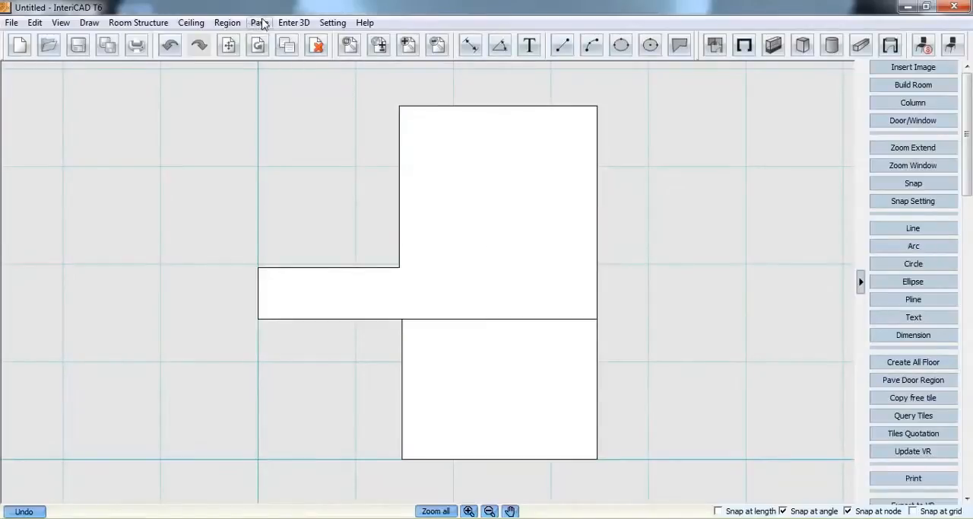
Query the tile database for products of the manufacturer SystemLib
click(260, 23)
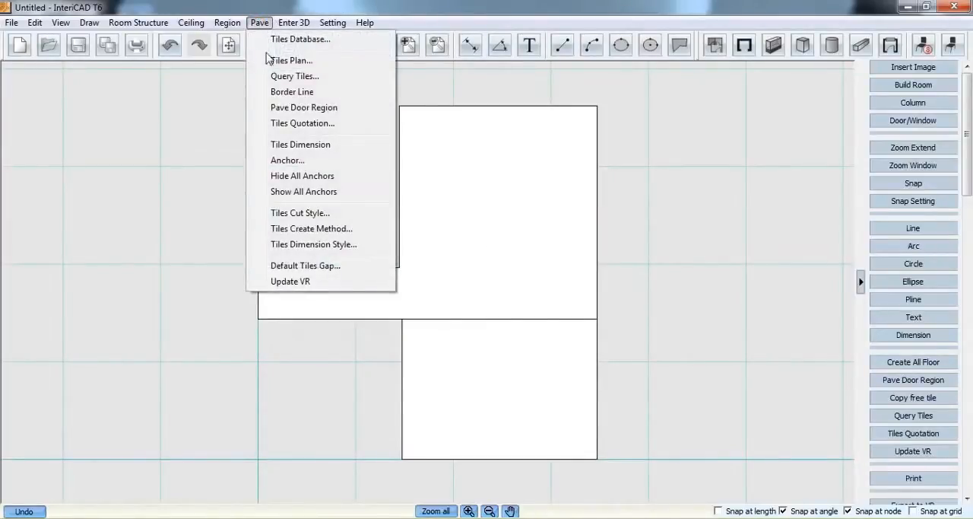
click(334, 77)
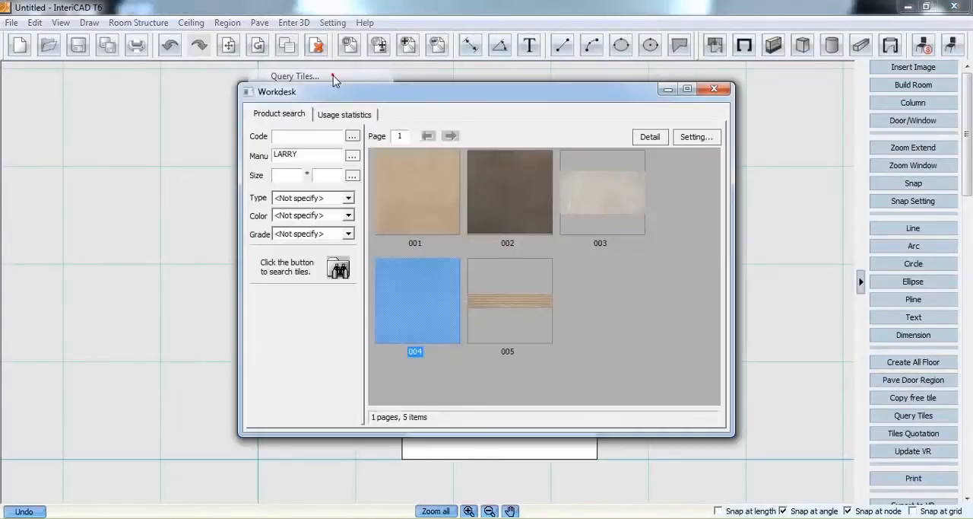
click(305, 155)
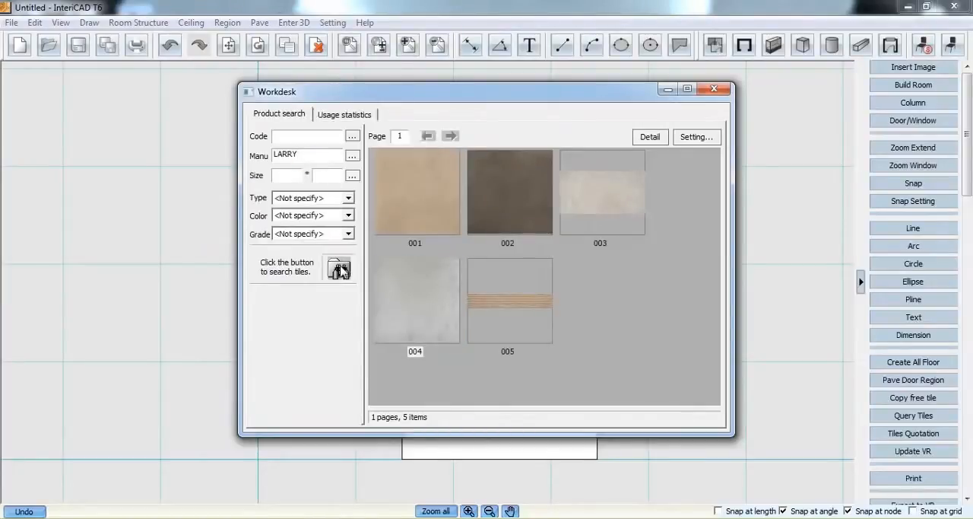
click(352, 155)
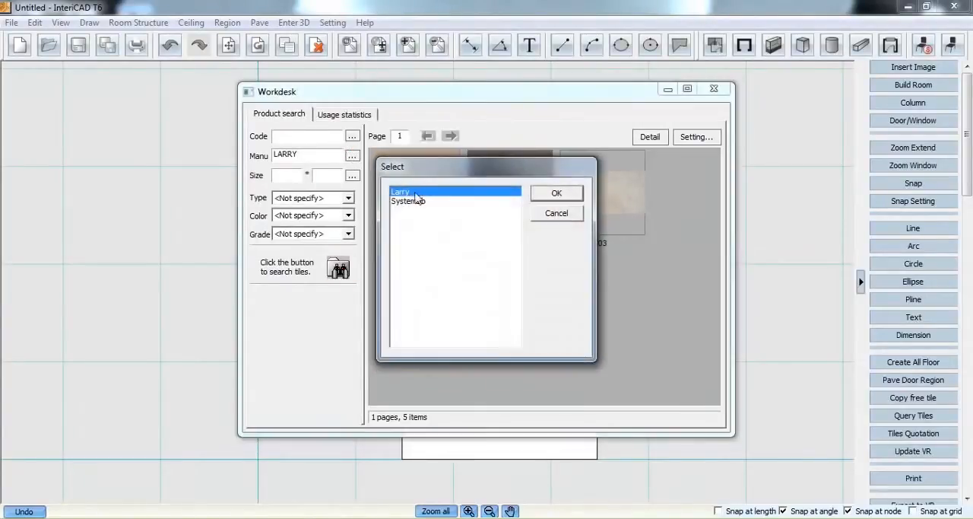
click(451, 203)
click(554, 195)
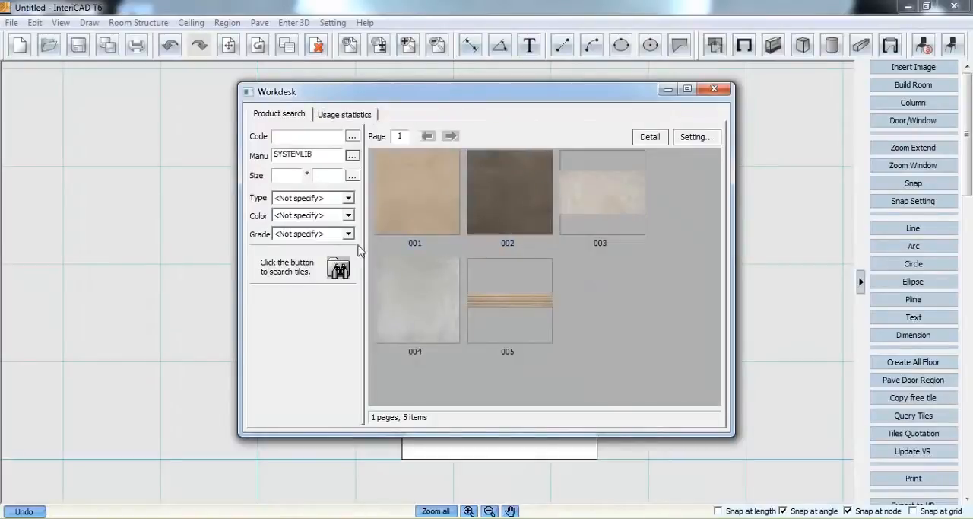
click(338, 268)
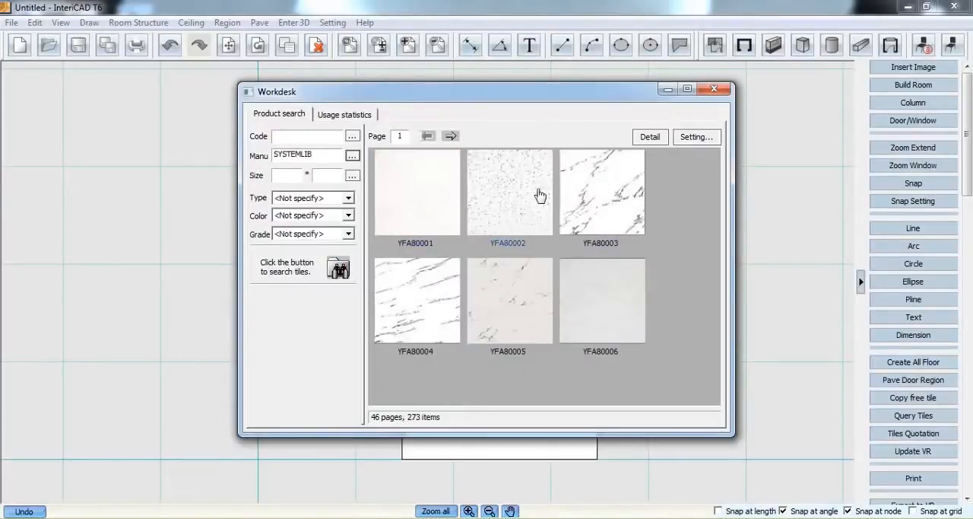
Search the tiles of manufacturer Larry and place tile 004 in the lower-right corner of the upper floor region
click(352, 155)
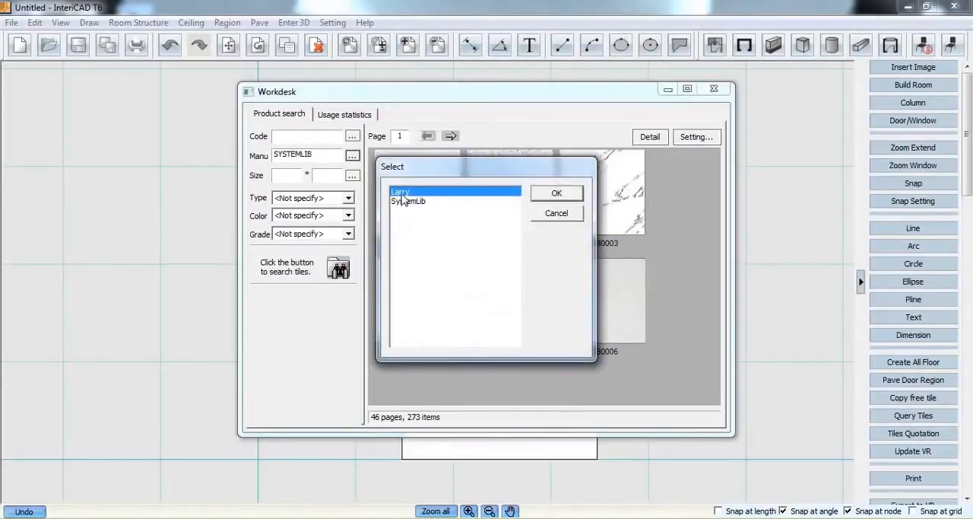
click(559, 194)
click(339, 267)
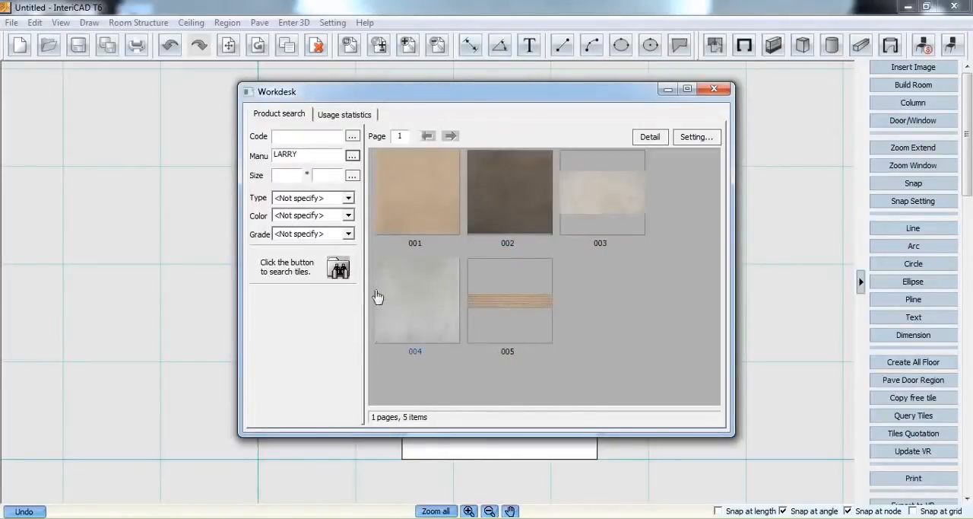
mouse_move(388, 280)
double_click(420, 299)
click(499, 249)
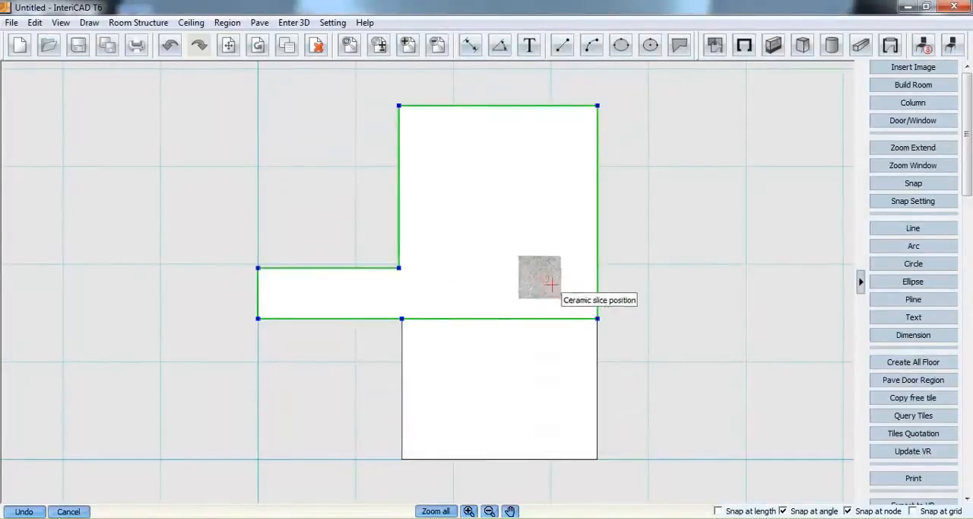
click(578, 291)
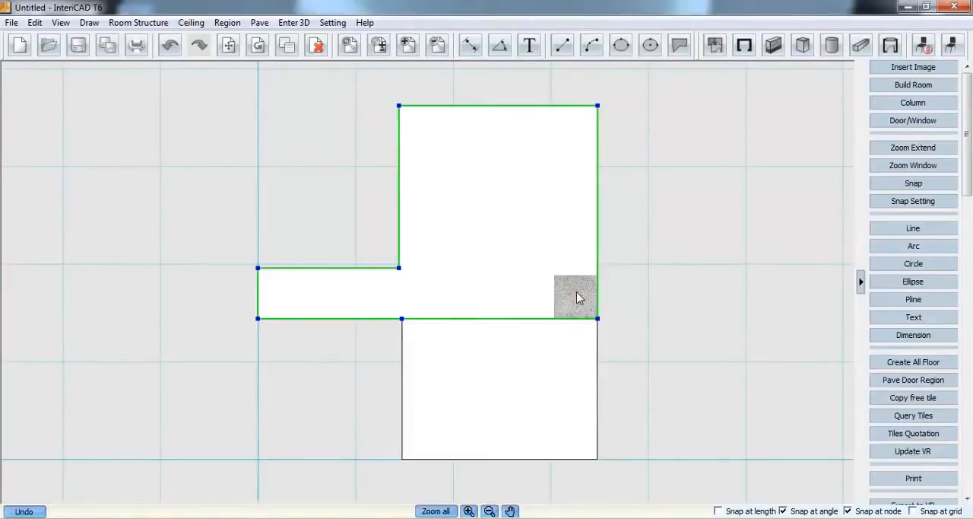
Array the placed tile 004 to fill the whole upper floor region
right_click(572, 290)
click(608, 127)
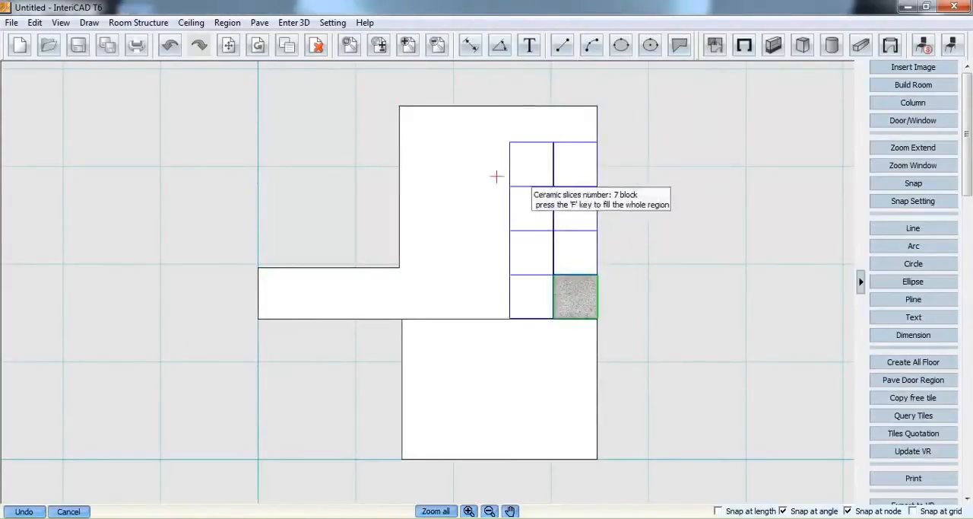
key(f)
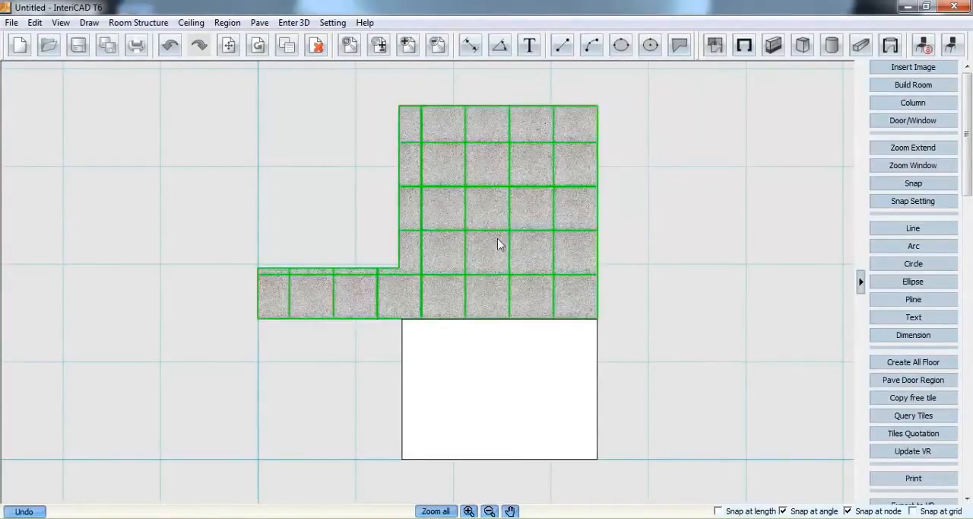
Start a parametric tile plan with staggered tile planning and choose Larry's dark brown tile 002 as tile 1
click(259, 22)
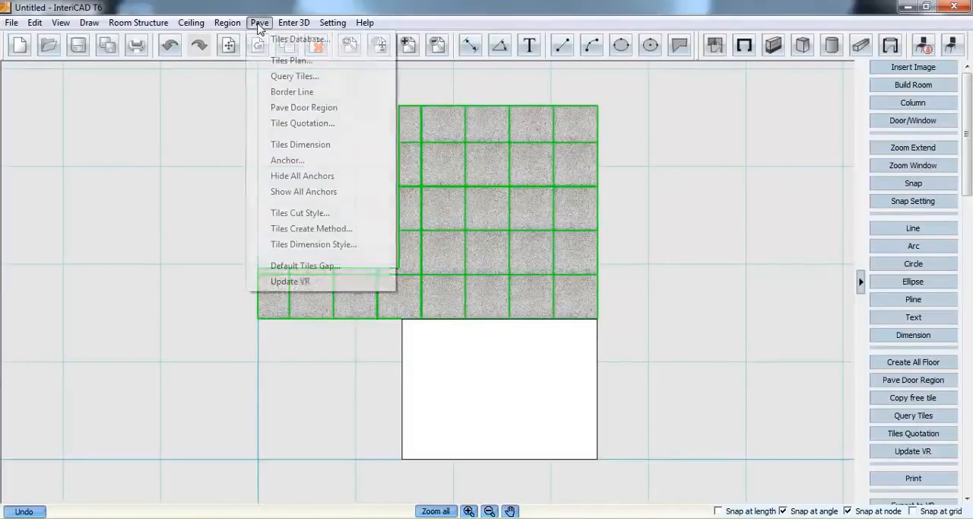
click(324, 63)
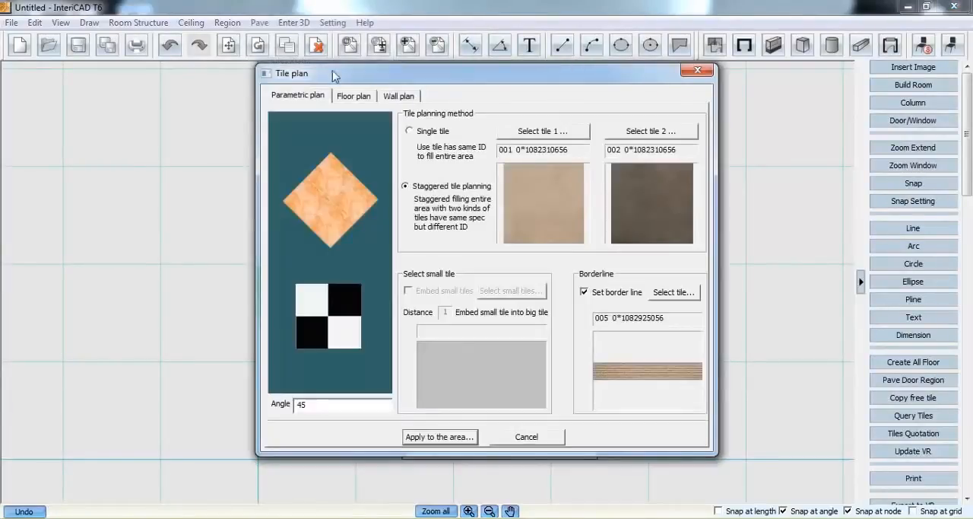
click(420, 133)
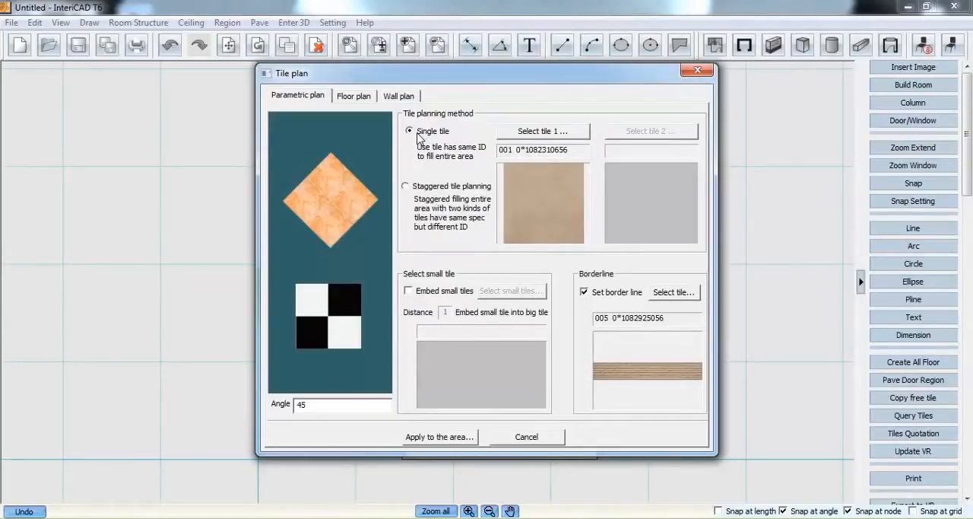
click(409, 186)
click(511, 135)
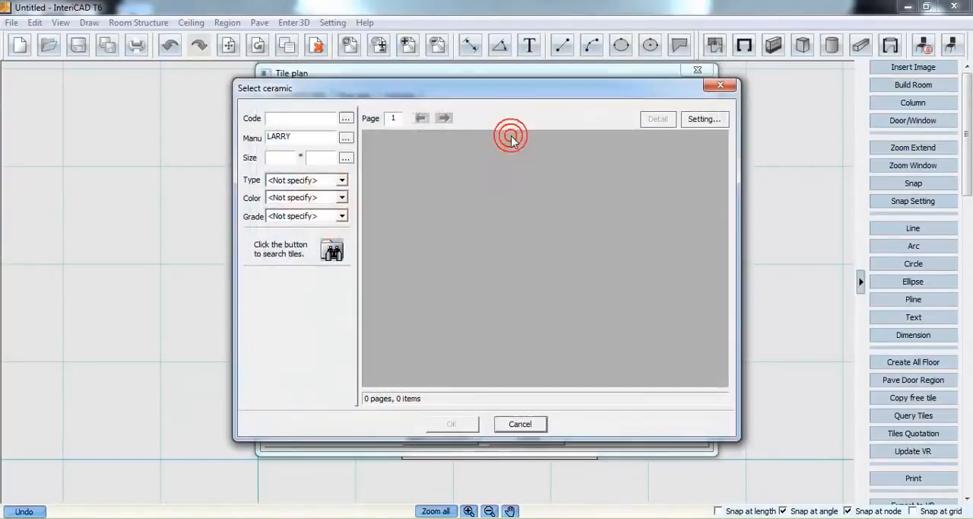
click(332, 250)
click(395, 190)
click(405, 291)
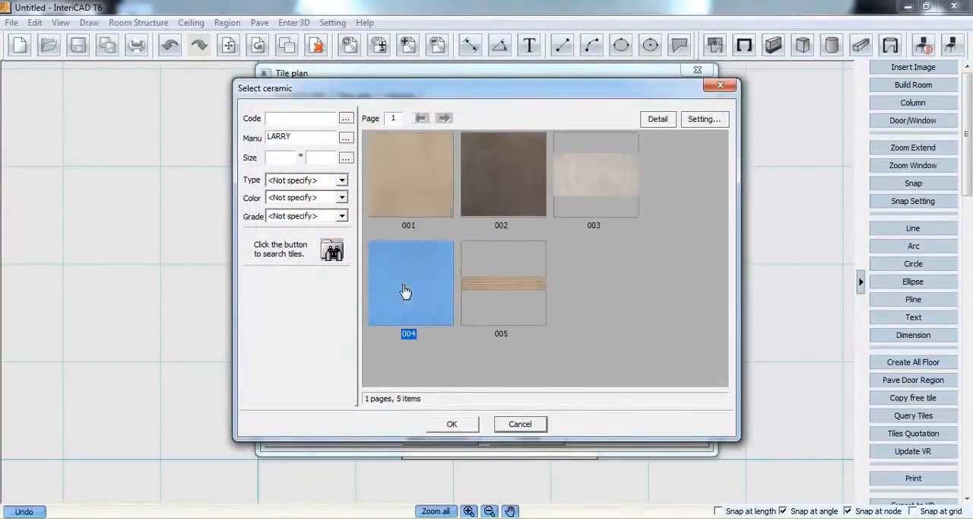
click(513, 287)
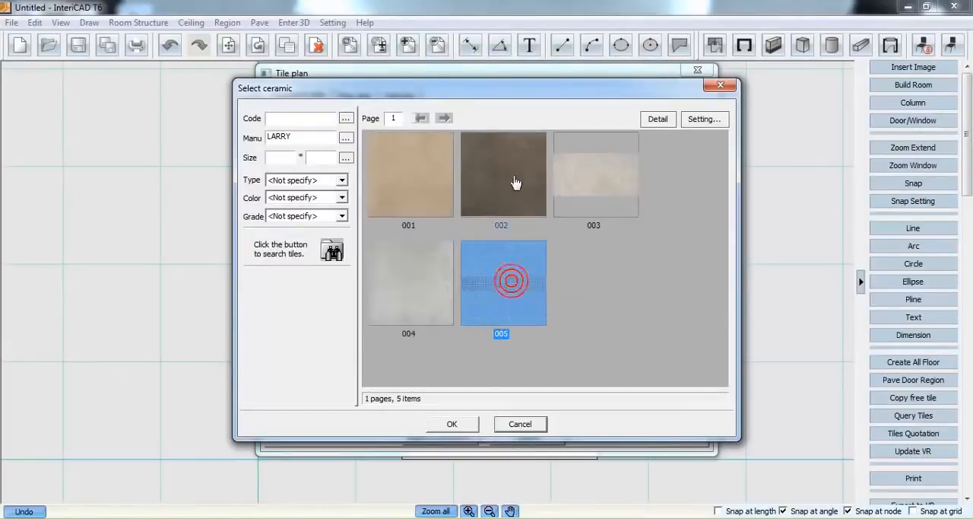
click(515, 183)
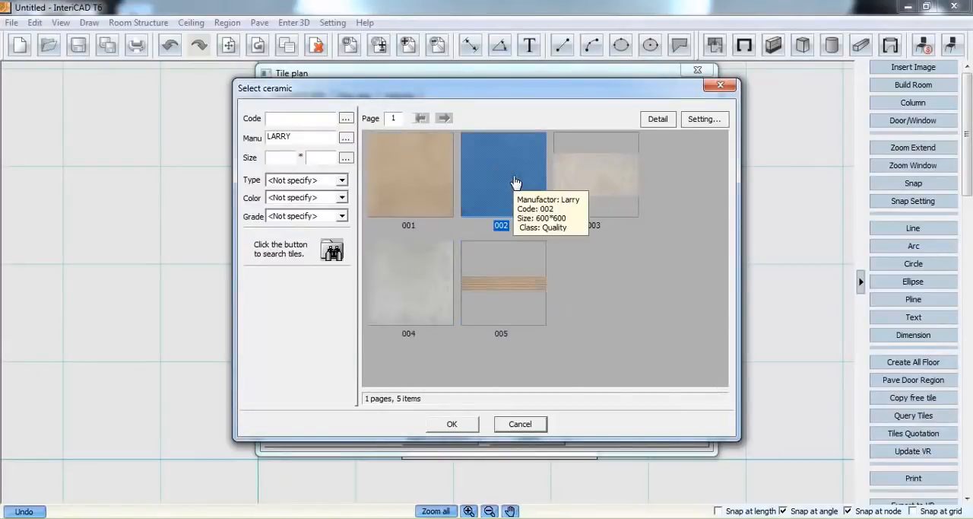
click(462, 423)
Choose Larry's beige tile 001 as tile 2 of the staggered plan
click(630, 134)
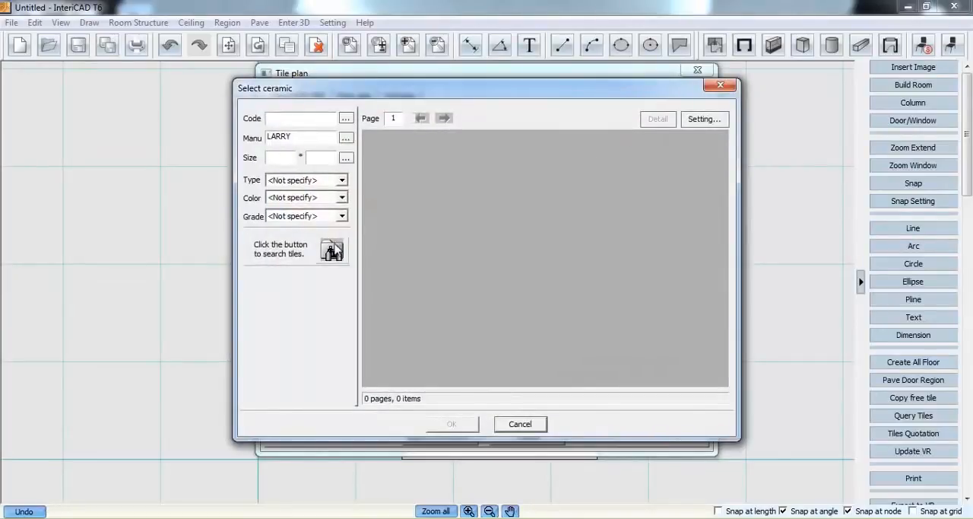
click(332, 251)
double_click(428, 175)
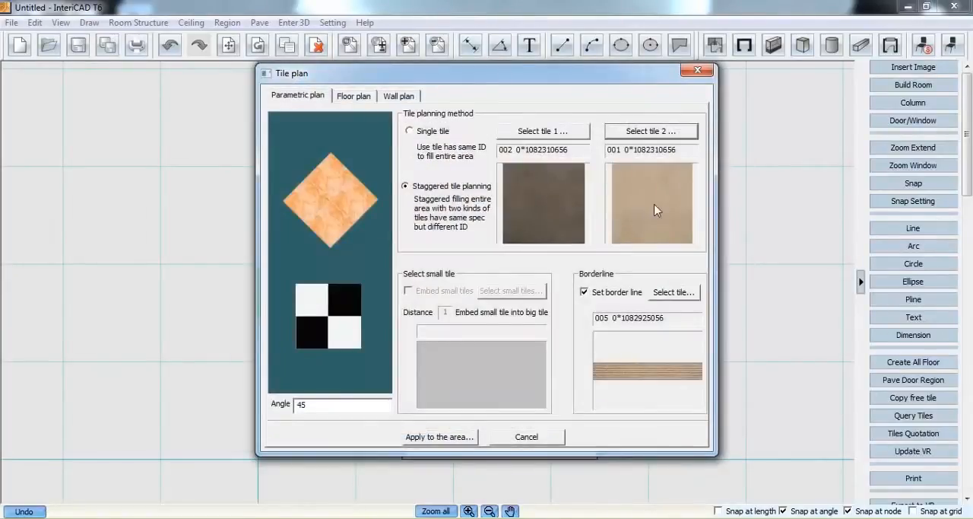
Keep the border line enabled, review the details of Larry's striped tile 005 and choose it as the border tile
click(585, 294)
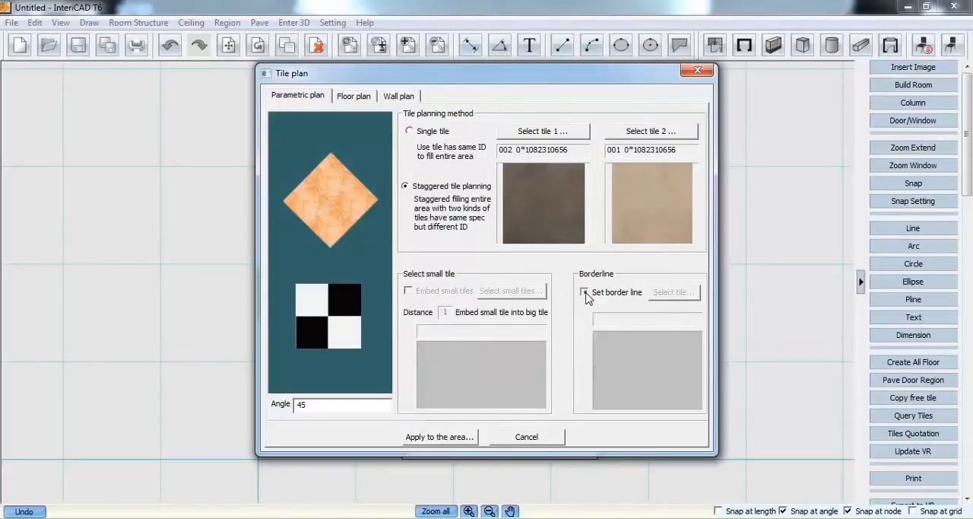
click(585, 292)
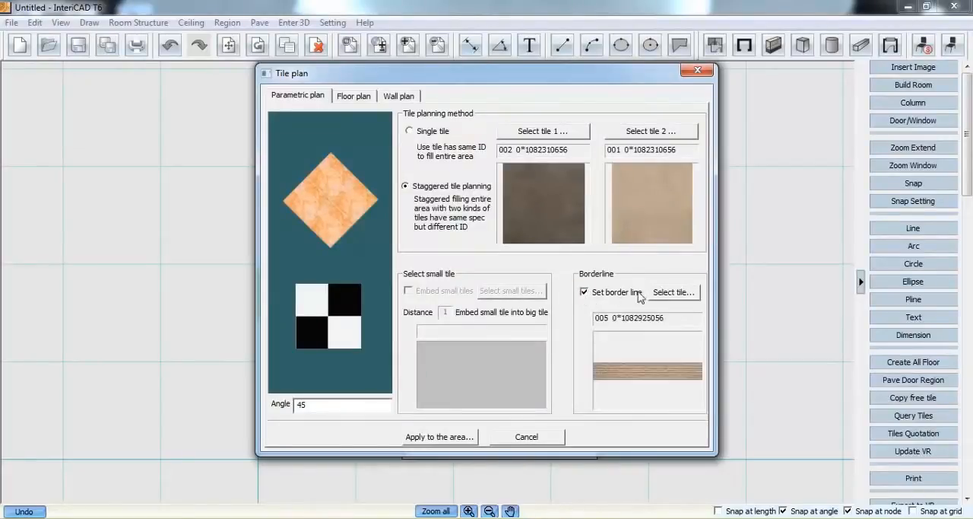
click(668, 293)
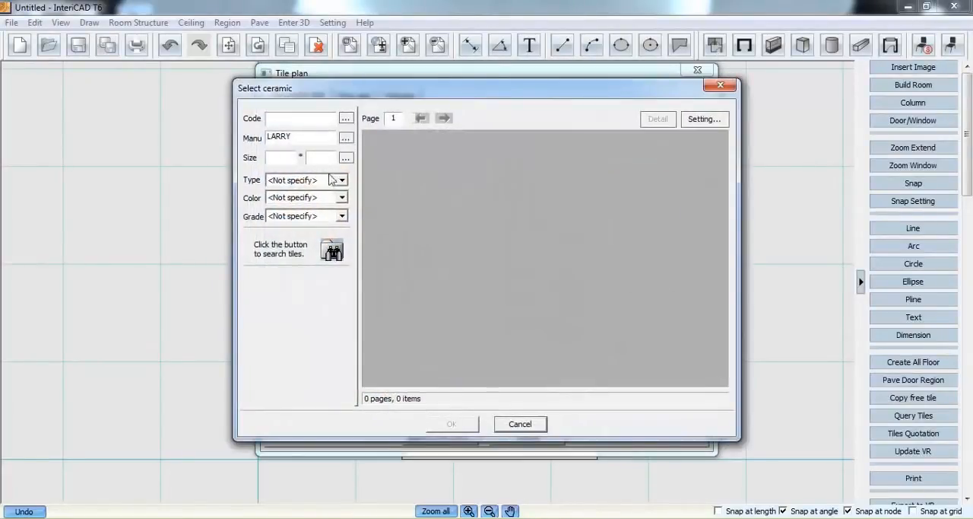
click(333, 251)
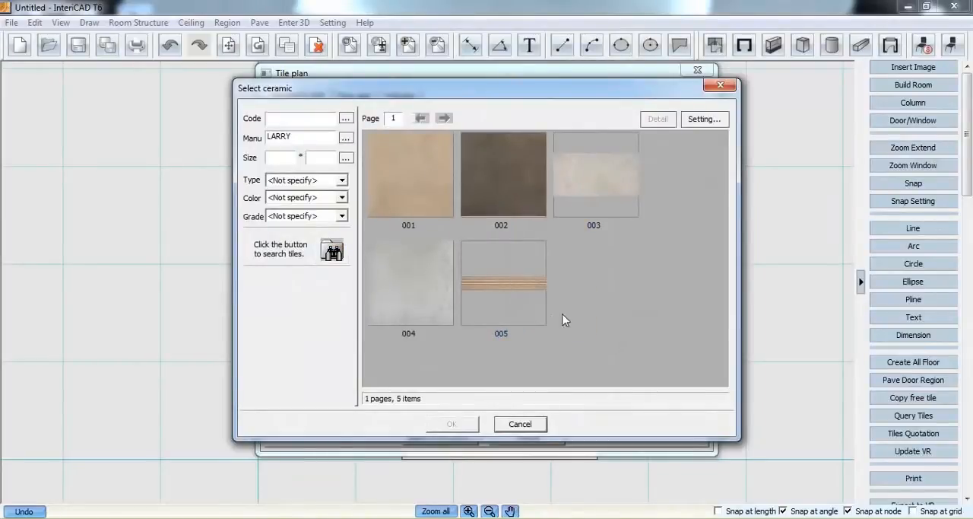
click(511, 289)
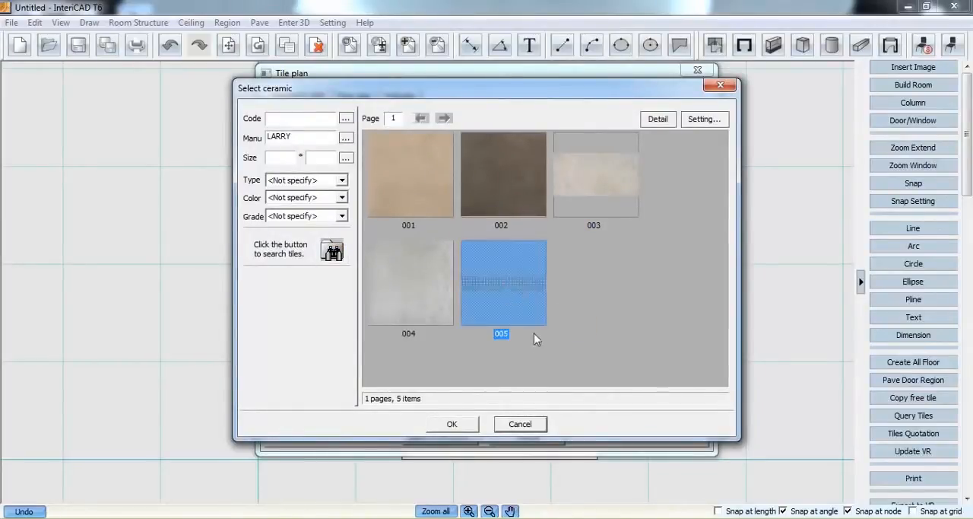
click(658, 120)
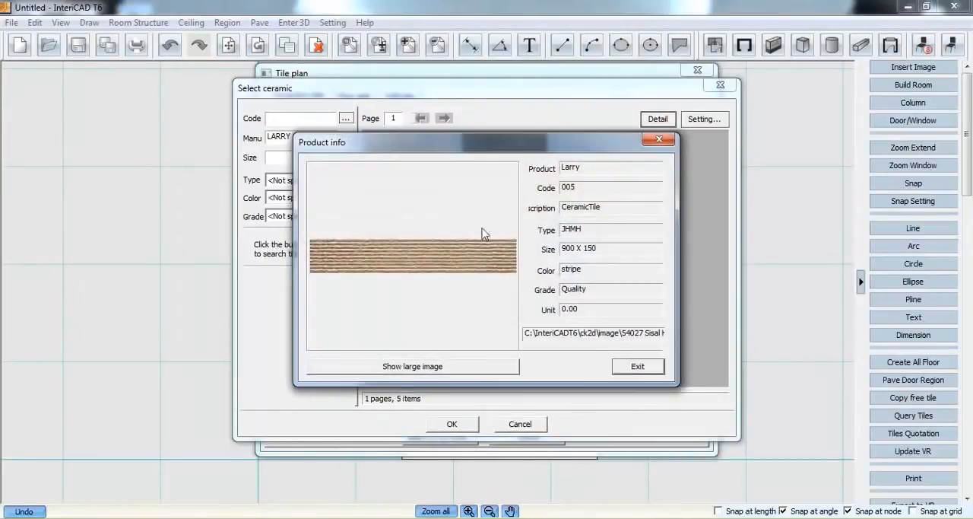
click(624, 367)
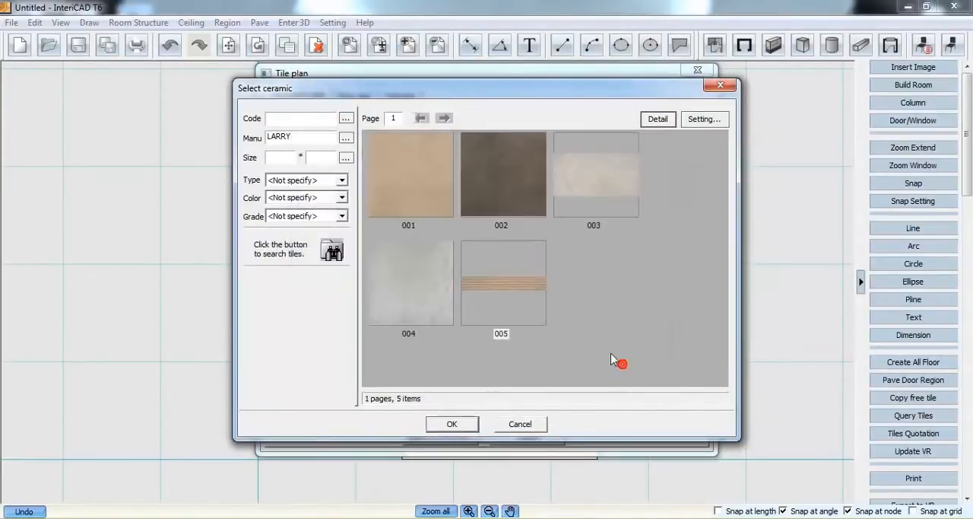
double_click(502, 298)
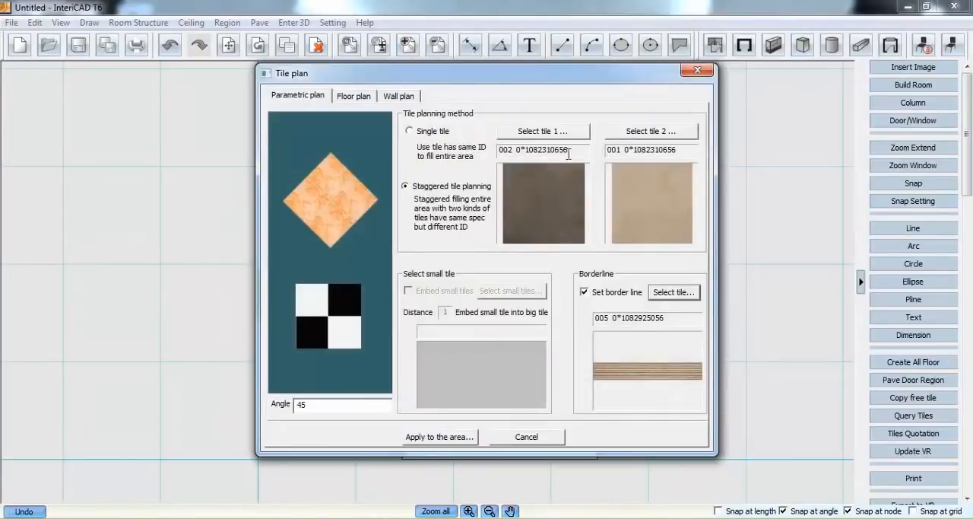
Apply the staggered plan at a 45 degree angle to the lower floor region, using its upper-left corner as base point
drag(381, 405, 300, 406)
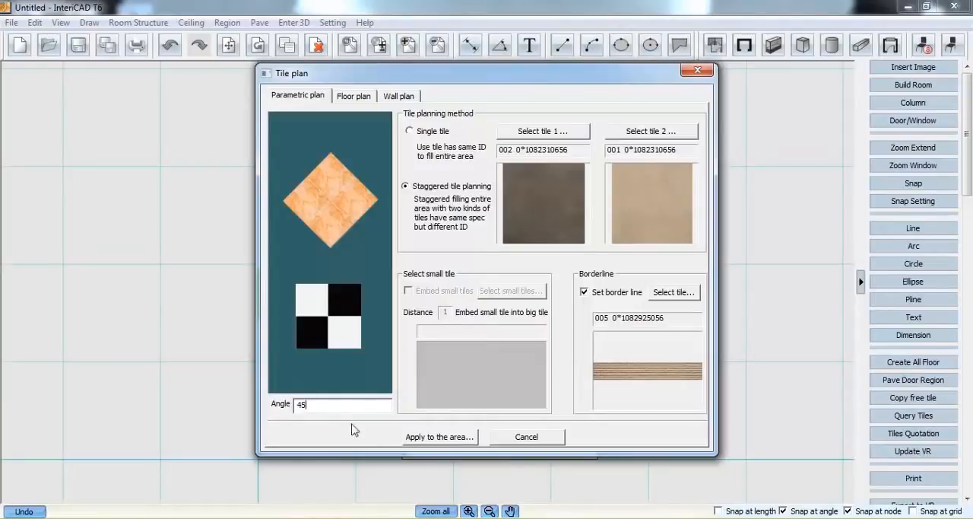
click(439, 436)
click(430, 362)
right_click(409, 322)
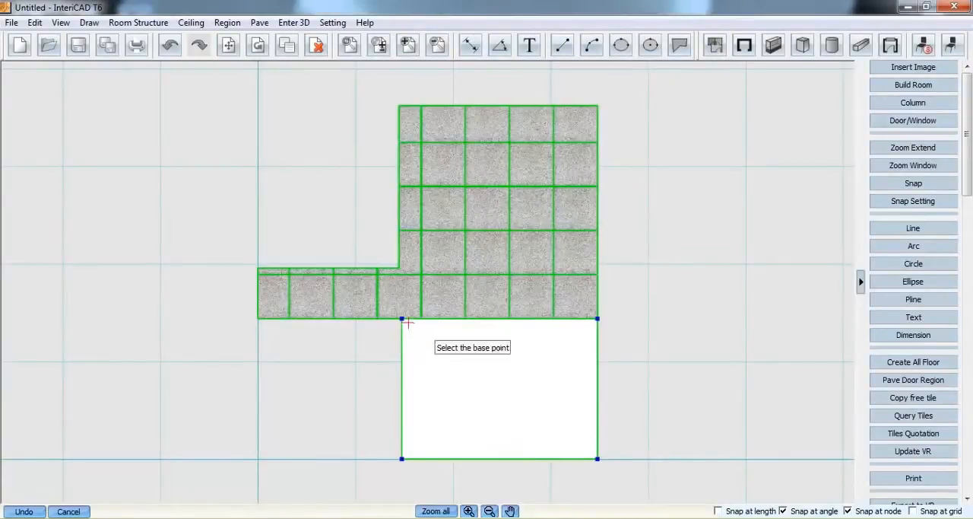
click(402, 320)
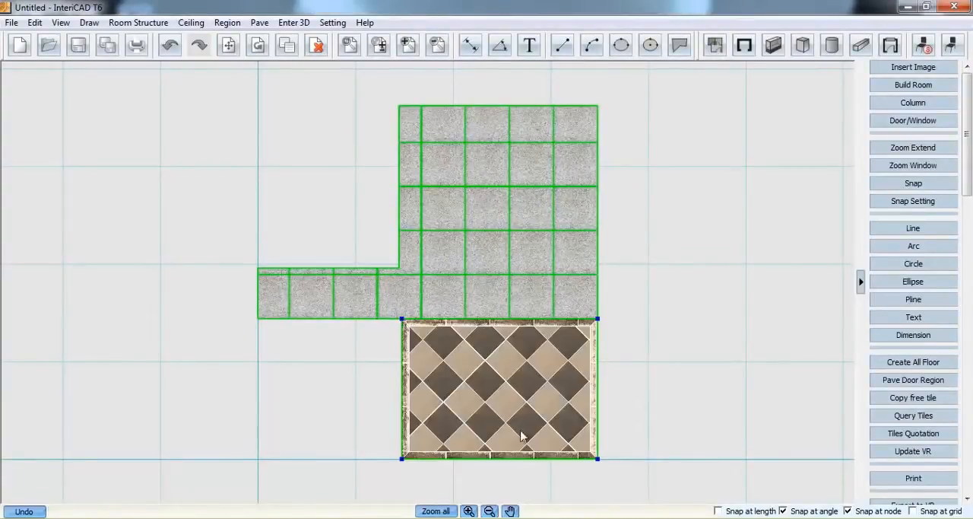
click(669, 219)
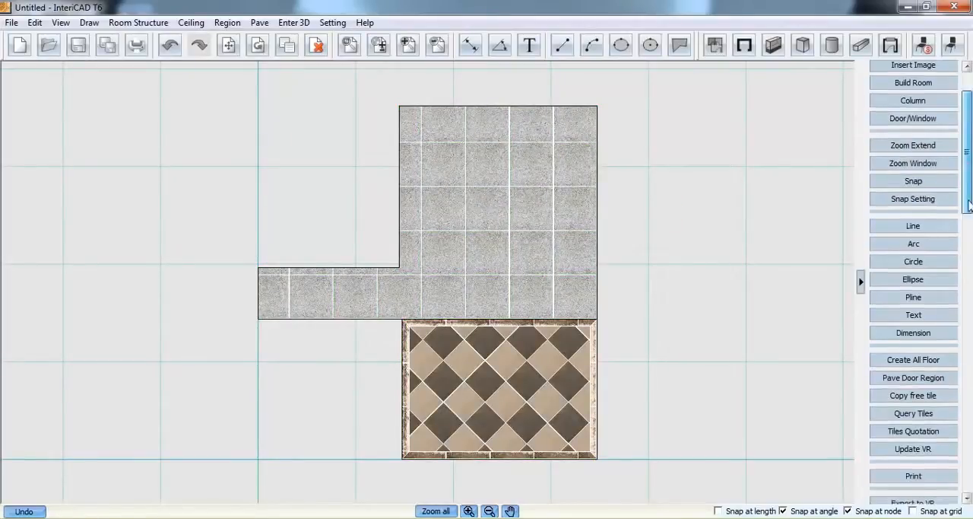
Update the VR scene with the floor tiling and inspect the paved floor in the 3D view
scroll(962, 169, down, 2)
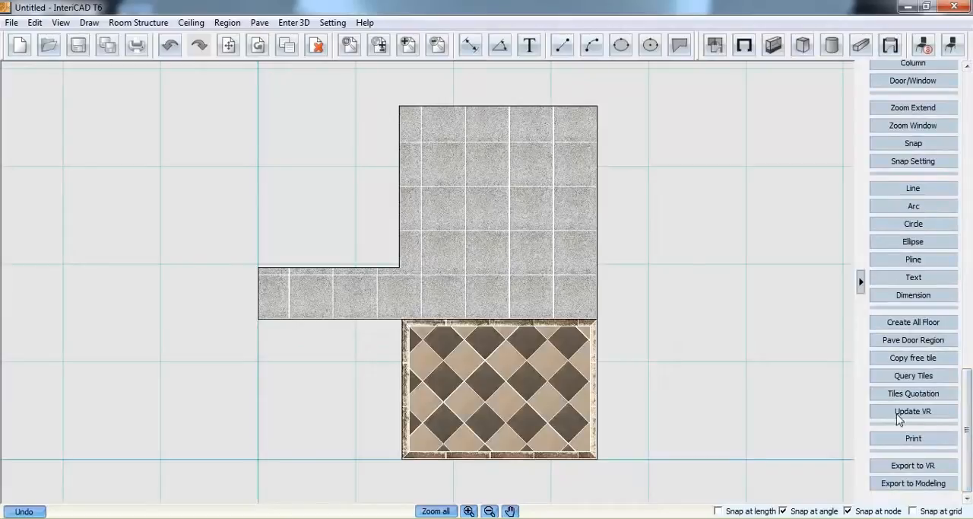
click(937, 412)
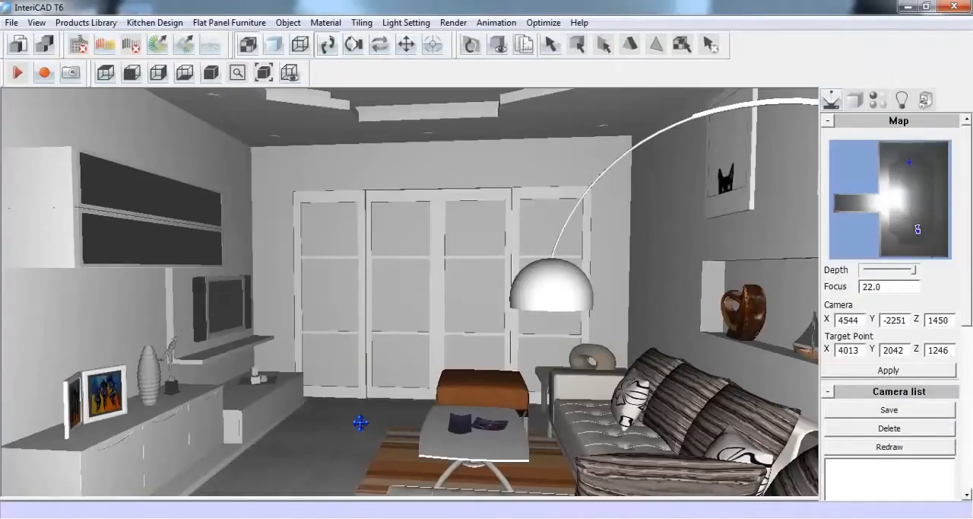
click(355, 45)
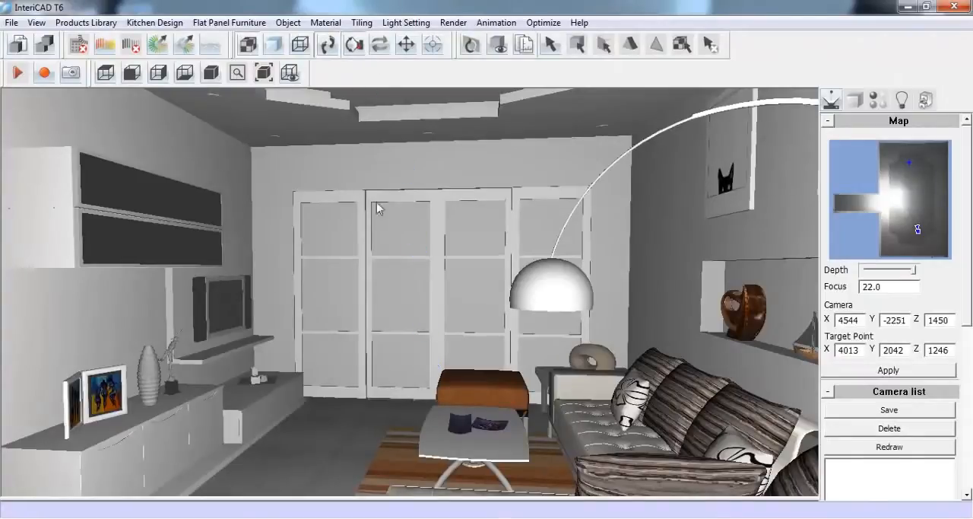
drag(396, 322, 406, 257)
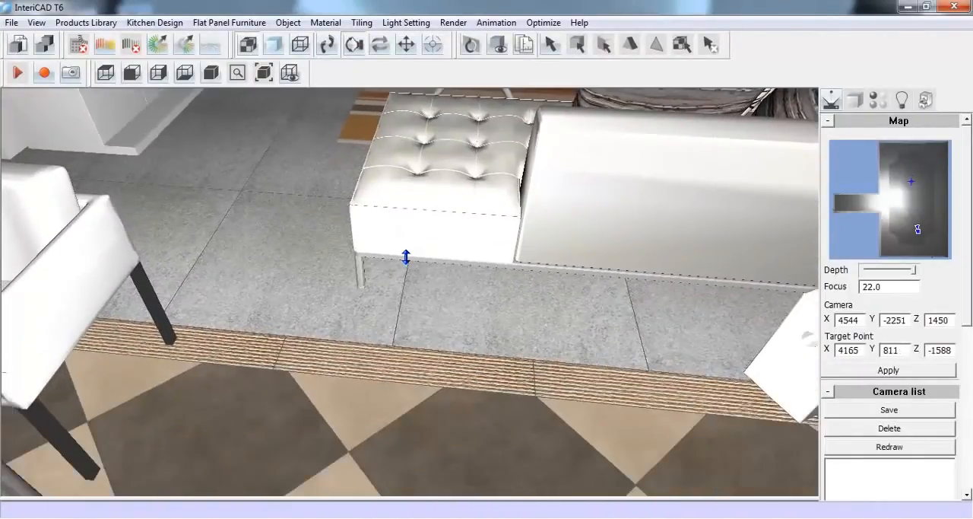
drag(393, 312, 417, 272)
Level the view back toward the living room and set the camera's Z height to 1314
click(327, 46)
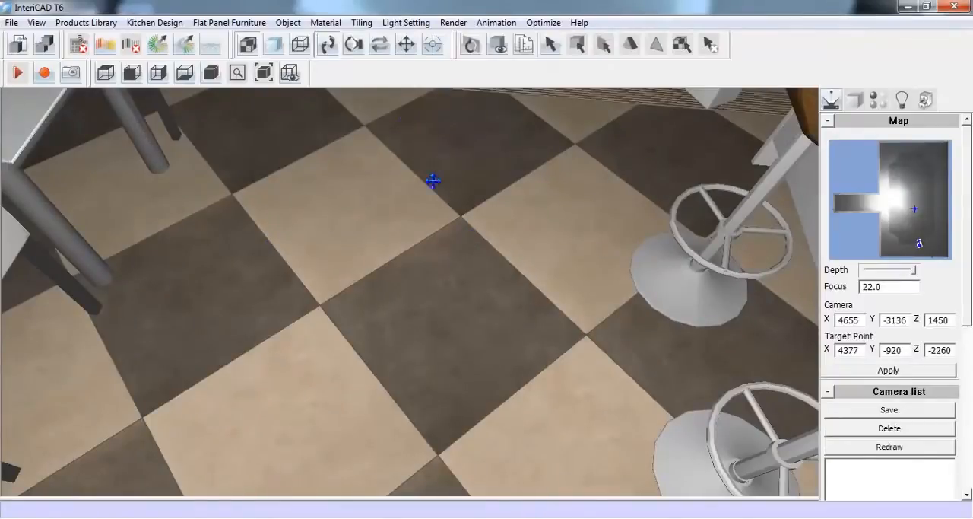
click(354, 45)
drag(399, 136, 403, 220)
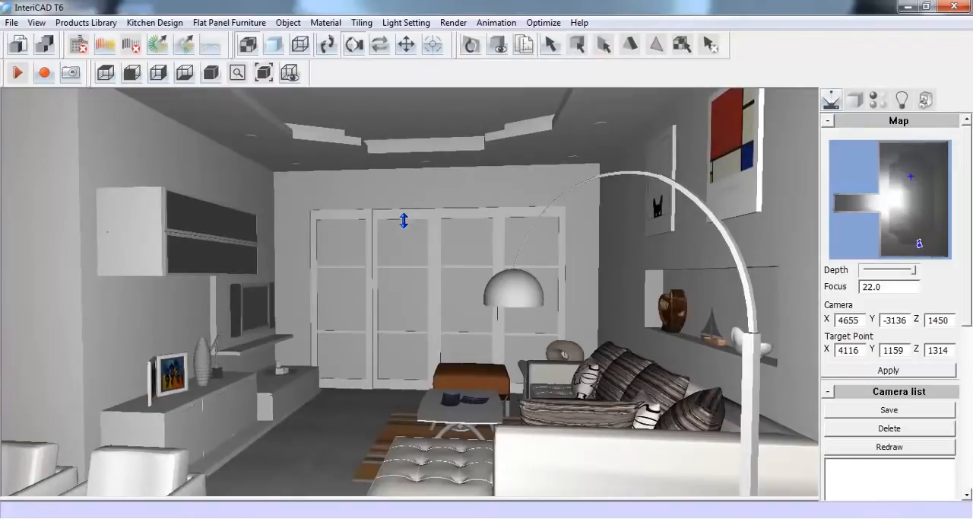
drag(953, 321, 921, 327)
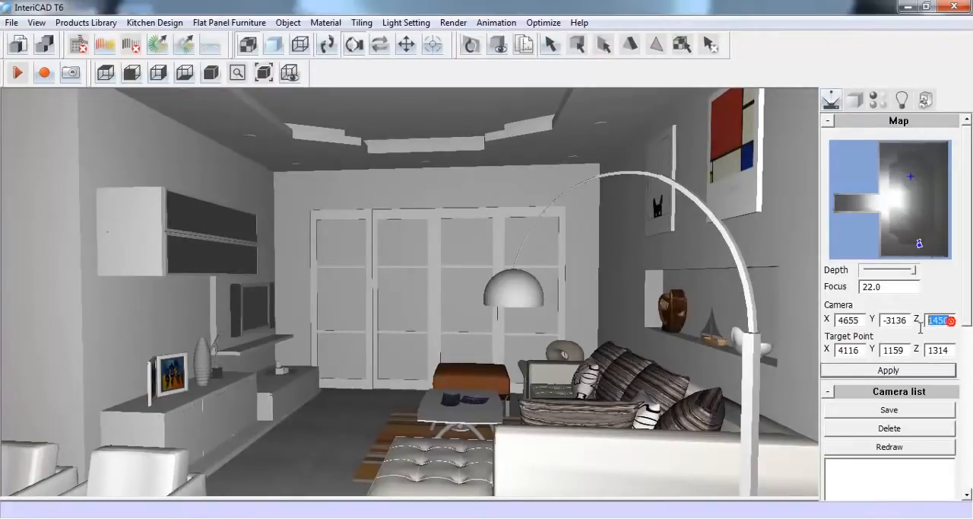
text(1314)
key(Return)
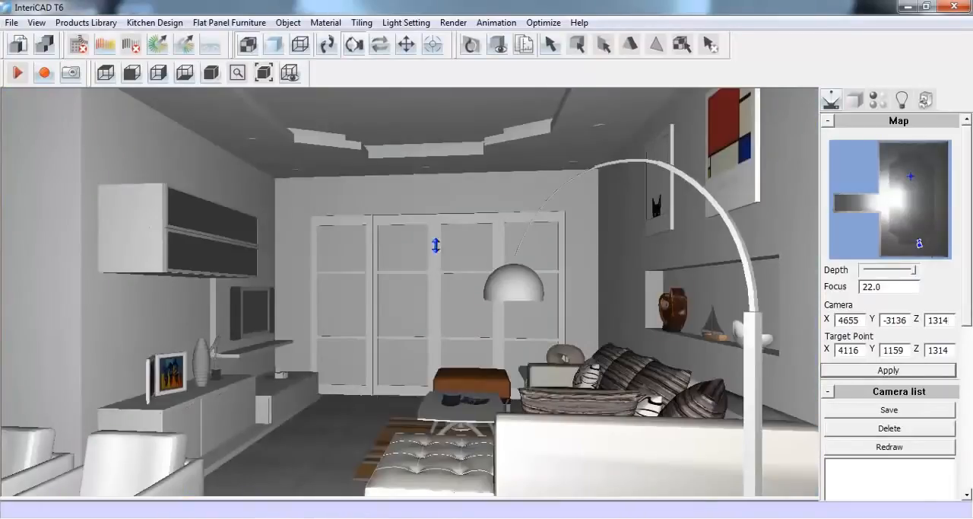
click(327, 44)
drag(411, 294, 412, 299)
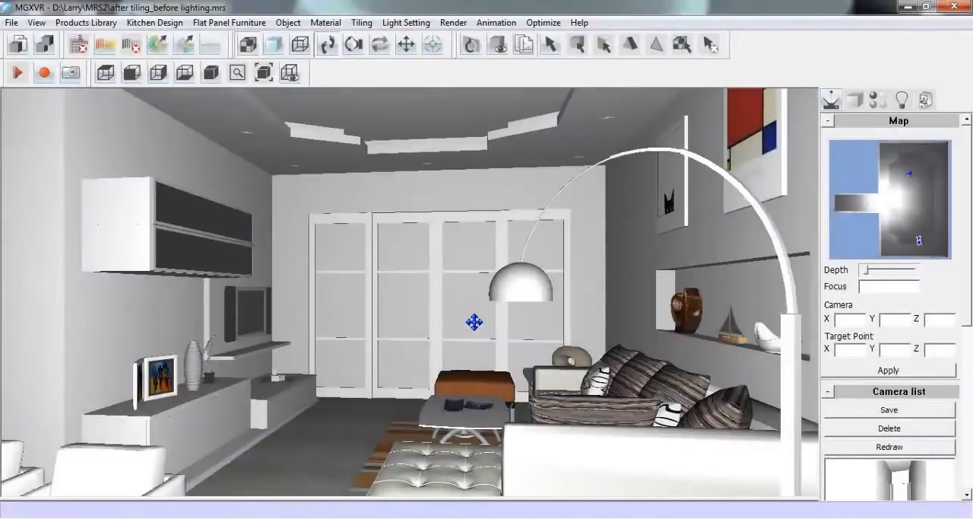
Face the camera toward the bar and run the automatic wall-unit light command, creating the lights automatically at 10 W
drag(473, 321, 474, 300)
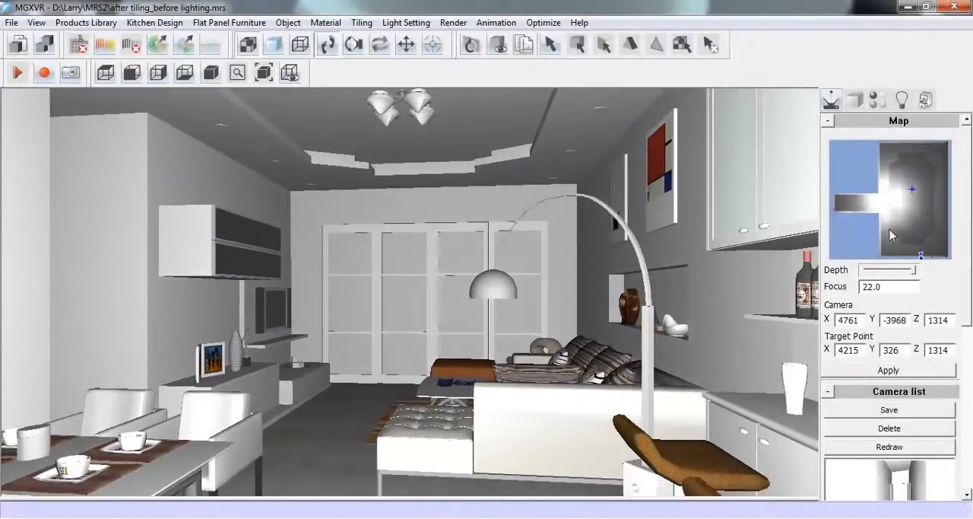
drag(892, 234, 929, 235)
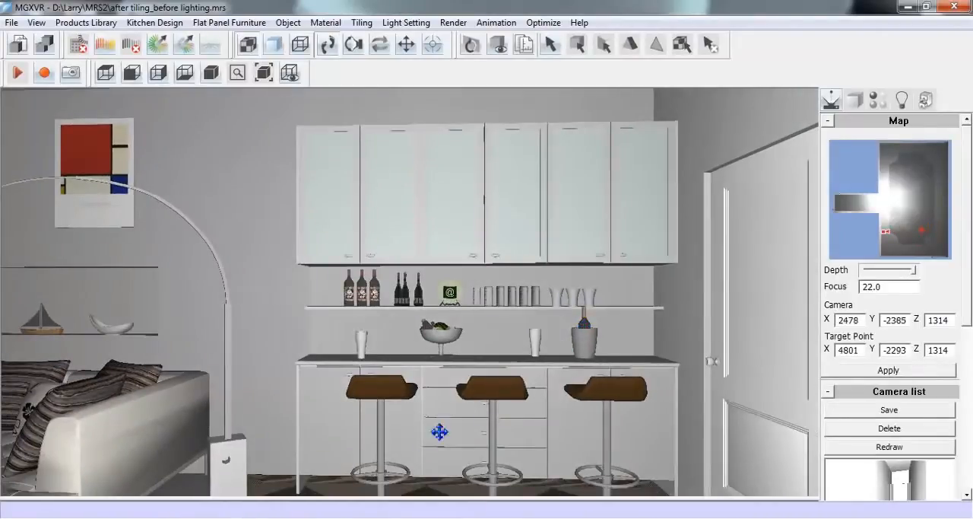
drag(378, 498, 386, 455)
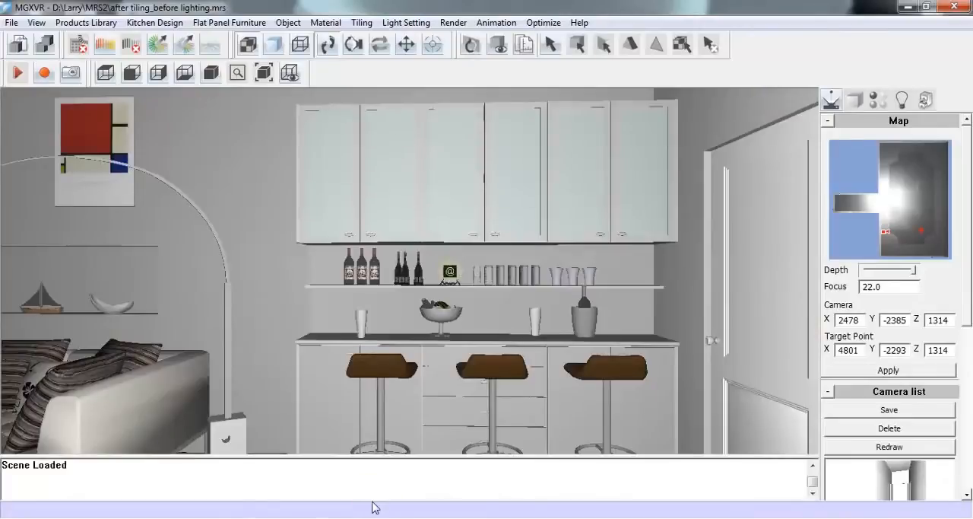
key(Return)
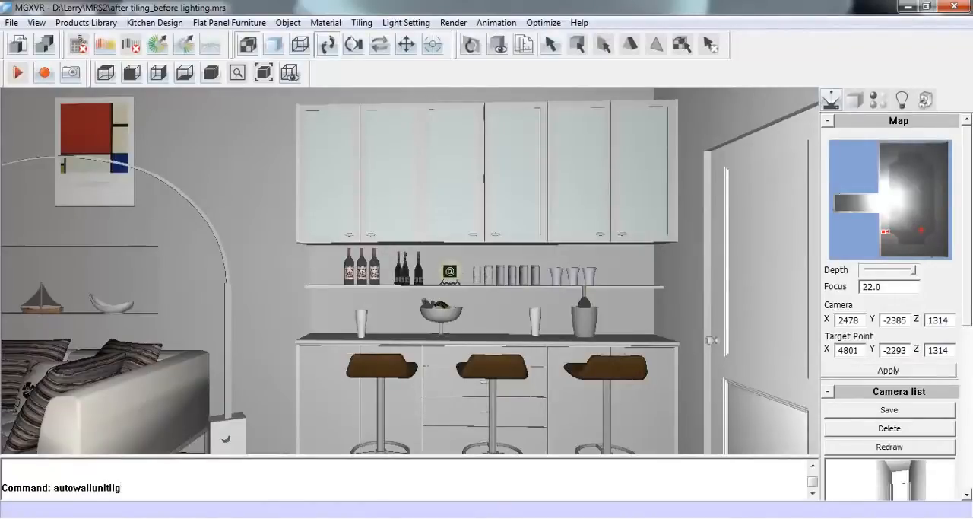
key(Return)
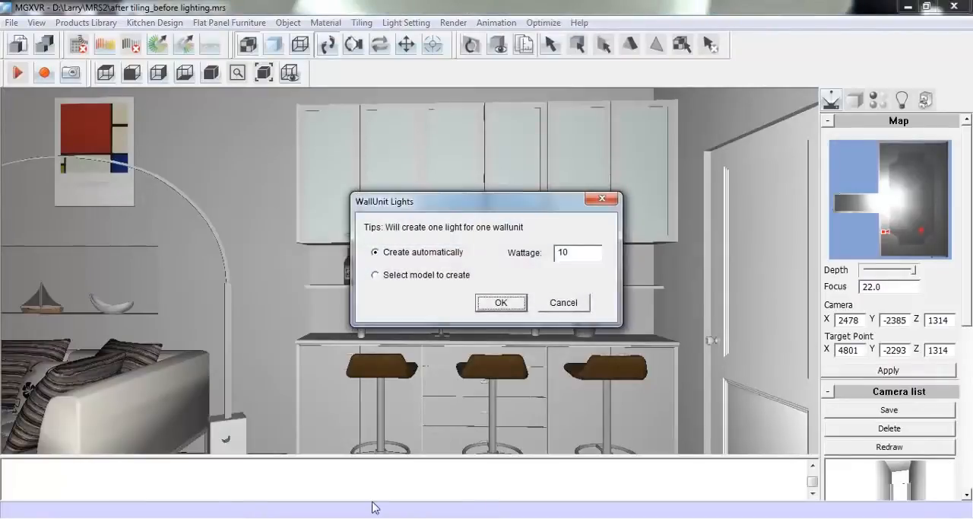
drag(538, 209, 386, 280)
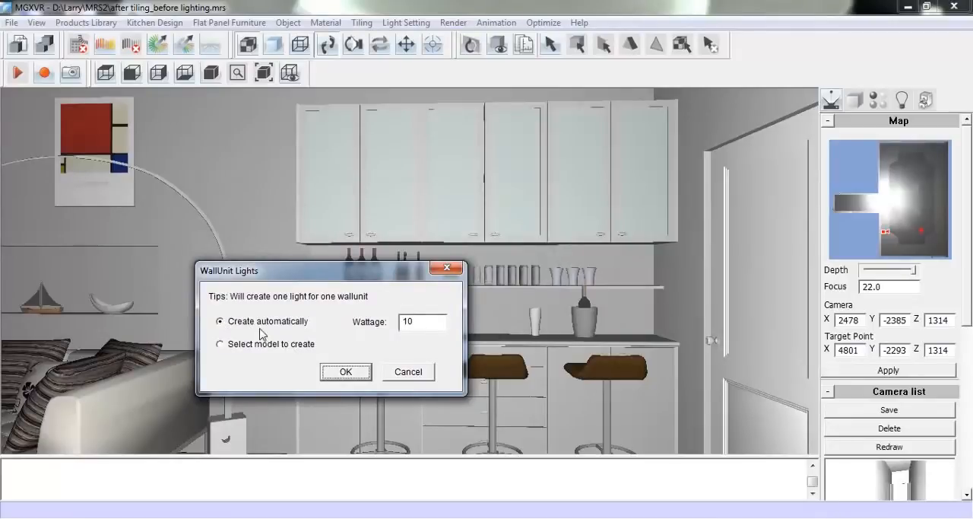
click(340, 374)
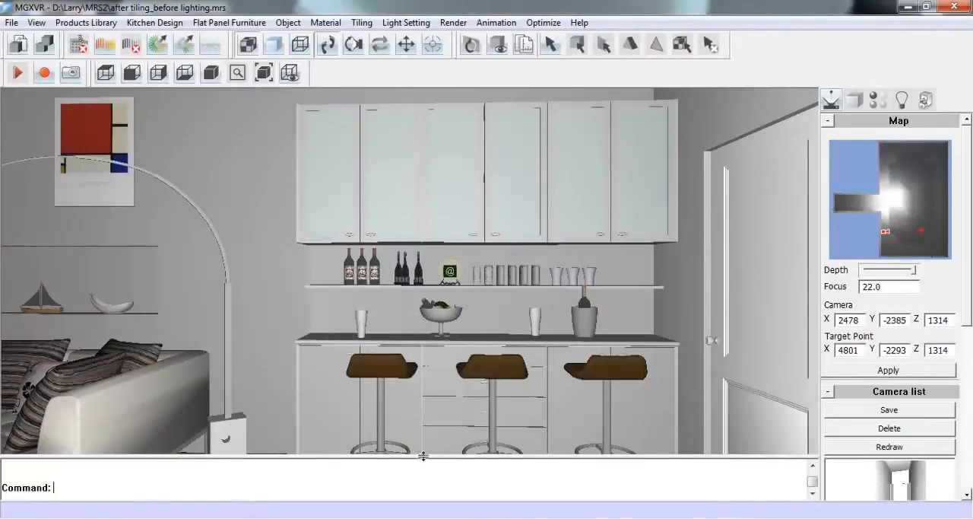
drag(423, 456, 419, 504)
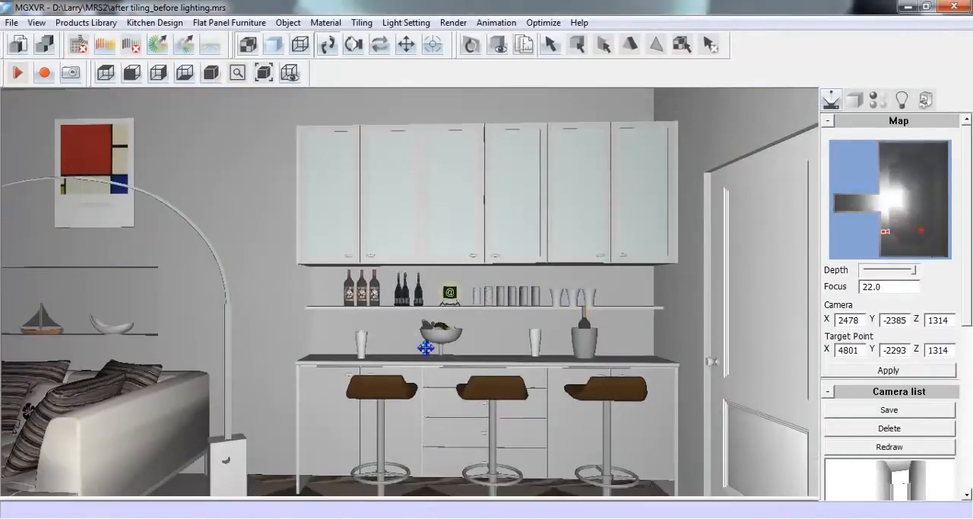
Create new lights on the undersides of the bar's three base cabinets and check them in the light editor
click(407, 44)
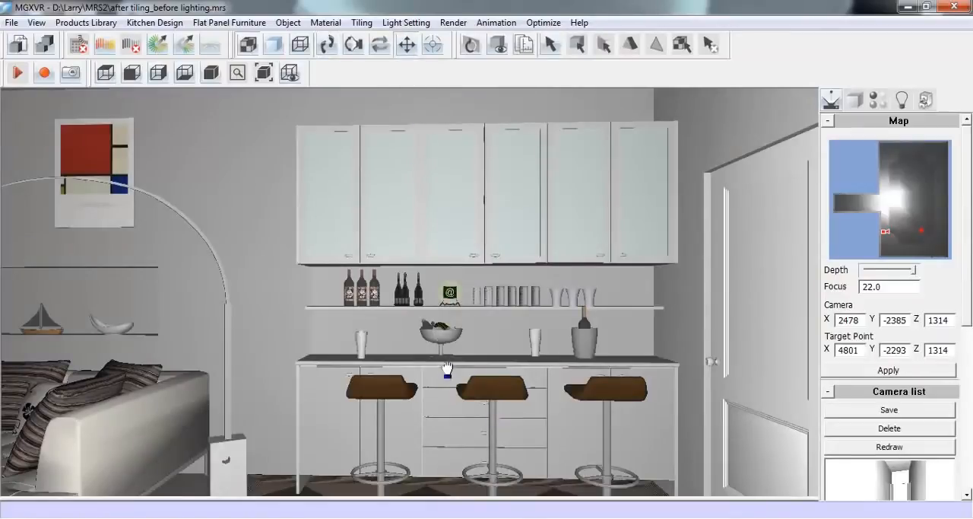
drag(447, 368, 442, 325)
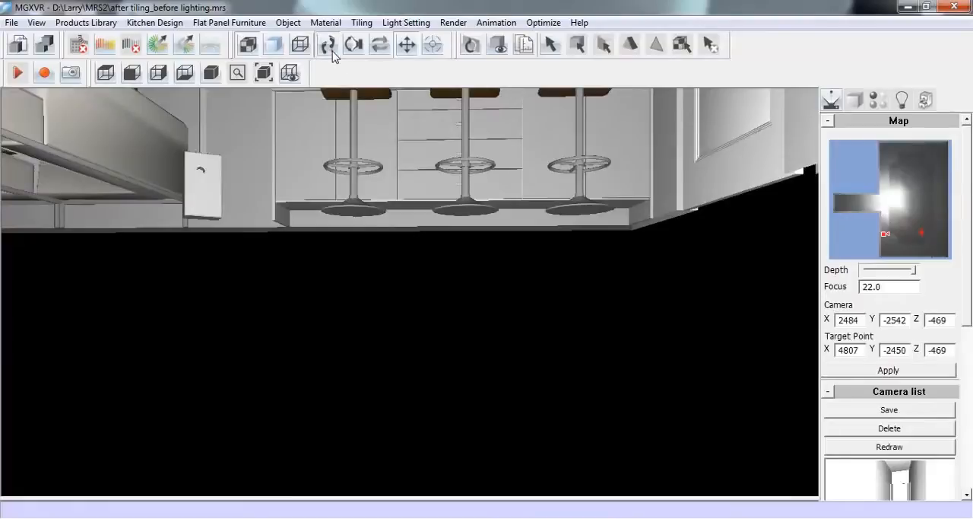
drag(408, 267, 412, 292)
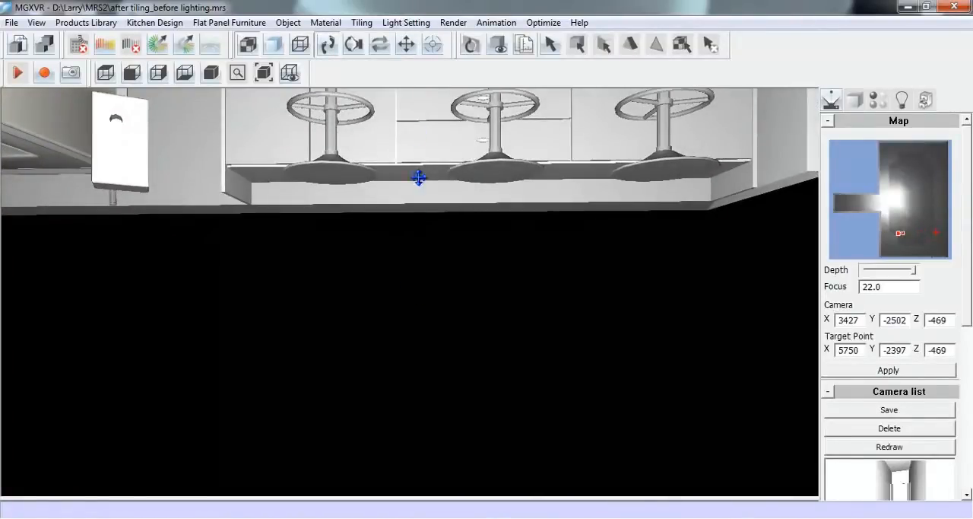
click(426, 22)
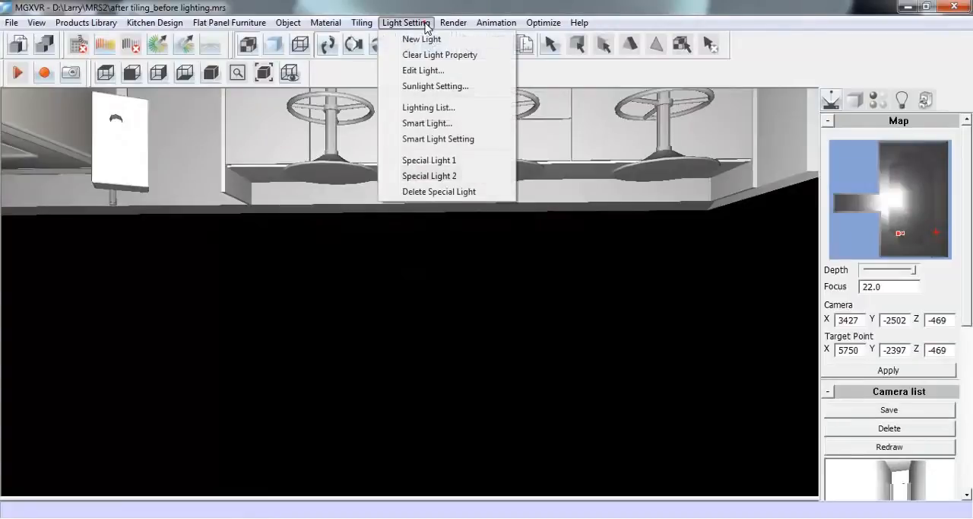
click(475, 41)
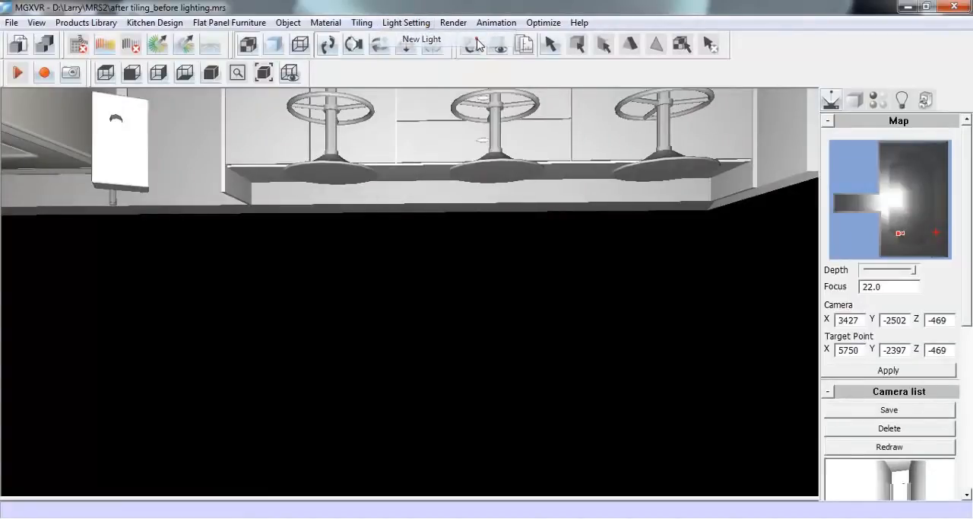
click(271, 181)
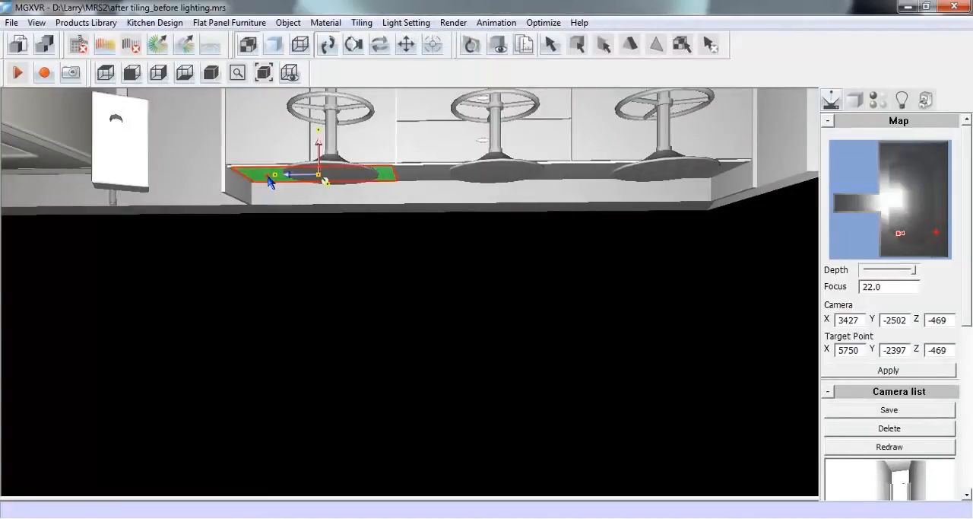
ctrl+click(424, 175)
ctrl+click(583, 175)
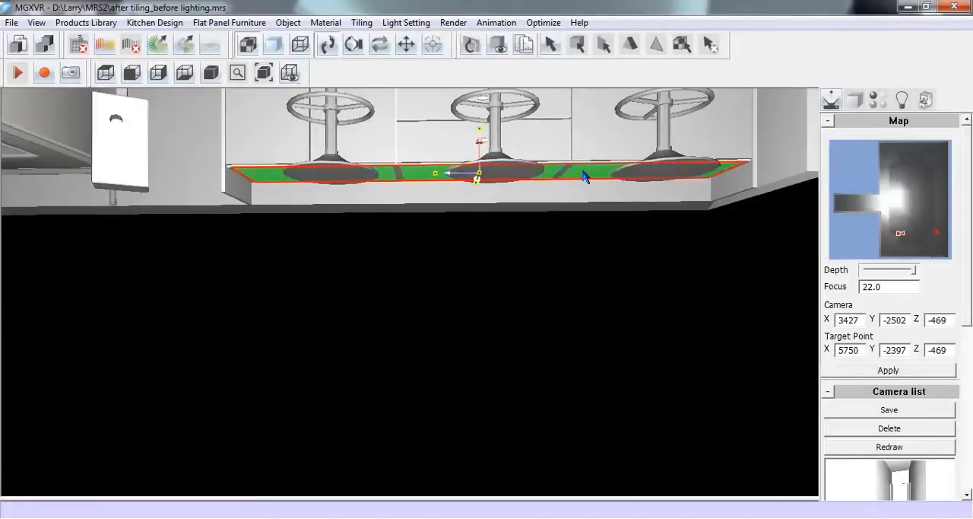
right_click(583, 174)
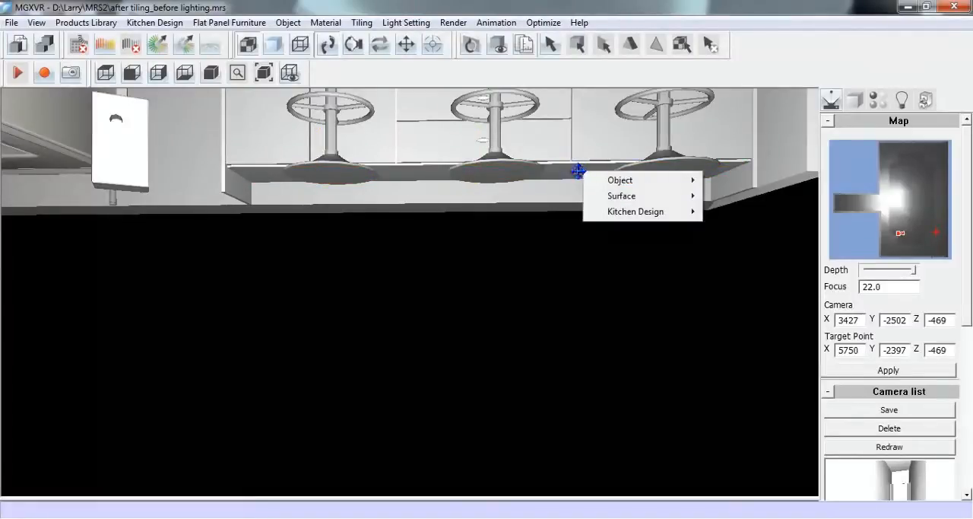
click(902, 100)
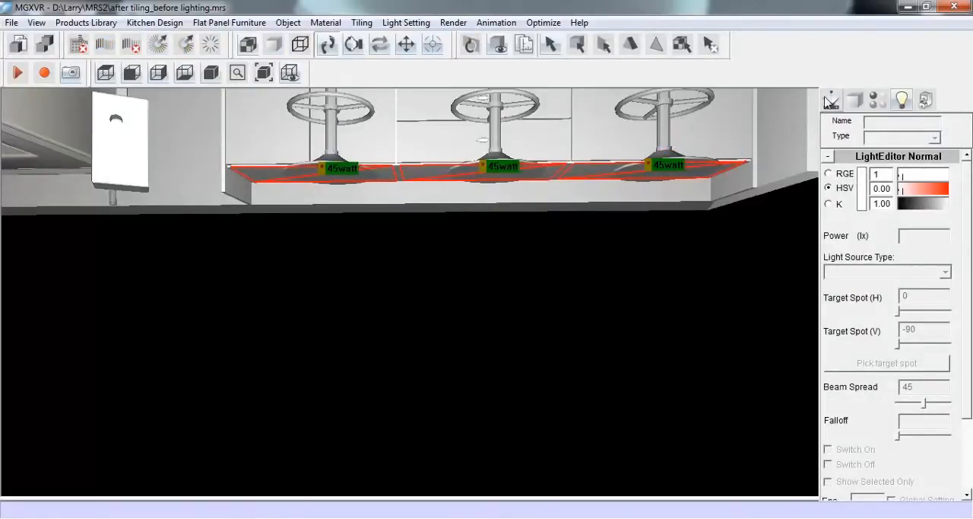
click(831, 101)
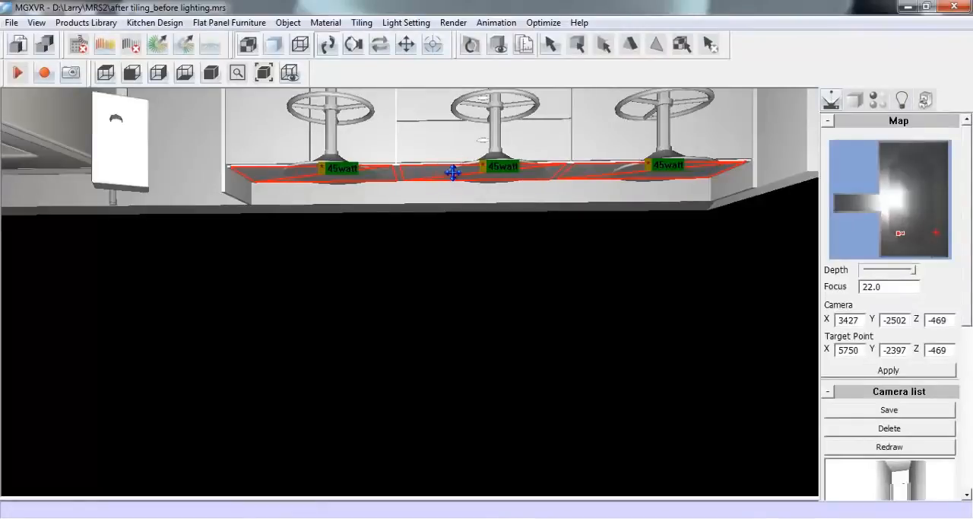
View the room from outside at a camera height of 1314 and hide the white door and its frame that block the view
click(401, 54)
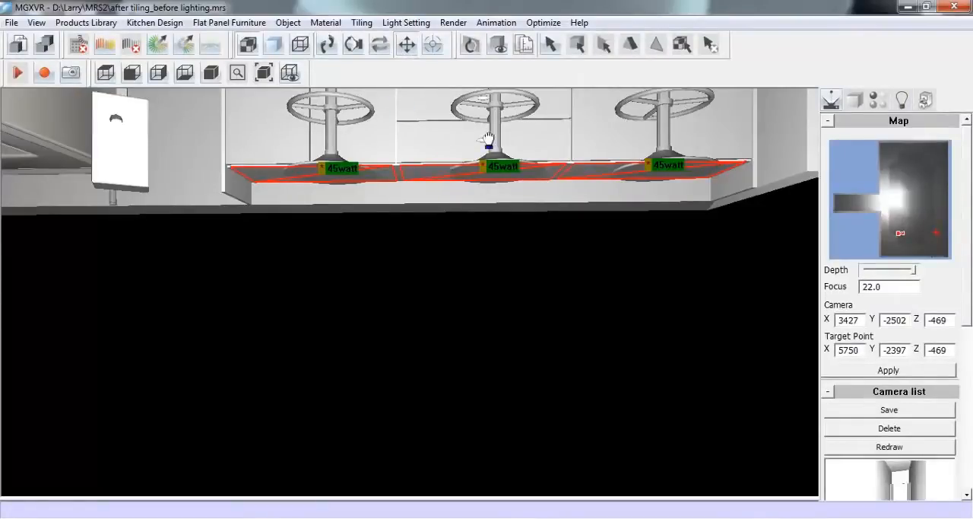
drag(488, 140, 495, 187)
click(327, 45)
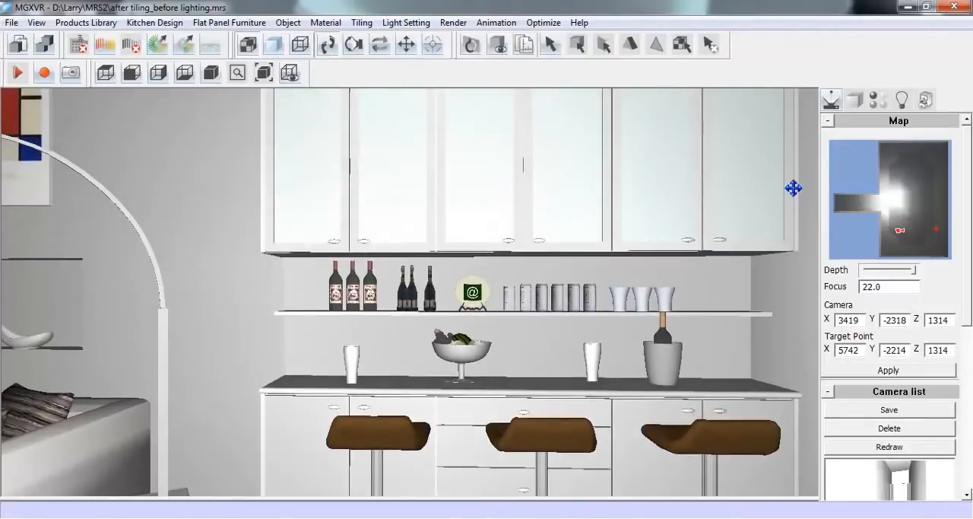
drag(915, 242, 913, 174)
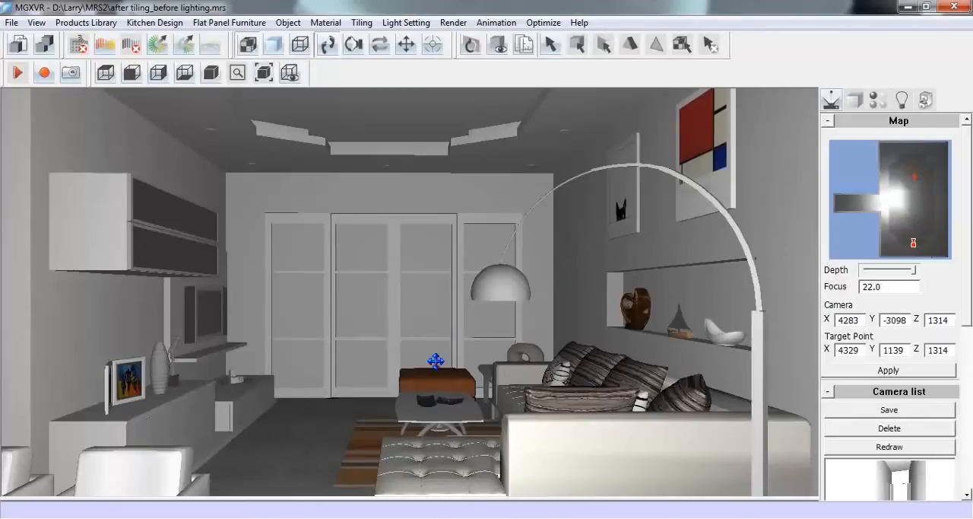
drag(433, 365, 446, 218)
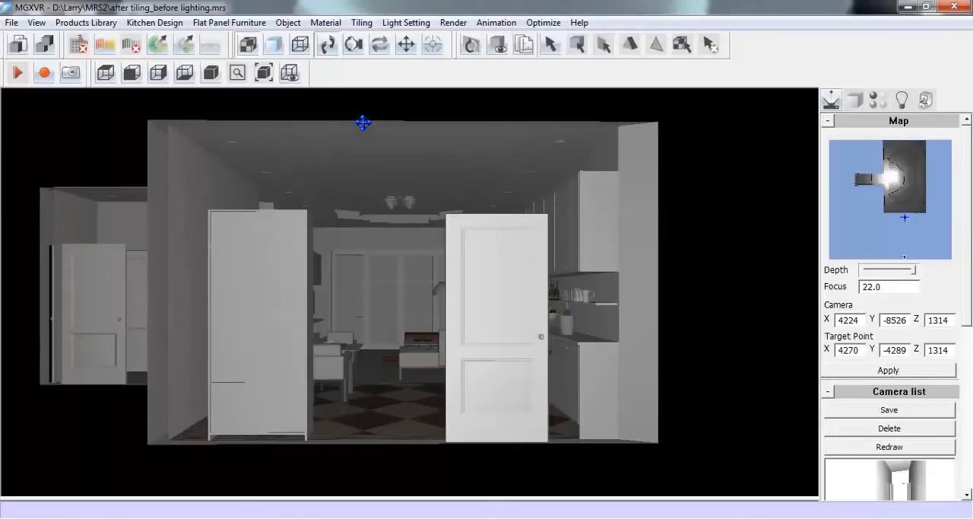
right_click(474, 247)
mouse_move(566, 259)
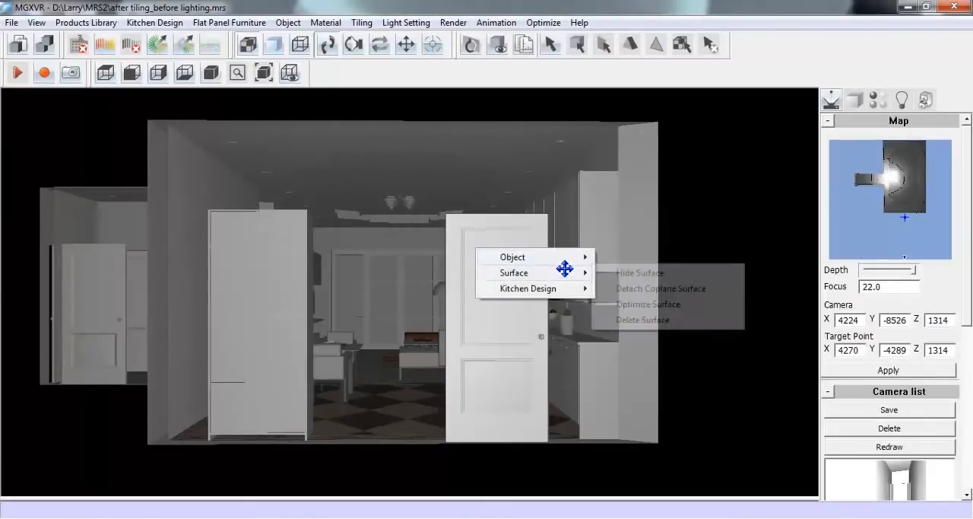
click(666, 258)
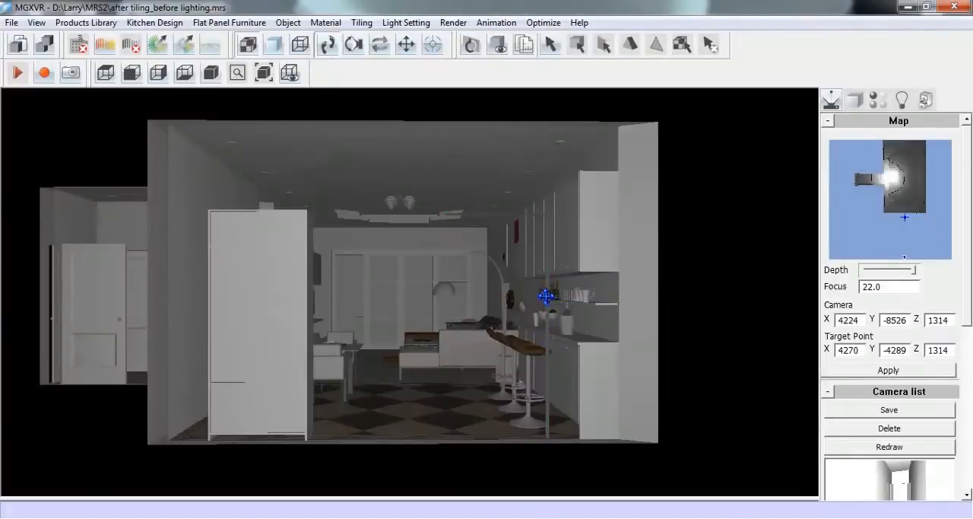
right_click(548, 292)
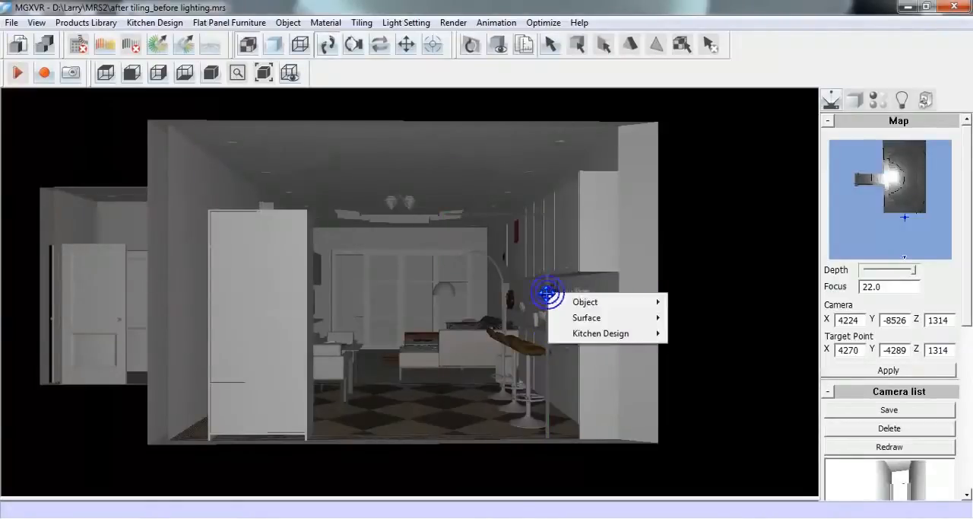
mouse_move(628, 304)
click(697, 304)
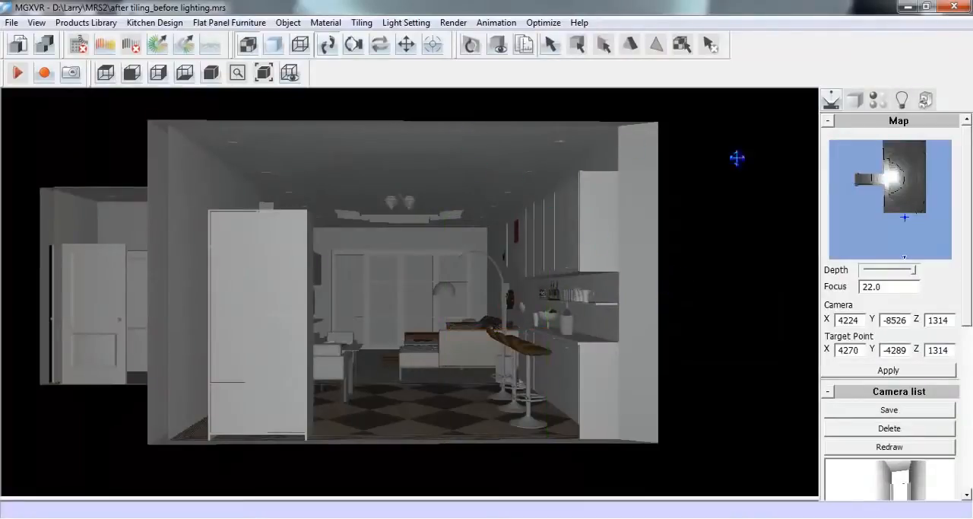
Select all the 45 W ceiling downlights, leaving out the recessed ceiling strip and the 60 W chandelier lights
click(902, 102)
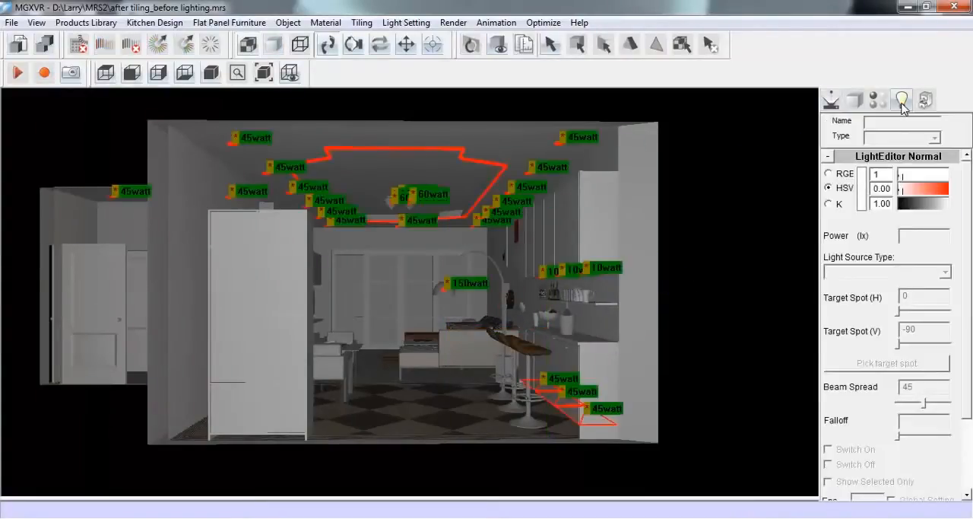
drag(75, 106, 639, 239)
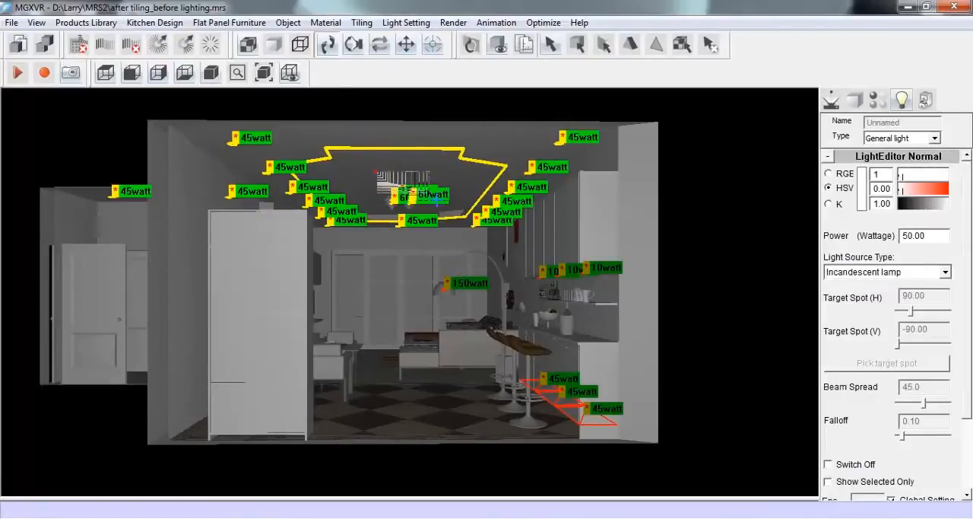
click(452, 206)
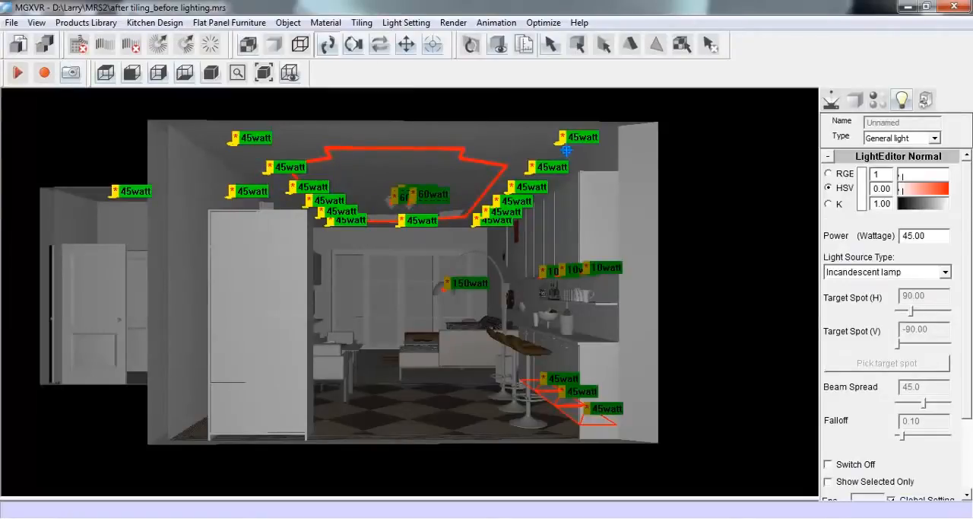
Make the selected downlights spot lights with hue 56, saturation 0.25 and a beam spread of 9
click(934, 138)
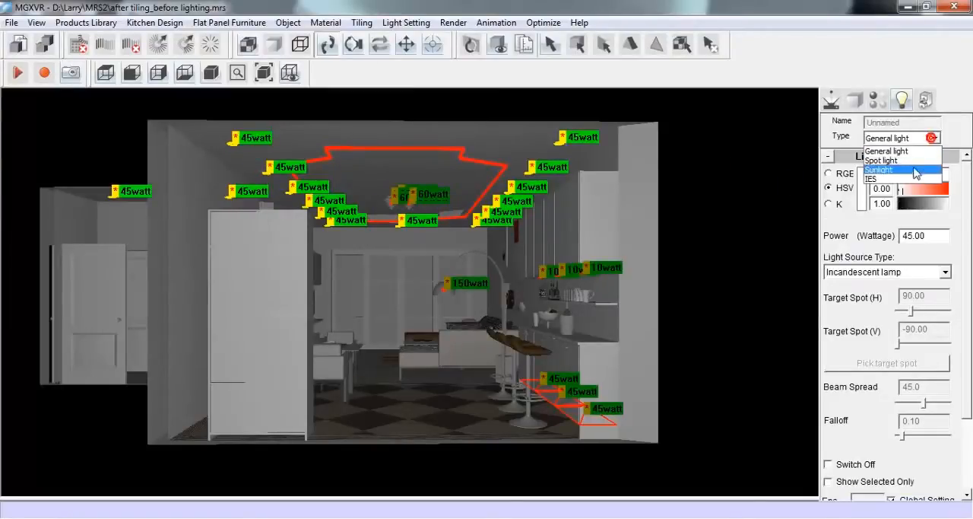
click(915, 160)
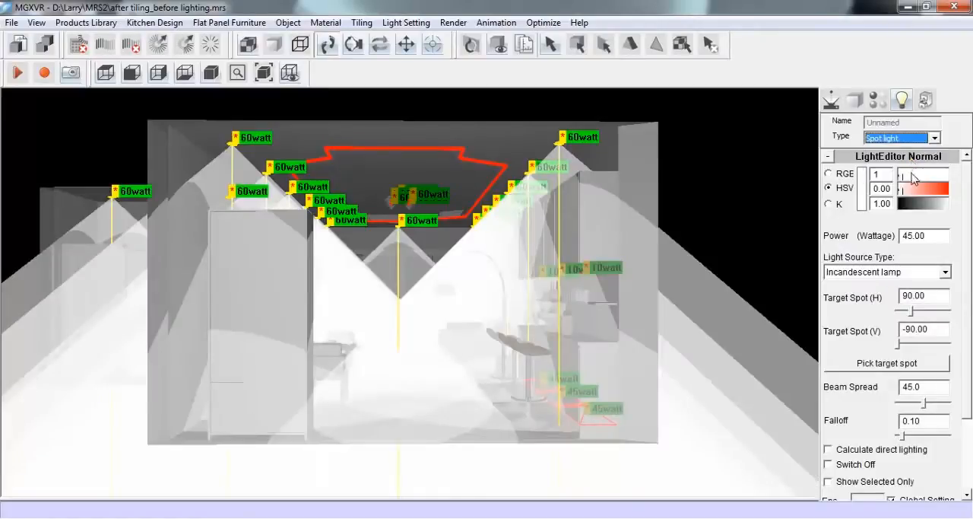
mouse_move(902, 196)
mouse_down()
mouse_move(915, 204)
mouse_move(905, 188)
mouse_move(935, 189)
mouse_move(910, 191)
mouse_up()
drag(908, 238, 898, 235)
scroll(943, 289, down, 2)
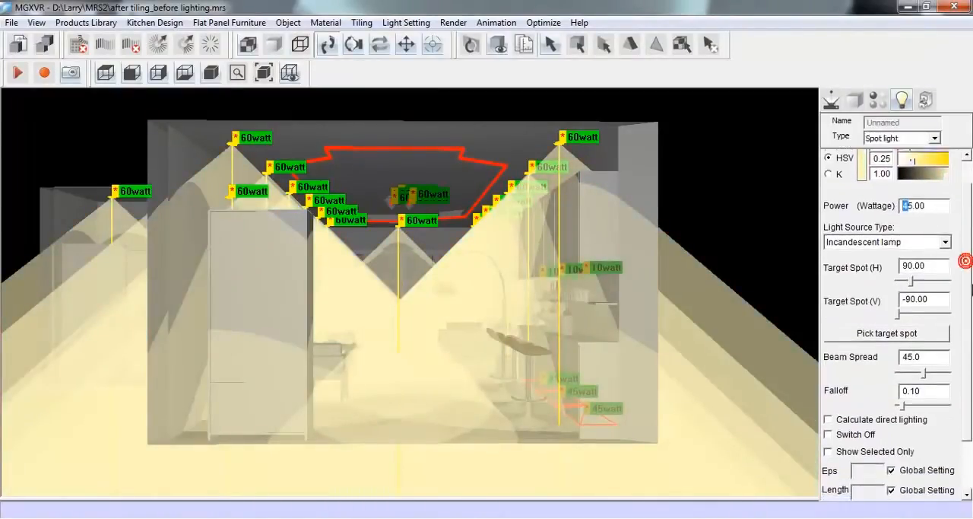
mouse_move(899, 308)
mouse_down()
mouse_move(917, 308)
mouse_move(885, 308)
mouse_move(931, 307)
mouse_move(893, 312)
mouse_up()
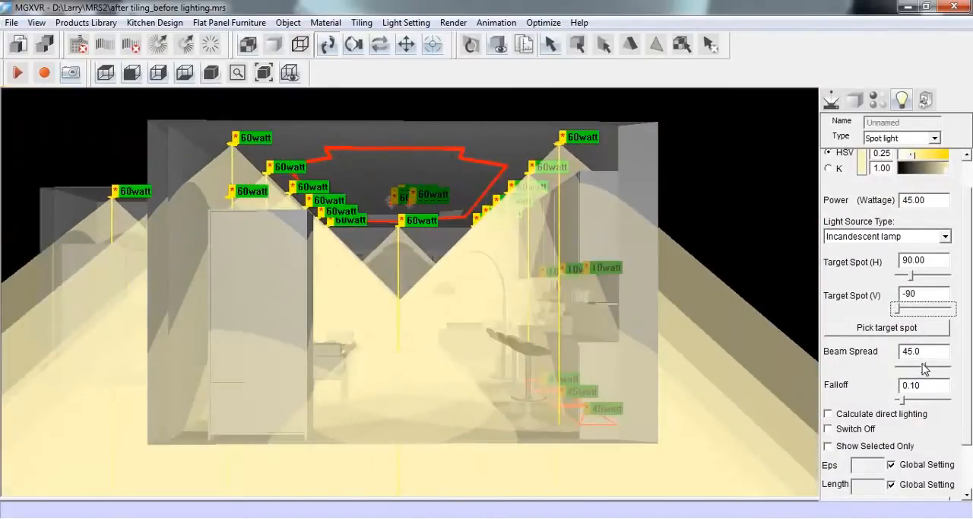
drag(925, 367, 899, 369)
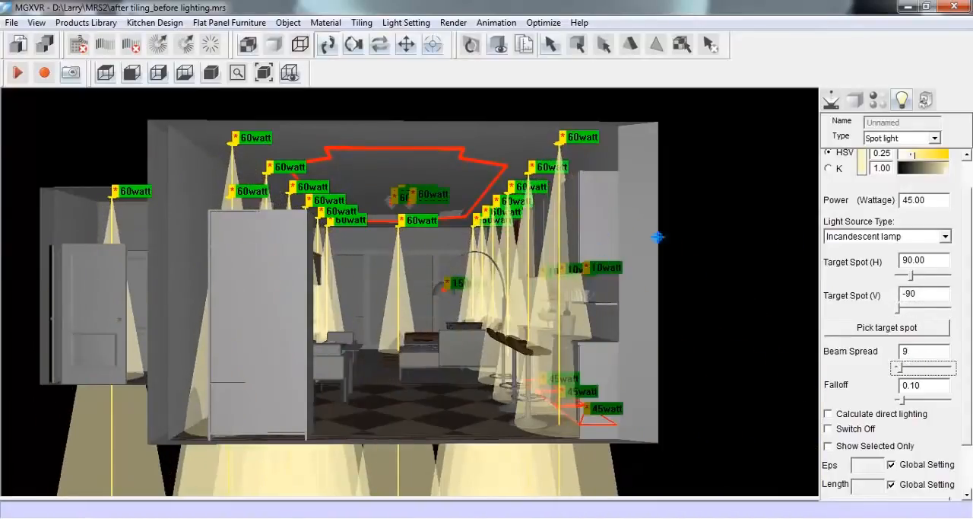
Change the selected downlights to the IES type using the S008 spot light profile
scroll(963, 286, up, 1)
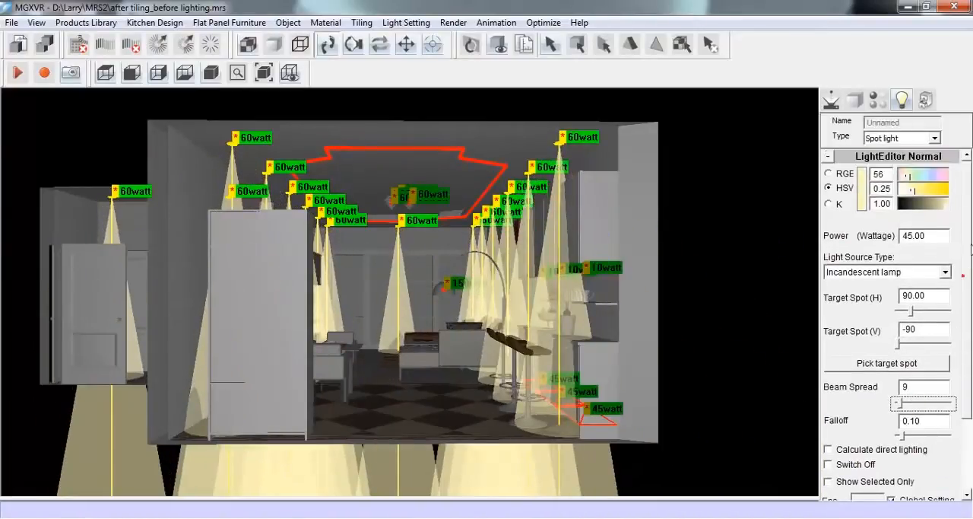
click(935, 139)
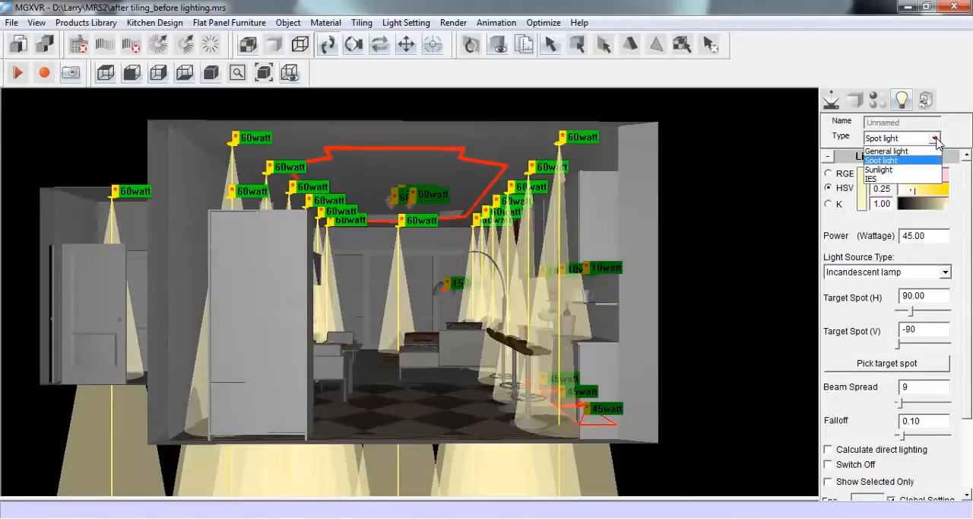
click(918, 176)
click(279, 150)
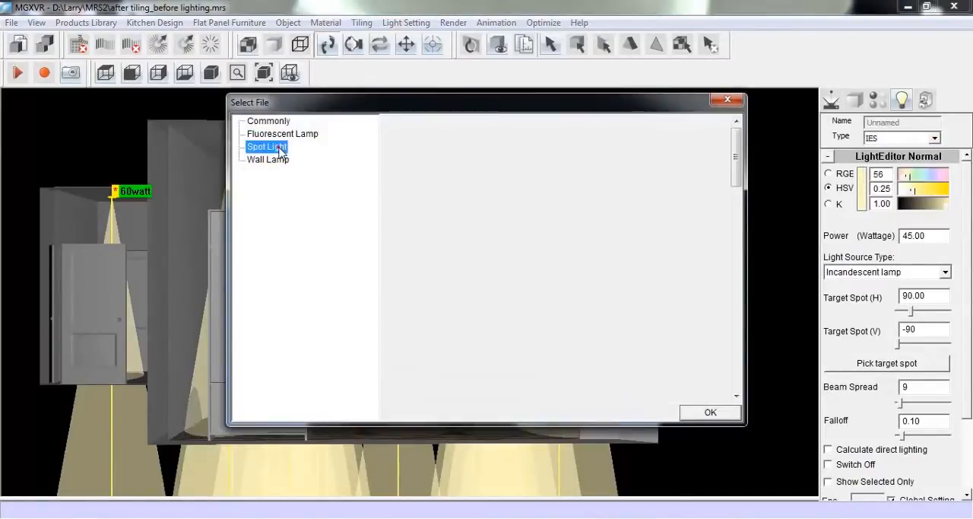
mouse_move(732, 158)
mouse_down()
mouse_move(739, 273)
mouse_move(745, 170)
mouse_up()
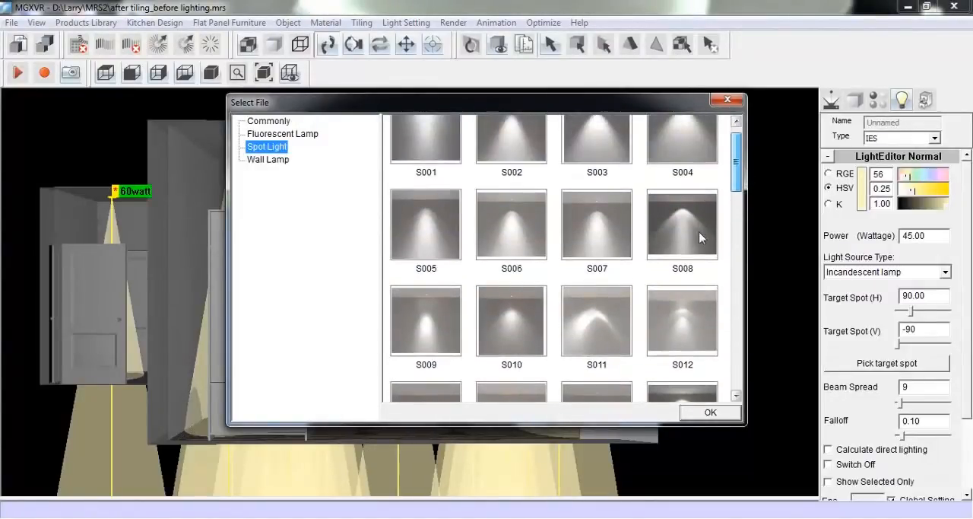
click(698, 234)
click(692, 412)
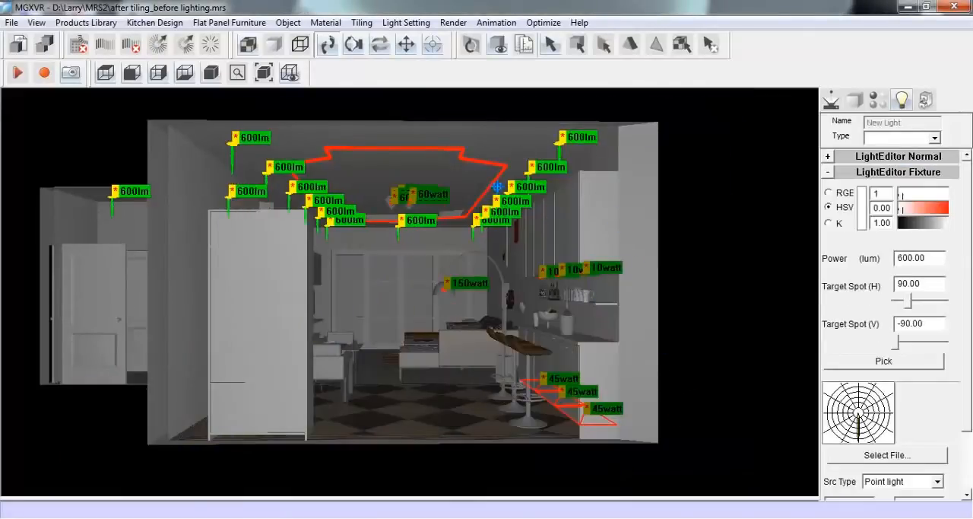
Set the IES downlights' colour to hue 43, saturation 0.17 and value 0.97
double_click(882, 193)
text(43)
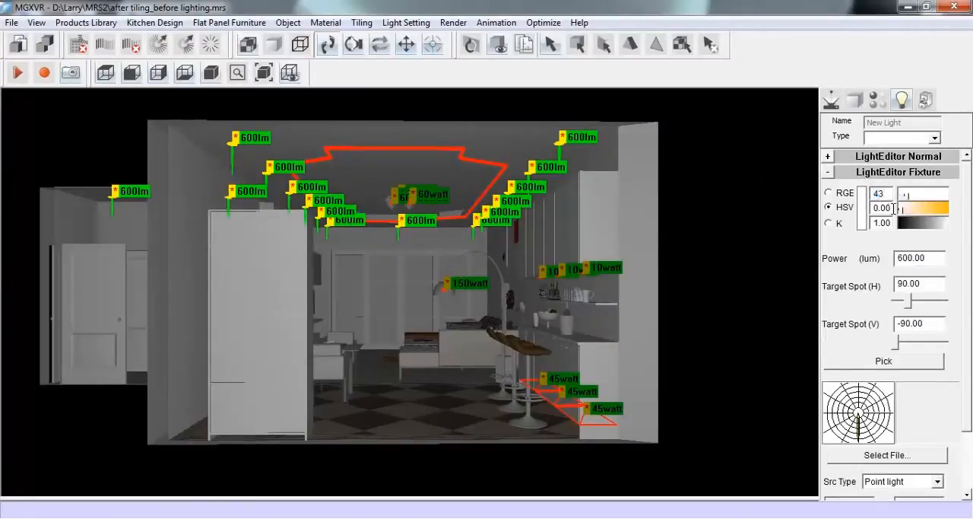
double_click(891, 208)
text(17)
drag(891, 222, 873, 223)
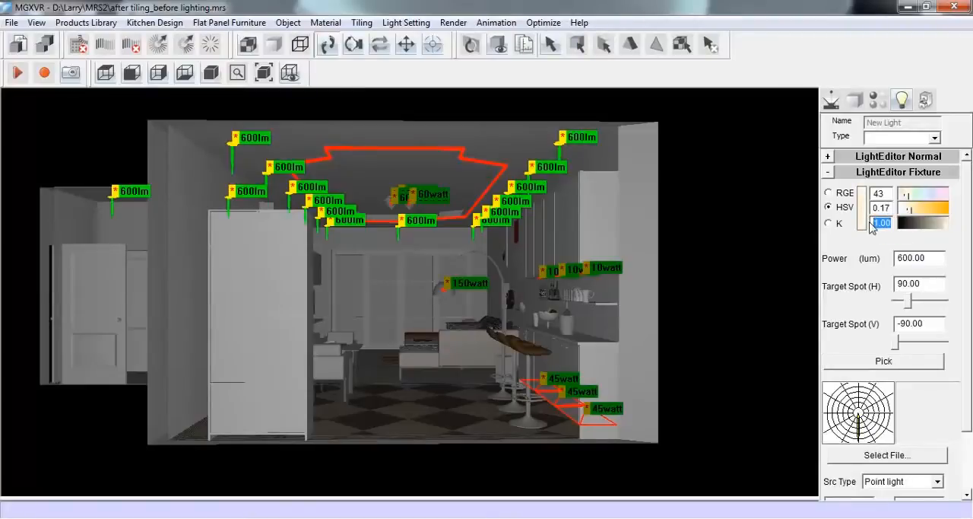
text(0.97)
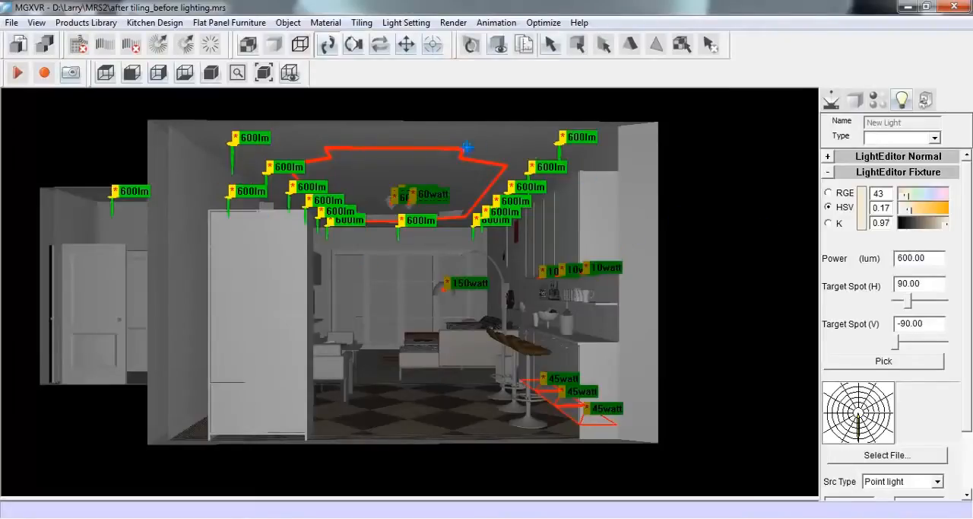
Set the recessed ceiling strip light's colour to hue 40, saturation 0.17 and value 0.97, with a compact fluorescent lamp source
click(455, 149)
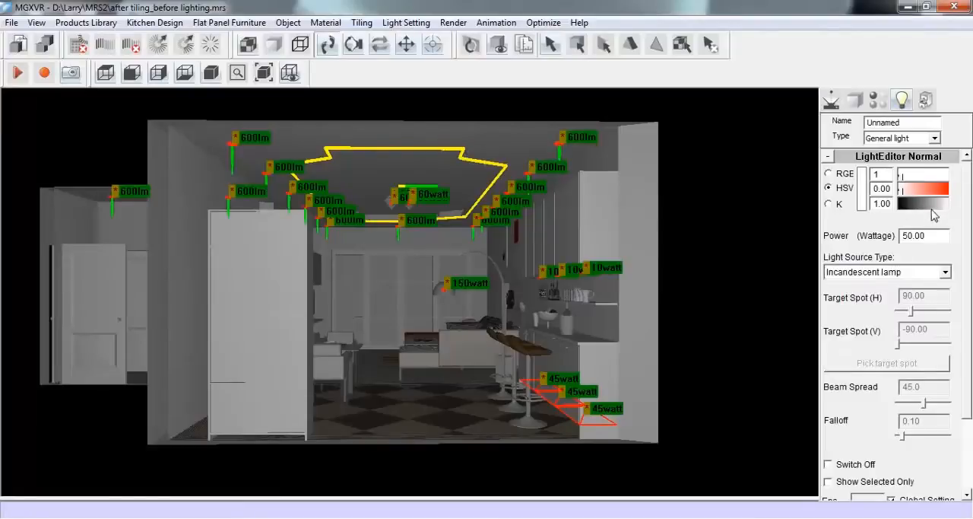
double_click(885, 174)
text(40)
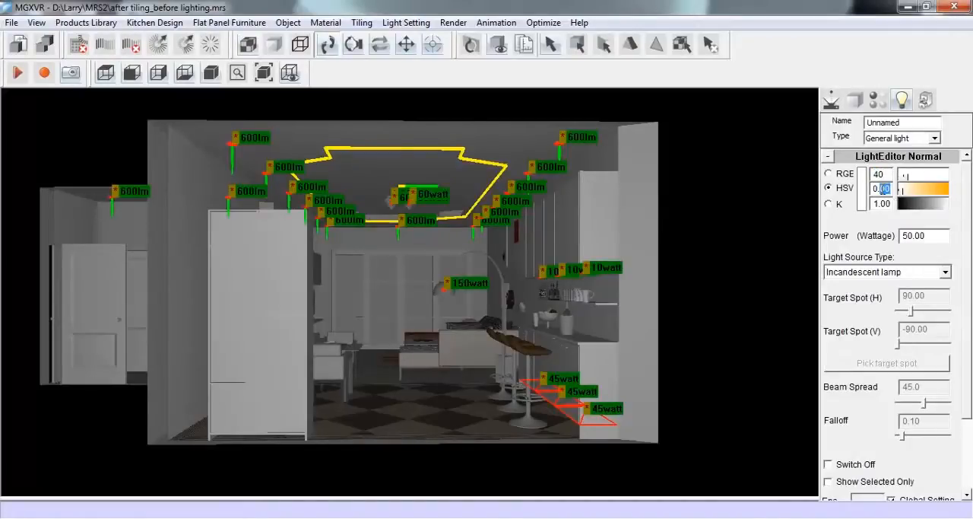
text(17)
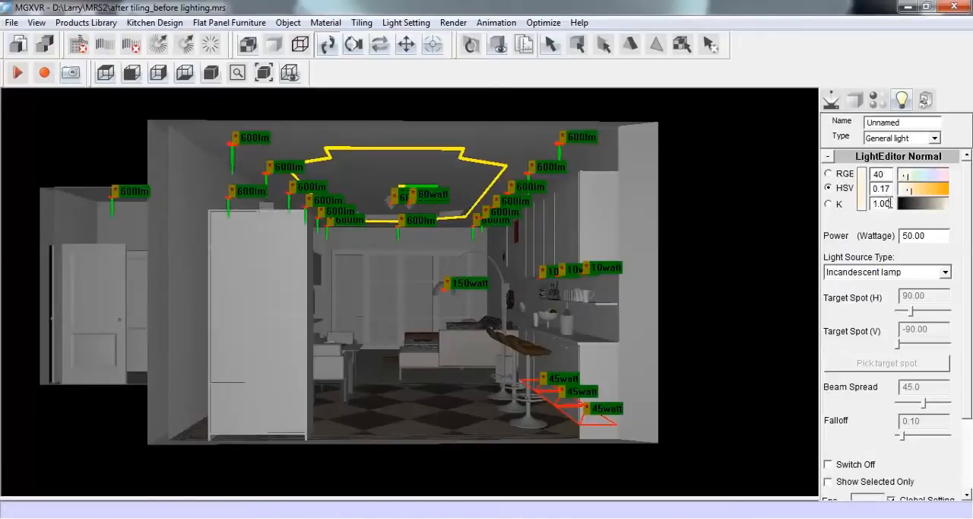
double_click(891, 203)
text(0.97)
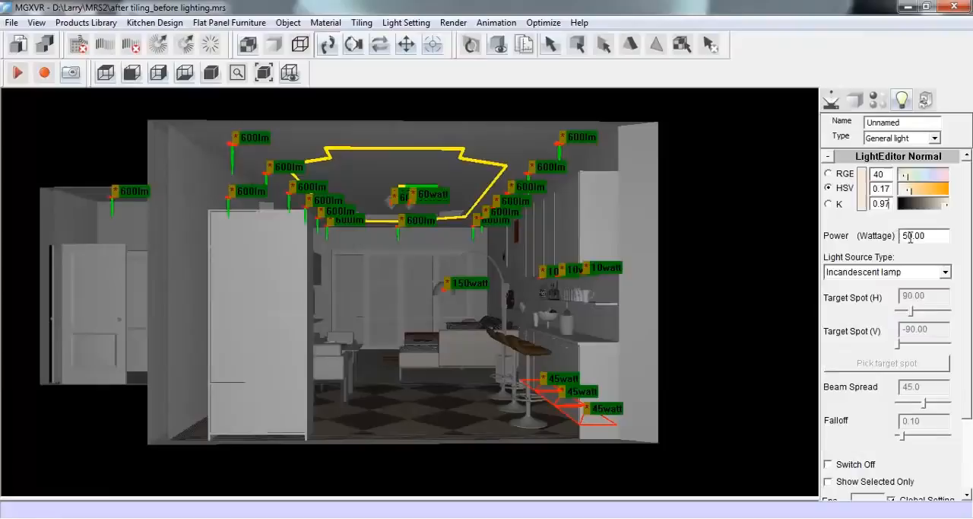
drag(910, 238, 885, 230)
click(946, 272)
click(902, 329)
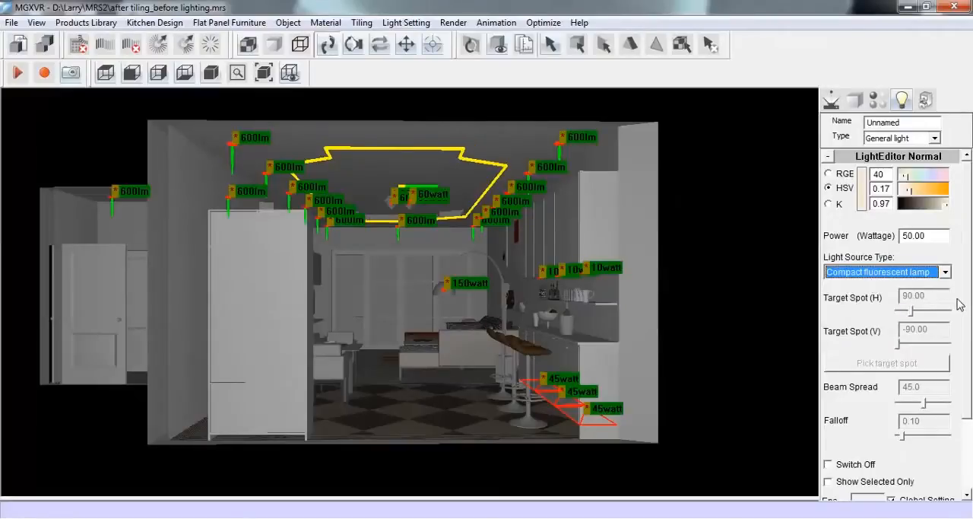
Set the three 10 W spot lights above the counter to hue 232, saturation 0.15, with an incandescent lamp source
click(512, 248)
drag(512, 248, 644, 285)
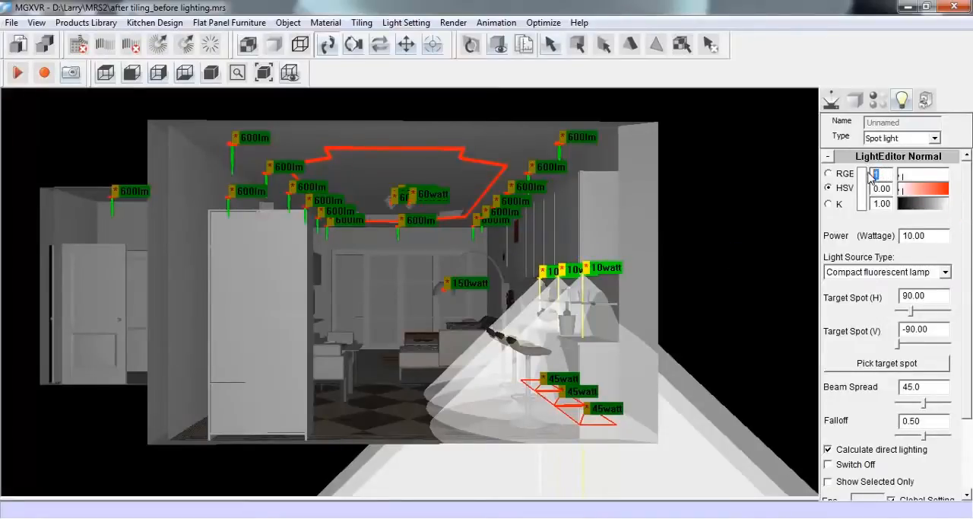
text(232)
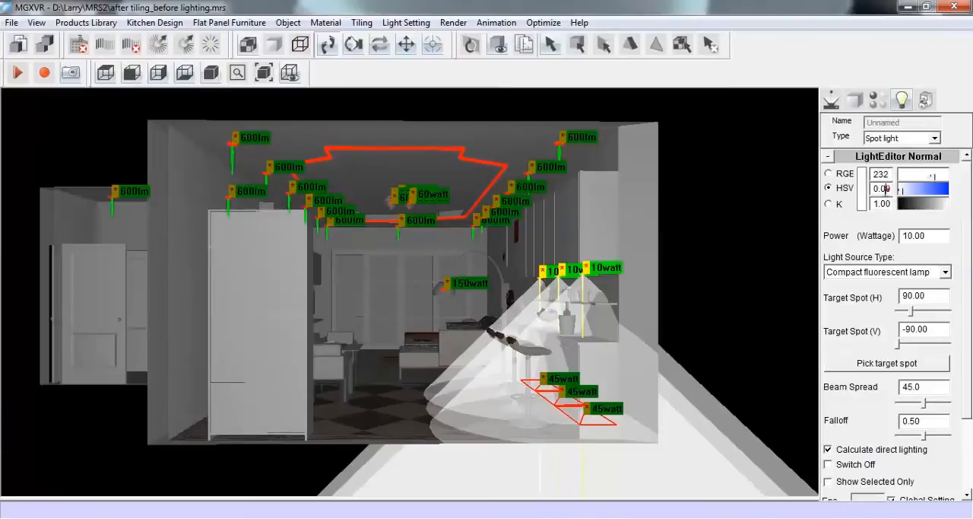
drag(893, 189, 882, 189)
text(15)
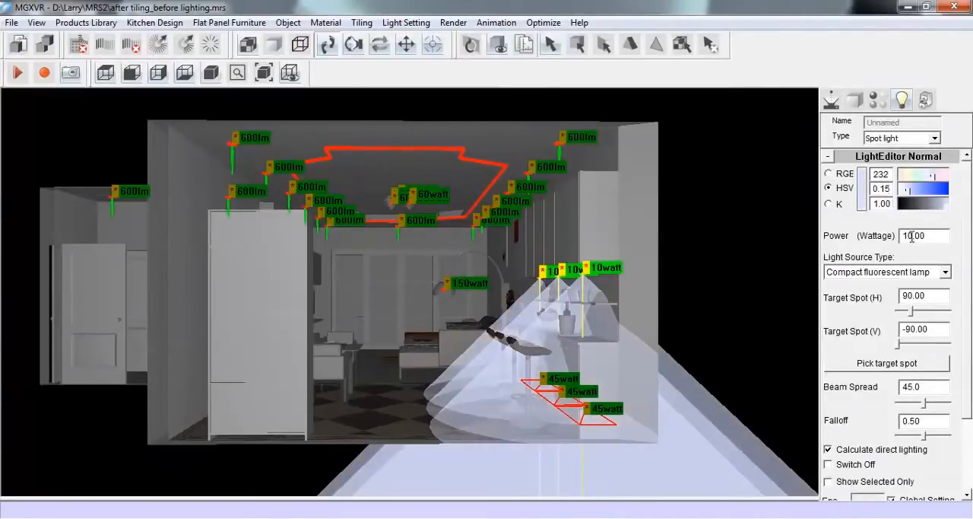
click(946, 272)
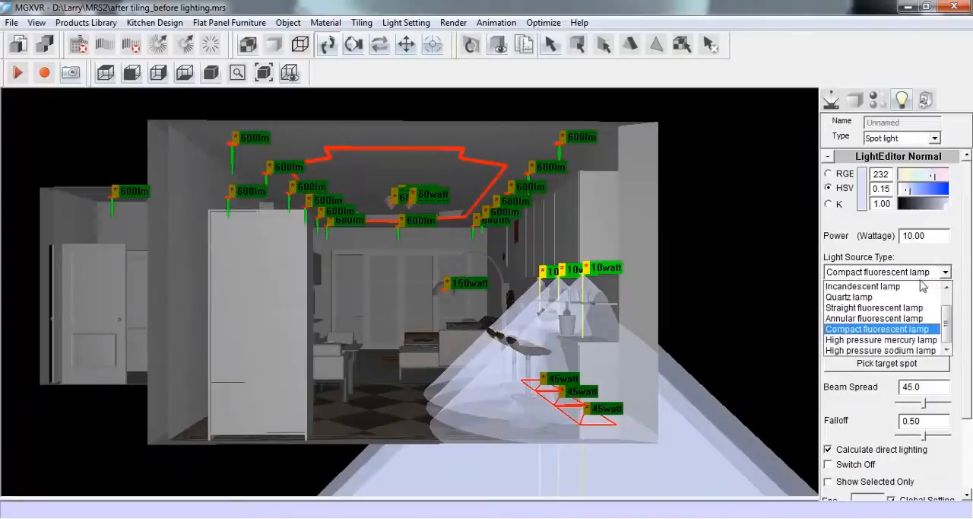
click(874, 283)
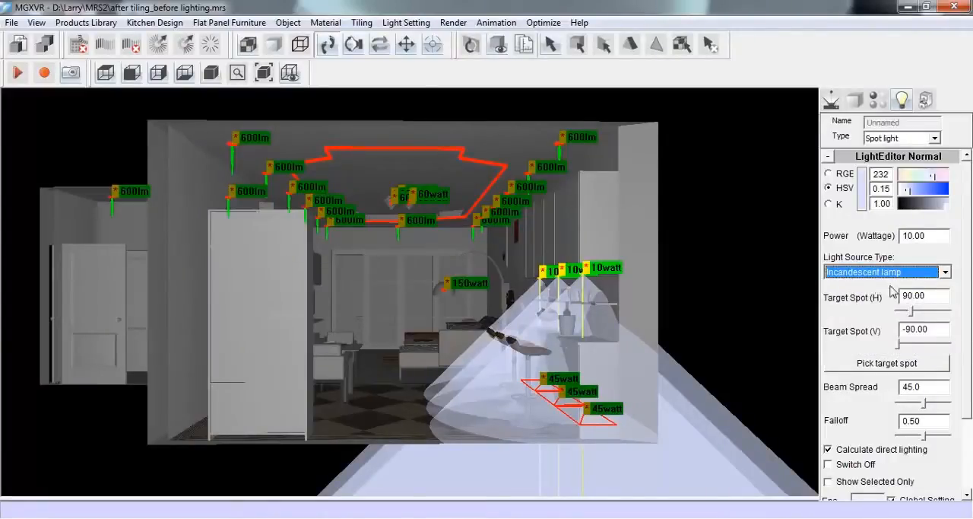
Set the three 45 W lights near the bar stools to hue 232, saturation 0.15, 5 W power and compact fluorescent lamp source
drag(508, 363, 638, 438)
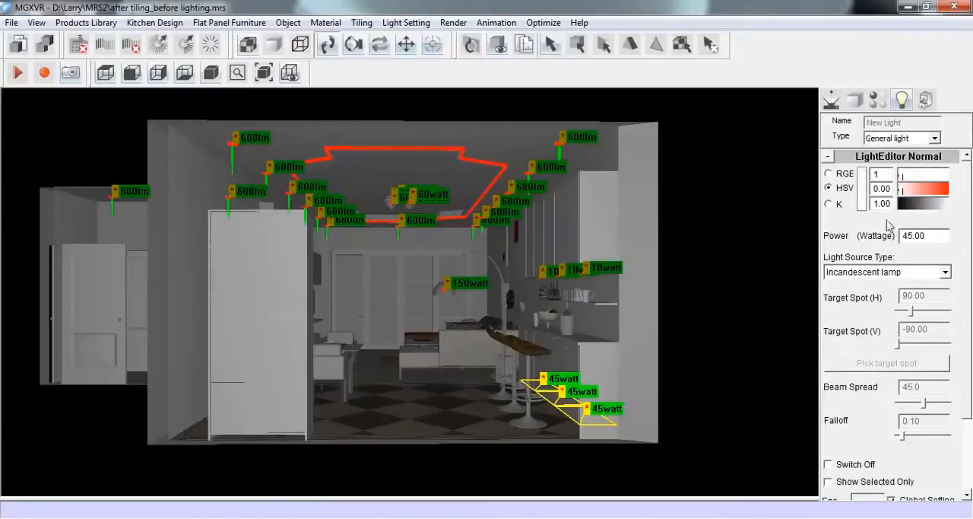
click(880, 174)
text(232)
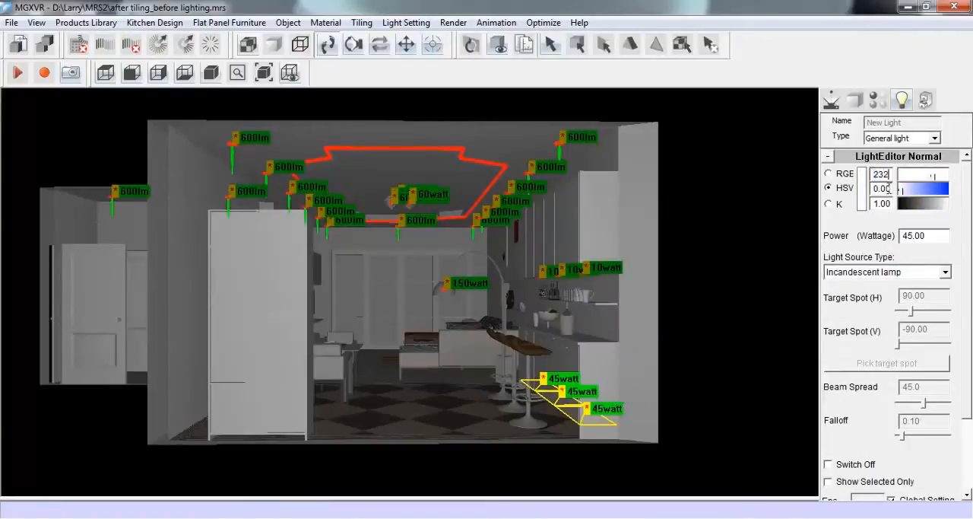
text(15)
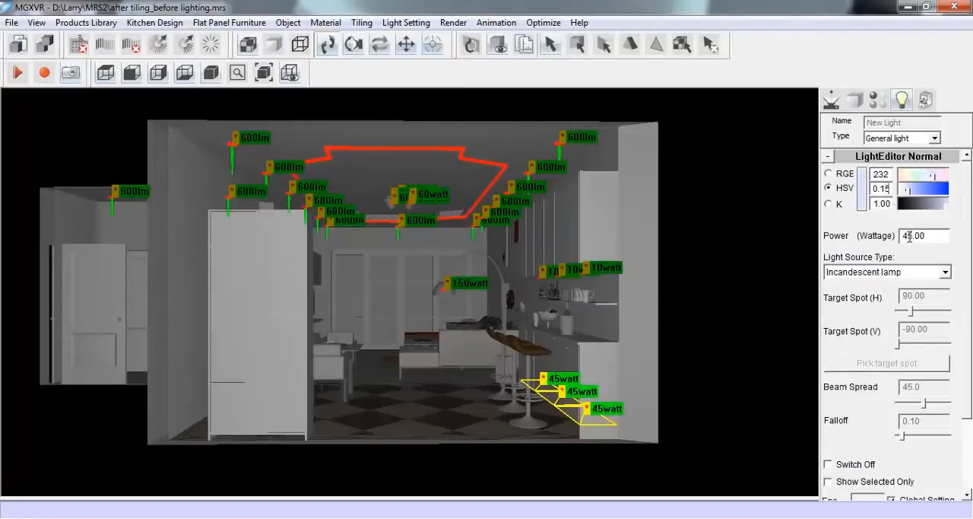
key(Delete)
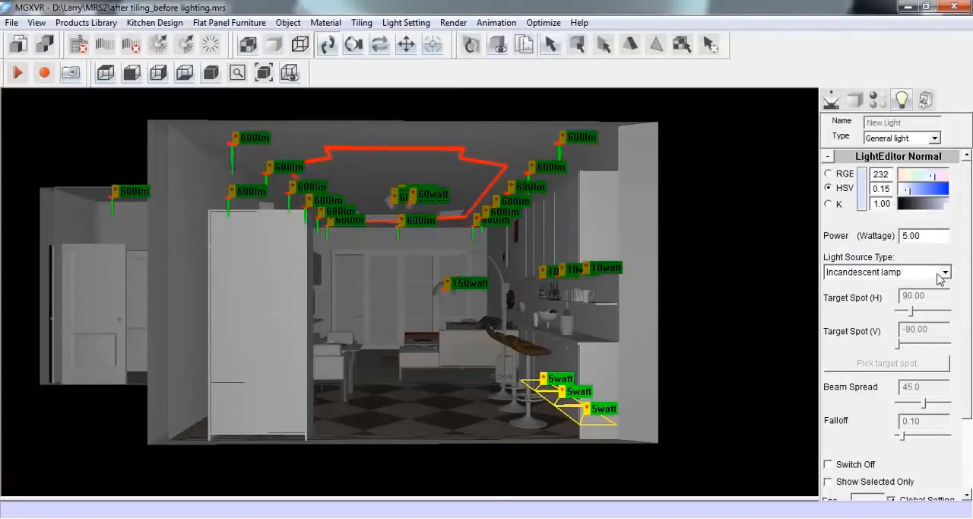
click(941, 275)
click(872, 329)
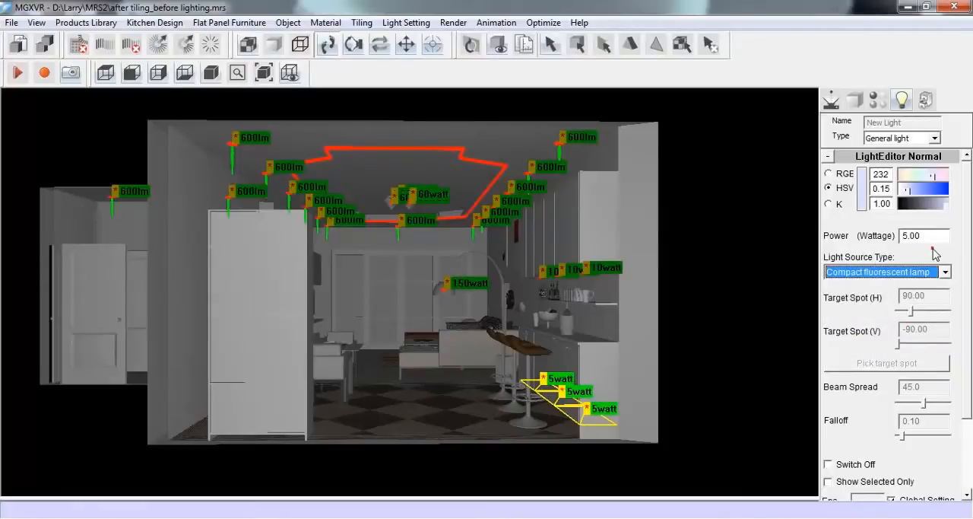
Return to the living-room camera view and start the lighting render with High precision
click(837, 101)
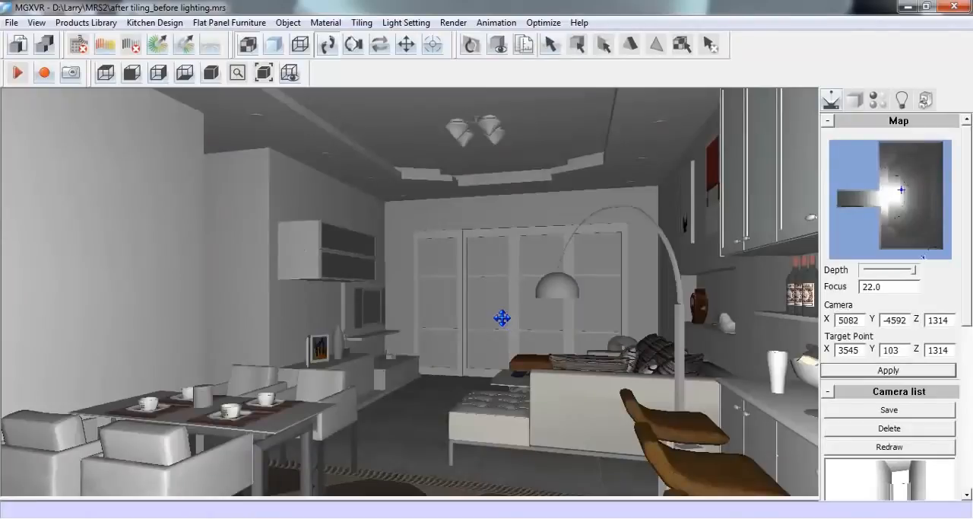
click(114, 47)
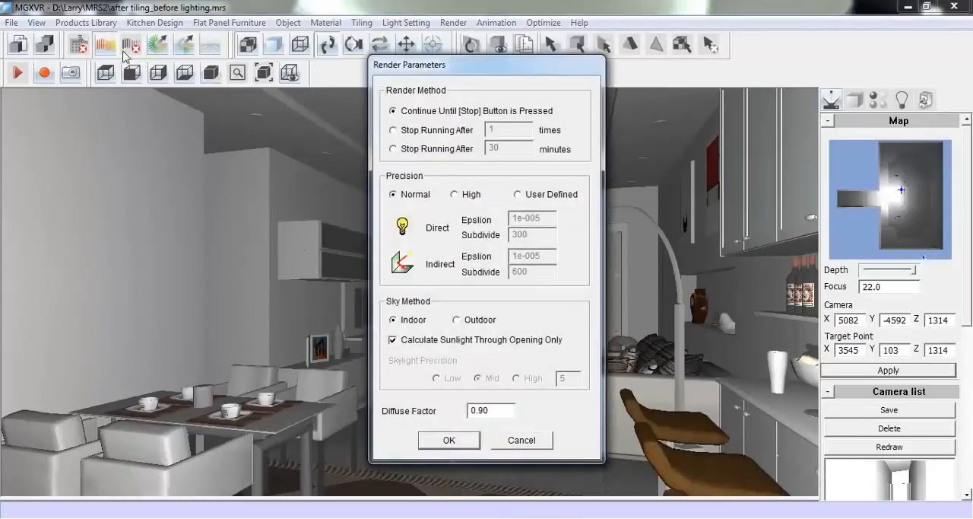
click(455, 195)
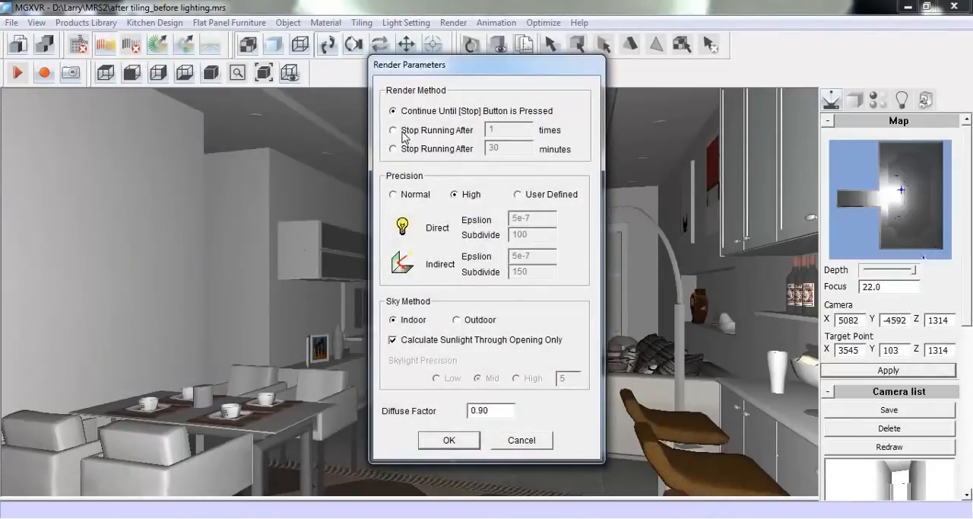
click(449, 441)
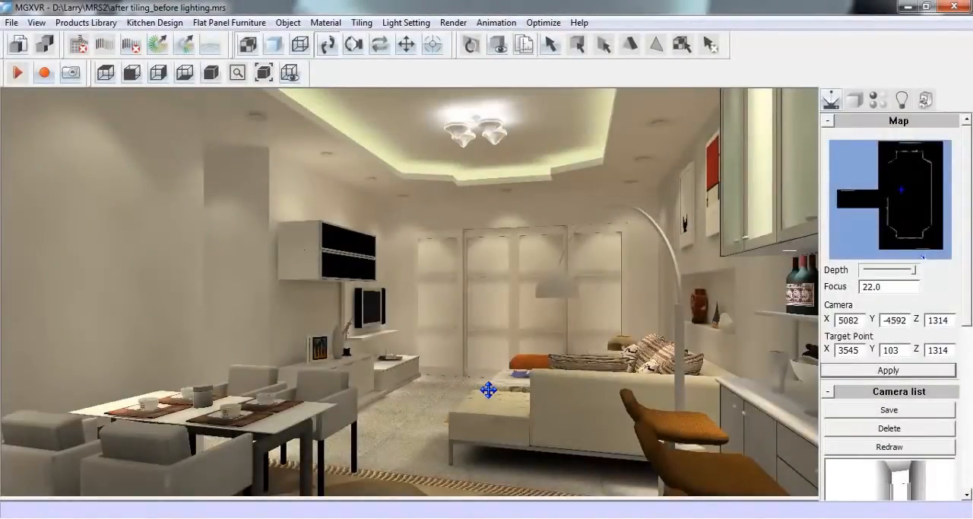
Auto-adjust the rendered lighting, then raise brightness and black, and lower exposure, contrast and white slightly
click(212, 48)
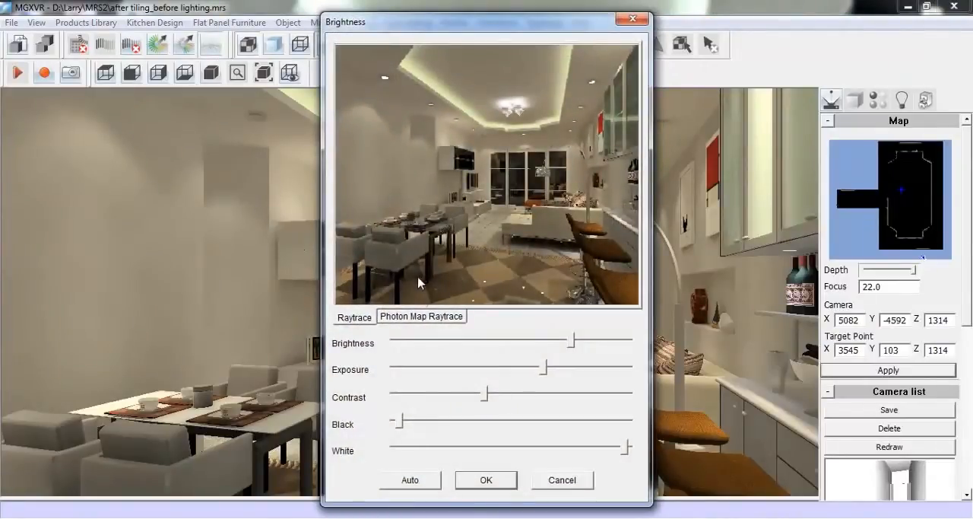
click(431, 488)
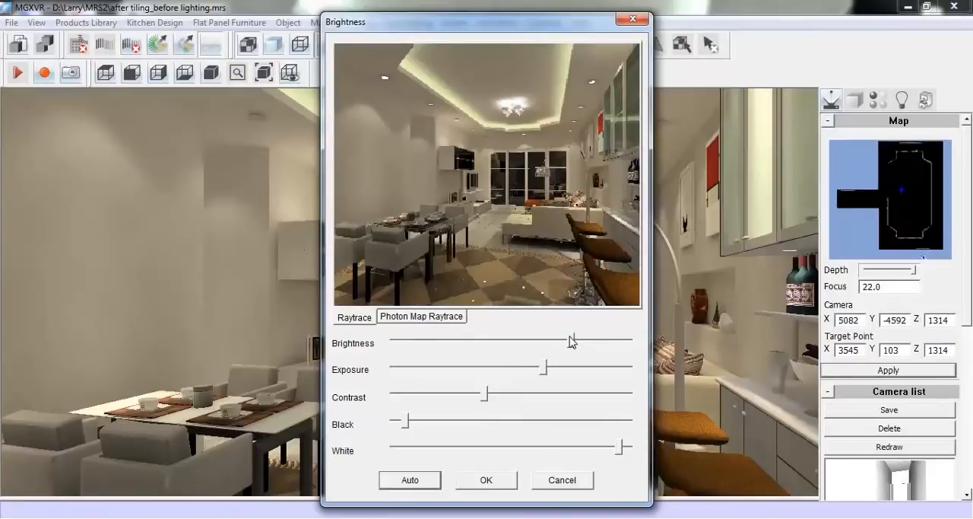
drag(576, 343, 592, 346)
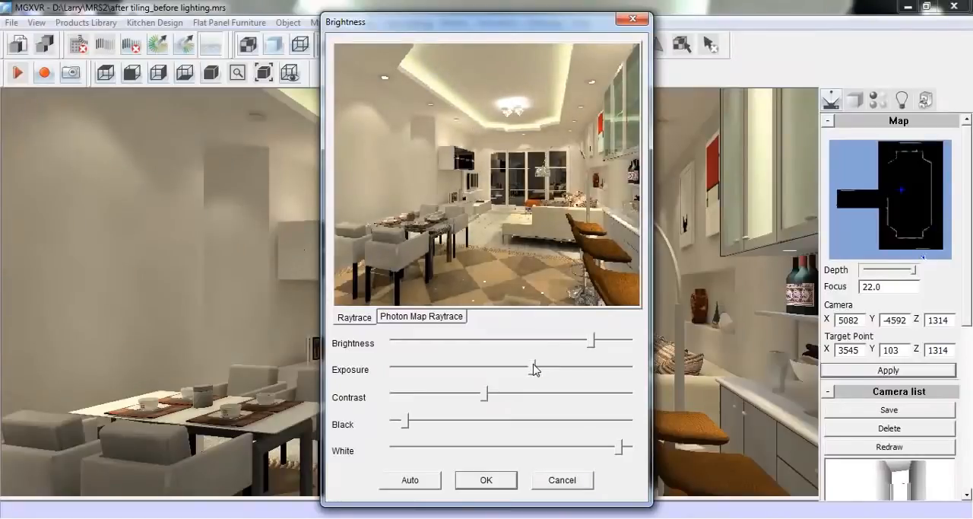
drag(489, 403, 463, 408)
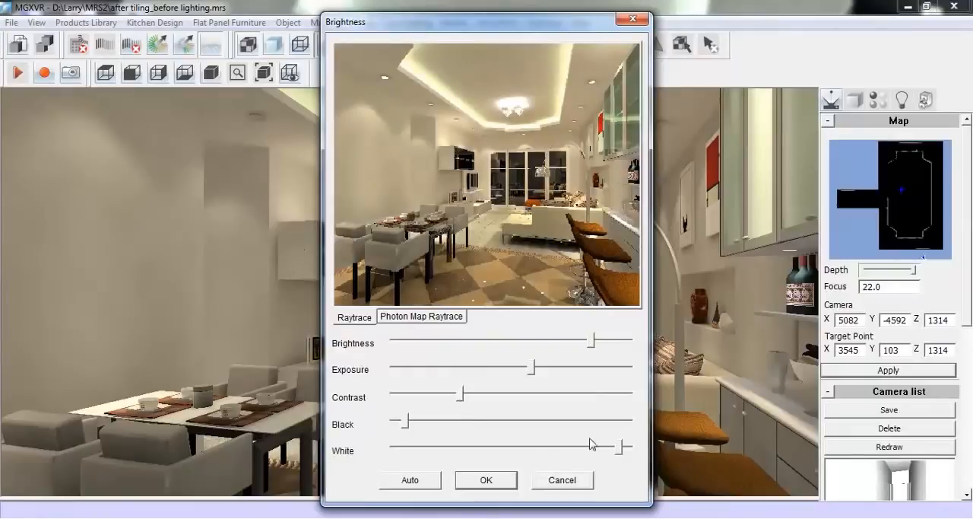
drag(618, 450, 603, 449)
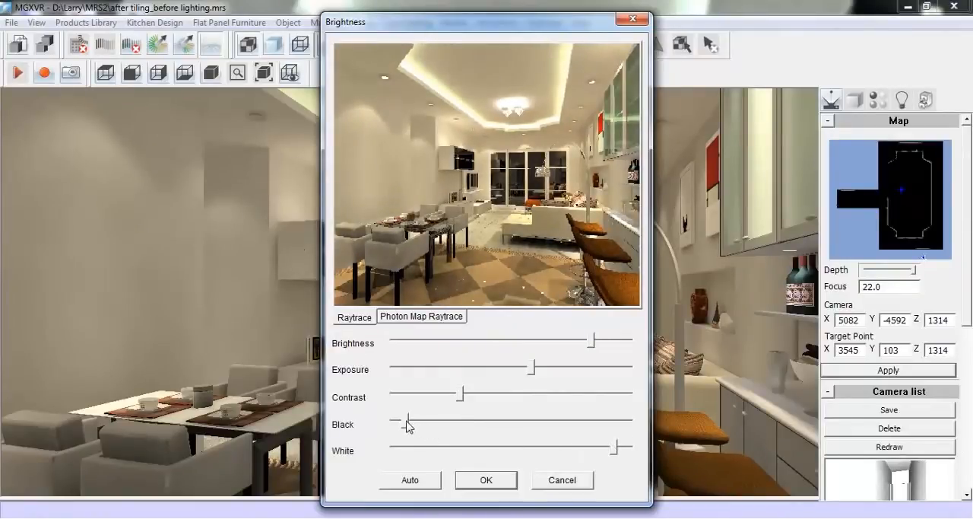
drag(404, 423, 409, 423)
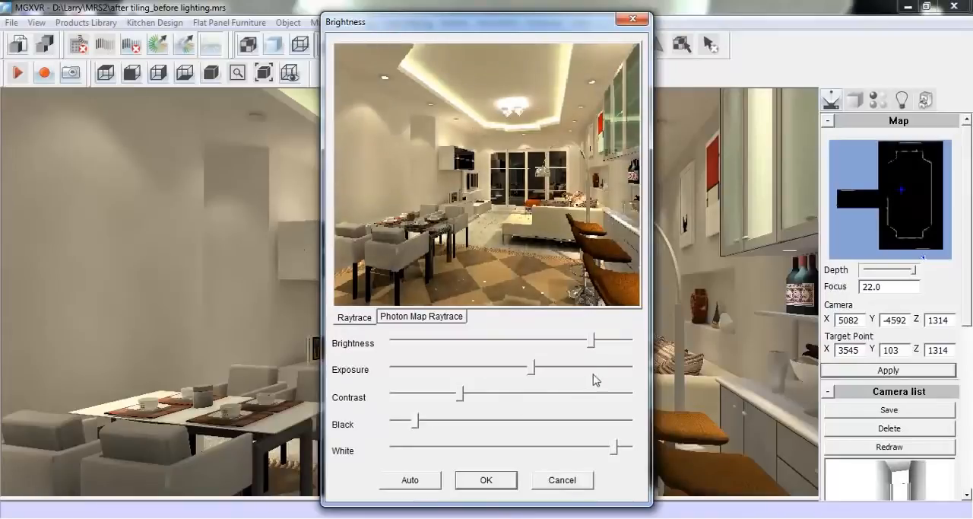
drag(597, 346, 601, 348)
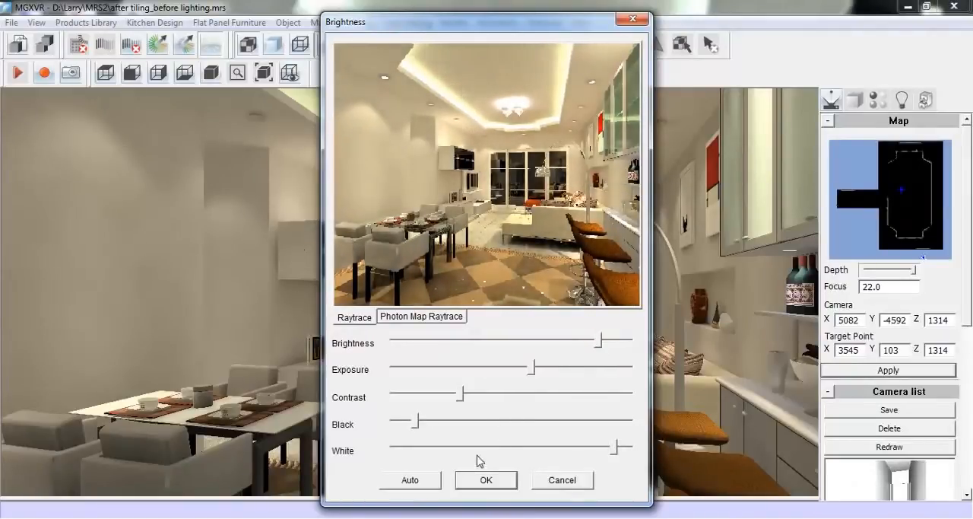
click(486, 480)
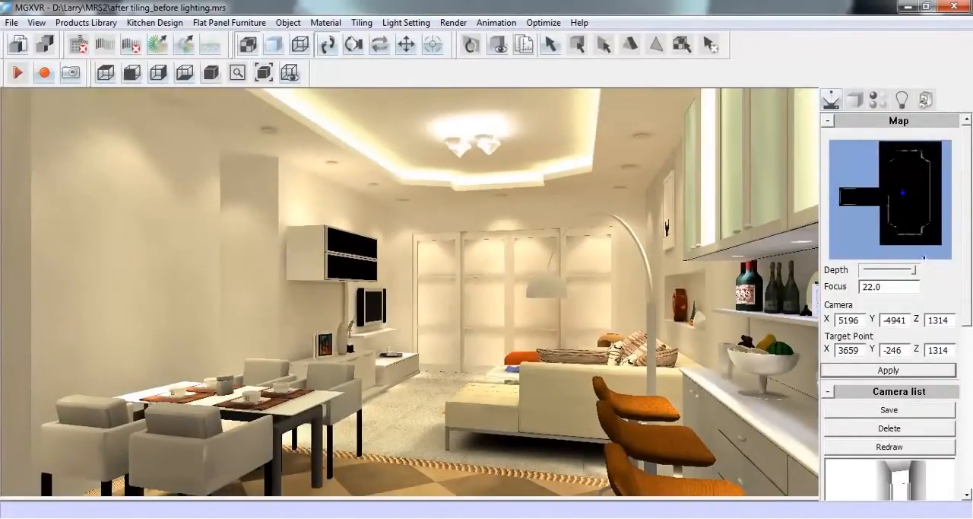
Switch to the MRS2 folder in Windows Explorer and apply the striped texture Q68.jpg to the wall behind the arc lamp
click(122, 517)
click(551, 456)
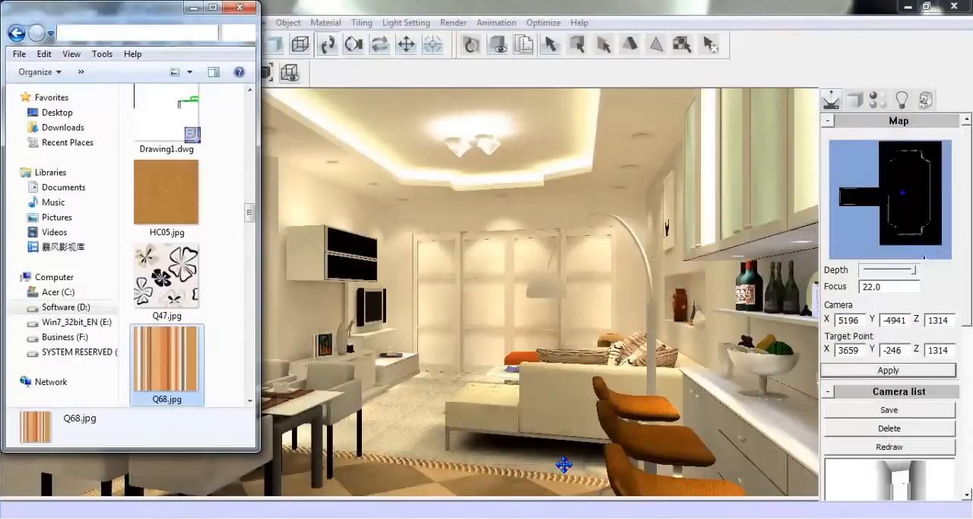
scroll(251, 213, down, 1)
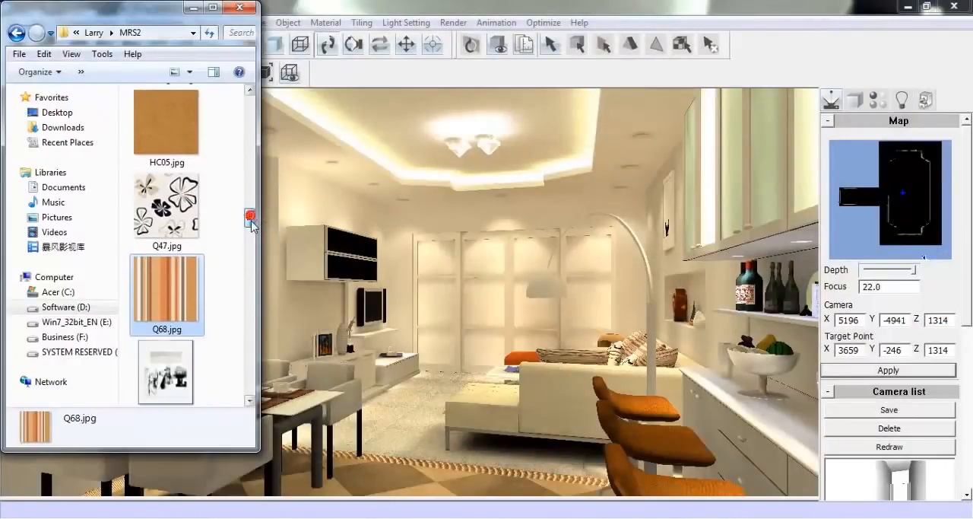
drag(170, 277, 665, 260)
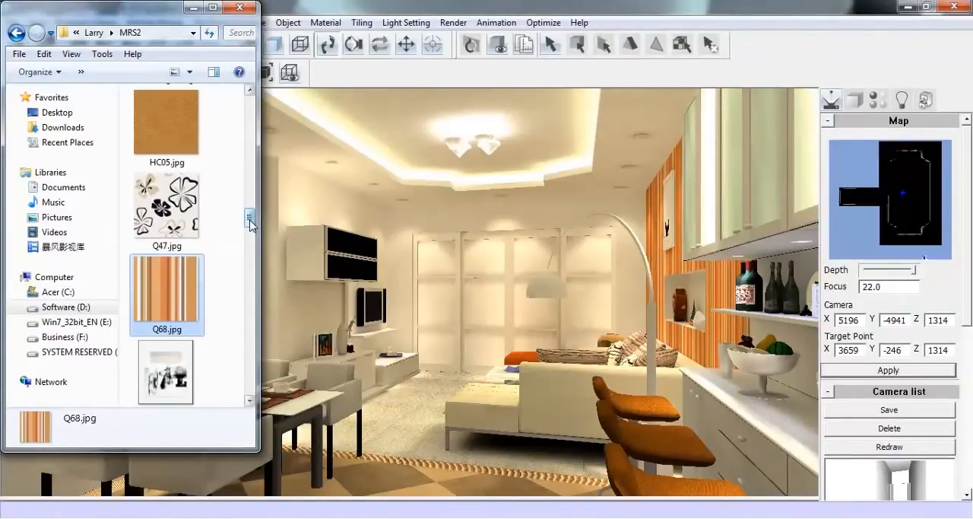
Try the green texture VR003912.jpg from the MRS2 folder on the wall behind the arc lamp
drag(249, 219, 266, 308)
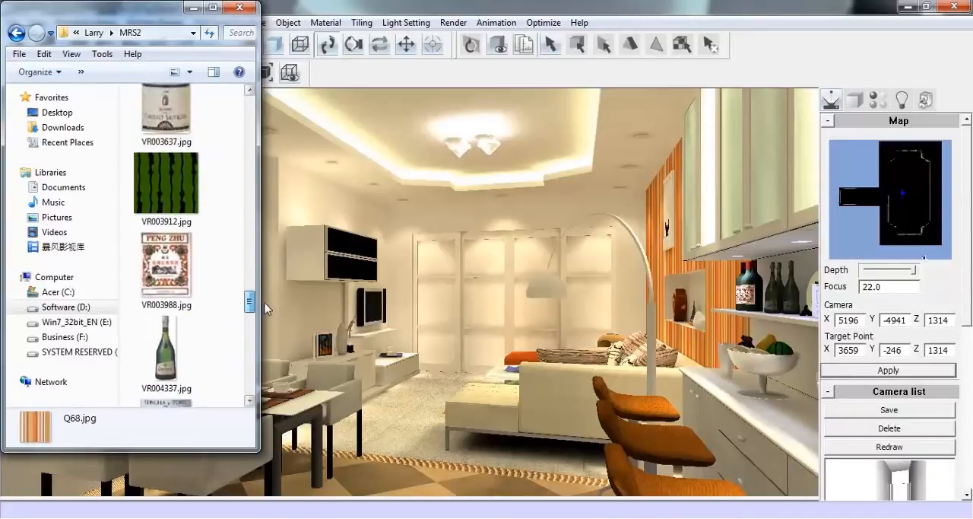
click(191, 186)
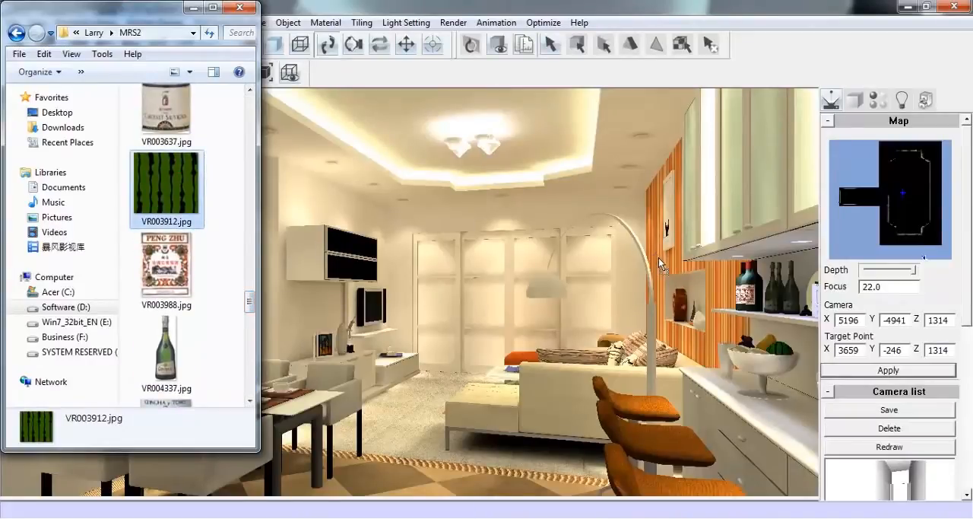
drag(659, 258, 660, 258)
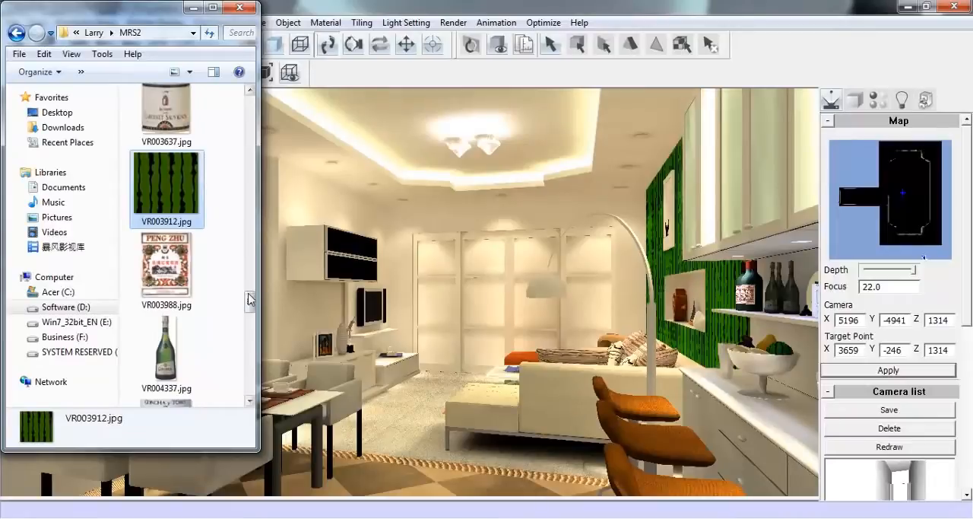
Apply the floral texture Q47.jpg from the MRS2 folder to the wall behind the arc lamp
drag(250, 299, 262, 216)
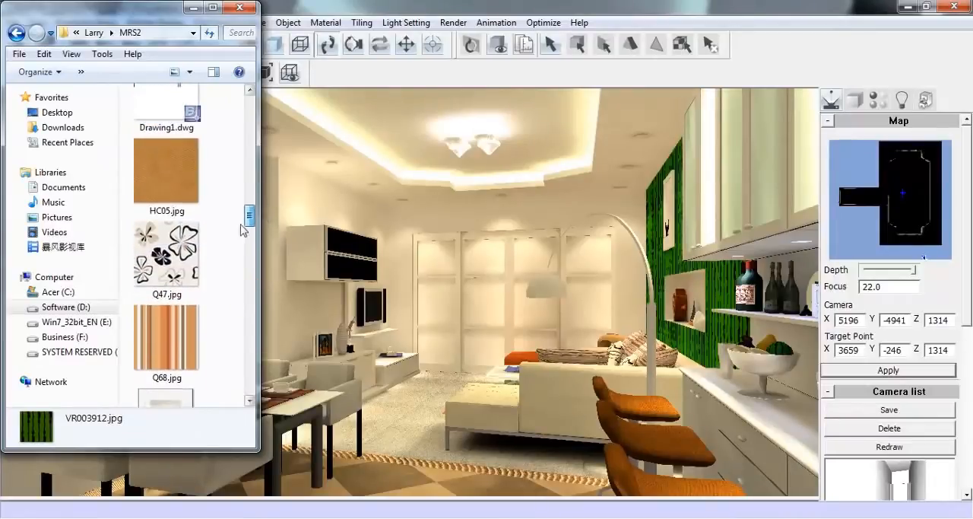
drag(171, 249, 664, 259)
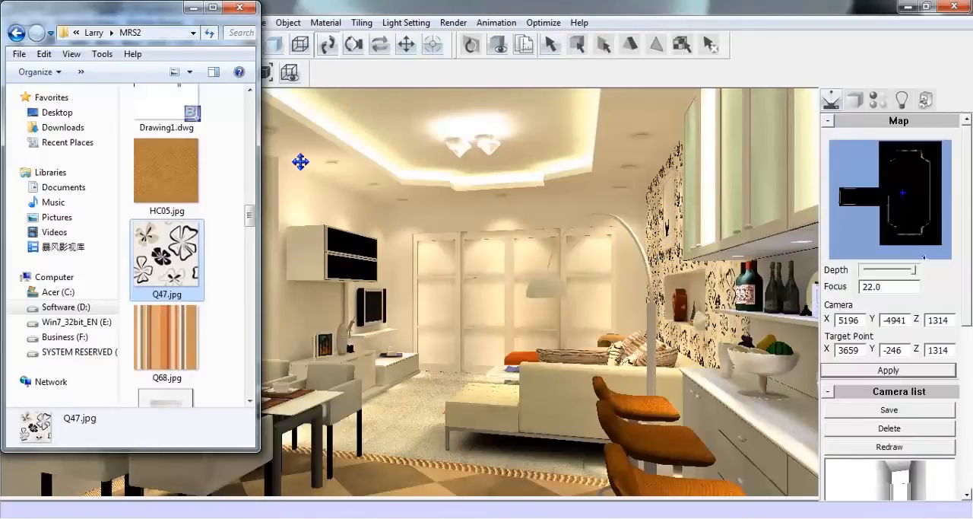
Apply the orange striped texture 049513.jpg from the MRS2 folder to the wall behind the arc lamp
drag(251, 217, 272, 124)
click(166, 303)
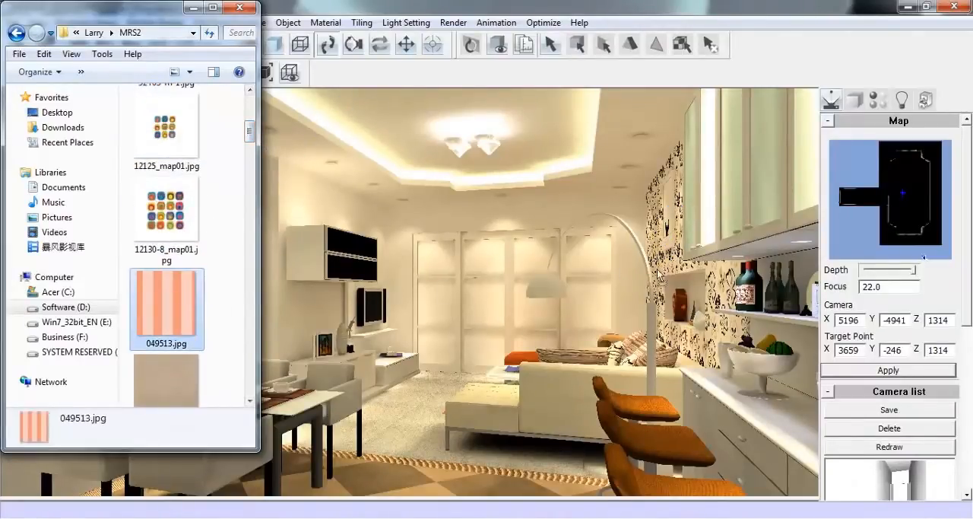
drag(668, 263, 668, 263)
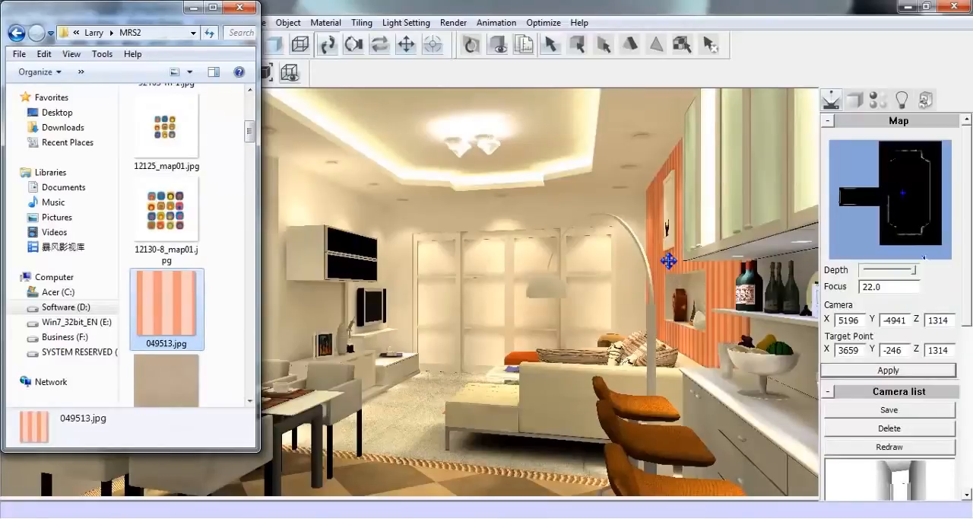
click(192, 9)
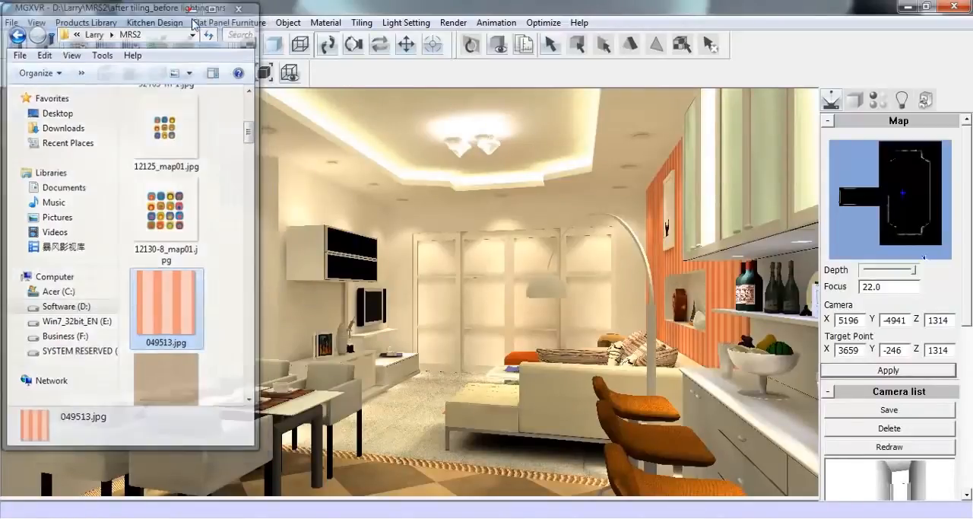
Switch to the Wallpaper folder in Windows Explorer and apply Wallpaper02.JPG to the dining and TV walls
mouse_move(324, 517)
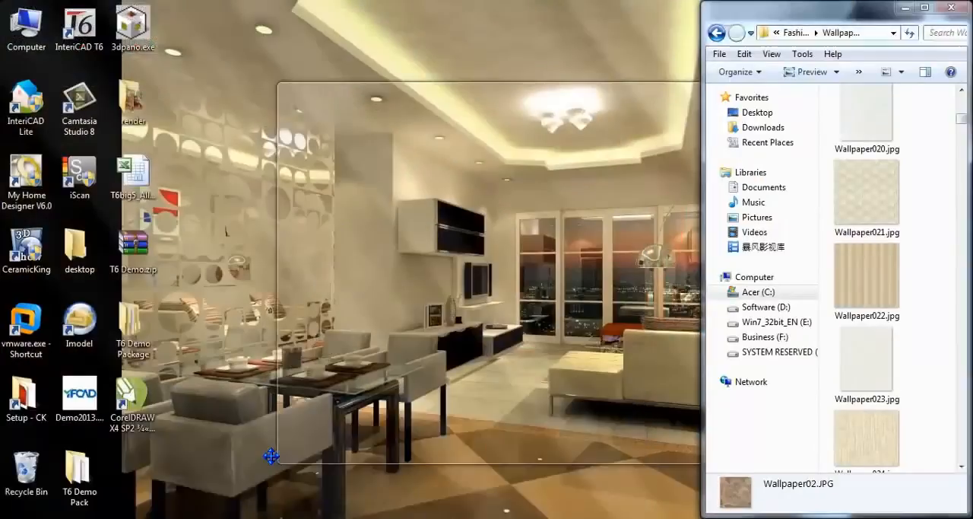
click(259, 461)
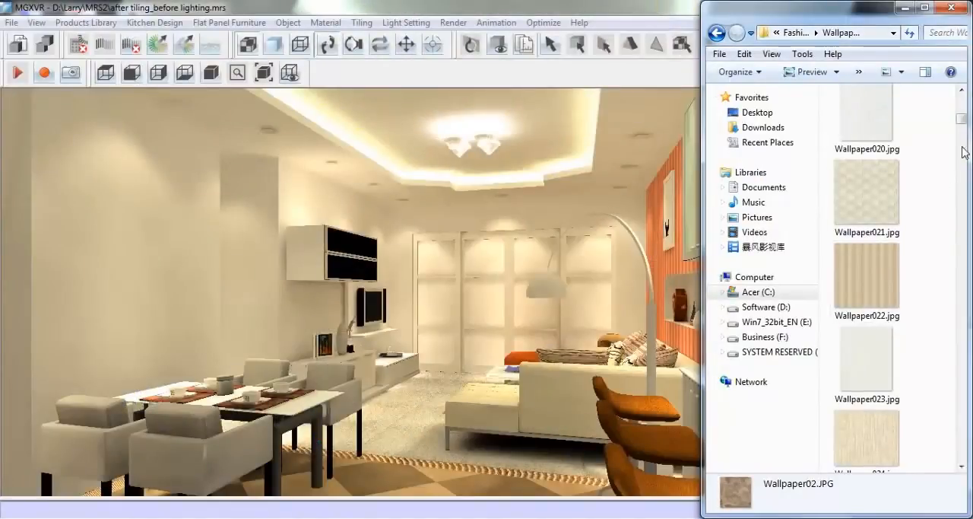
drag(962, 118, 963, 101)
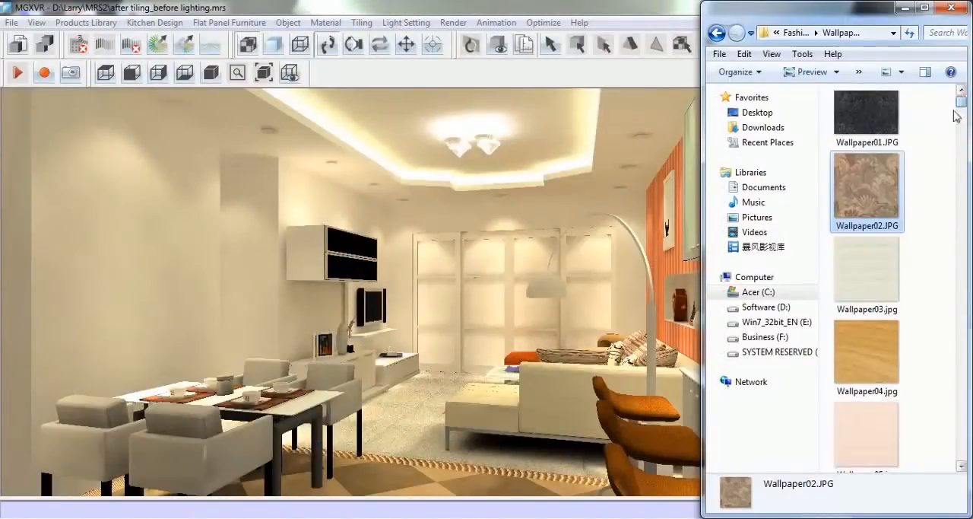
drag(871, 191, 305, 204)
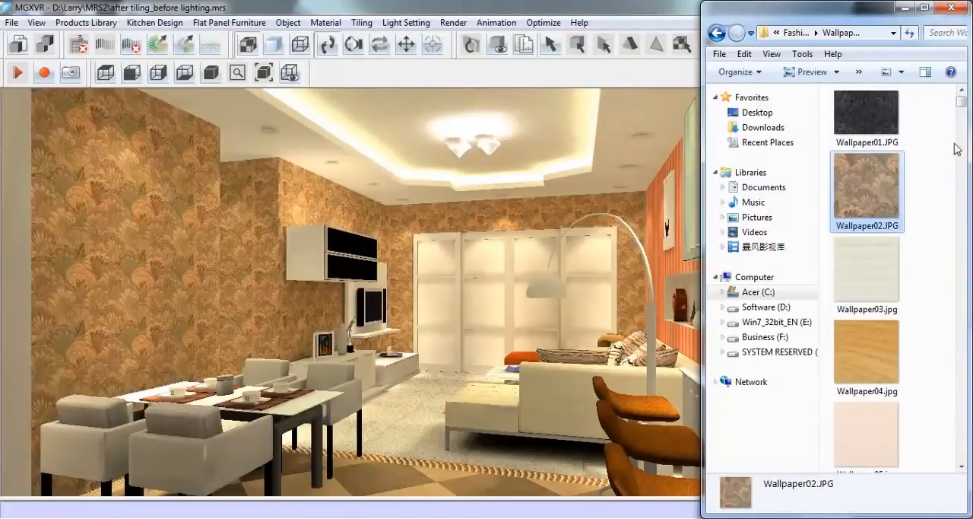
Apply the patterned Wallpaper013.jpg from the Wallpaper folder to the dining and TV walls, and put the folder window away
drag(965, 109, 965, 116)
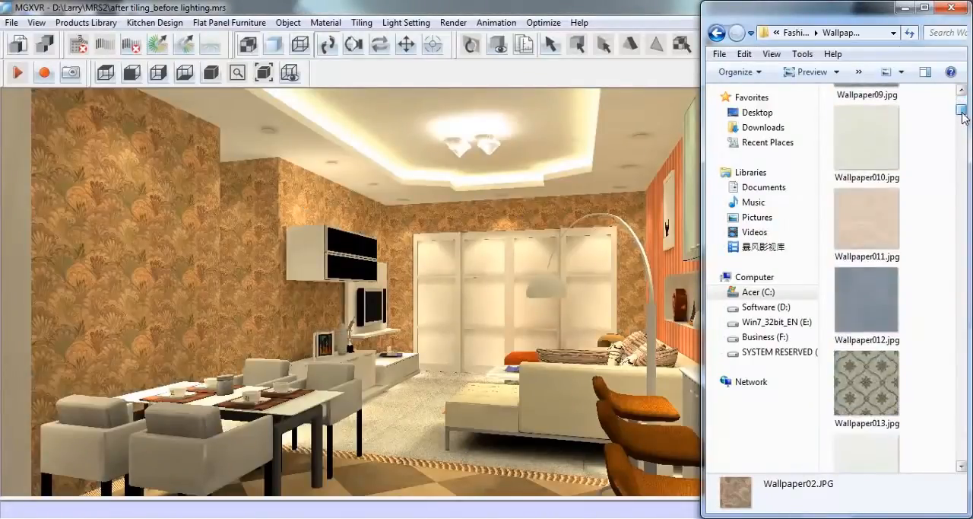
drag(867, 384, 502, 215)
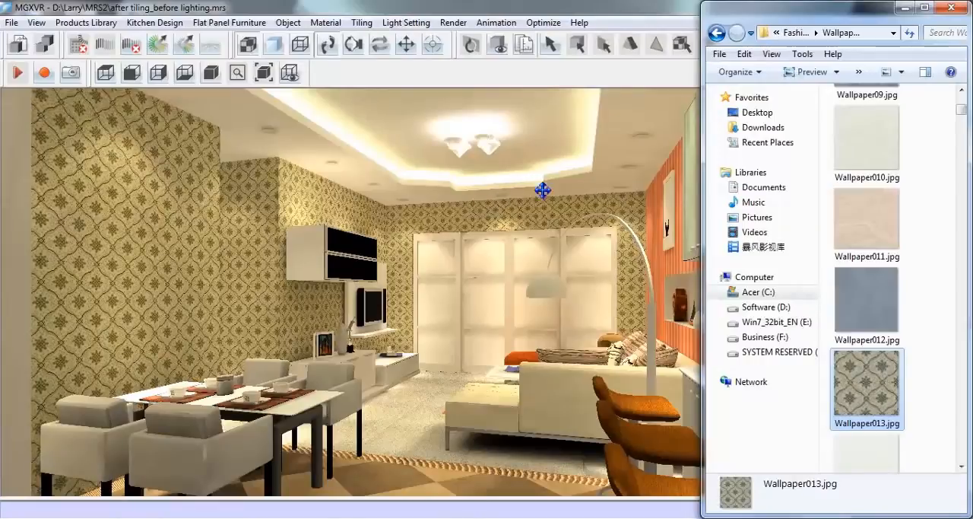
click(905, 8)
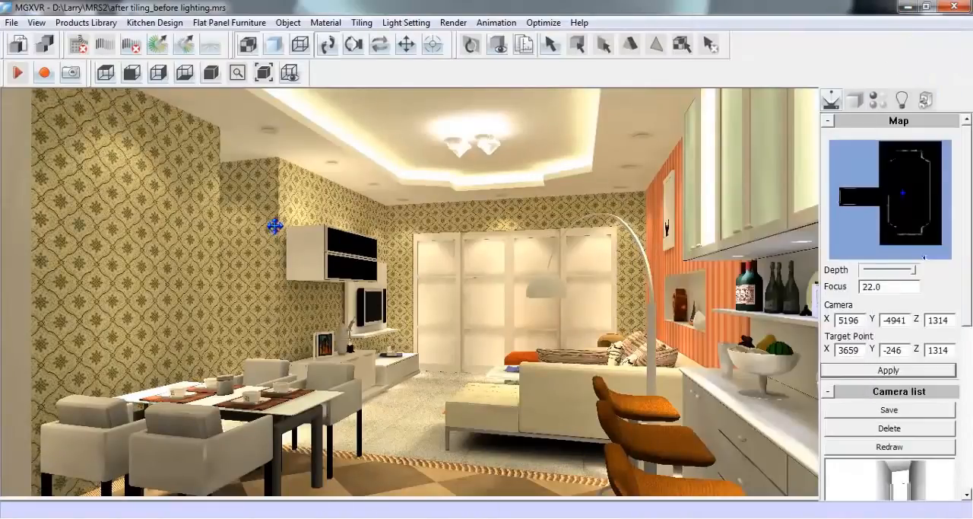
Pick up the patterned wall's material and remove its Wallpaper013.jpg texture
click(881, 104)
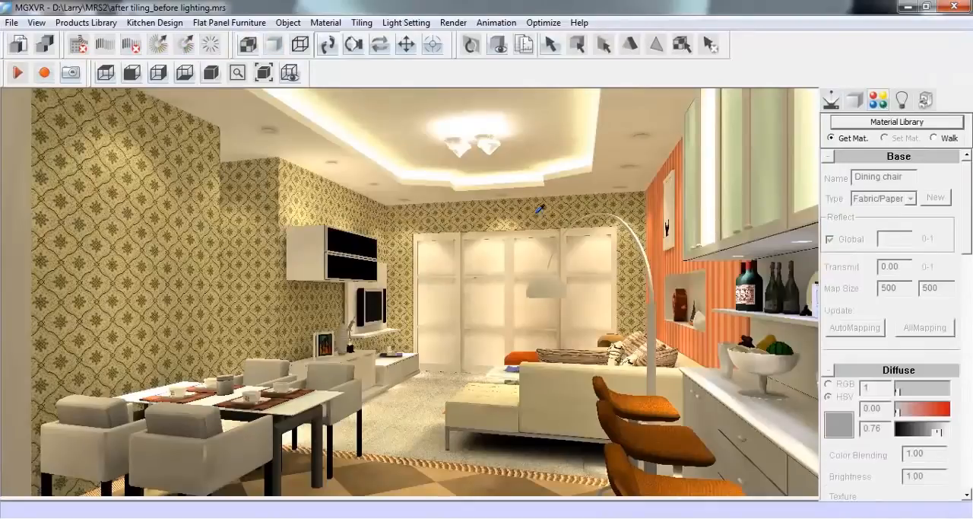
click(537, 209)
drag(967, 218, 970, 254)
click(924, 382)
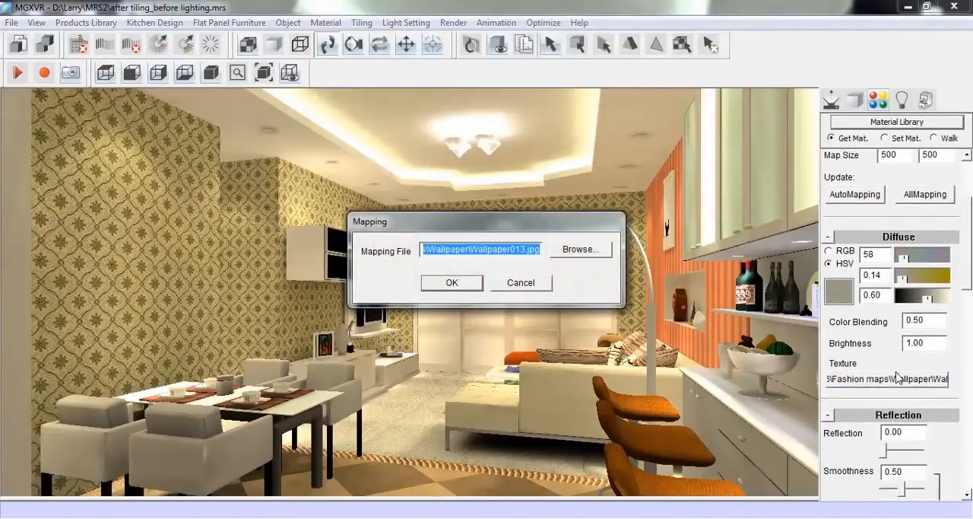
key(BackSpace)
click(451, 283)
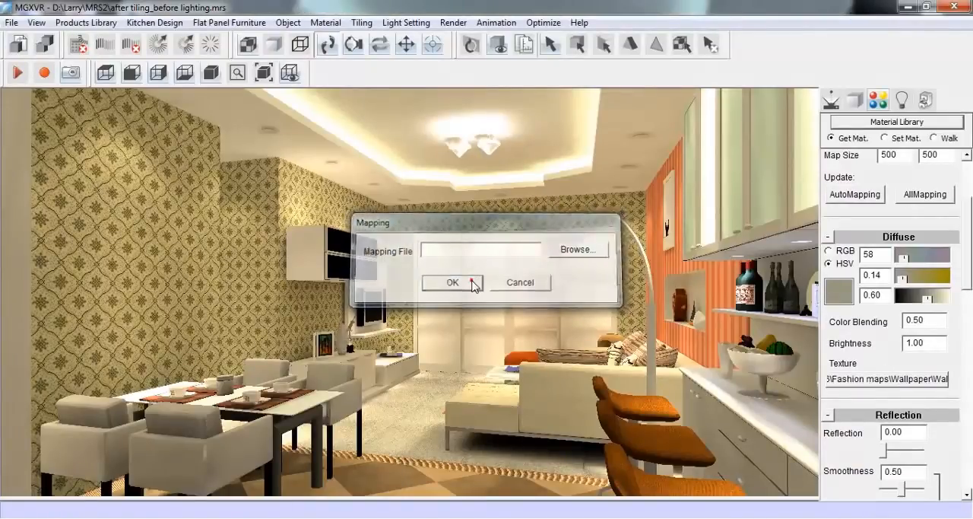
Colour the dining and TV walls green with diffuse hue 108, saturation 0.69 and value 0.87
drag(929, 303, 946, 302)
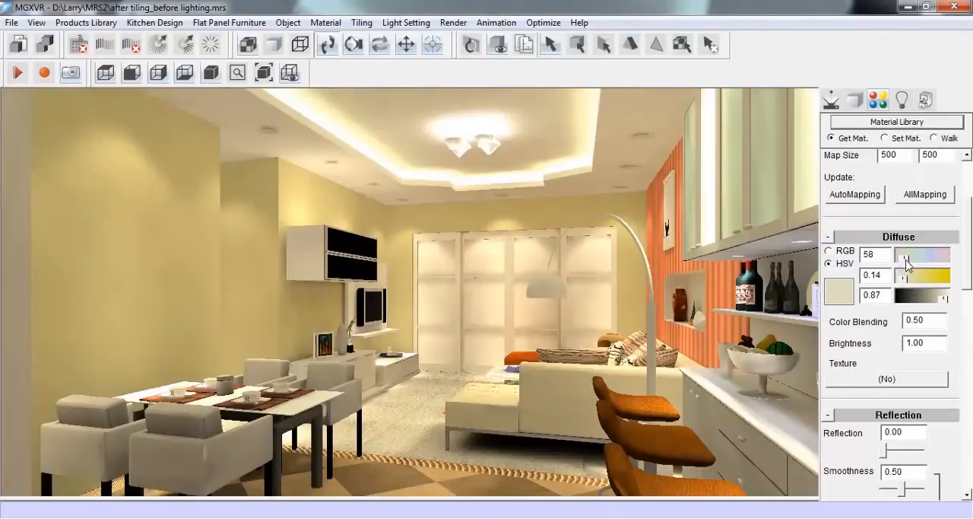
click(899, 257)
drag(901, 277, 914, 260)
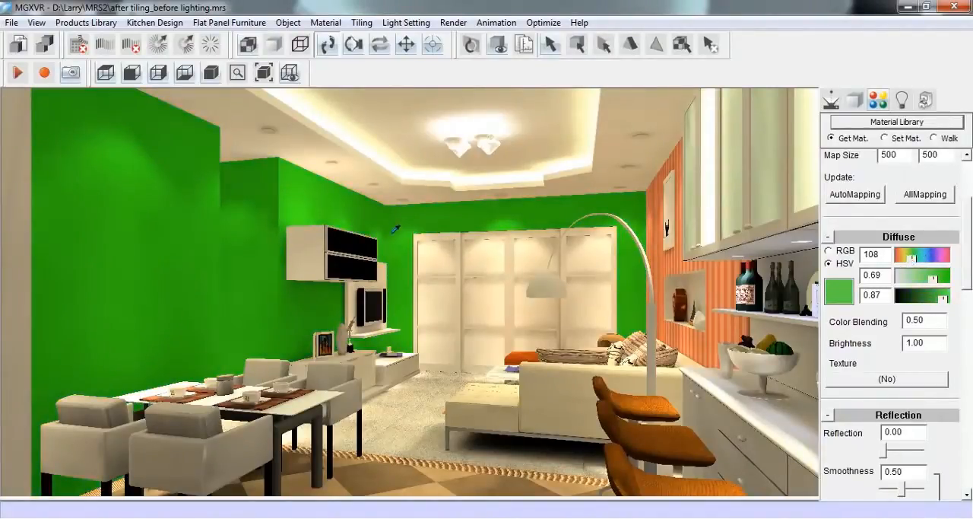
Turn the dining and TV walls red by setting the diffuse hue to 0 and the saturation to 1
double_click(878, 255)
text(0)
key(Return)
drag(889, 275, 865, 277)
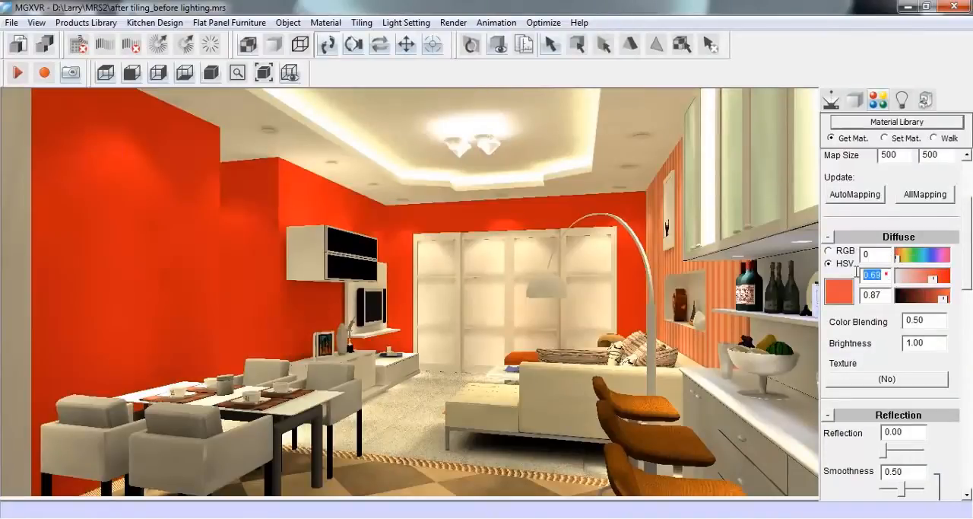
text(1)
key(Return)
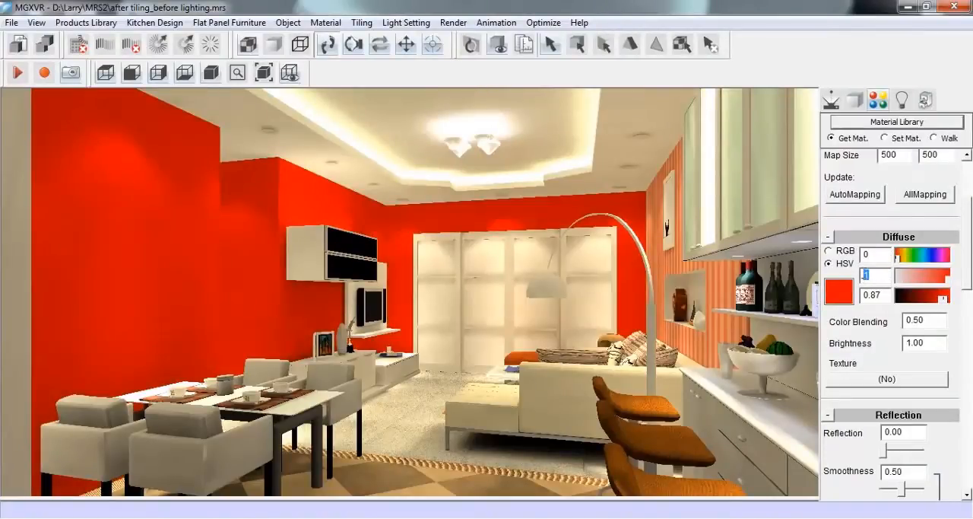
Make the dining and TV walls white with diffuse saturation 0 and value 1
text(0)
drag(885, 292, 860, 294)
text(1)
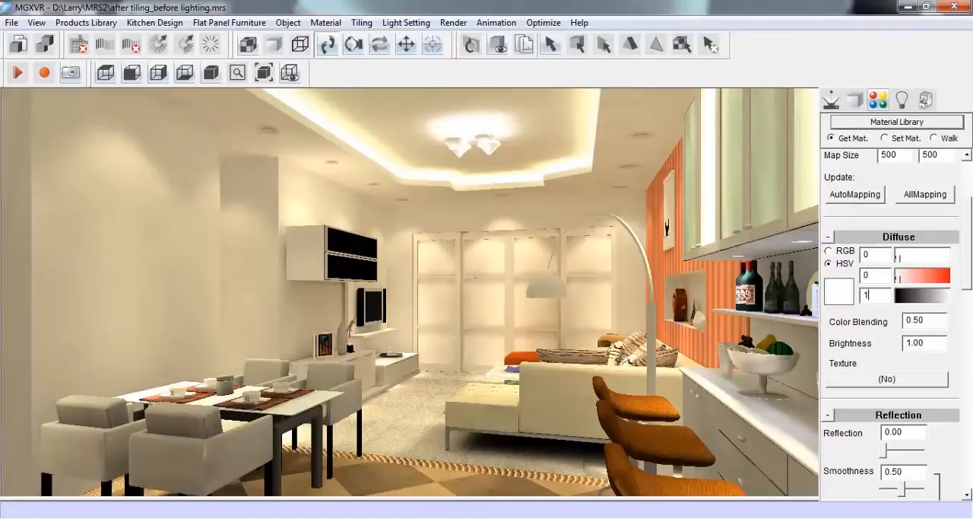
drag(872, 255, 860, 256)
Pick up the striped wall's material and set its diffuse colour to hue 1, saturation 0 and value 1
click(675, 257)
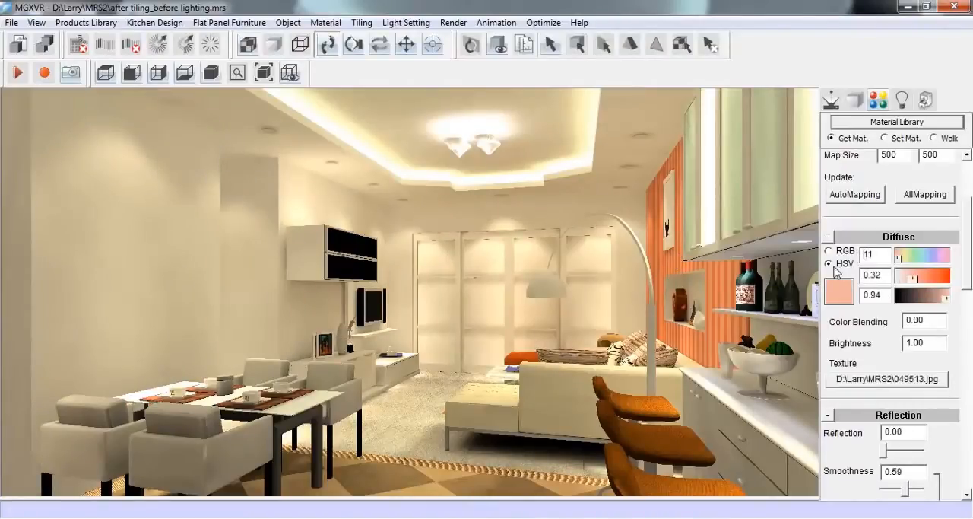
text(1)
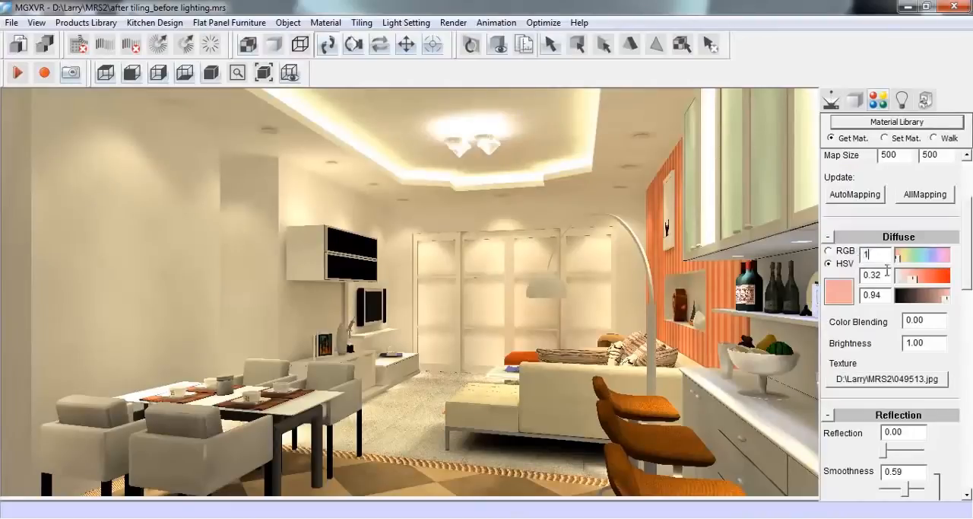
drag(887, 274, 860, 295)
text(0)
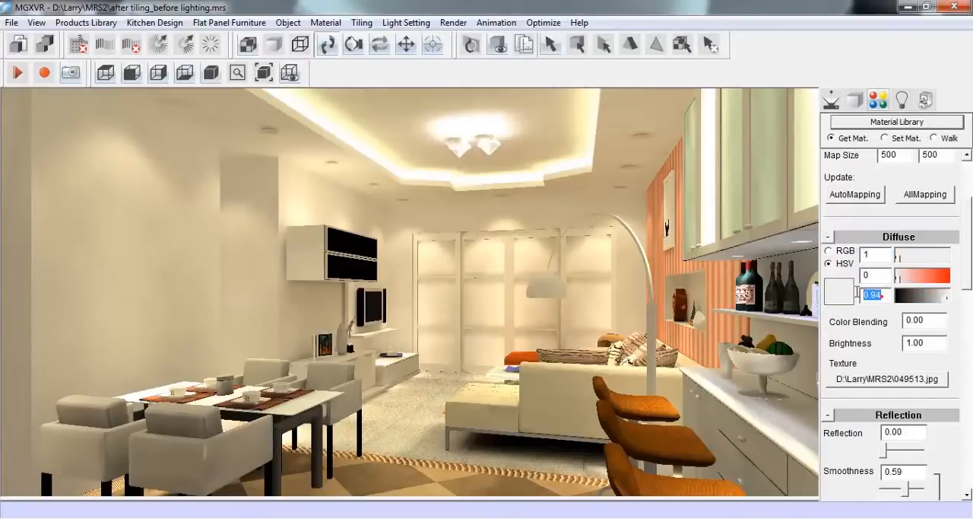
text(1)
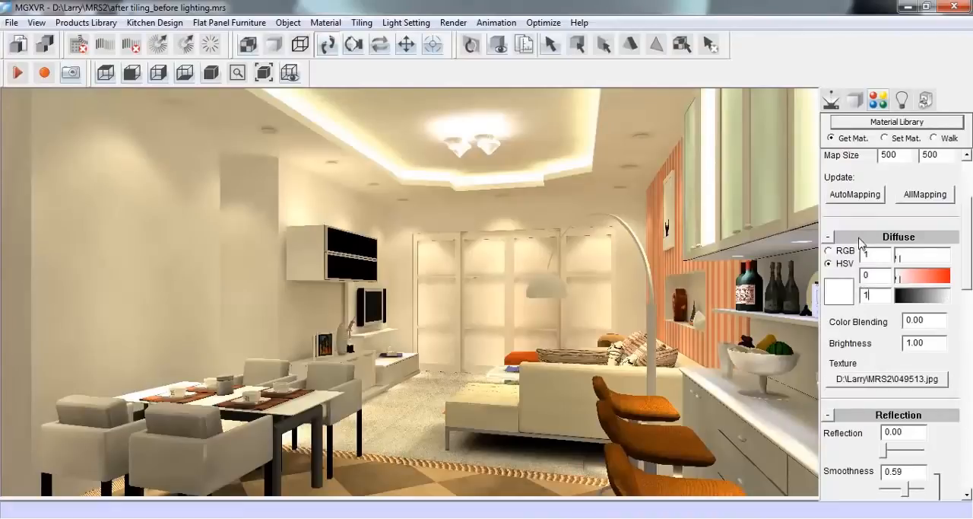
Clear the 049513.jpg texture from the material of the wall behind the arc lamp
click(906, 380)
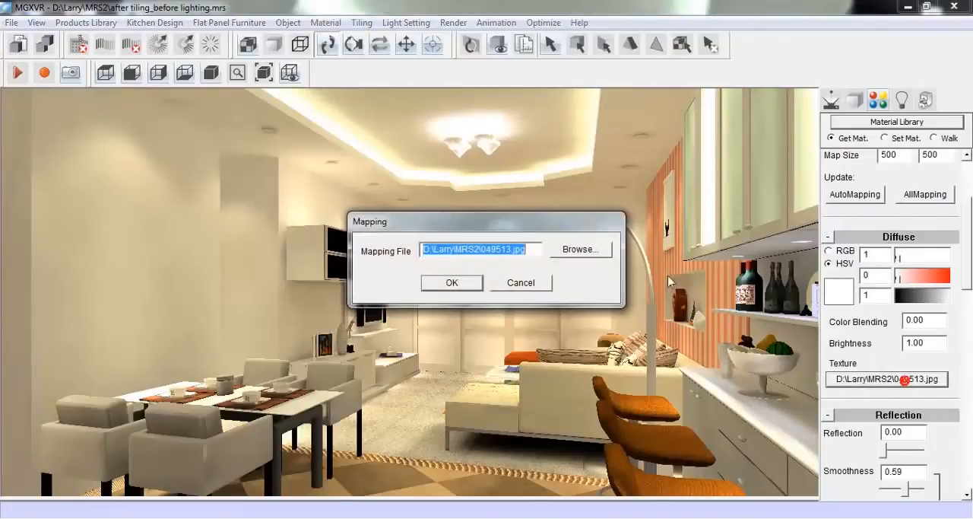
text(=)
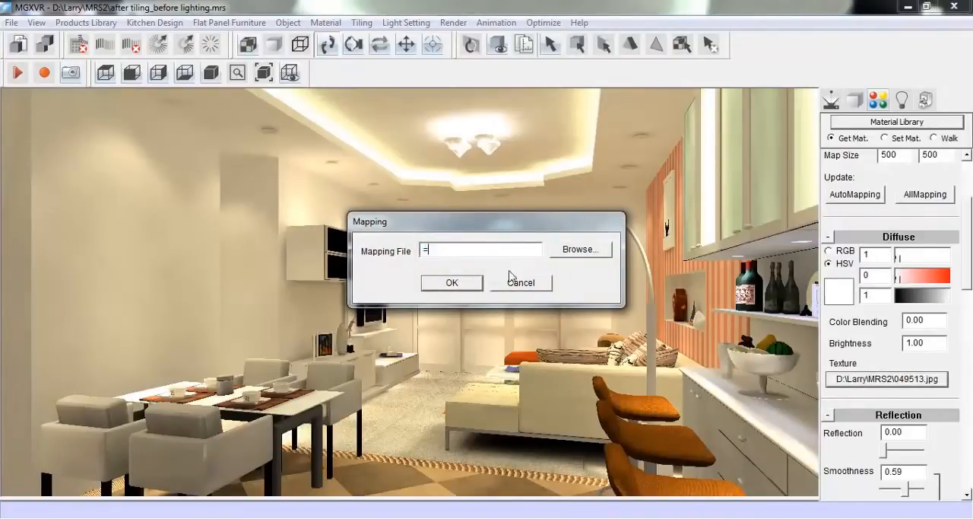
click(454, 281)
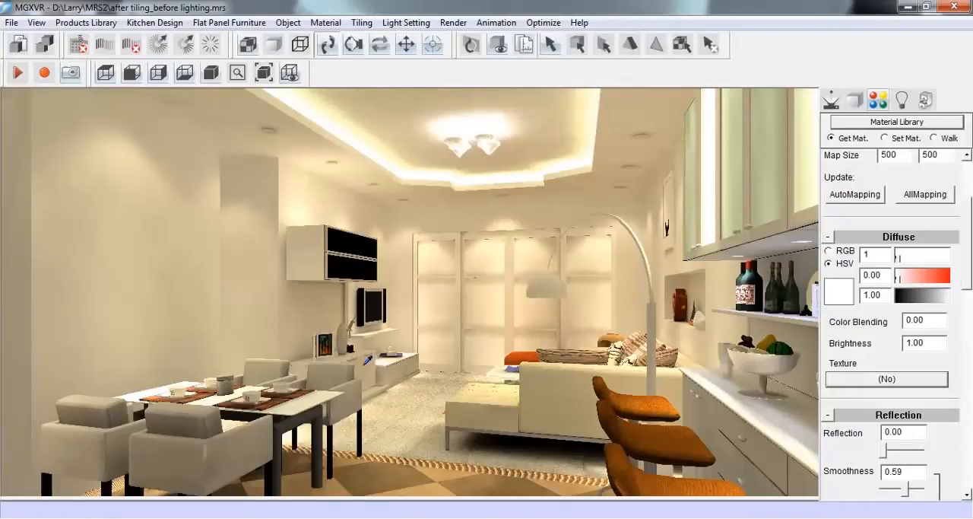
Pick up the sofa's material and make it white with diffuse hue 1, saturation 0 and value 1
click(562, 375)
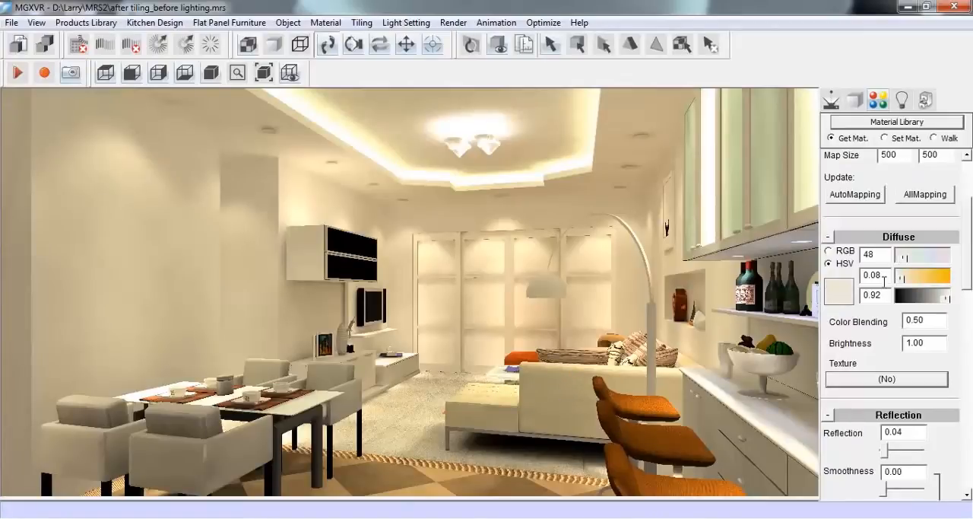
click(946, 299)
double_click(880, 297)
text(1)
key(Return)
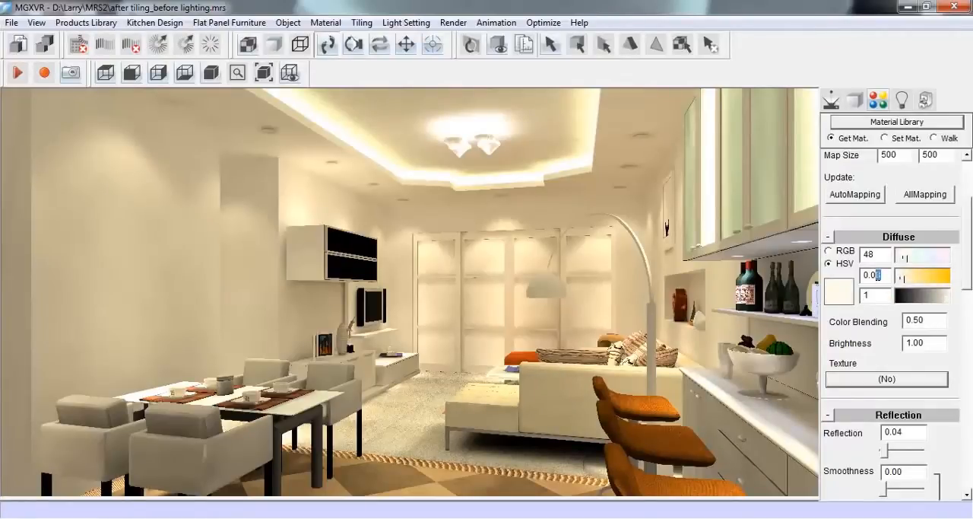
text(0)
key(Return)
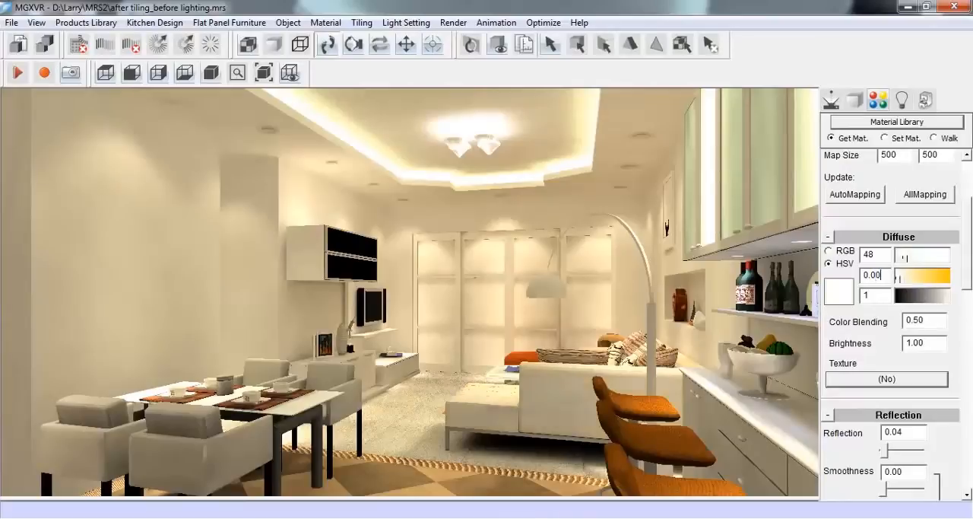
double_click(875, 254)
text(1)
key(Return)
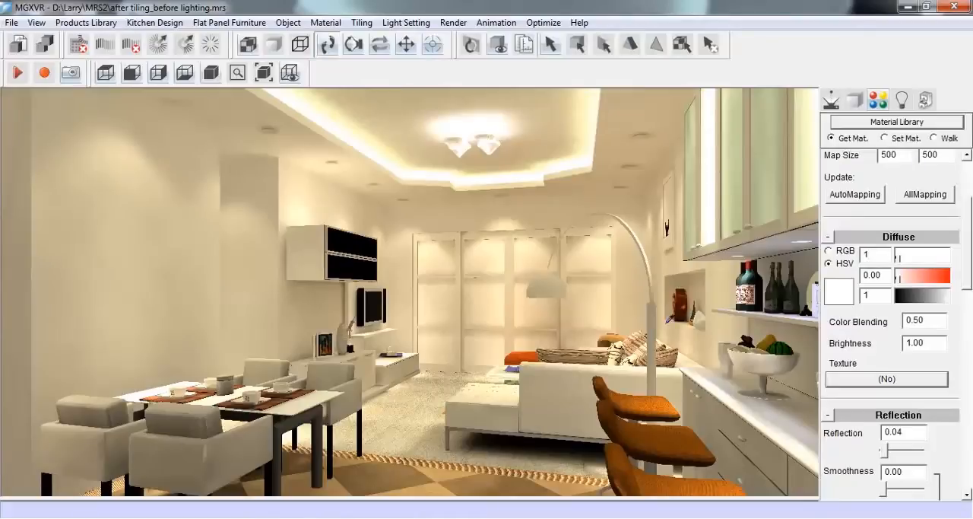
Pick up the dining chairs' material and set its diffuse value to 1
click(334, 372)
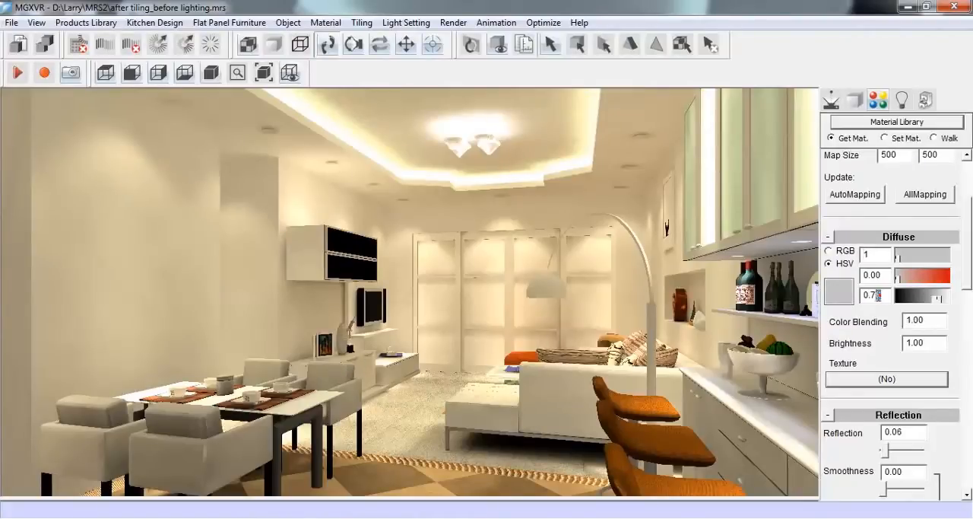
drag(880, 295, 873, 296)
double_click(884, 296)
text(1)
key(Return)
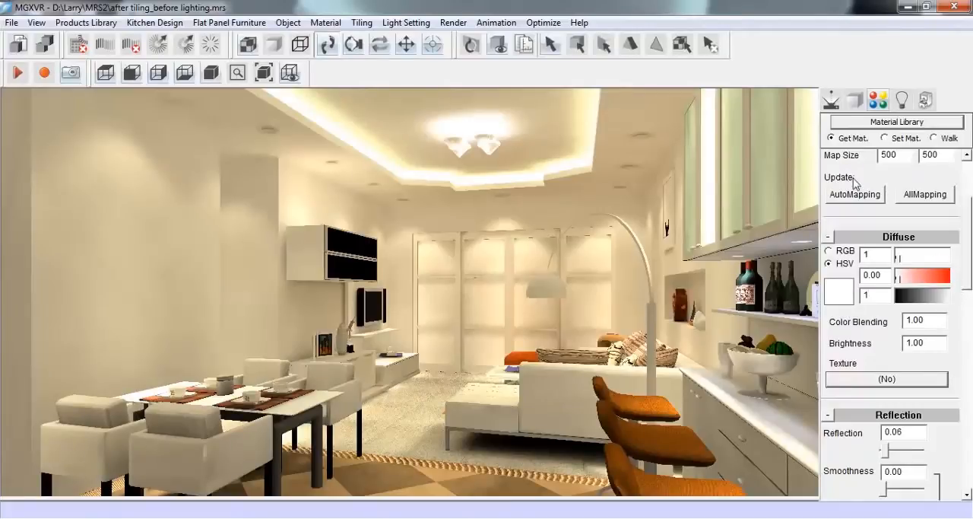
Pick up the material of the brown bar stools by the counter
click(835, 103)
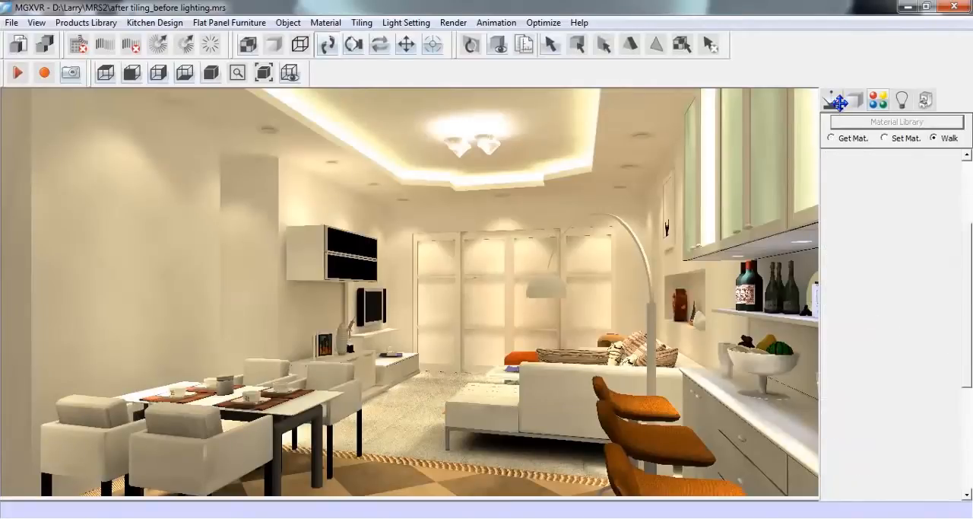
scroll(574, 380, up, 5)
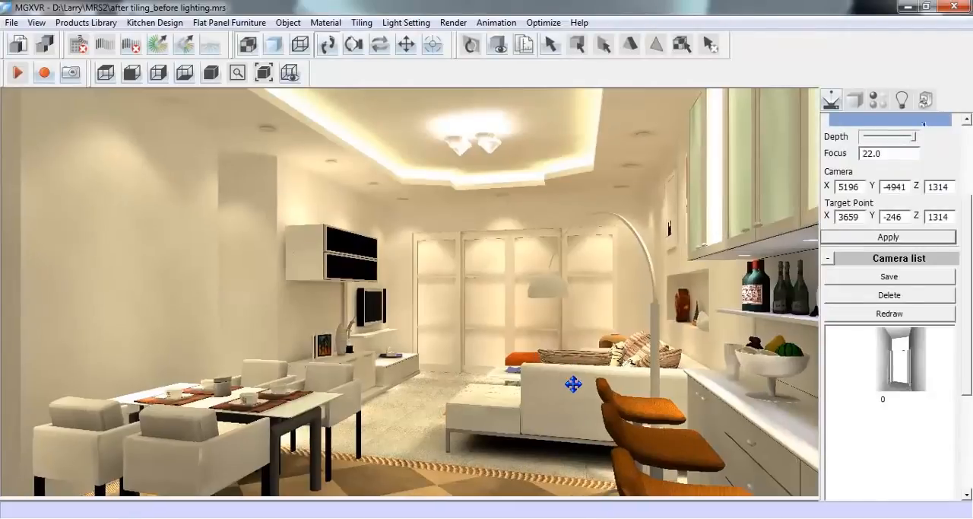
drag(428, 386, 570, 388)
scroll(569, 381, down, 2)
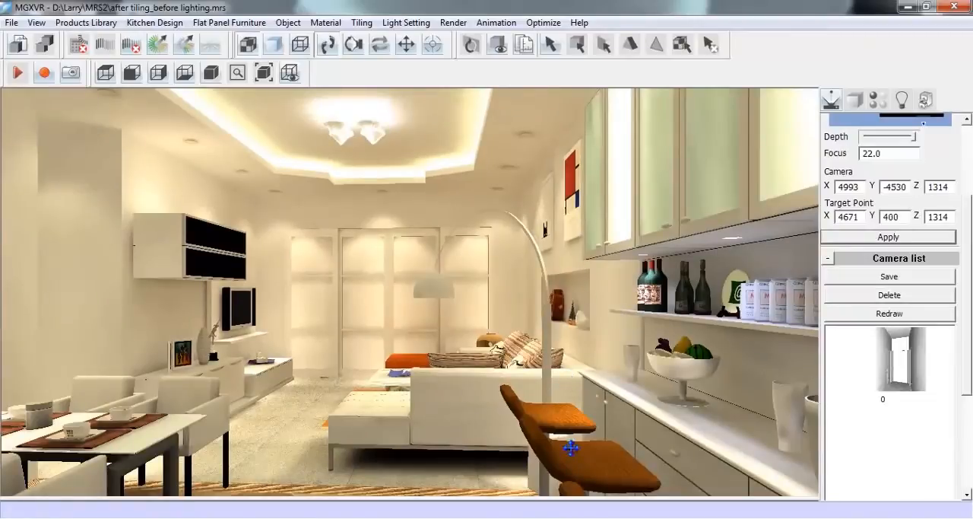
click(877, 100)
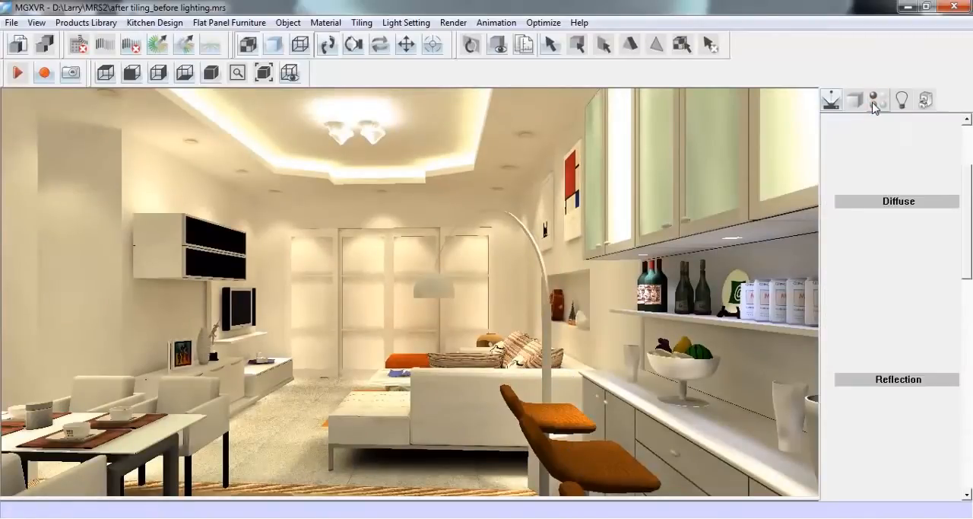
drag(971, 237, 967, 230)
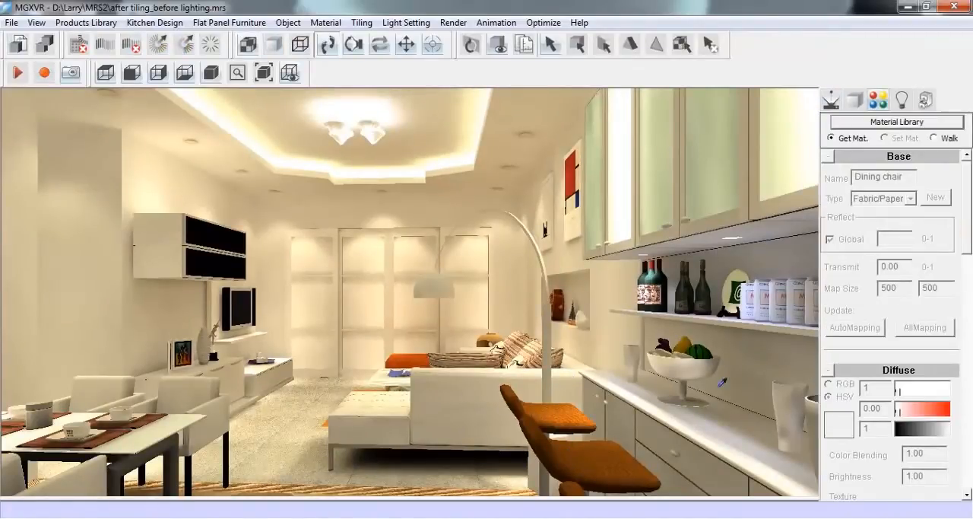
click(591, 450)
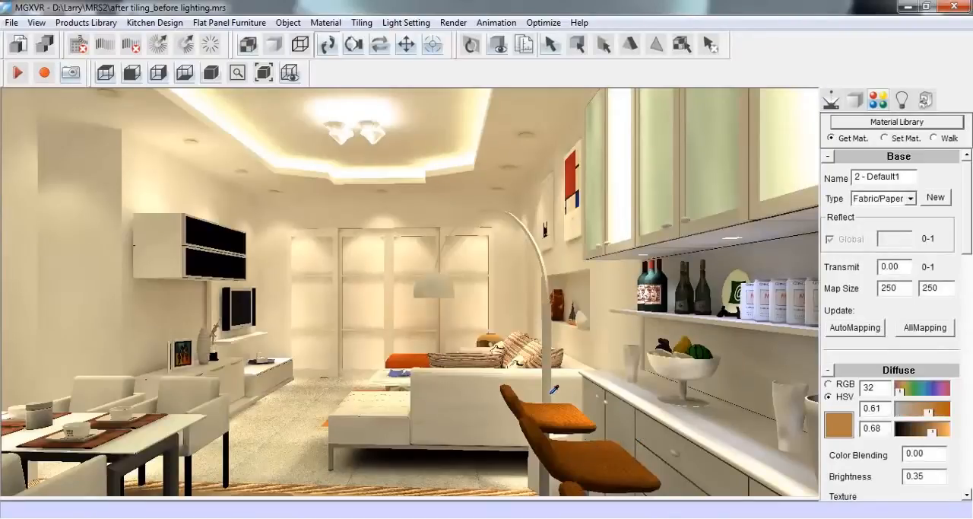
Try black on the bar stools with diffuse hue 250, saturation 1 and value 0
drag(970, 243, 844, 261)
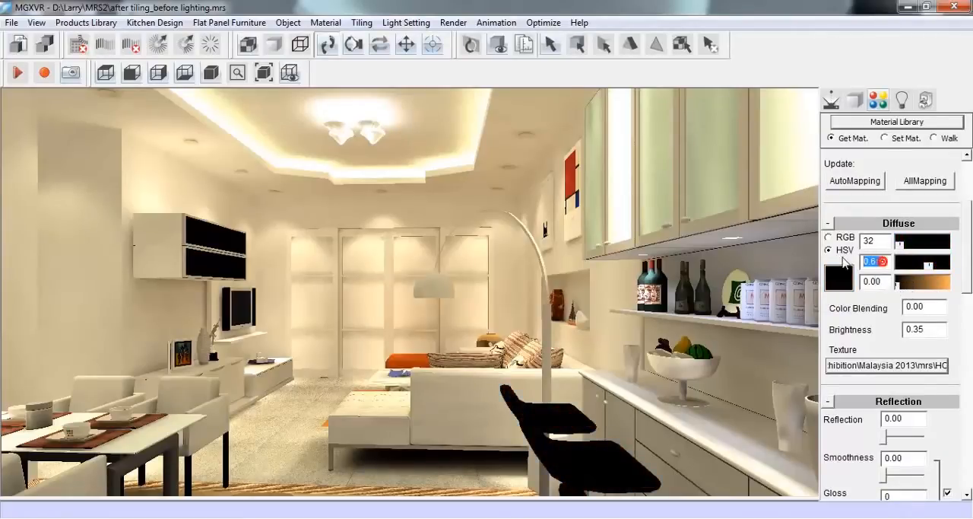
text(1)
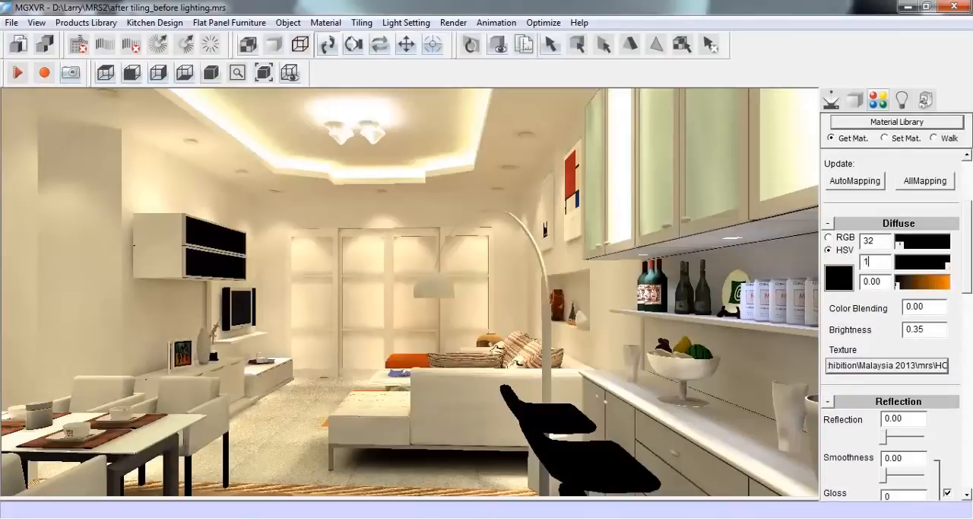
drag(880, 244, 864, 242)
text(1)
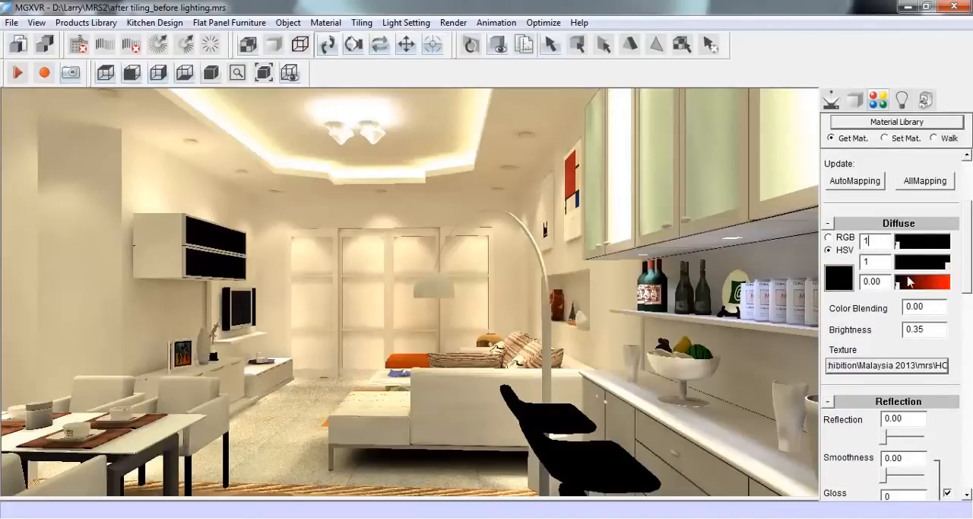
text(0)
drag(867, 241, 849, 244)
text(250)
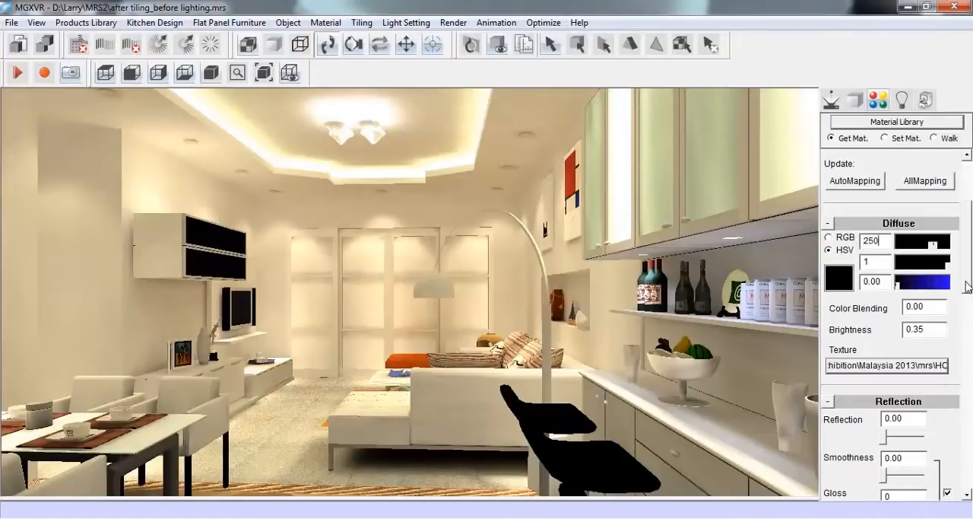
Copy the file path of the bar stools' diffuse texture HC05.jpg
scroll(966, 287, down, 1)
scroll(967, 294, down, 1)
double_click(934, 322)
key(ctrl+c)
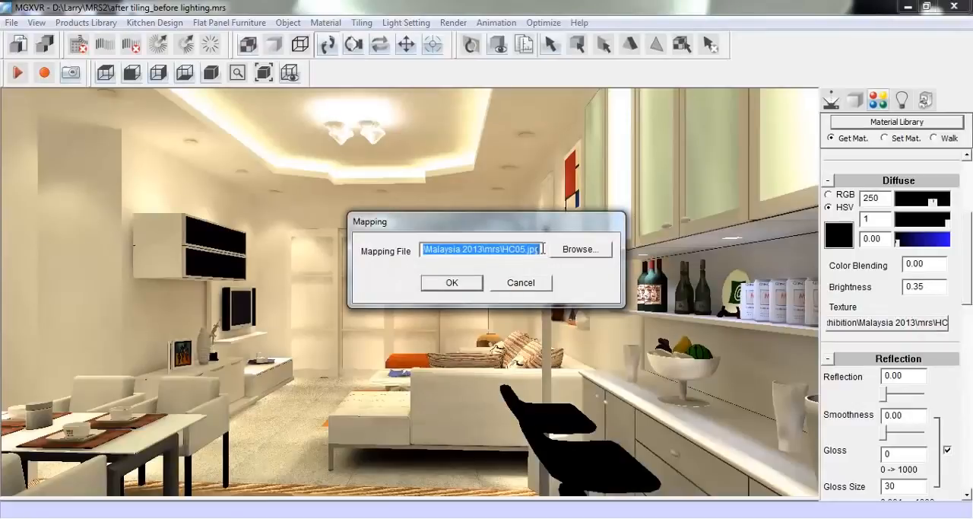
drag(542, 249, 411, 238)
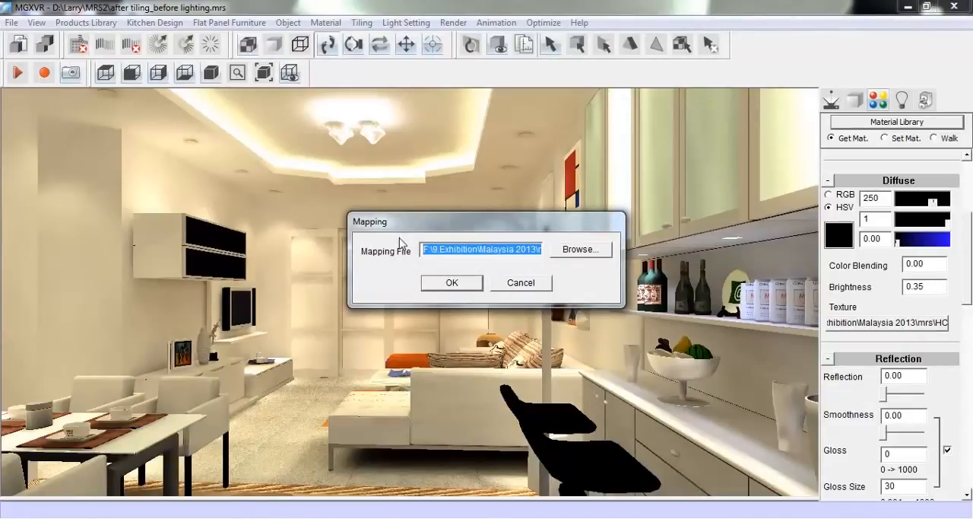
click(476, 281)
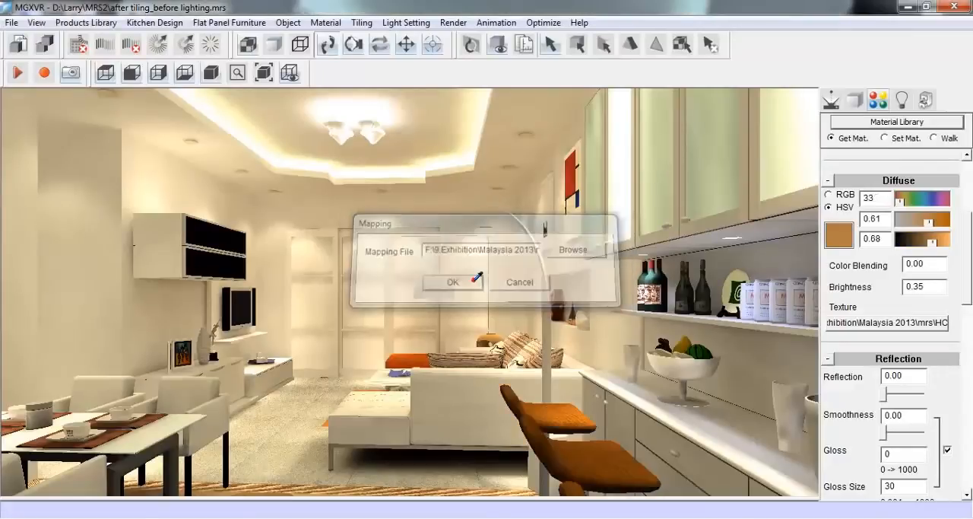
Assign the copied HC05.jpg path as the bar stools' bump texture and set the bump value to 1
drag(967, 289, 965, 428)
click(913, 403)
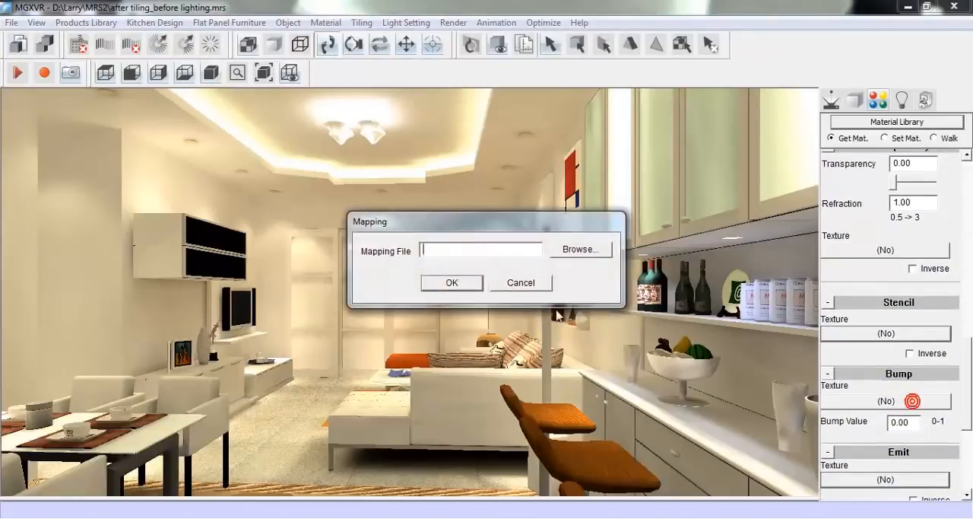
key(ctrl+v)
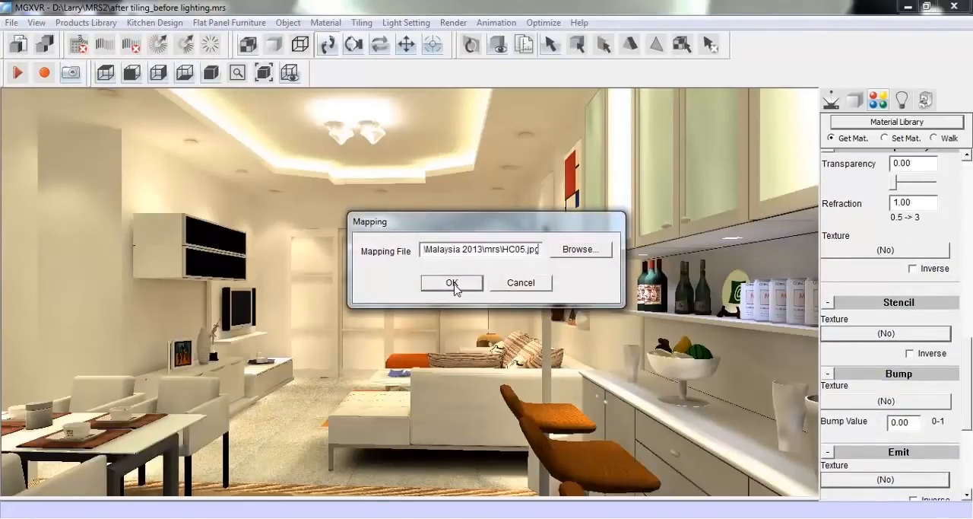
click(452, 283)
drag(915, 423, 888, 422)
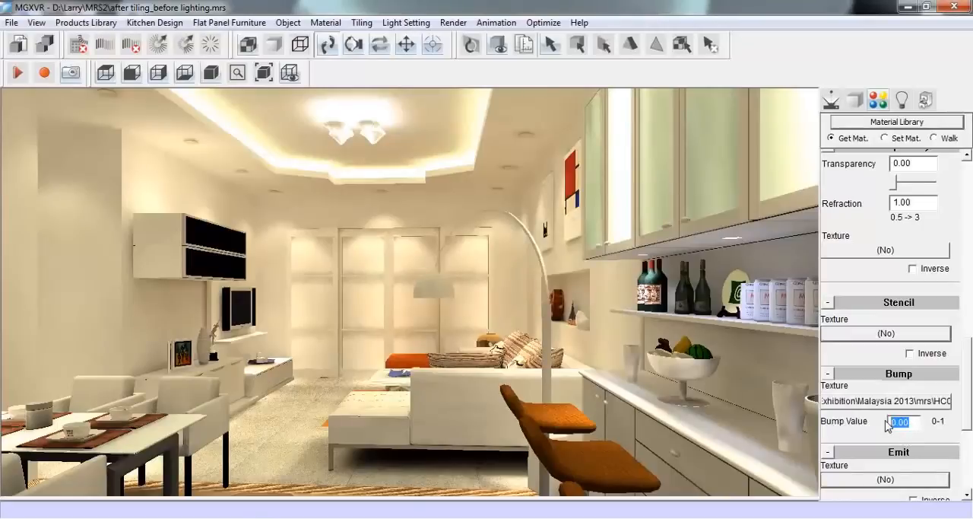
text(1)
Clear the HC05.jpg diffuse texture from the bar stools' material
drag(969, 393, 971, 268)
double_click(905, 317)
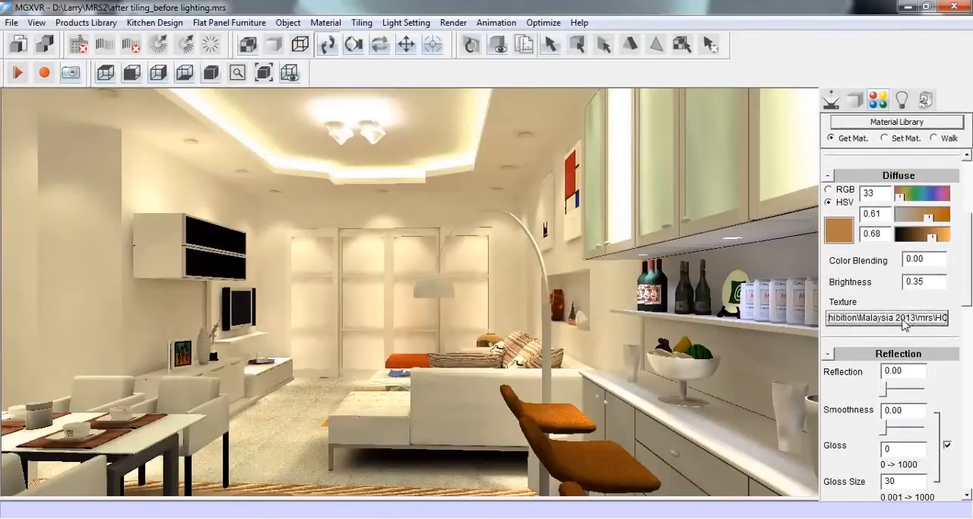
key(Delete)
click(453, 282)
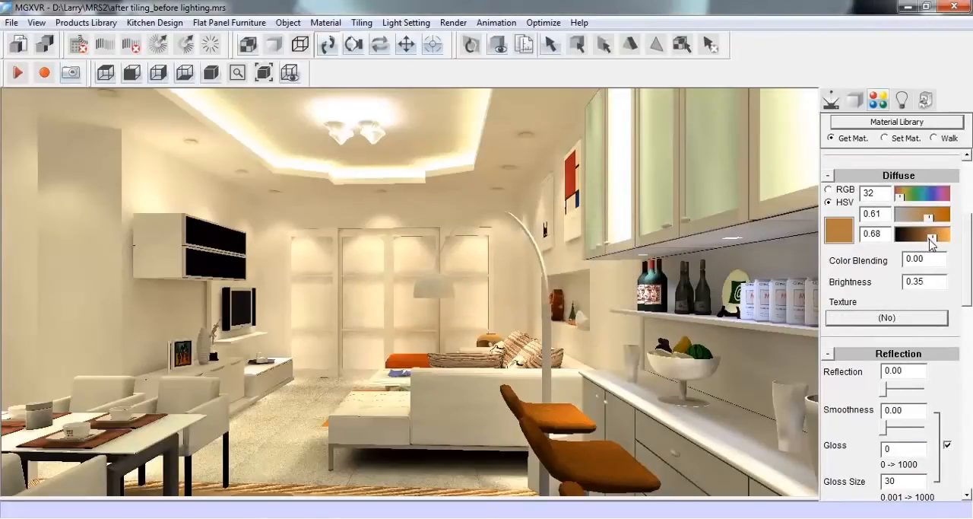
Make the bar stools black with diffuse saturation 0.92 and value 0
drag(932, 240, 960, 222)
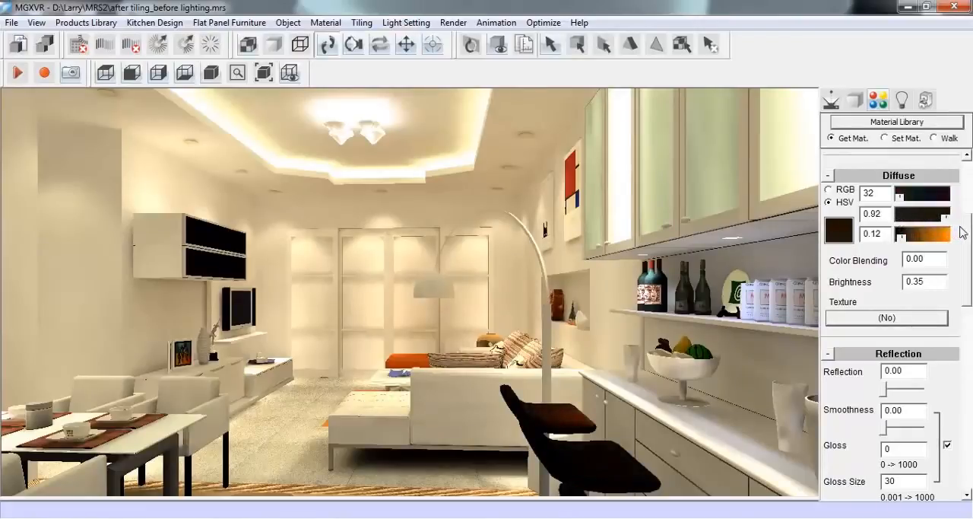
drag(902, 241, 893, 242)
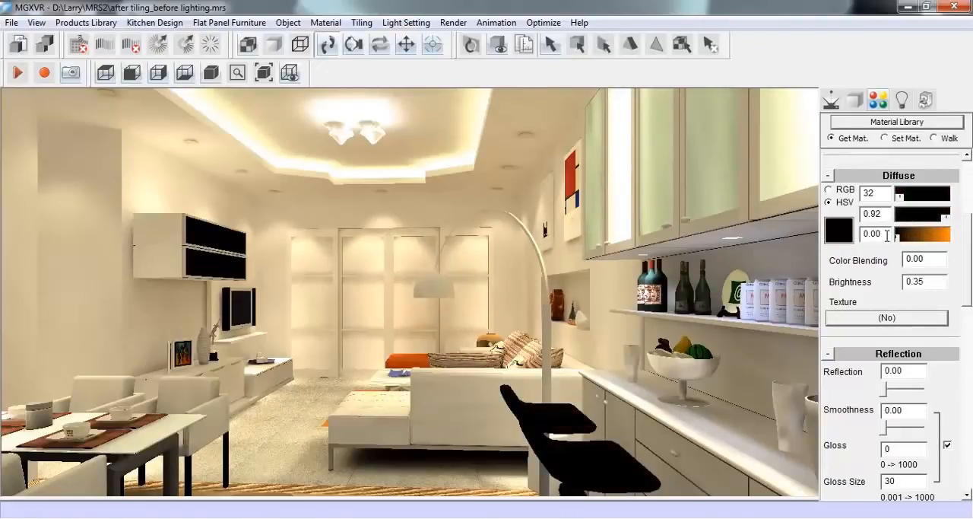
drag(967, 264, 971, 227)
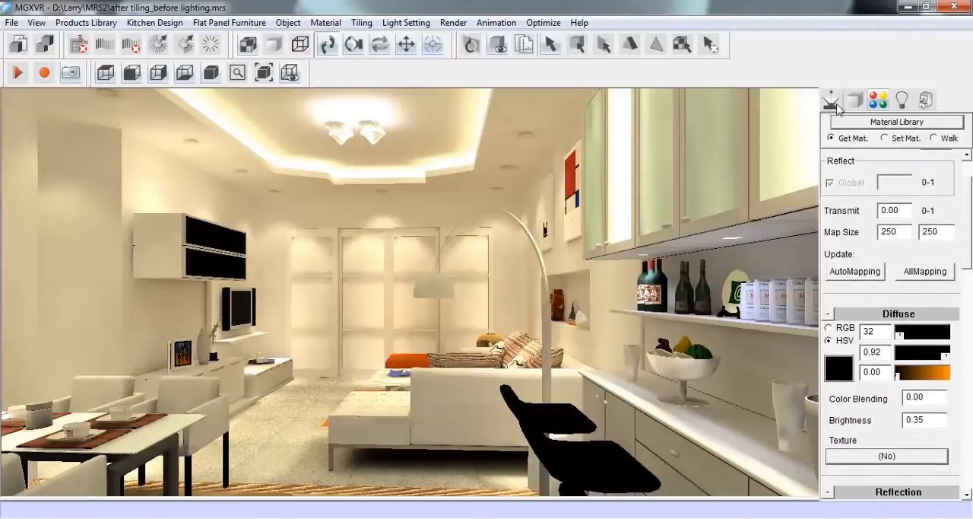
Pick up the material of the low TV cabinet's doors and set its diffuse saturation to 0
right_click(780, 138)
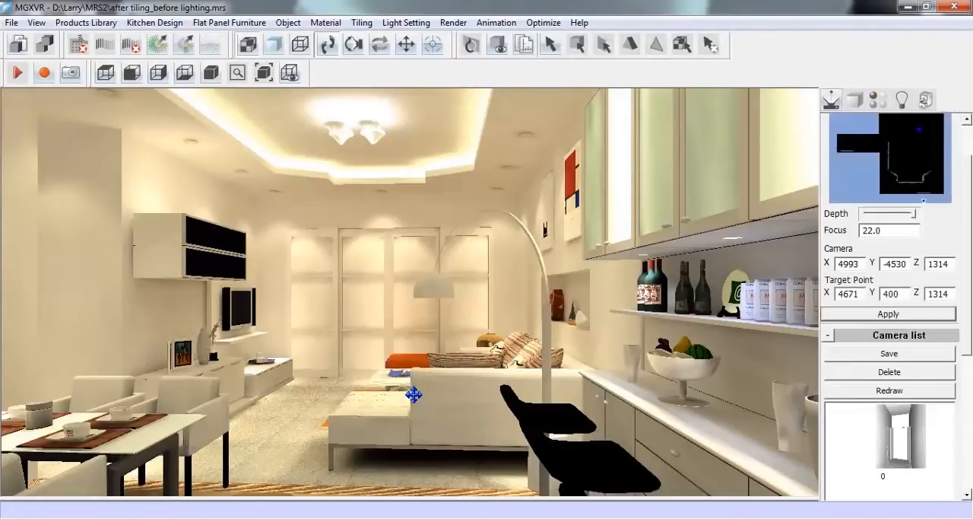
drag(413, 393, 580, 452)
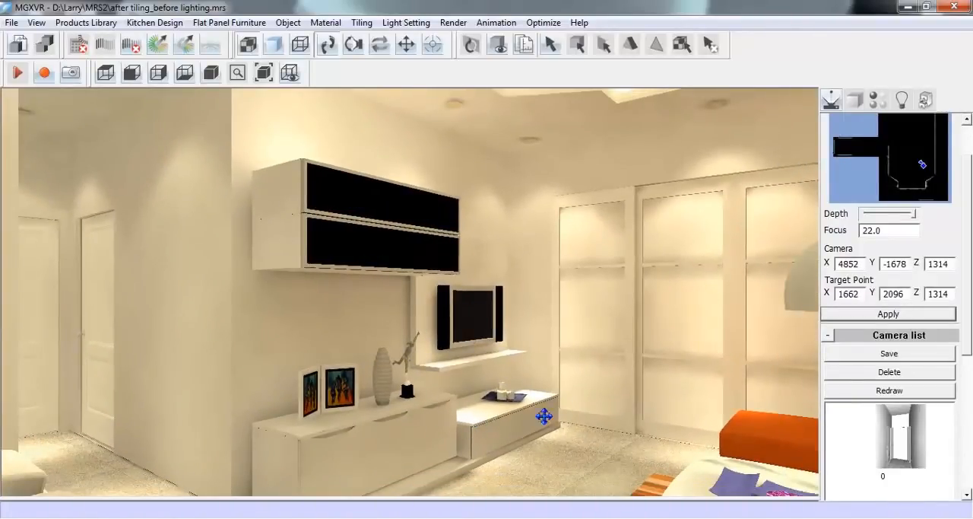
click(878, 99)
scroll(969, 192, up, 2)
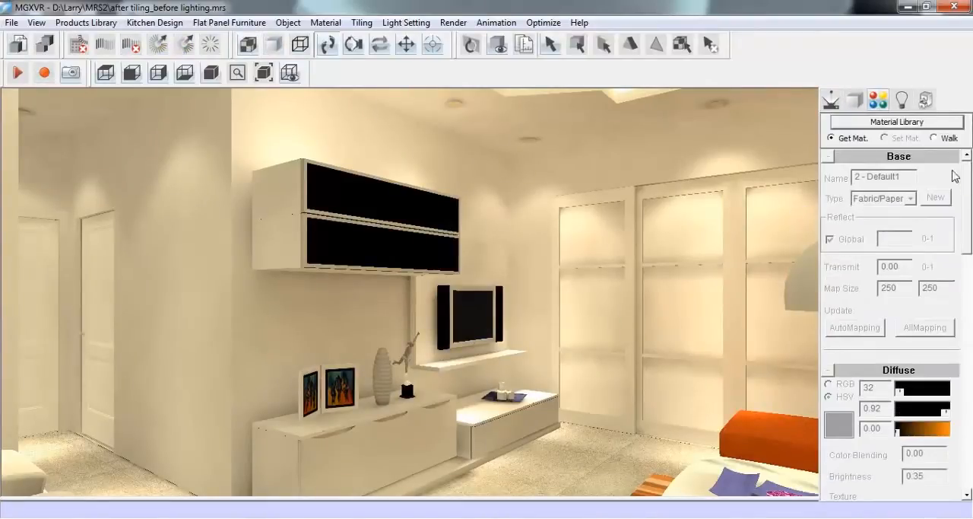
click(354, 447)
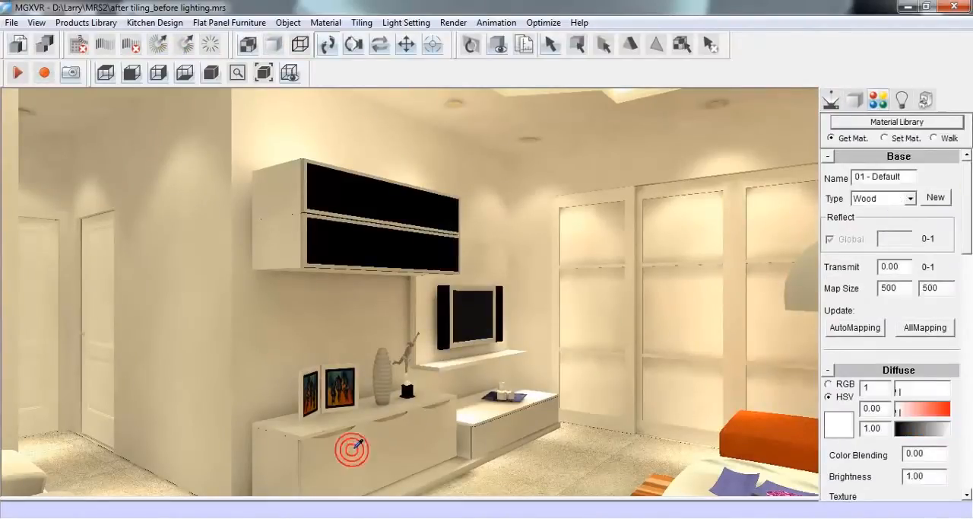
drag(899, 411, 852, 412)
text(0)
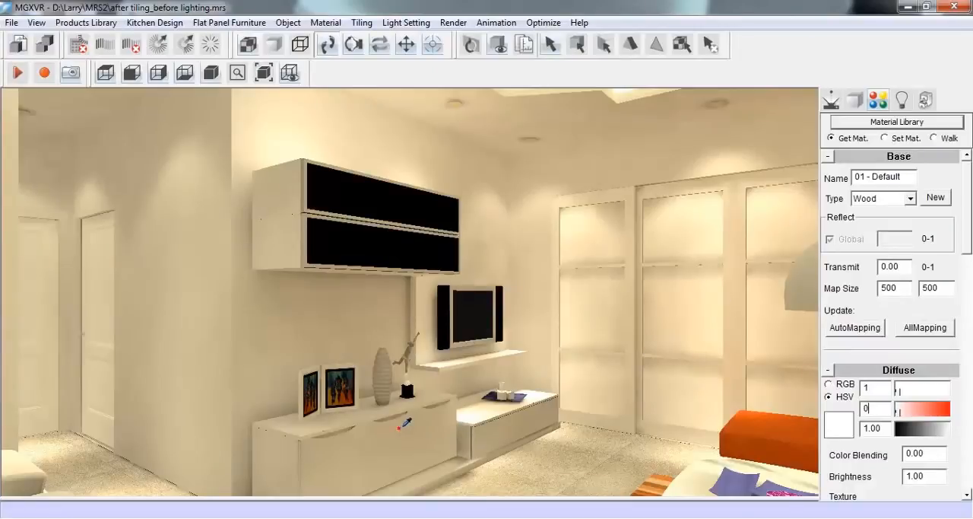
Create a new material from the low cabinet's material as a copy and apply it to the taller unit's right-hand door
click(399, 428)
click(934, 202)
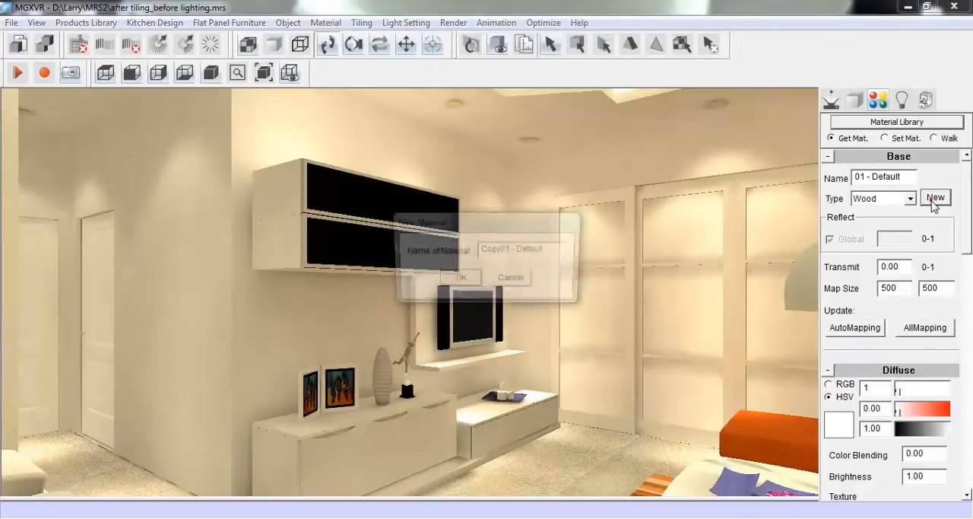
click(462, 280)
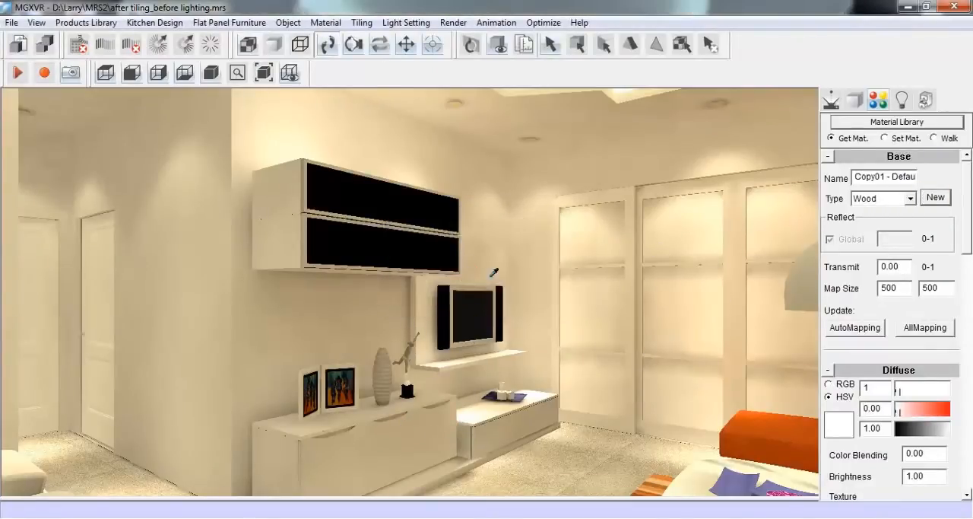
click(885, 138)
click(432, 422)
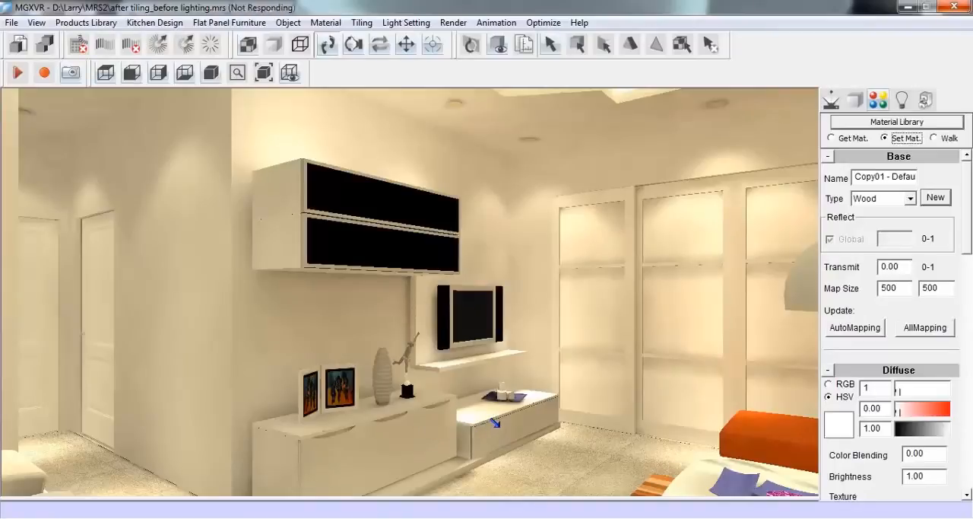
Pick up the black faceboard material from the wall cabinet and apply it to all door and drawer fronts of the low TV cabinet
click(838, 141)
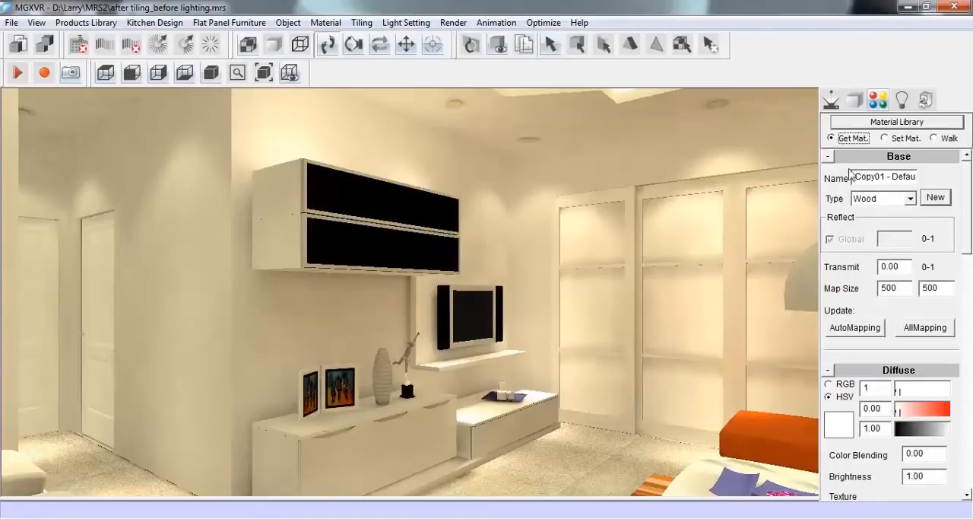
click(396, 196)
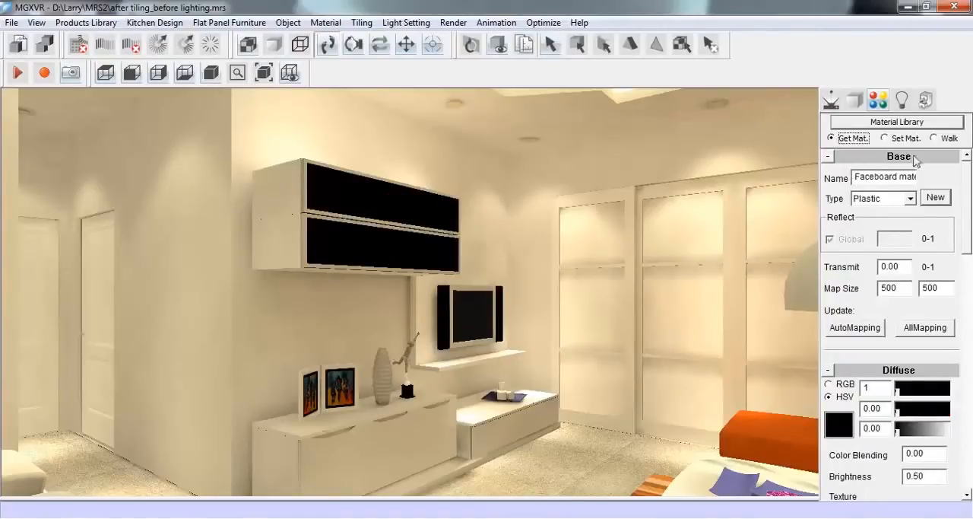
click(887, 140)
click(382, 437)
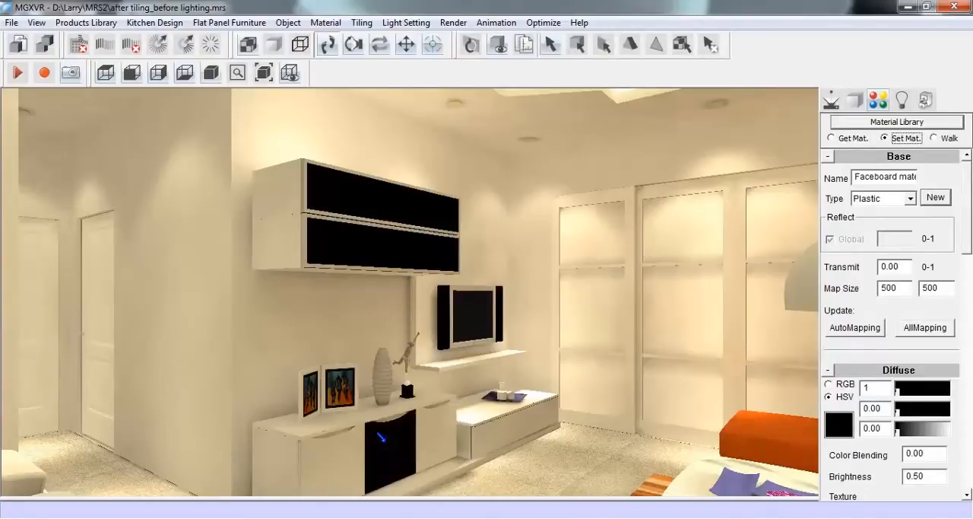
click(342, 455)
click(421, 428)
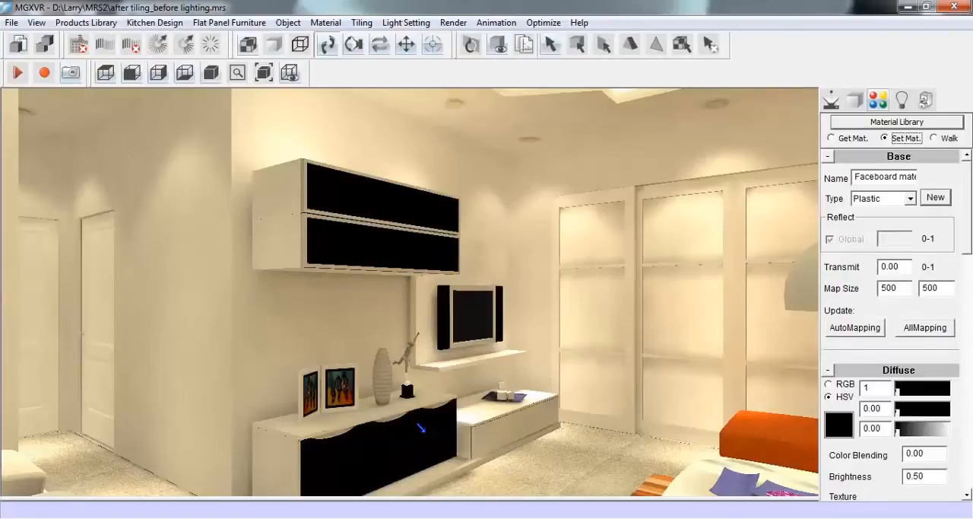
click(481, 431)
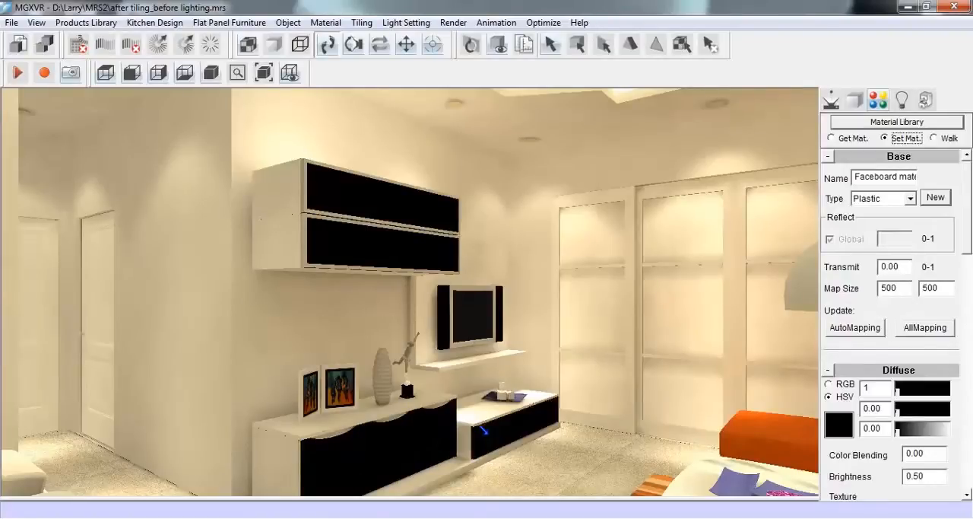
click(832, 138)
Create the material CopyQIANGMIAN from the wall beside the dining table and apply it to that wall
click(832, 100)
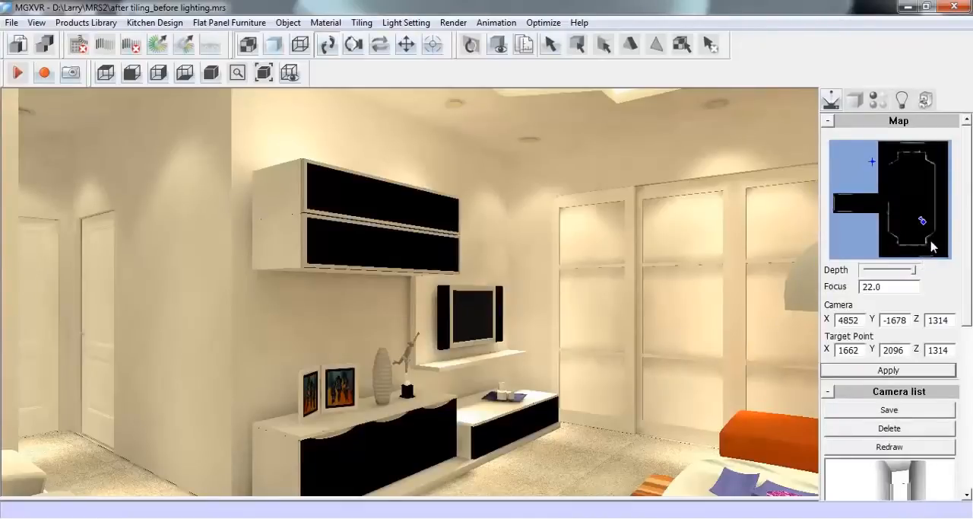
drag(927, 234, 895, 163)
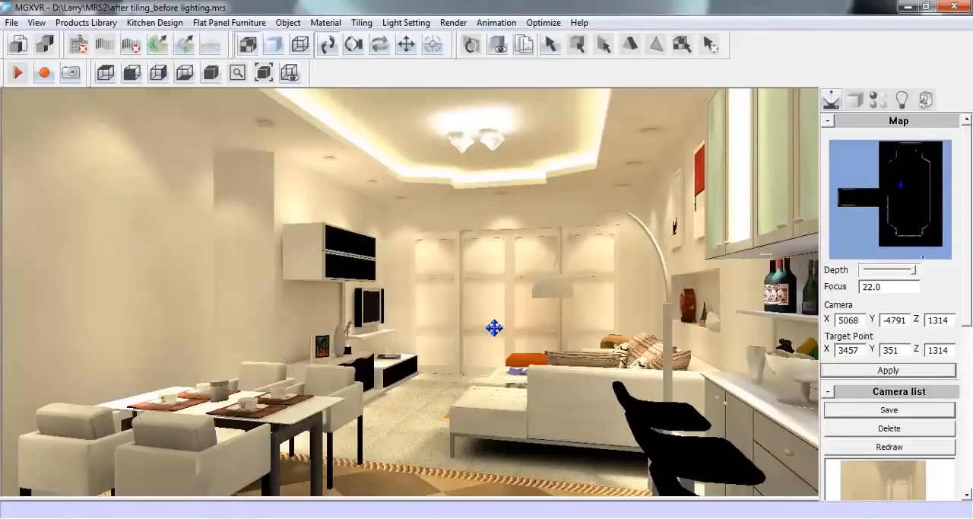
click(877, 101)
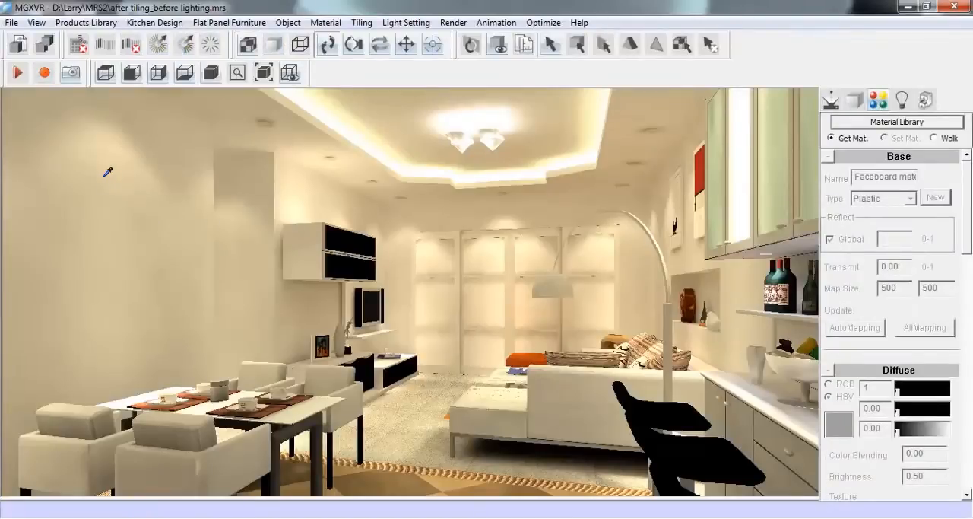
click(135, 244)
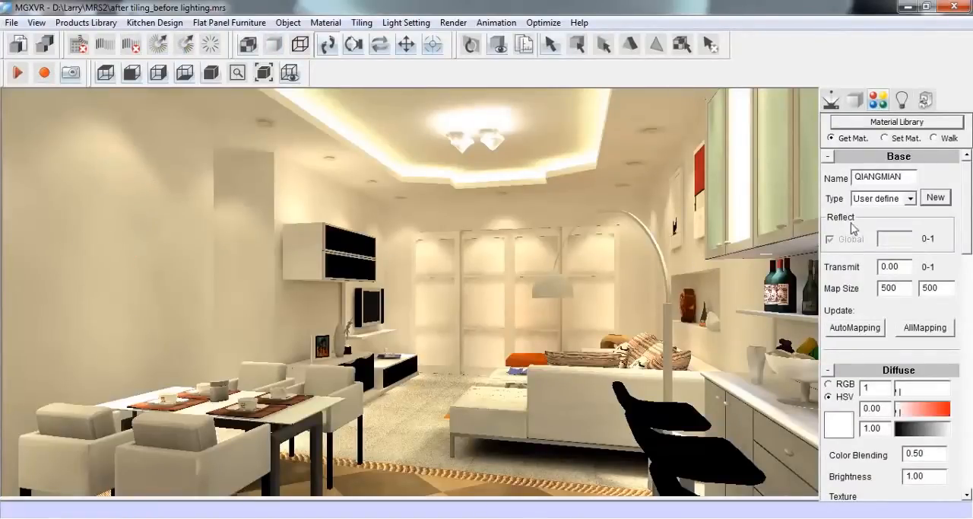
click(936, 197)
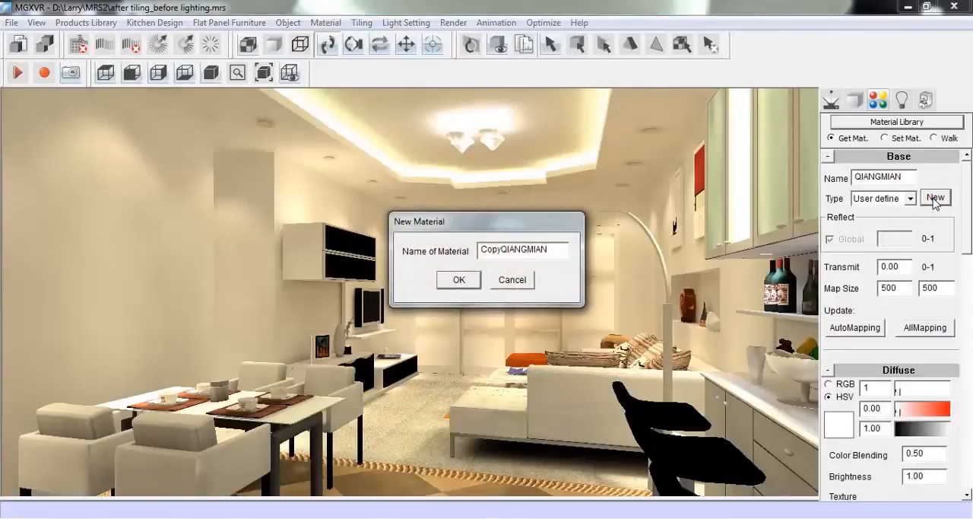
click(460, 280)
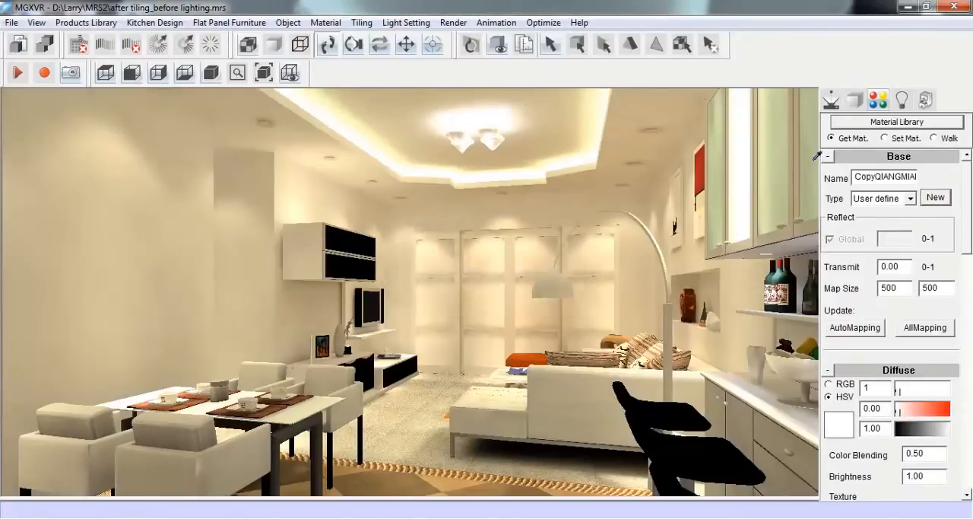
click(886, 138)
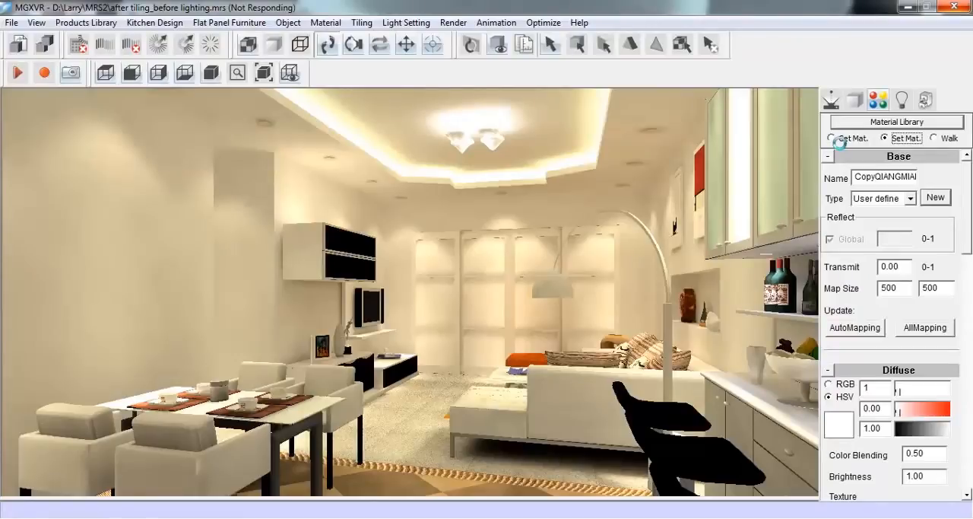
click(840, 140)
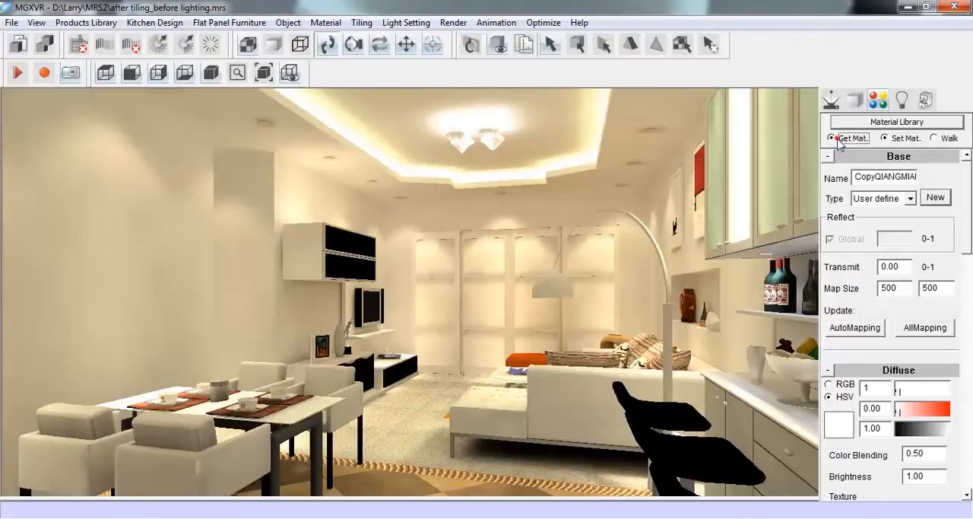
Change the copied wall material's type to Metal with a diffuse saturation of 0.00
click(911, 200)
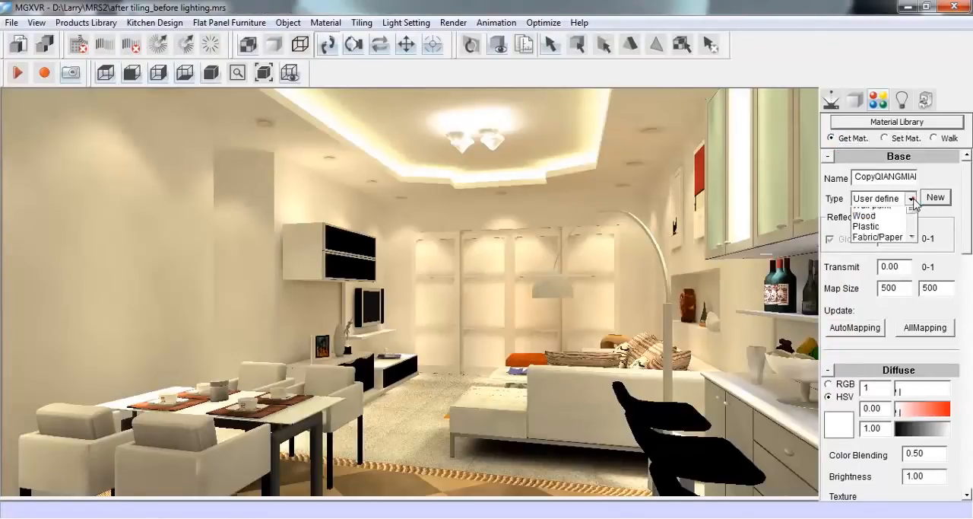
scroll(913, 232, down, 2)
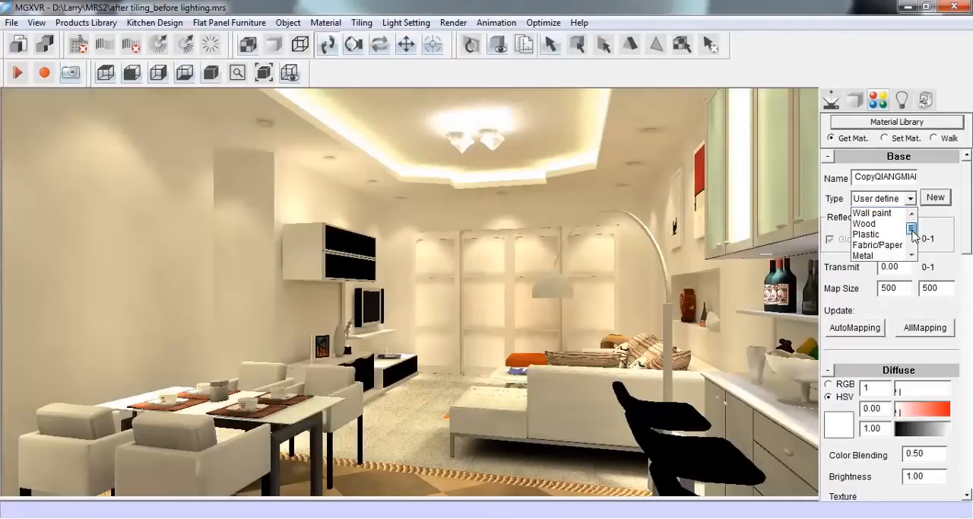
click(888, 244)
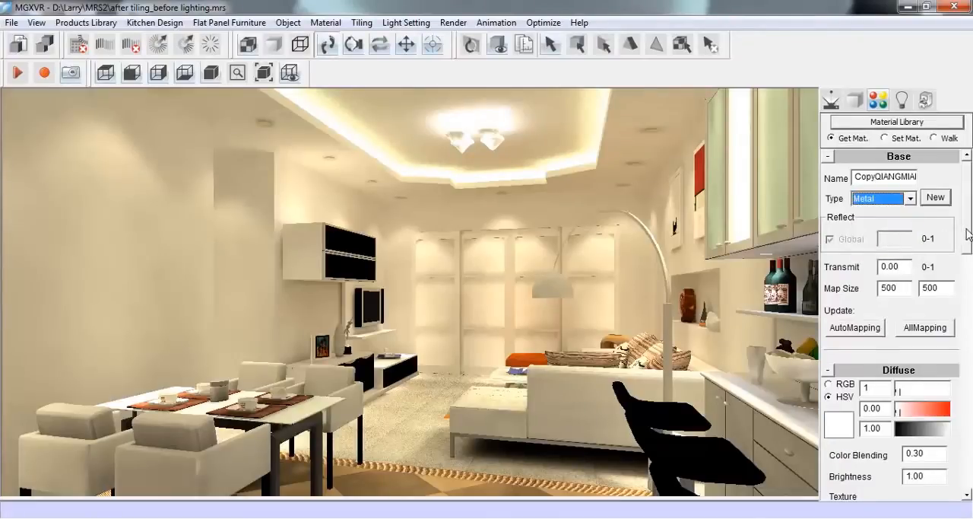
scroll(966, 240, down, 3)
mouse_move(898, 304)
mouse_down()
mouse_move(933, 302)
mouse_move(896, 303)
mouse_up()
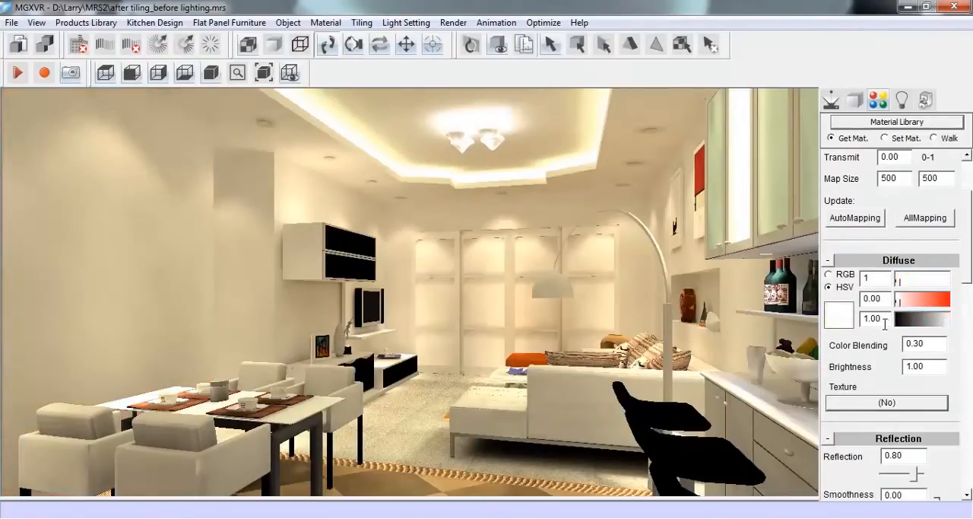
Assign the circle-pattern image 1163148671.jpg from the maps folder as the wall material's reflection texture
scroll(897, 304, down, 4)
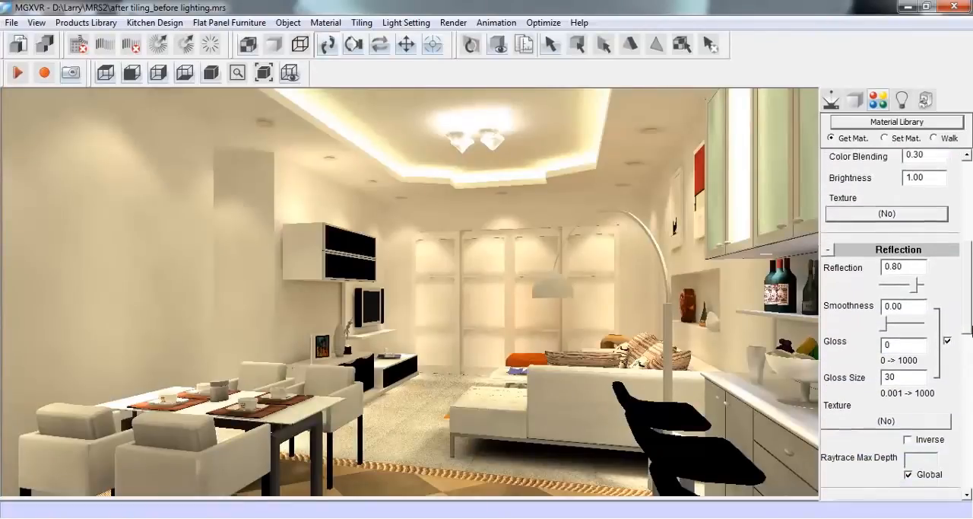
click(883, 403)
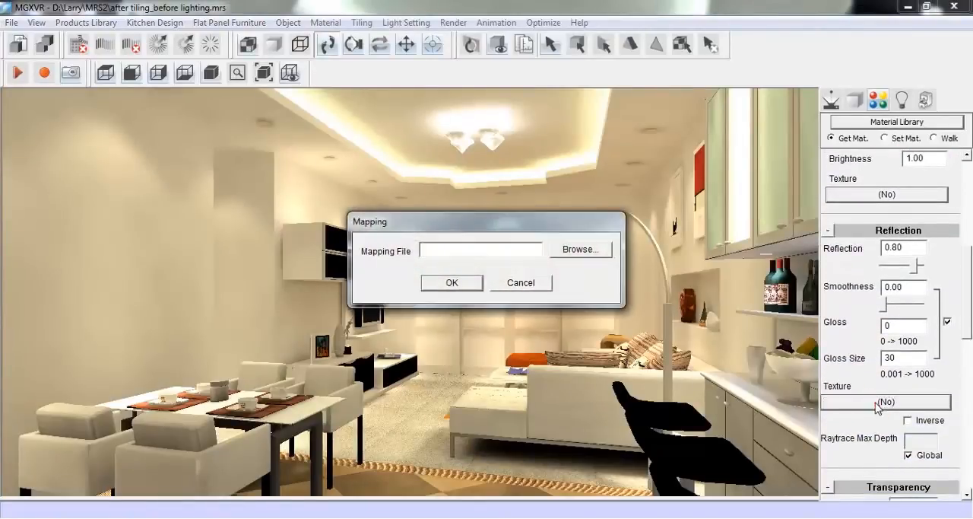
click(581, 250)
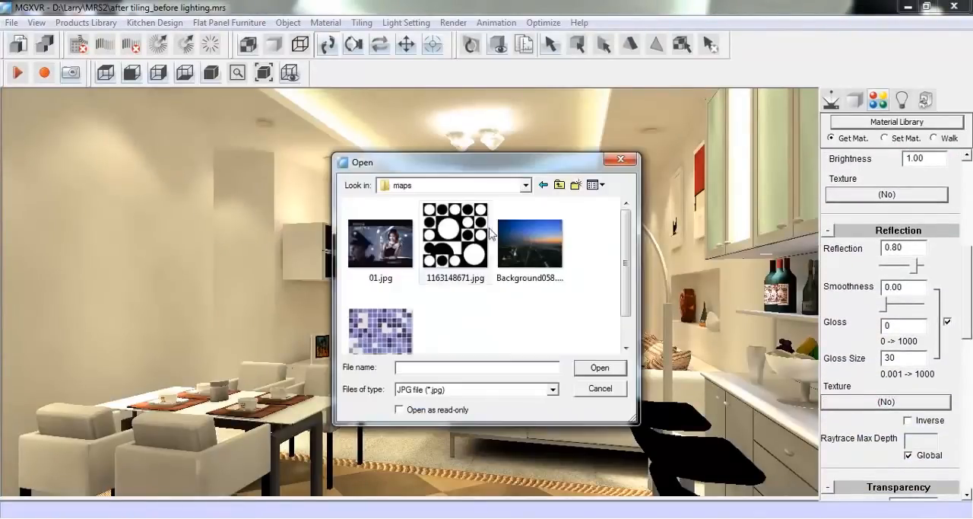
scroll(623, 254, down, 1)
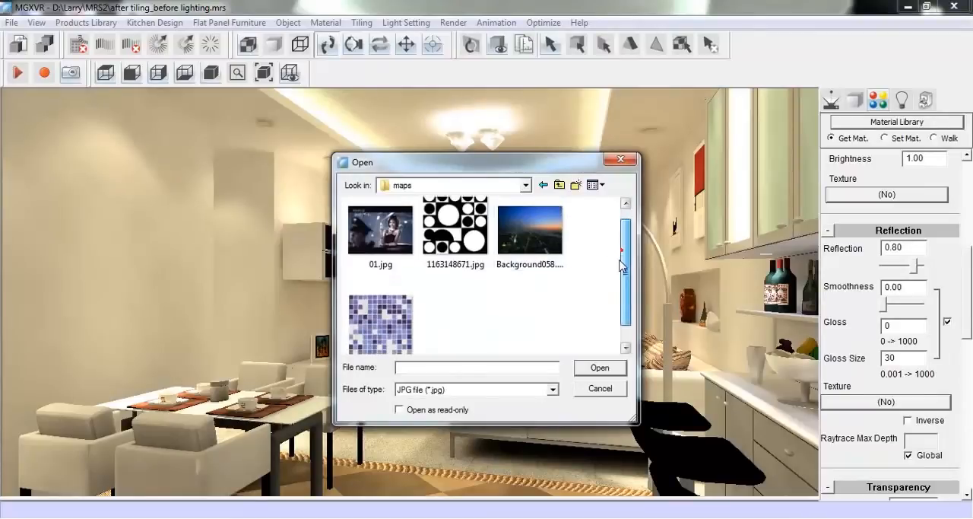
click(455, 232)
click(593, 369)
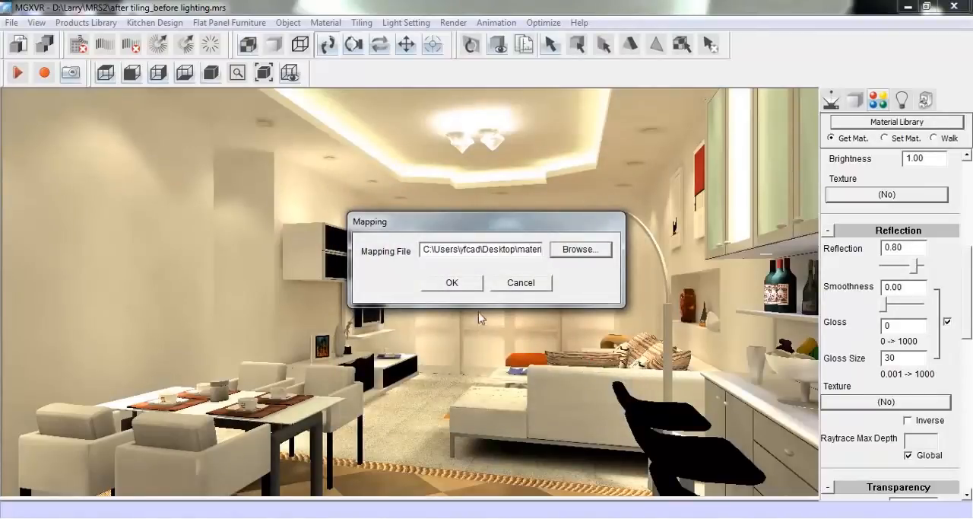
click(455, 283)
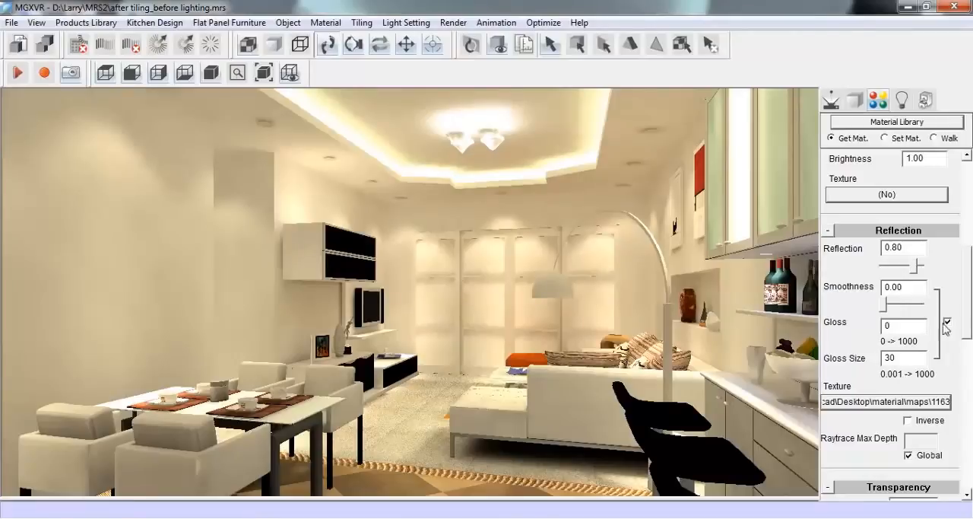
Set the wall material's map size to 800 by 800 and update all of its mapping
scroll(970, 303, up, 5)
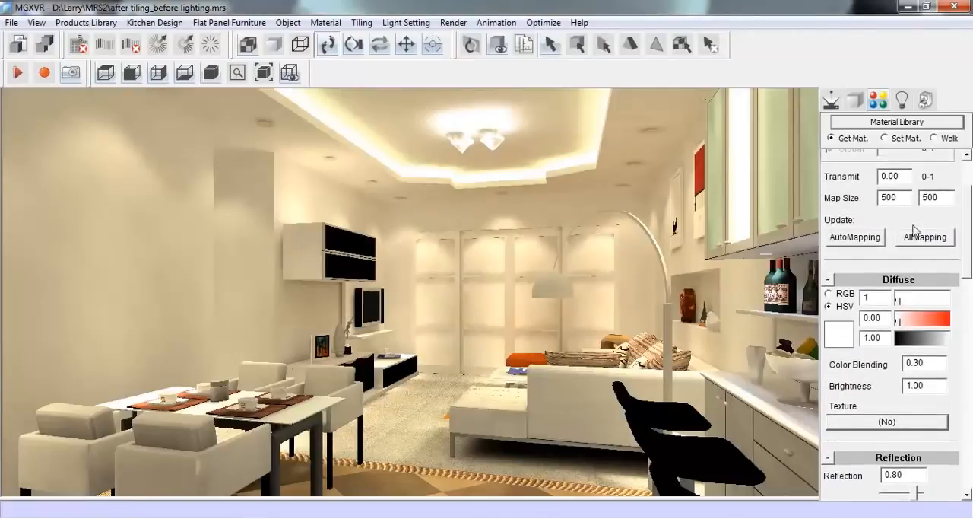
drag(900, 201, 876, 198)
text(8)
drag(941, 198, 922, 197)
text(8)
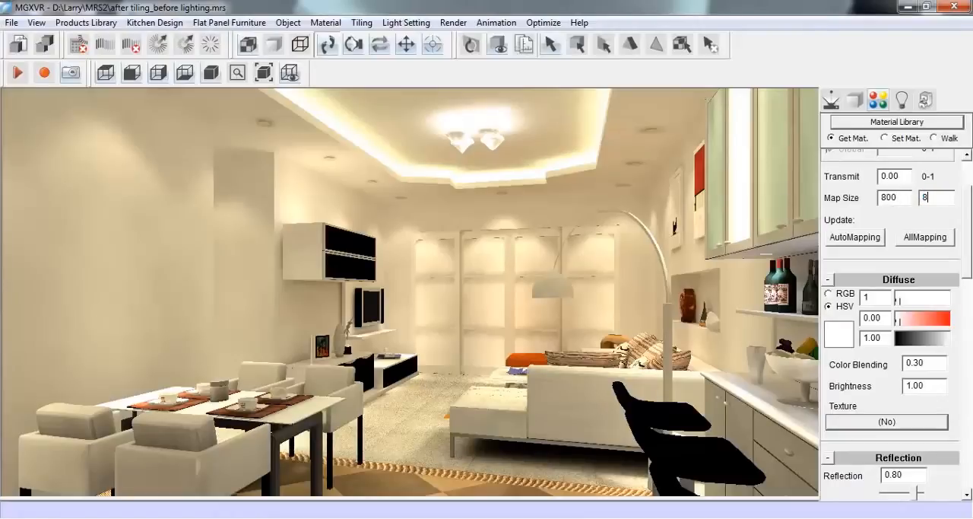
click(934, 239)
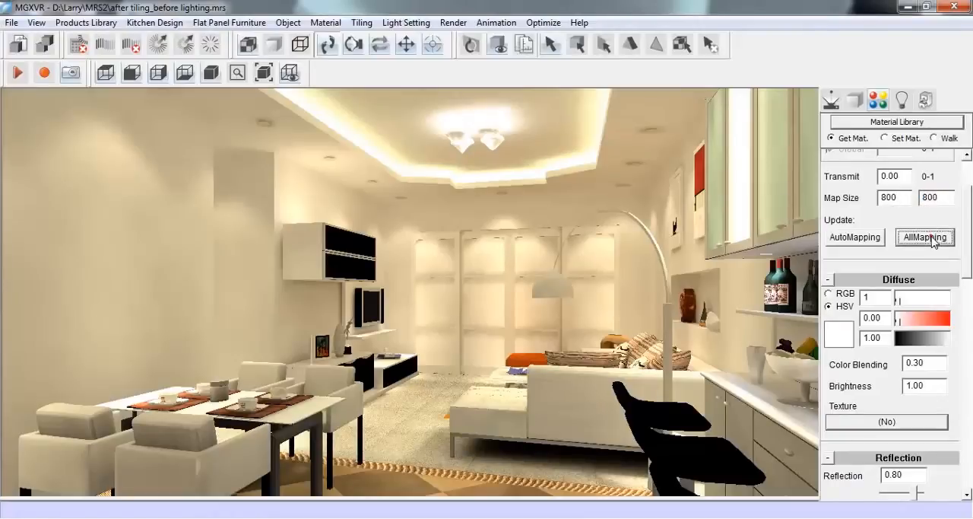
click(966, 205)
Raytrace the current view in Quick Mode with max depth 5, 1x1 antialias pixel point and antialias quality 1
click(831, 100)
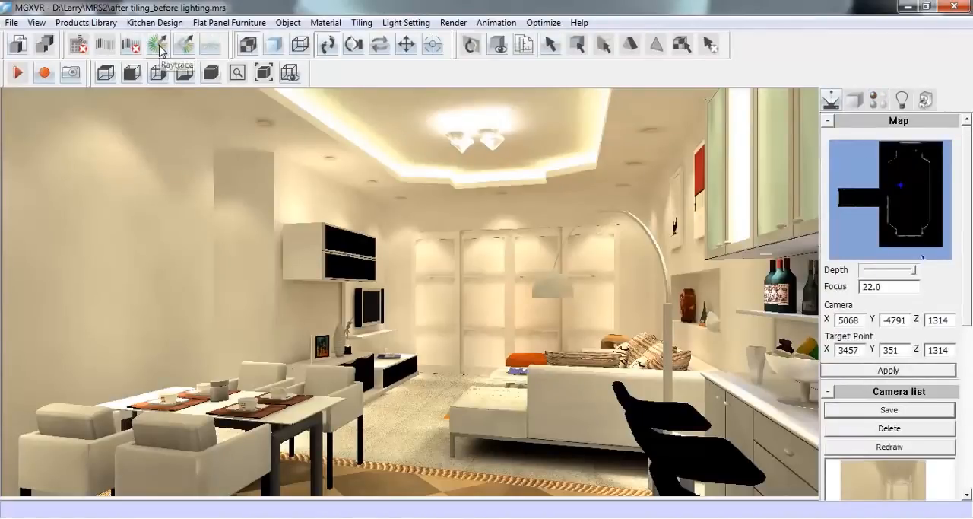
click(157, 43)
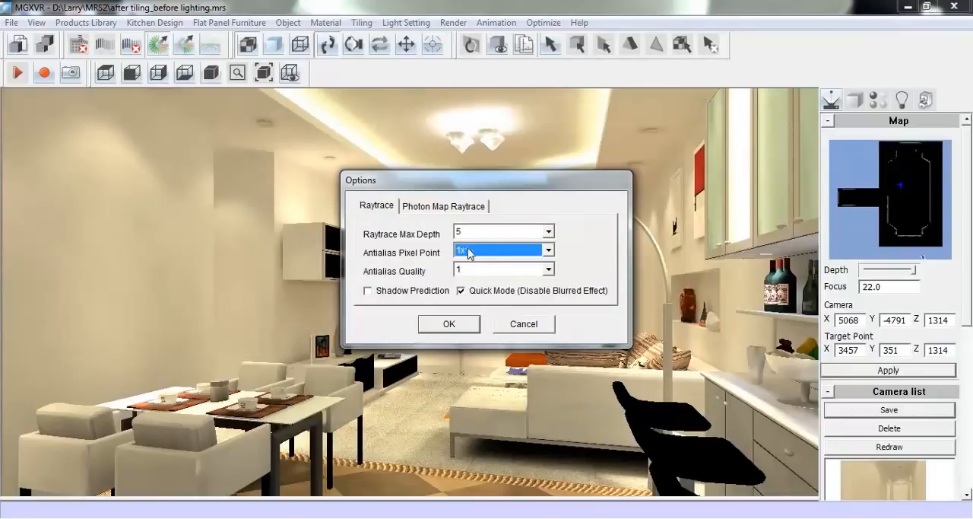
click(449, 325)
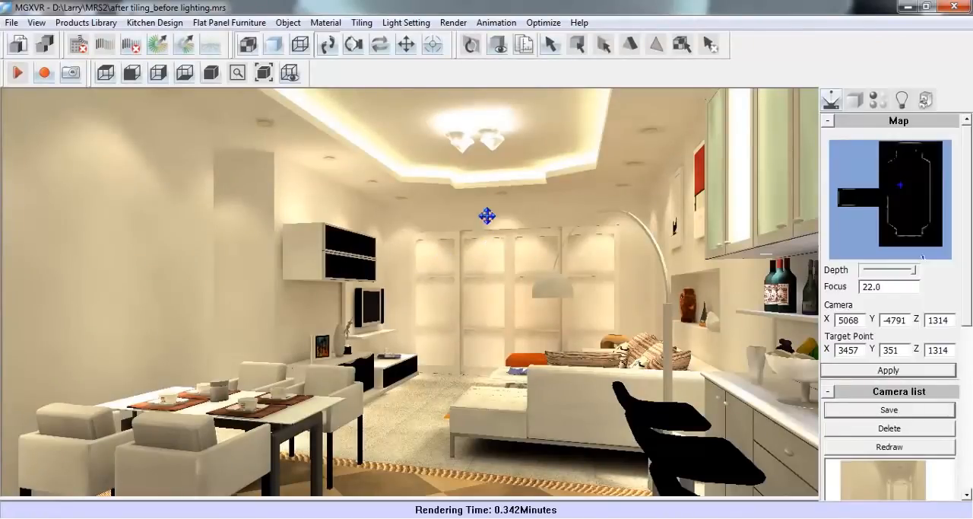
Set the render background to the texture Background058.jpg and raytrace the view again with the same options
click(453, 23)
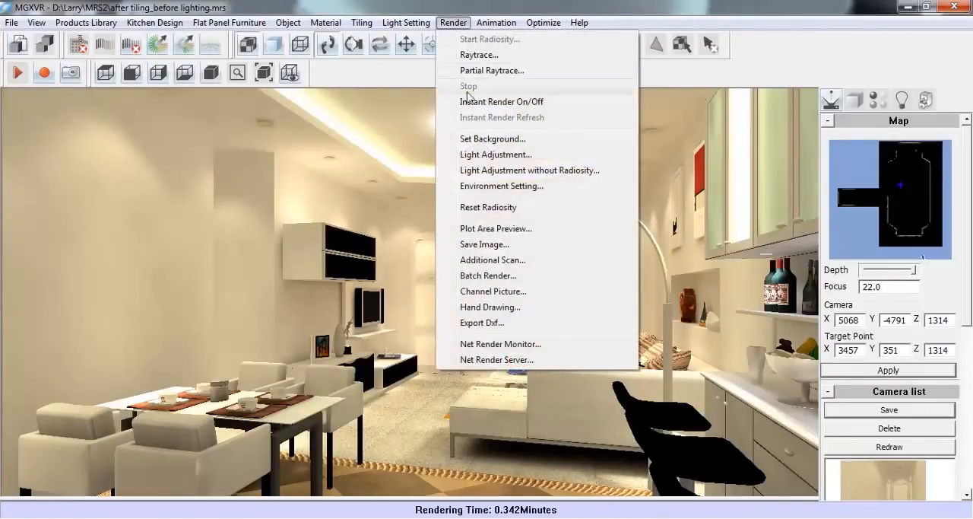
click(566, 146)
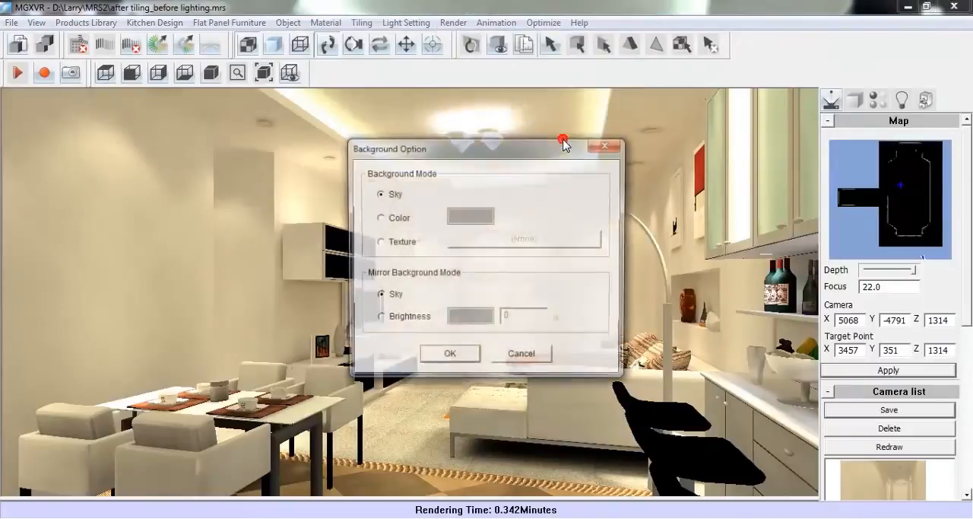
click(411, 243)
click(465, 240)
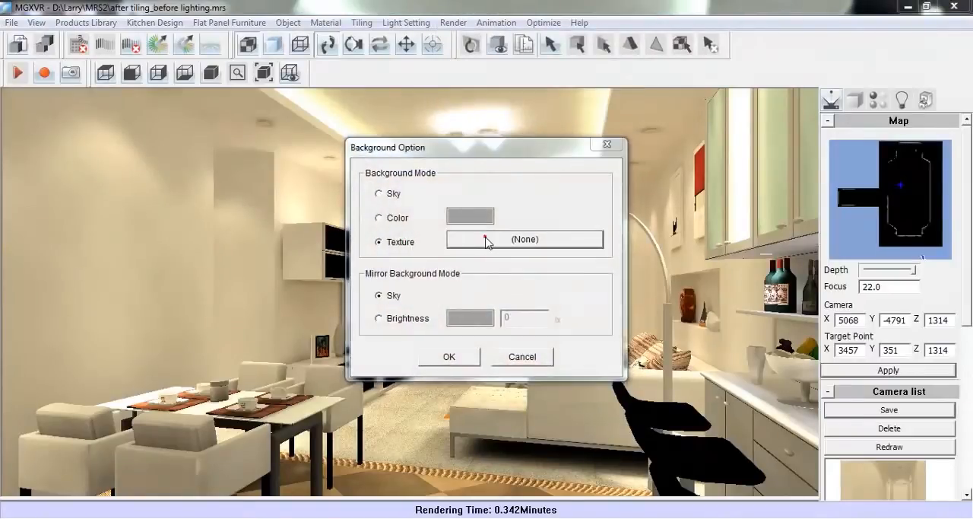
click(530, 244)
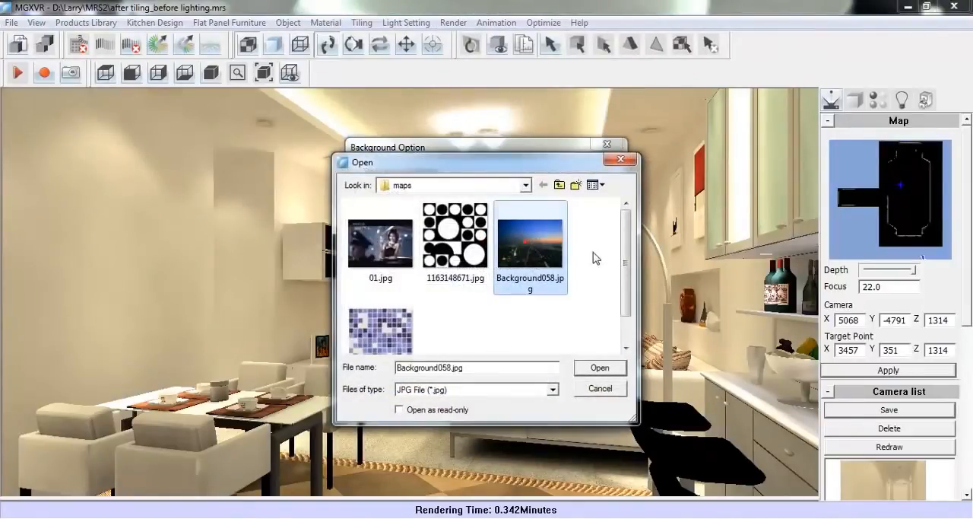
click(600, 369)
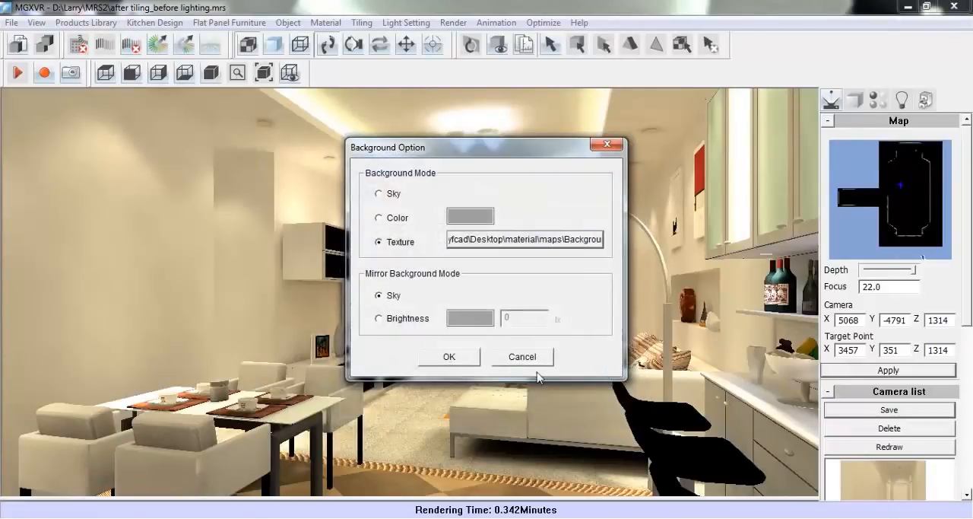
click(450, 356)
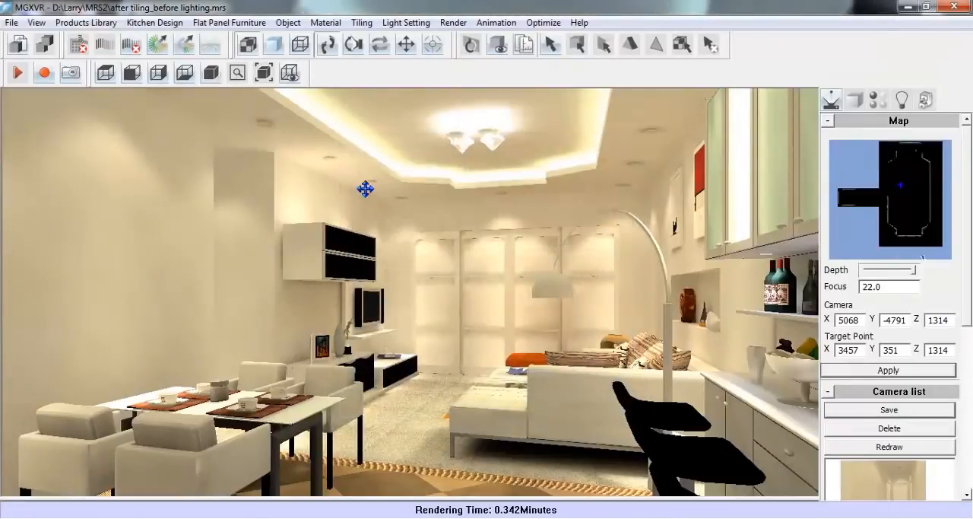
click(158, 44)
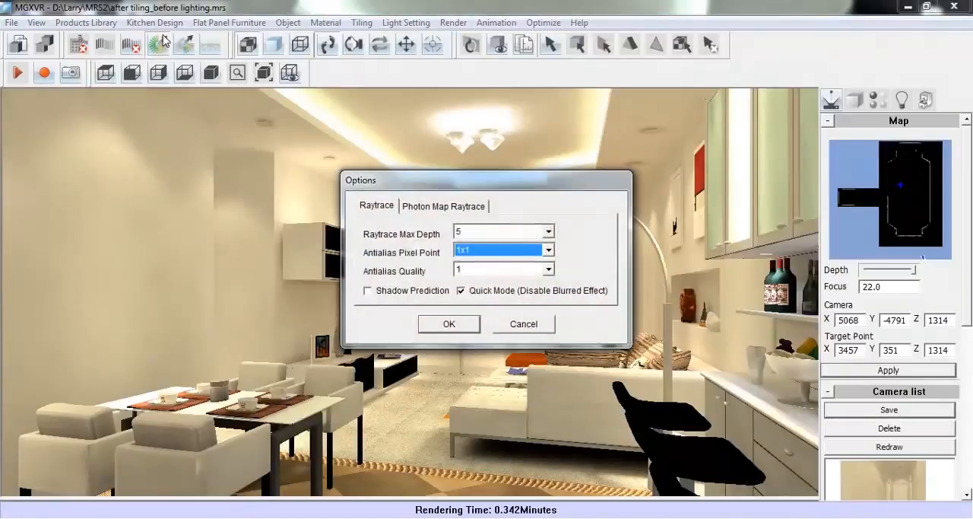
click(448, 324)
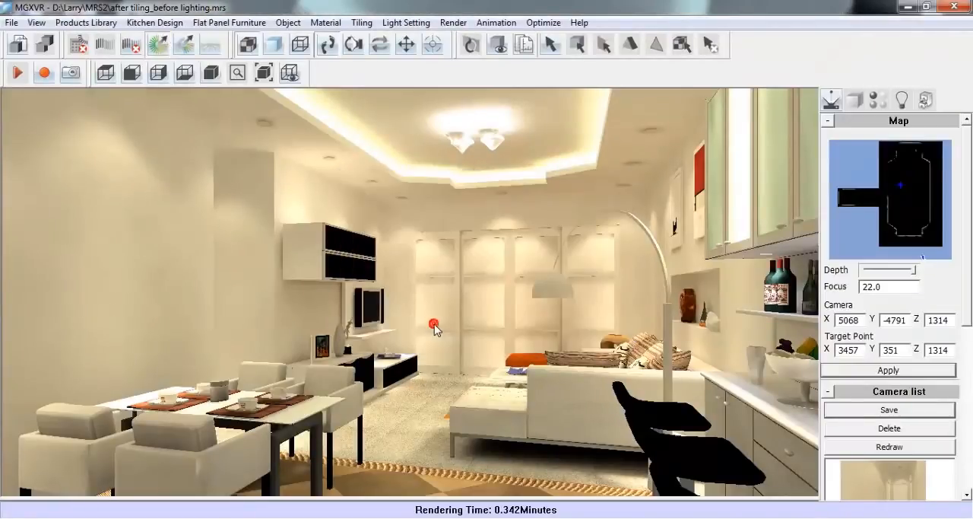
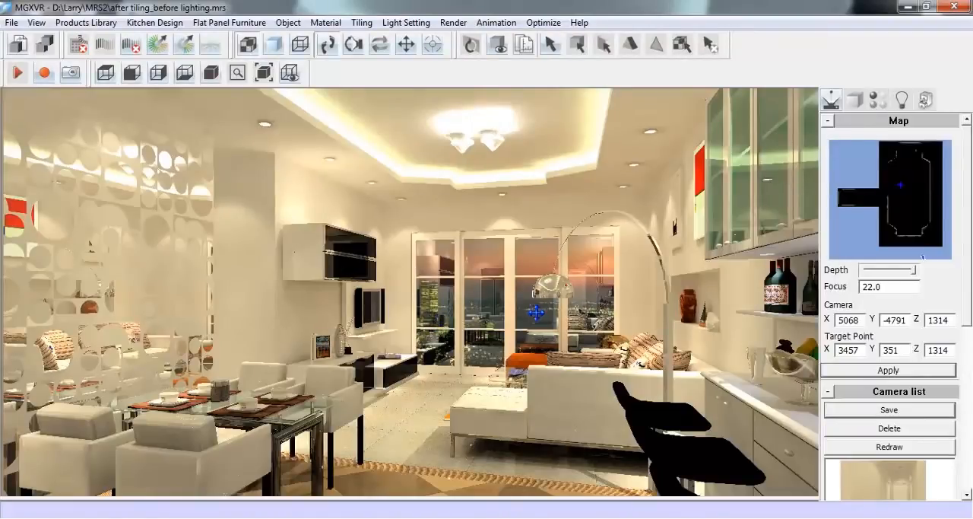
Pick up the black faceboard material from the wall cabinet and set its reflection to 0.02 and gloss to 3
click(875, 101)
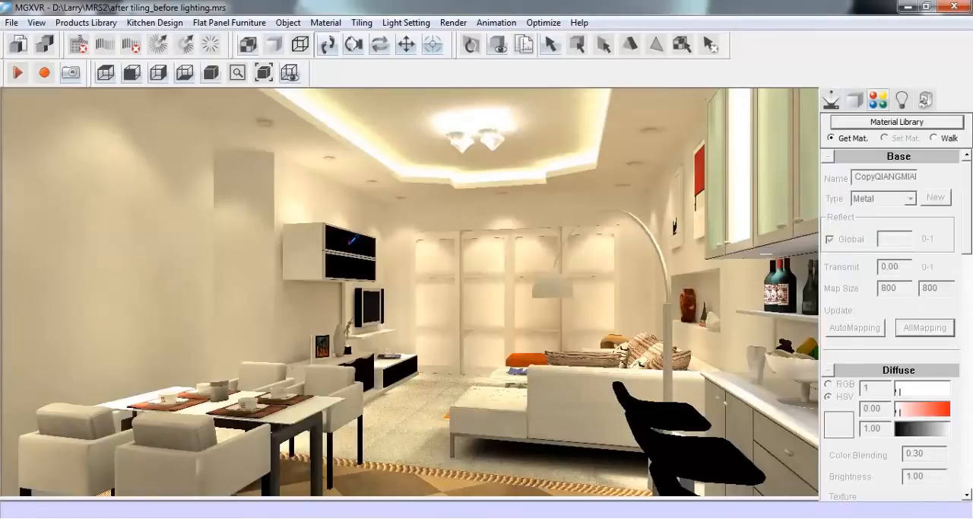
click(371, 240)
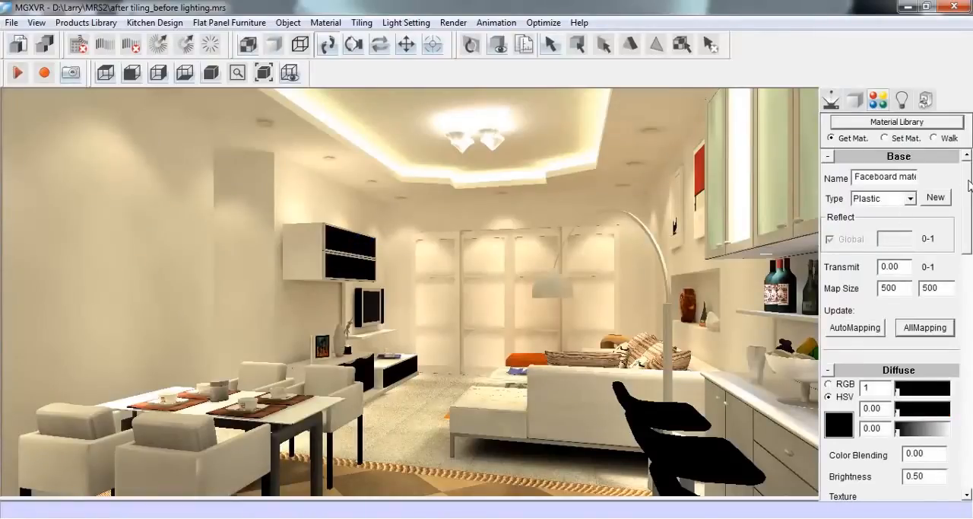
scroll(970, 185, down, 3)
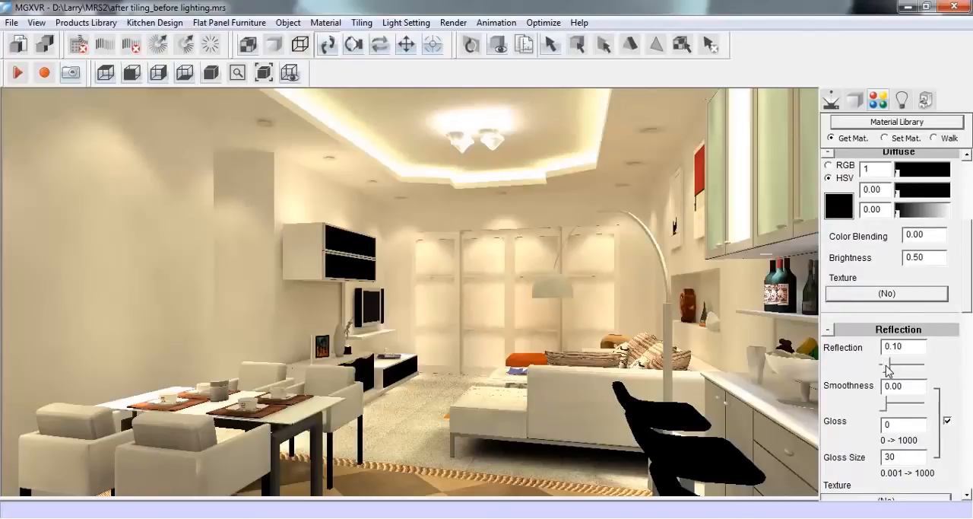
drag(889, 371, 886, 372)
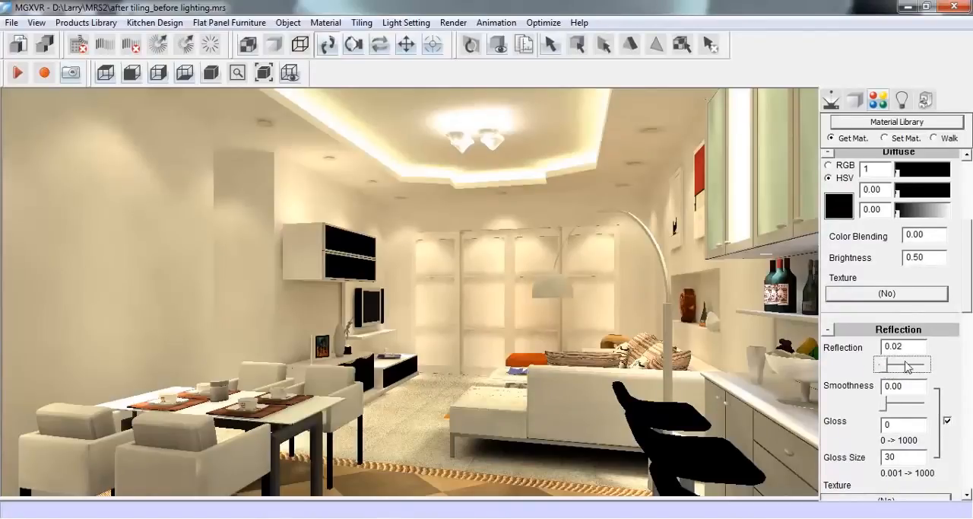
scroll(968, 302, down, 3)
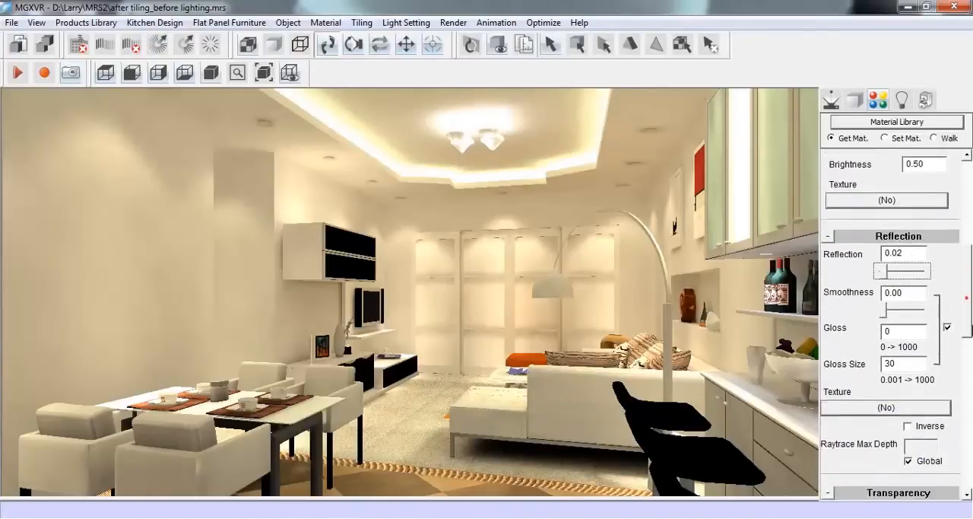
click(912, 316)
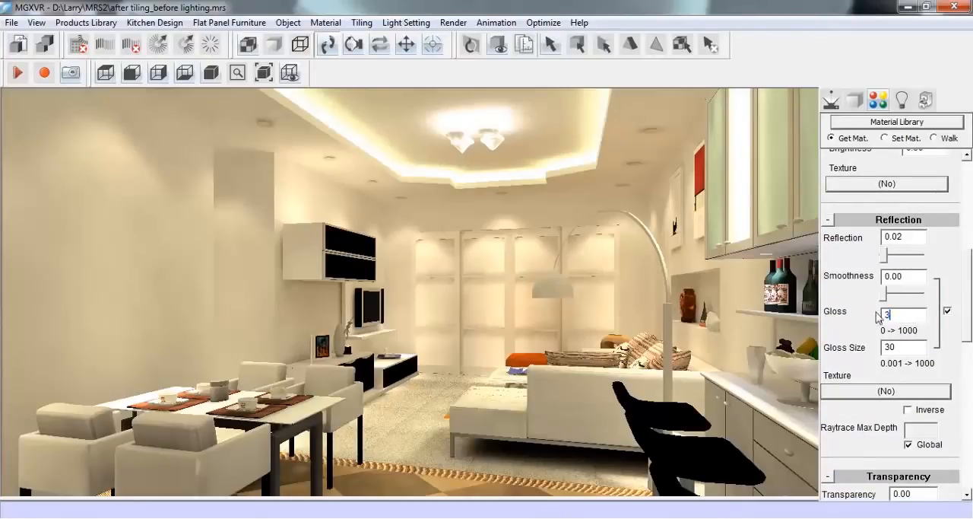
drag(968, 302, 970, 206)
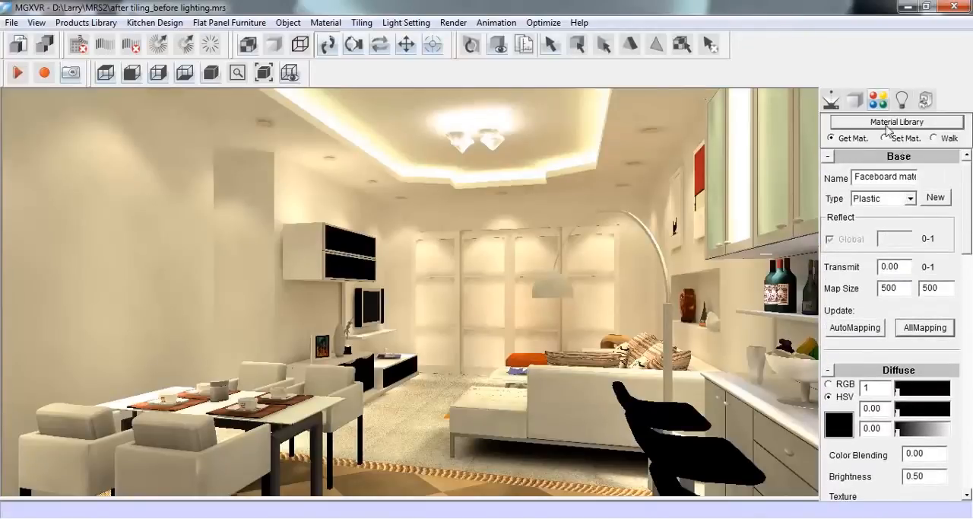
Turn on the plot area preview with an image size of 1024x768
click(831, 99)
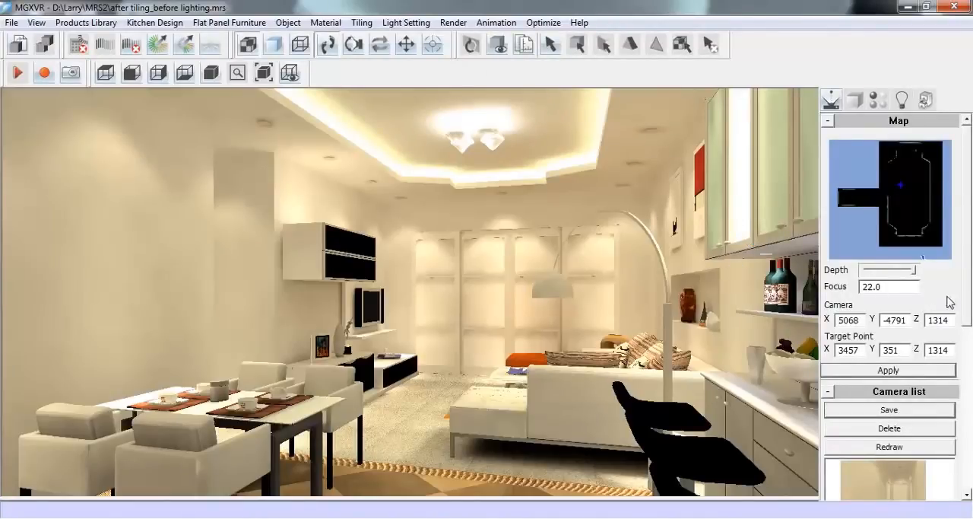
scroll(970, 311, down, 1)
scroll(970, 327, down, 1)
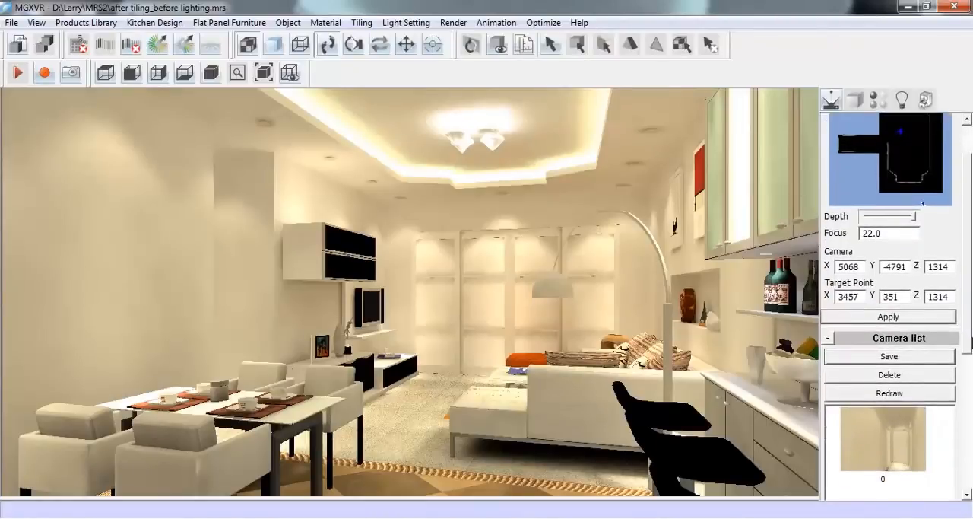
scroll(970, 327, up, 2)
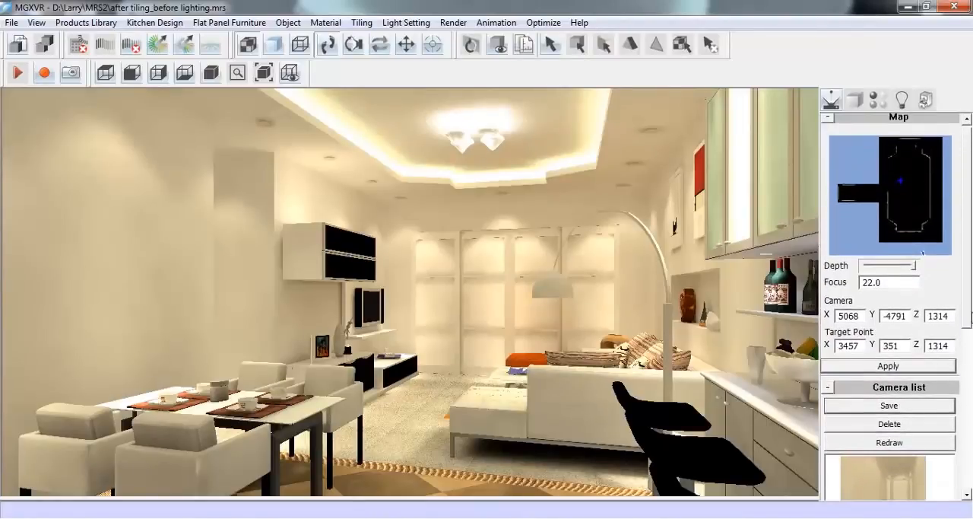
scroll(970, 312, up, 1)
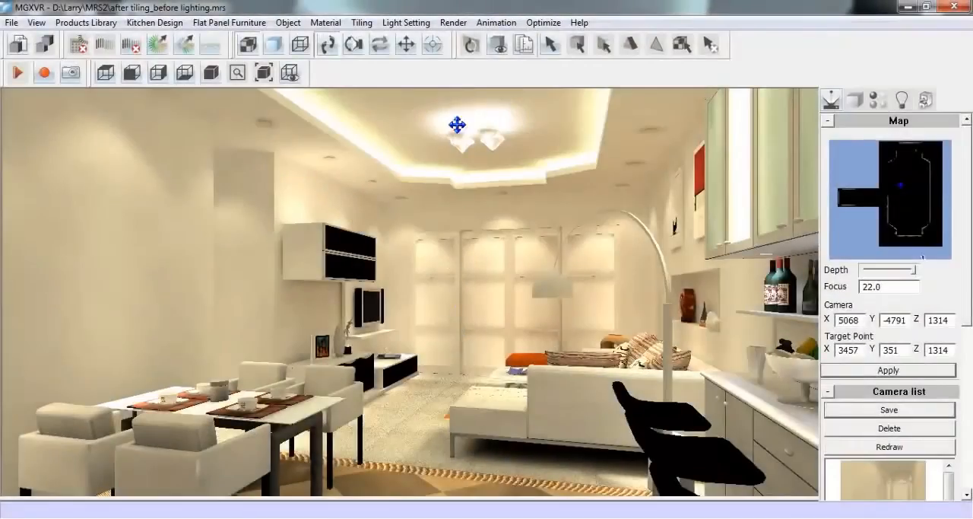
click(453, 22)
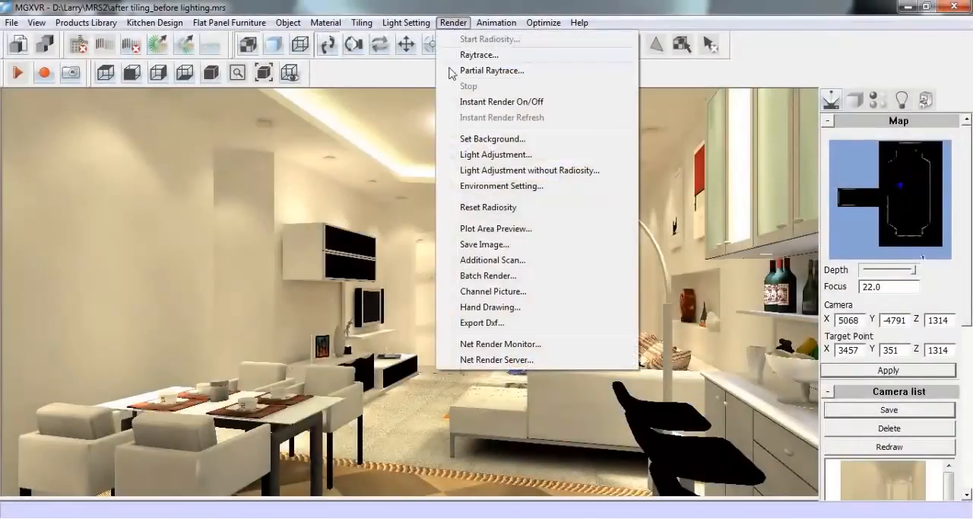
click(572, 233)
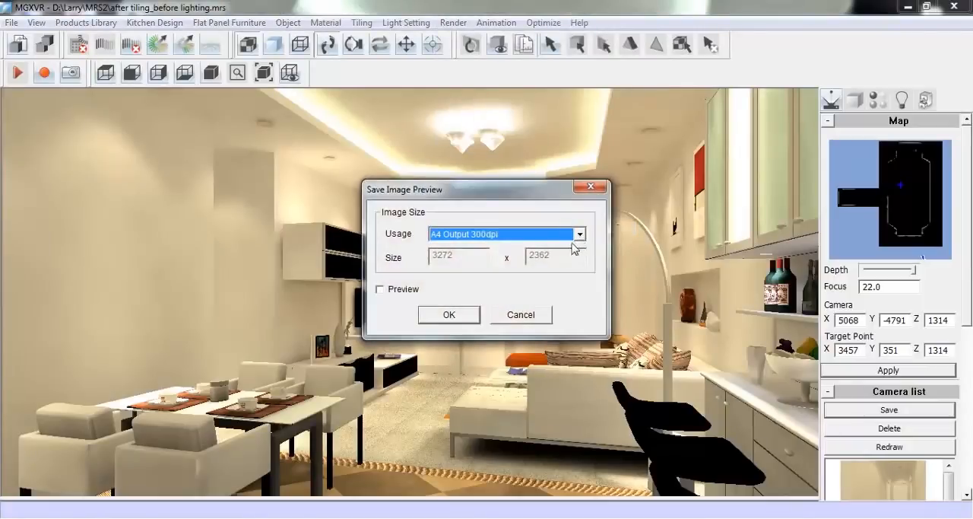
click(579, 237)
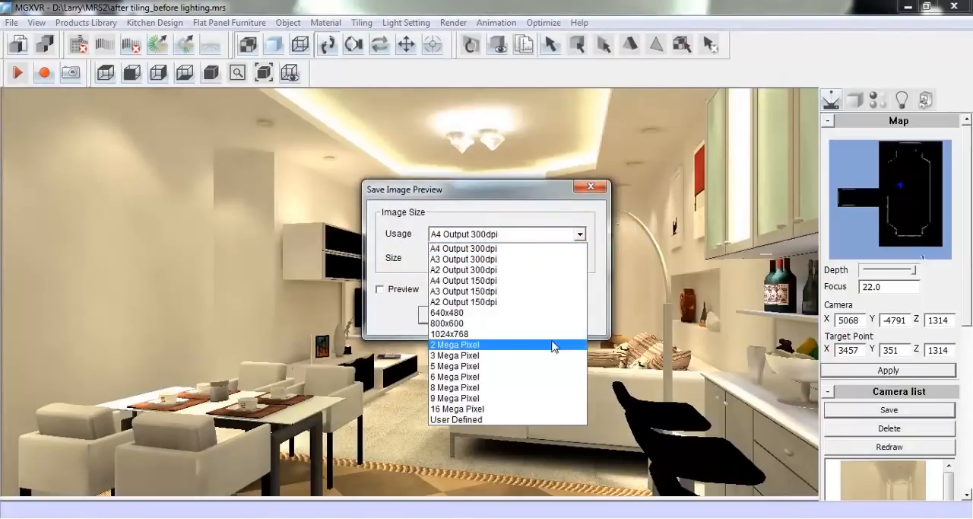
click(531, 332)
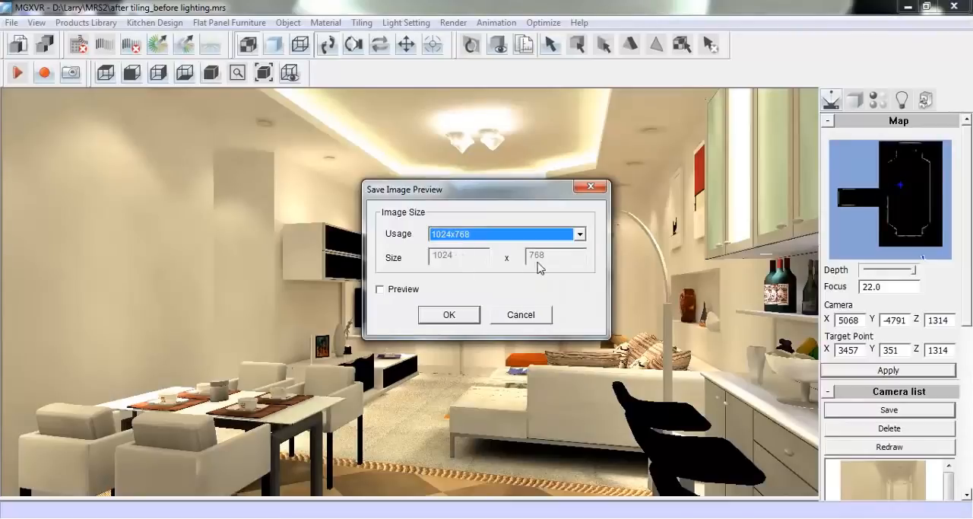
click(395, 289)
click(449, 314)
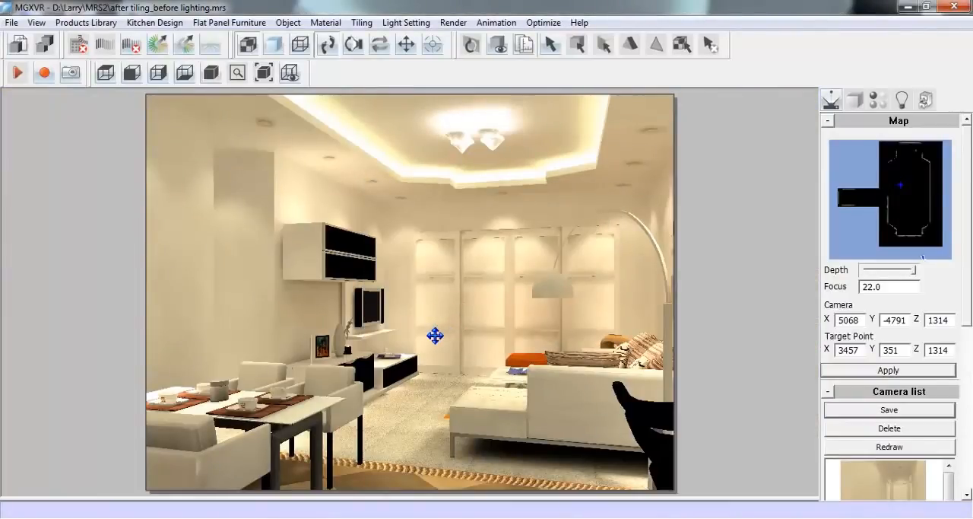
Set the camera focus to 18 and reframe the room, with the camera at about X 5120, Y -4940 and target at X 3761, Y 275
drag(435, 335, 431, 332)
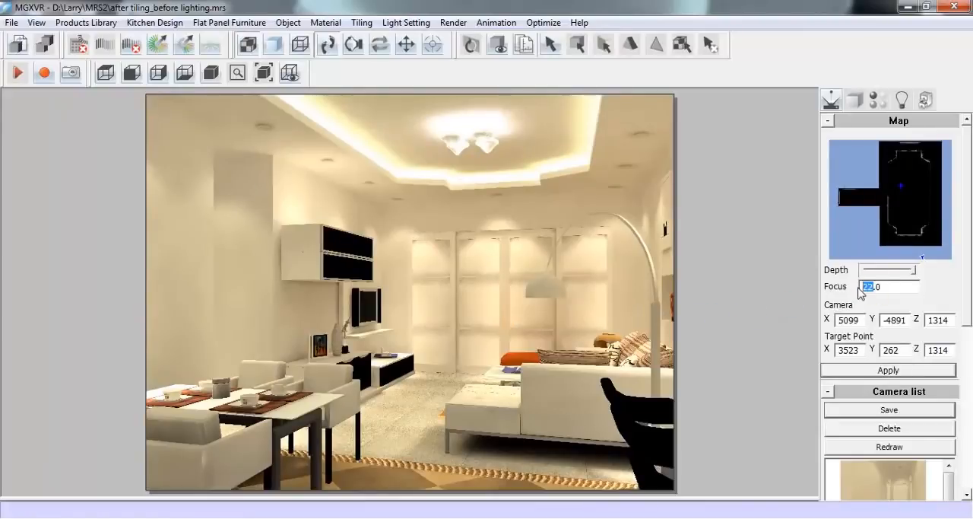
text(20)
key(Return)
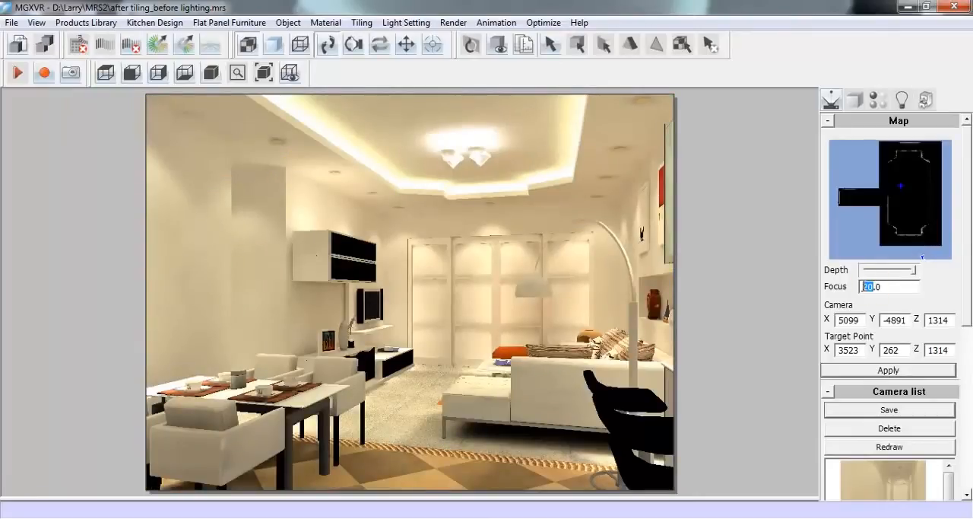
text(18)
key(Return)
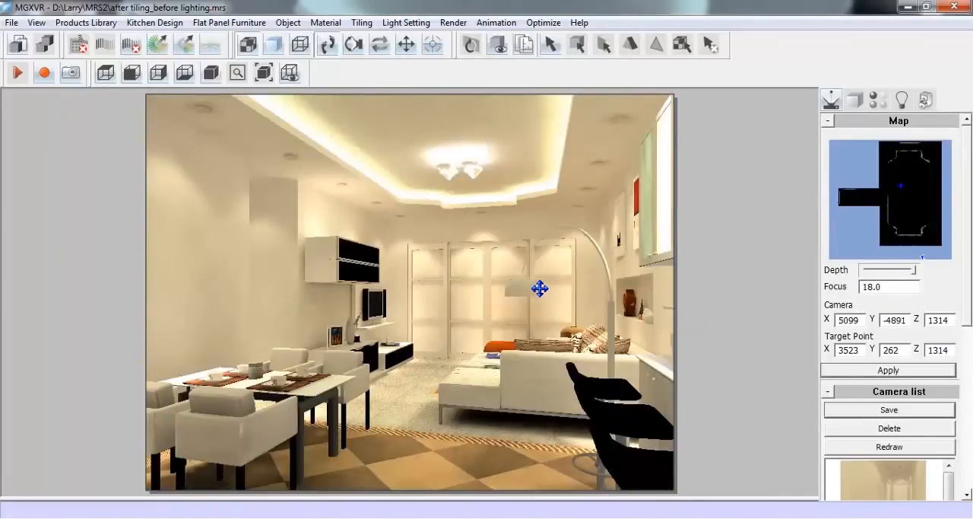
mouse_move(519, 282)
mouse_down()
mouse_move(533, 289)
mouse_move(526, 279)
mouse_up()
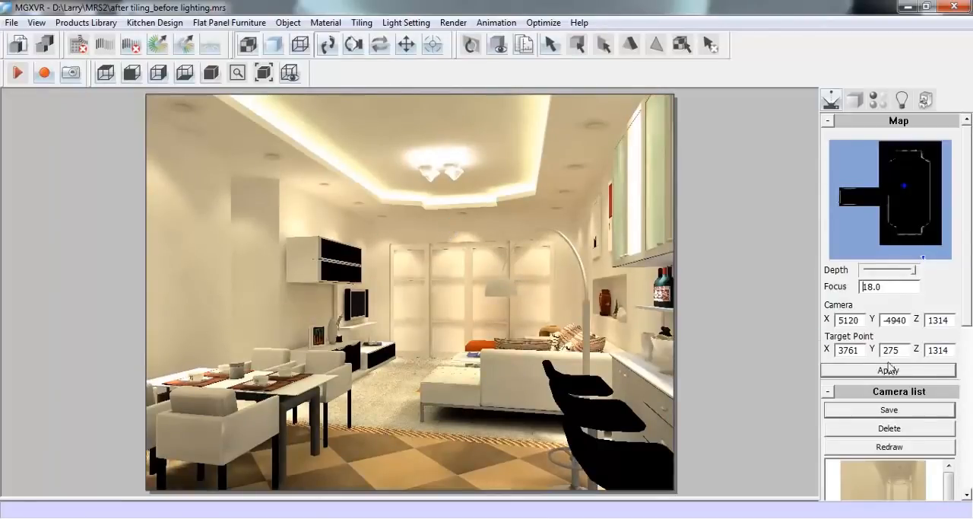
Save the current view to the camera list as Camera A and check its thumbnail
click(969, 316)
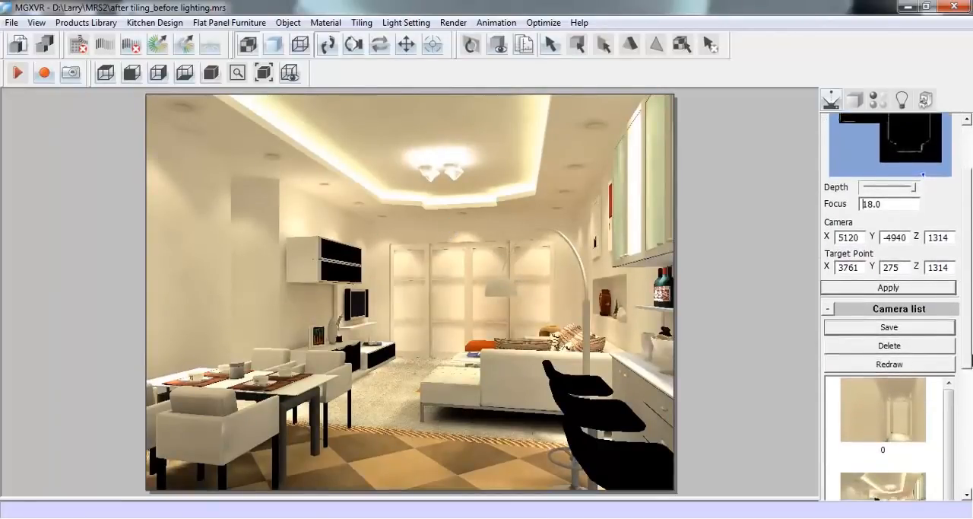
click(906, 339)
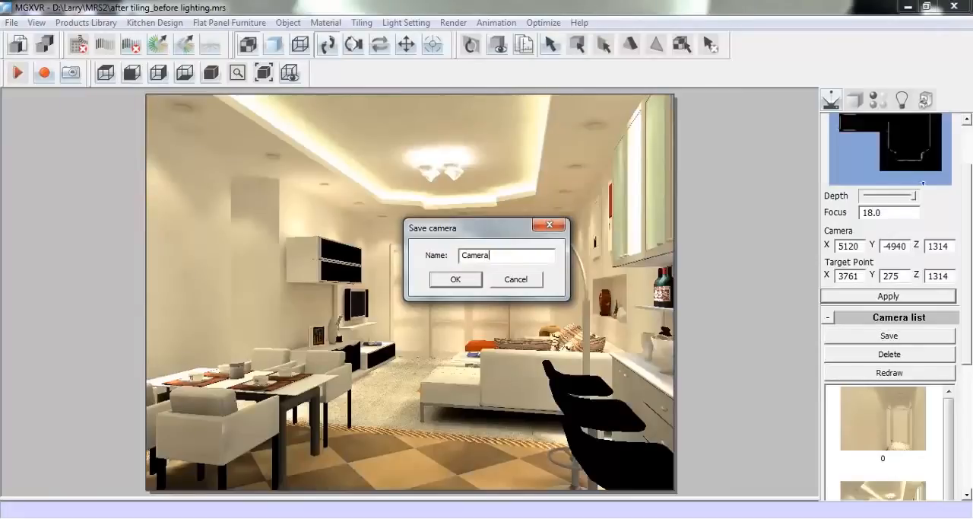
click(455, 279)
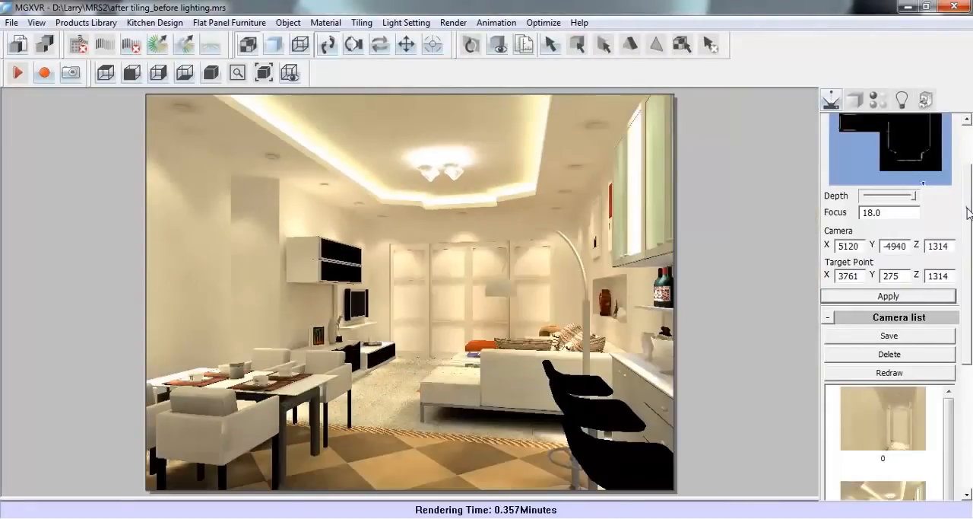
drag(967, 208, 969, 299)
drag(950, 248, 969, 443)
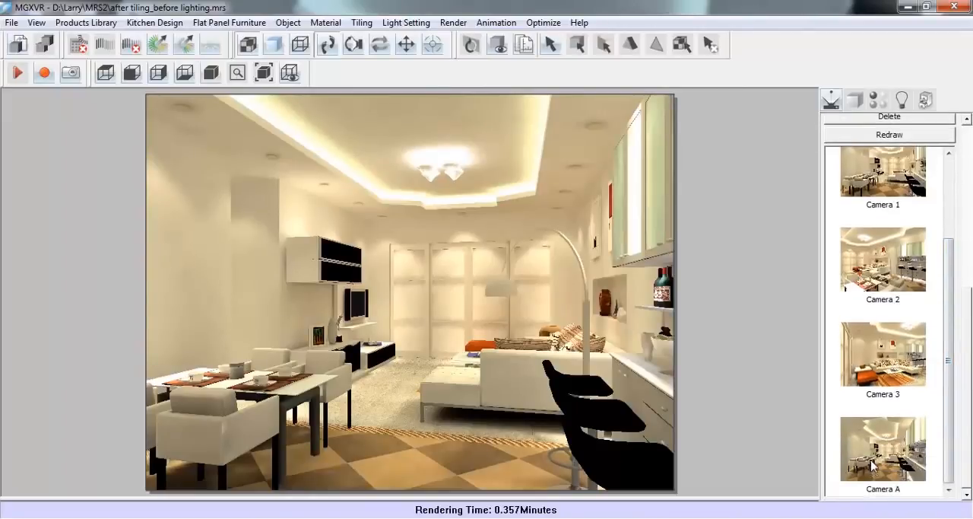
Aim the camera across the dining table at the bar counter, from about X 1679, Y -3603, and save the view as Camera B
drag(967, 383, 970, 197)
drag(892, 229, 920, 178)
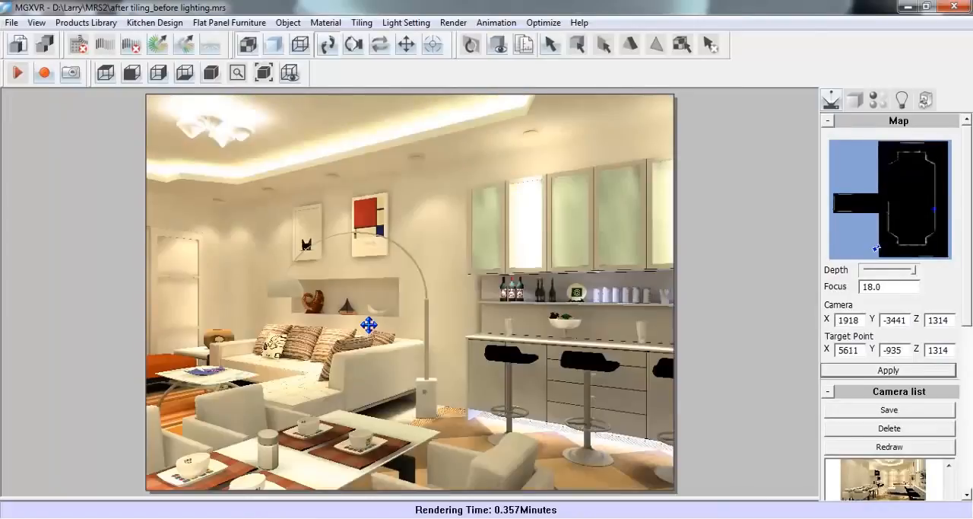
mouse_move(369, 324)
mouse_down()
mouse_move(368, 314)
mouse_move(369, 322)
mouse_up()
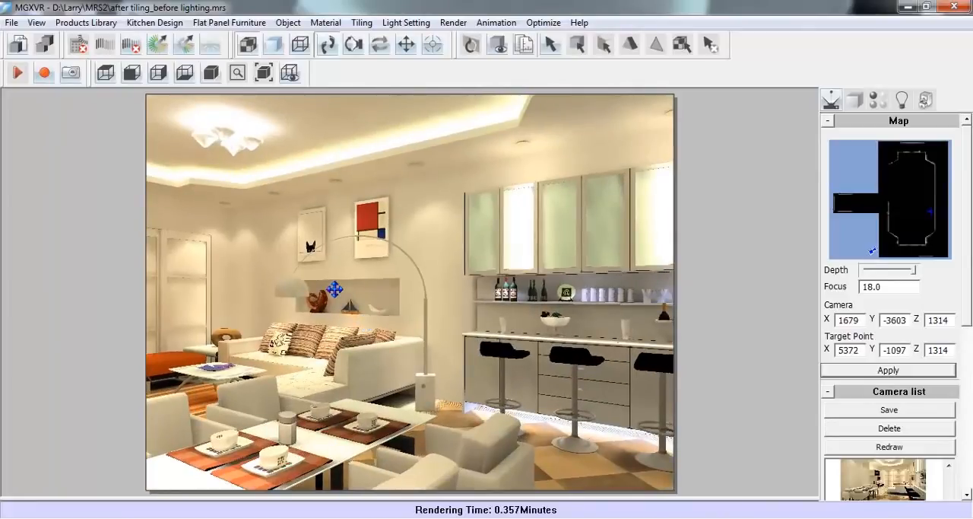
click(922, 409)
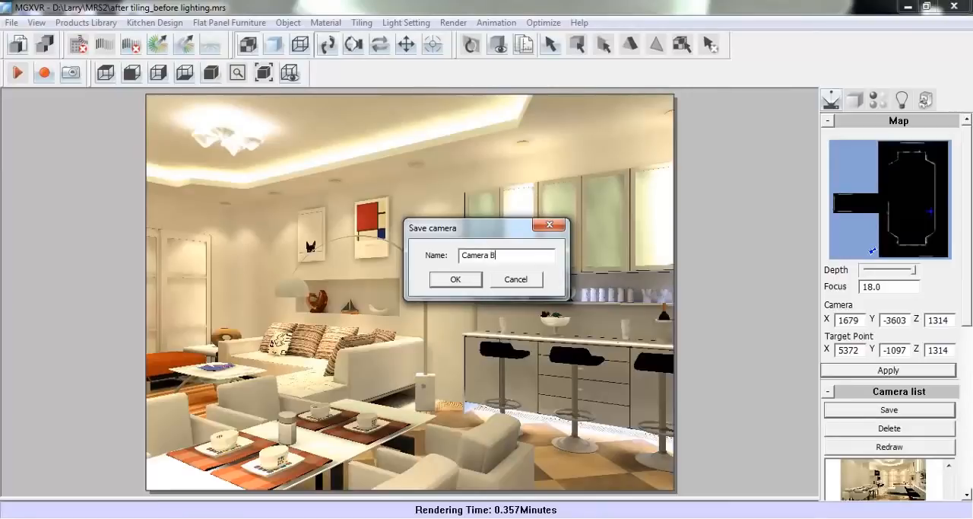
click(456, 279)
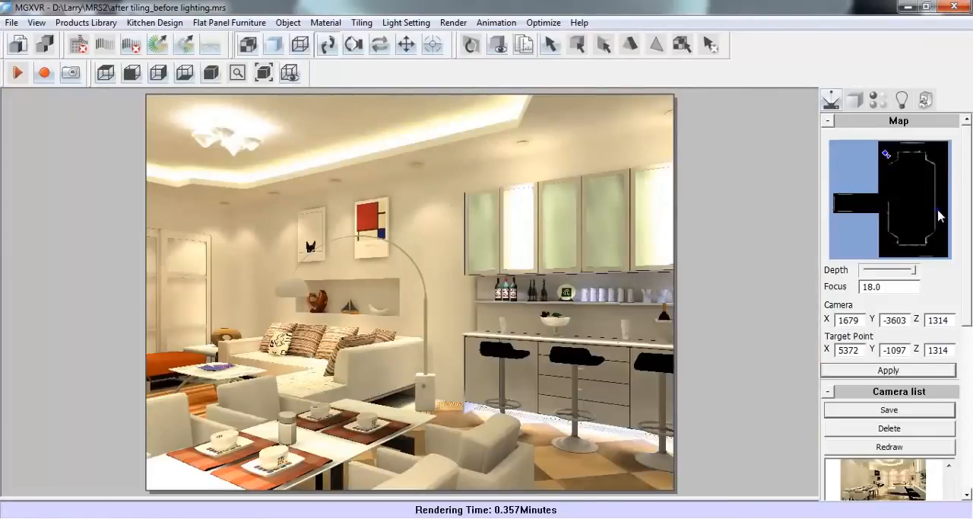
Aim the camera at the sofa and wall pictures from about X 2010, Y 2874, and save the view as Camera C
click(940, 217)
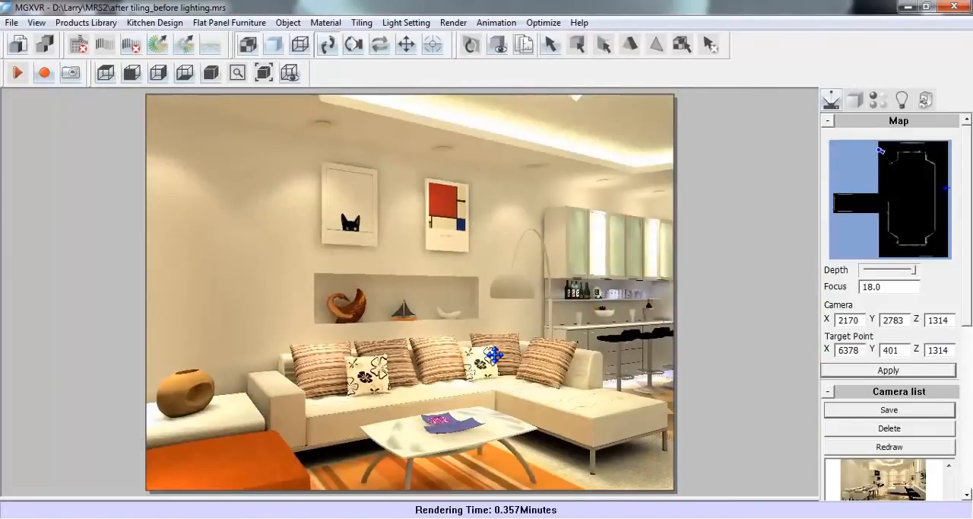
scroll(495, 350, down, 2)
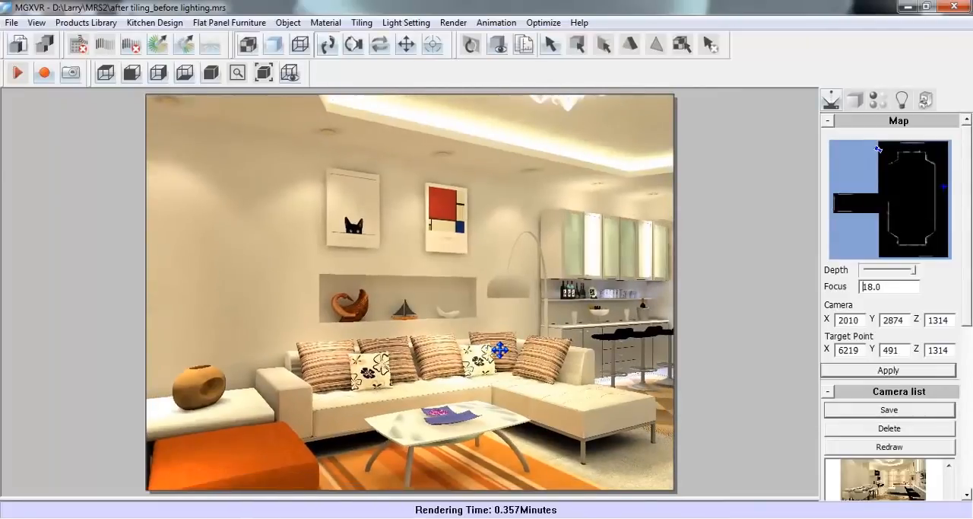
drag(500, 350, 501, 350)
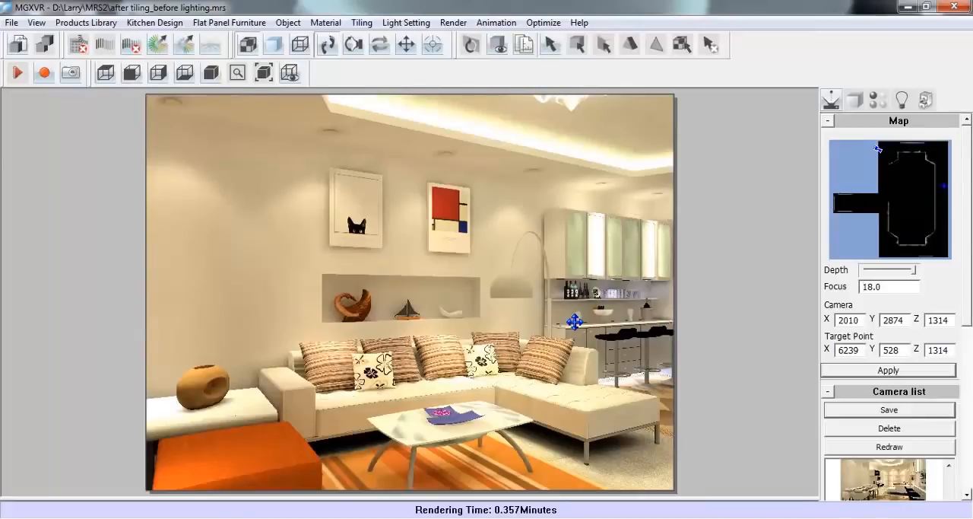
click(873, 411)
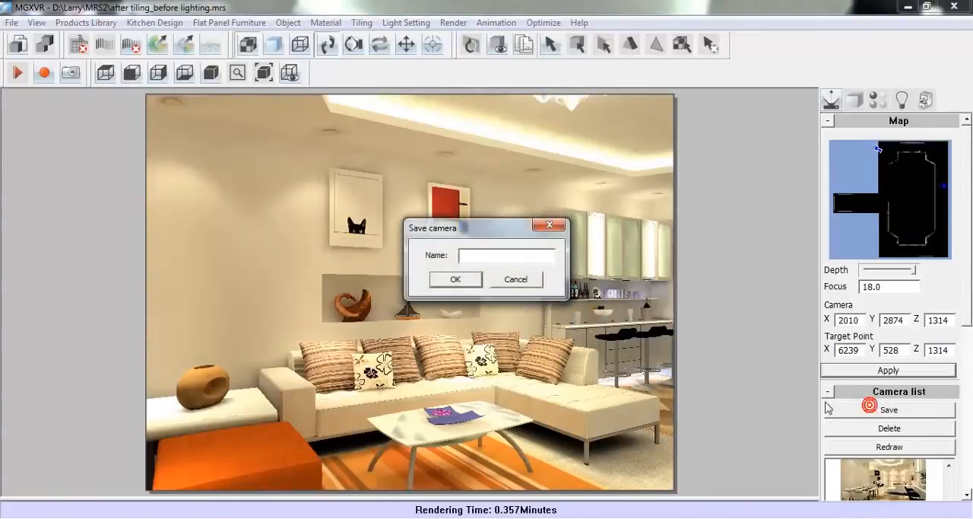
click(484, 257)
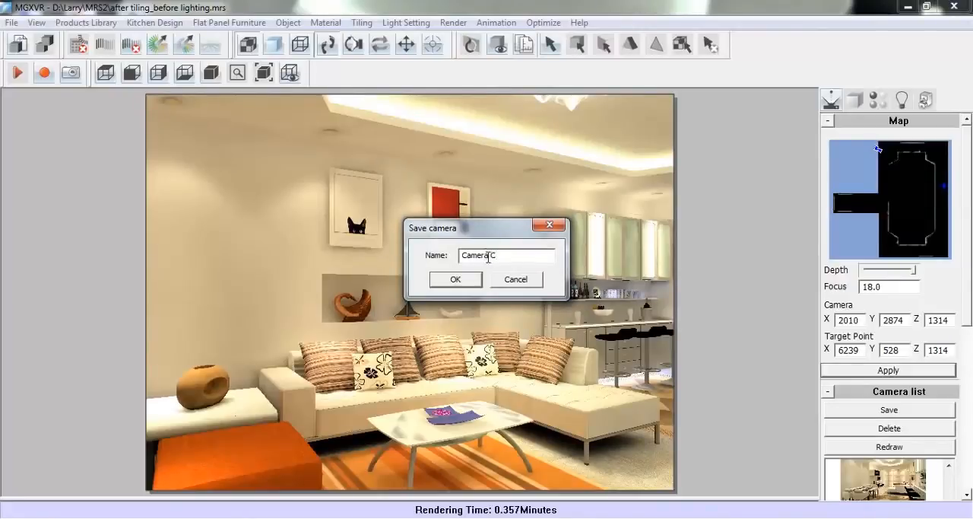
click(458, 279)
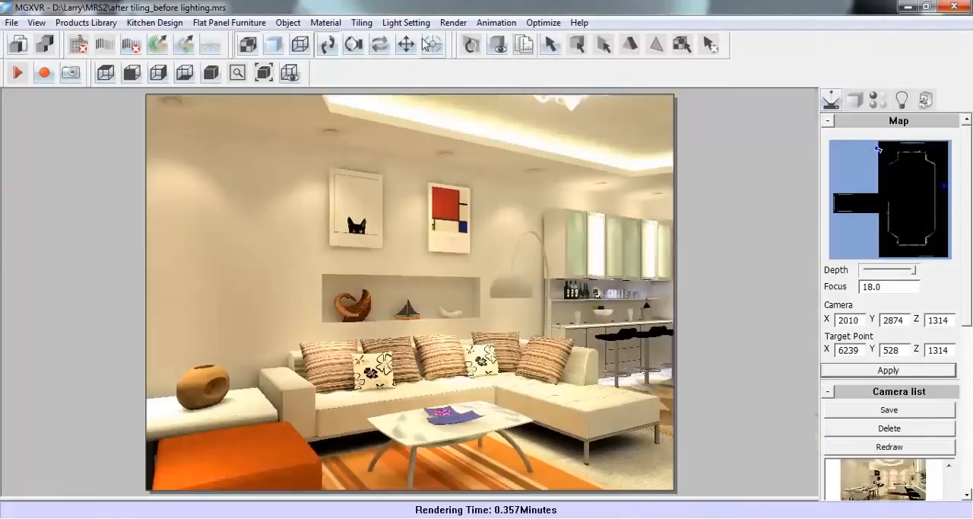
Open the batch render setup and set the raytrace antialias pixel point to 3x3
click(453, 22)
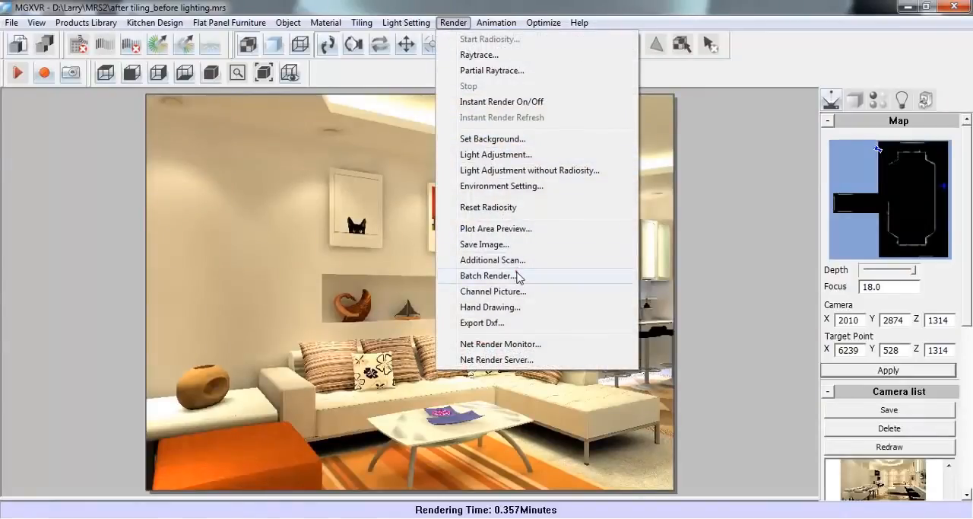
click(487, 276)
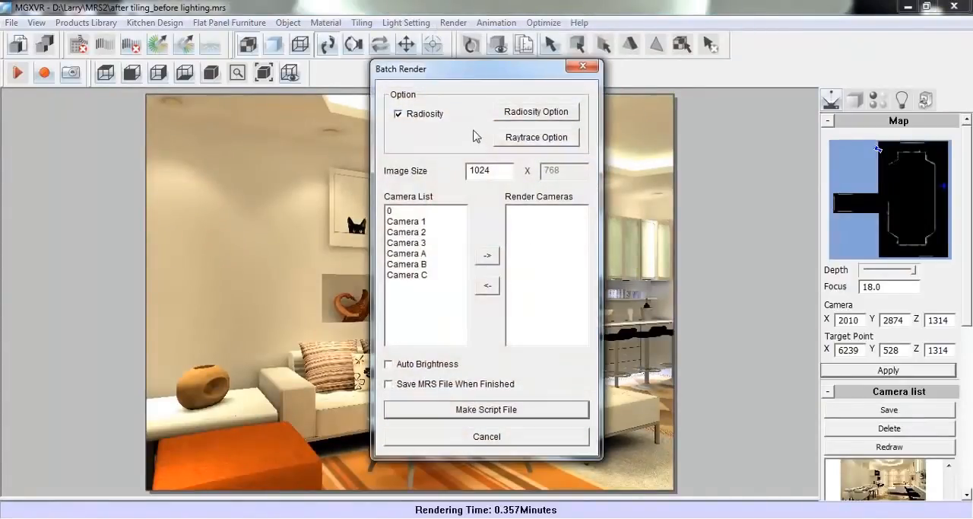
click(530, 146)
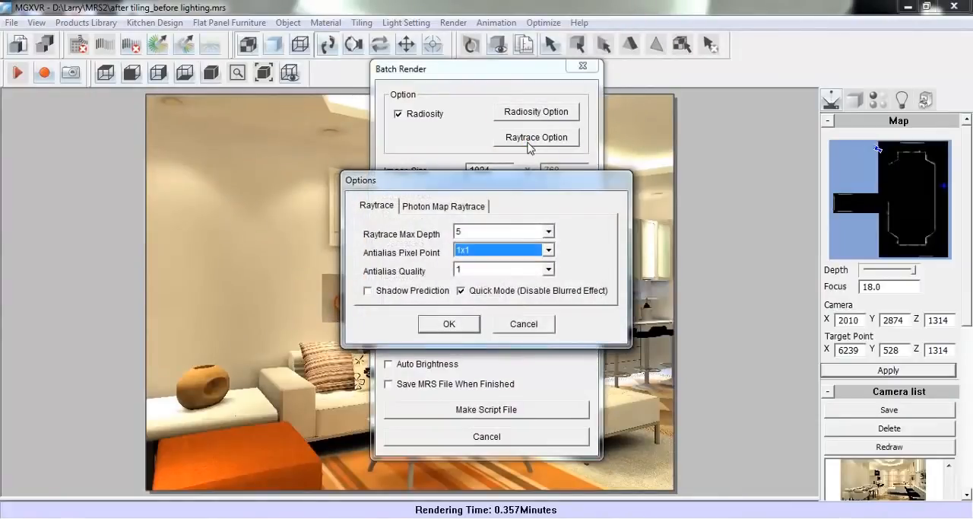
click(467, 252)
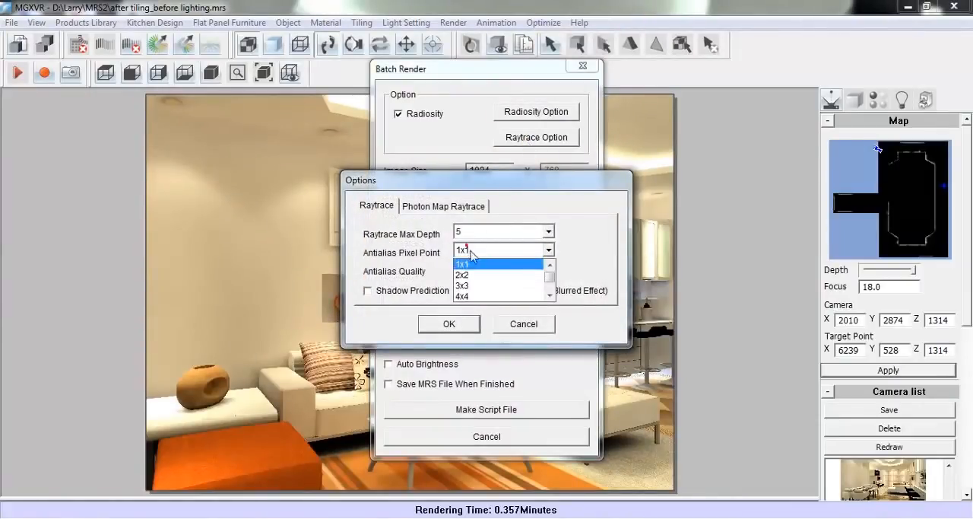
click(464, 286)
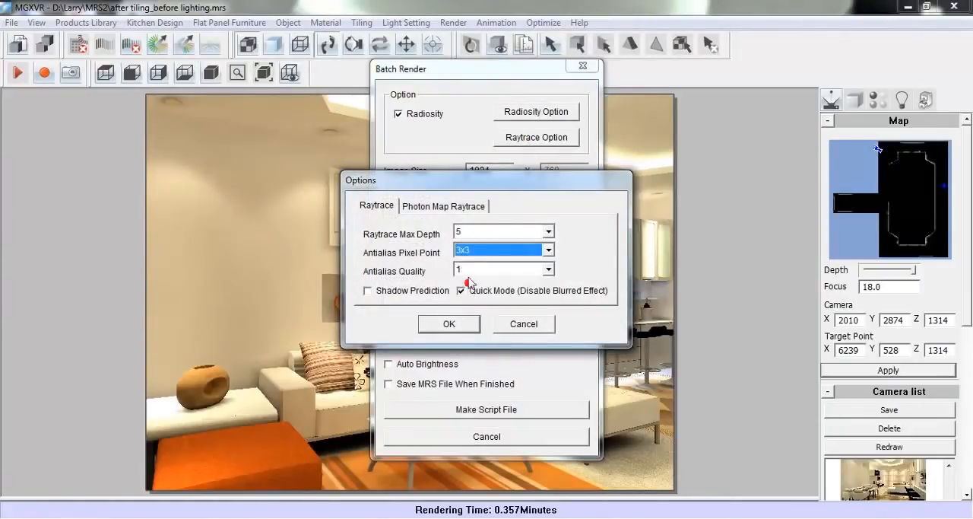
click(441, 324)
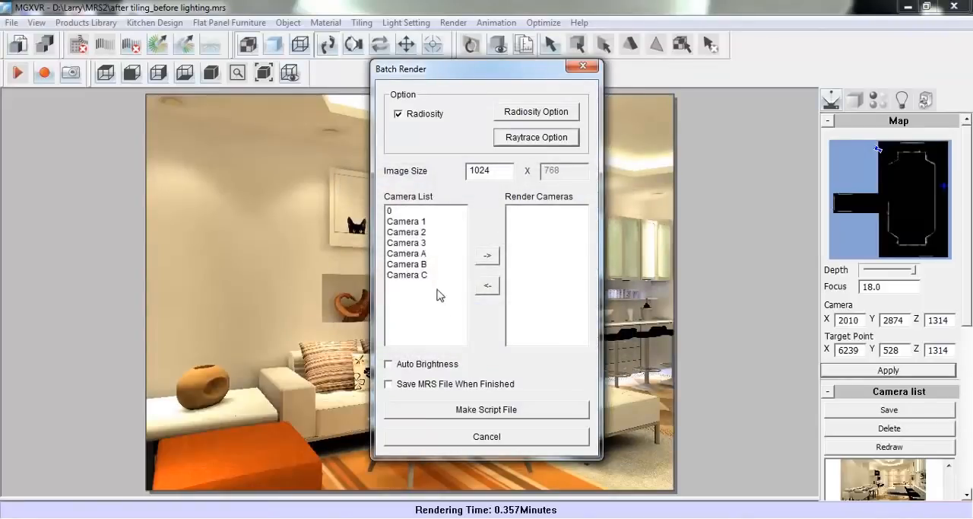
Add Camera A, Camera B and Camera C to the batch's render cameras
click(411, 254)
click(487, 256)
click(424, 266)
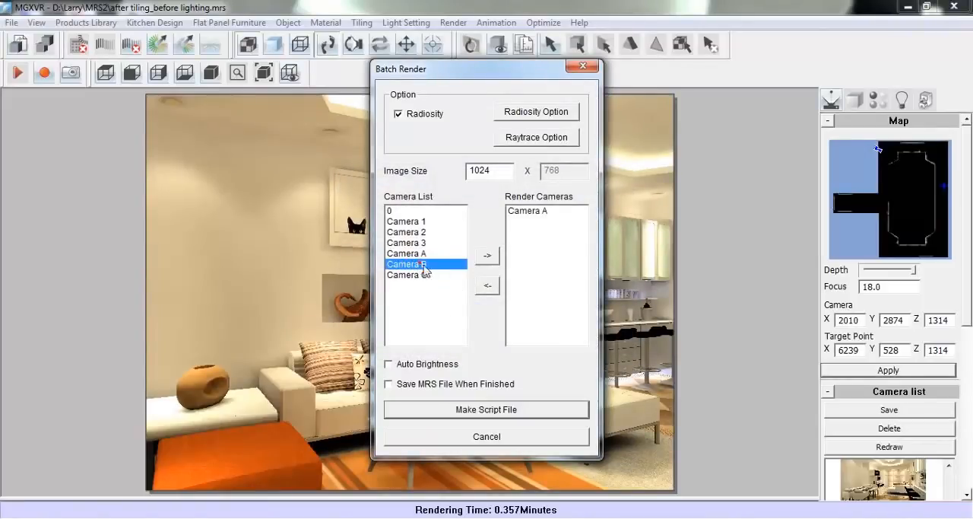
click(487, 255)
click(408, 277)
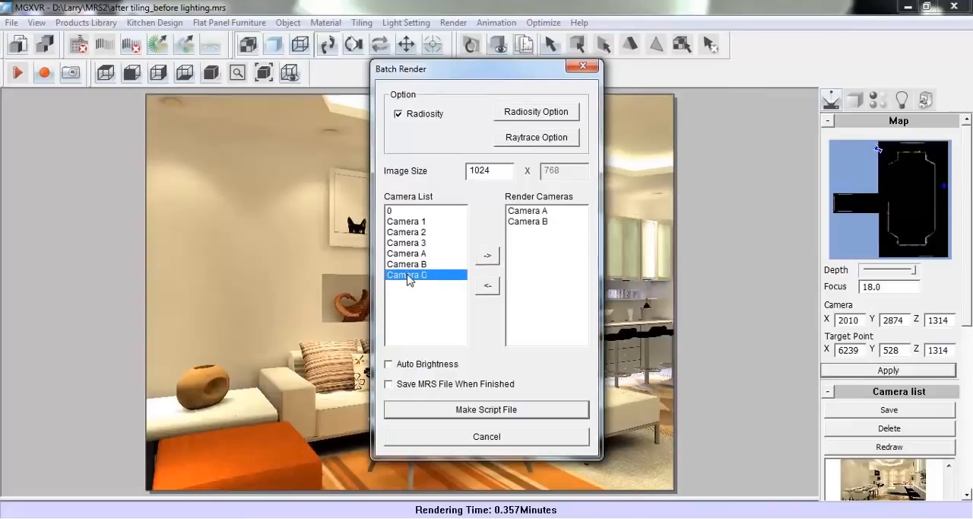
click(491, 257)
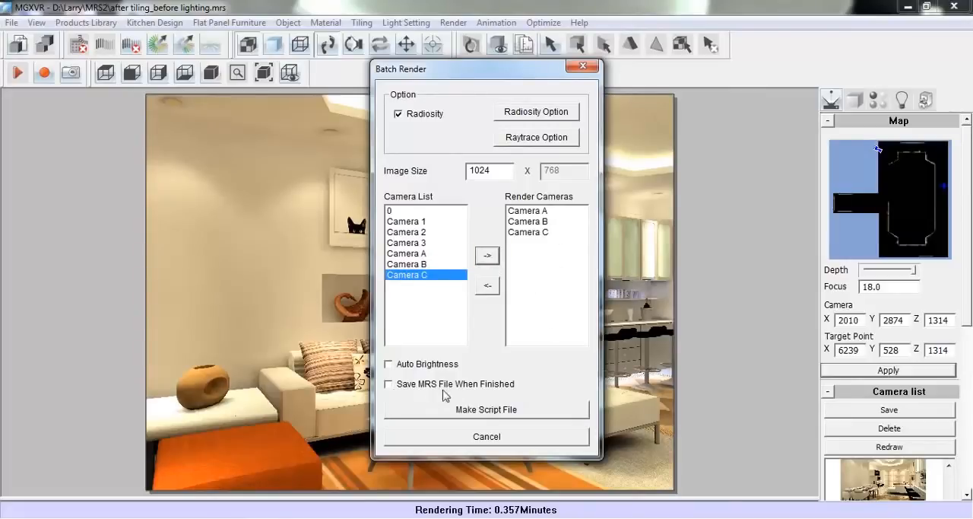
Save the batch render script as Demo in the material folder and run it
click(537, 416)
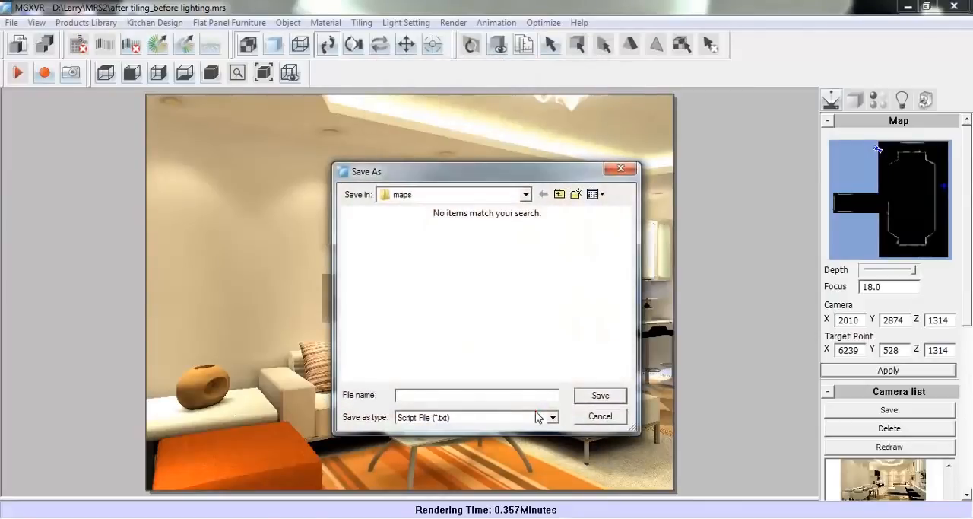
click(559, 194)
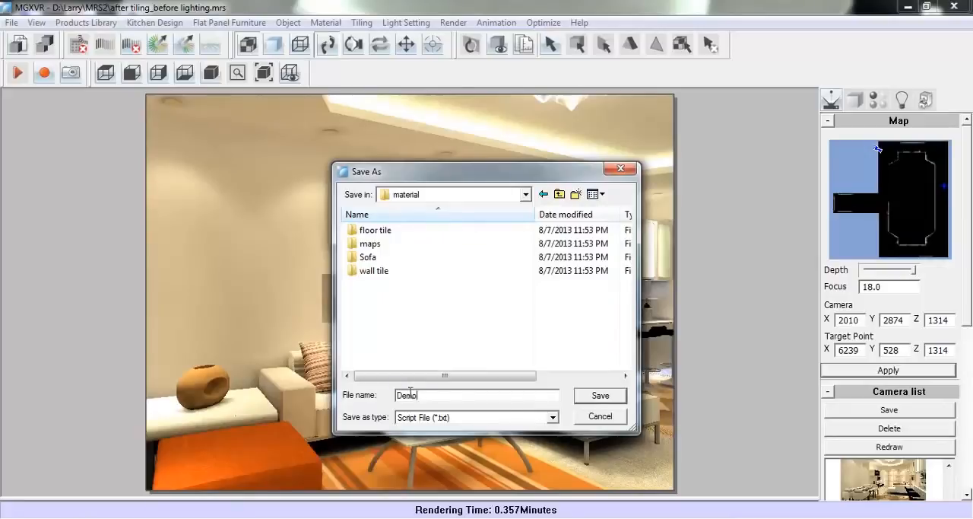
click(599, 396)
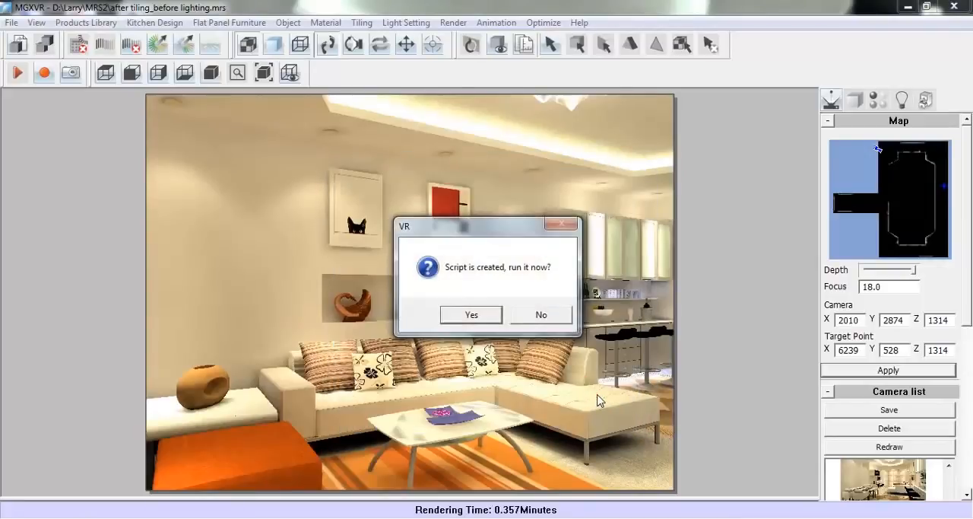
click(471, 314)
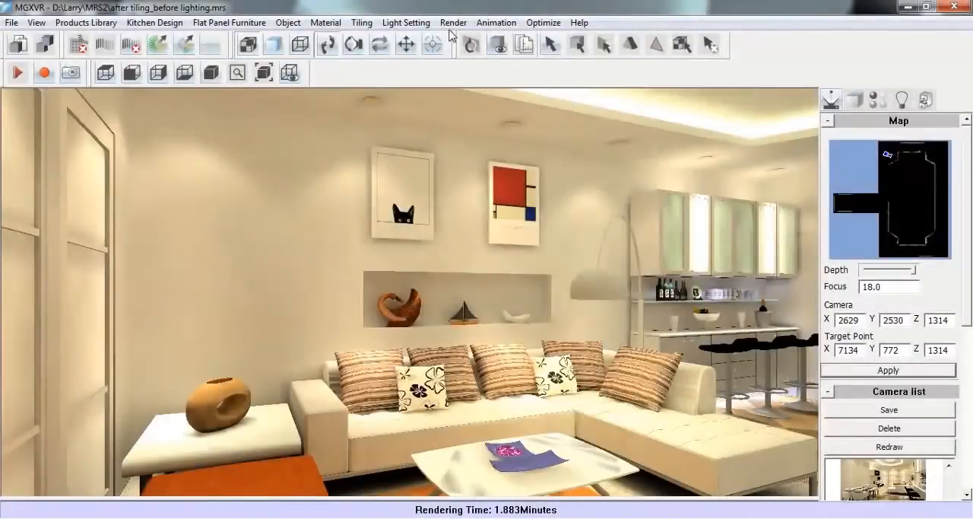
click(453, 23)
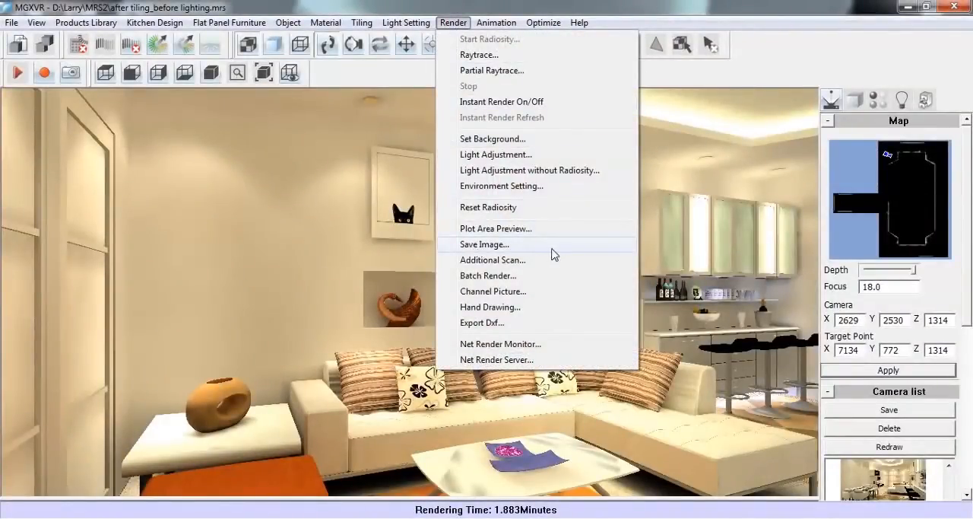
click(553, 251)
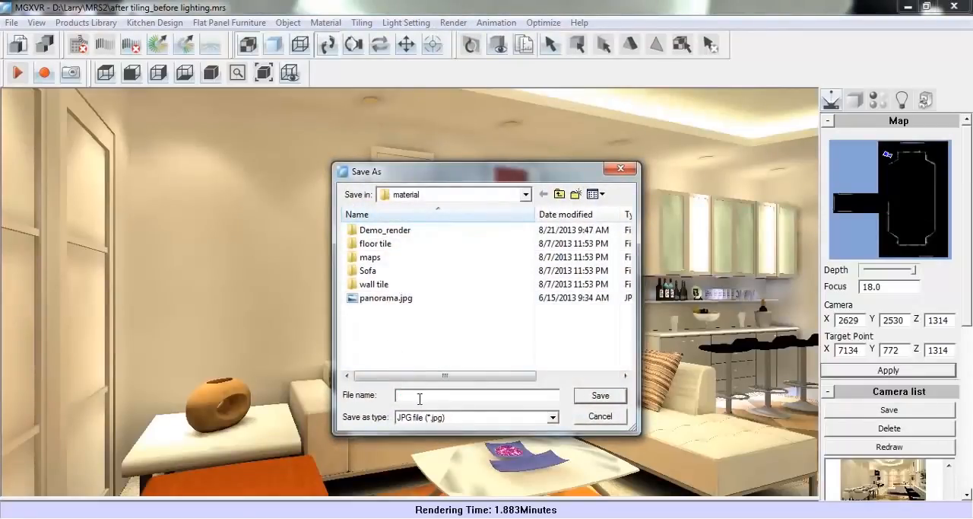
text(AAA)
click(595, 395)
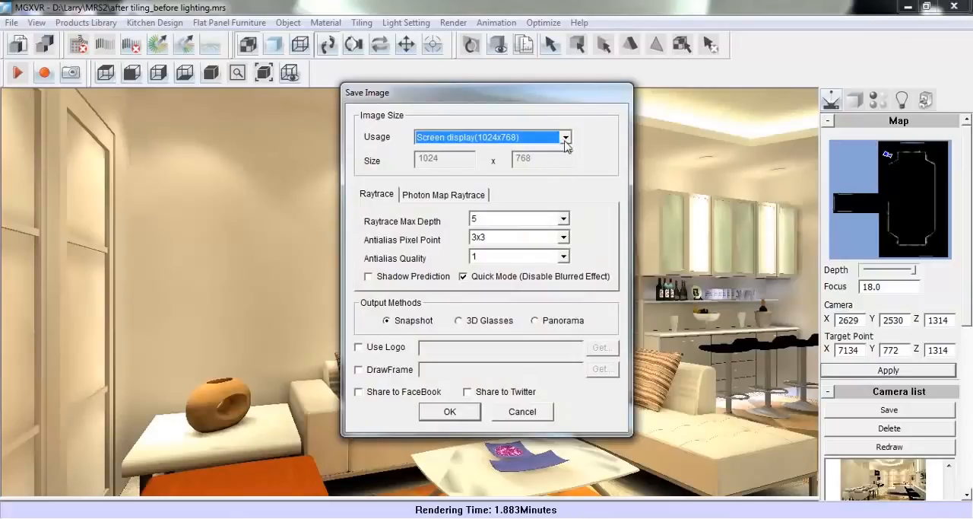
click(566, 142)
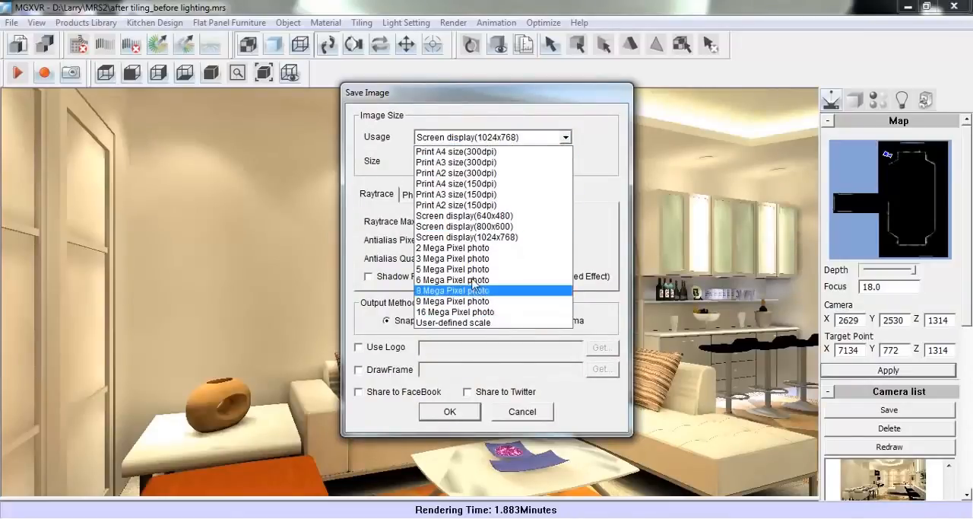
click(500, 238)
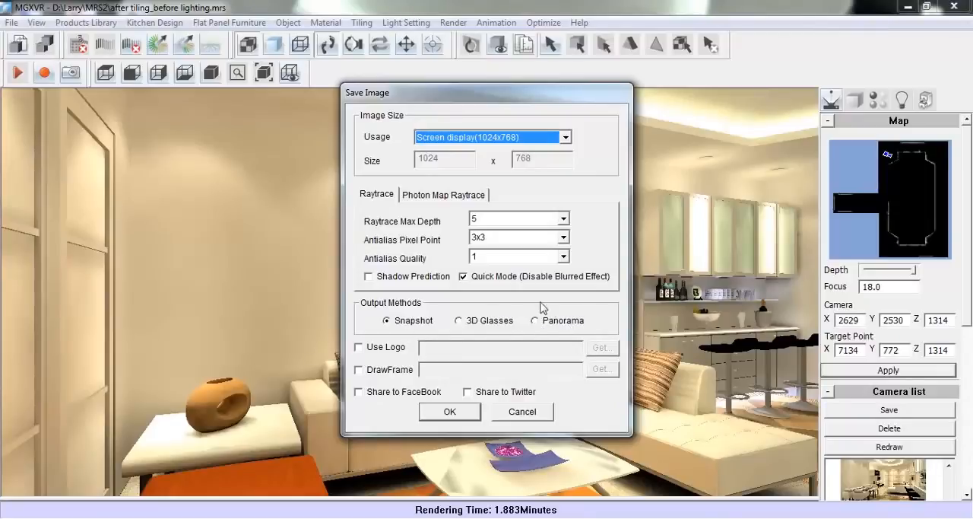
click(502, 415)
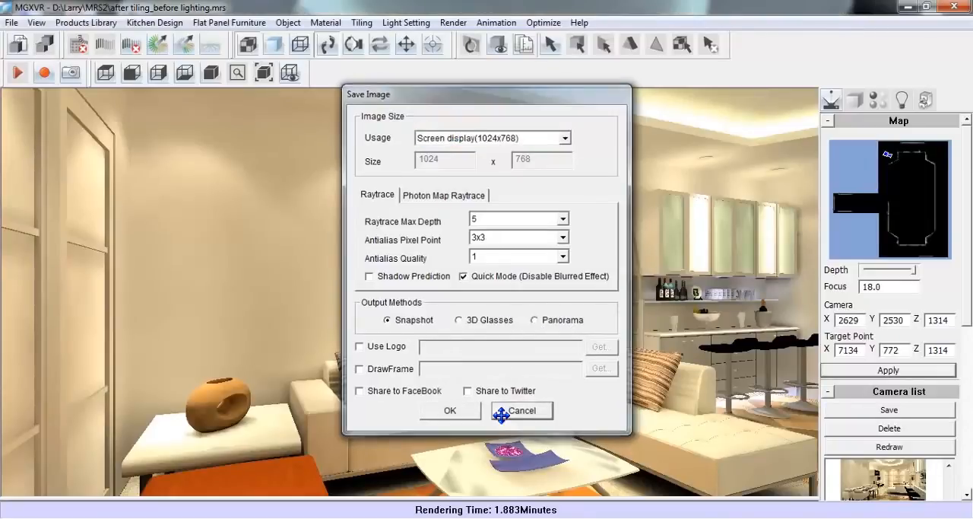
click(453, 22)
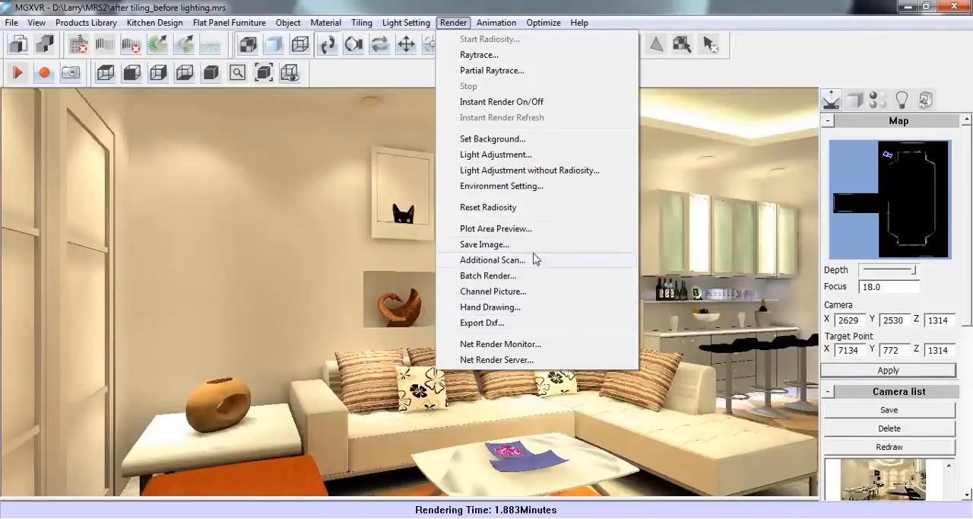
click(448, 27)
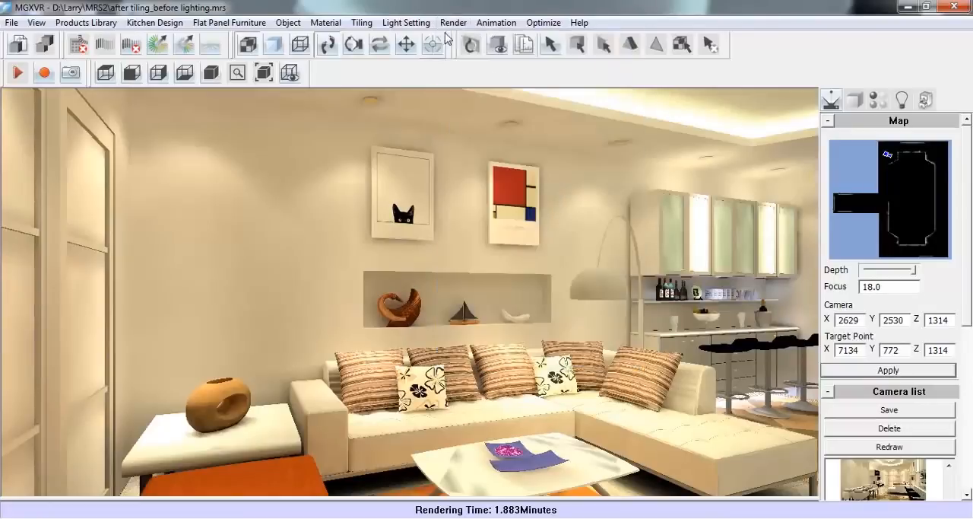
Show all hidden objects and start a new animation path from the dining area's end wall along the checkered floor to the sofa's chaise
click(288, 22)
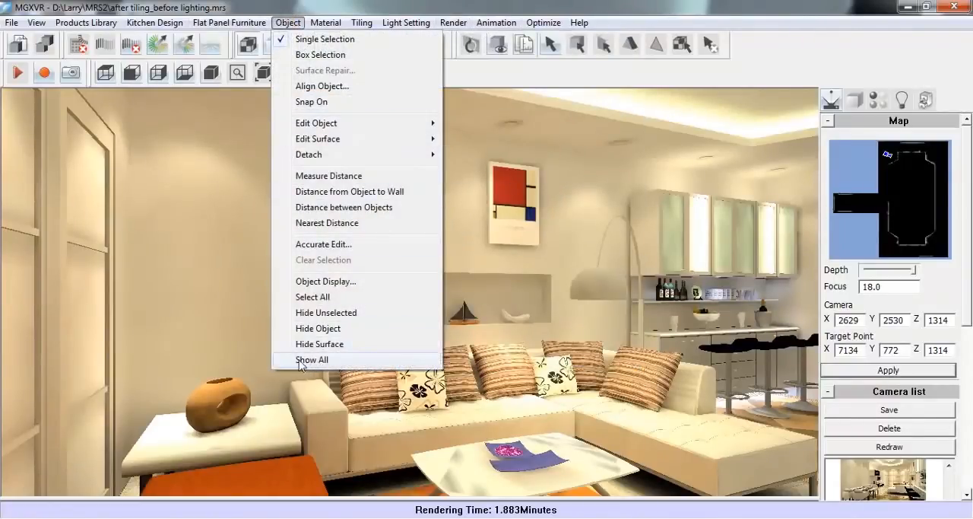
click(391, 362)
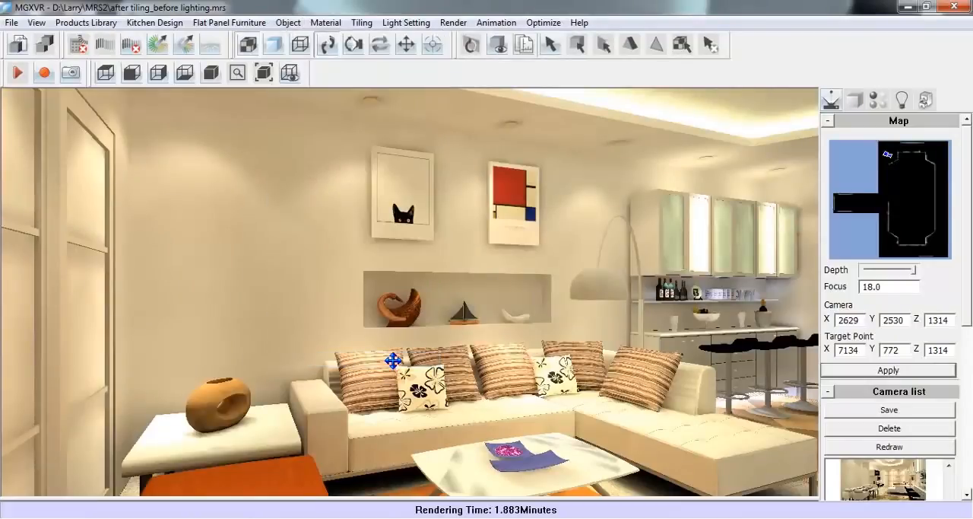
click(496, 23)
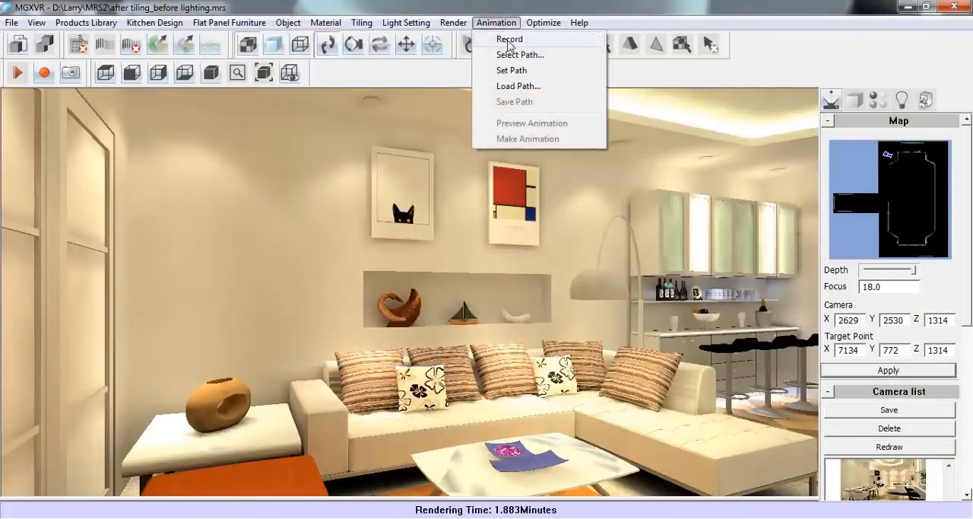
click(560, 73)
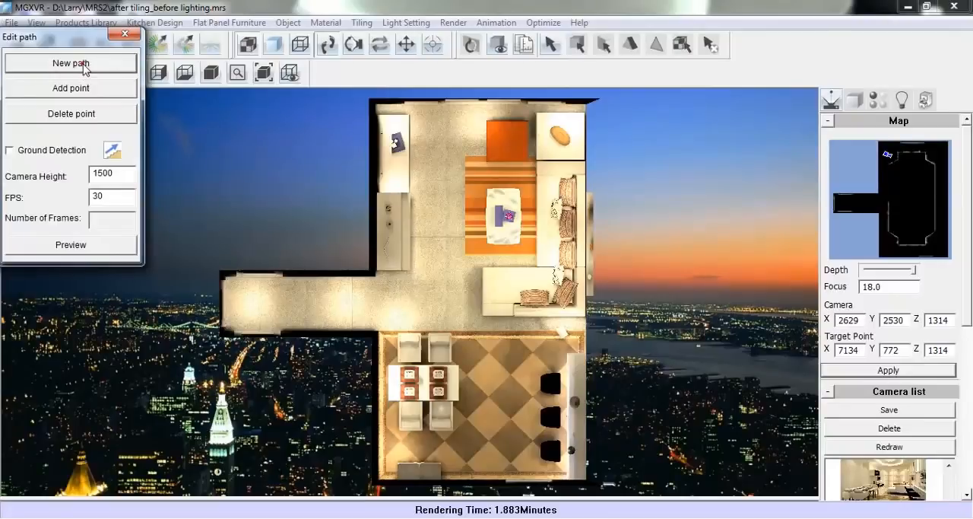
click(84, 65)
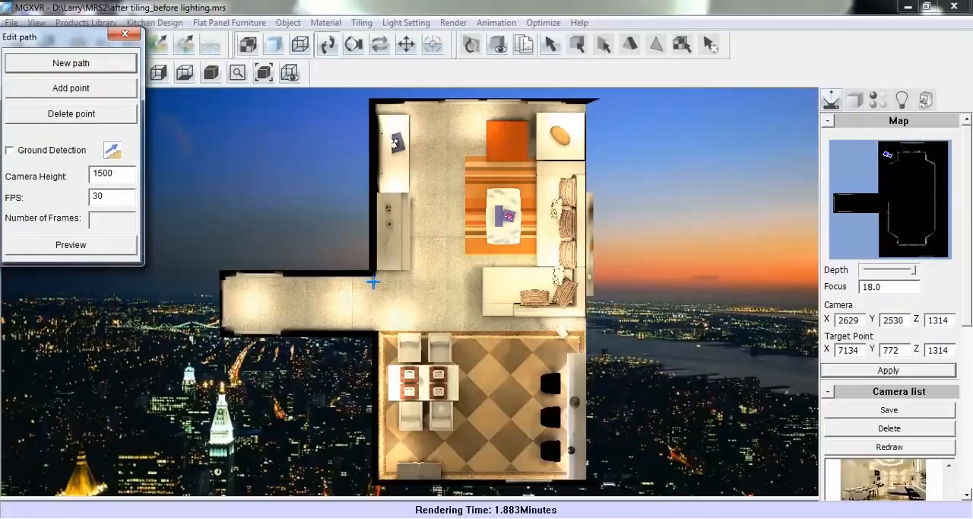
click(489, 470)
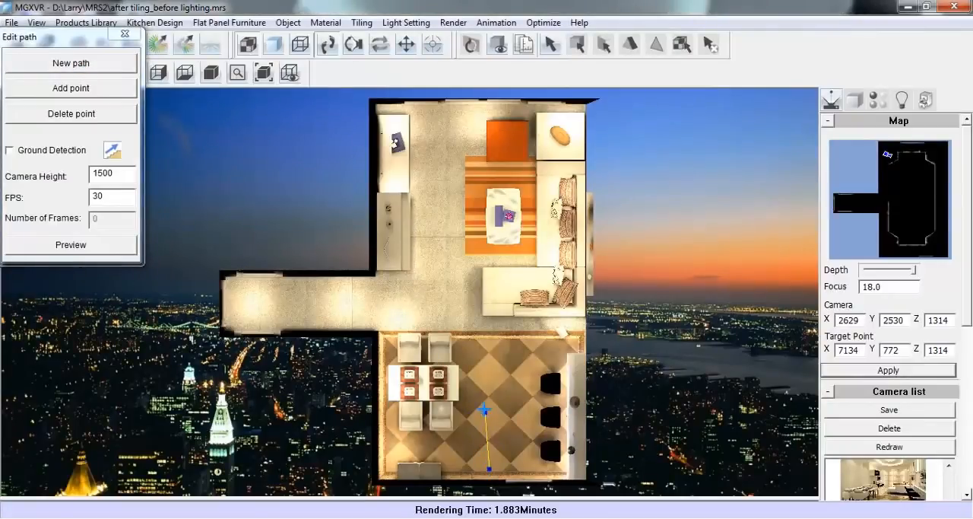
click(489, 395)
click(489, 381)
click(491, 342)
click(533, 295)
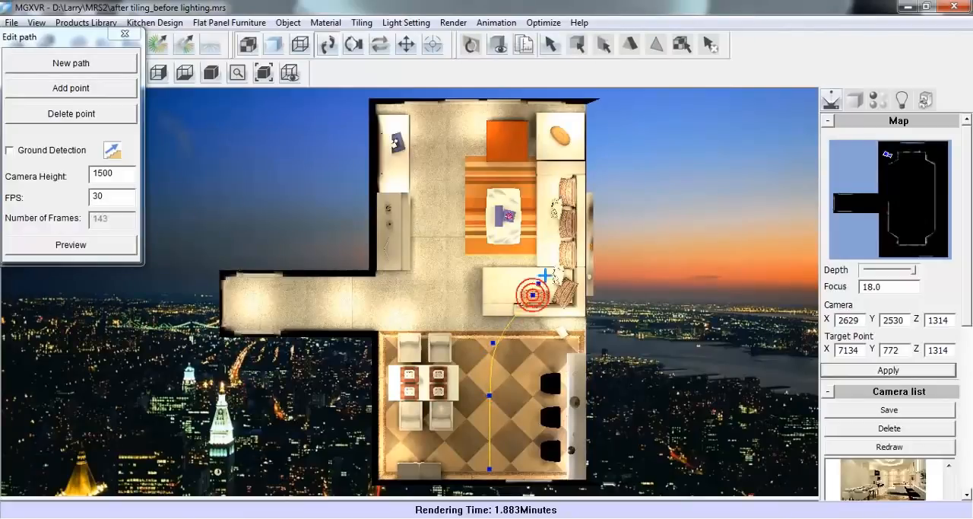
Continue the camera path along the sofa, over the orange table, past the TV cabinet and back to the edge of the dining area
click(545, 216)
click(533, 168)
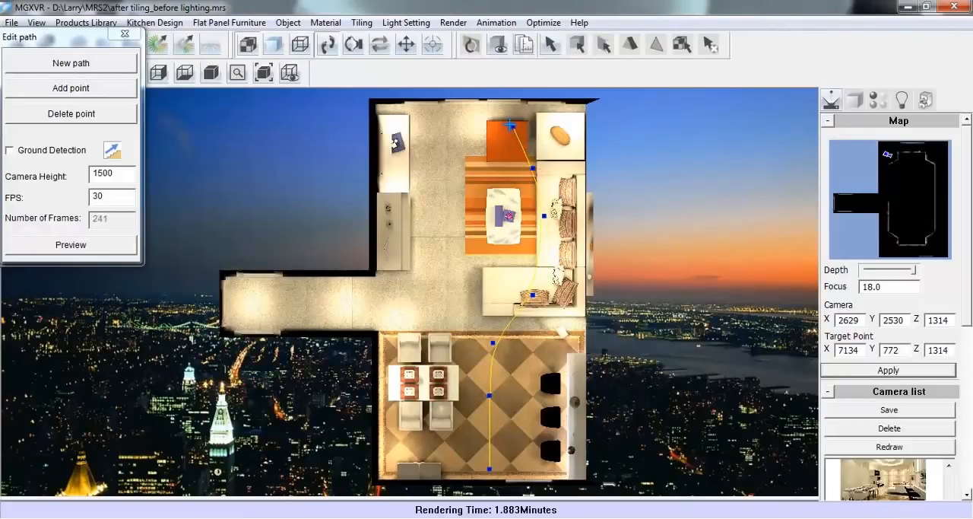
click(505, 121)
click(449, 129)
click(417, 195)
click(415, 234)
click(415, 270)
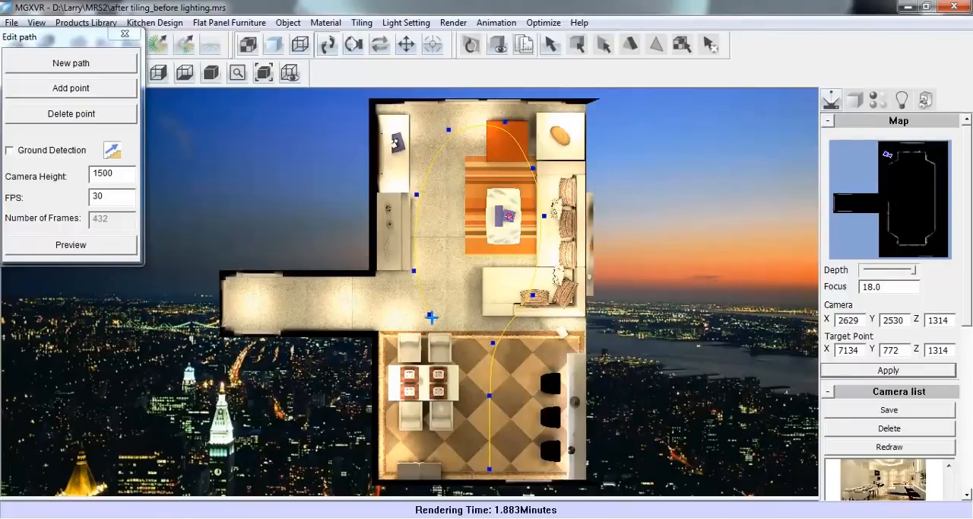
click(434, 325)
click(472, 327)
Set the path's camera height to 1300 and use a single target point on the rug beside the coffee table for the preview
click(112, 176)
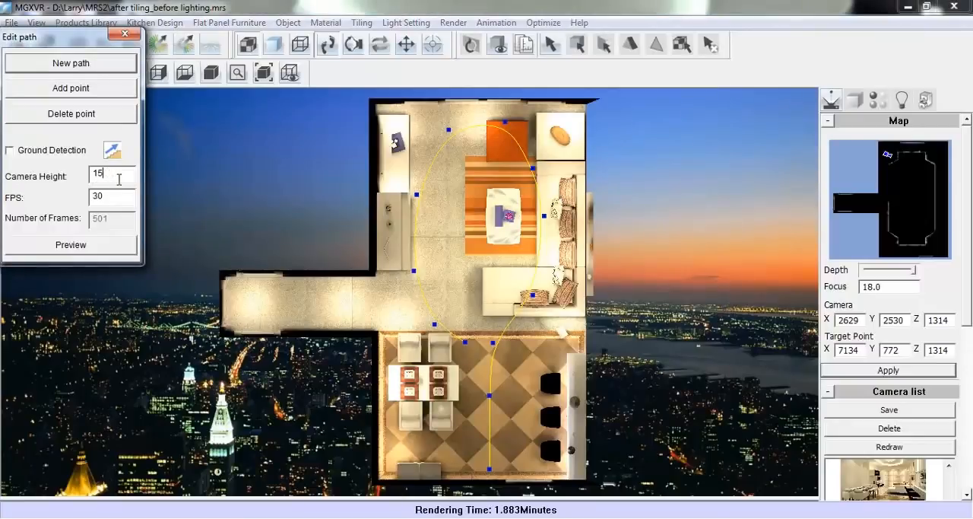
text(1300)
click(71, 245)
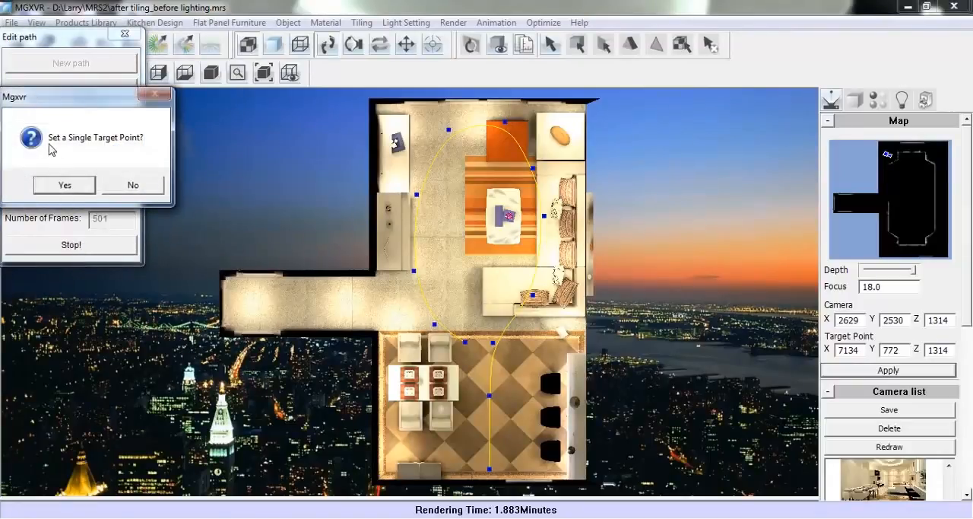
click(65, 186)
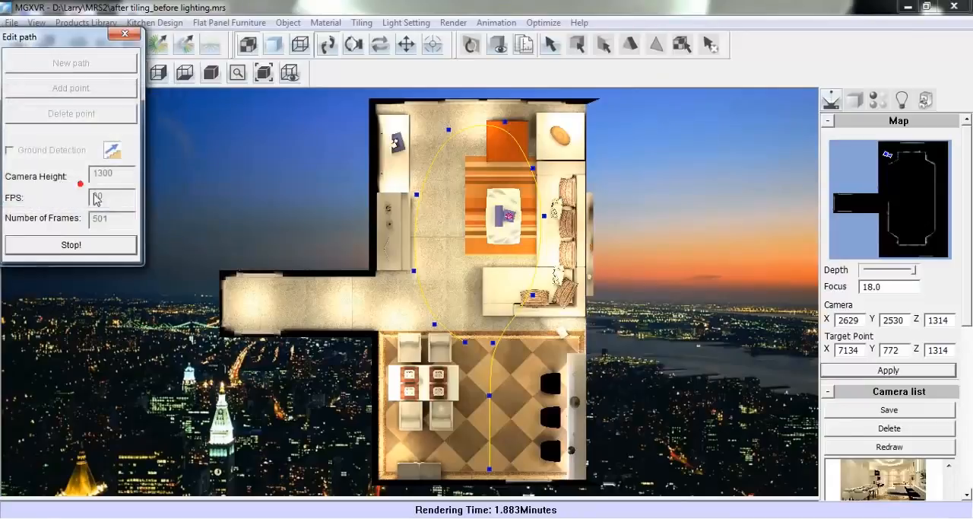
click(474, 239)
Preview the camera path at a constant 30 frames/sec, moving the path dialog aside, and stop the playback
click(487, 301)
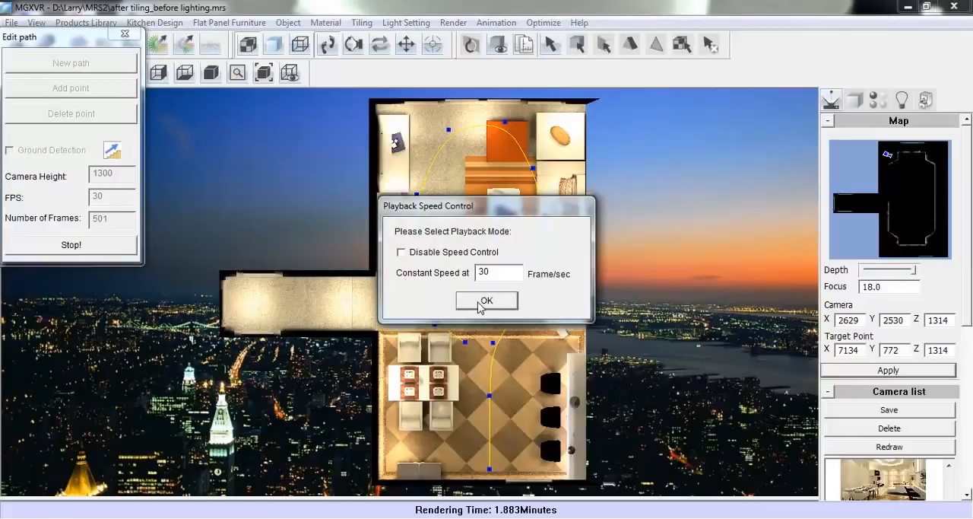
click(486, 301)
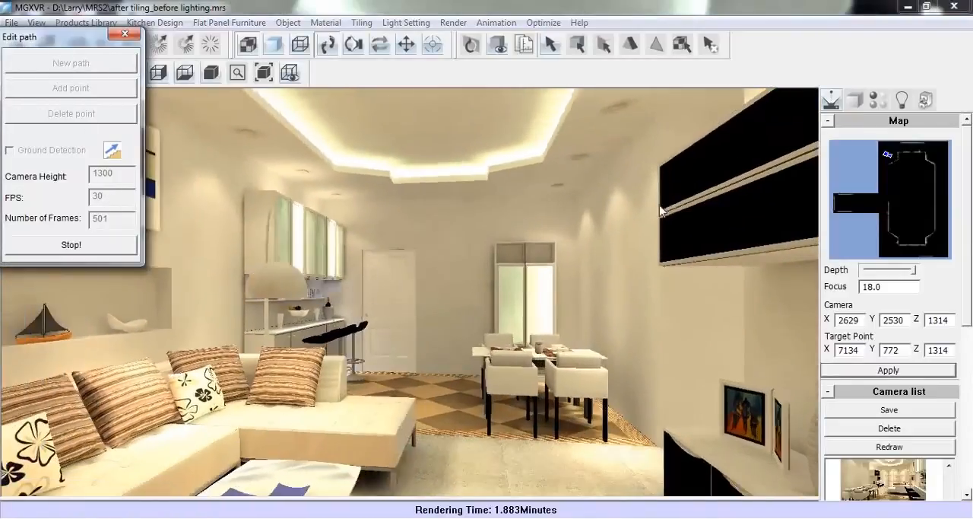
drag(76, 37, 913, 285)
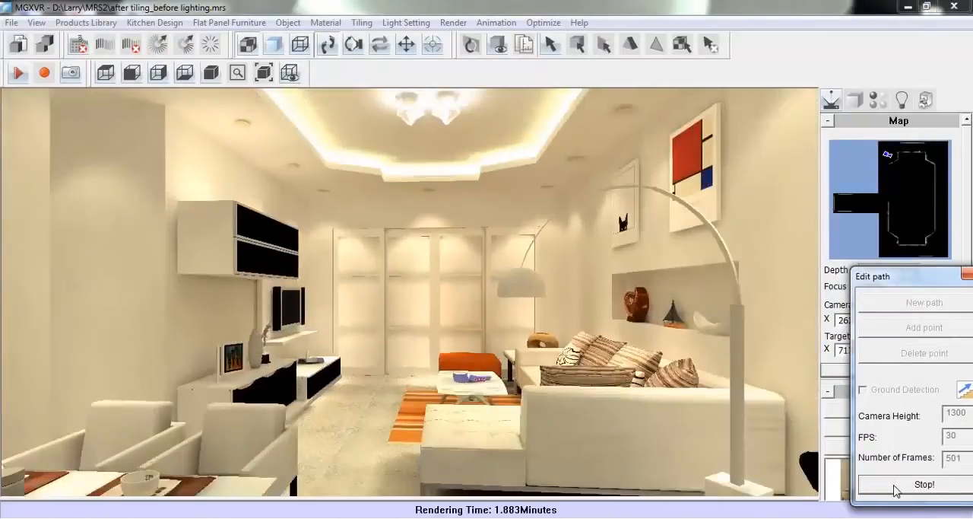
click(896, 487)
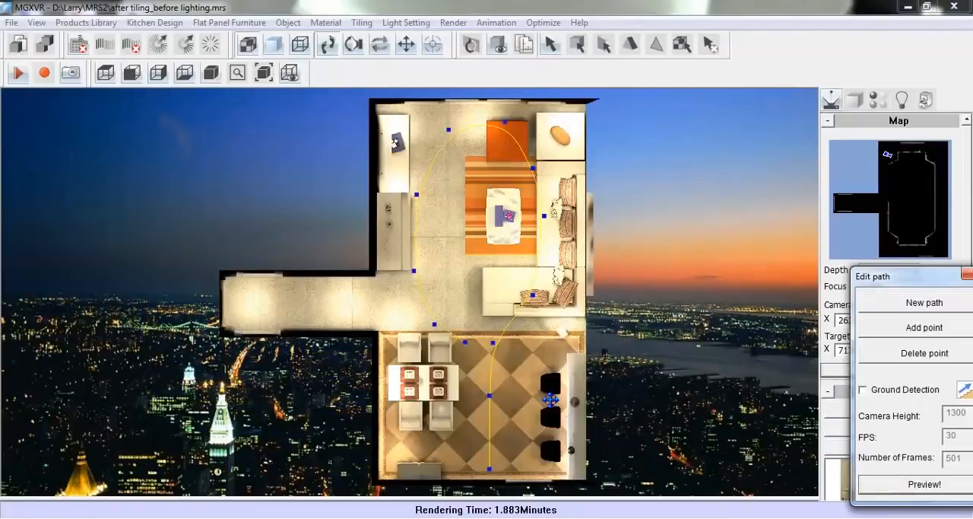
Close the path editor and start making the animation as an AVI file named Animation 1 in the material folder
drag(930, 278, 871, 250)
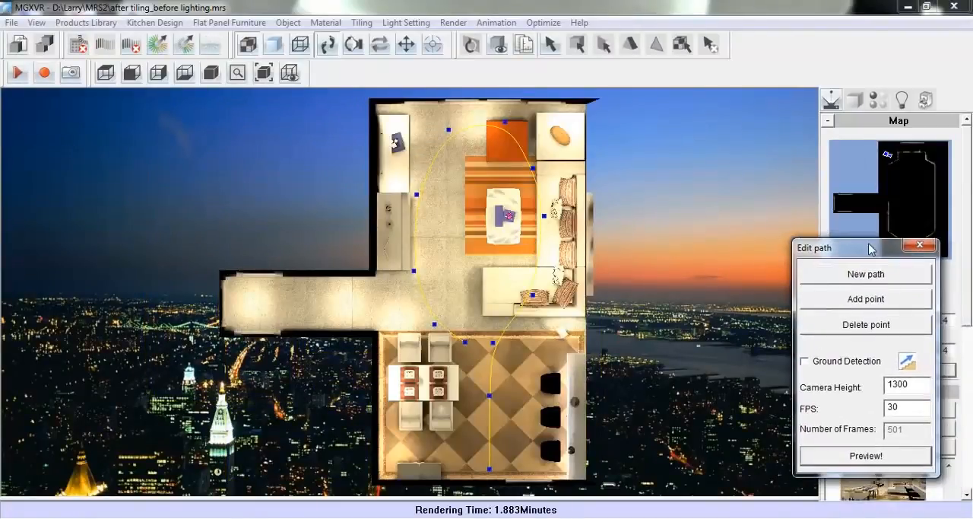
click(920, 245)
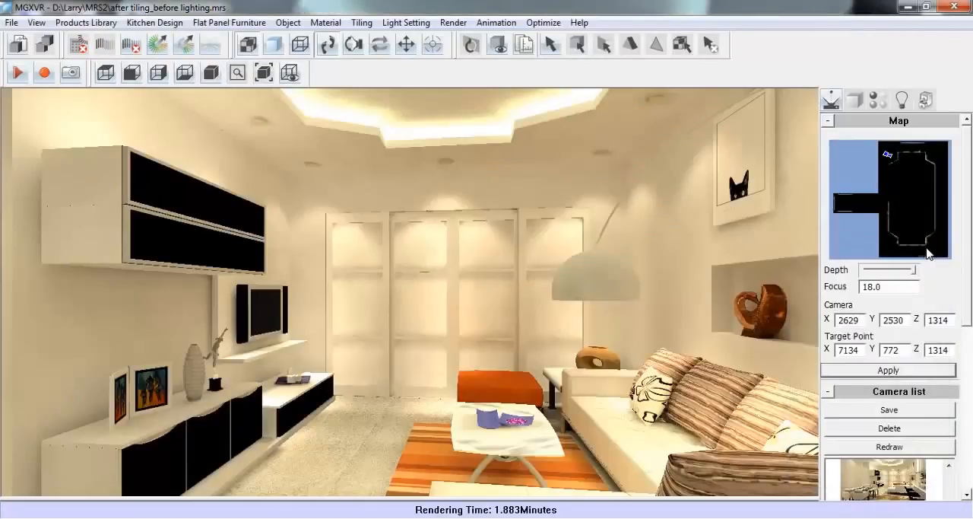
click(496, 23)
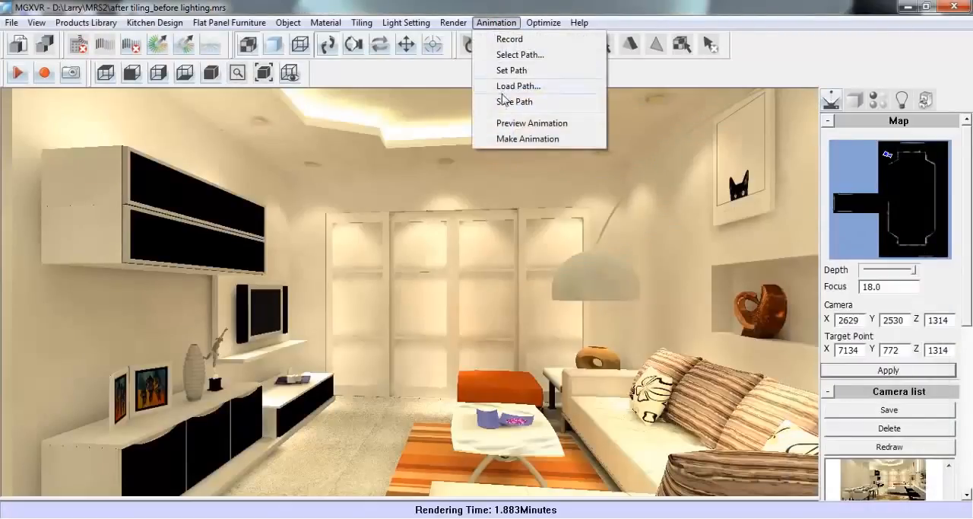
click(578, 142)
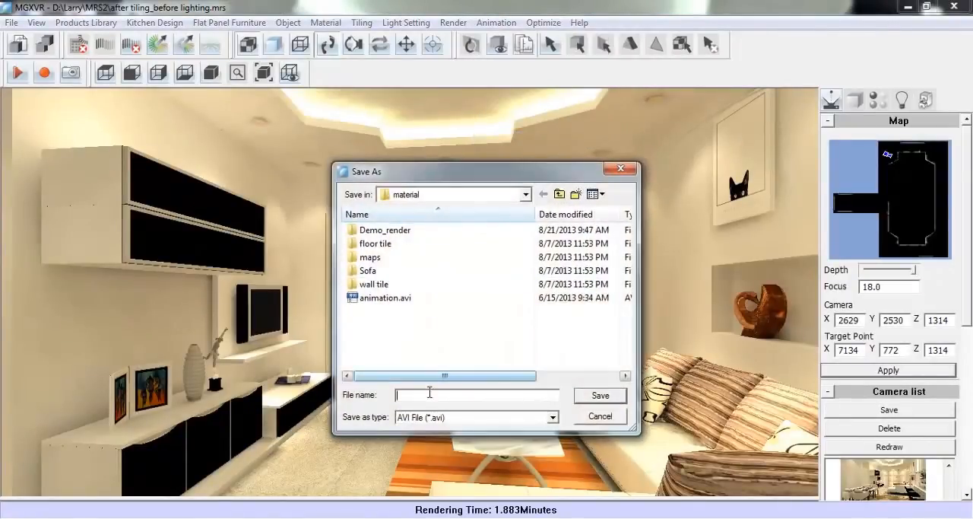
click(429, 392)
text(A)
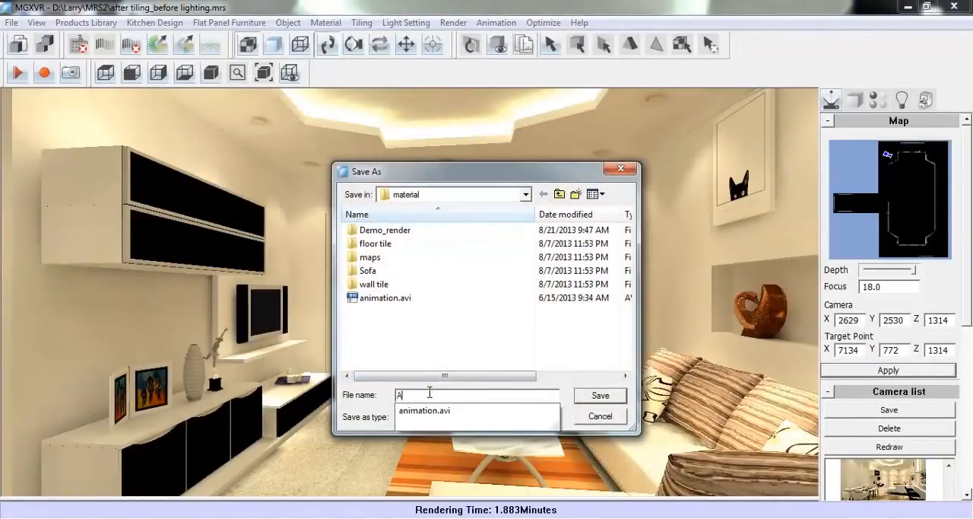
text(nimation 1)
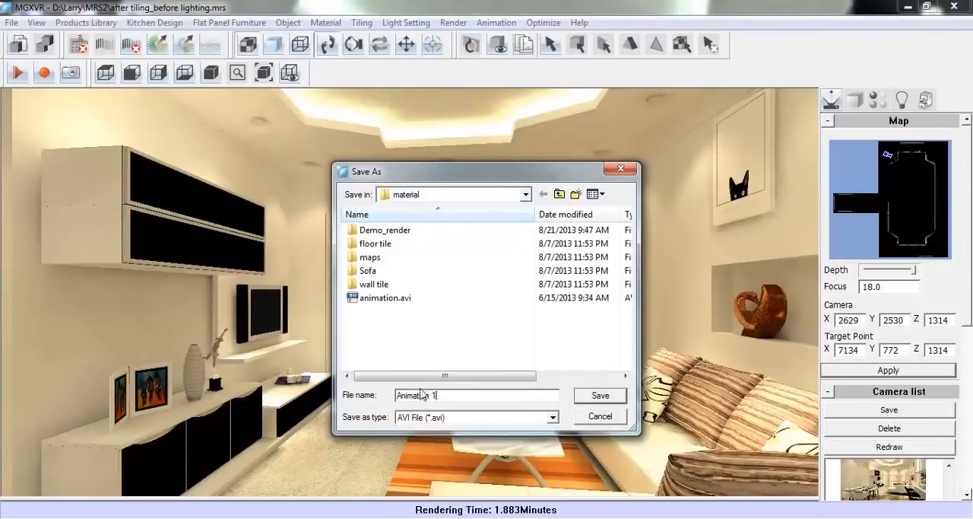
click(600, 397)
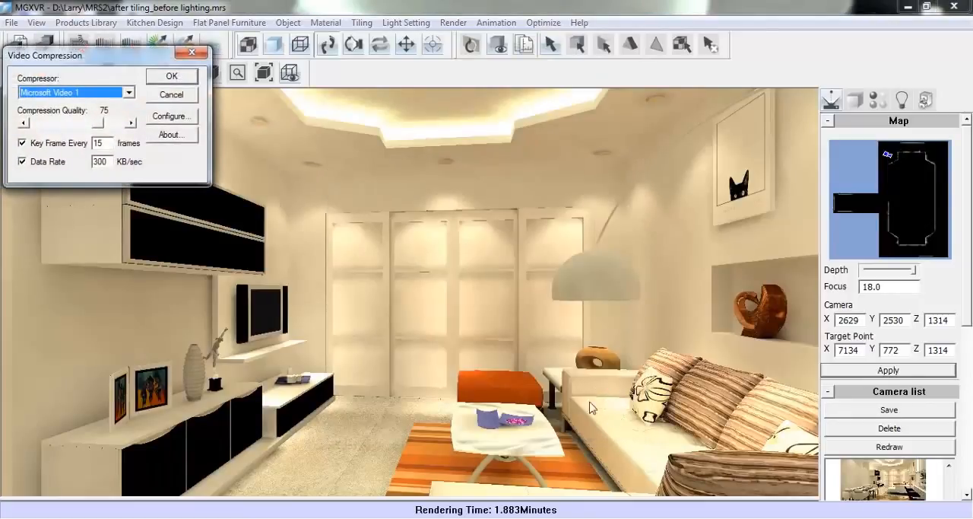
Set the video compressor to Full Frames (Uncompressed) and accept the Video-CD PAL animation settings
click(131, 96)
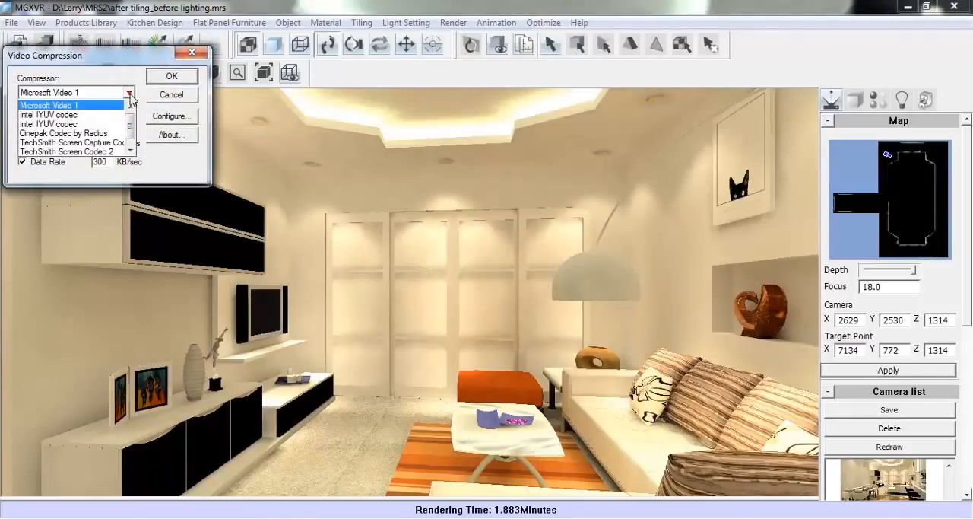
mouse_move(130, 135)
mouse_down()
mouse_move(130, 145)
mouse_move(134, 125)
mouse_move(138, 151)
mouse_up()
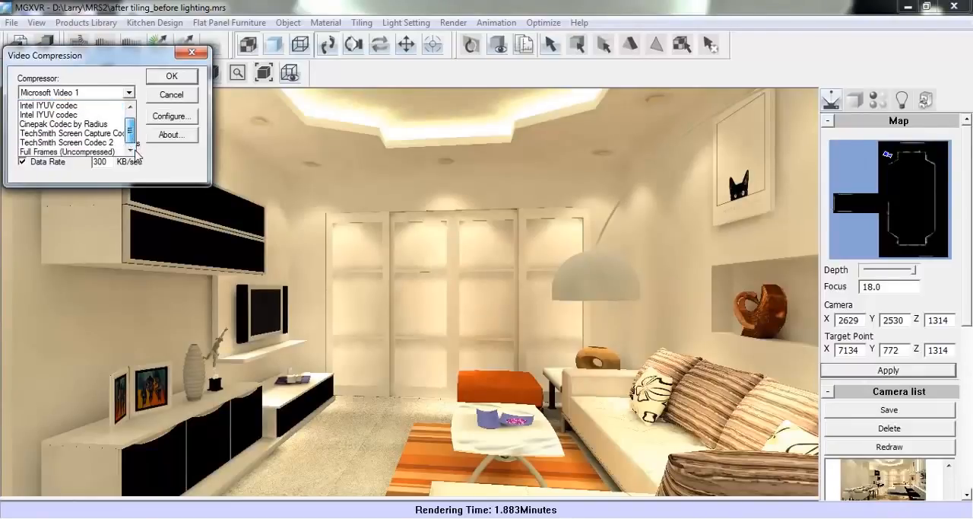
click(90, 152)
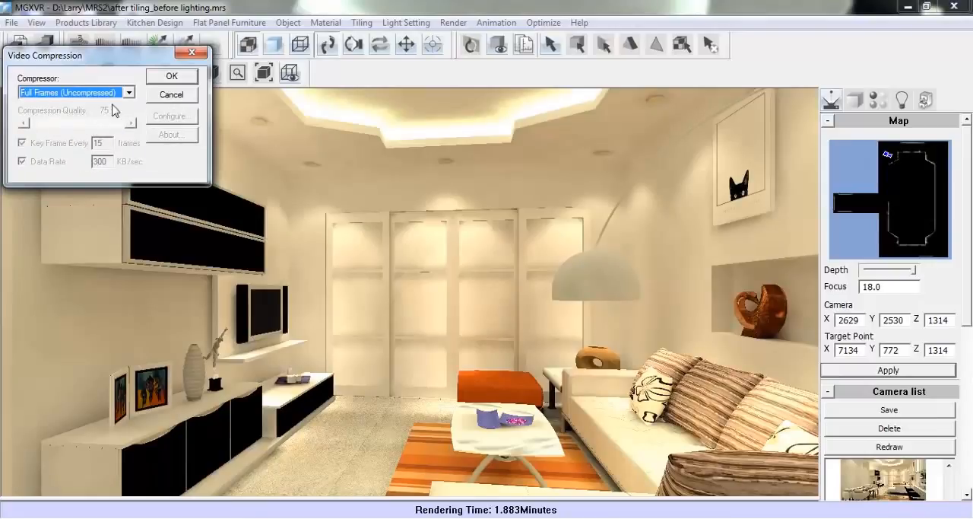
click(173, 77)
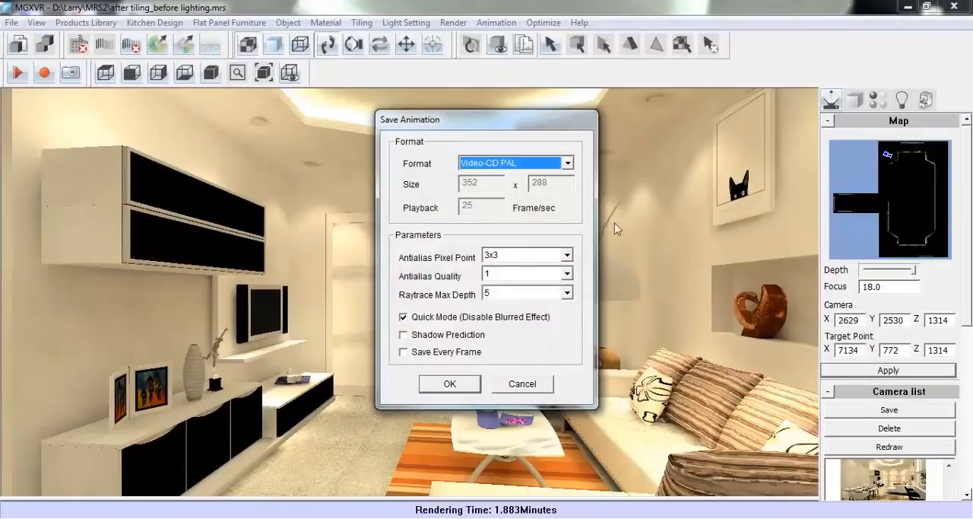
click(449, 386)
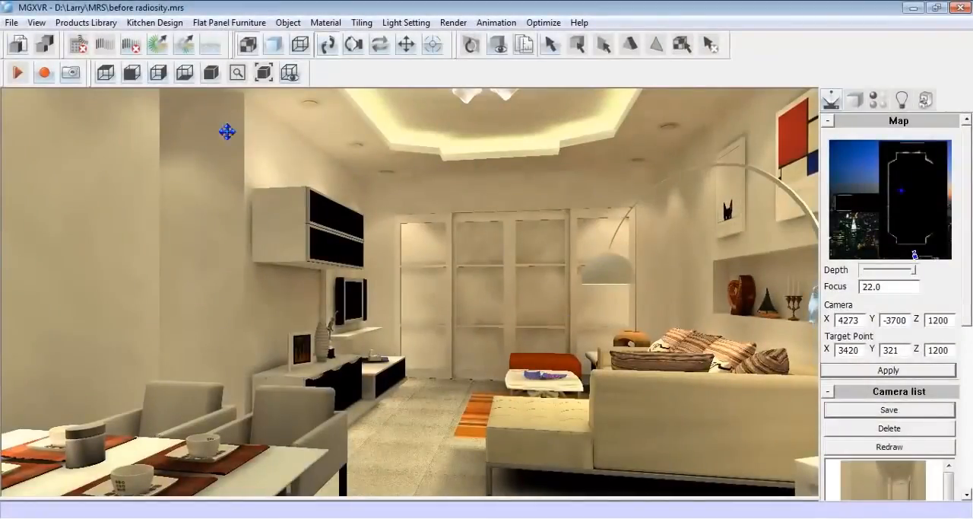
Open the furniture list report for the before radiosity scene and look through its item rows
click(111, 24)
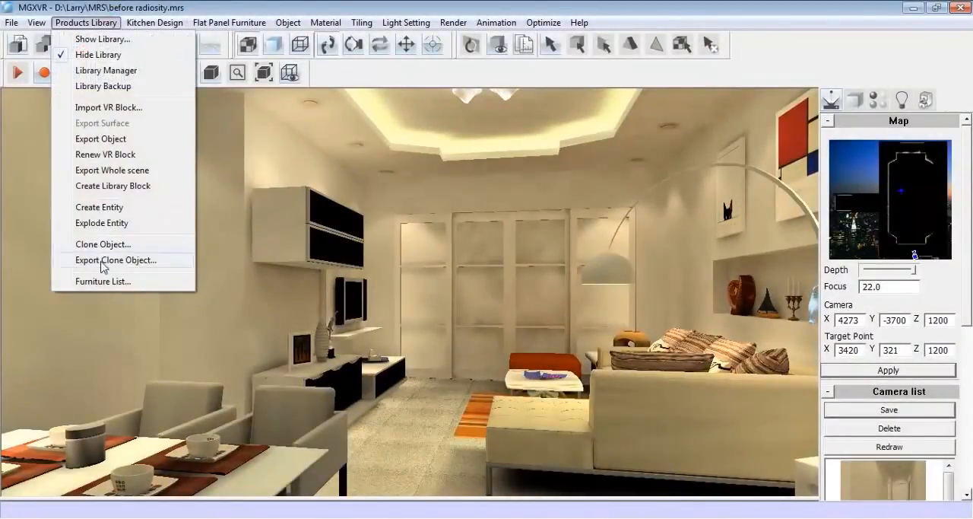
click(148, 280)
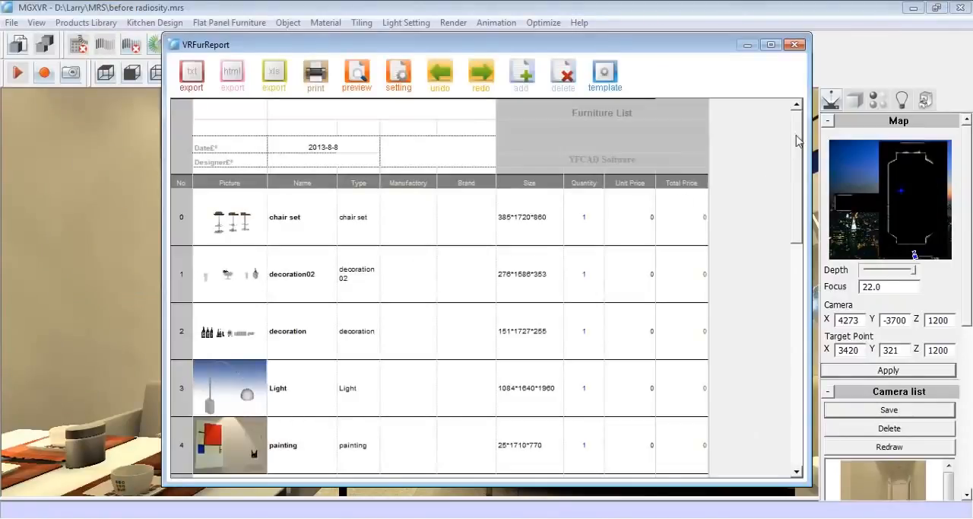
drag(797, 141, 794, 288)
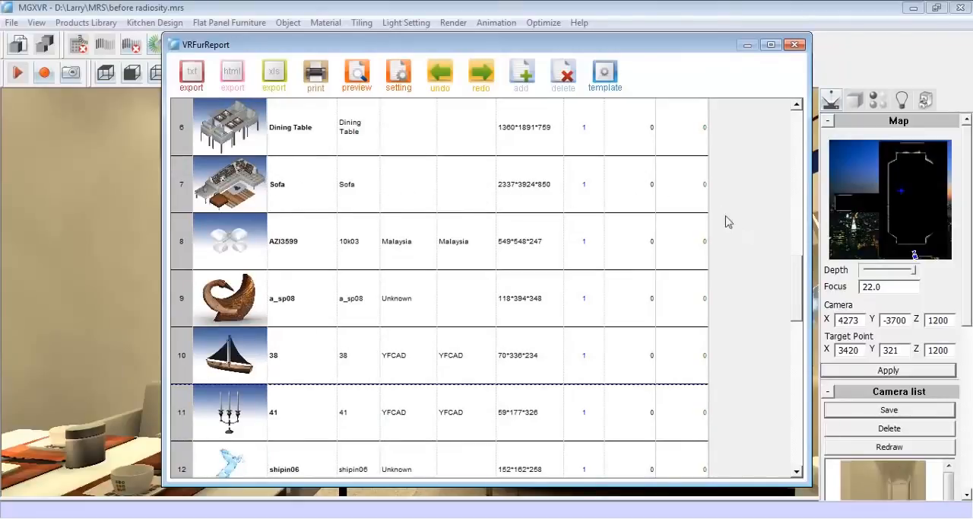
click(693, 195)
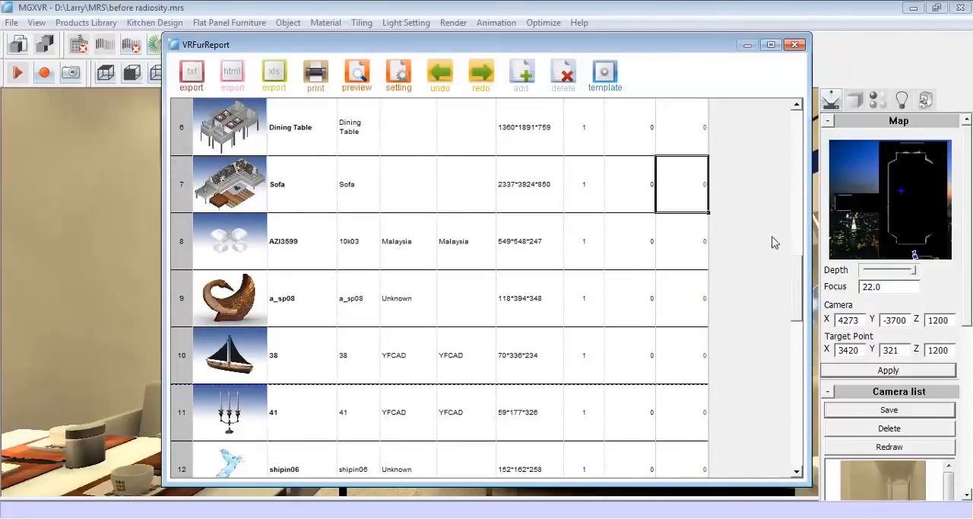
drag(801, 256, 801, 151)
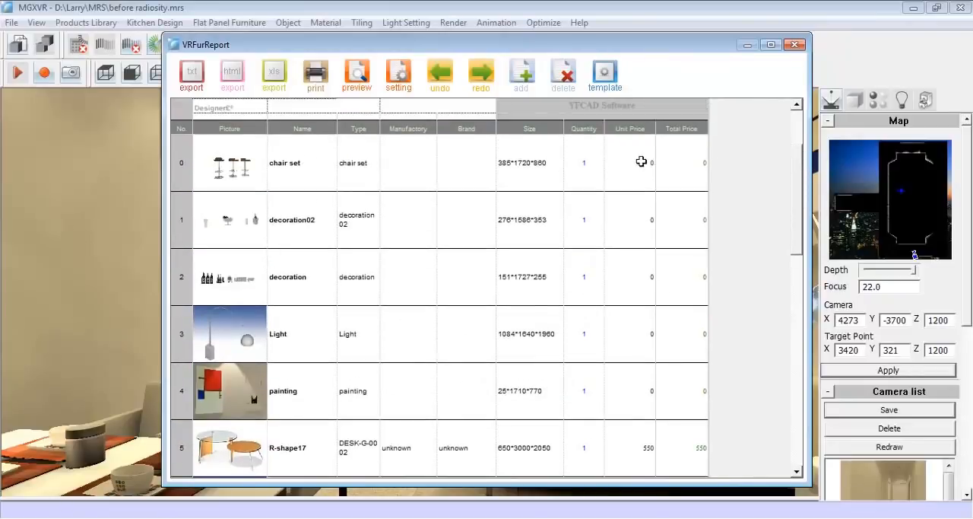
Set the unit prices in the furniture list to 250 for the chair set and 30 for decoration02
click(640, 161)
click(641, 162)
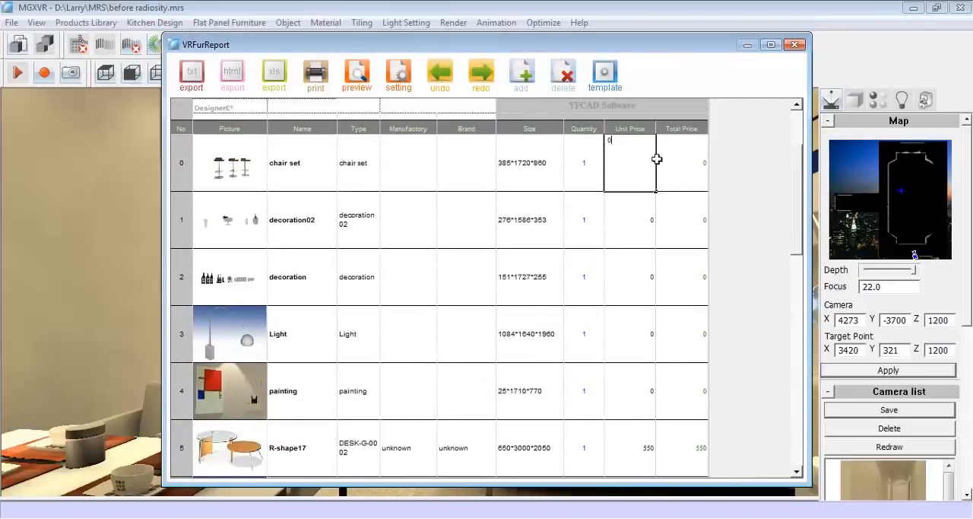
text(250)
click(630, 227)
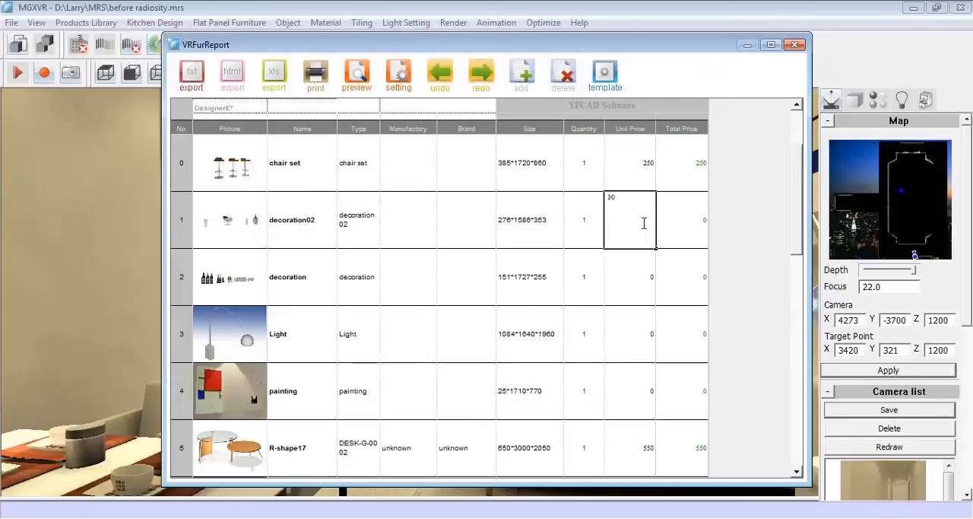
text(30)
Set the unit prices to 30 for decoration and 280 for Light, check the list's total and close the report
click(631, 275)
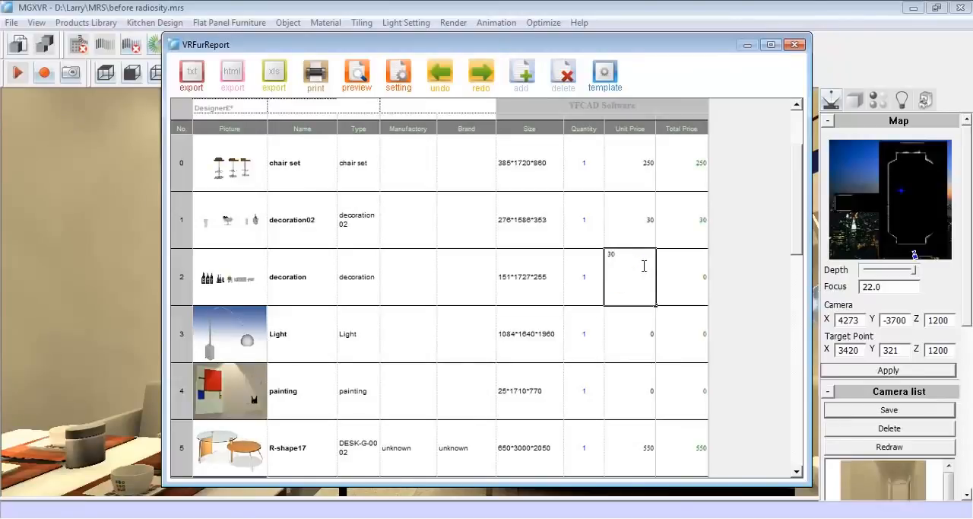
click(634, 327)
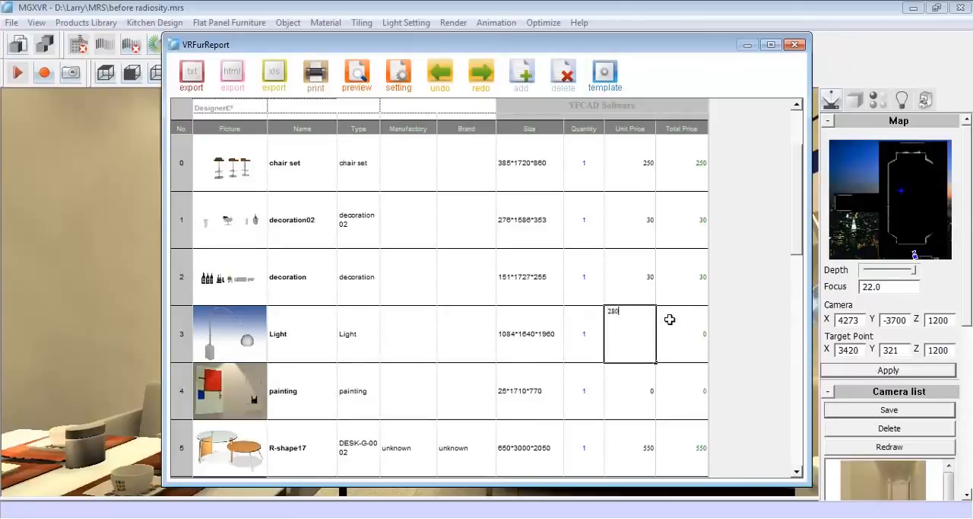
click(670, 319)
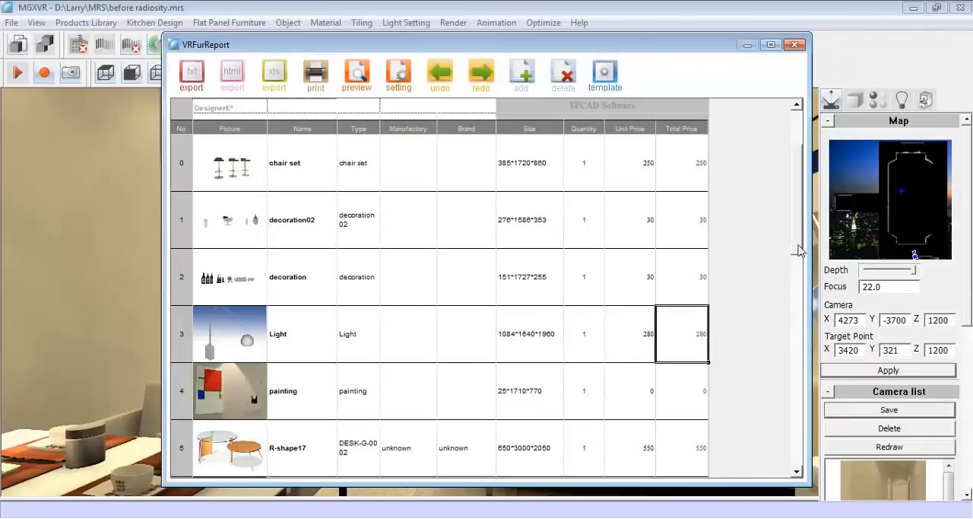
drag(801, 251, 794, 407)
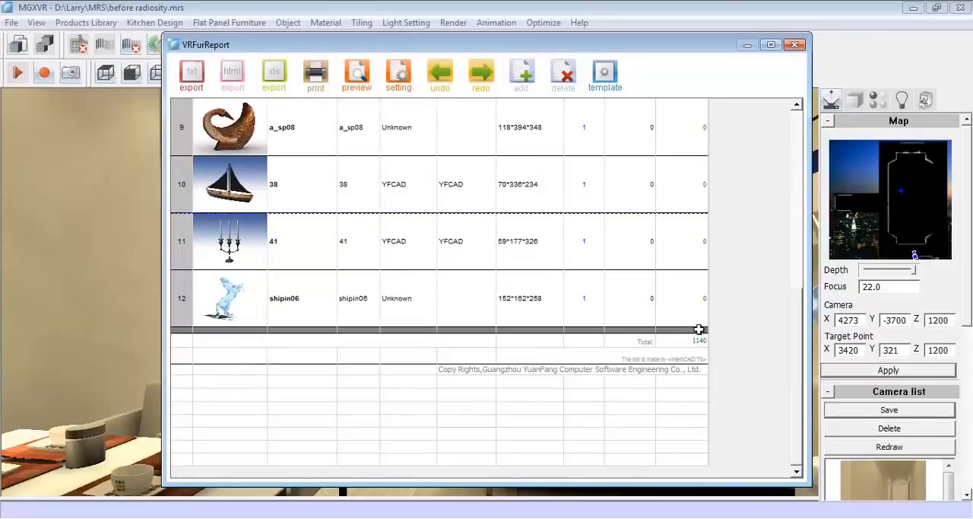
click(795, 44)
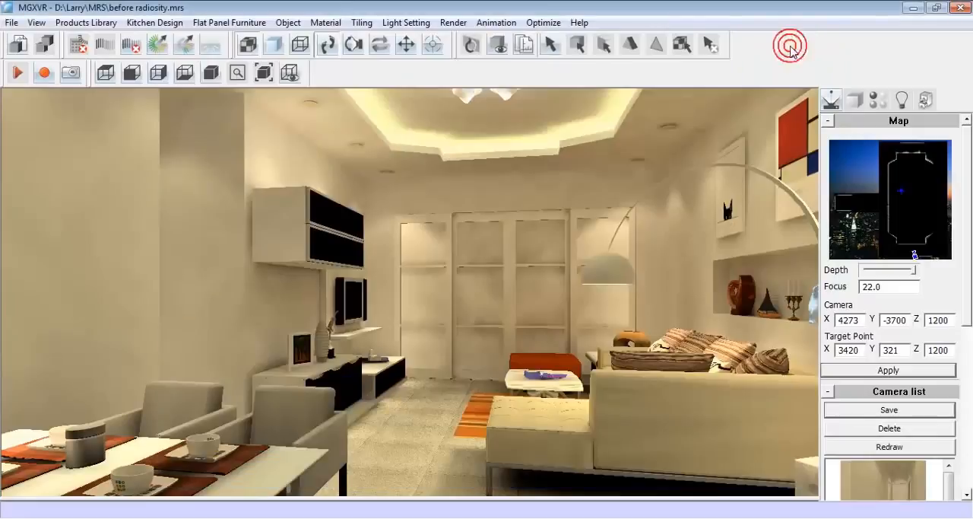
Open the tiles quotation for the scene and generate its quotation report
click(362, 22)
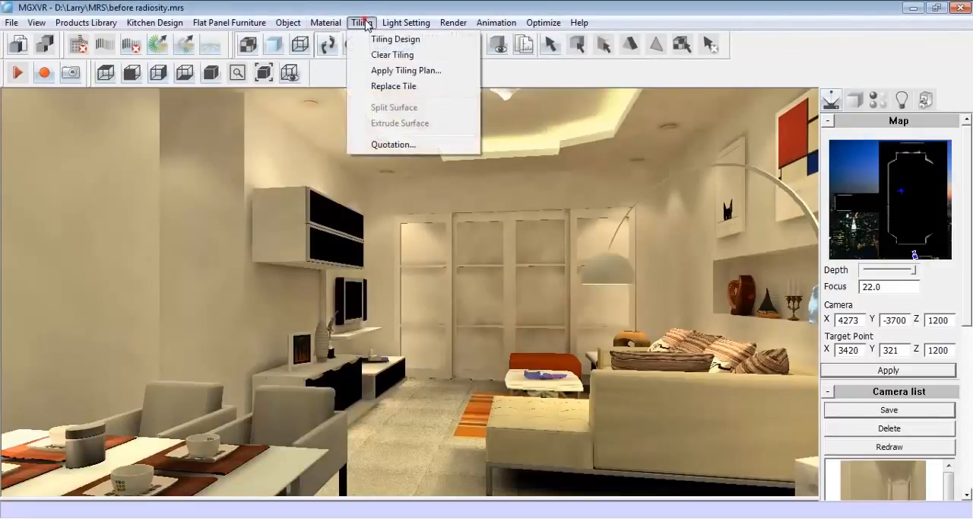
click(441, 145)
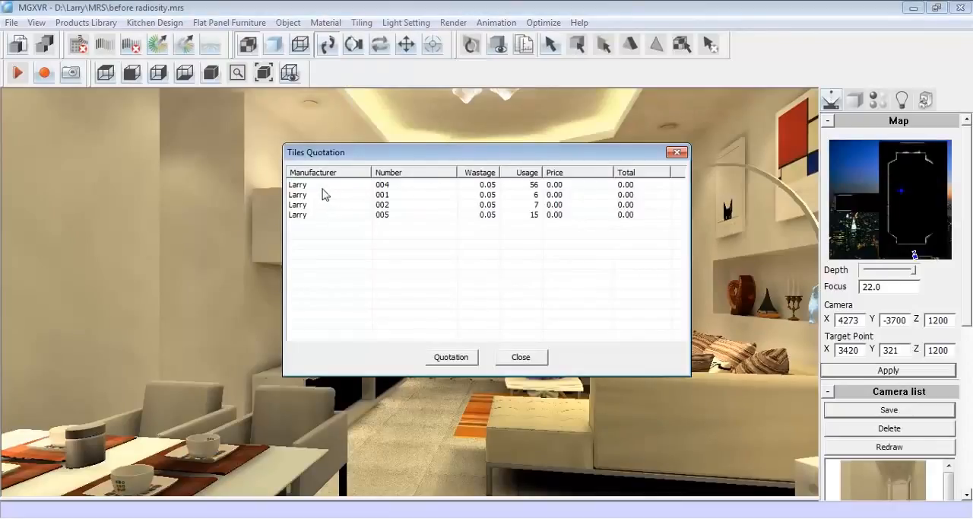
click(451, 356)
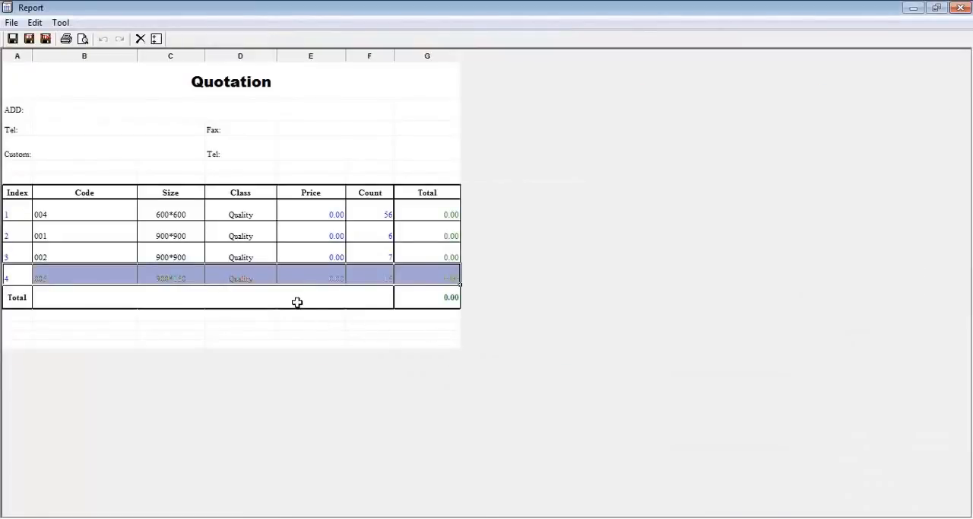
click(297, 301)
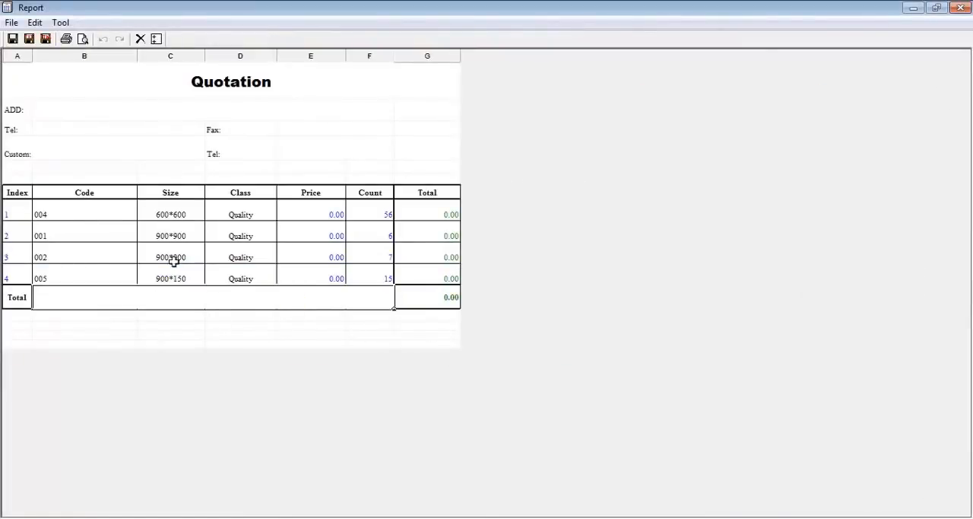
Set the quotation prices to 20 for tile 004 and 30 for tile 001, and close the report and tiles quotation
click(326, 211)
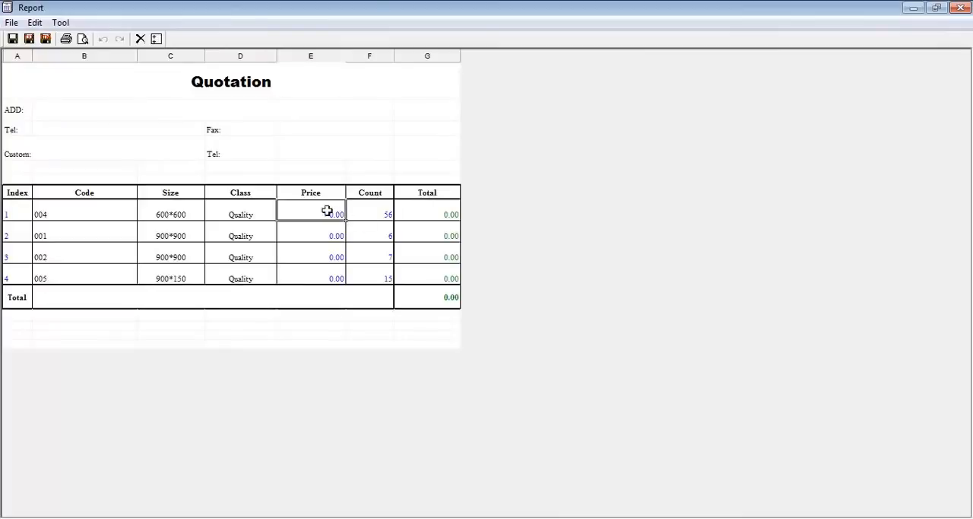
click(323, 211)
text(20)
click(334, 234)
key(BackSpace)
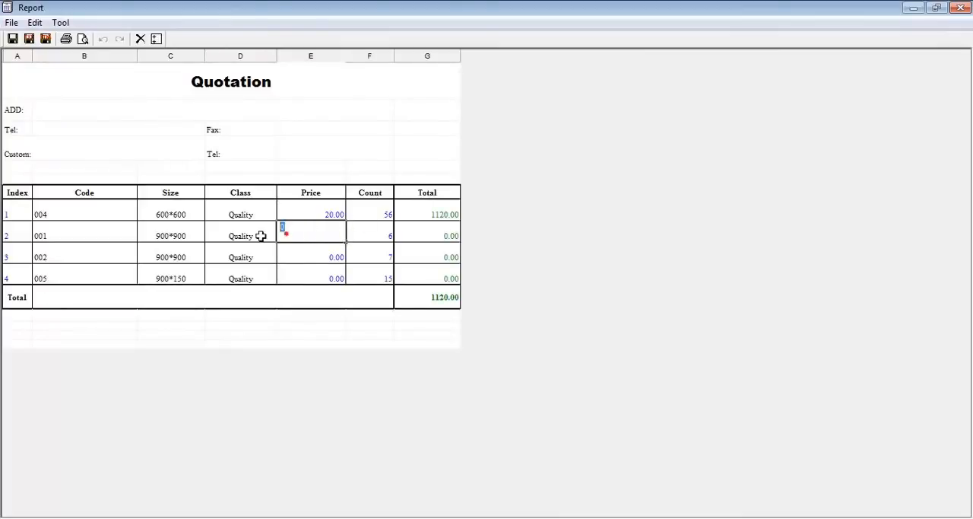
text(30)
click(294, 253)
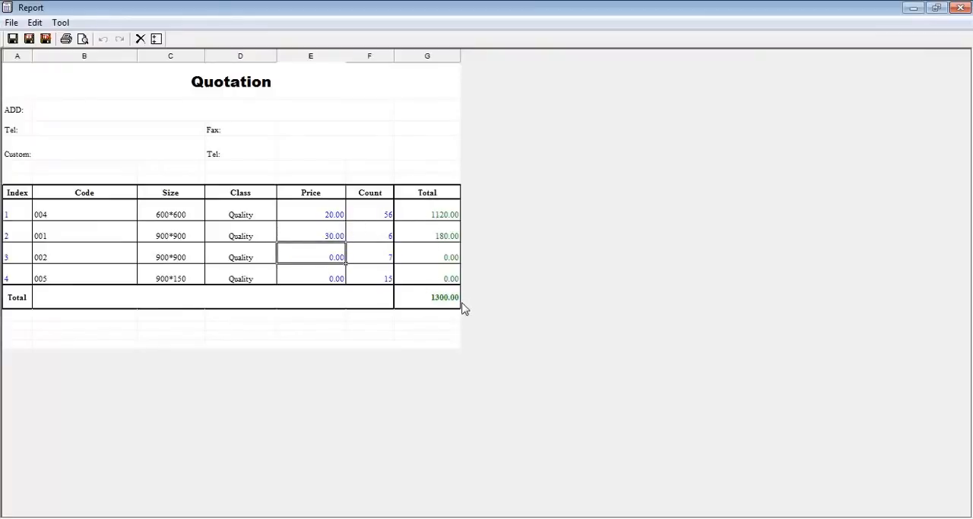
click(961, 7)
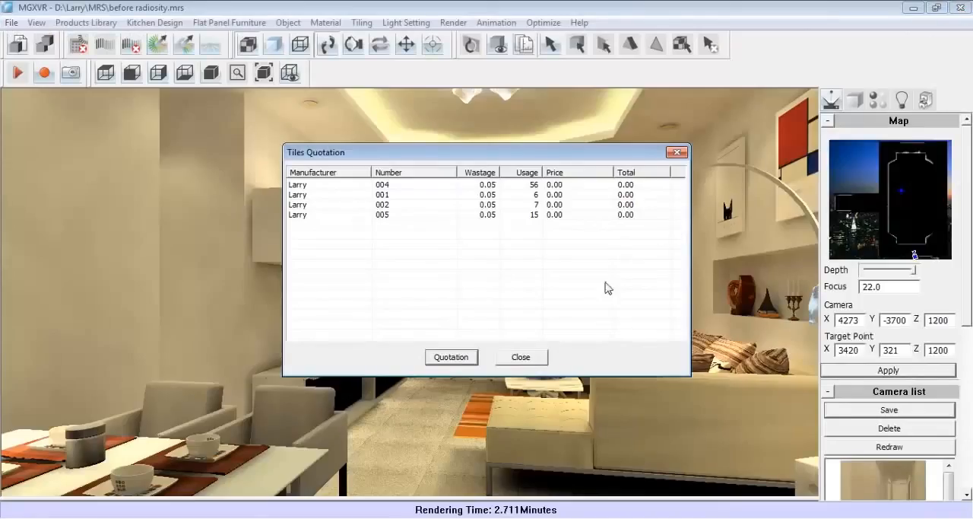
click(533, 357)
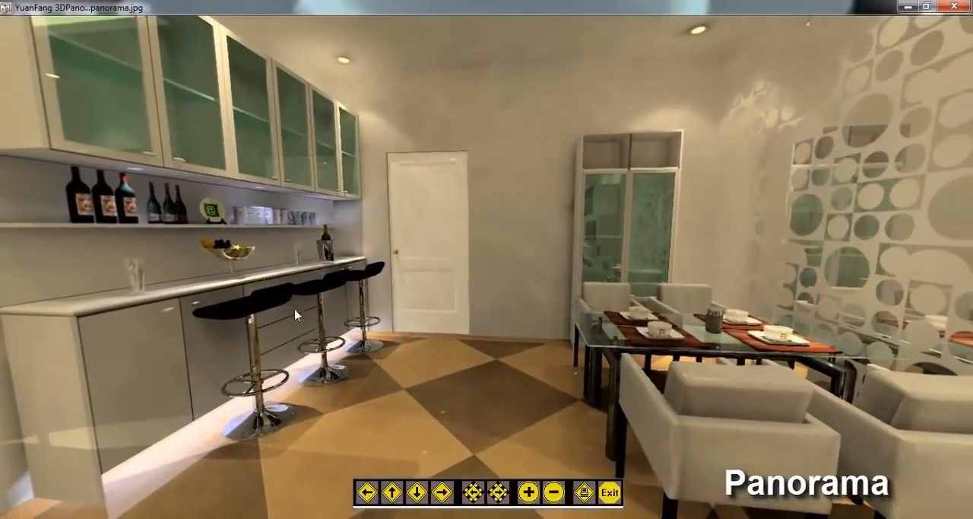
Look around the rendered panorama in the YuanFang 3DPano viewer, from the dining area past the sofa to the TV cabinet, with a closer zoom
drag(263, 276, 527, 319)
drag(167, 348, 624, 408)
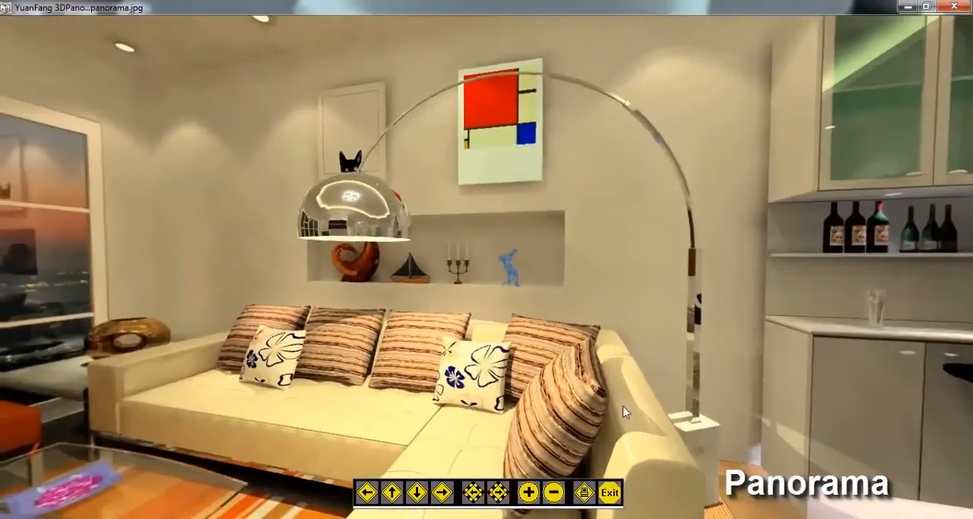
drag(171, 386, 413, 109)
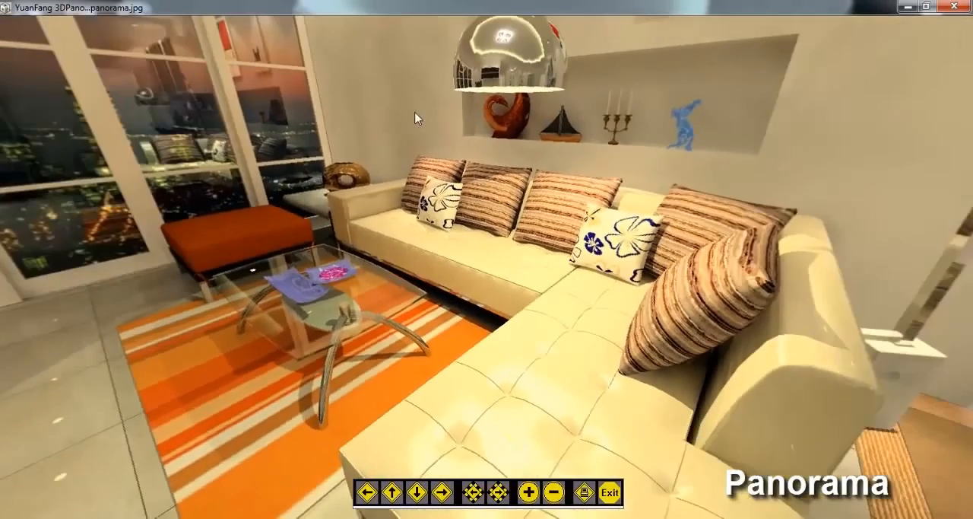
click(528, 495)
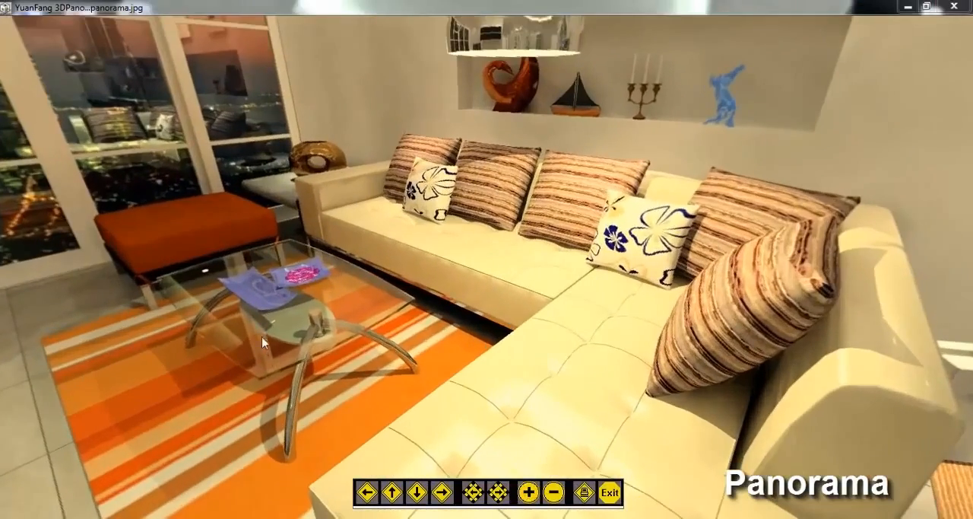
mouse_move(262, 336)
mouse_down()
mouse_move(648, 381)
mouse_move(447, 285)
mouse_move(535, 432)
mouse_up()
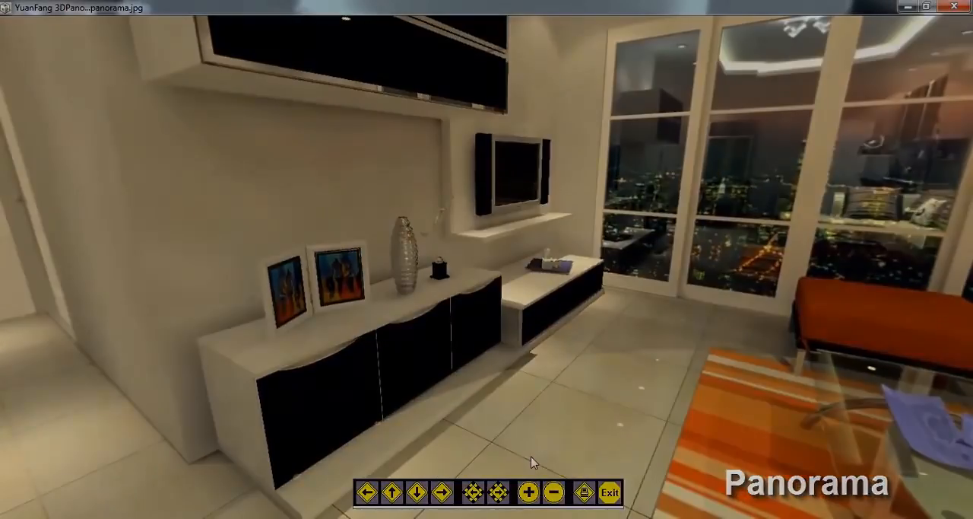